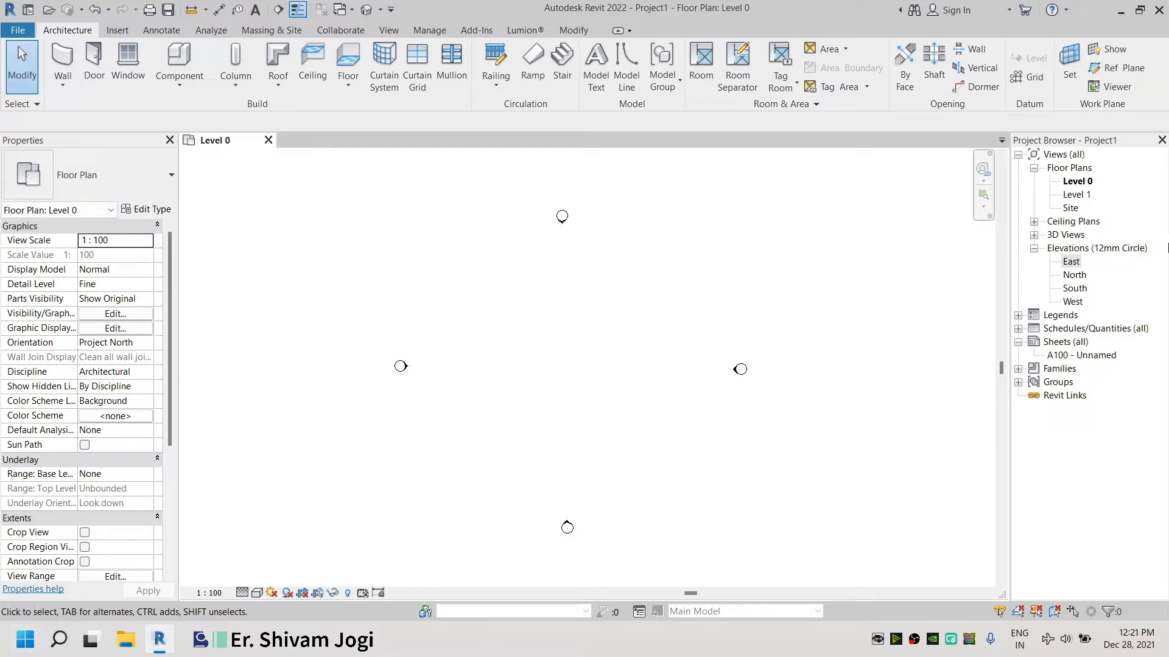
Open the East and South elevation views to inspect the levels, then return to the Level 0 plan
double_click(1072, 301)
double_click(1075, 288)
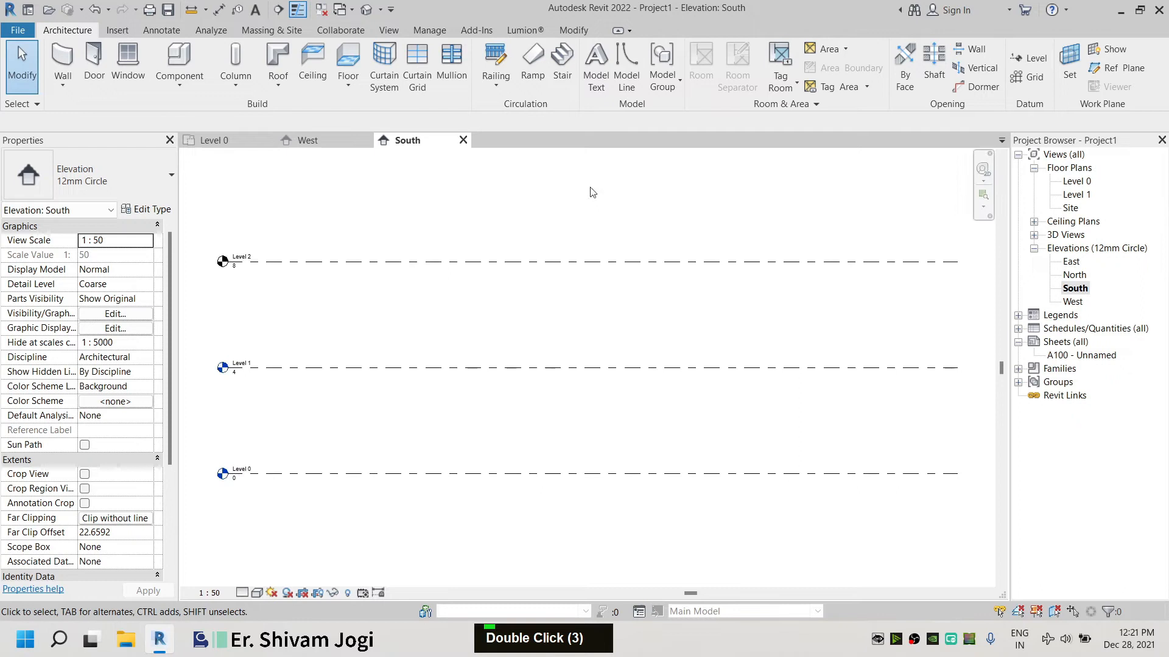
double_click(387, 175)
scroll(362, 246, down, 1)
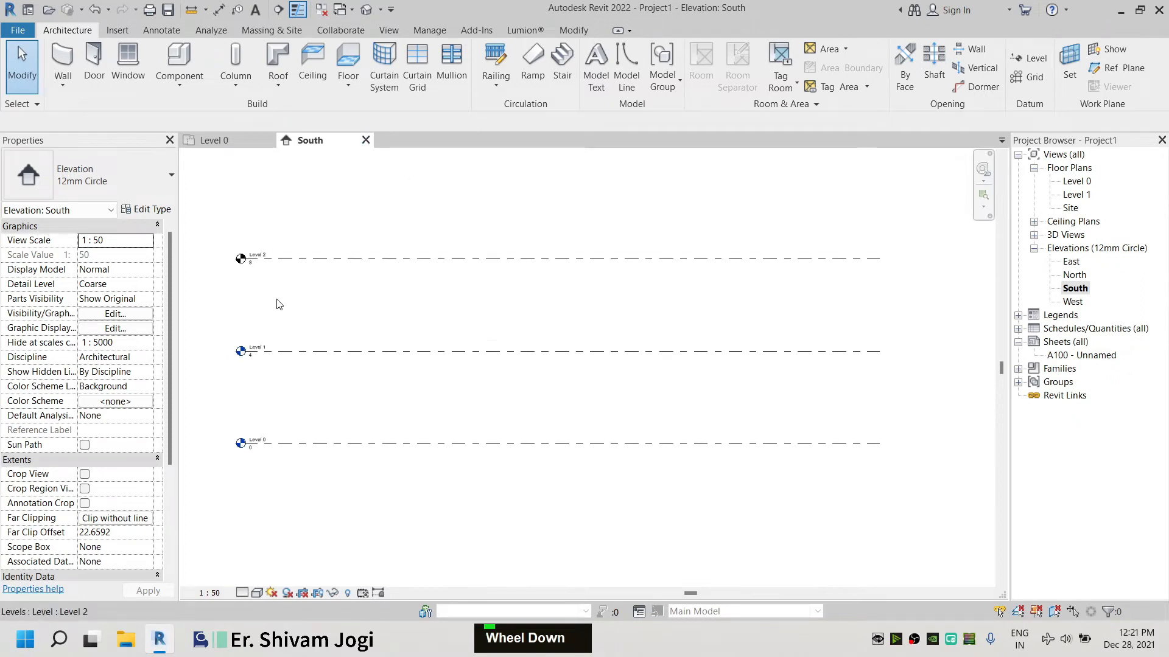
scroll(250, 274, up, 4)
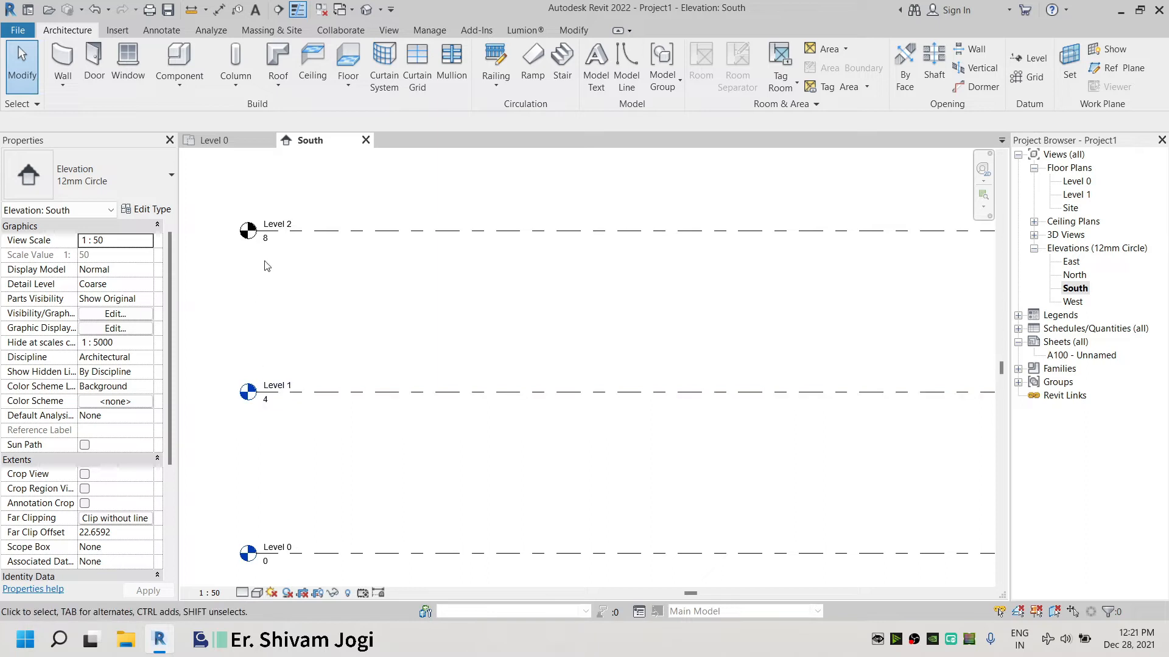
scroll(279, 317, down, 1)
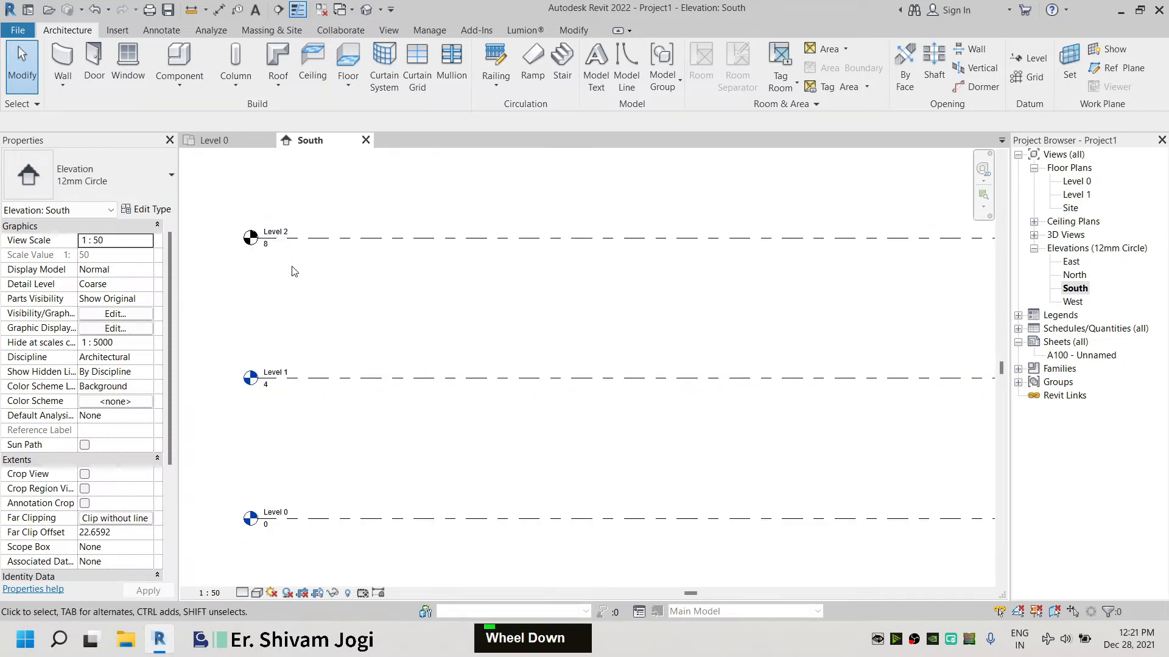
scroll(289, 428, down, 3)
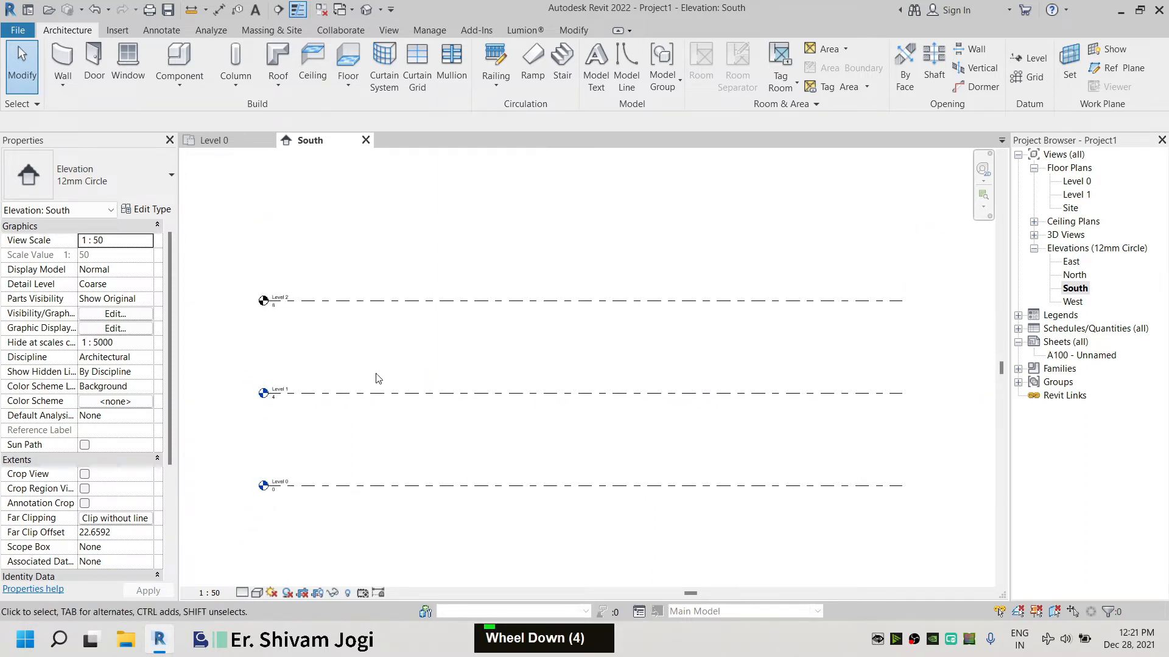
click(366, 140)
scroll(520, 278, up, 2)
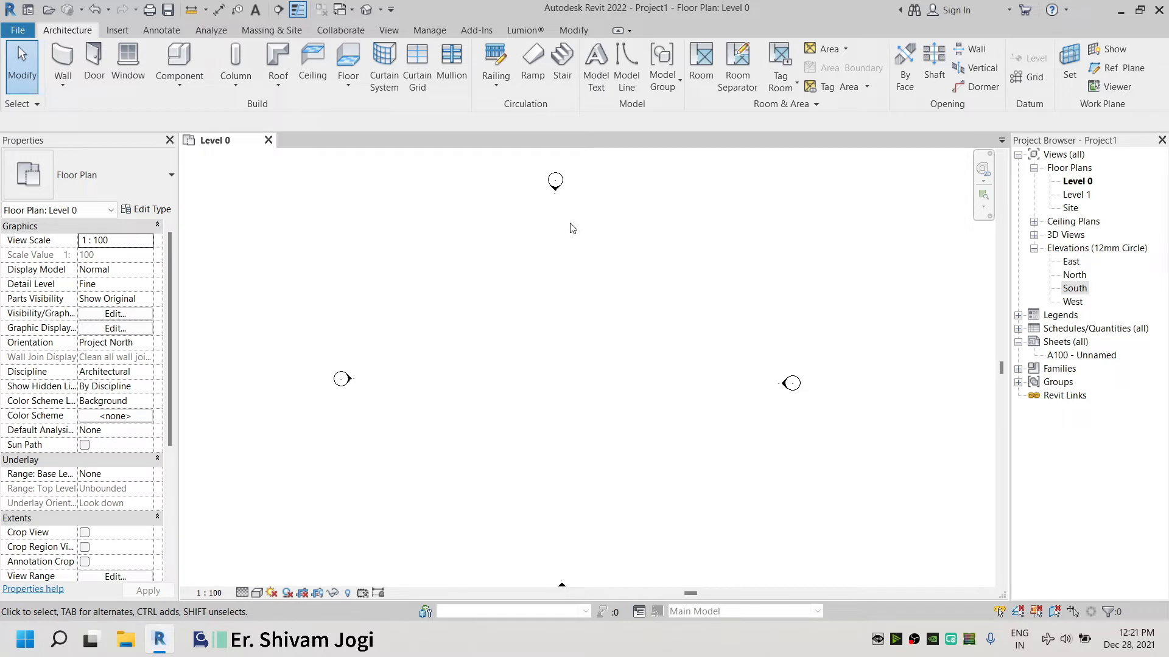
Start the Wall tool and choose the Wall-Ret_300Con wall type
click(63, 61)
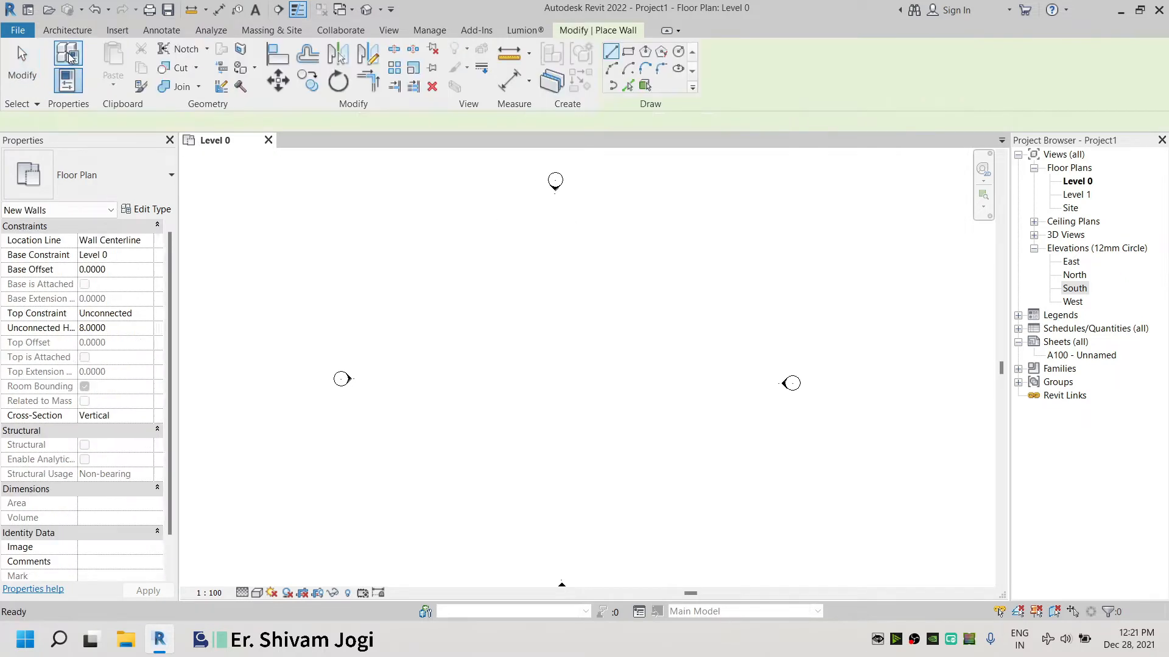
click(107, 170)
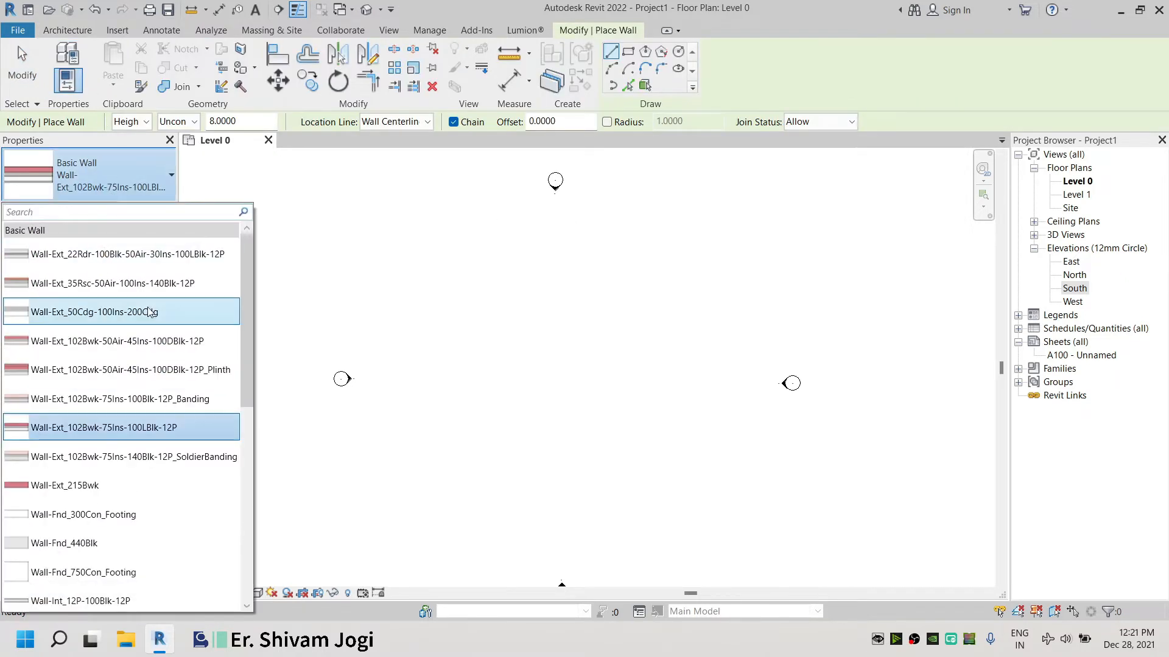
scroll(137, 333, down, 2)
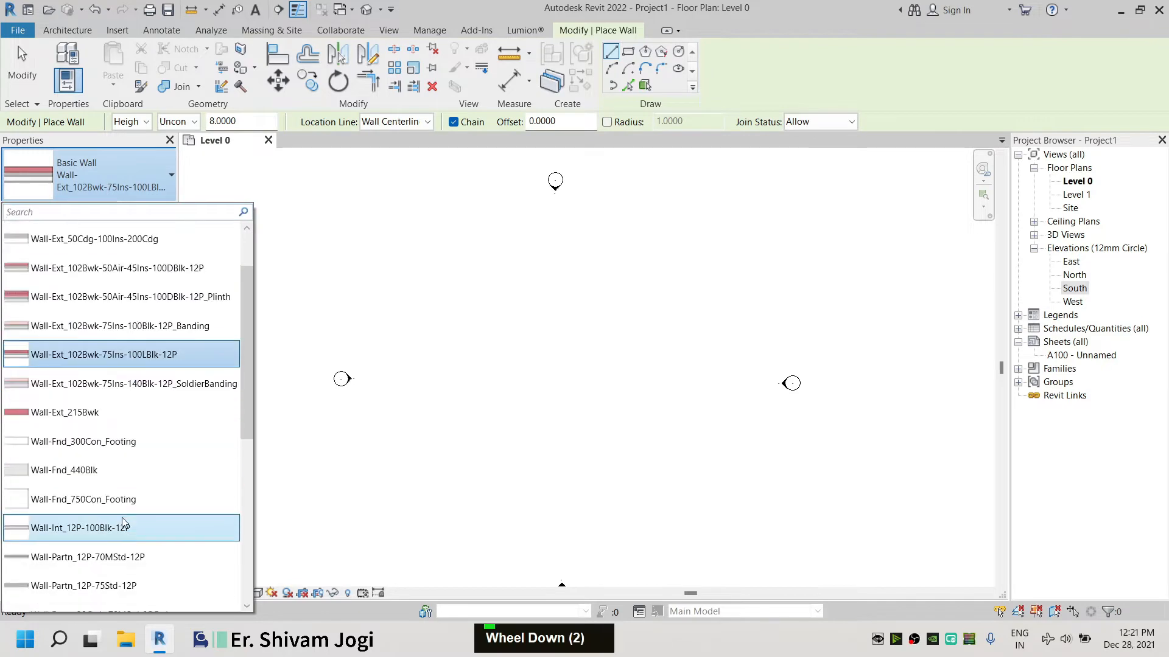
scroll(144, 509, down, 2)
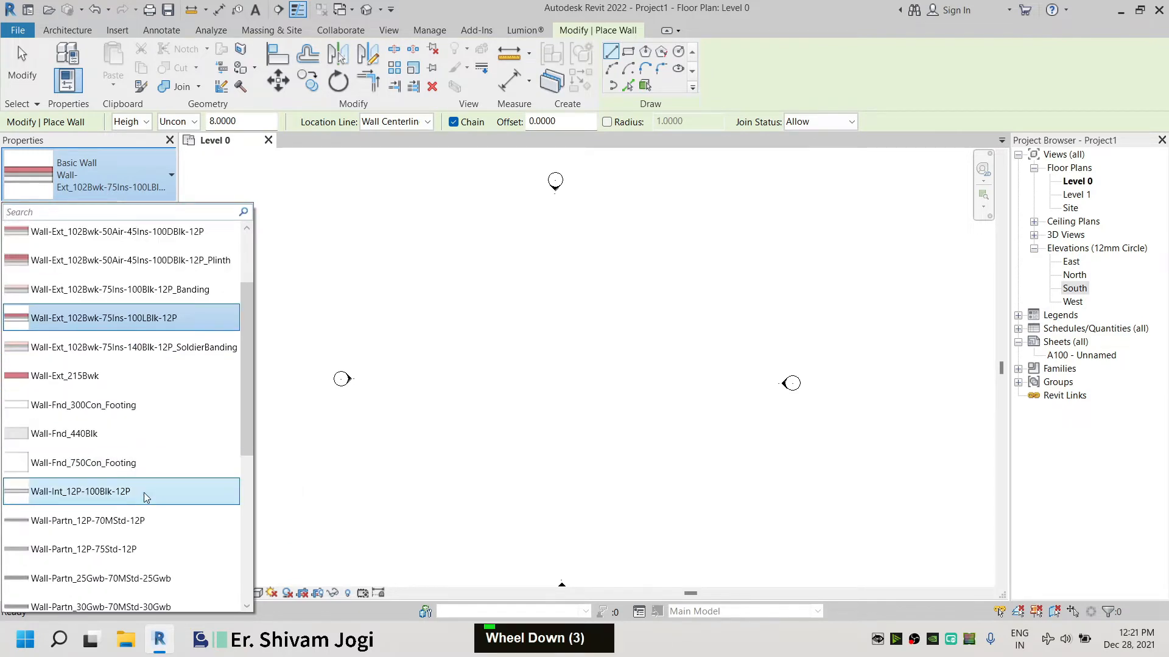
scroll(144, 523, down, 2)
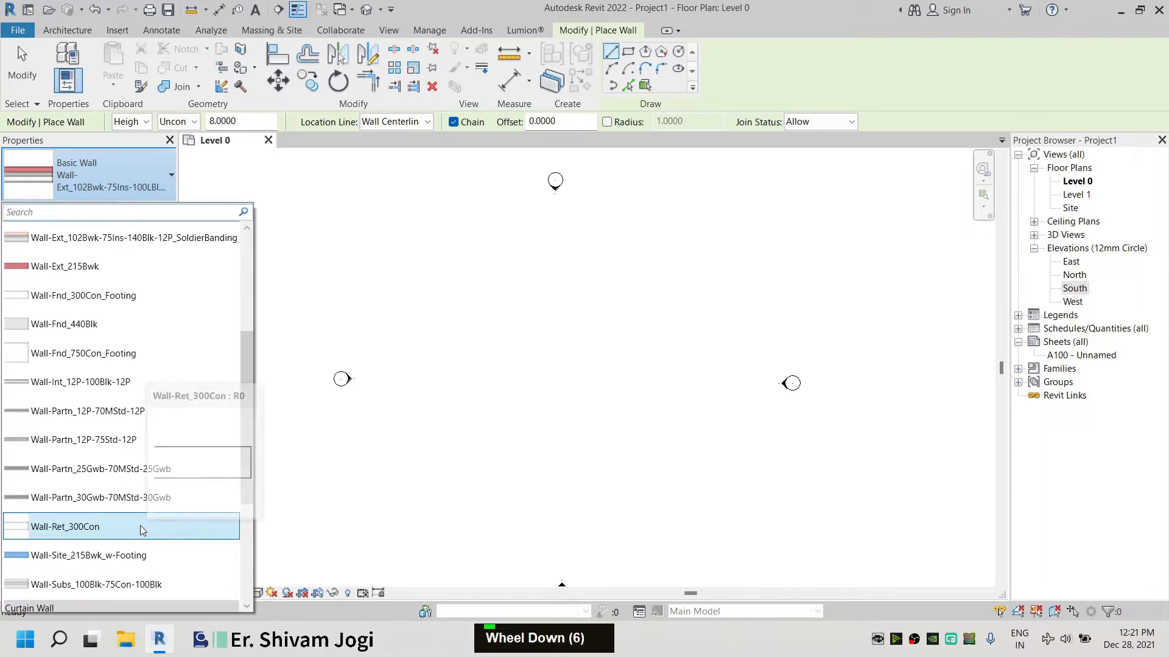
click(92, 527)
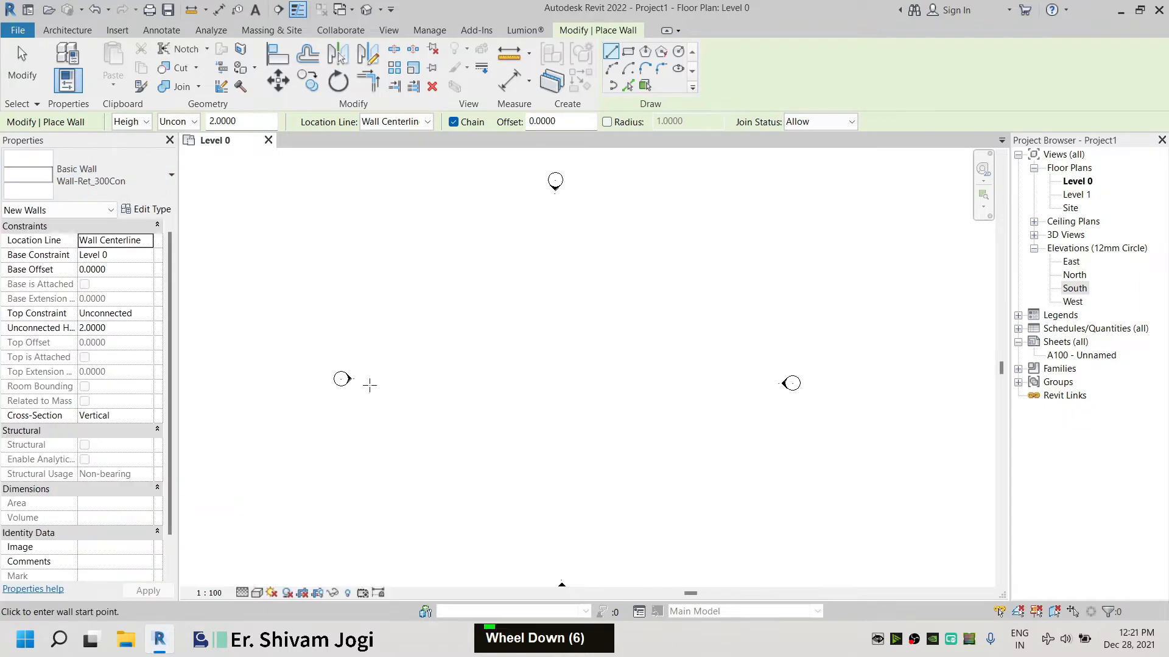
Draw a rectangular retaining wall about 12 by 16 on Level 0 and exit the wall tool
click(628, 51)
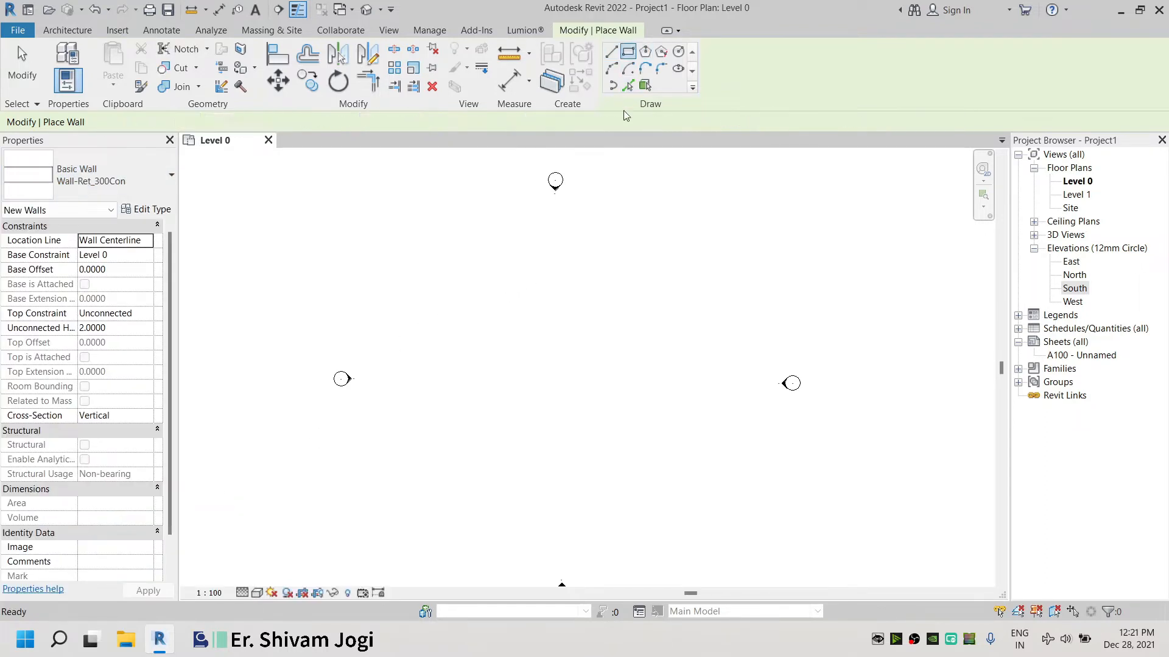
click(491, 282)
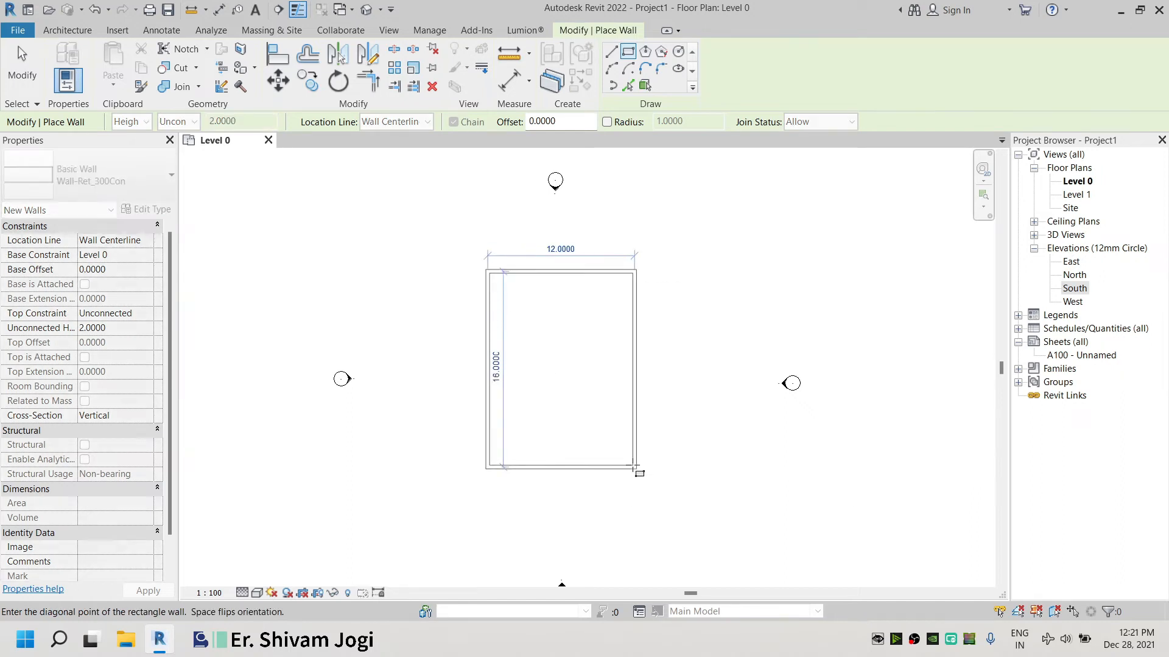
click(634, 466)
click(40, 66)
Open the default 3D view of the walls and turn on shadows
double_click(515, 305)
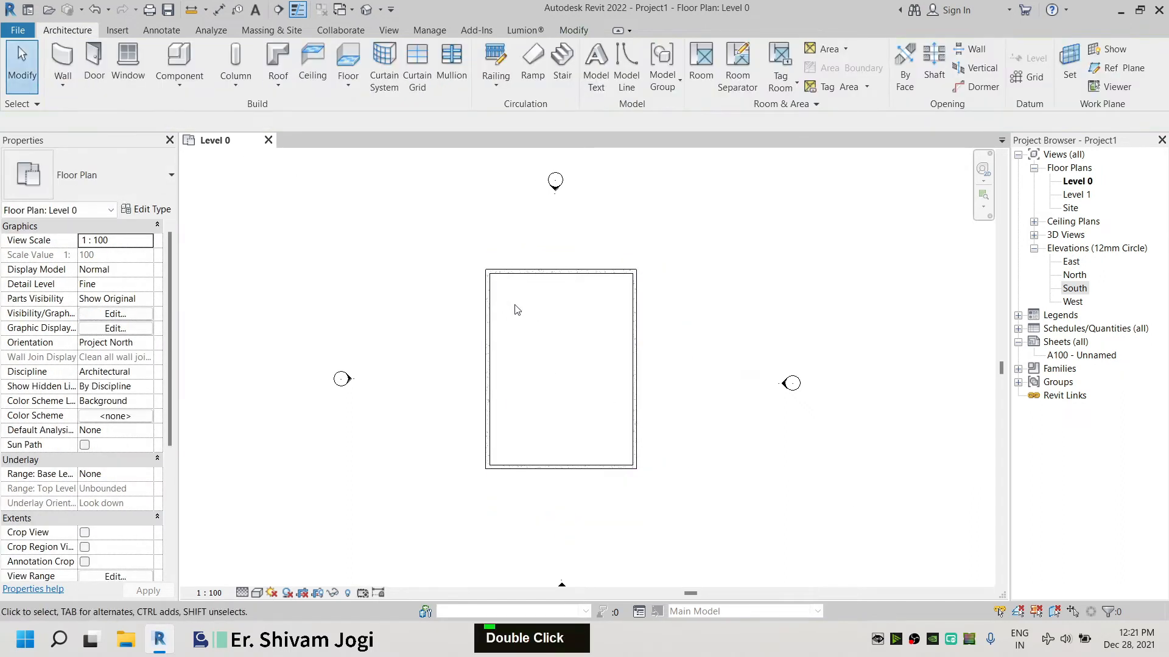
scroll(584, 306, up, 3)
click(366, 10)
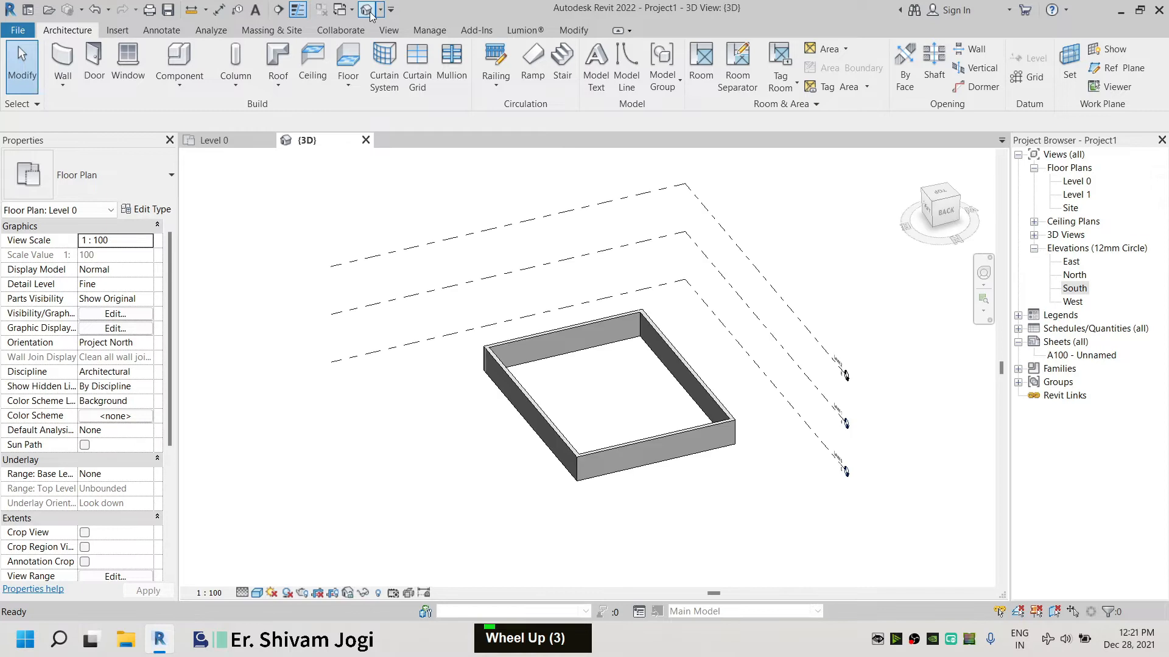
scroll(562, 485, up, 3)
click(262, 589)
click(261, 389)
click(287, 593)
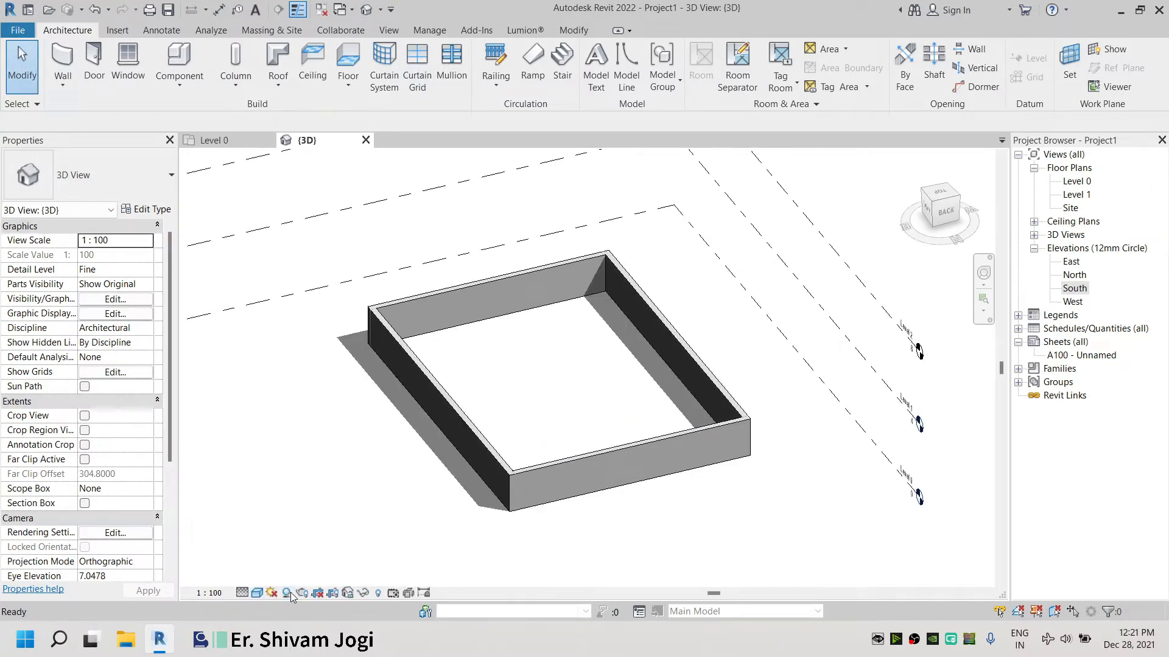
Switch the 3D view's visual style to Realistic and inspect the wall closely
click(259, 593)
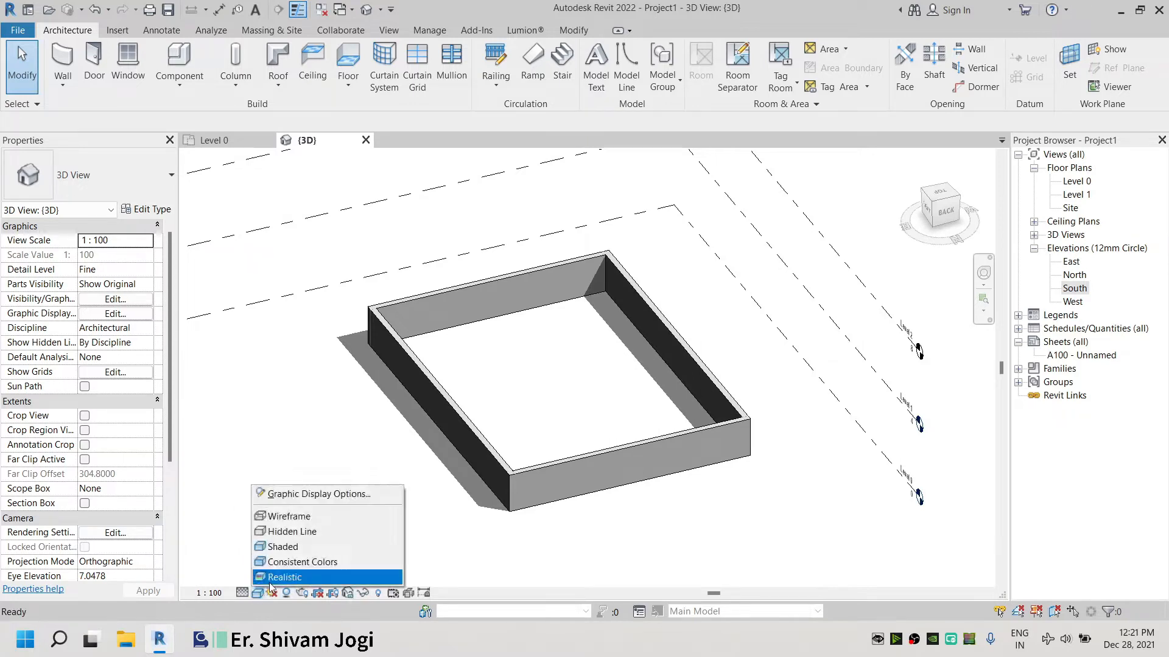
click(271, 576)
scroll(690, 466, up, 2)
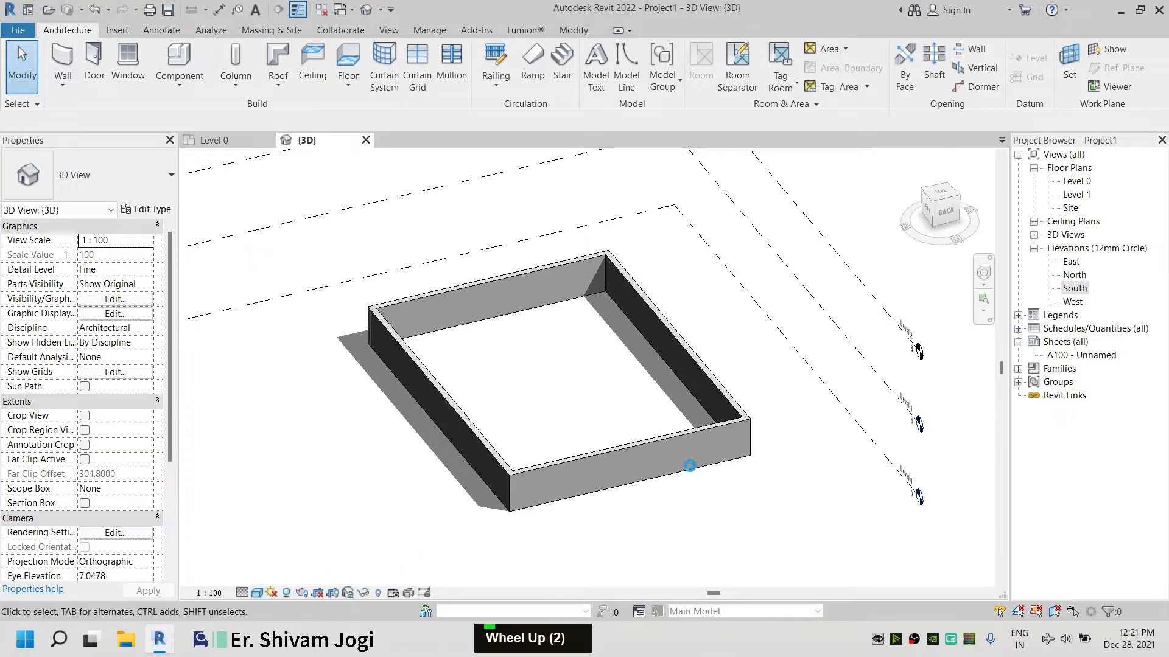
scroll(708, 458, up, 3)
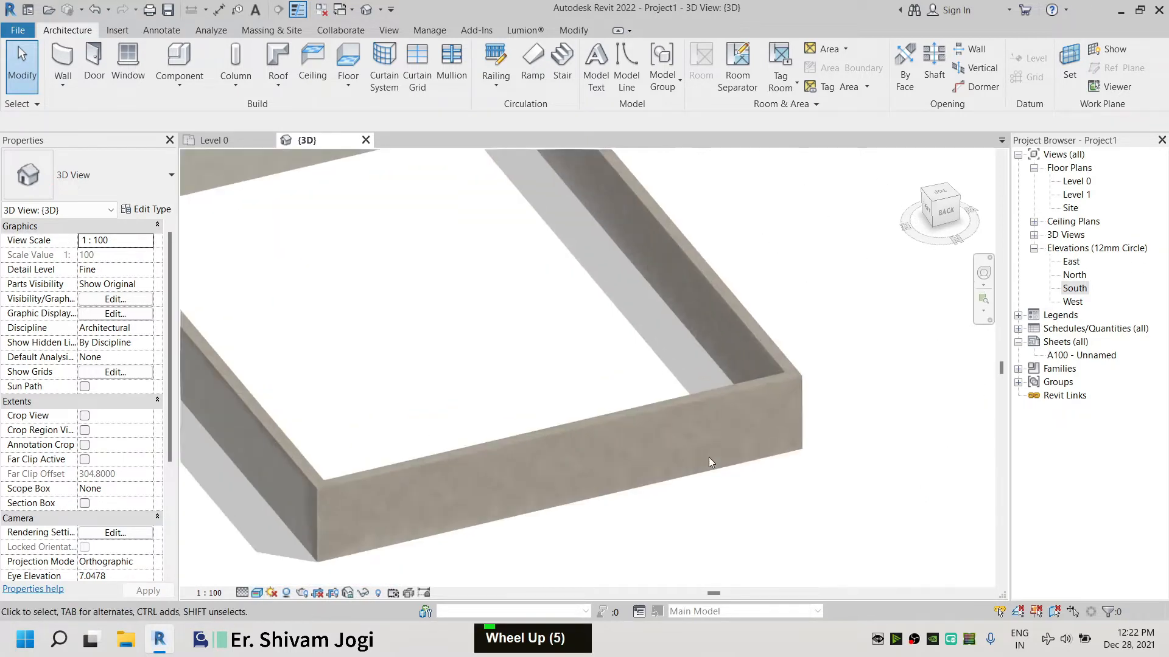
scroll(708, 458, down, 3)
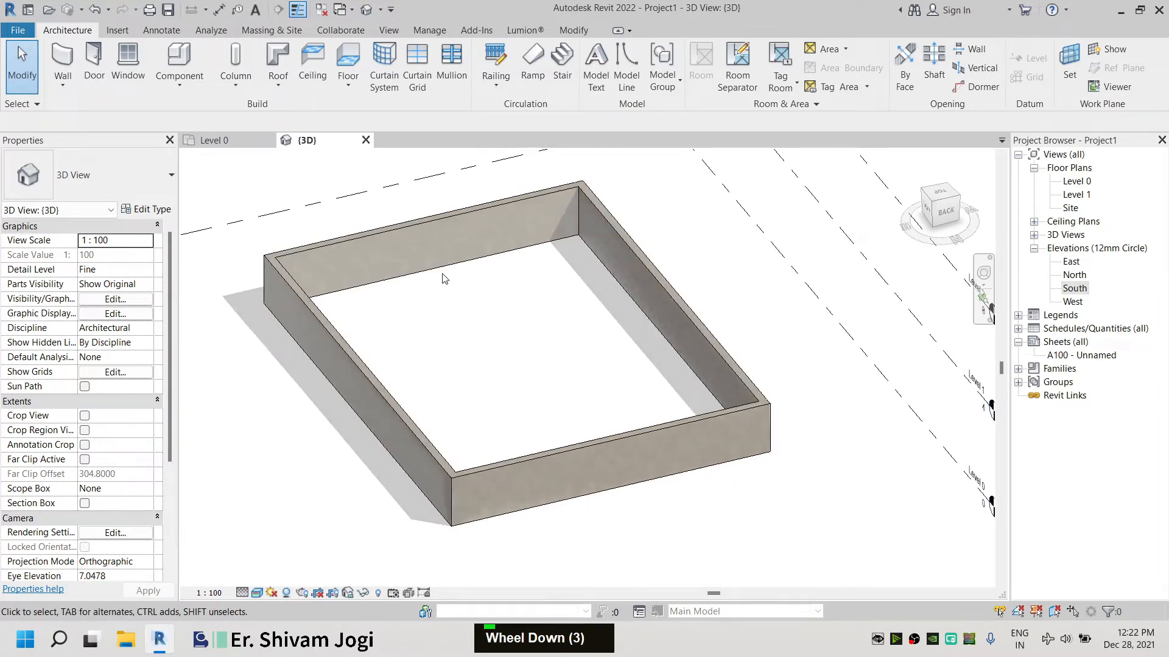
scroll(575, 377, down, 4)
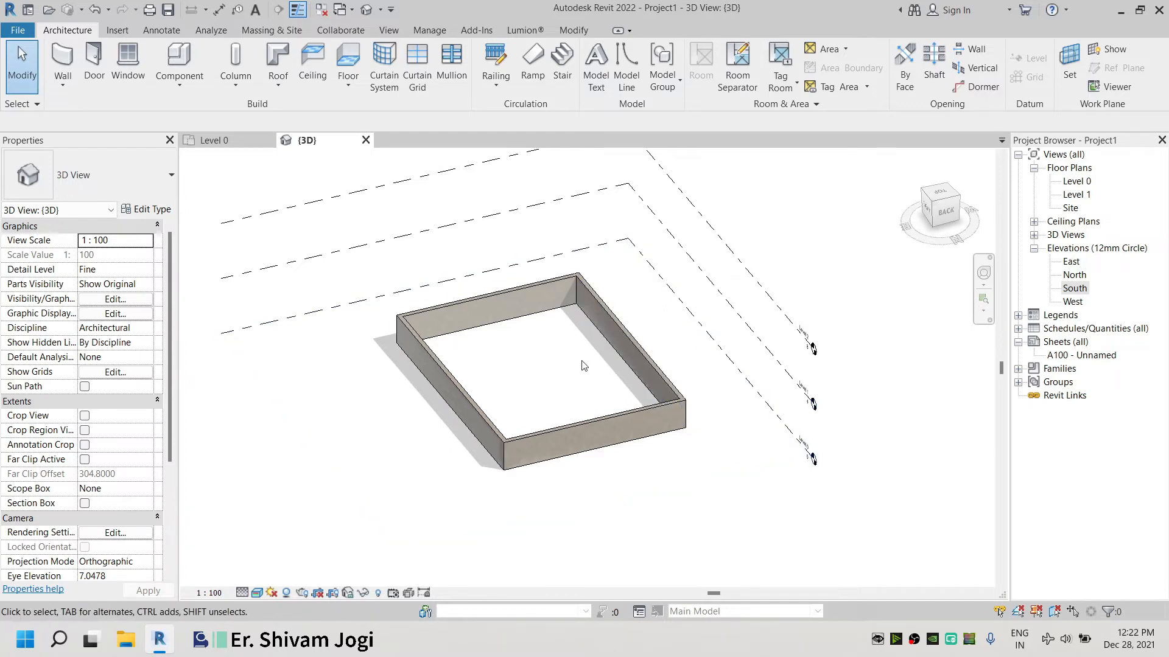
Set the 3D view's visual style to Consistent Colors
click(259, 593)
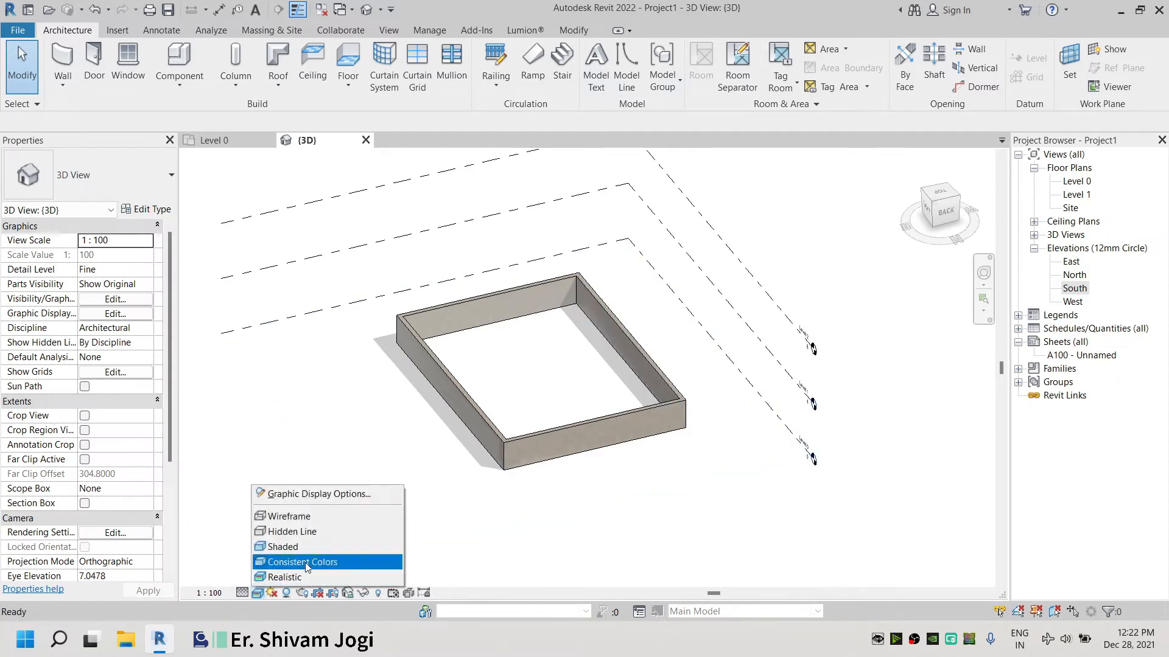
click(323, 546)
scroll(652, 429, up, 5)
Select the retaining wall in the Level 0 plan and open its type's structure assembly for editing
click(214, 140)
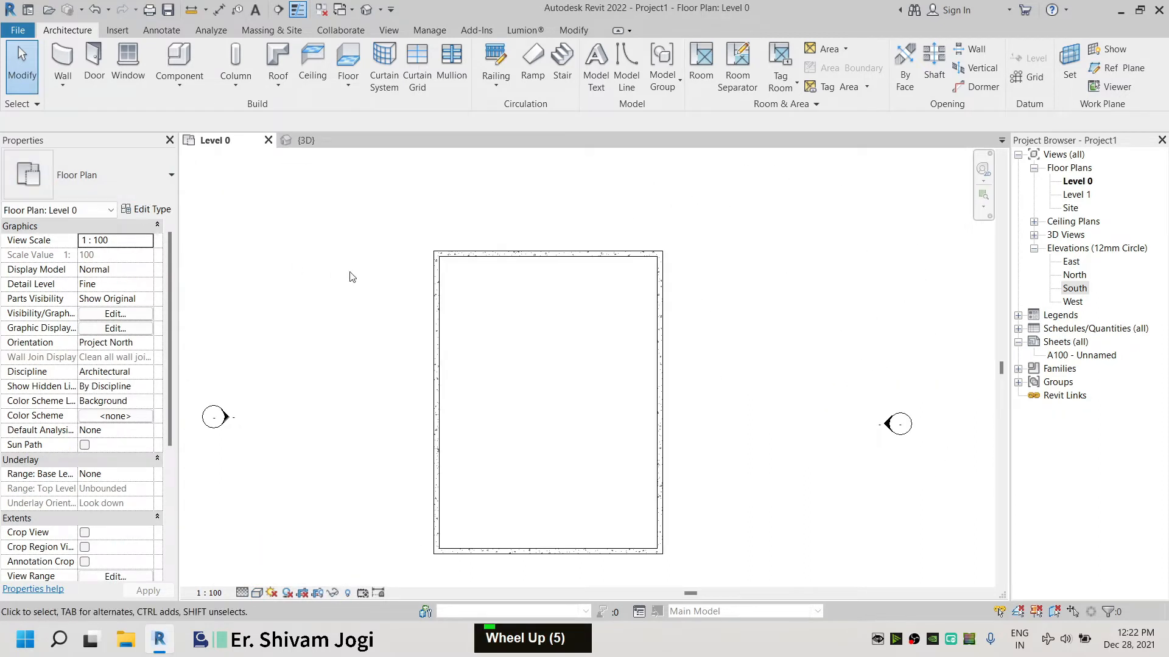
click(469, 254)
click(141, 209)
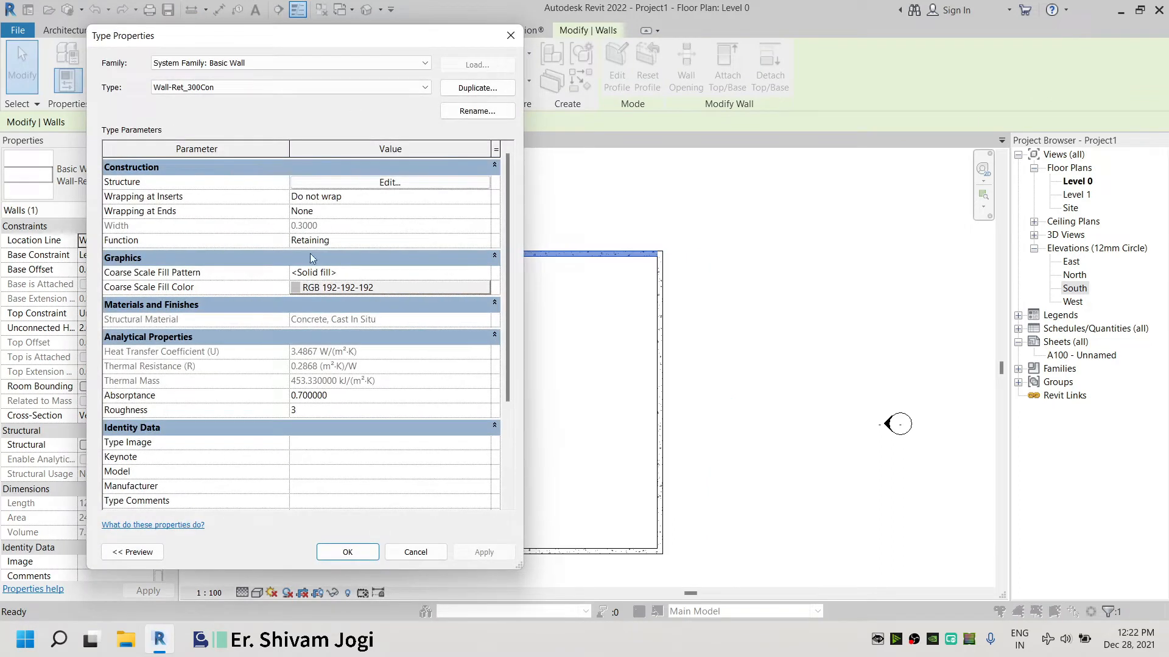
click(392, 190)
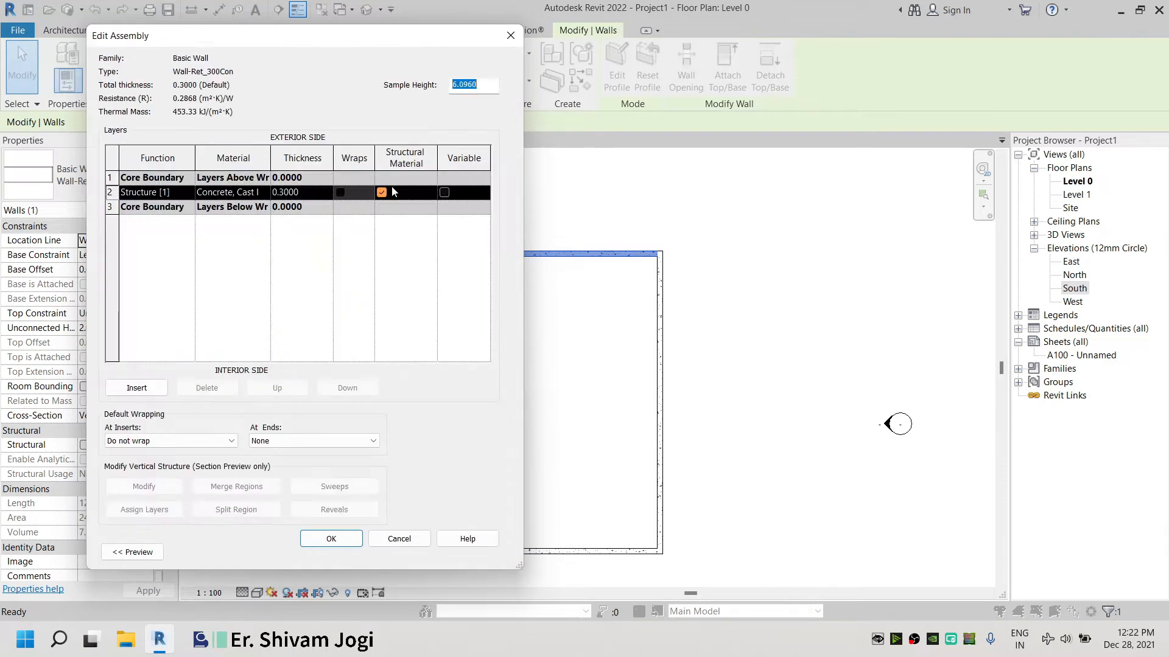
Insert a new layer into the wall's assembly
click(307, 274)
double_click(415, 178)
double_click(291, 371)
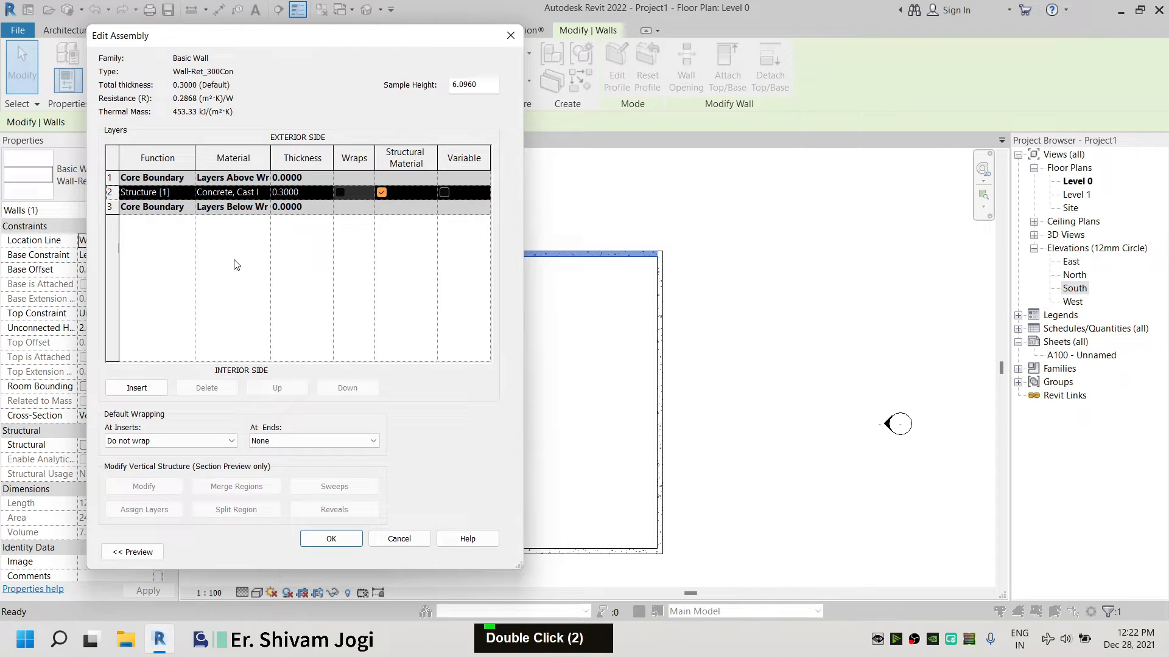
click(149, 387)
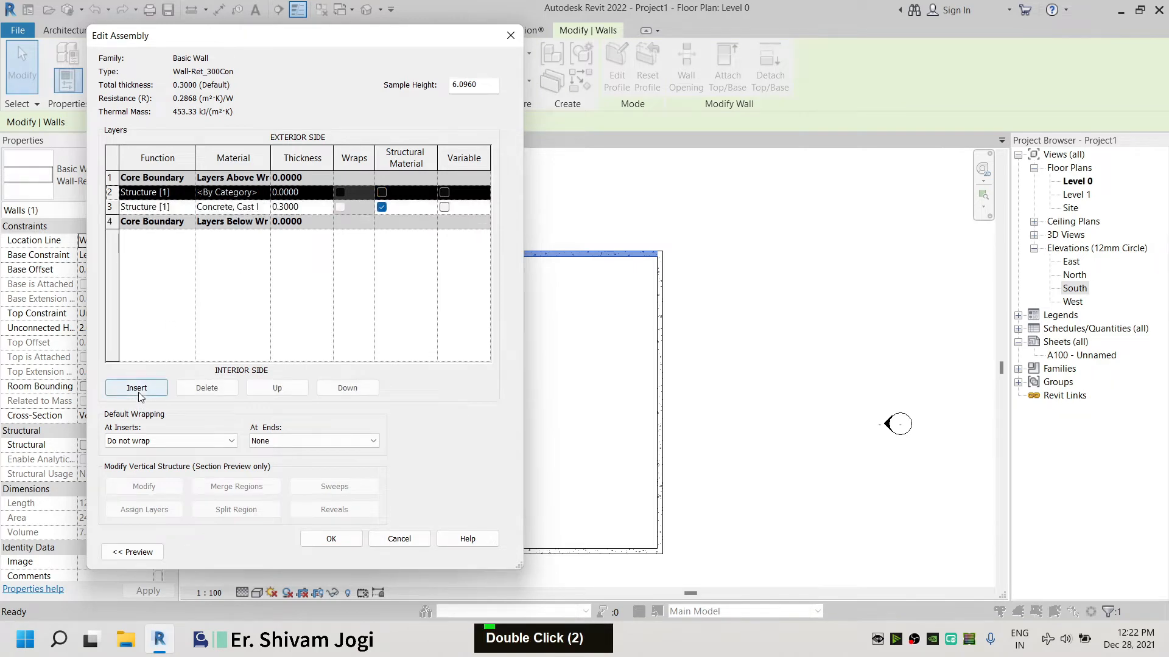
Change the concrete layer's function to Finish 1 [4] and move it above the exterior core boundary
click(177, 211)
double_click(184, 212)
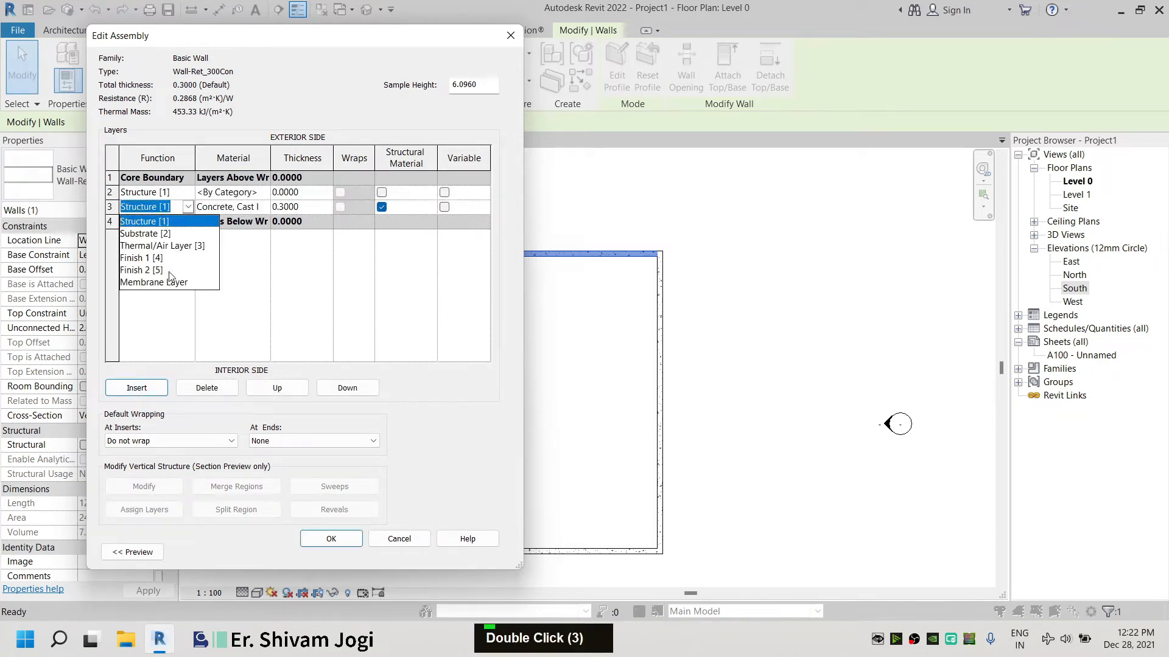
double_click(159, 259)
click(287, 208)
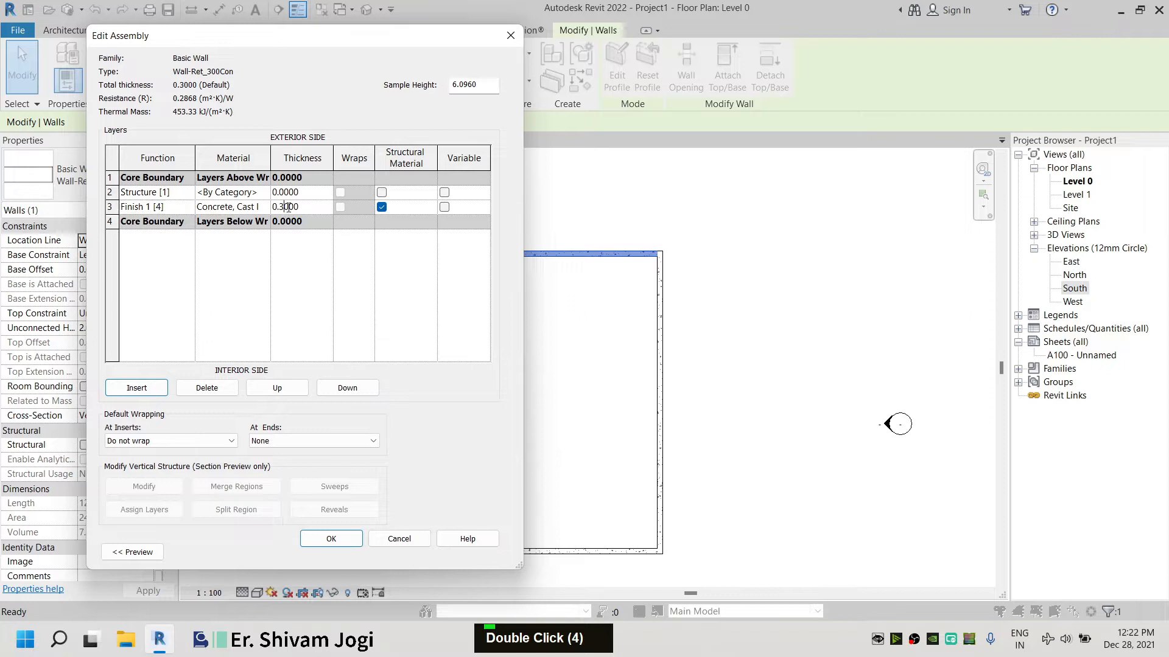
click(277, 344)
double_click(183, 208)
click(277, 388)
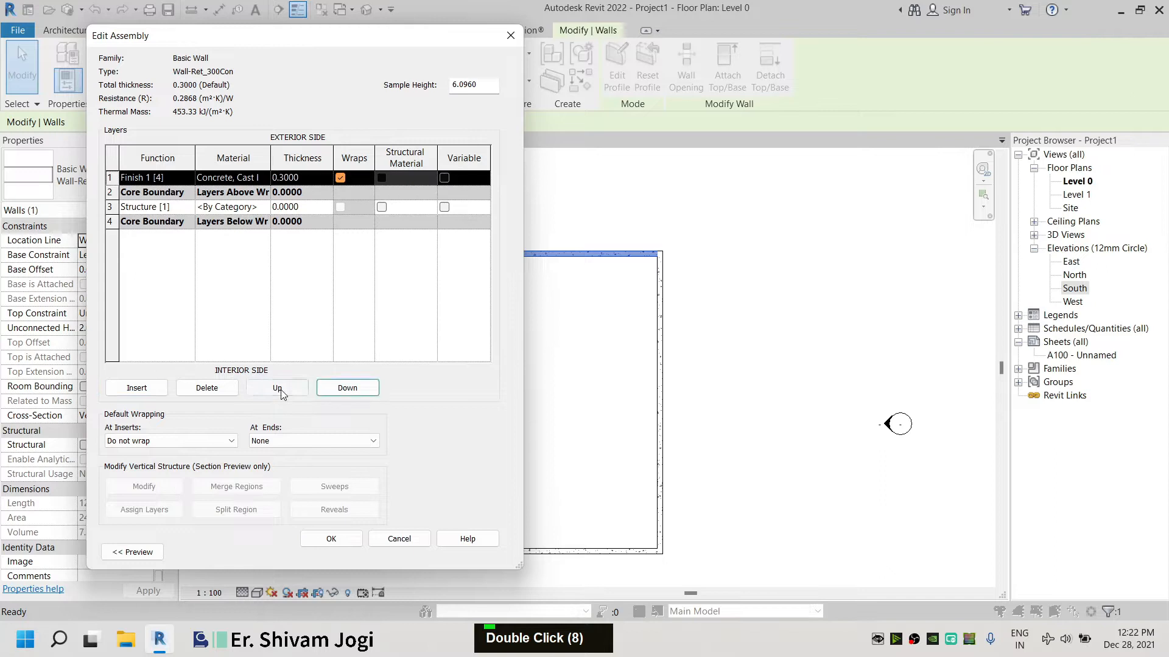
Add a Finish 2 [5] layer and move it below the interior core boundary
click(137, 388)
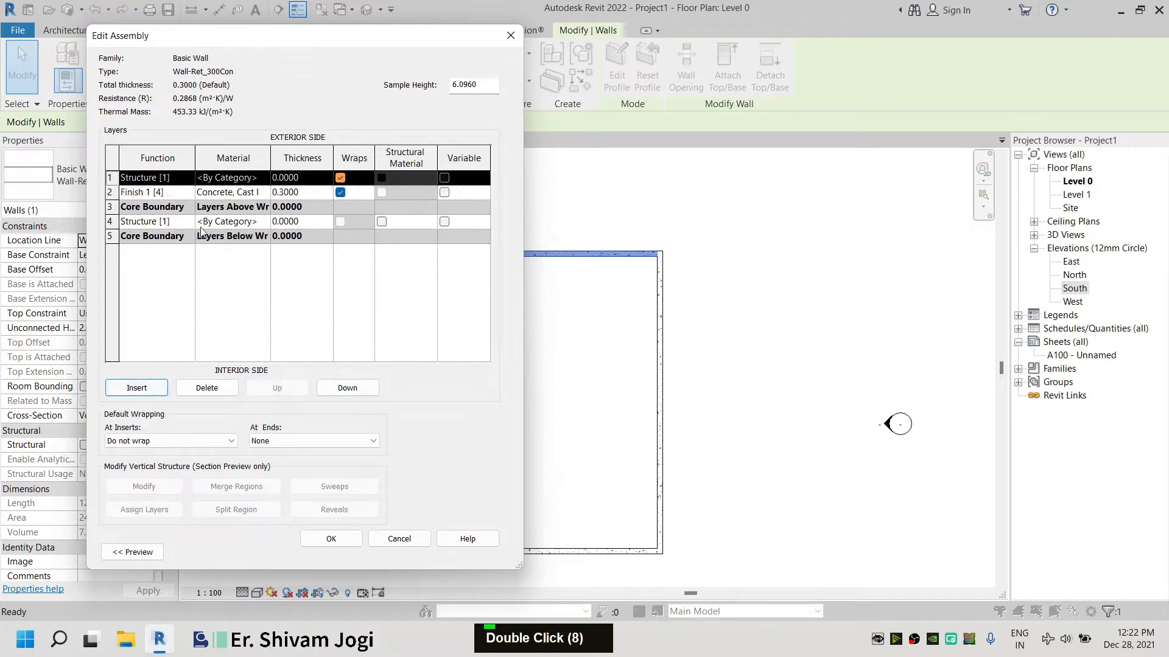
double_click(186, 181)
click(169, 241)
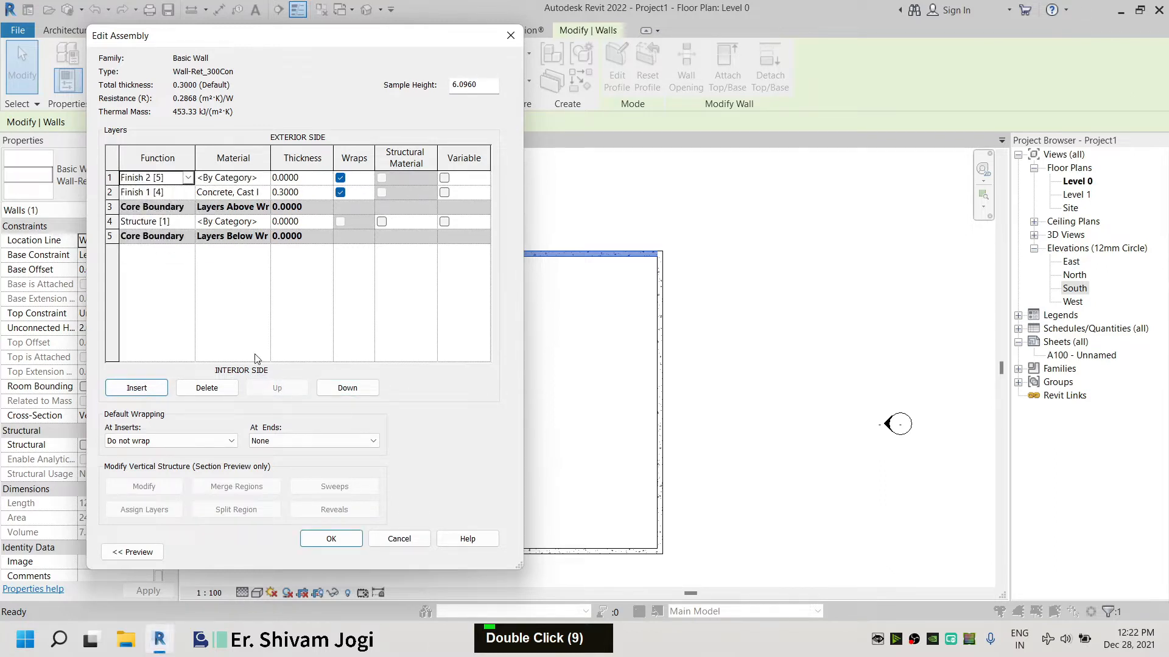
click(333, 393)
click(332, 393)
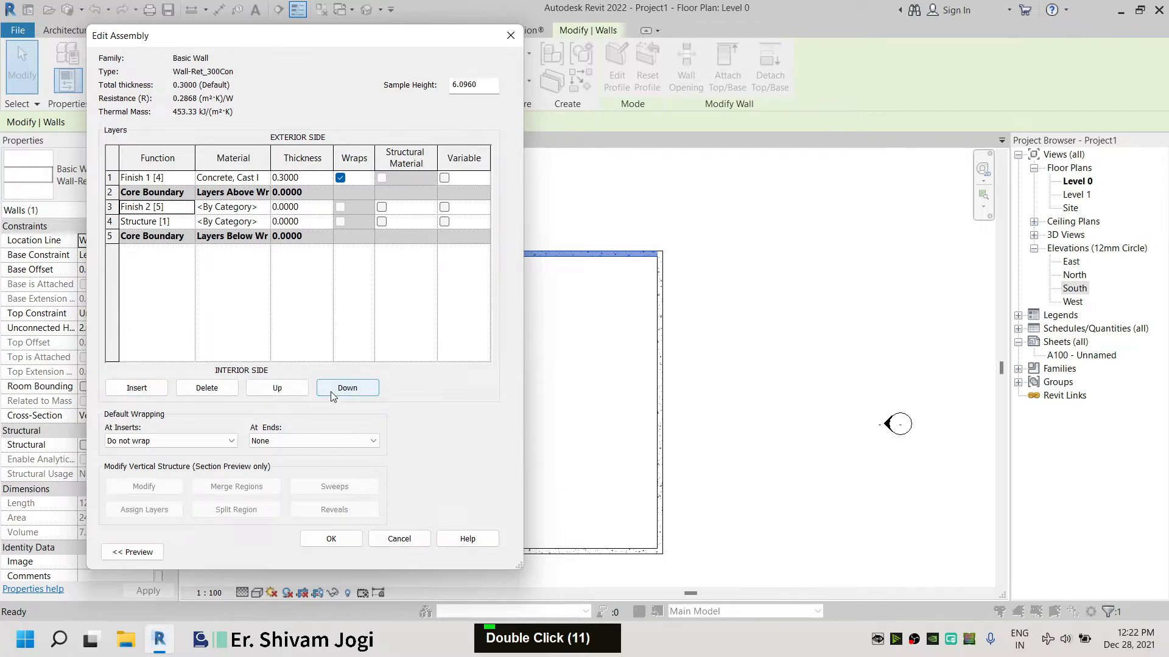
click(333, 393)
click(333, 393)
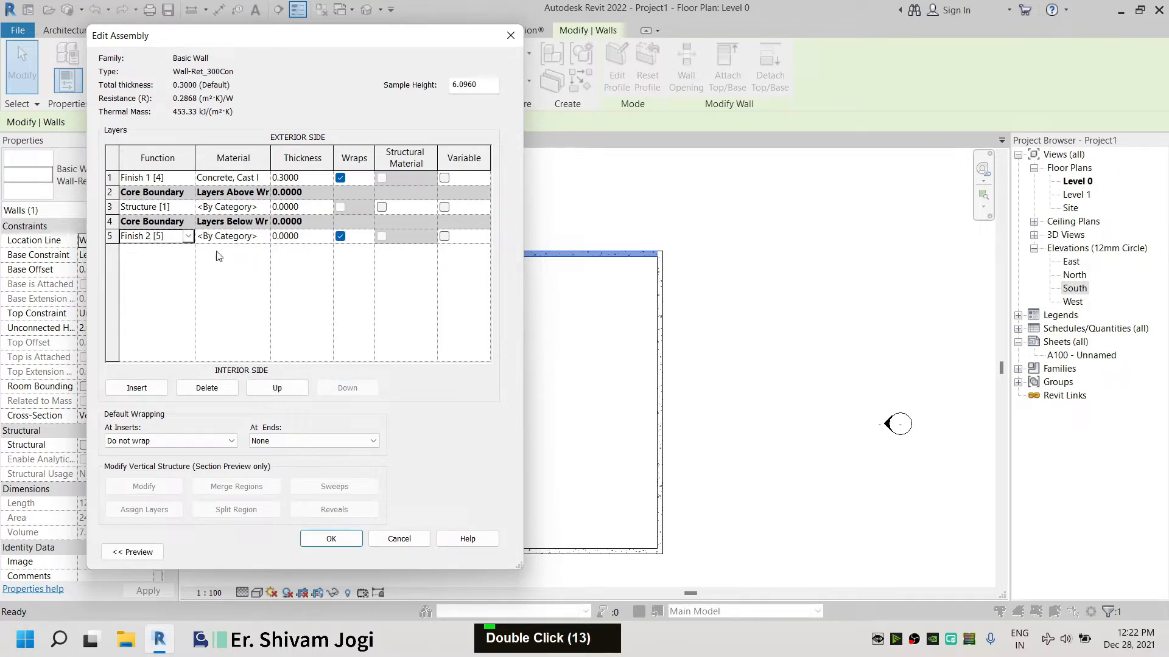
Assign the Paint - White Lining material to the Finish 1 layer, searching the material browser for white
click(262, 179)
double_click(264, 181)
scroll(243, 137, up, 5)
scroll(230, 149, down, 7)
scroll(229, 152, up, 6)
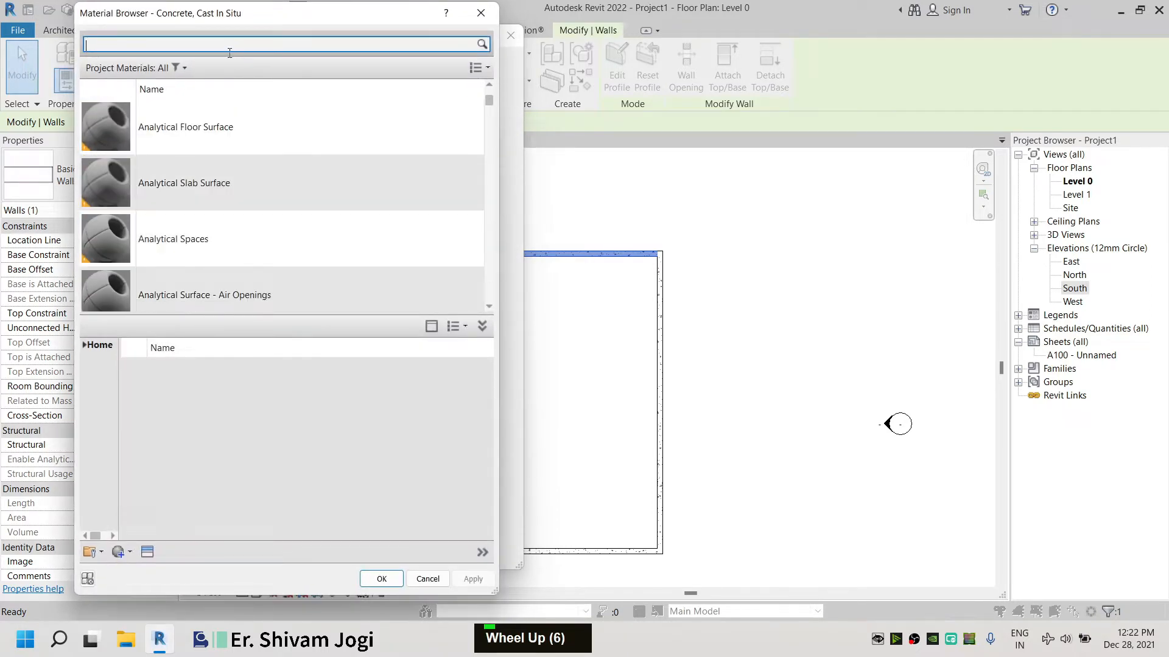
text(whire)
key(BackSpace)
key(BackSpace)
text(te)
key(BackSpace)
key(Return)
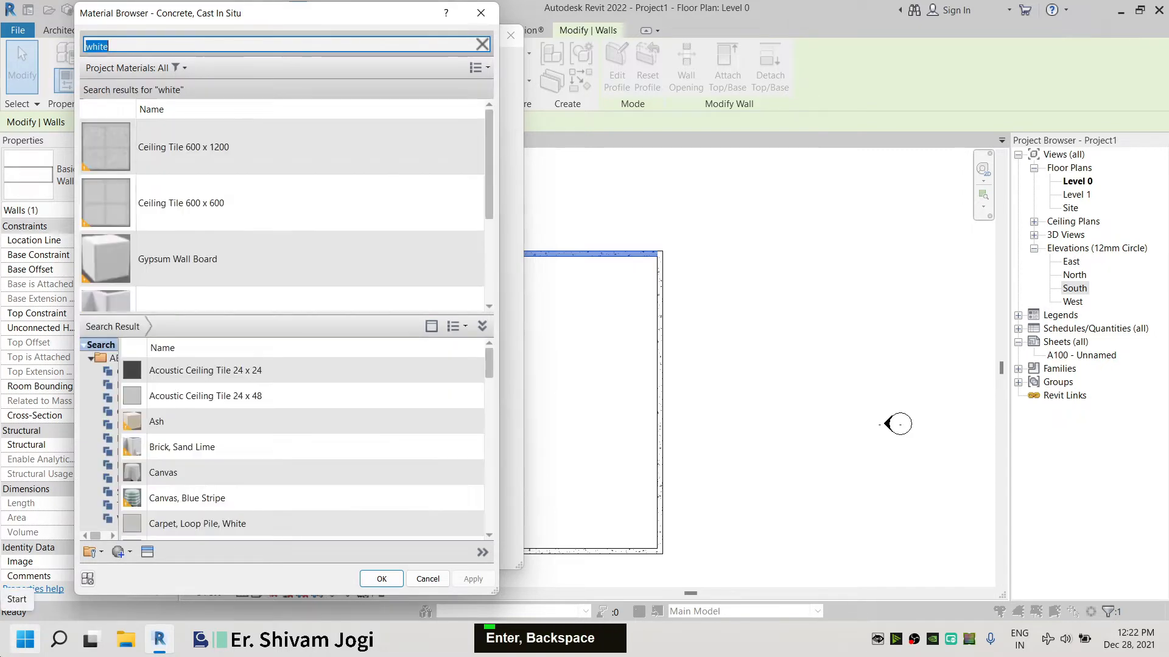
scroll(173, 152, down, 3)
click(274, 241)
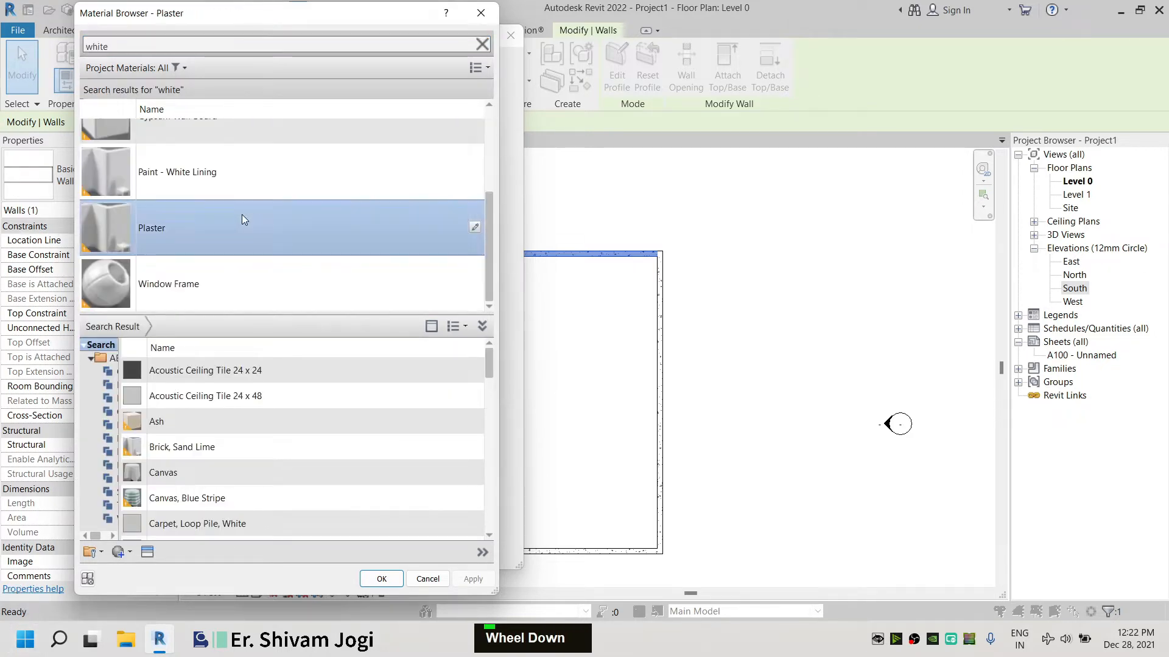
click(259, 177)
double_click(250, 194)
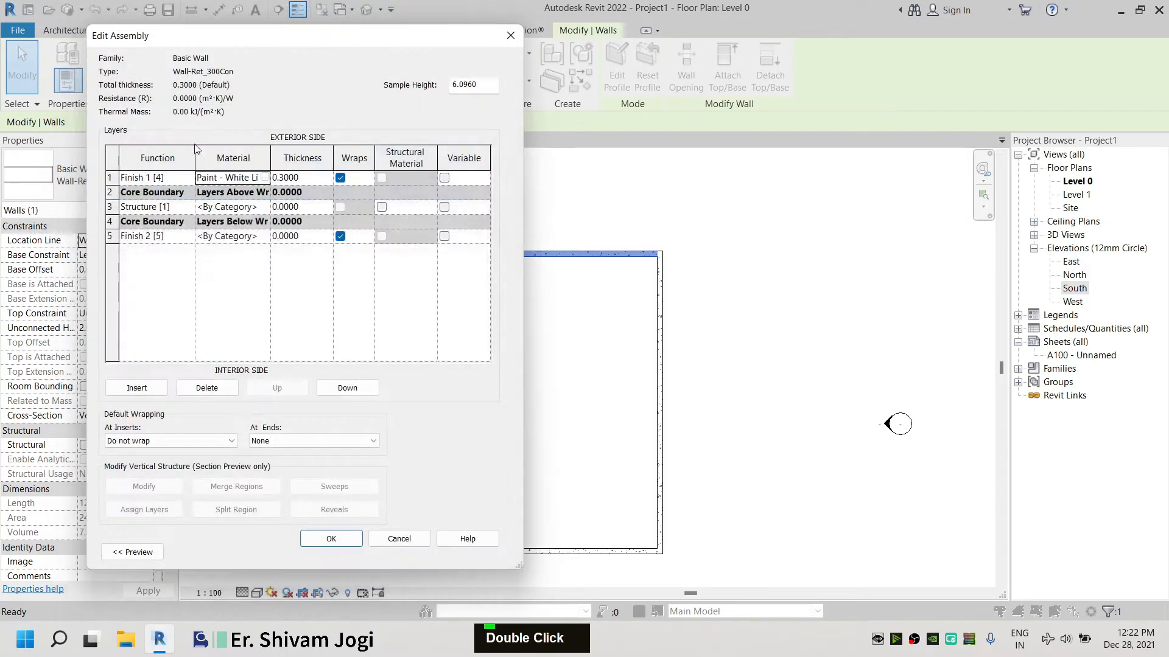
Assign Paint - White Lining to the Finish 2 layer and try to confirm the assembly
click(265, 237)
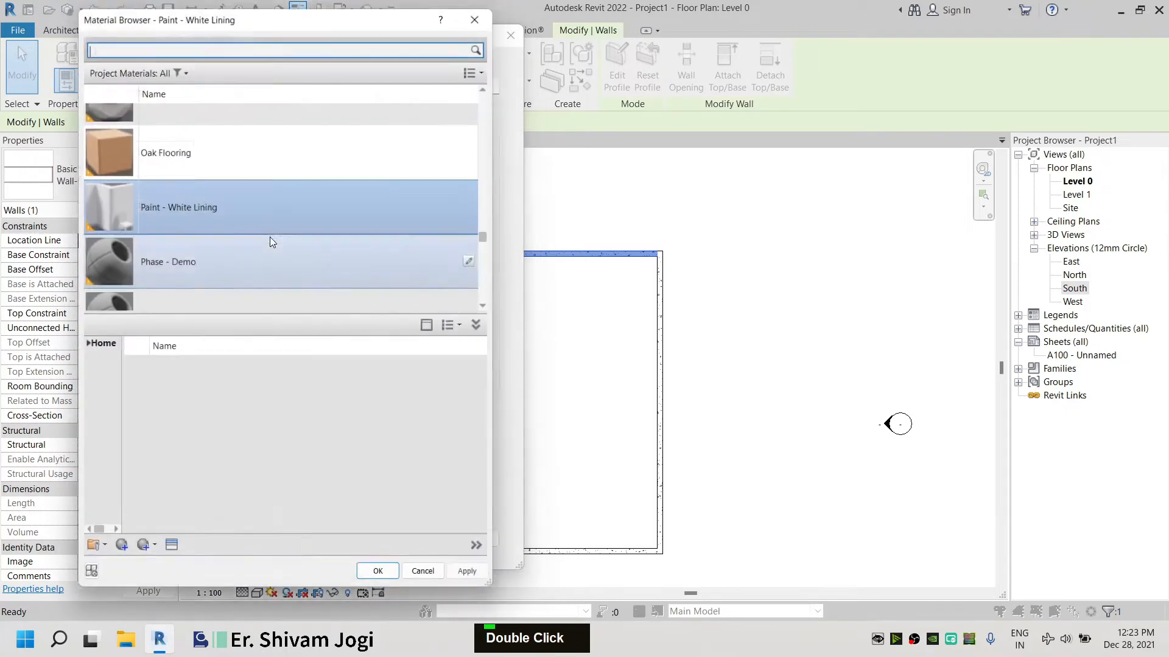
double_click(243, 234)
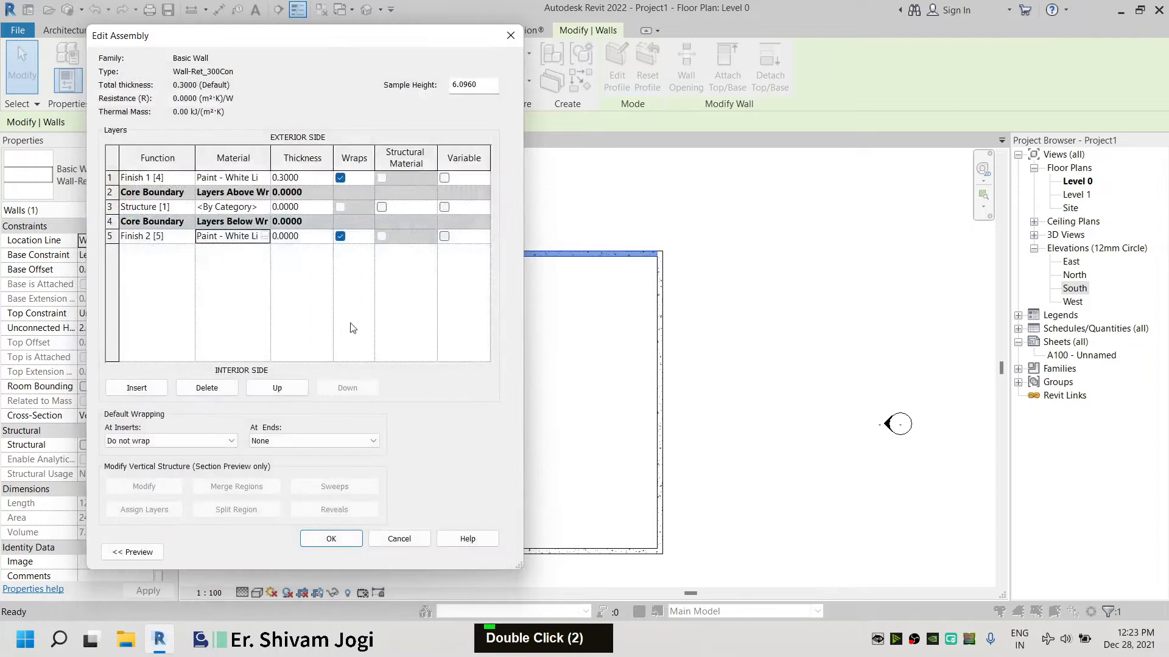
click(331, 545)
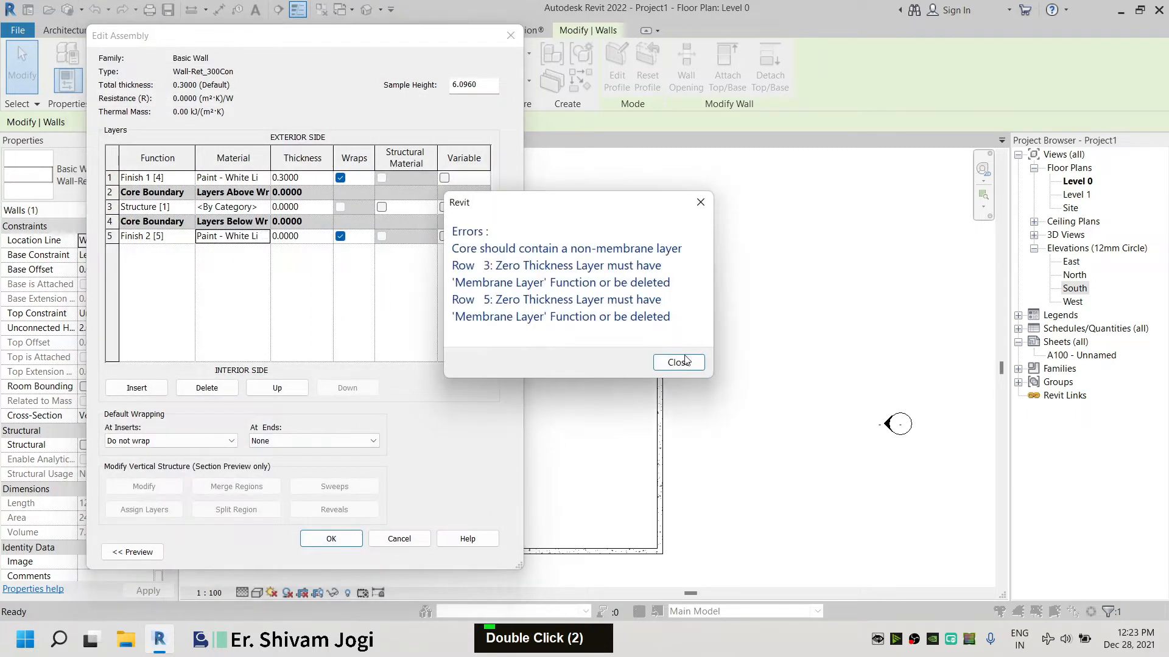
click(678, 362)
Set the structure and Finish 2 layer thicknesses to 0.3 and apply the wall type changes
click(292, 237)
double_click(307, 236)
double_click(286, 237)
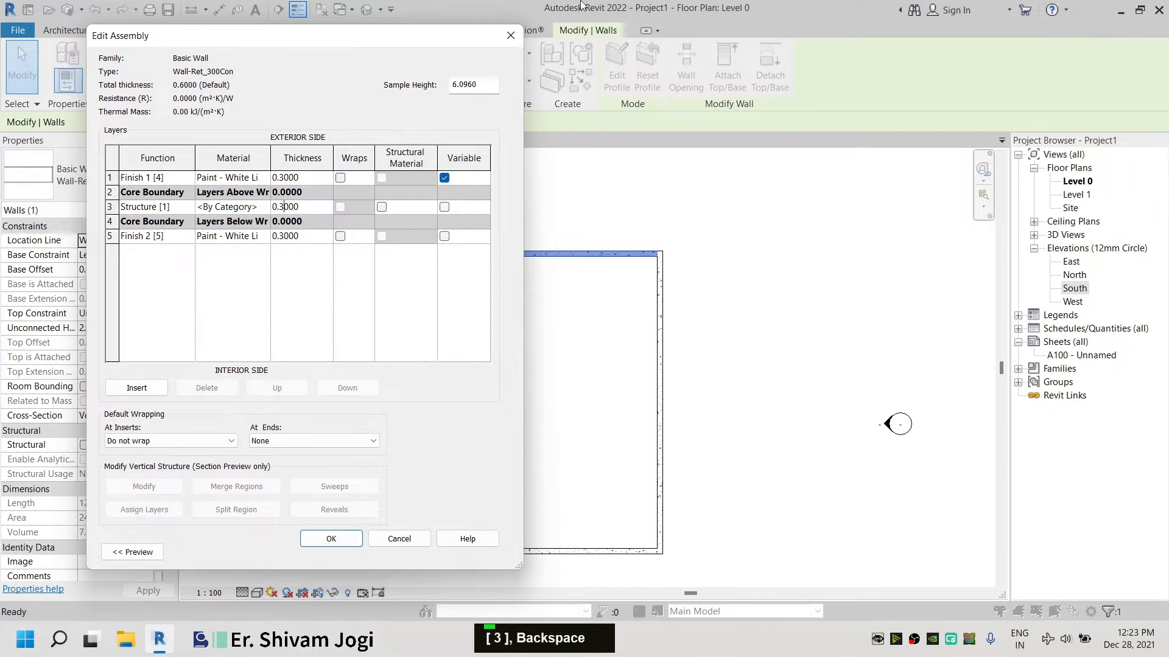
click(335, 536)
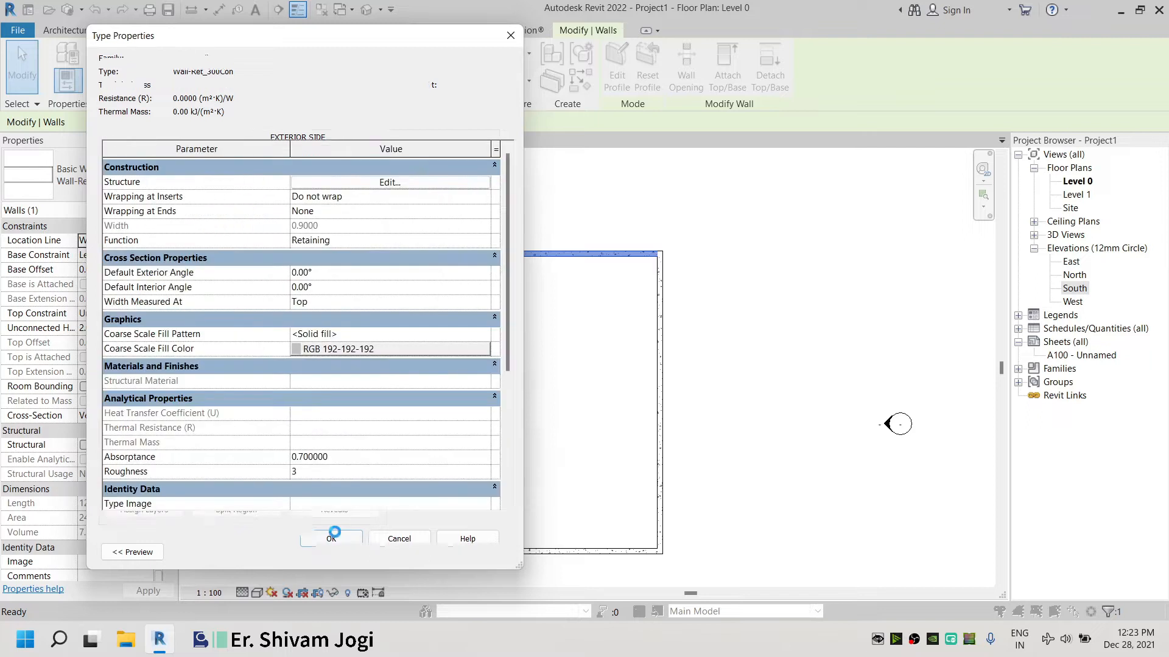
click(348, 552)
click(775, 319)
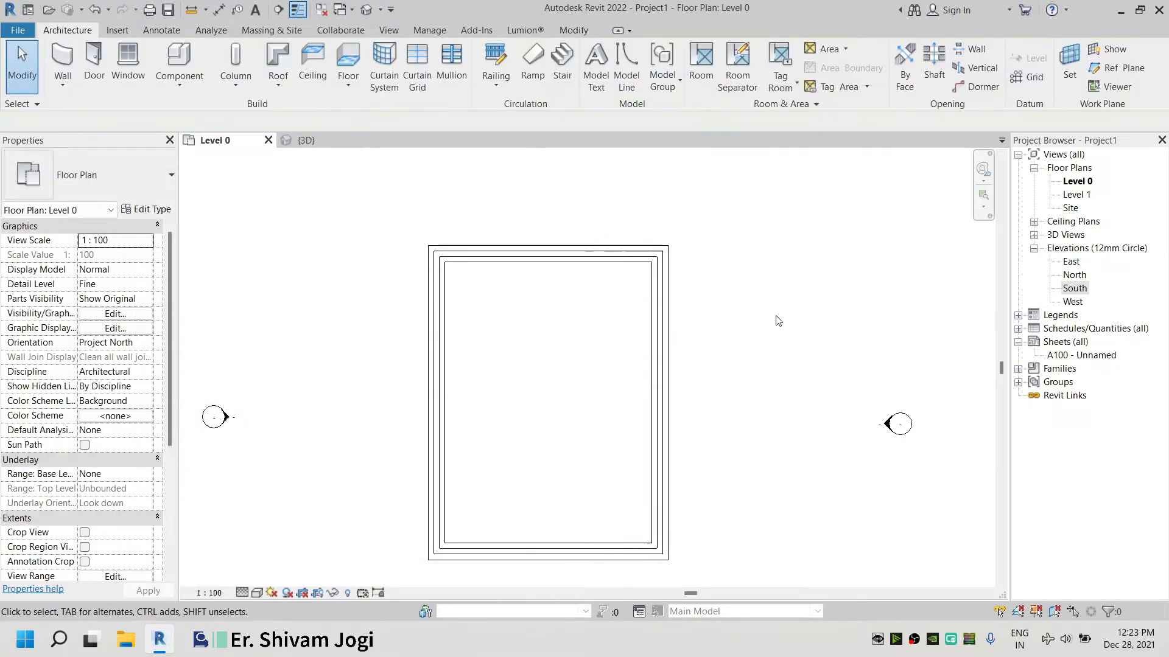
Open the 3D view and switch its visual style to shaded display
click(306, 141)
scroll(311, 572, down, 2)
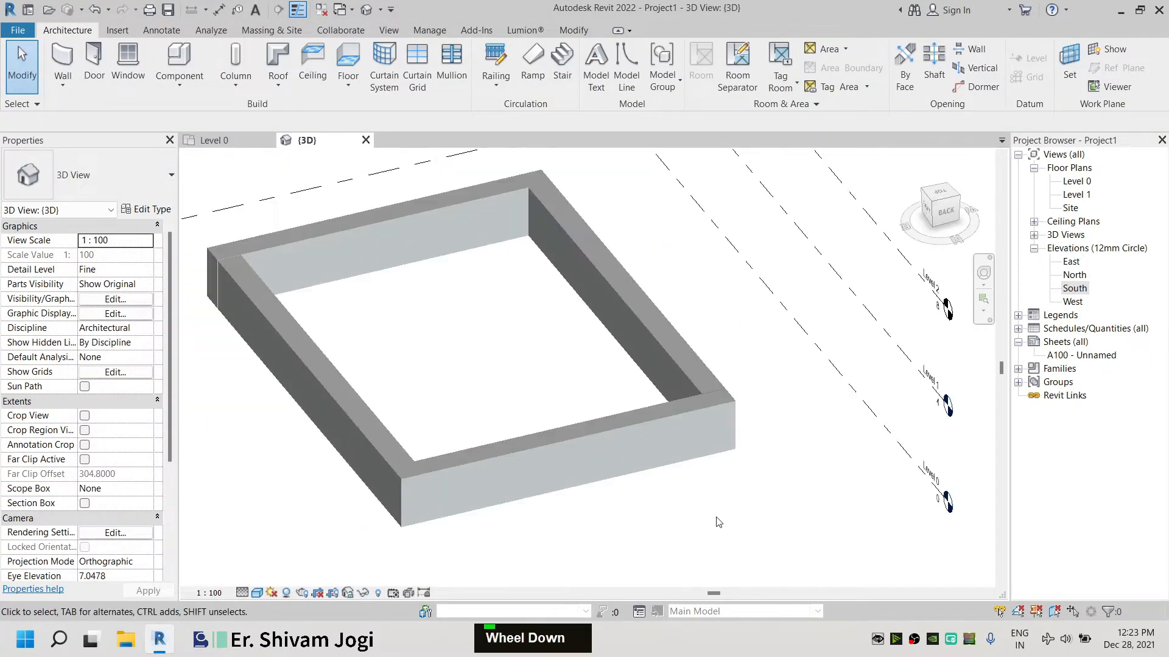
click(256, 592)
double_click(329, 574)
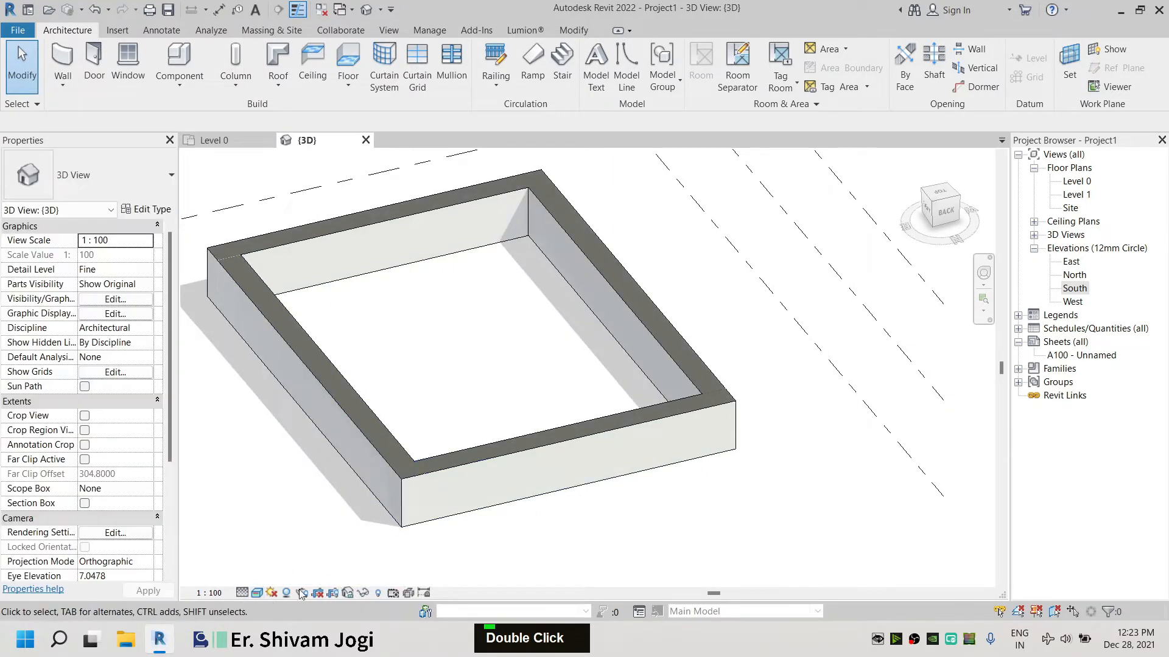
Reopen the wall type's structure and set the Finish 1, Structure and Finish 2 layer thicknesses to 0.1 each
click(273, 327)
click(149, 209)
click(390, 186)
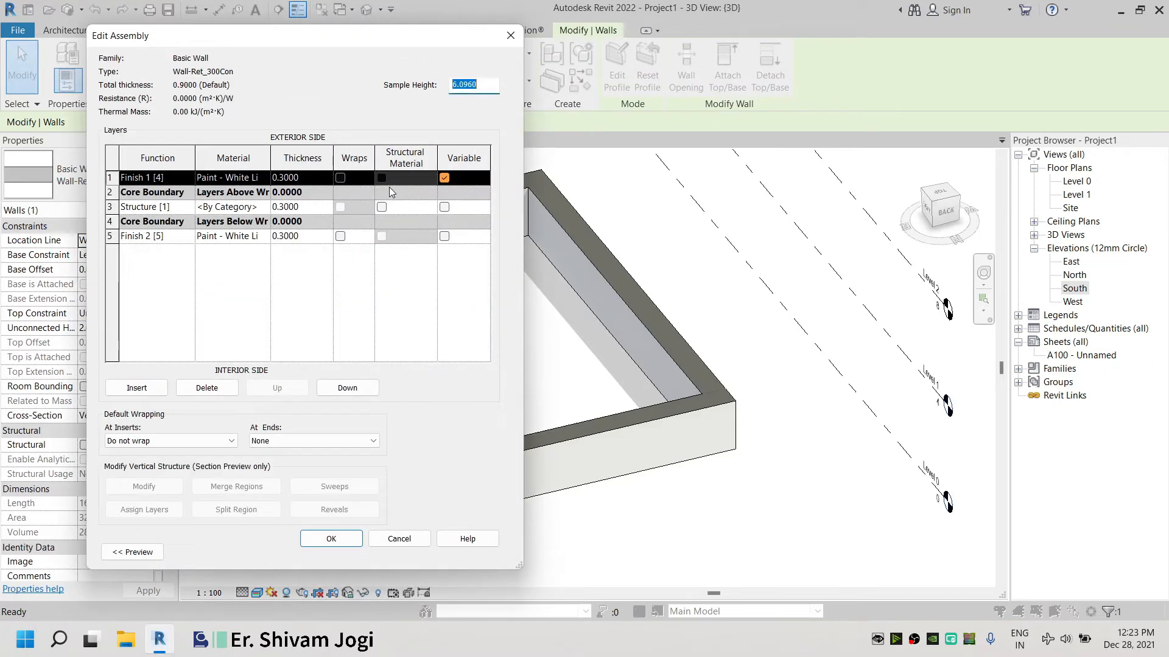
click(284, 207)
key(BackSpace)
text(1)
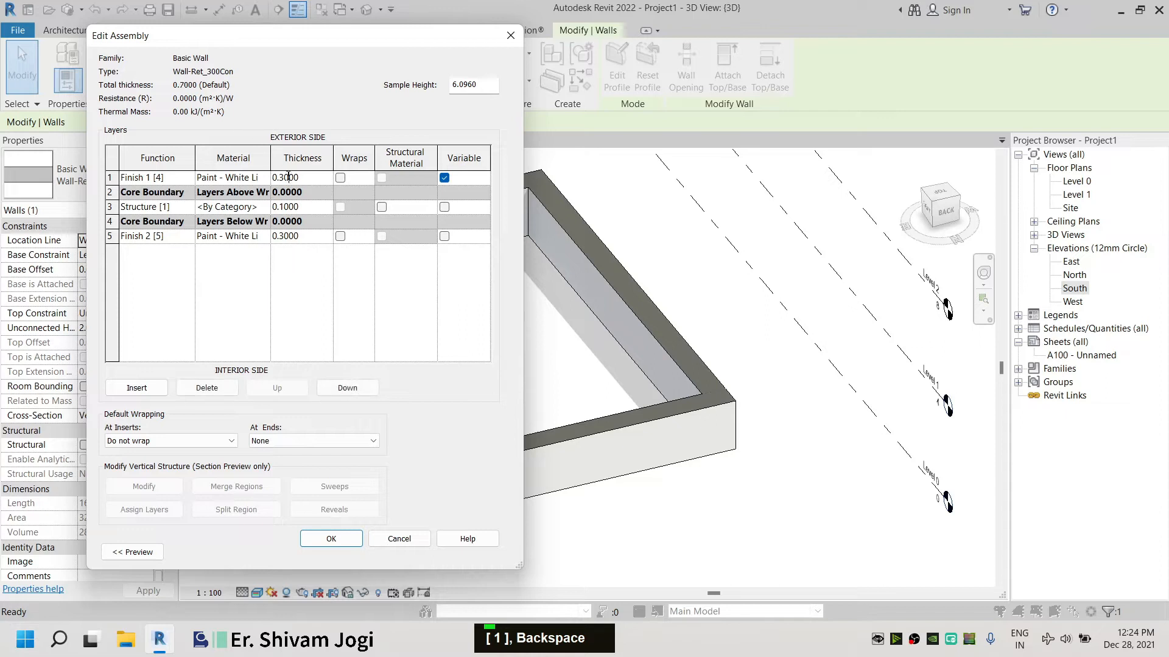
key(BackSpace)
text(1)
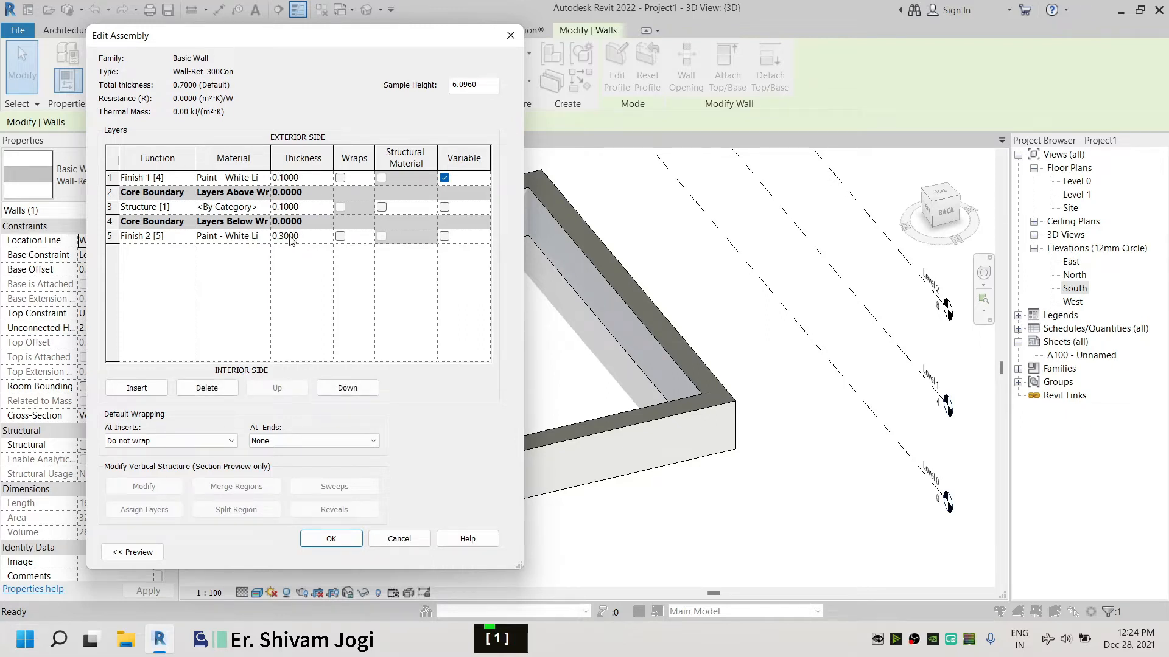
key(BackSpace)
text(1)
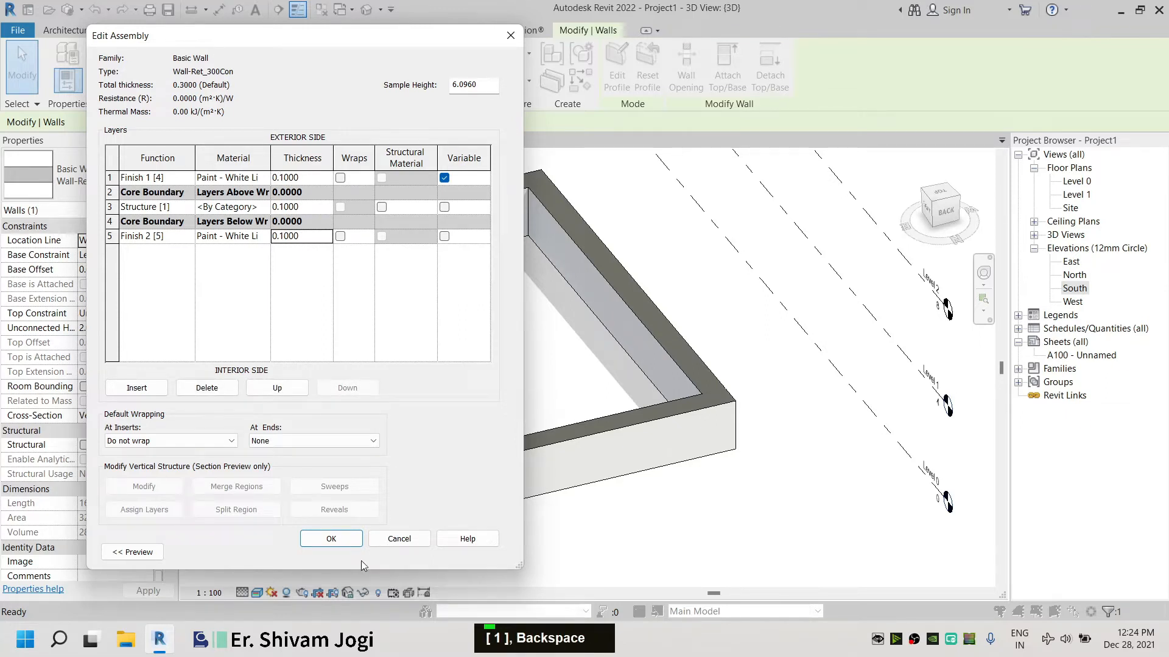
click(352, 534)
click(347, 552)
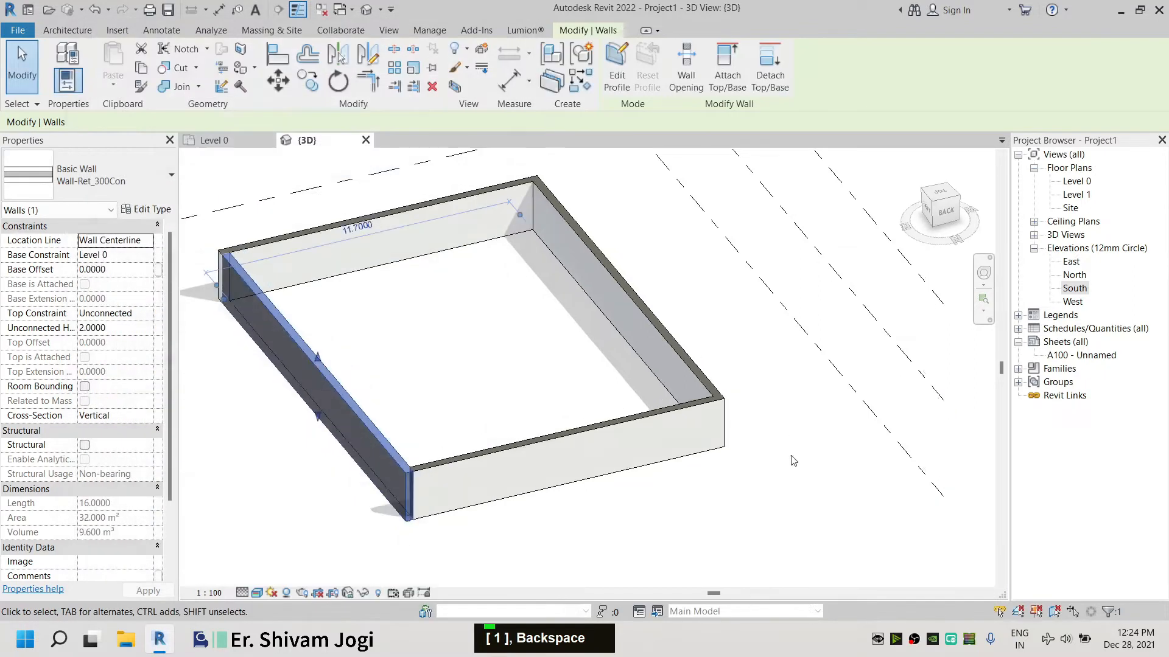
key(Escape)
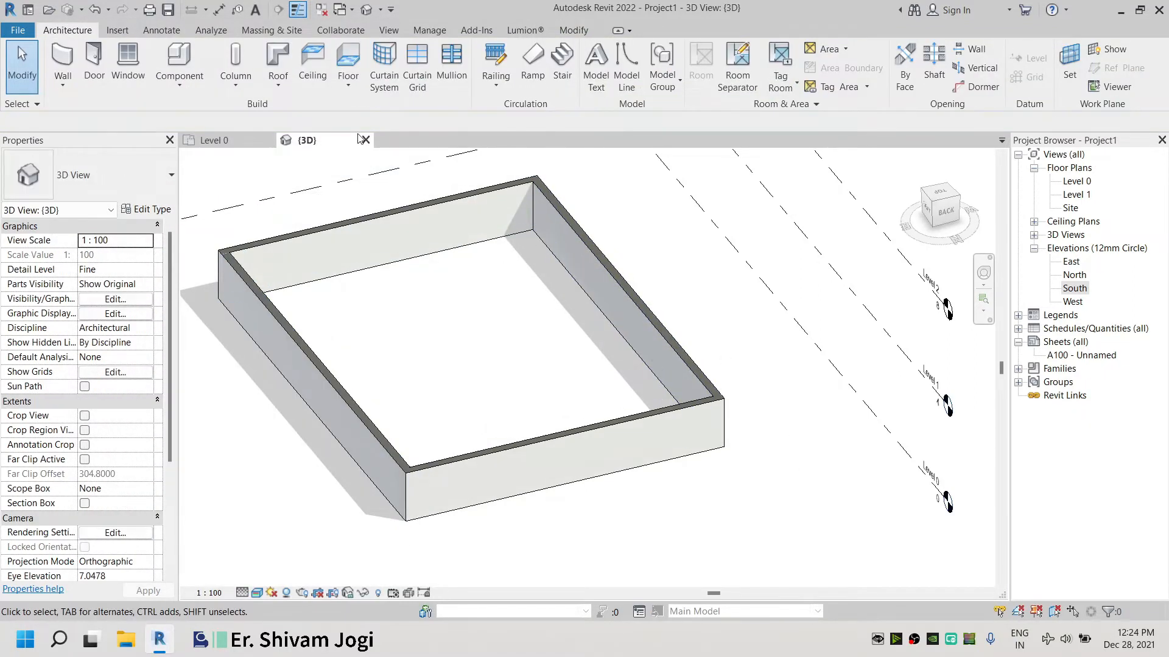
In the South elevation, select the walls and set their top constraint up to Level 2
scroll(455, 317, down, 4)
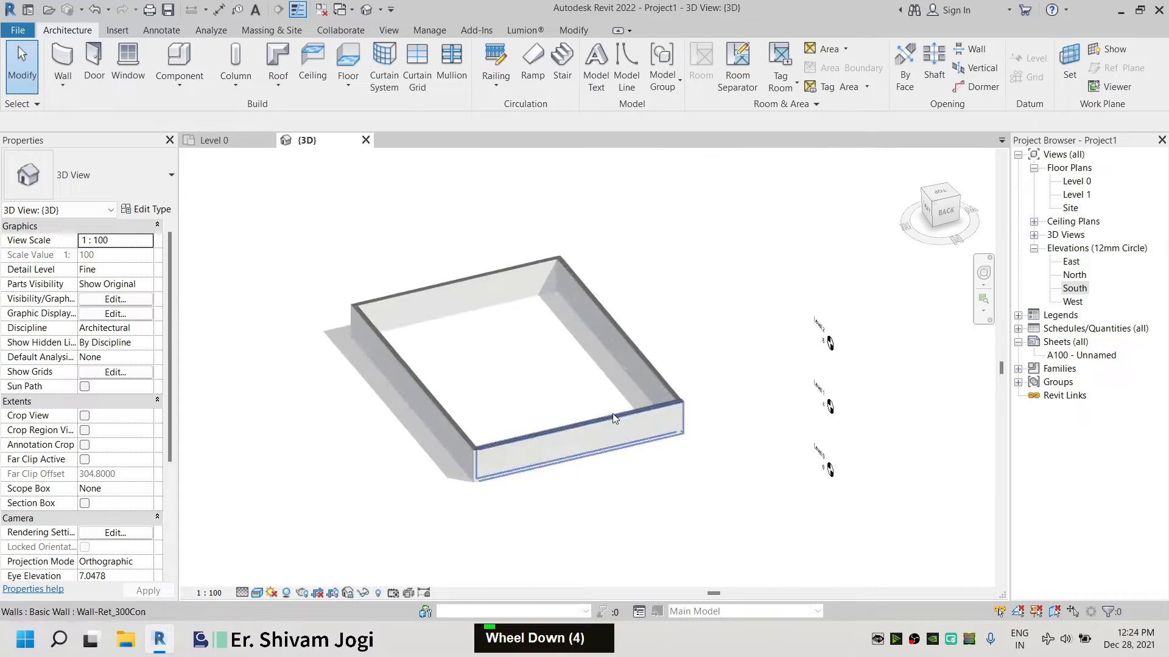
click(210, 139)
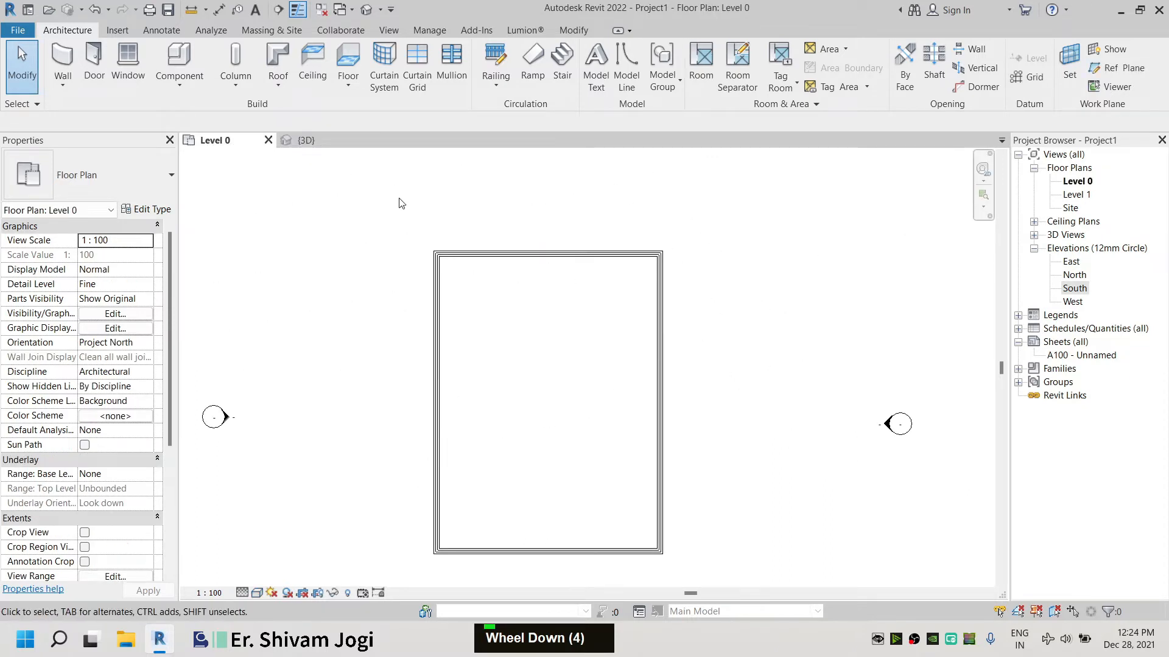
double_click(1075, 288)
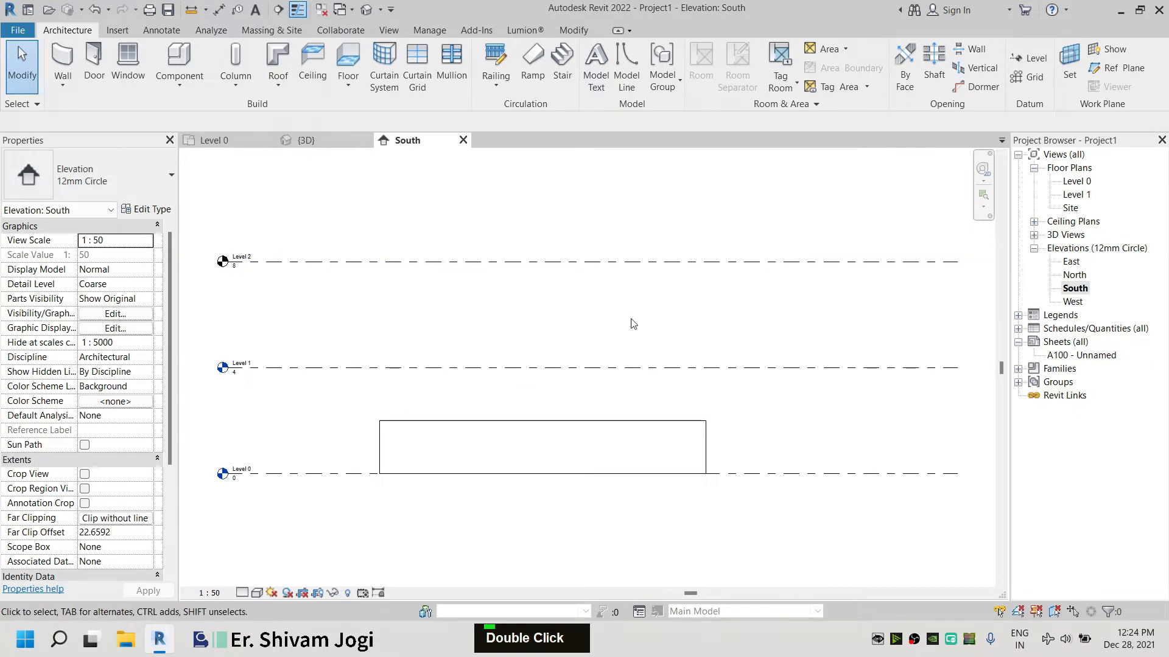
drag(739, 443, 356, 395)
click(115, 312)
click(149, 313)
click(116, 370)
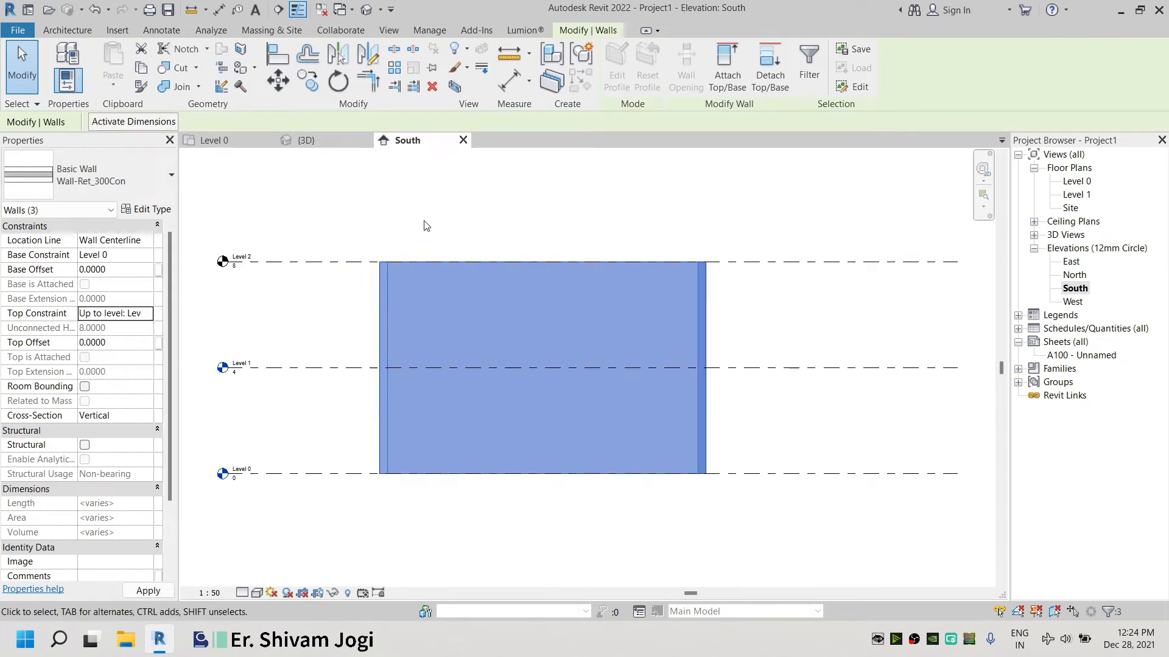
click(426, 226)
scroll(511, 404, down, 1)
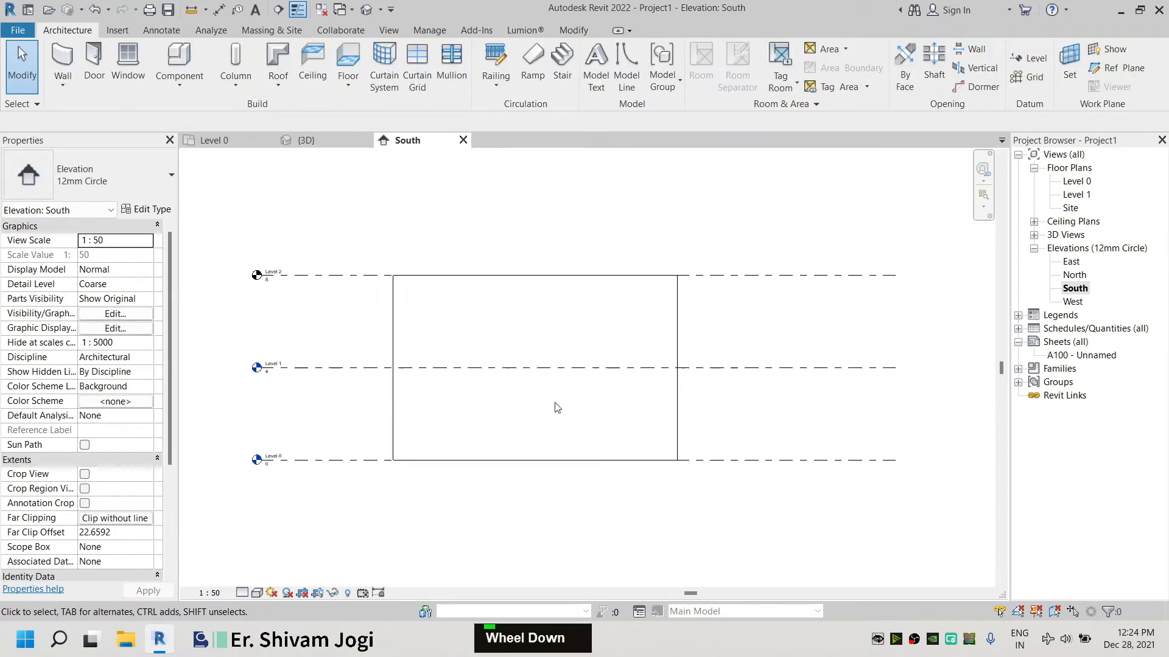
Orbit and zoom the 3D view to examine the heights of the walls
middle_drag(511, 404, 498, 410)
click(341, 142)
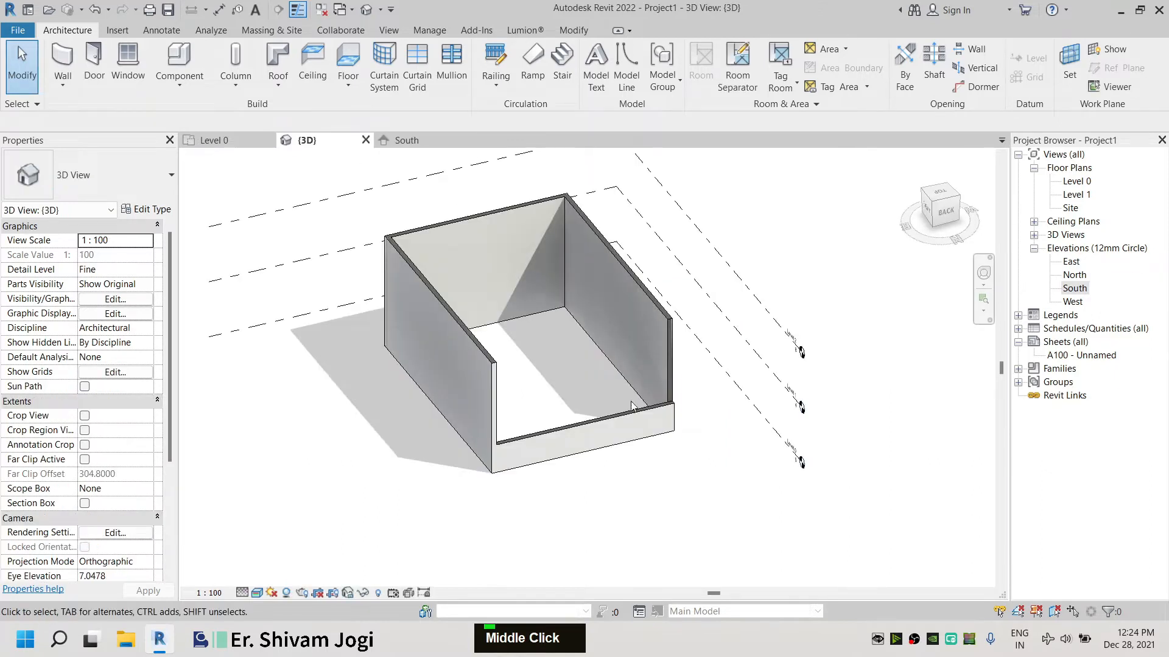
scroll(630, 398, up, 2)
scroll(414, 339, down, 1)
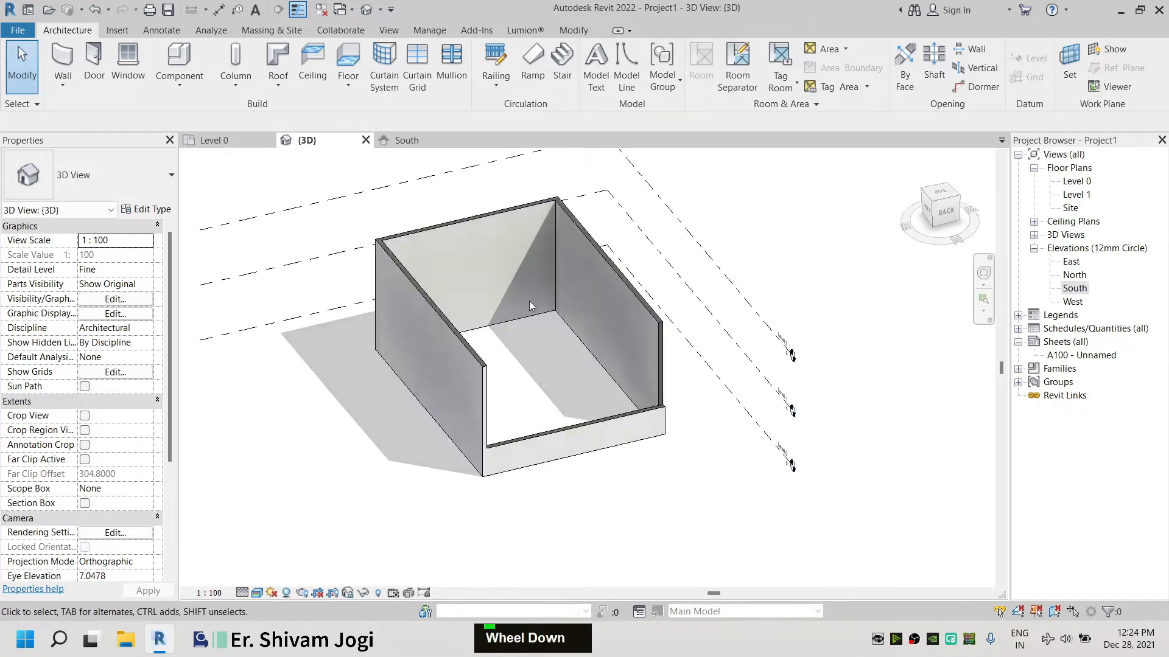
scroll(414, 339, up, 2)
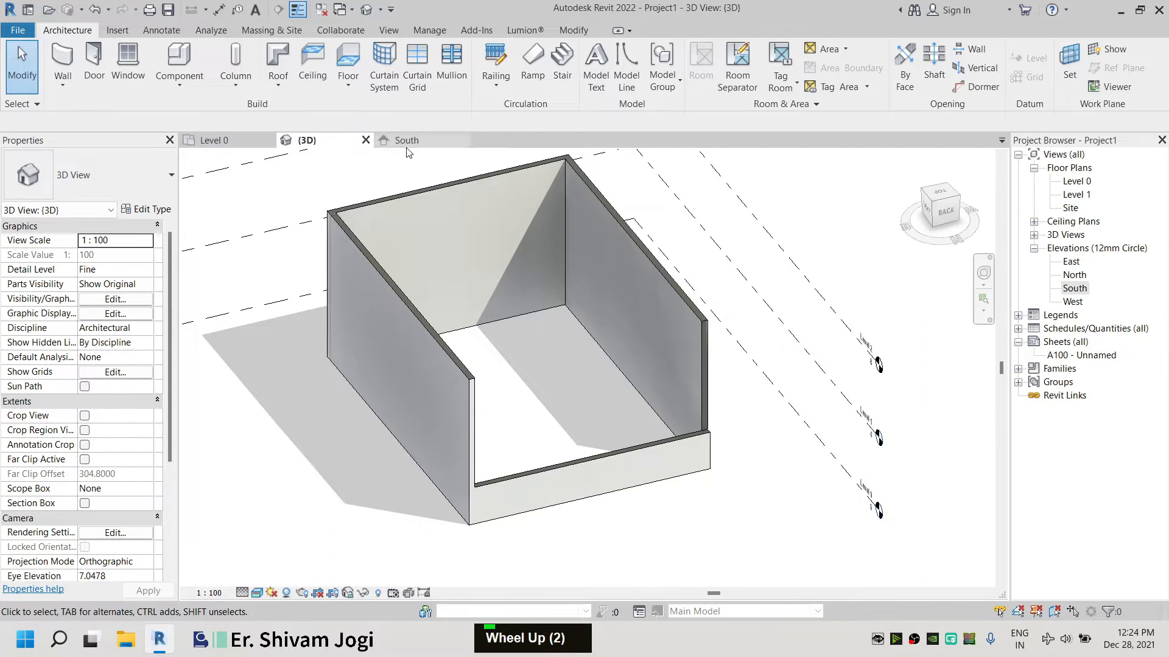
click(941, 218)
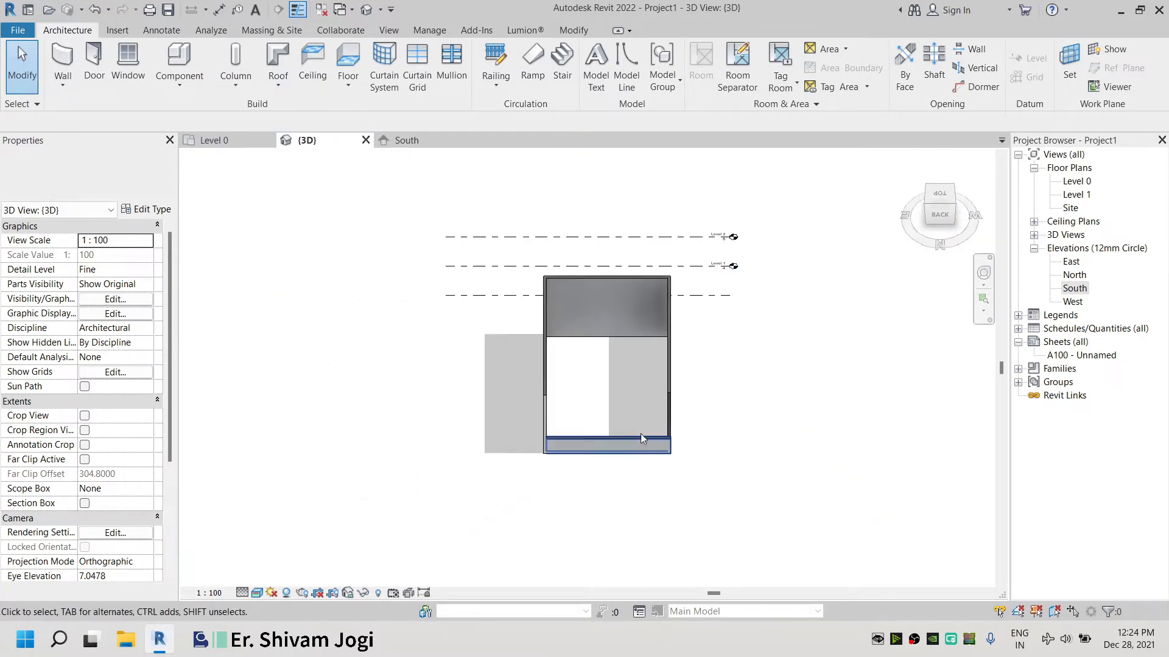
click(648, 427)
scroll(785, 368, up, 5)
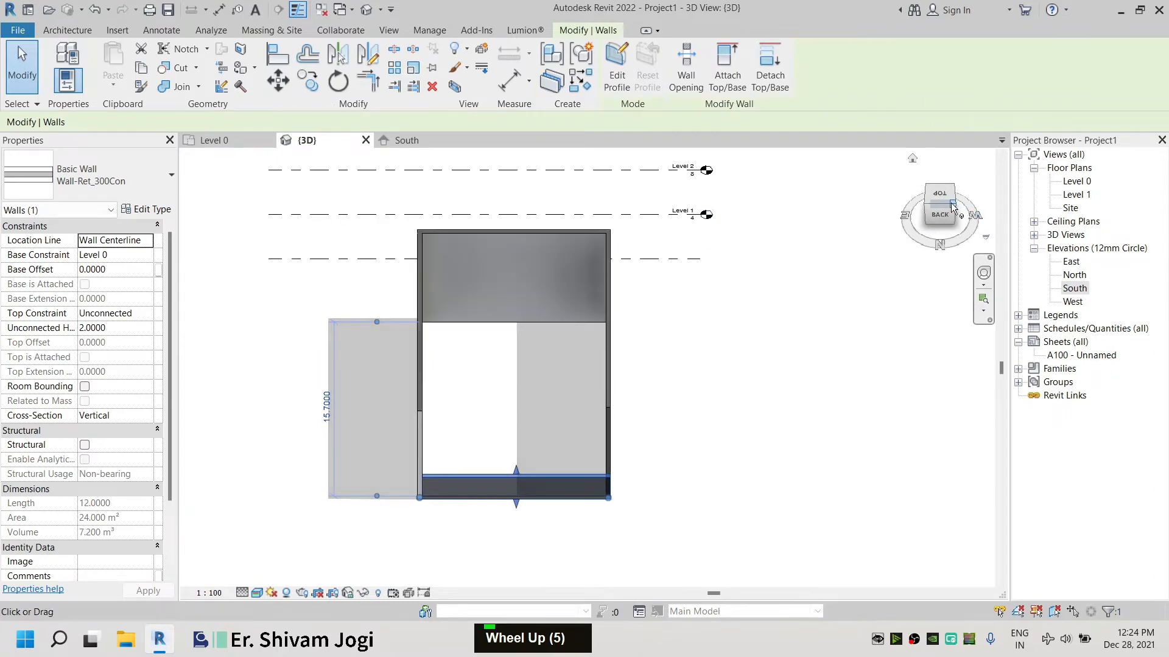
drag(952, 207, 578, 316)
scroll(578, 317, down, 2)
shift+middle_drag(540, 384, 441, 448)
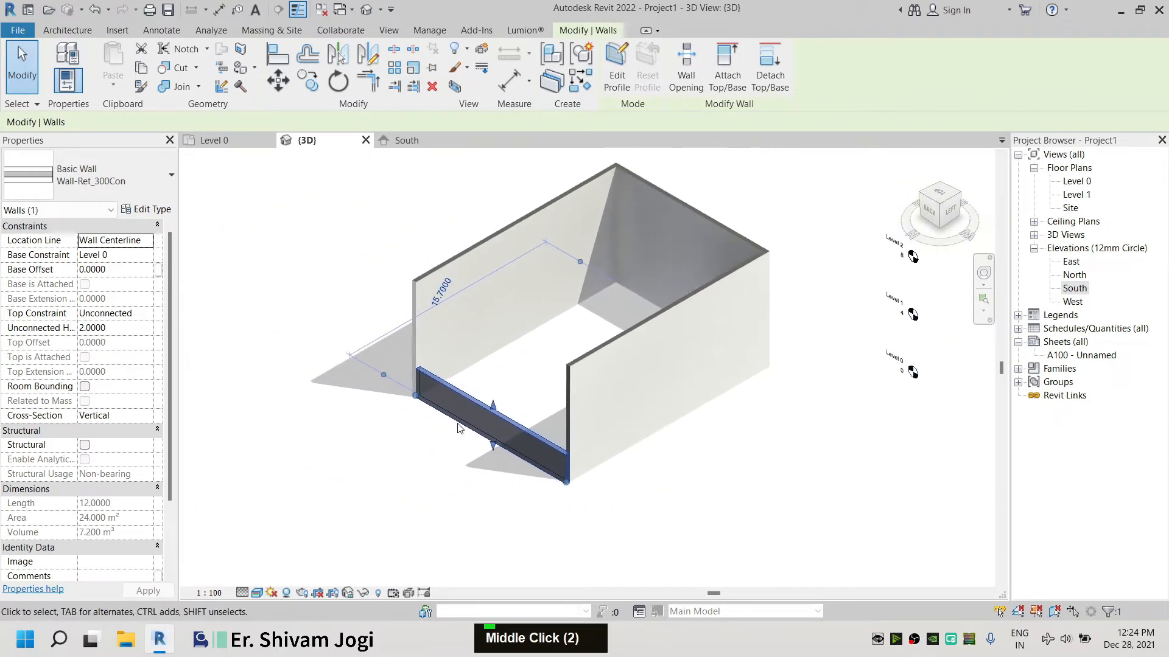
scroll(529, 371, up, 2)
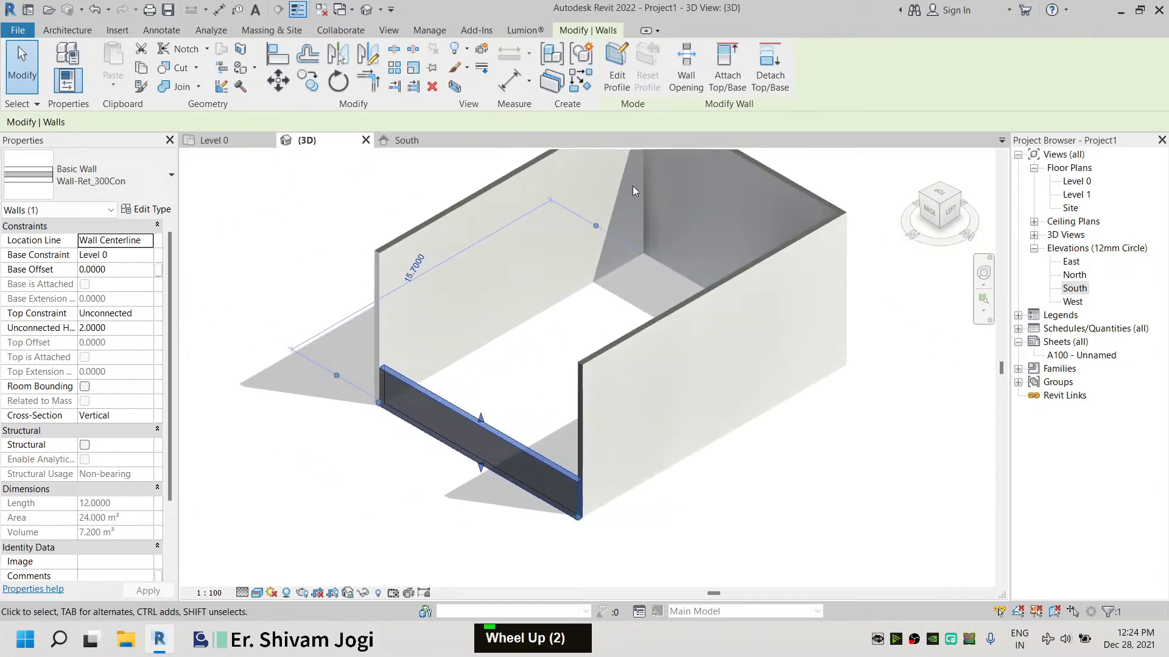
Align the top of the low front wall with the top of the adjacent tall wall
click(285, 58)
scroll(379, 250, up, 5)
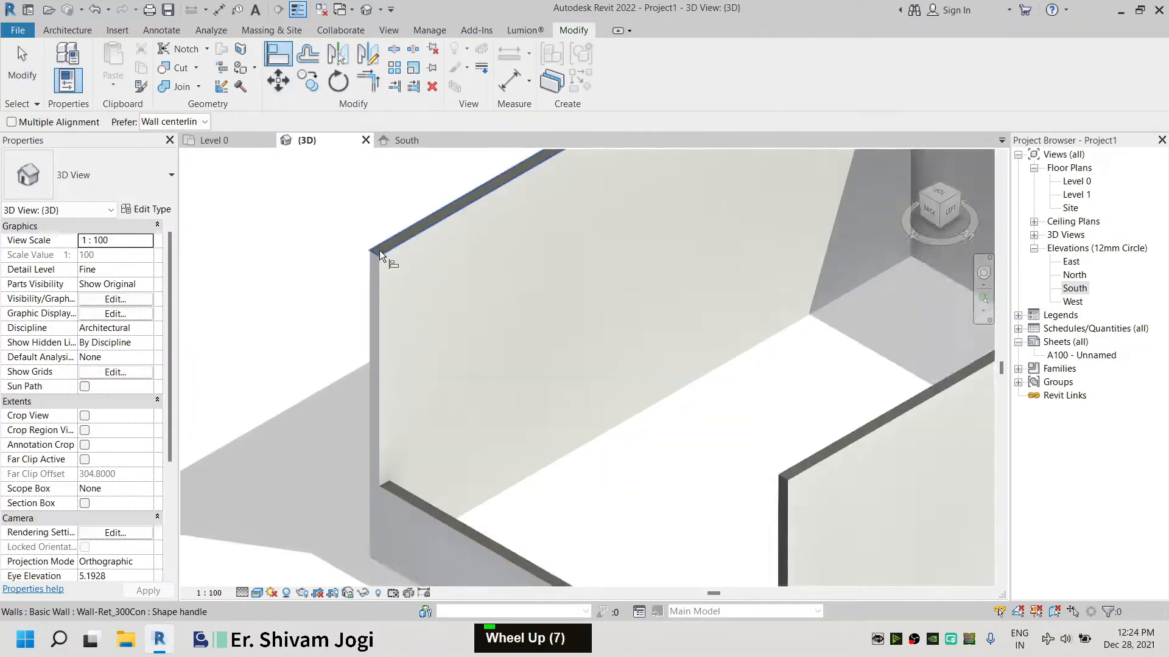
scroll(378, 250, up, 4)
click(381, 247)
scroll(338, 229, down, 4)
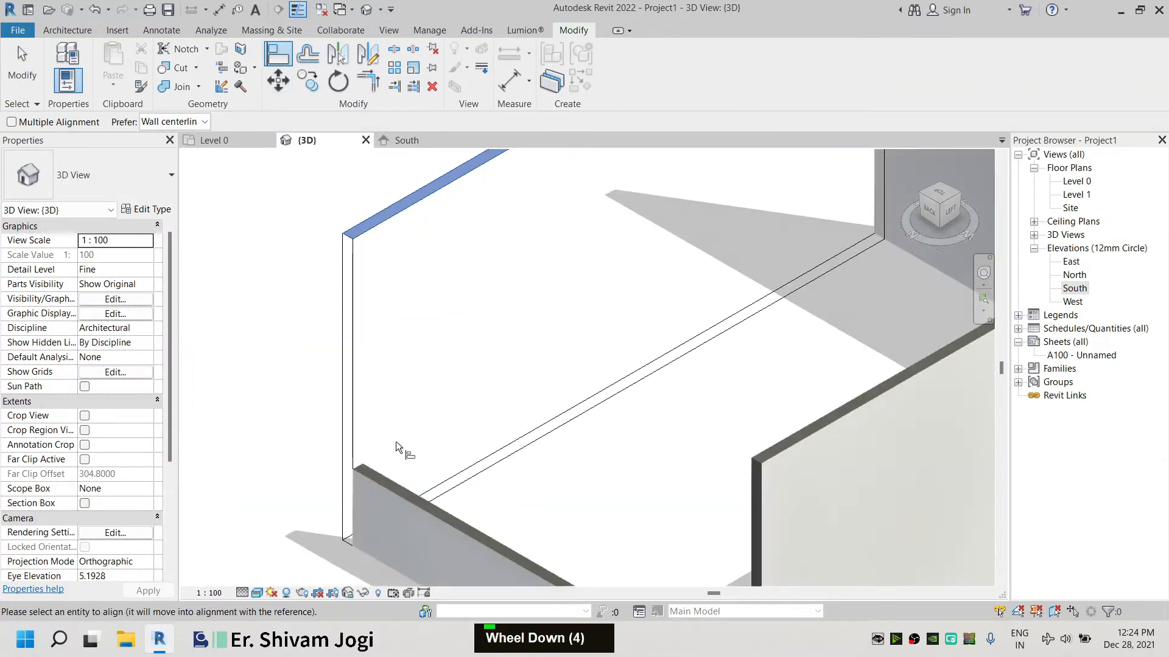
click(409, 500)
scroll(385, 485, down, 6)
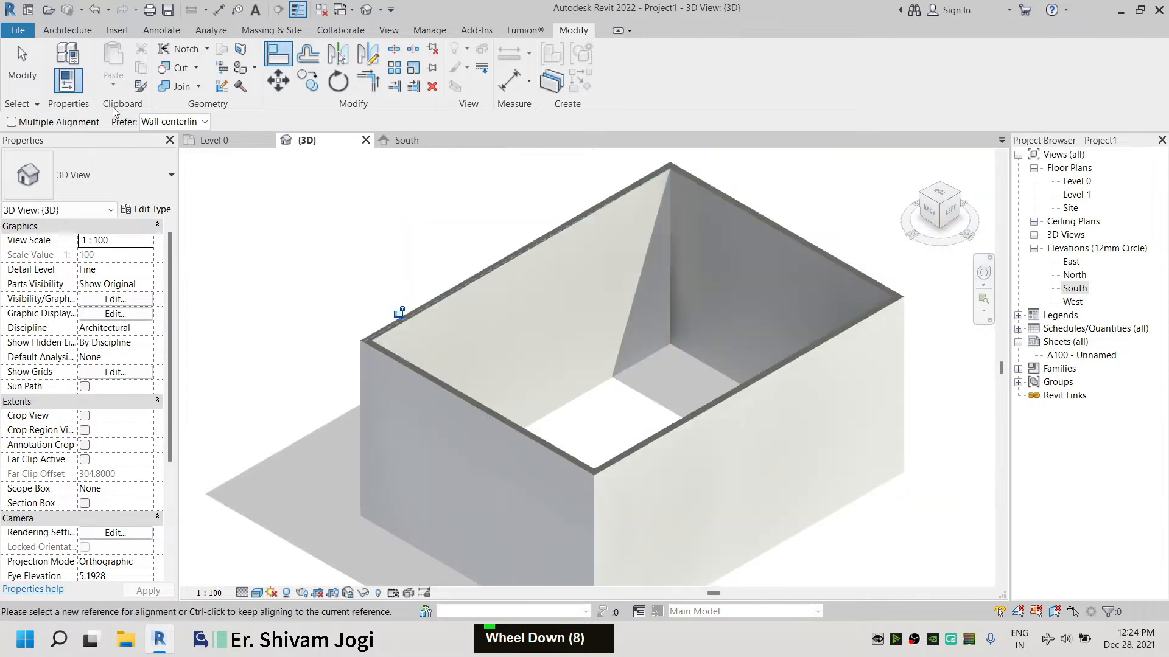
key(Escape)
key(Escape)
In the Level 0 plan, set the distance between the top and bottom walls to 18
click(242, 145)
click(555, 255)
click(705, 405)
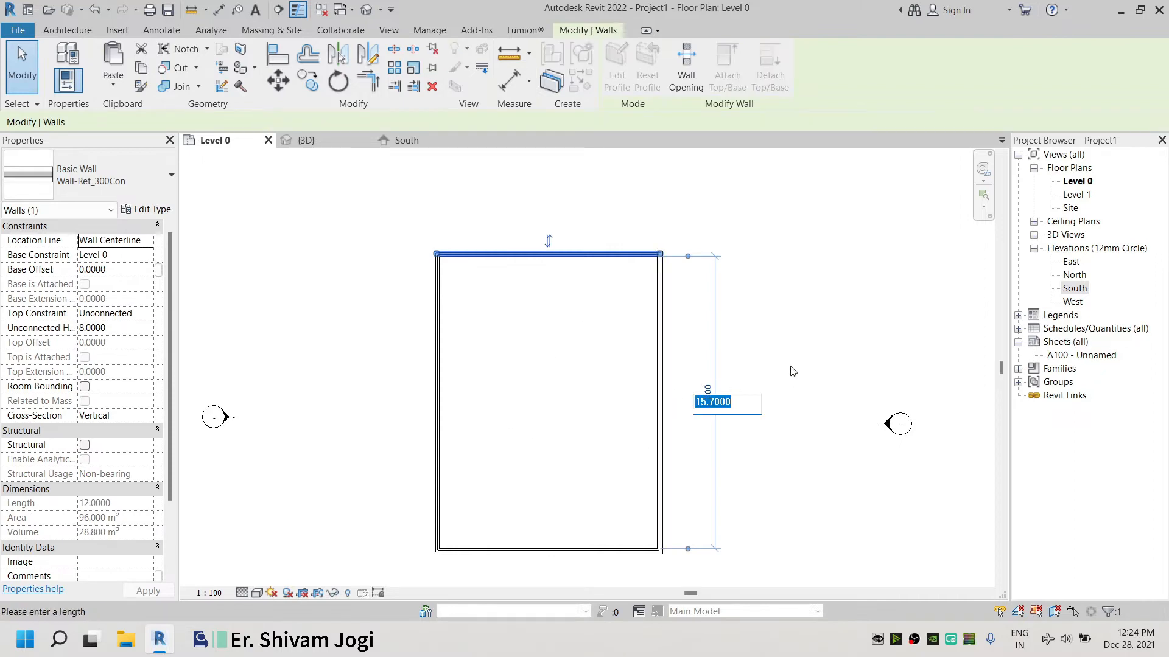
text(1)
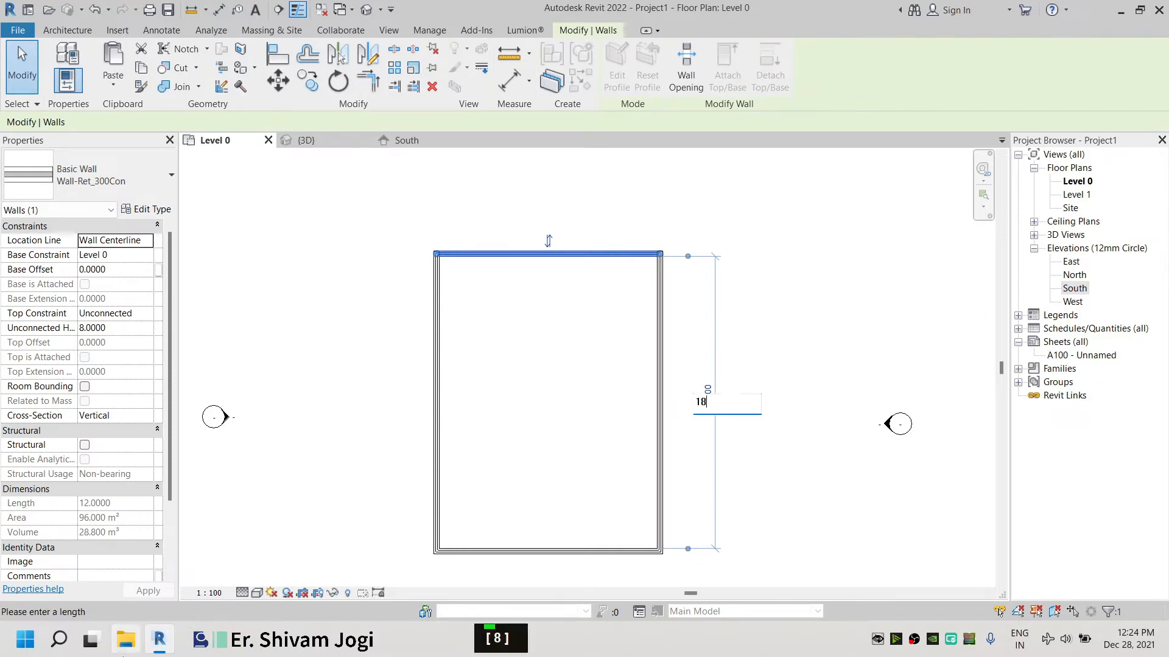
text(8)
key(Return)
Set the distance between the left and right walls to 8 by moving the left wall
click(438, 424)
scroll(590, 250, down, 1)
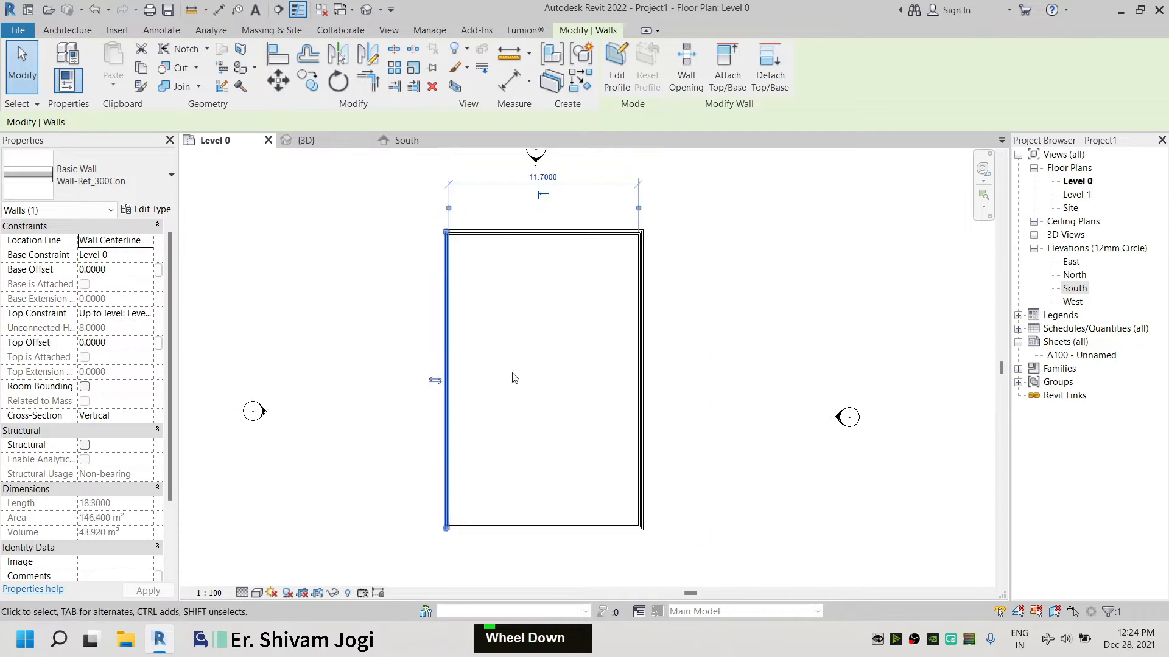
click(541, 174)
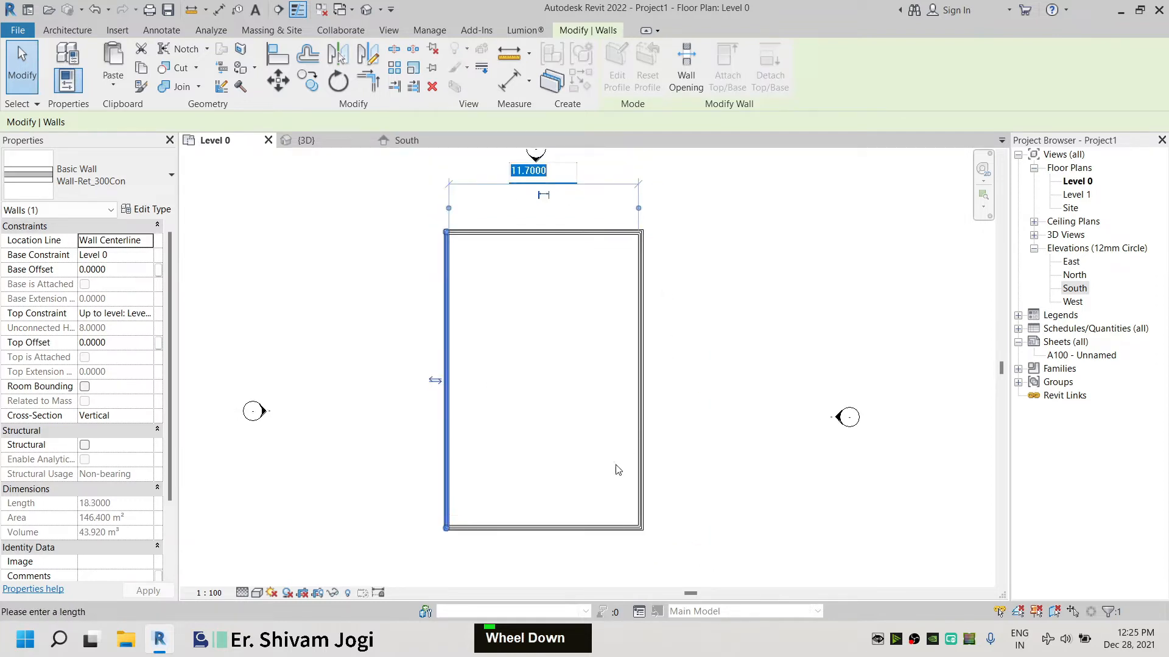
text(8)
key(Return)
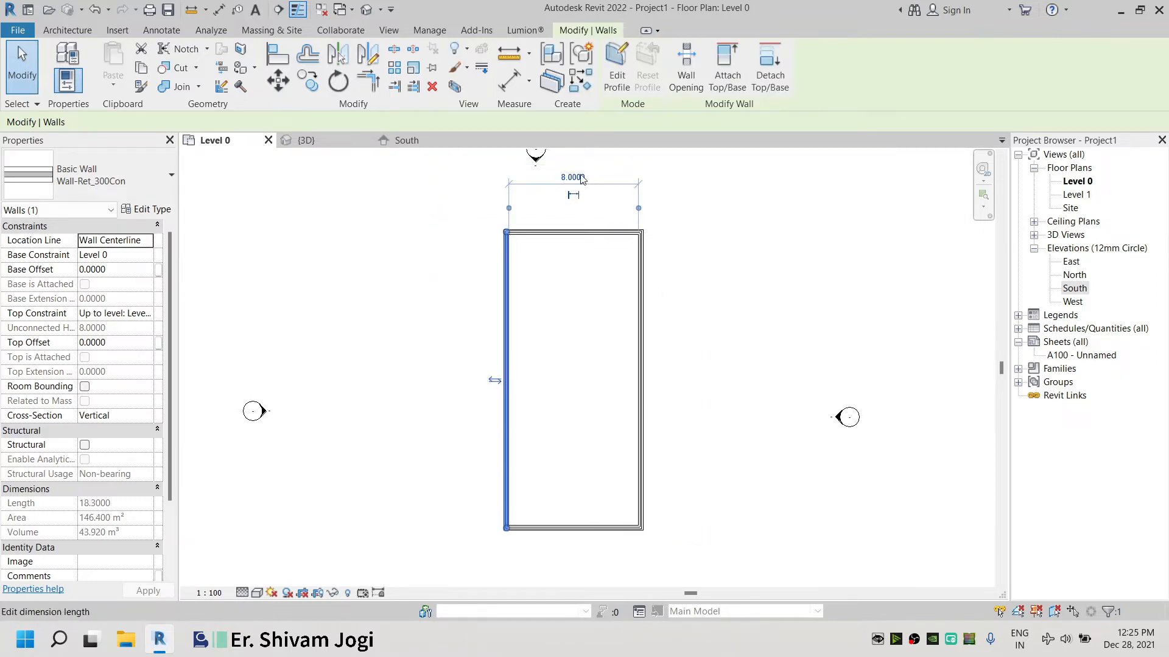
Change the distance between the left and right walls to 10
click(573, 177)
text(10)
key(Return)
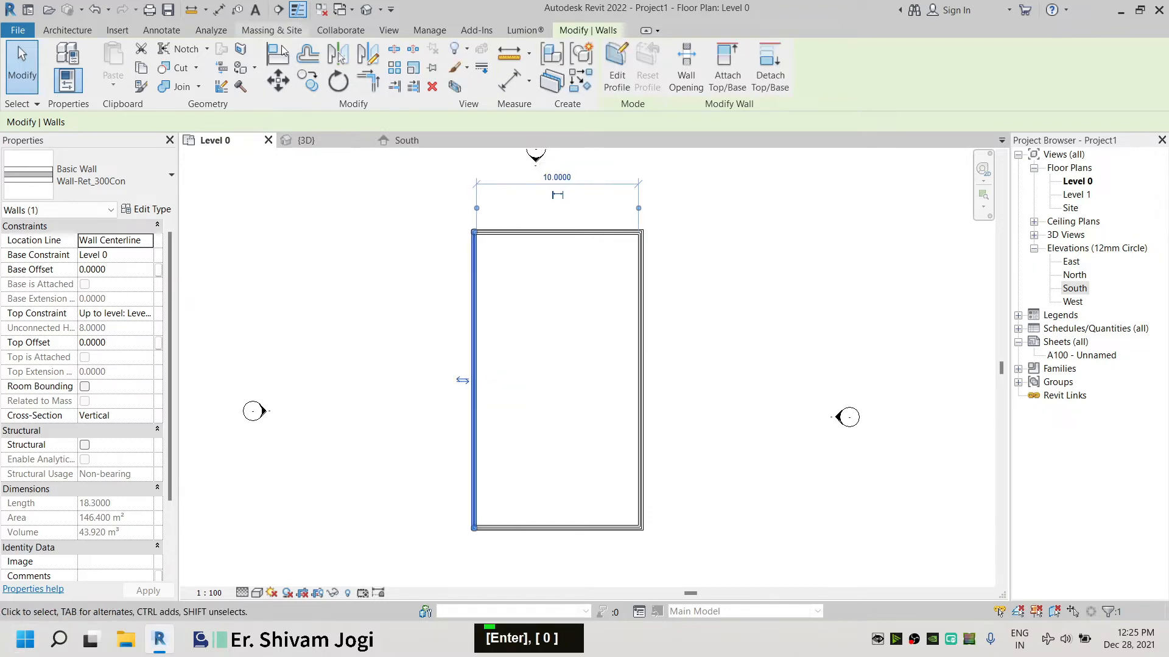
Check the walls in 3D, then reset the distance between the left and right walls to 8
click(322, 141)
click(591, 433)
shift+middle_drag(590, 434, 603, 365)
click(214, 140)
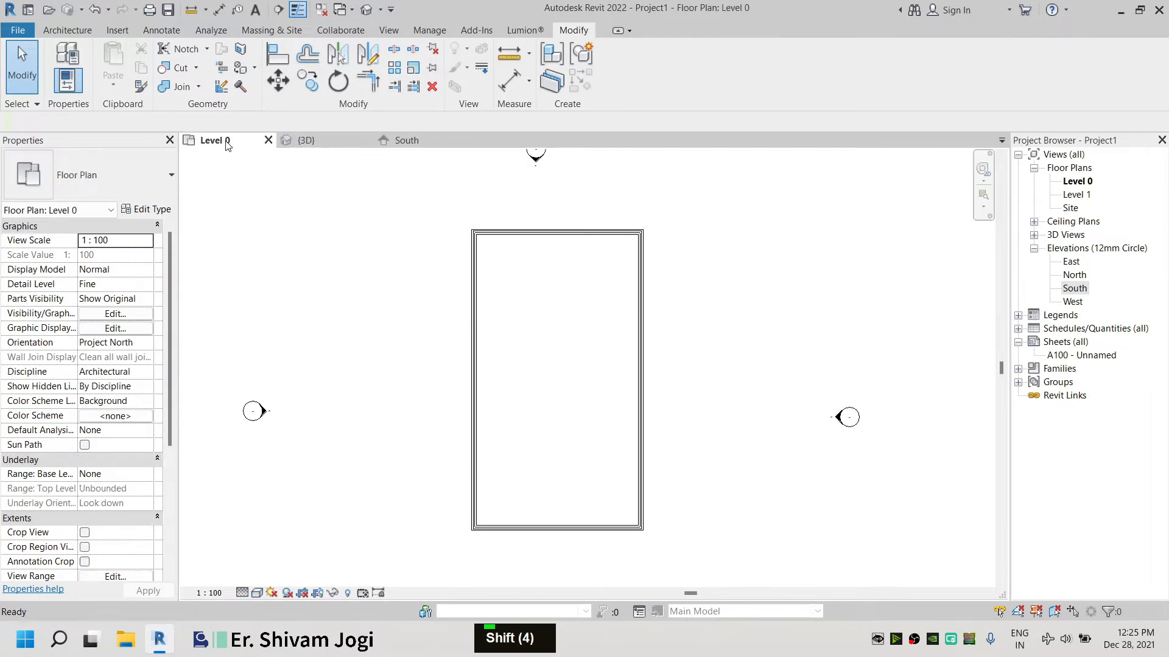
click(477, 327)
click(565, 171)
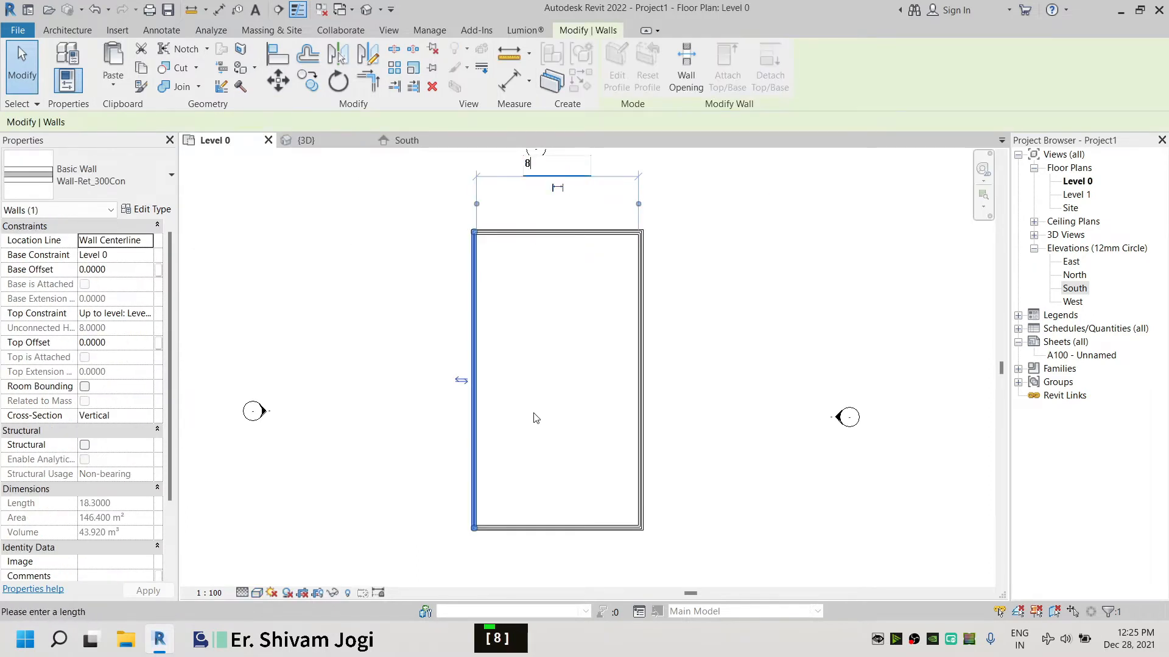
text(8)
key(Return)
Review the resized enclosure by orbiting and zooming in the 3D view and panning the plan
click(306, 141)
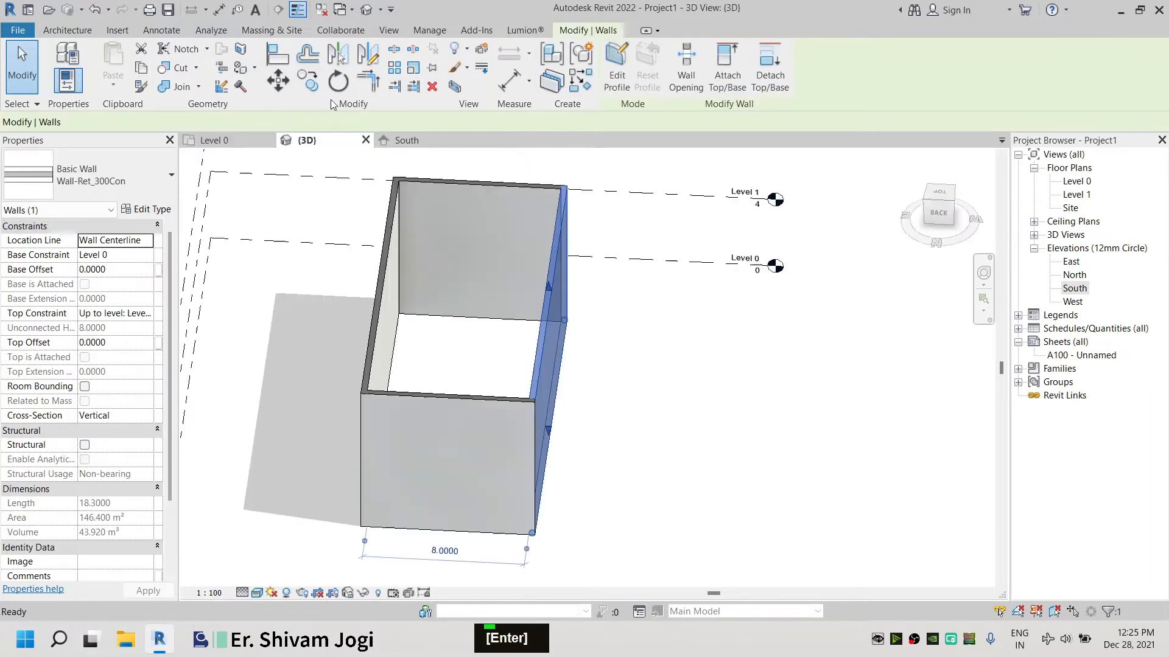
shift+middle_drag(608, 365, 476, 316)
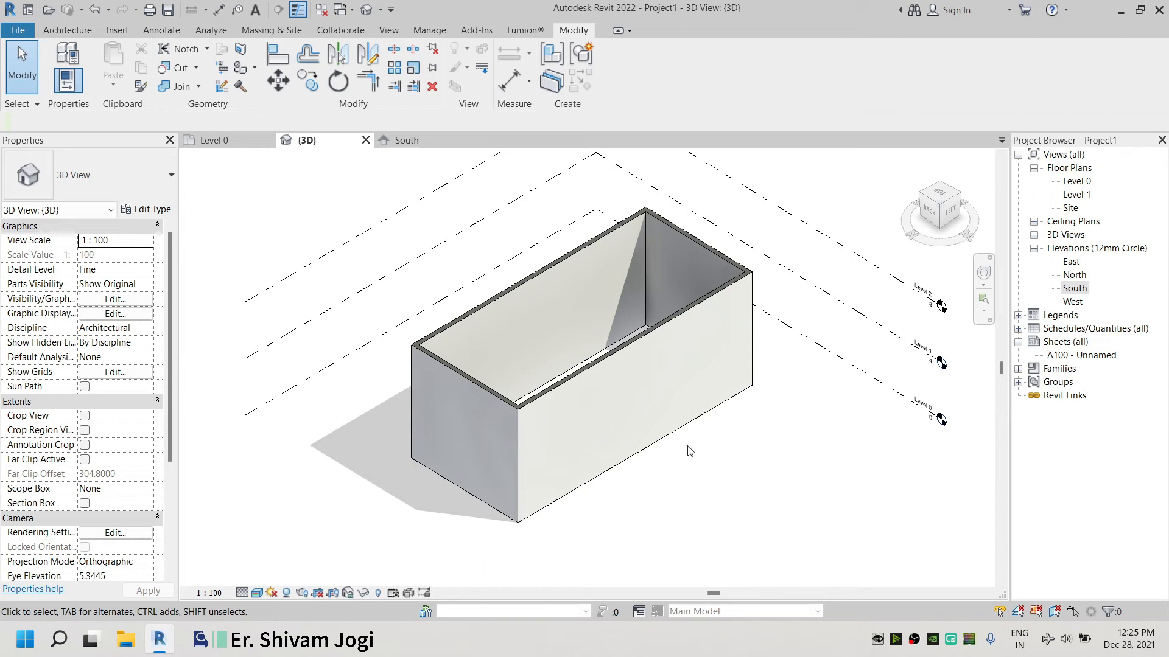
click(215, 143)
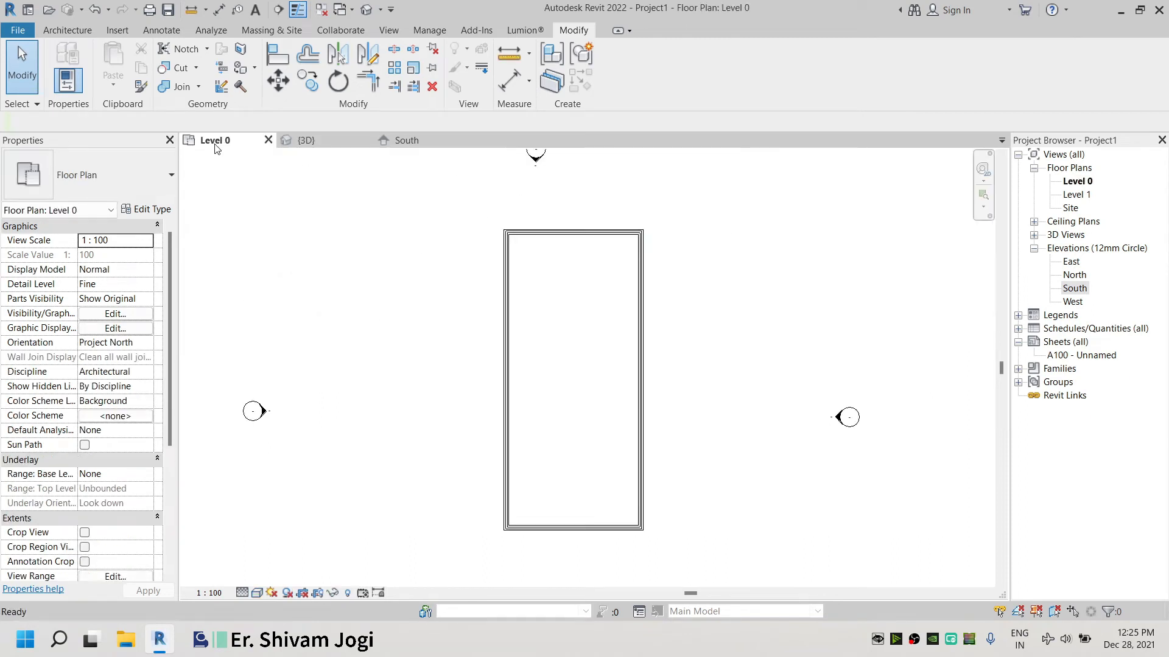
scroll(621, 477, down, 1)
drag(502, 229, 666, 533)
scroll(655, 407, down, 1)
drag(636, 396, 615, 421)
click(654, 408)
scroll(596, 252, down, 2)
scroll(558, 373, up, 2)
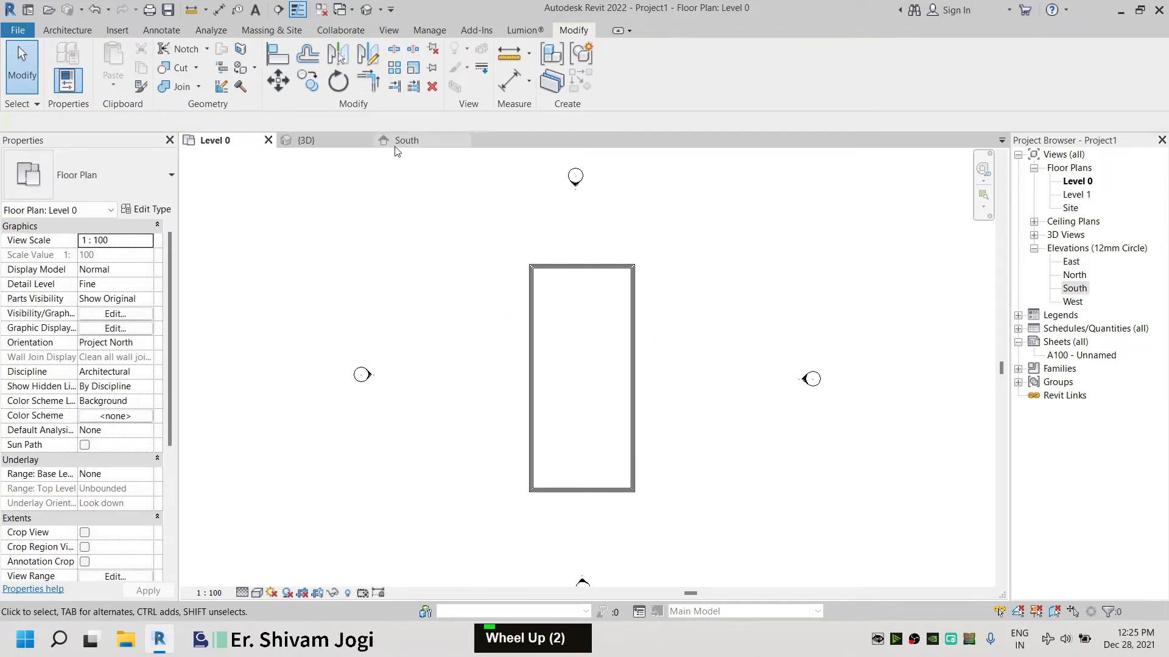
click(312, 138)
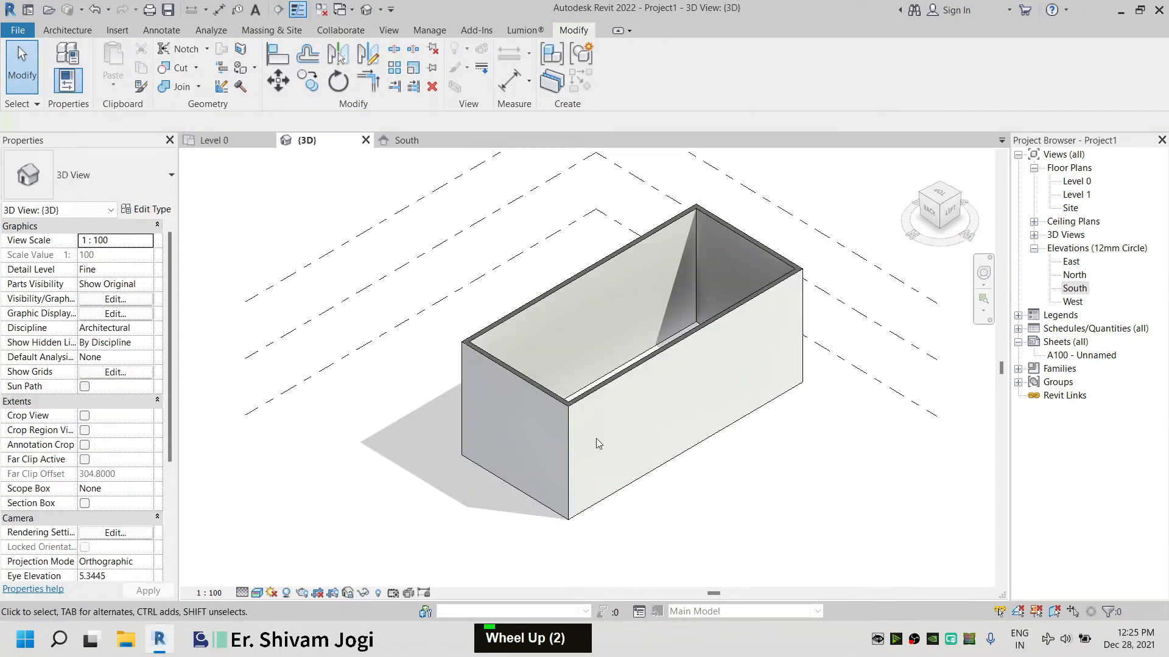
scroll(640, 419, up, 1)
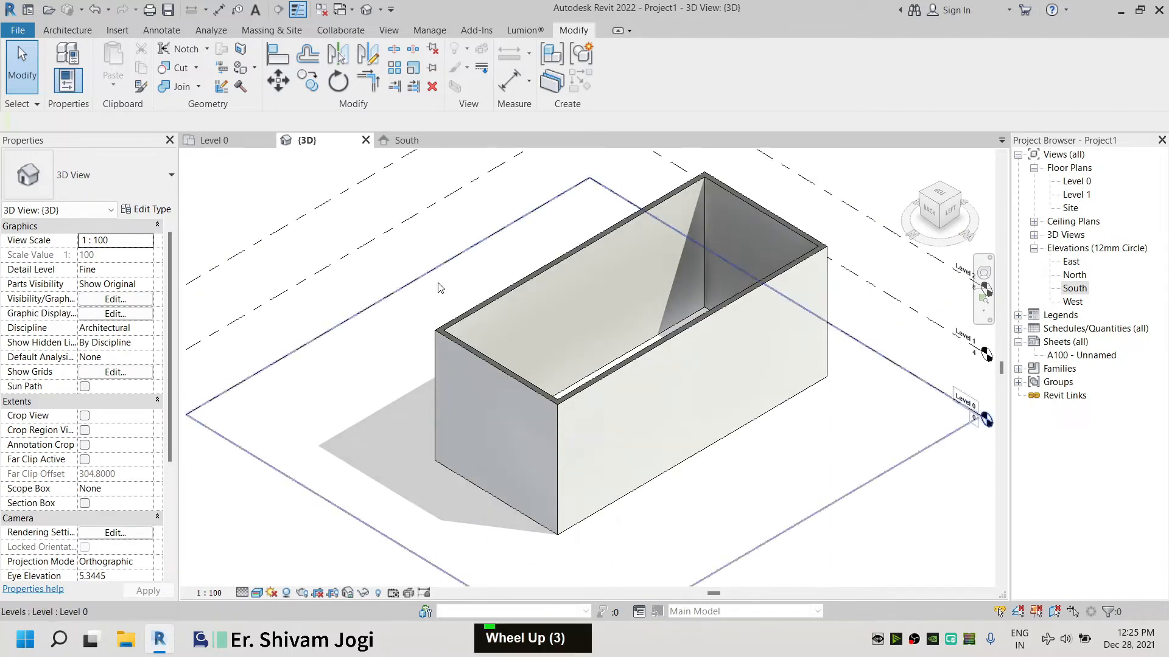
scroll(439, 330, down, 1)
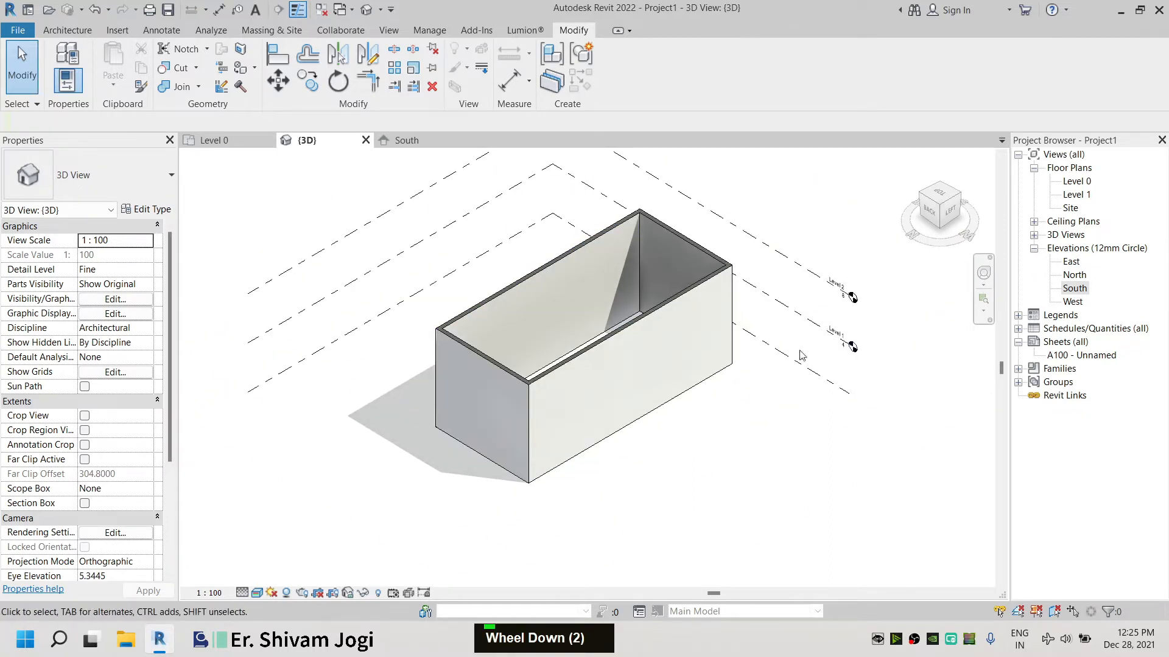
click(241, 142)
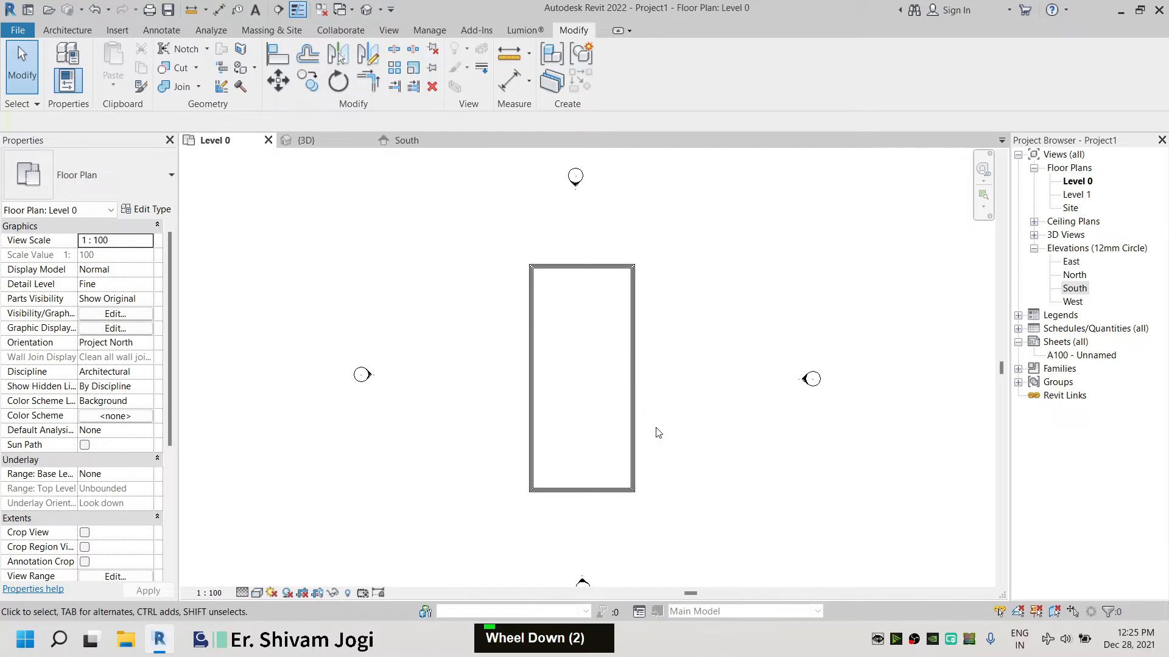
scroll(652, 433, up, 1)
middle_drag(710, 436, 566, 344)
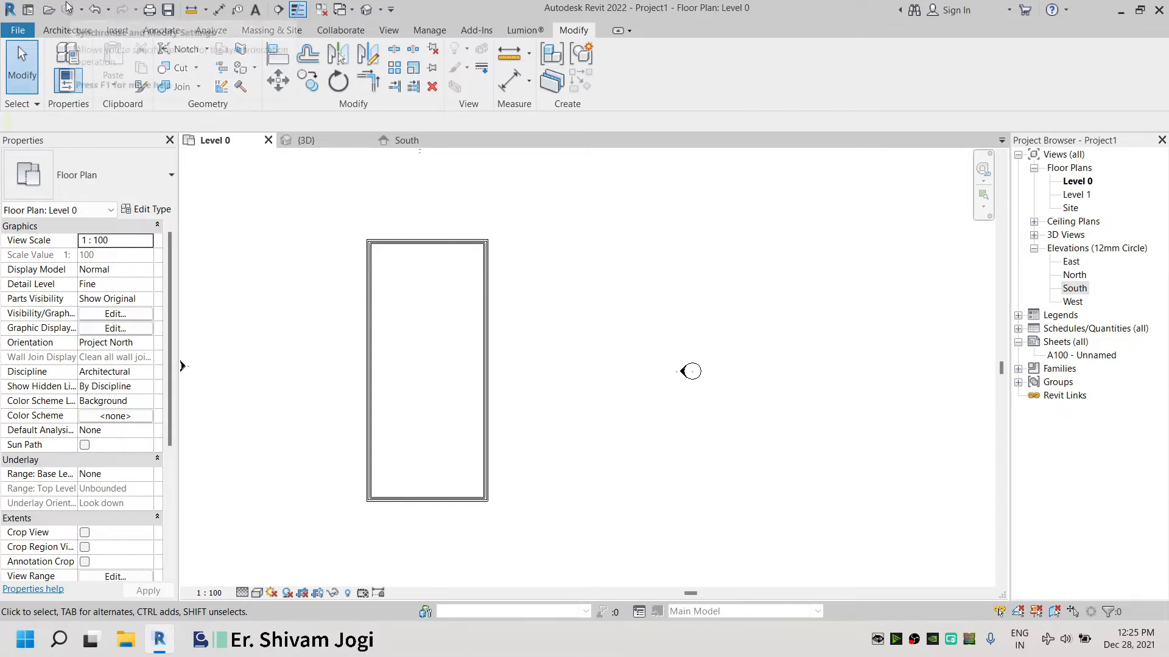
Start the Stair tool with an actual run width of 1.5 and location line Run: Left
click(64, 30)
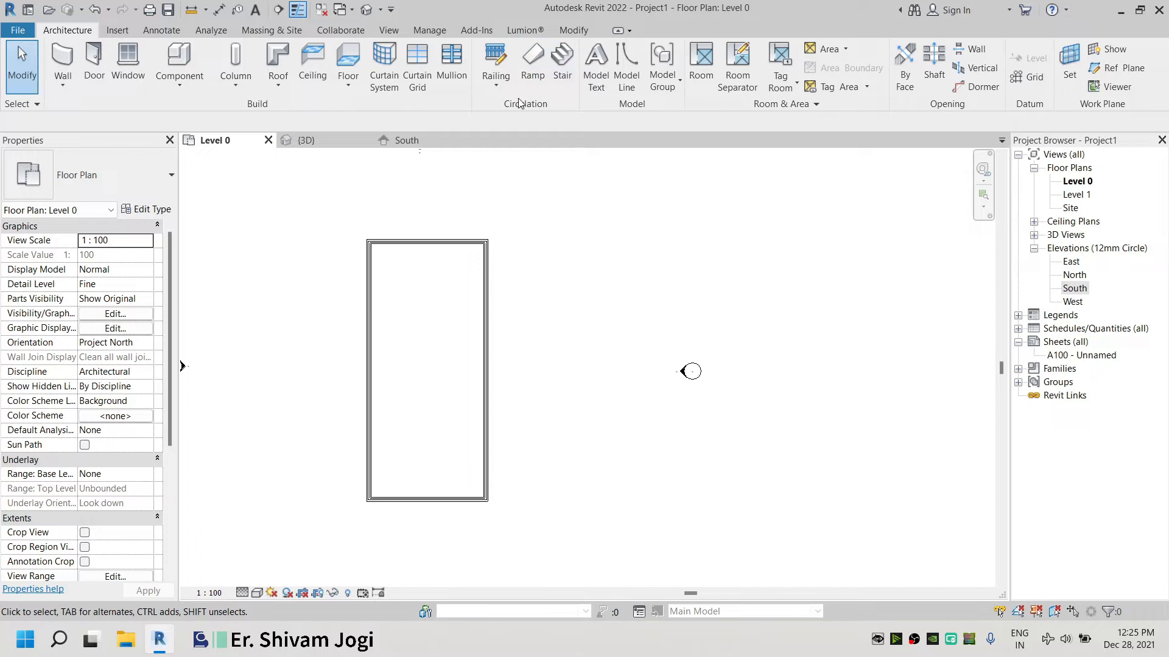
click(560, 63)
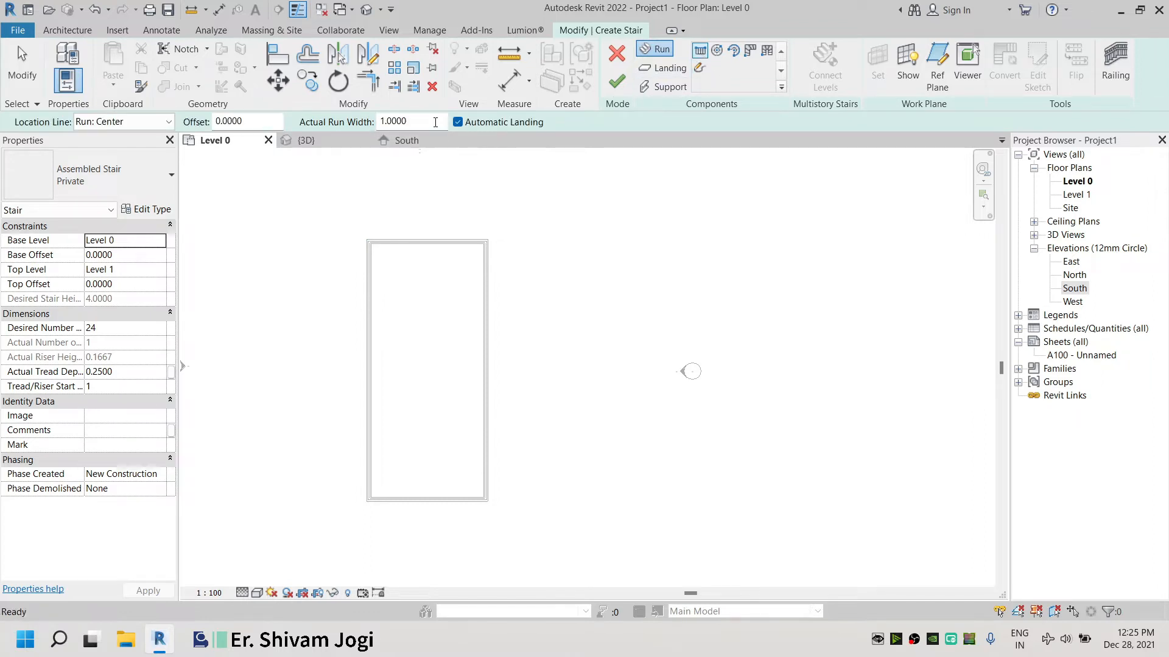
text(1.)
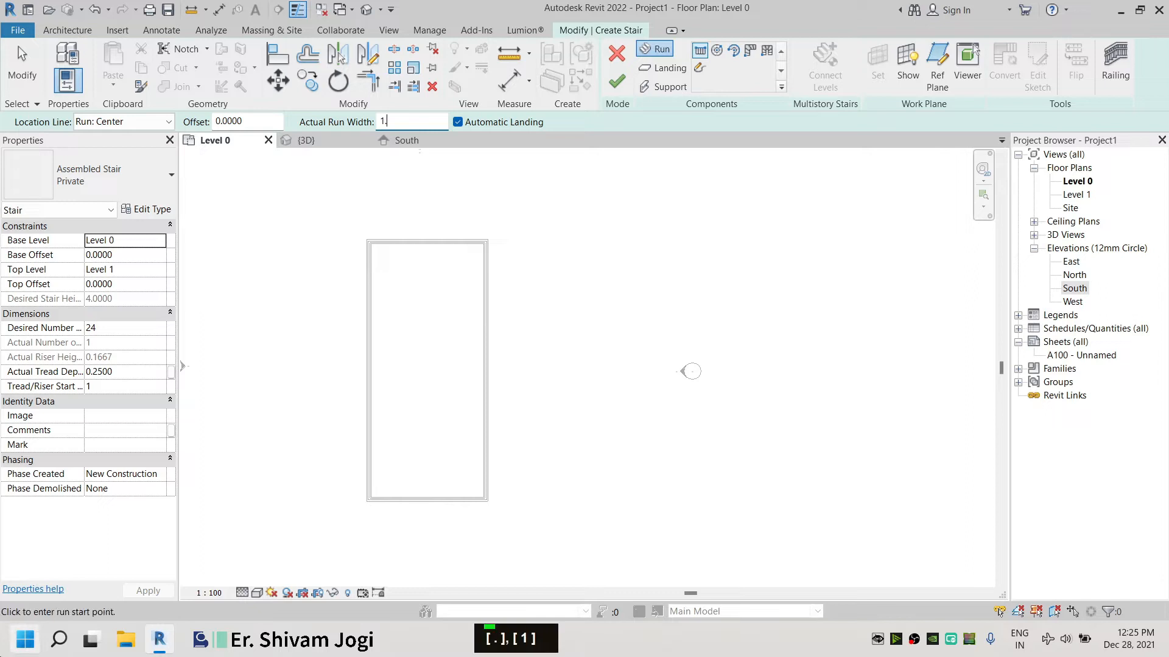
text(4)
key(BackSpace)
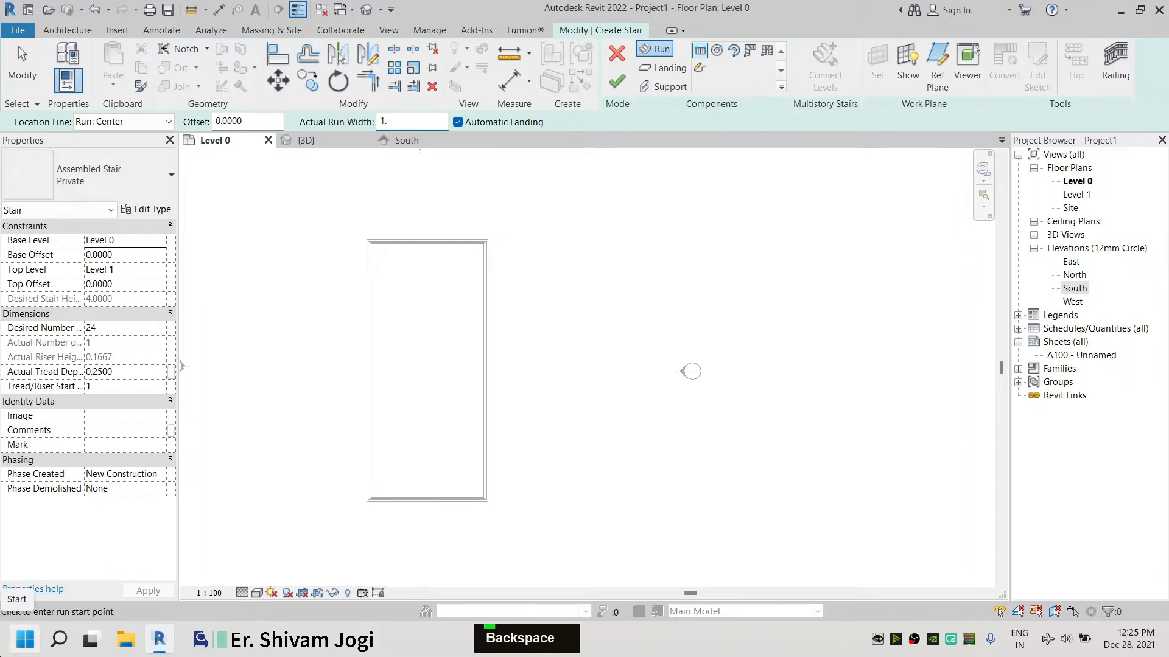
text(5000)
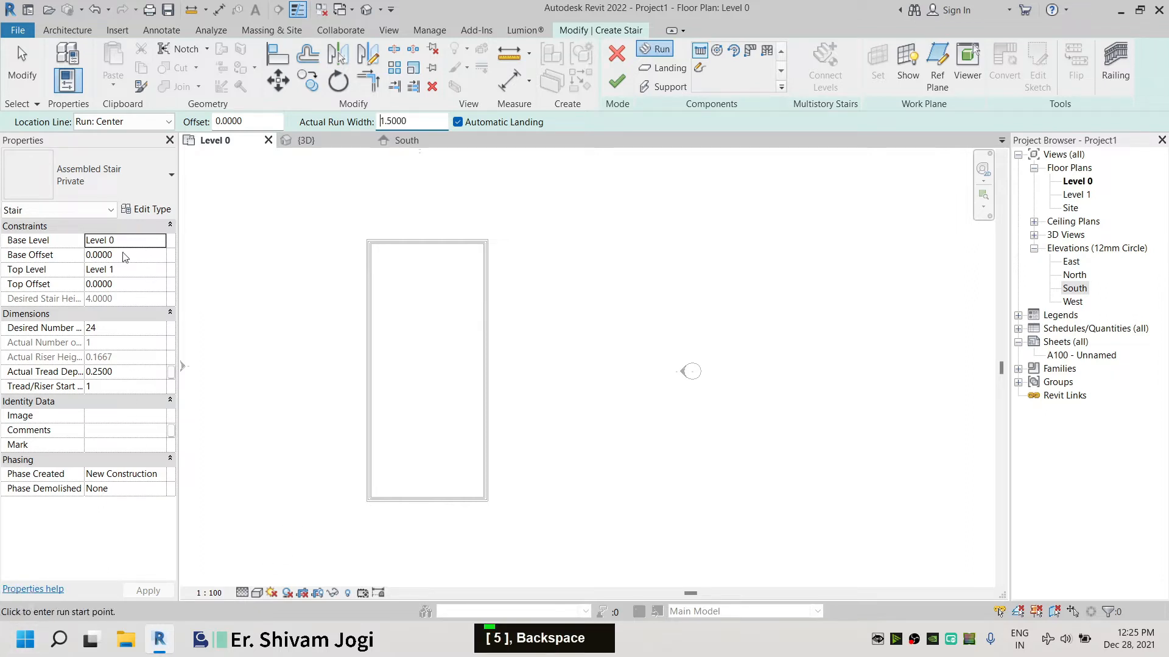
click(131, 125)
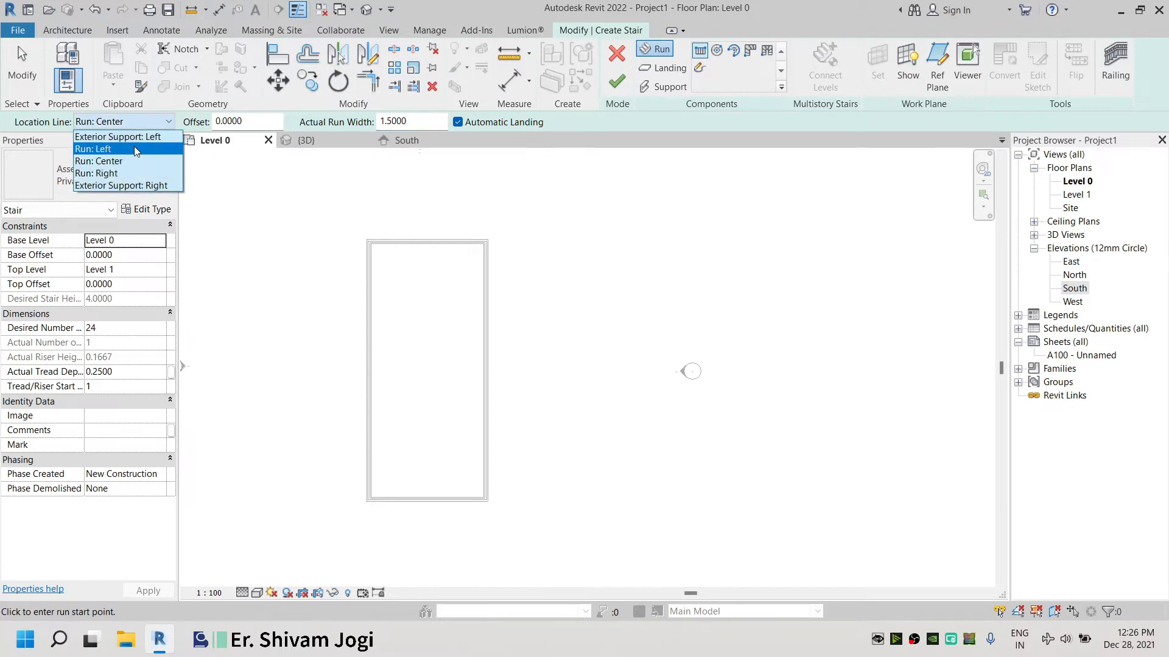
click(134, 146)
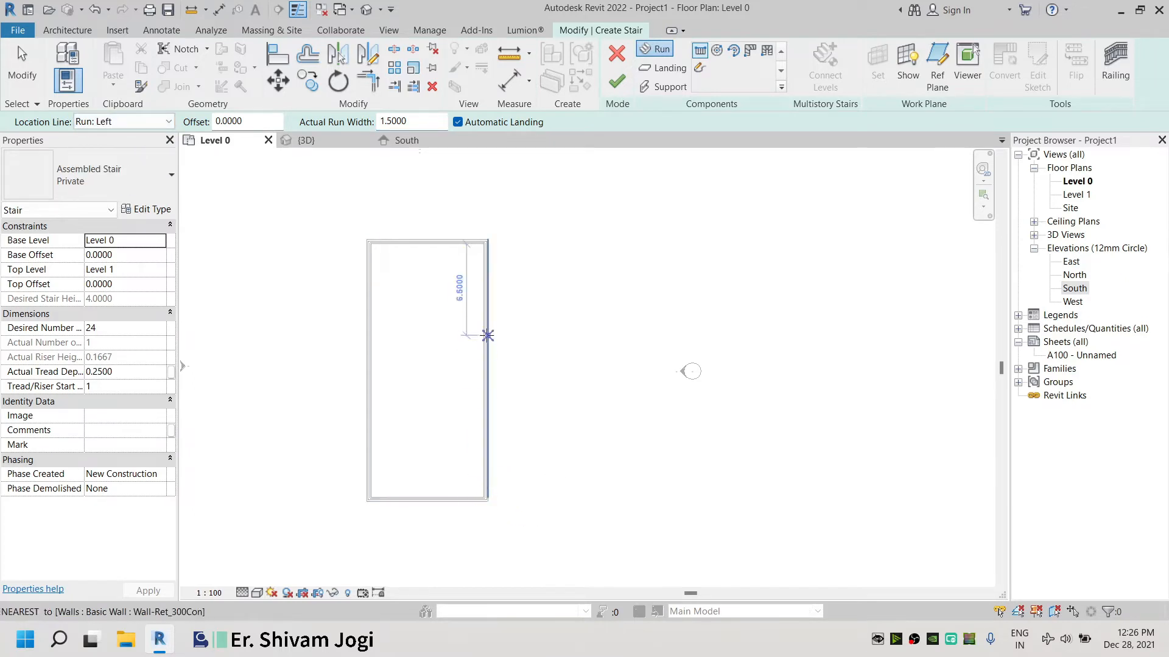
Set the stair's top level to Level 2 and its desired number of risers to 35
double_click(153, 271)
click(126, 323)
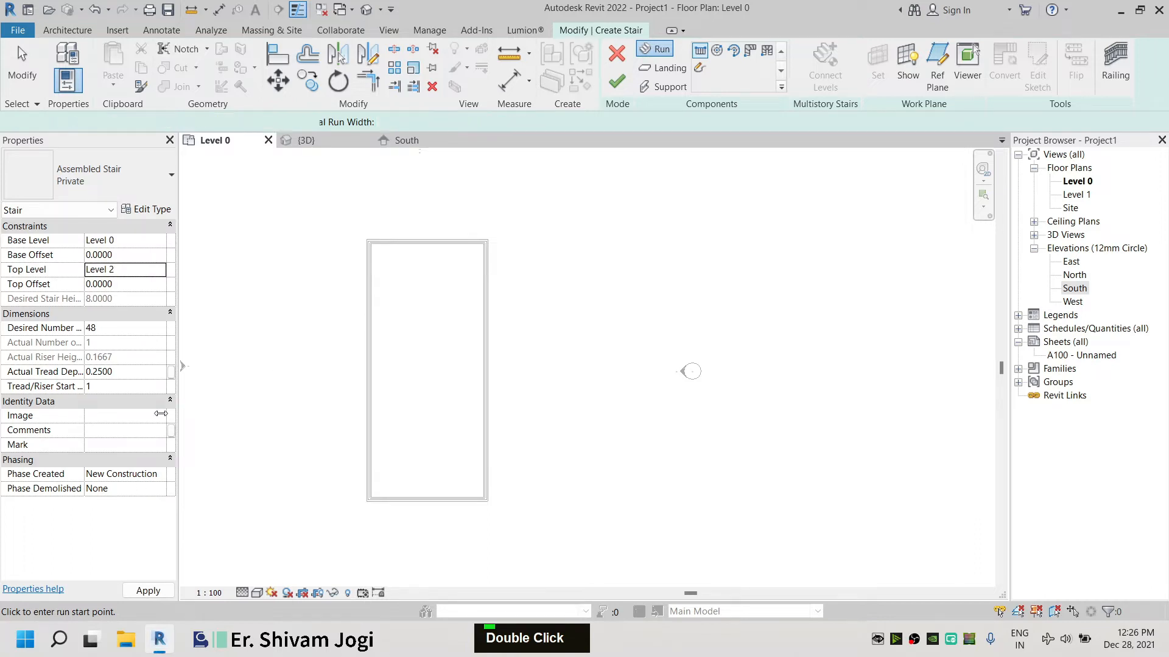
double_click(125, 329)
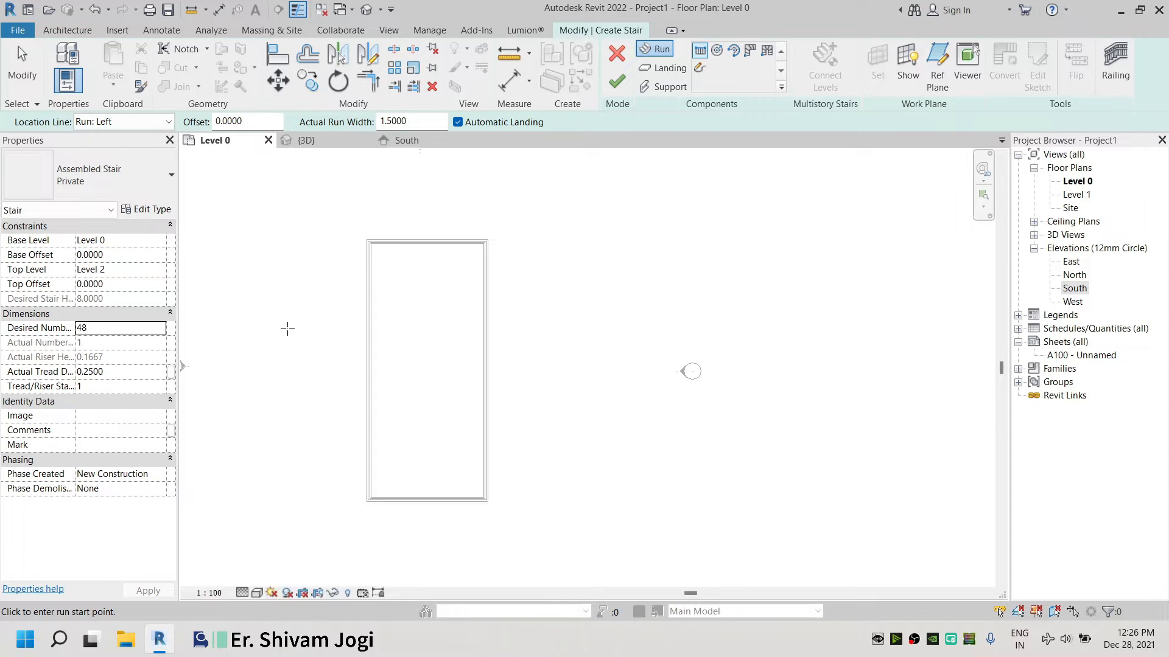
double_click(107, 329)
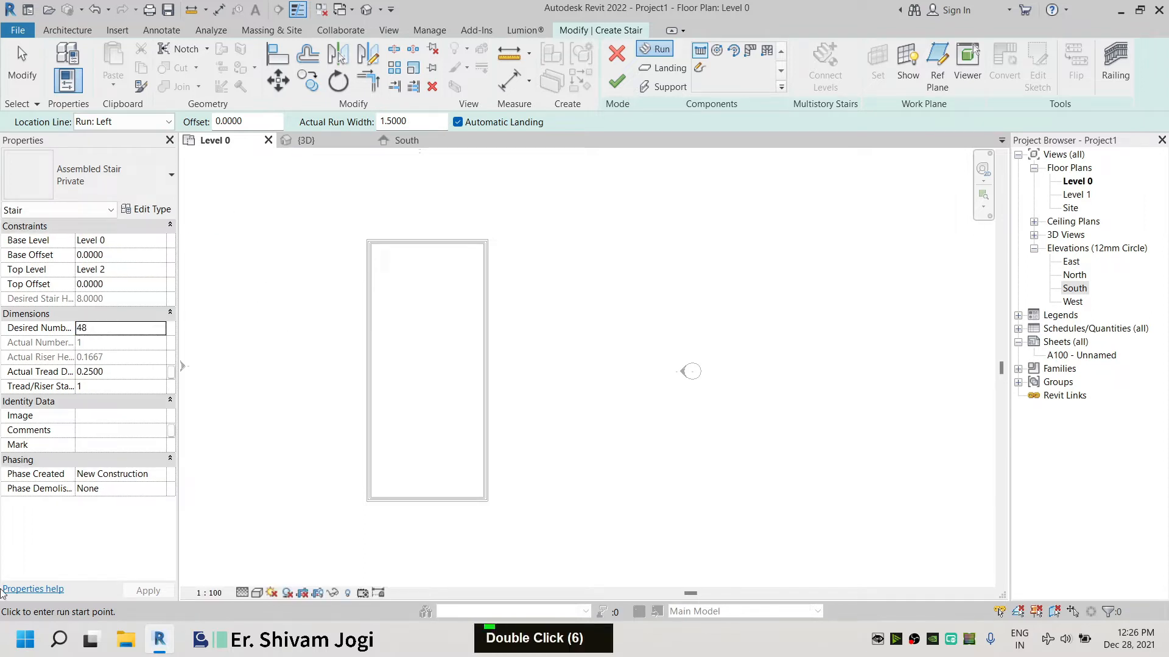
text(2)
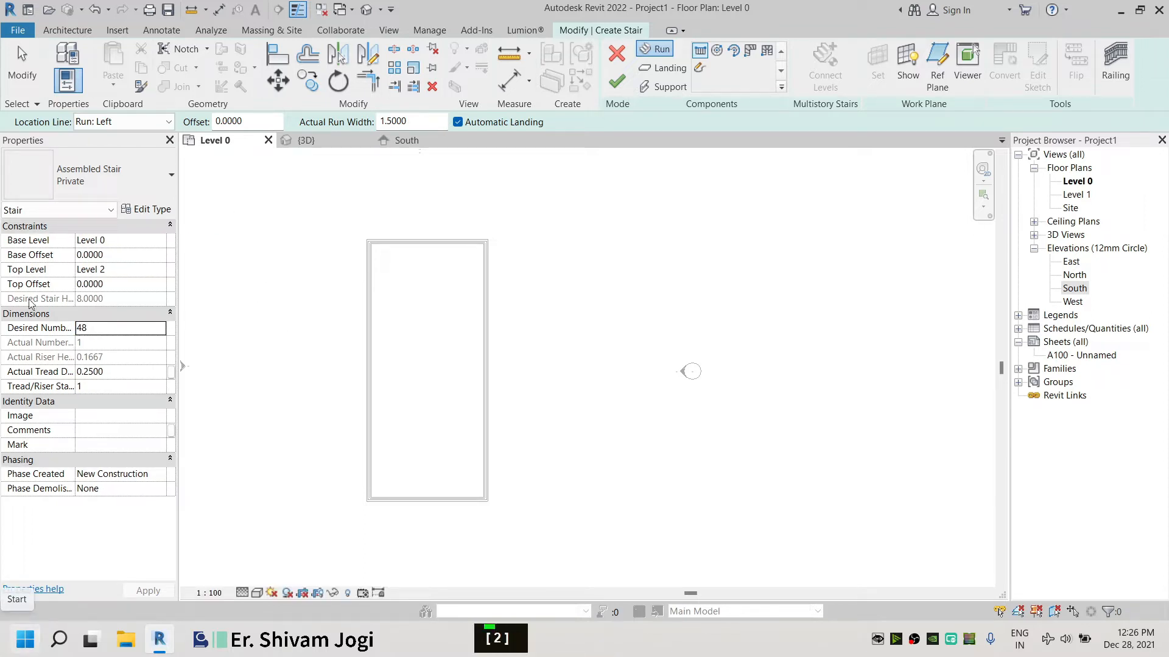
text(25)
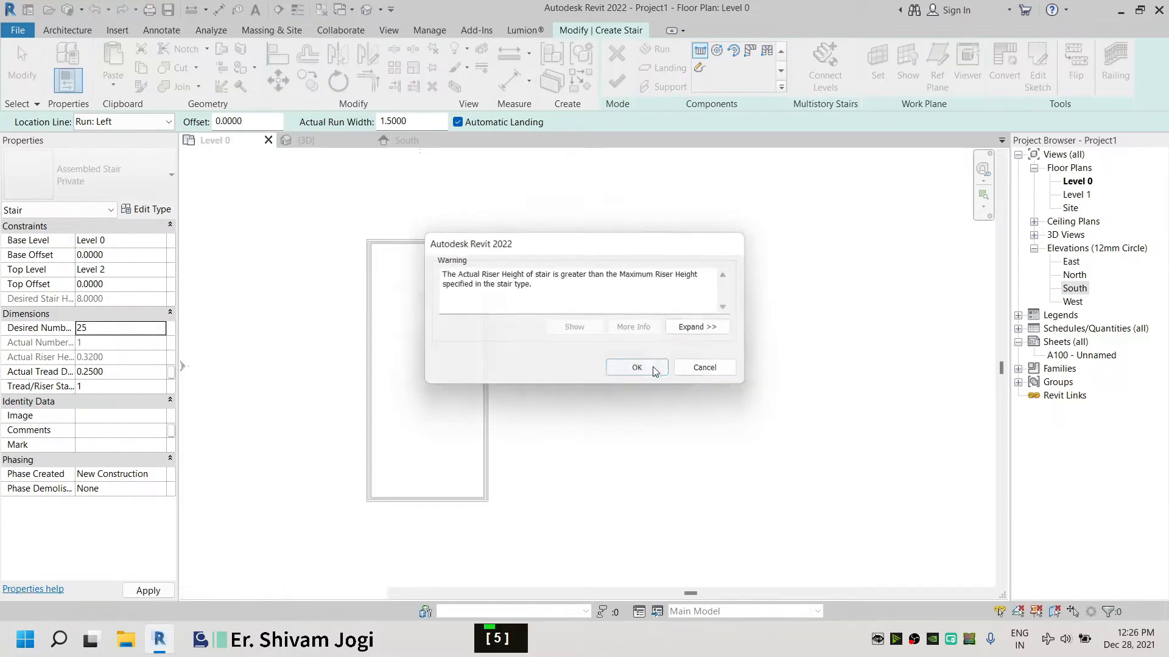
click(646, 366)
click(122, 332)
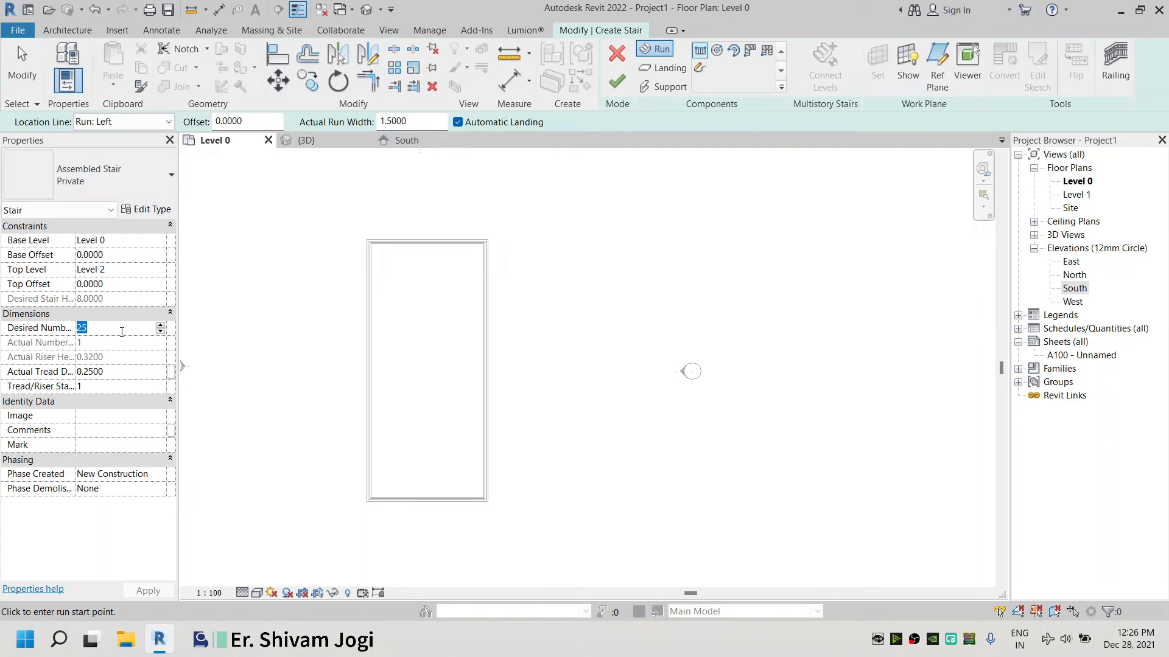
text(35)
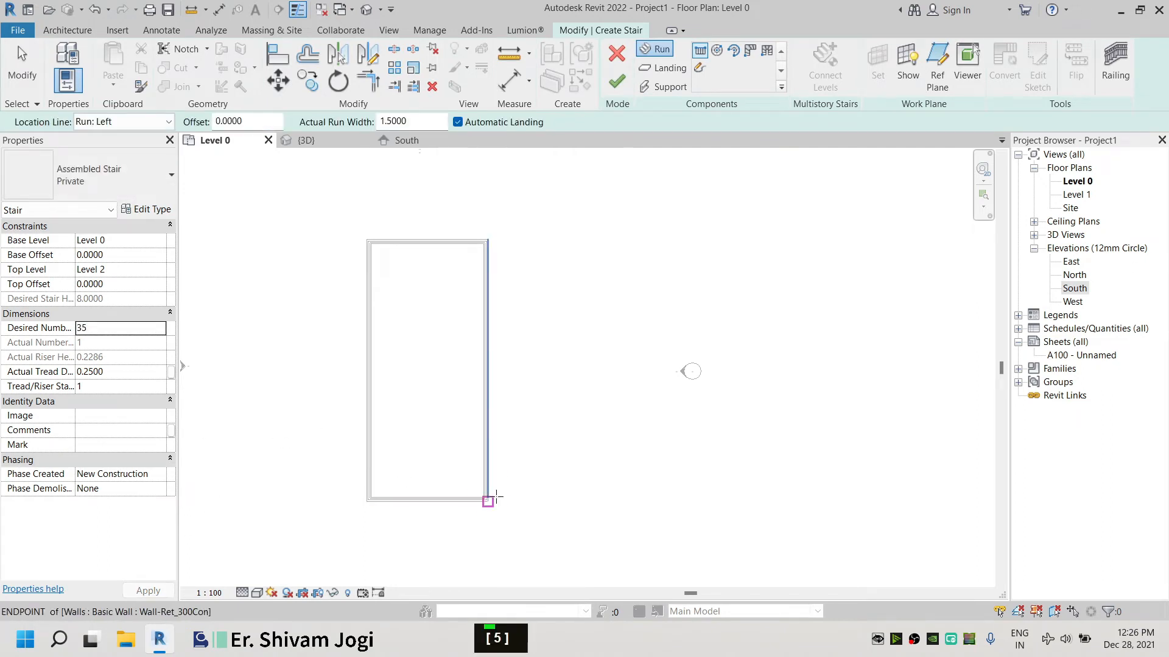
Draw a straight stair run upward along the outside of the right wall from its lower corner and finish the stair
scroll(496, 498, up, 5)
click(464, 505)
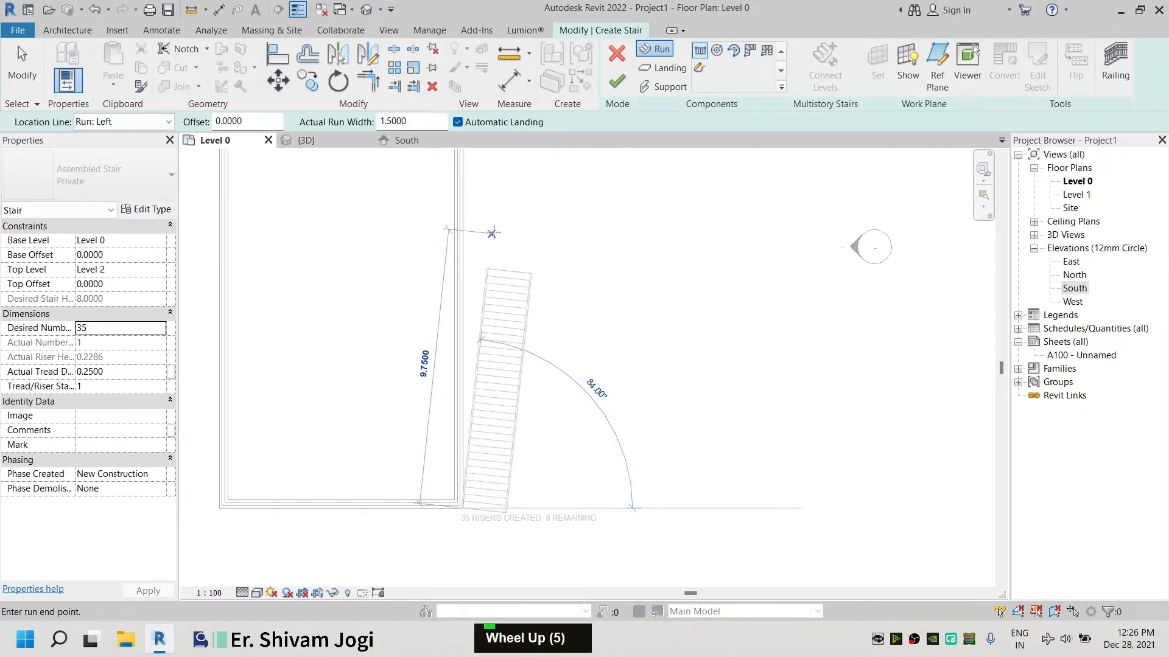
click(484, 240)
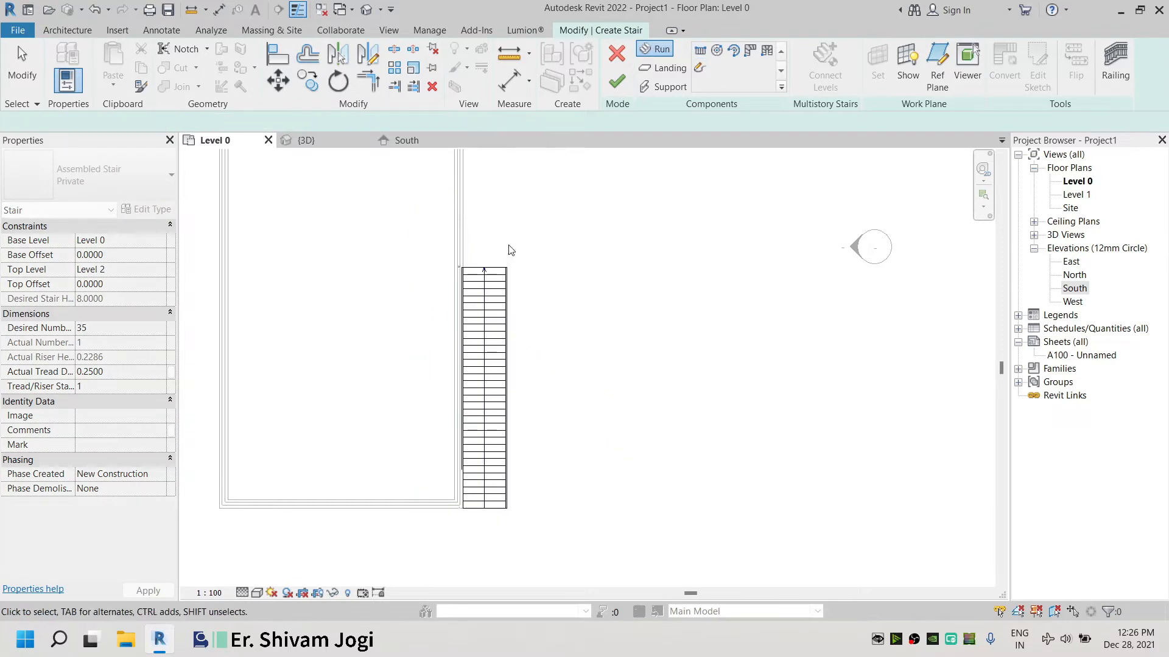
click(627, 78)
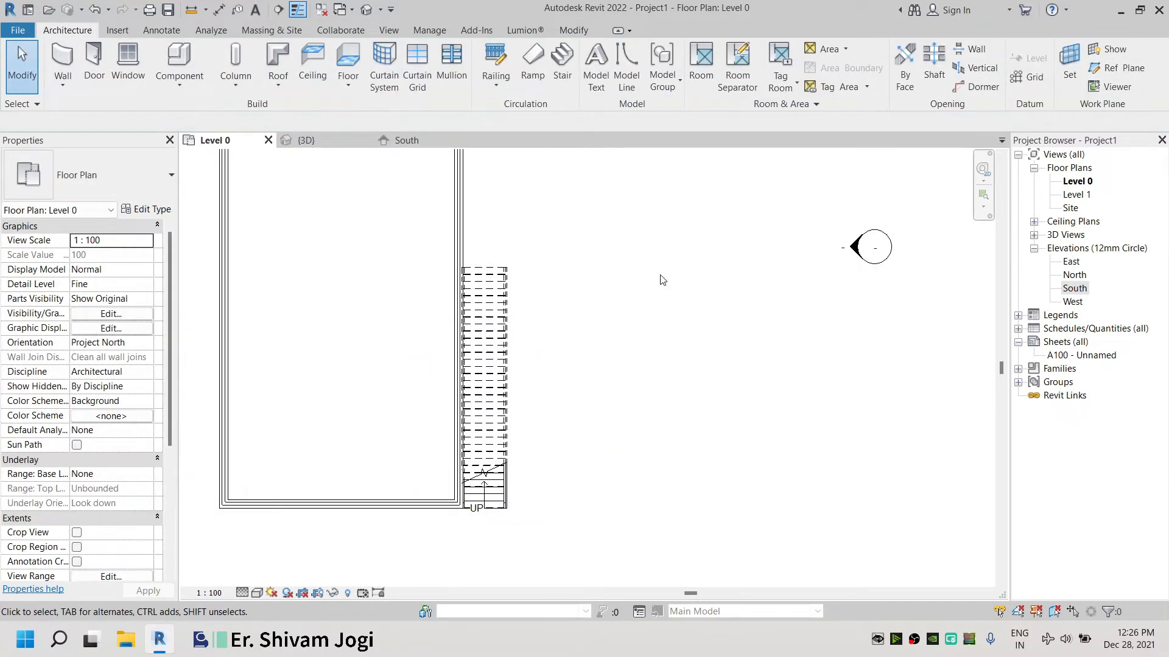
click(332, 144)
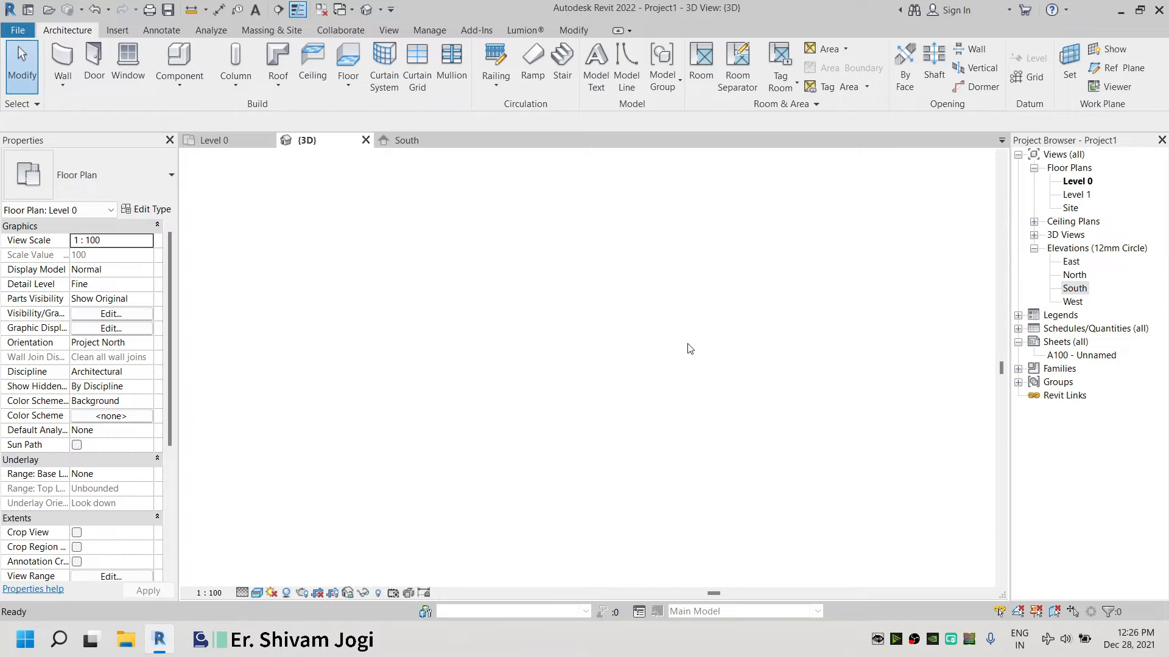
Select the new stair and change its type to Residential-Left_Saddled
shift+middle_drag(696, 351, 475, 407)
scroll(575, 390, up, 4)
scroll(475, 407, down, 3)
scroll(372, 409, up, 5)
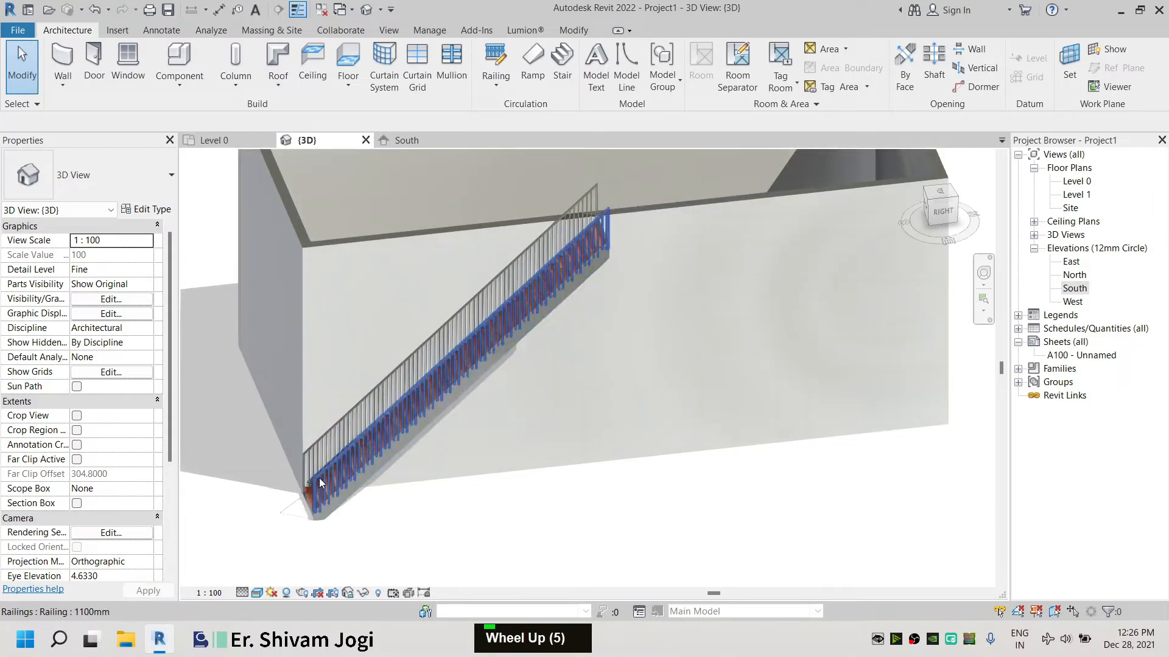
click(303, 463)
scroll(302, 463, up, 5)
click(448, 454)
shift+scroll(439, 453, down, 1)
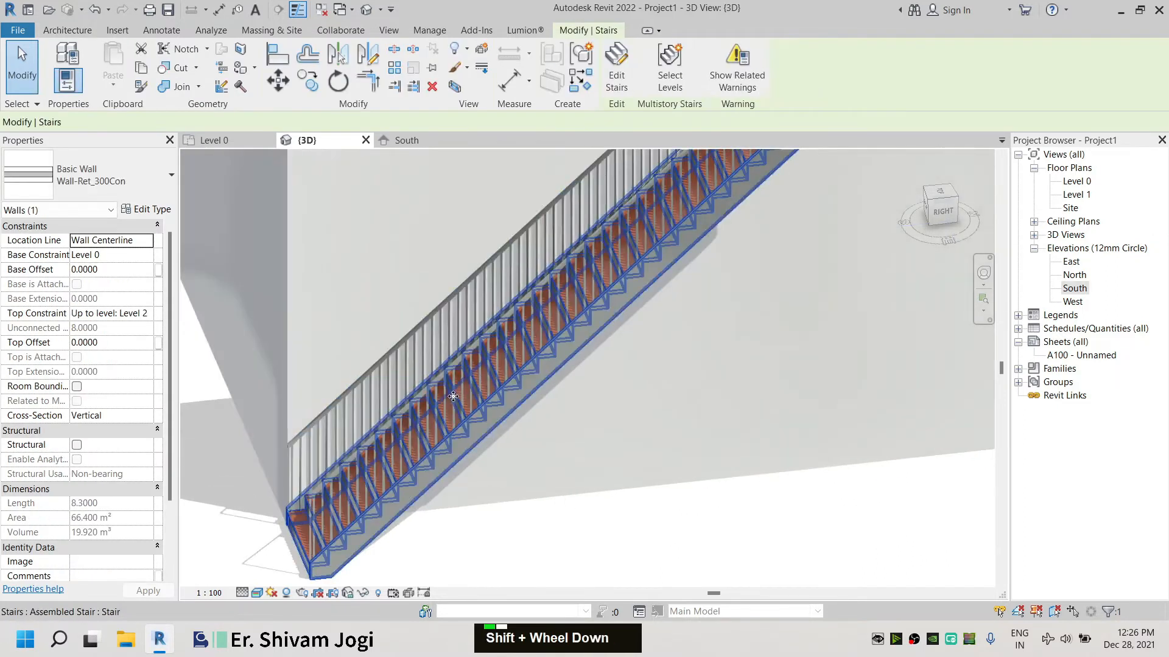
shift+middle_drag(435, 453, 582, 427)
click(132, 181)
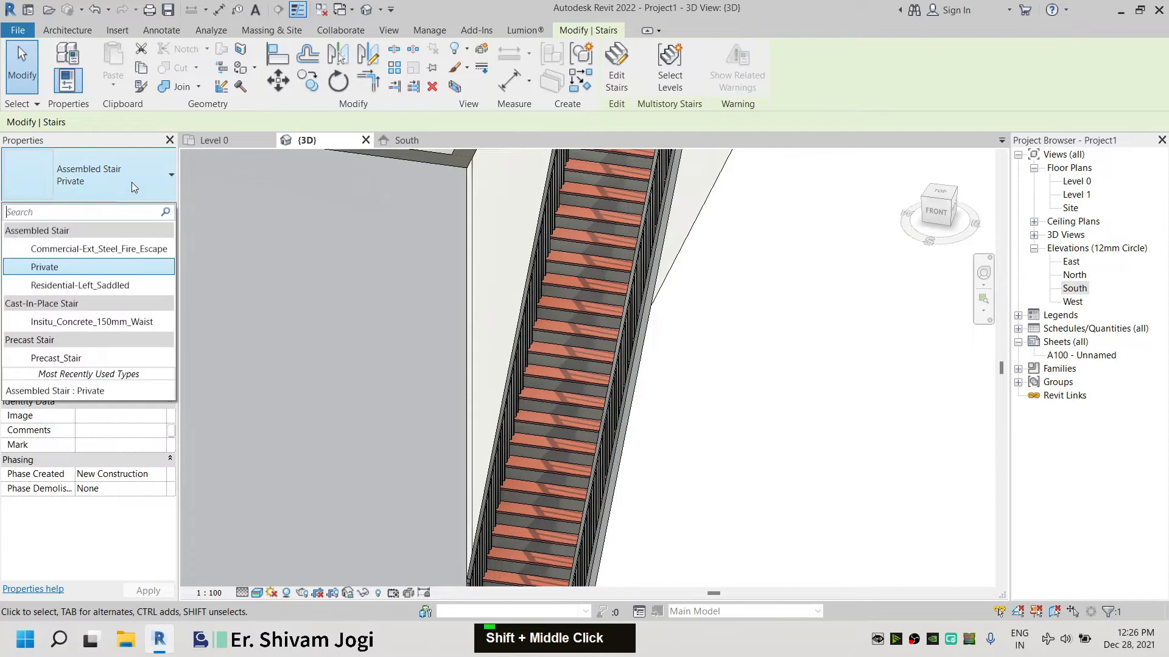
click(78, 289)
scroll(571, 308, down, 2)
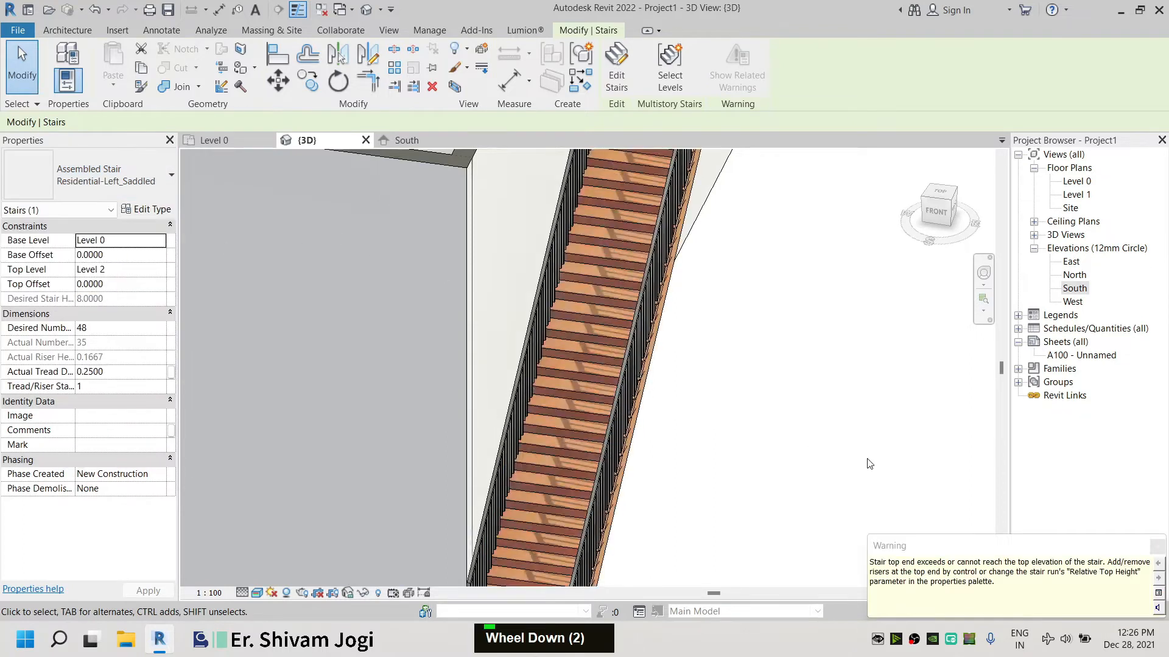
Delete the railing along the stair's outer side
click(869, 463)
scroll(681, 329, down, 2)
click(560, 412)
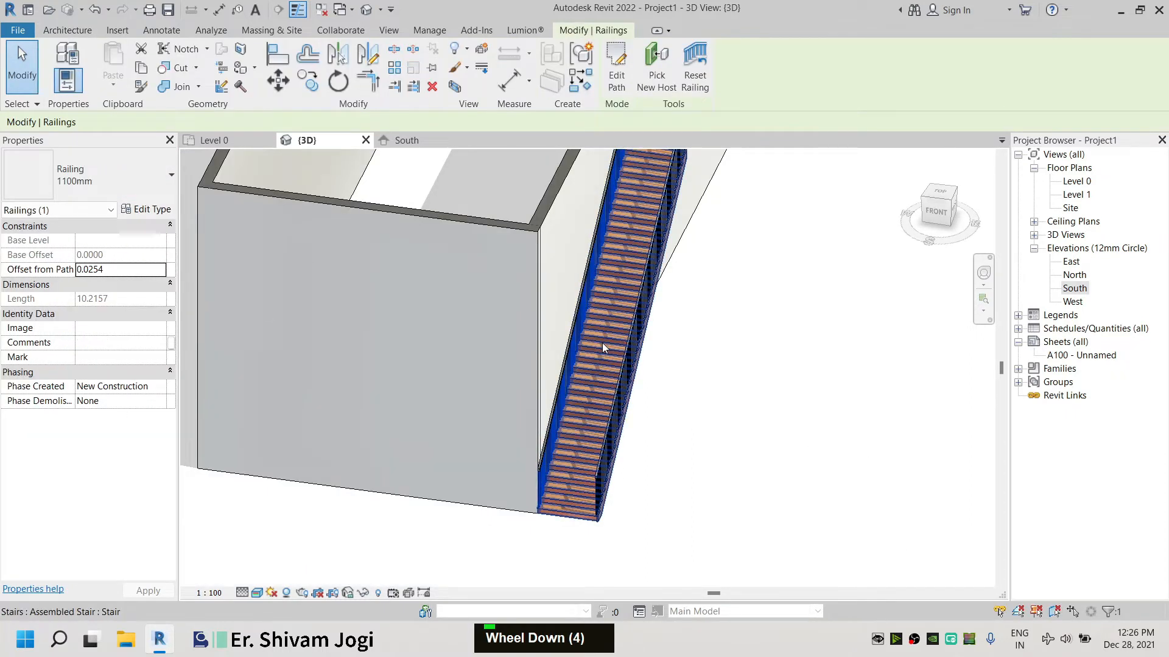
key(Delete)
Change the stair's type to Insitu_Concrete_150mm_Waist
click(563, 487)
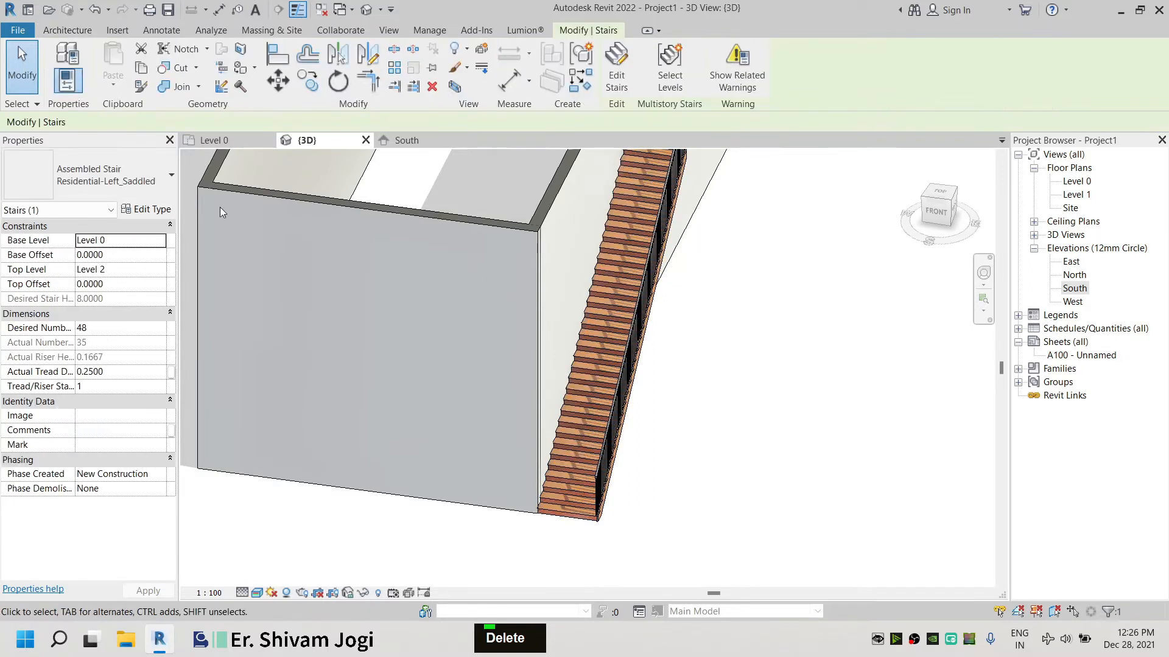
click(123, 191)
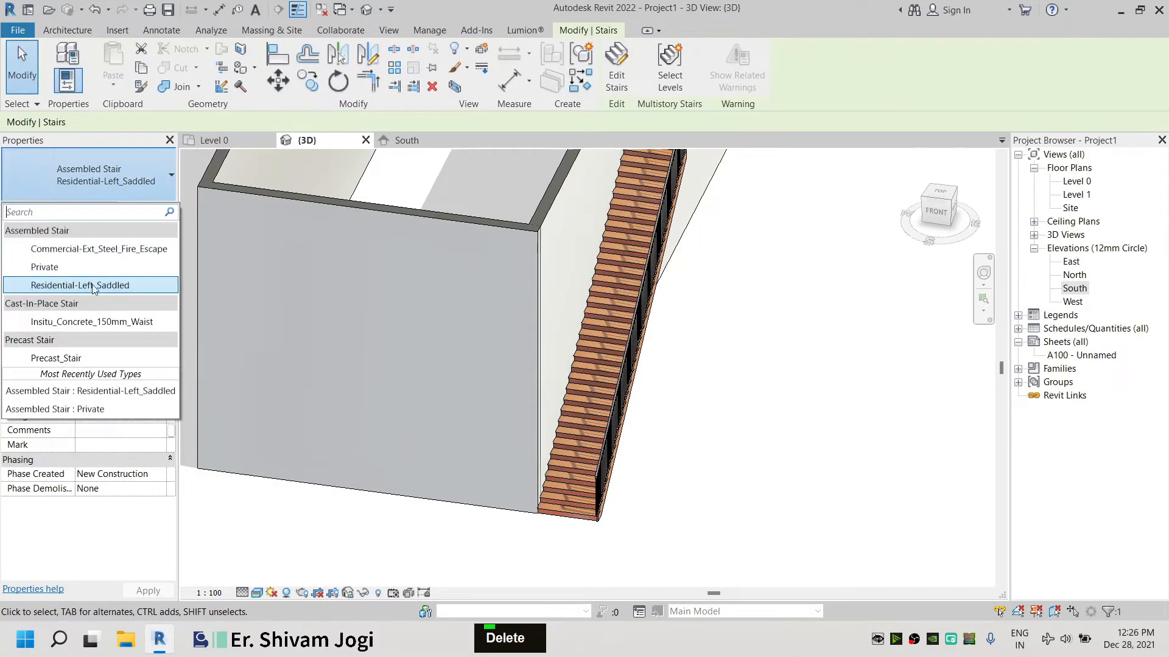
click(80, 323)
click(708, 503)
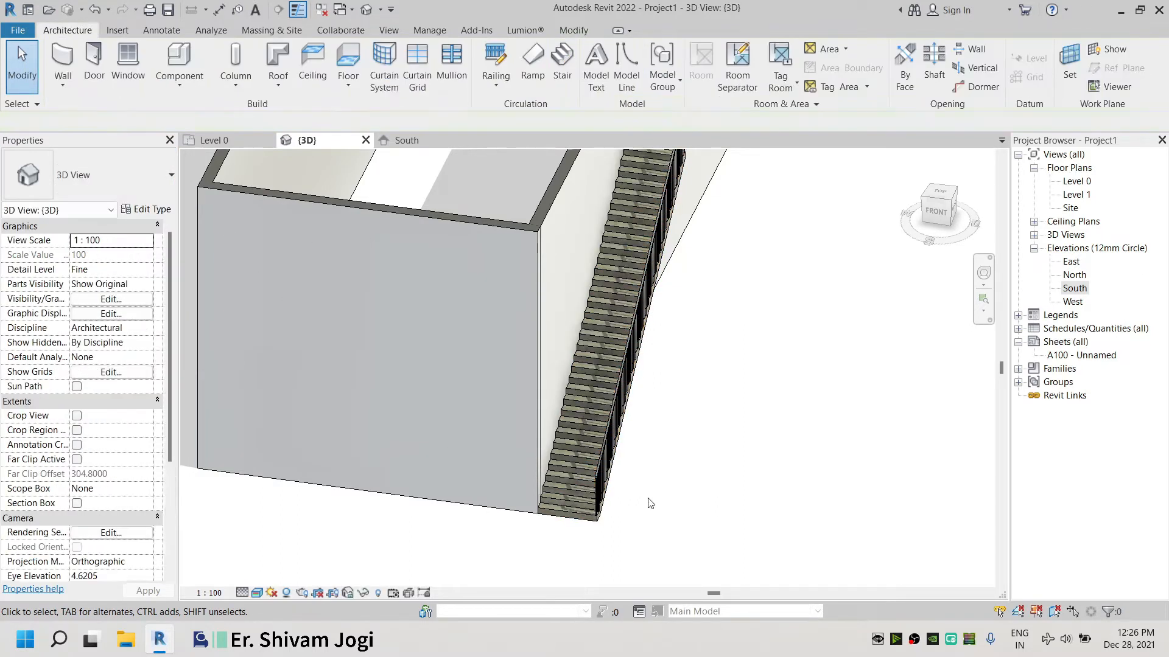
Switch the stair's type to Precast_Stair
scroll(603, 503, up, 2)
click(102, 184)
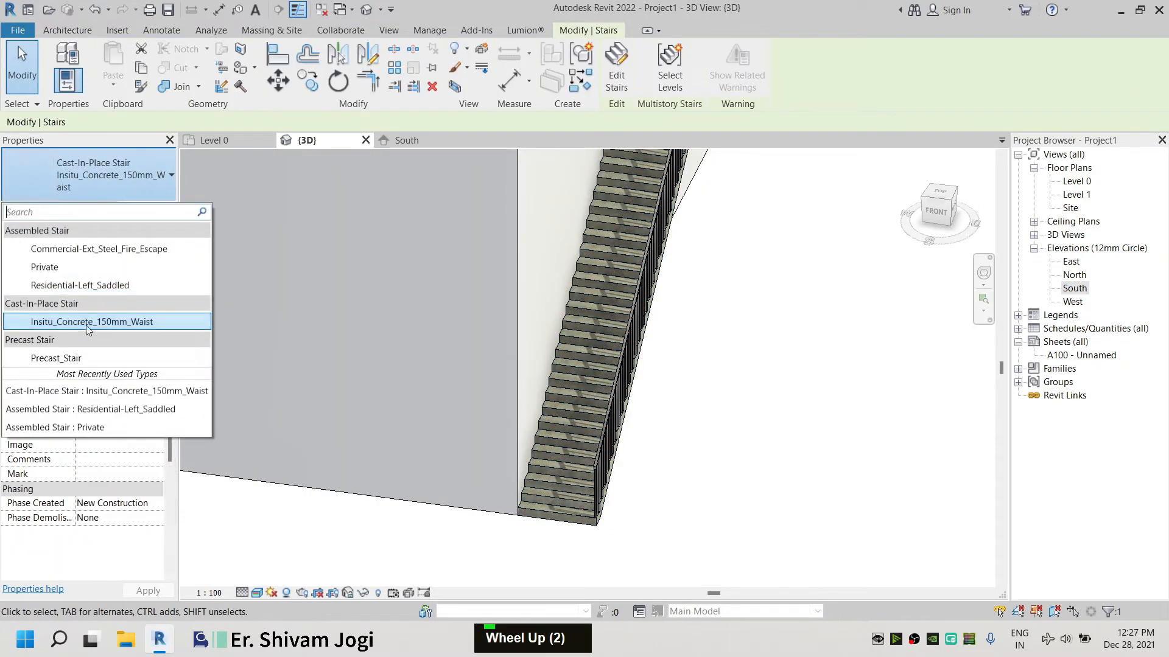
click(86, 360)
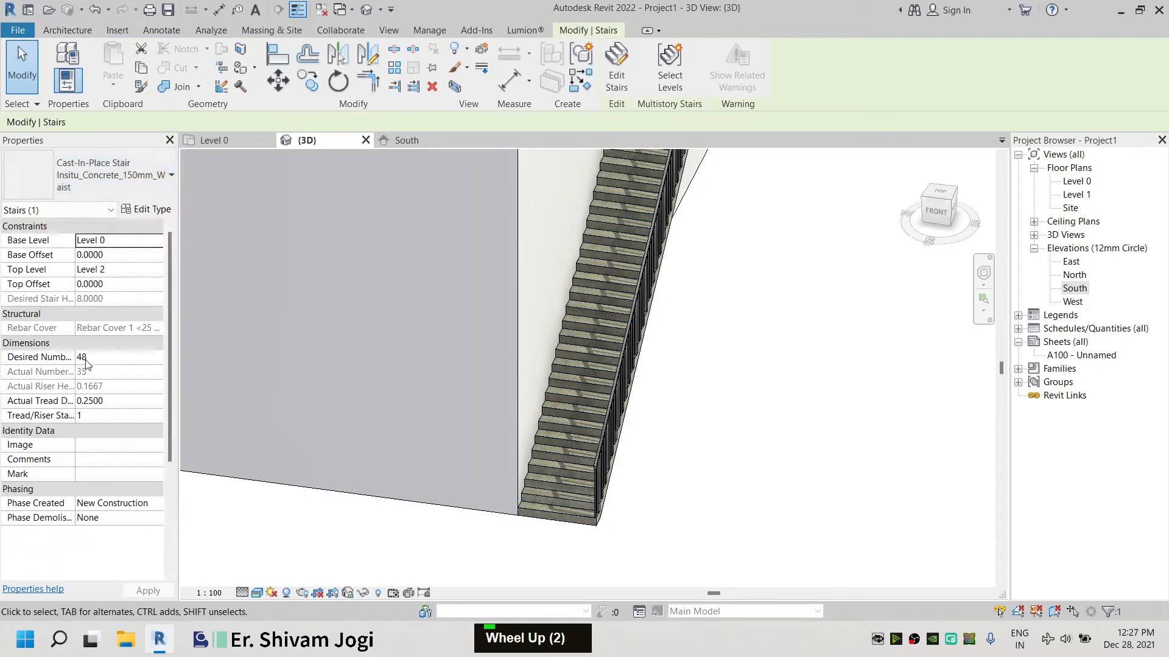
click(701, 516)
Change the stair's type to Commercial-Ext_Steel_Fire_Escape
click(567, 493)
click(136, 180)
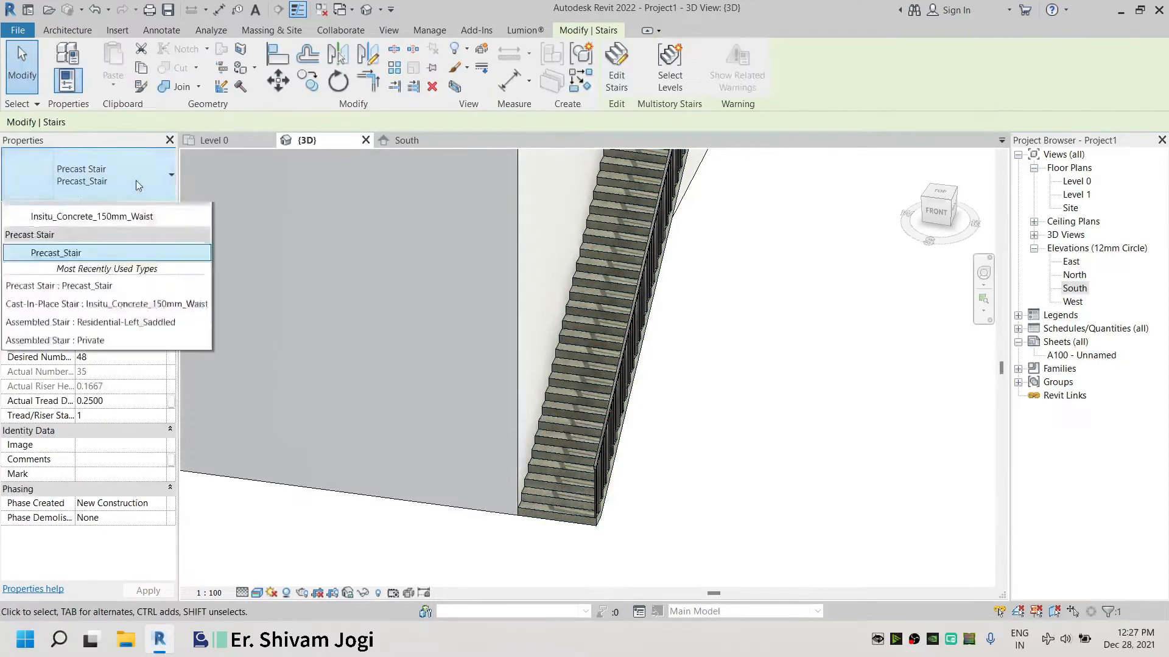
scroll(104, 330, down, 2)
scroll(100, 329, up, 1)
click(97, 249)
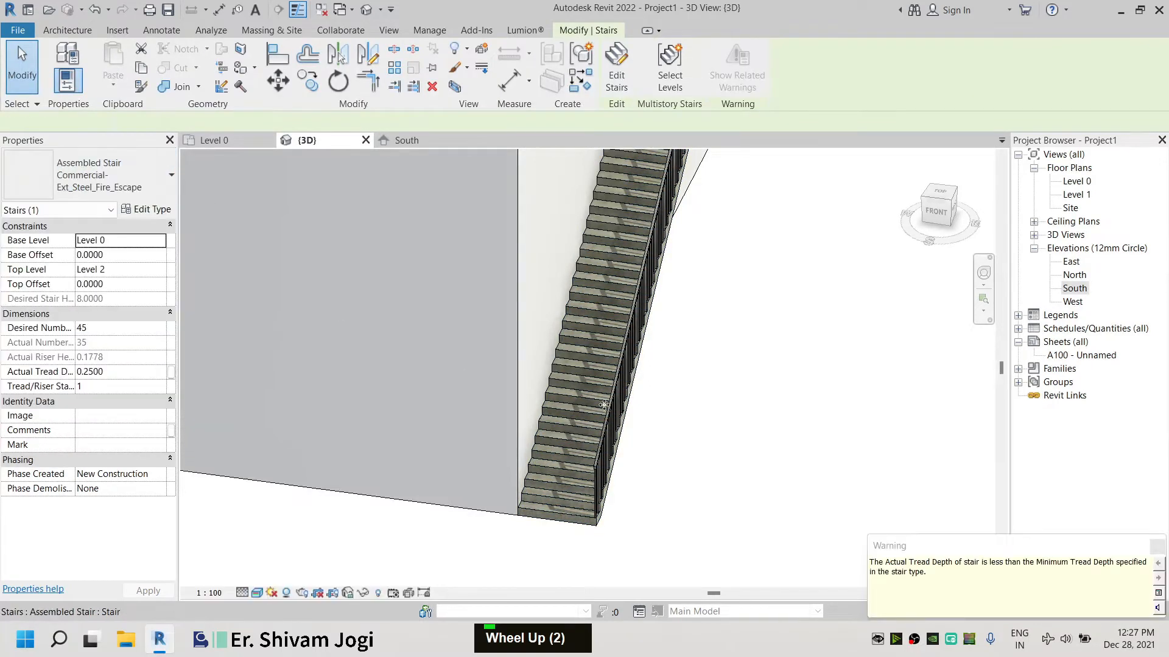
Delete the stair's remaining railing and undo the deletion
scroll(613, 456, up, 3)
mouse_move(613, 456)
shift+middle_down()
mouse_move(408, 352)
mouse_move(506, 418)
mouse_move(610, 449)
shift+middle_up()
scroll(611, 449, down, 3)
click(630, 331)
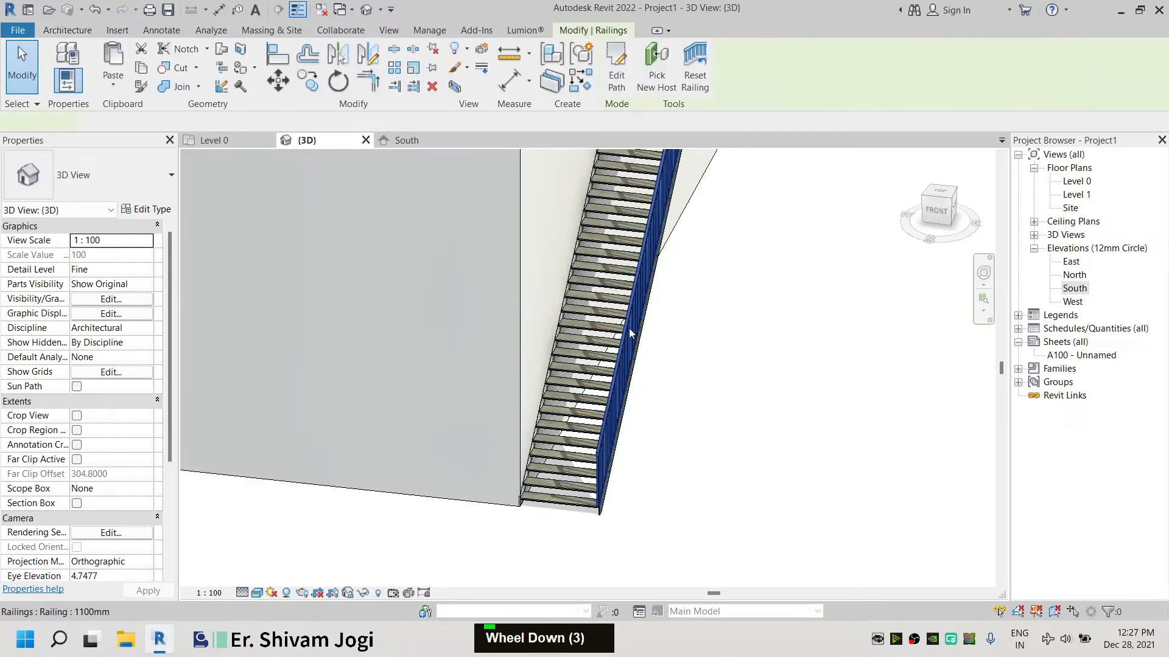
key(Delete)
scroll(714, 387, down, 2)
middle_drag(719, 404, 540, 334)
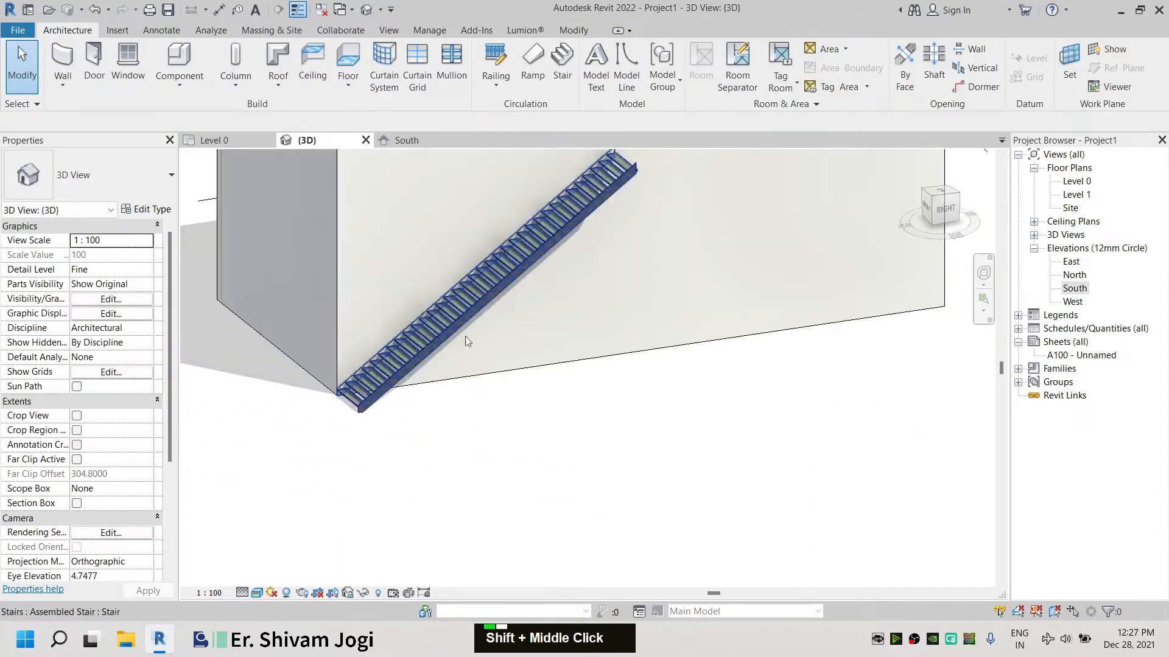
key(ctrl+z)
Raise the stair's desired number of risers to 49
scroll(596, 486, down, 2)
middle_drag(613, 368, 550, 470)
scroll(574, 311, down, 4)
click(588, 352)
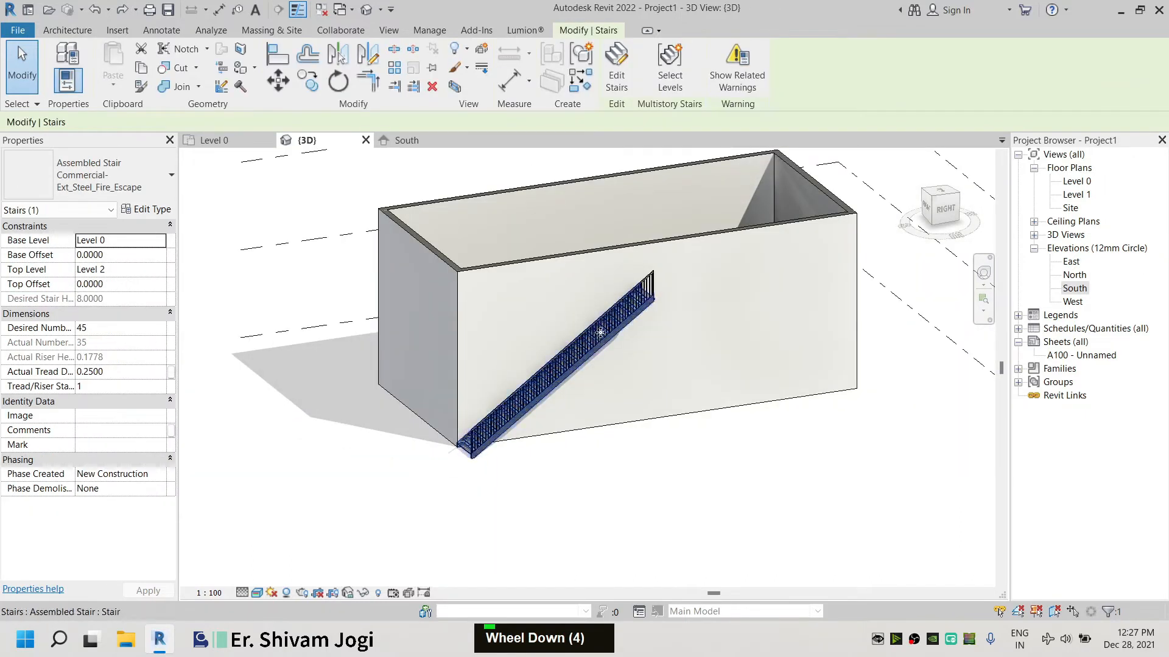
scroll(577, 486, up, 3)
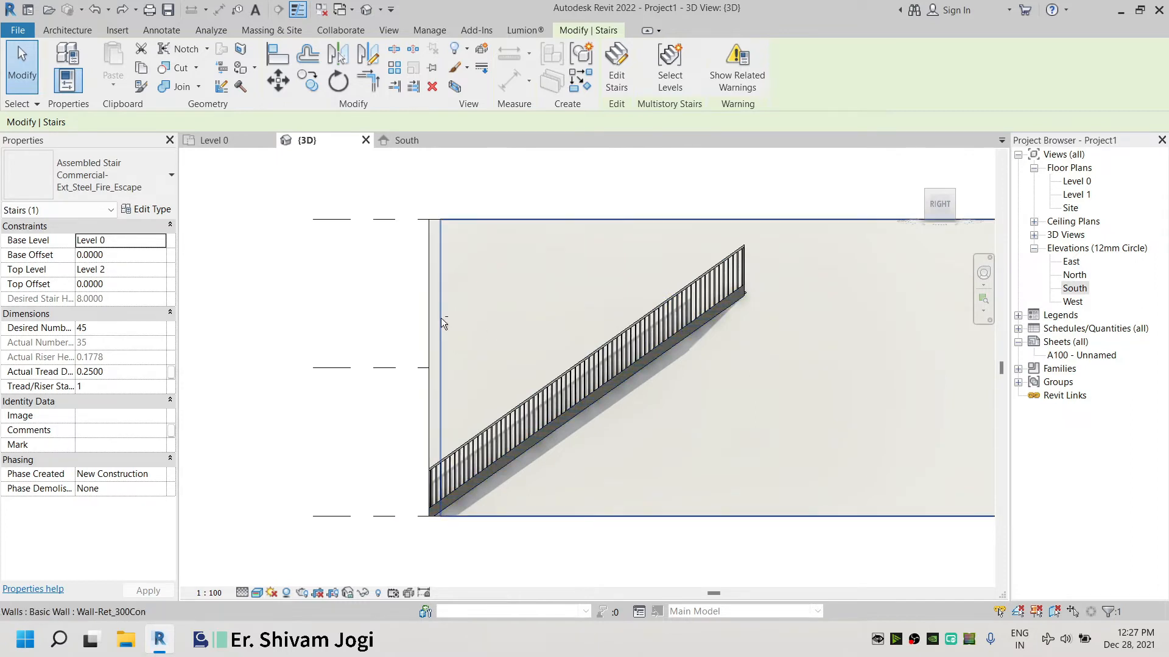
shift+middle_drag(441, 318, 575, 395)
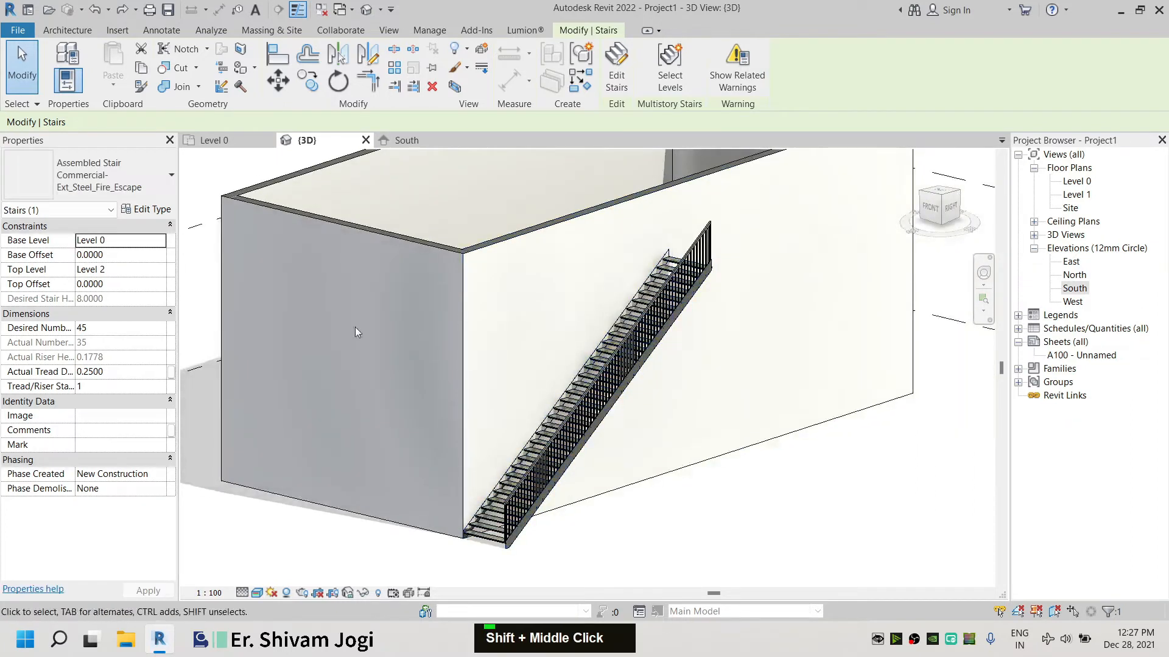
click(106, 328)
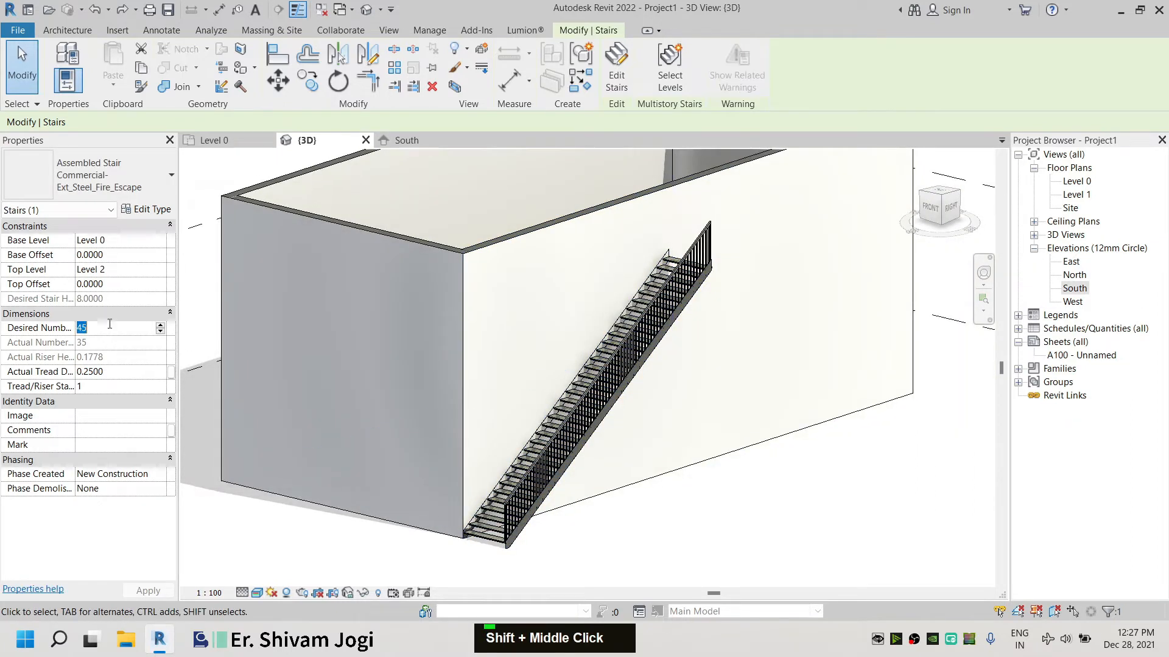
double_click(160, 327)
click(259, 536)
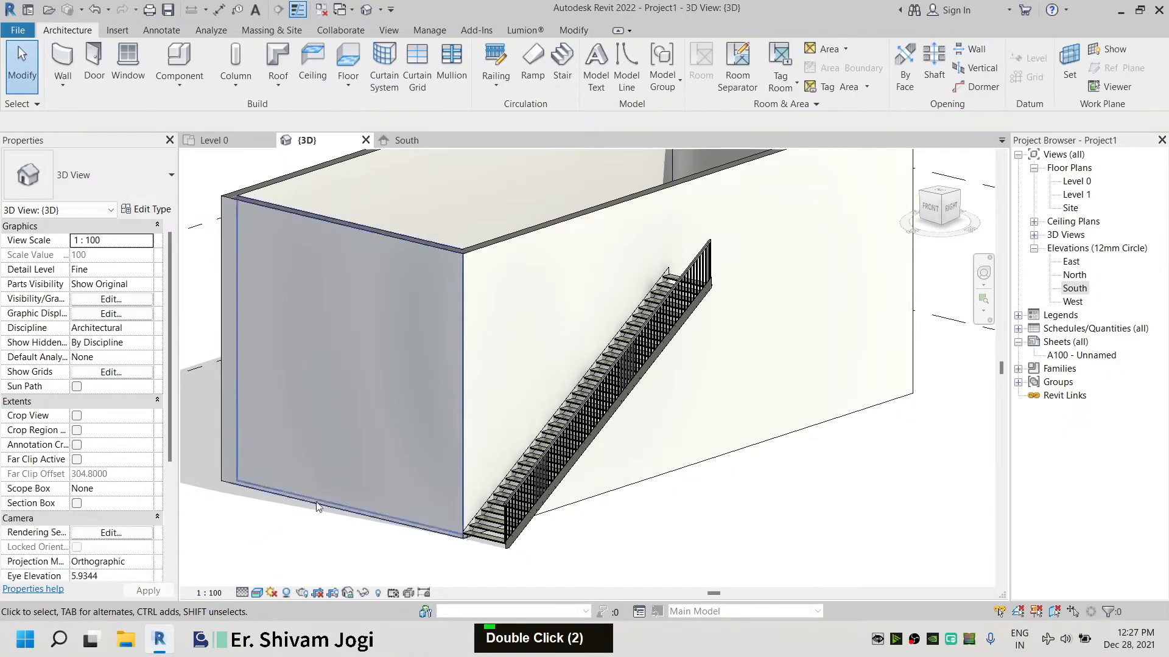
click(537, 432)
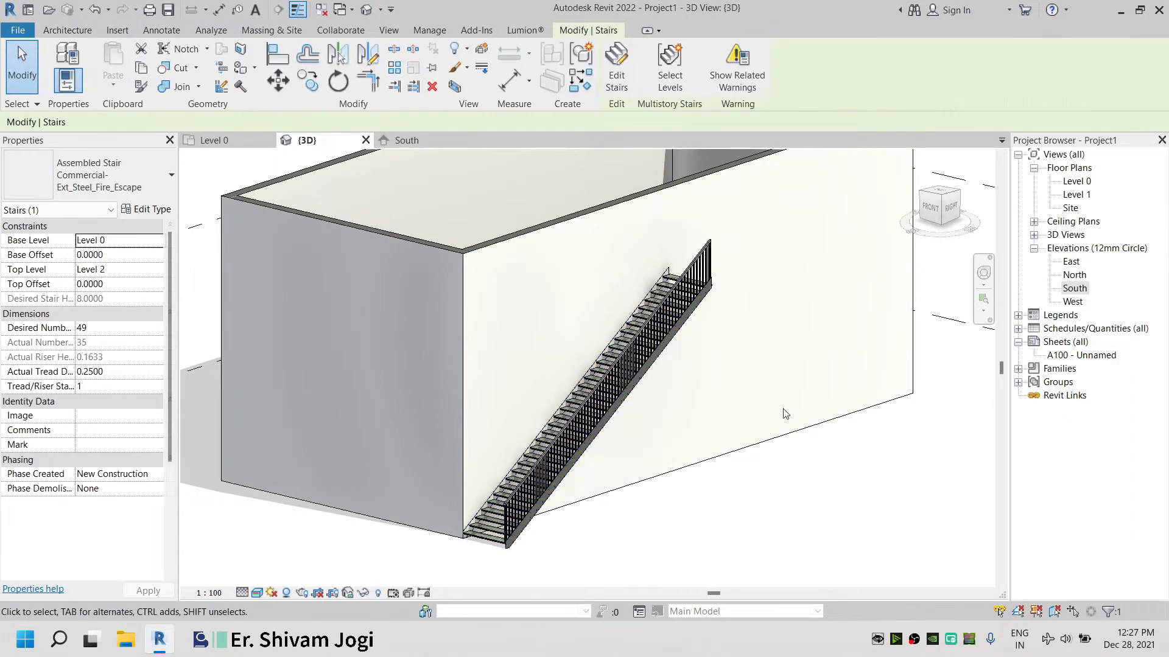
Switch to the Right view and set the stair's desired number of risers to 40
scroll(770, 321, down, 2)
middle_drag(770, 321, 462, 370)
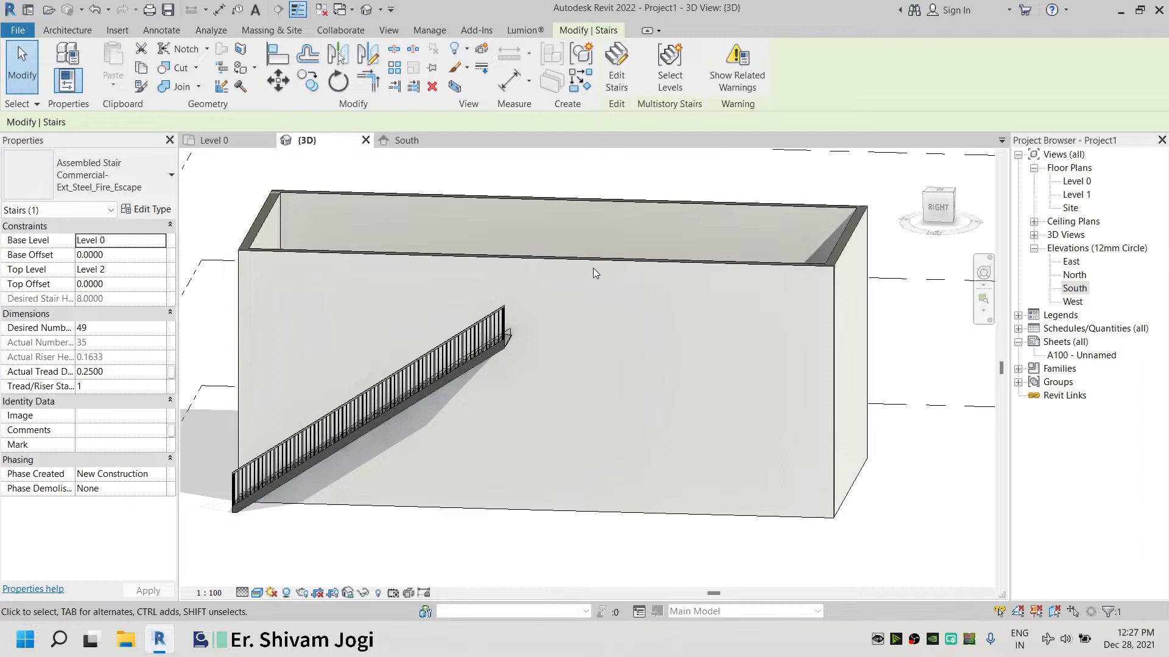
click(944, 214)
scroll(481, 353, down, 5)
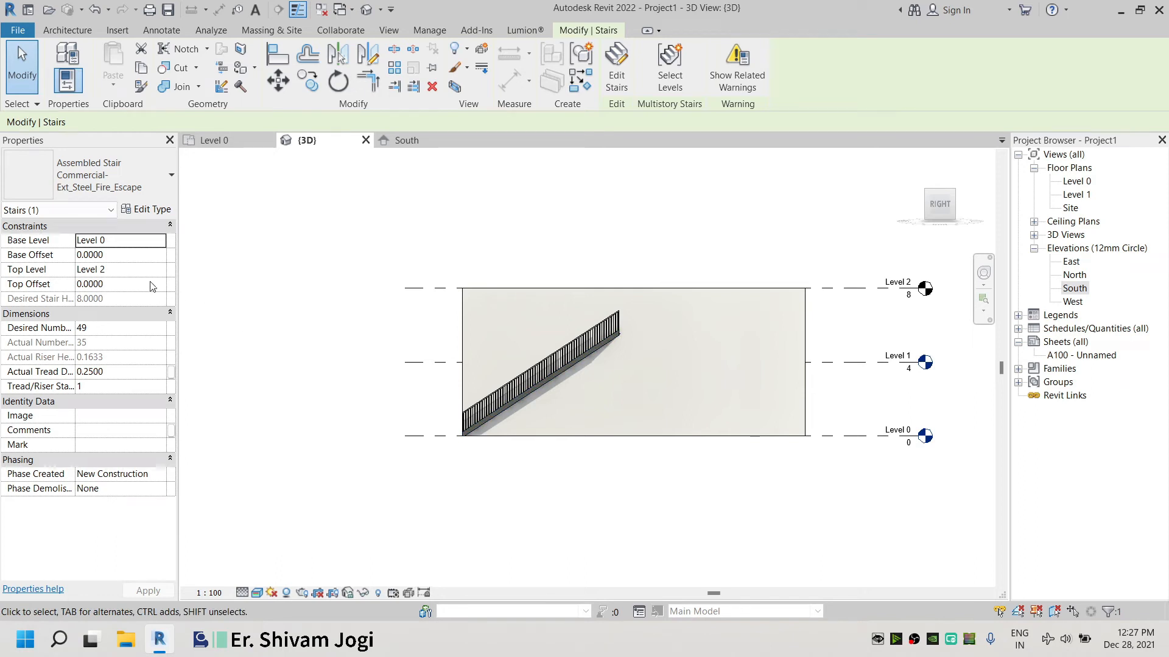
click(150, 332)
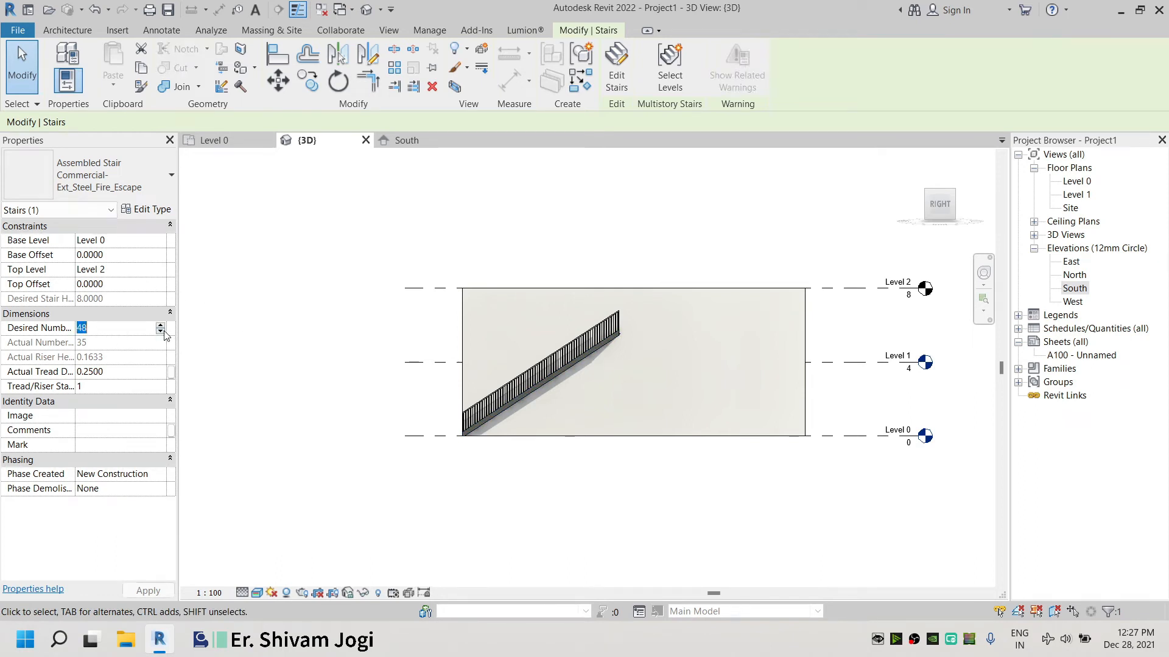
double_click(162, 331)
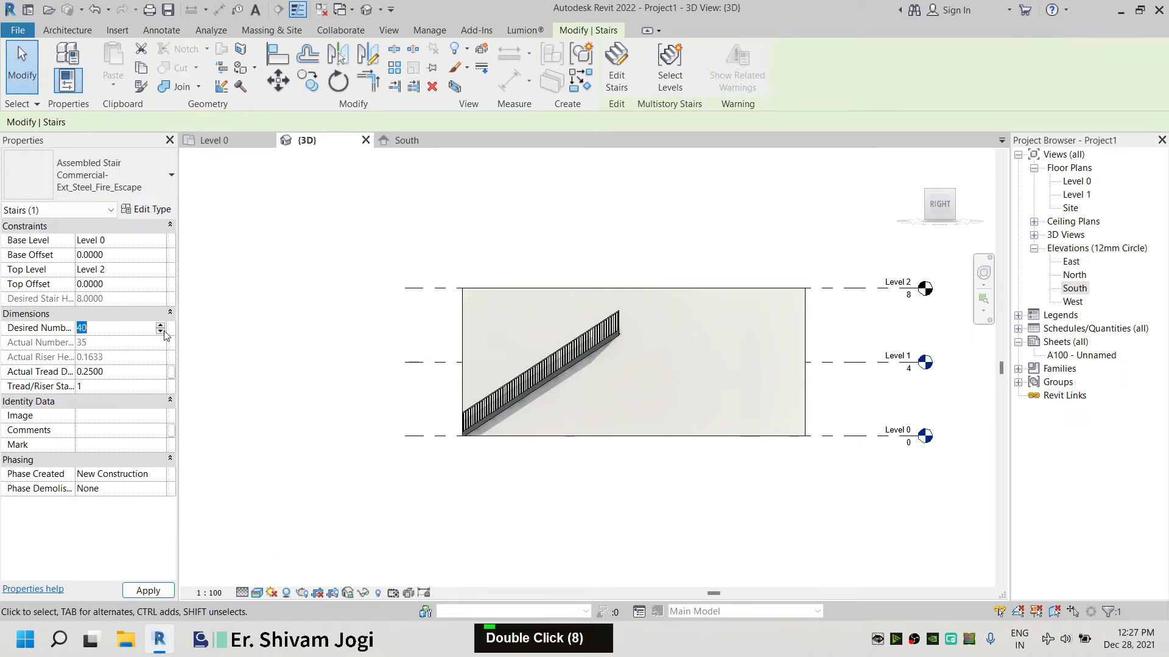
click(639, 364)
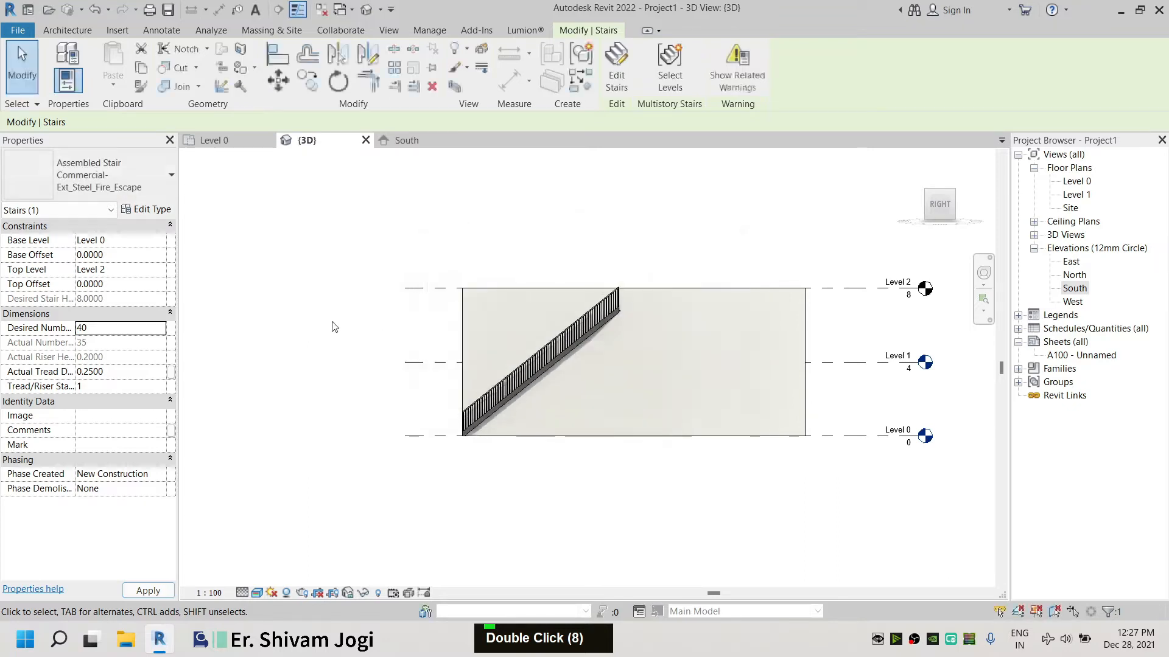
Lower the stair's desired number of risers to 34
click(334, 327)
click(546, 364)
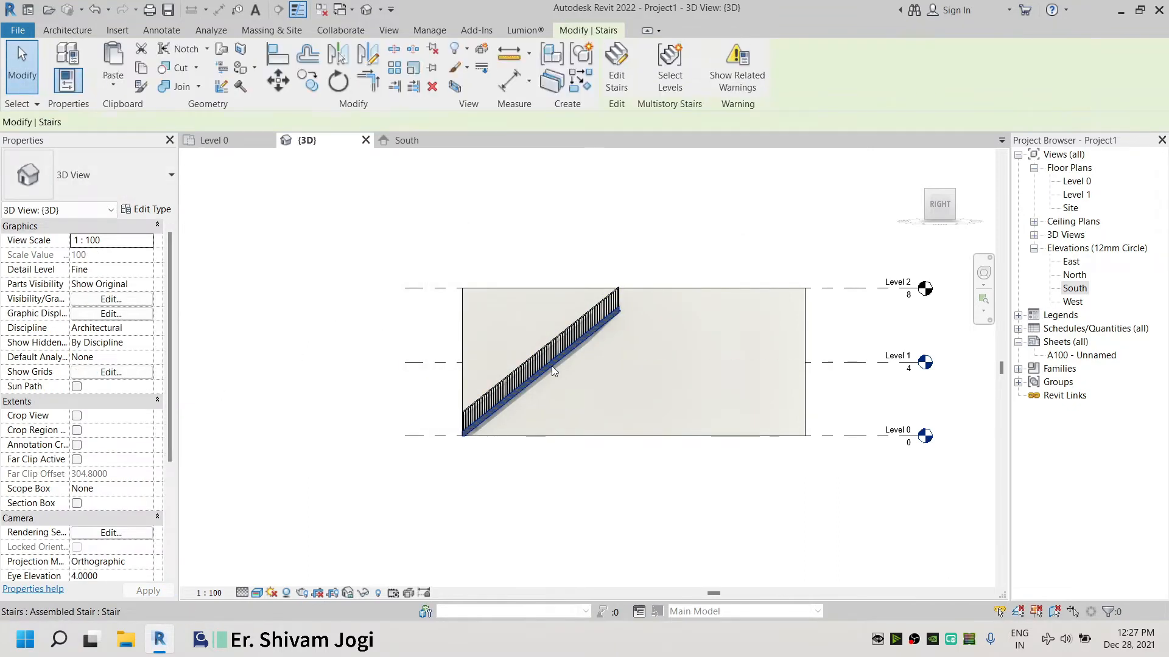
click(146, 331)
click(163, 330)
click(162, 330)
click(162, 331)
click(163, 330)
click(307, 319)
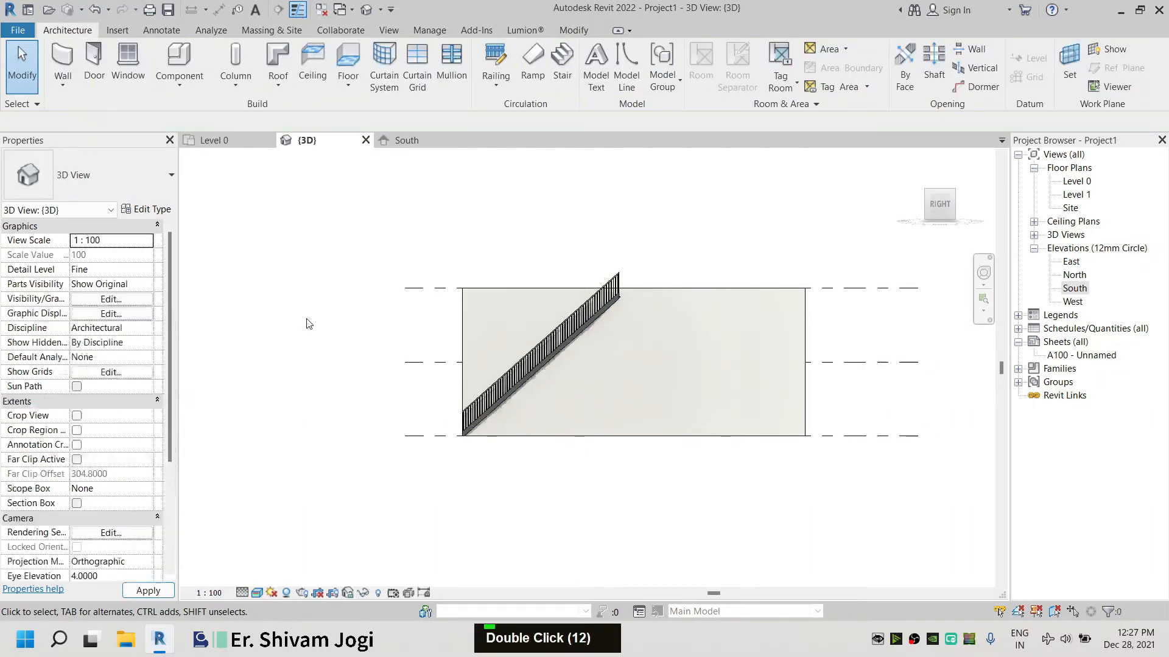
click(544, 331)
click(146, 328)
double_click(146, 327)
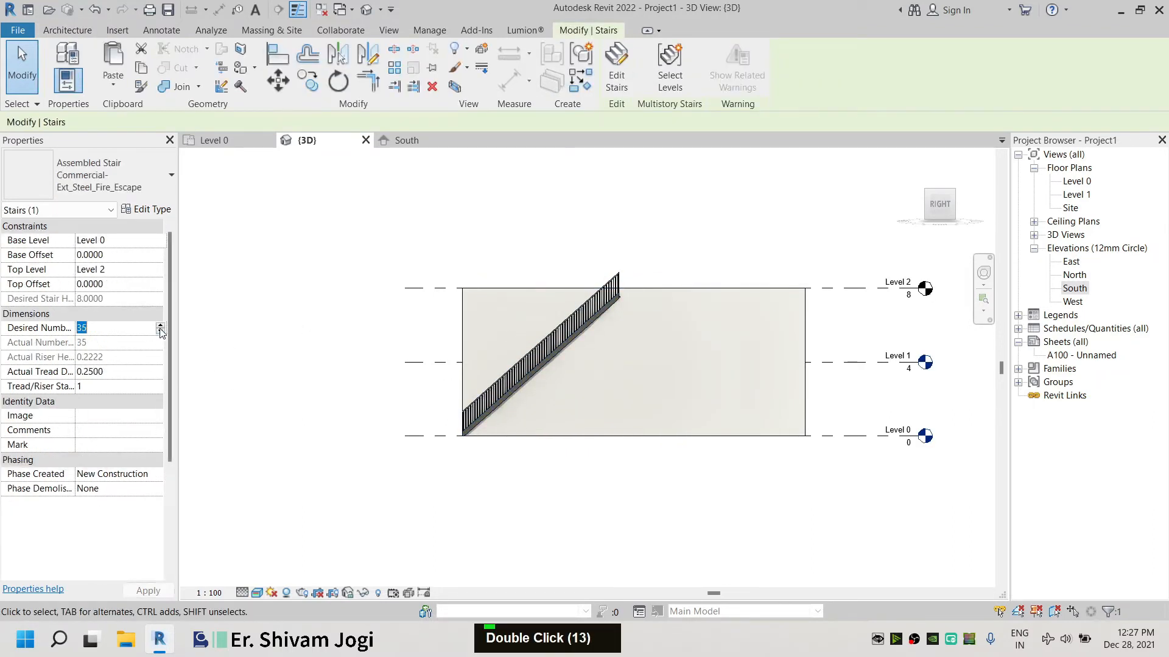
double_click(293, 333)
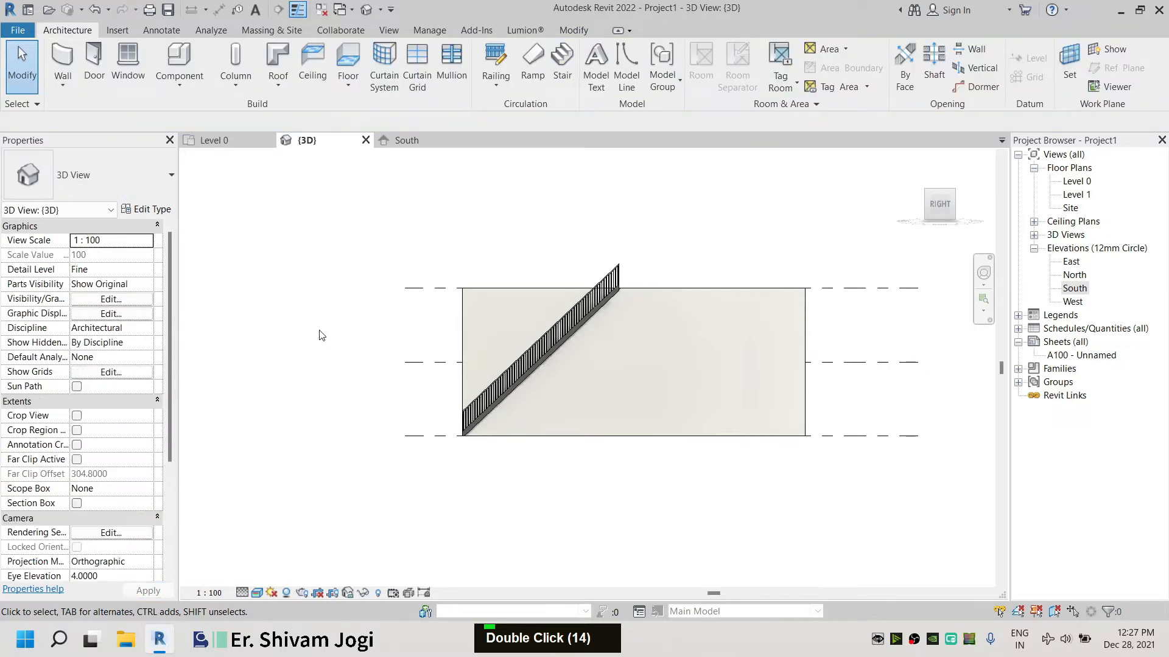
Set the stair's desired number of risers to 35
shift+middle_drag(322, 336, 751, 404)
scroll(540, 259, up, 5)
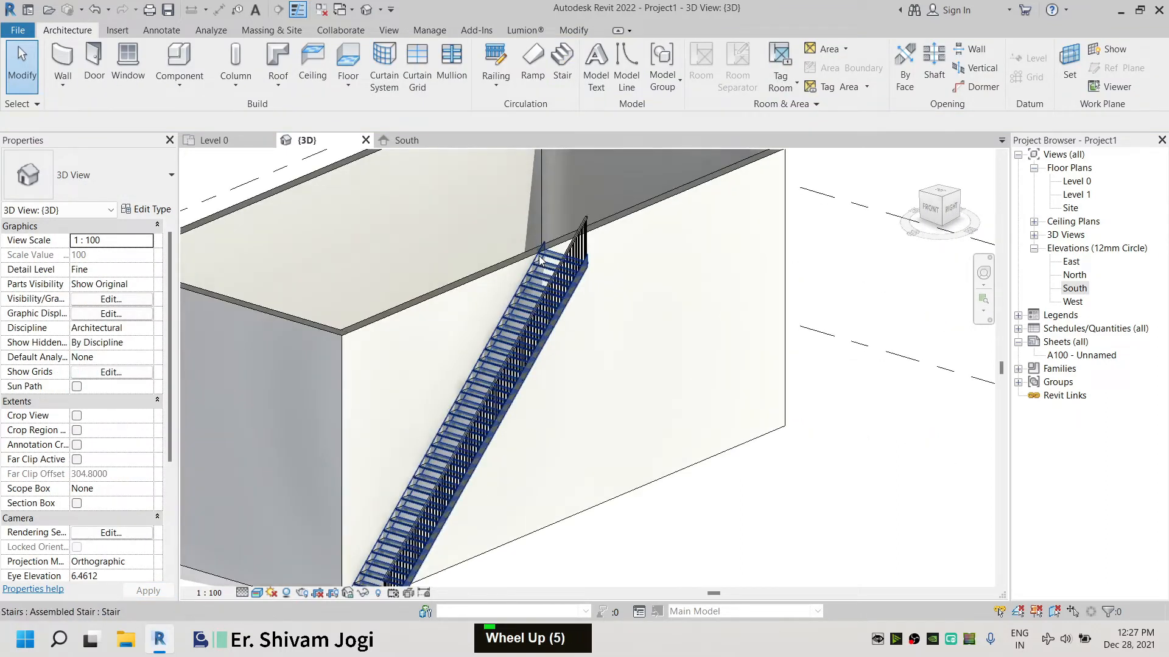
click(540, 261)
click(800, 541)
click(457, 420)
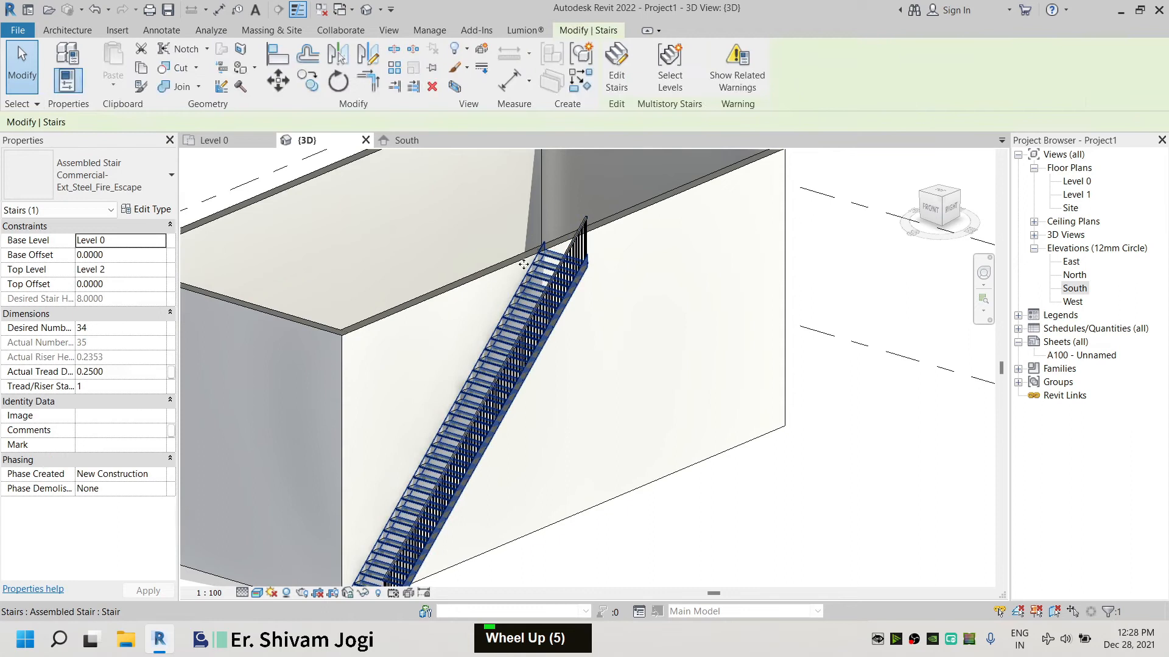
double_click(117, 328)
text(3)
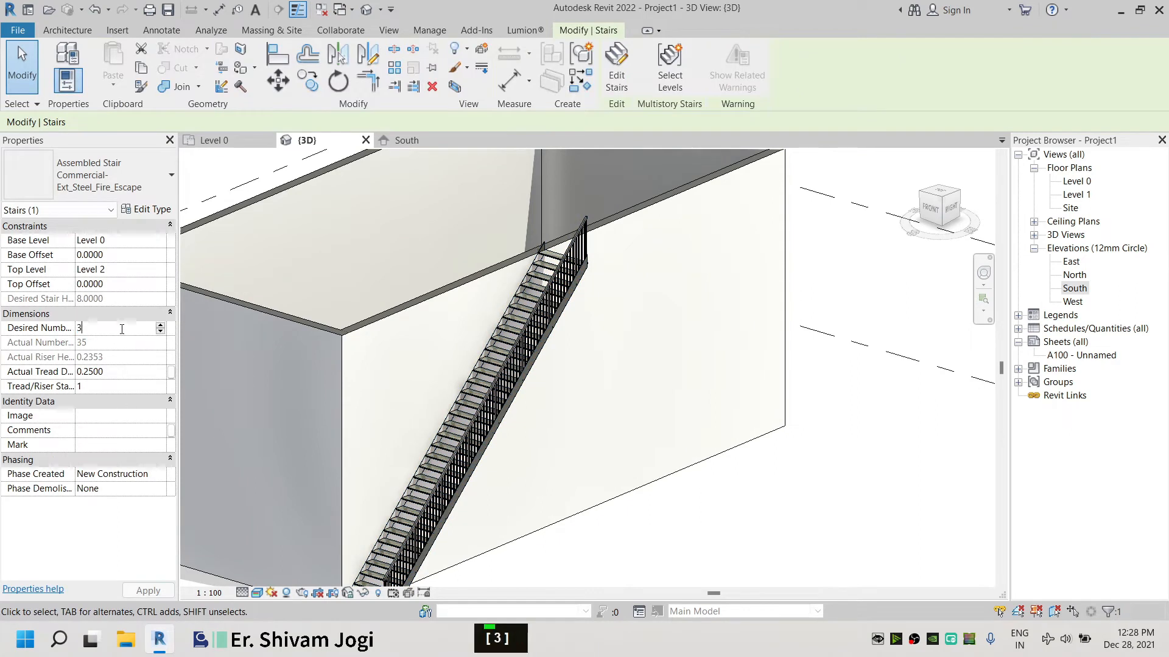
text(5)
click(761, 446)
Inspect where the top of the stair meets the wall in the 3D view
scroll(791, 359, down, 3)
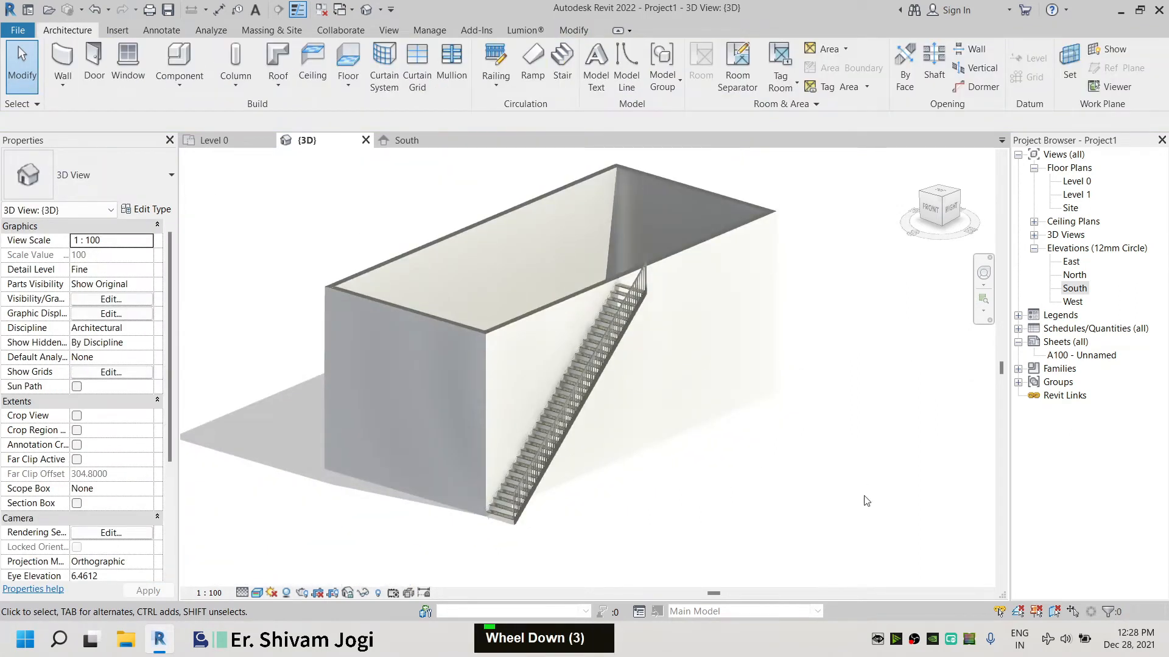
scroll(623, 284, up, 5)
scroll(622, 283, up, 5)
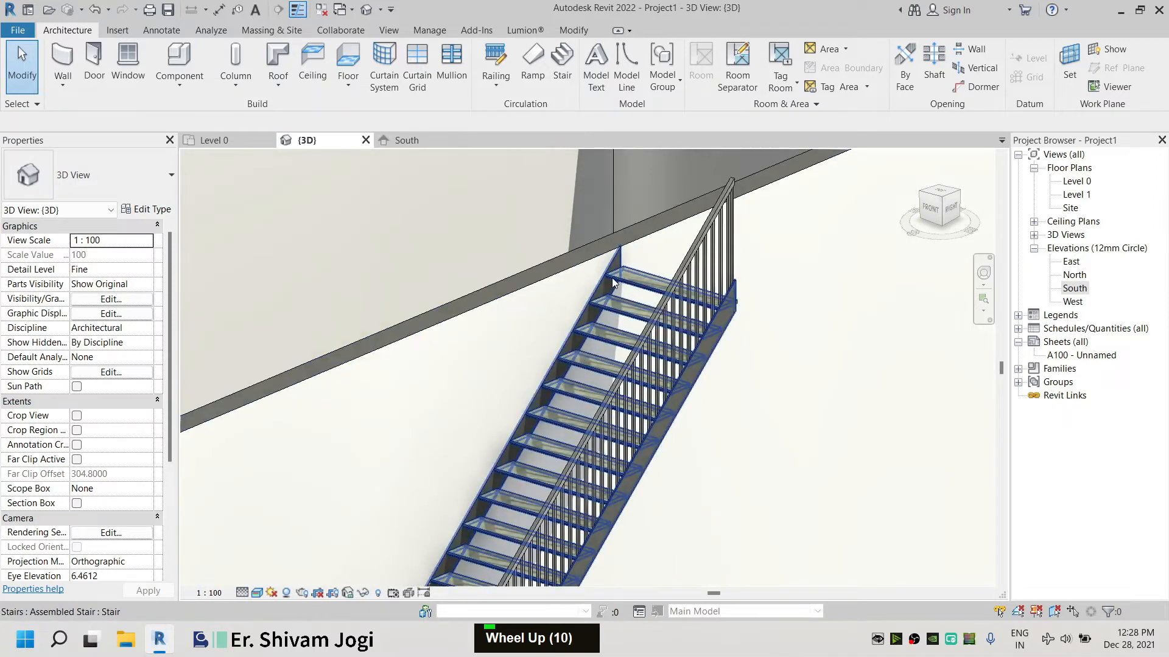
click(601, 279)
scroll(632, 279, up, 5)
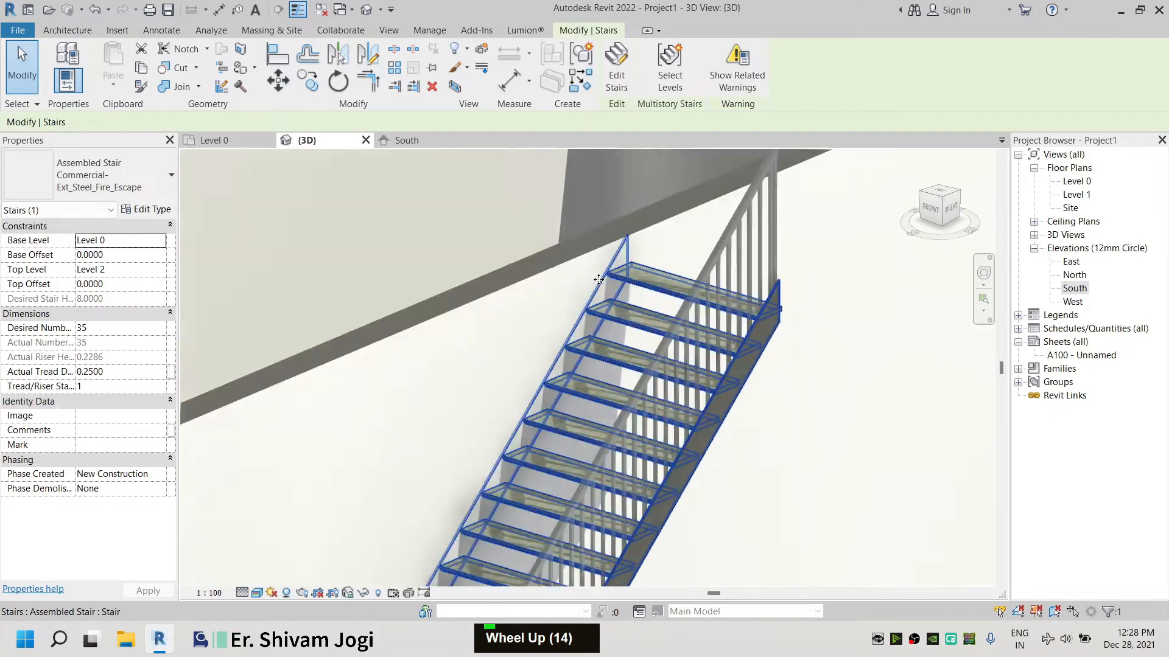
Edit the stair, delete the stringer support on the wall side, and finish the stair edit
double_click(631, 279)
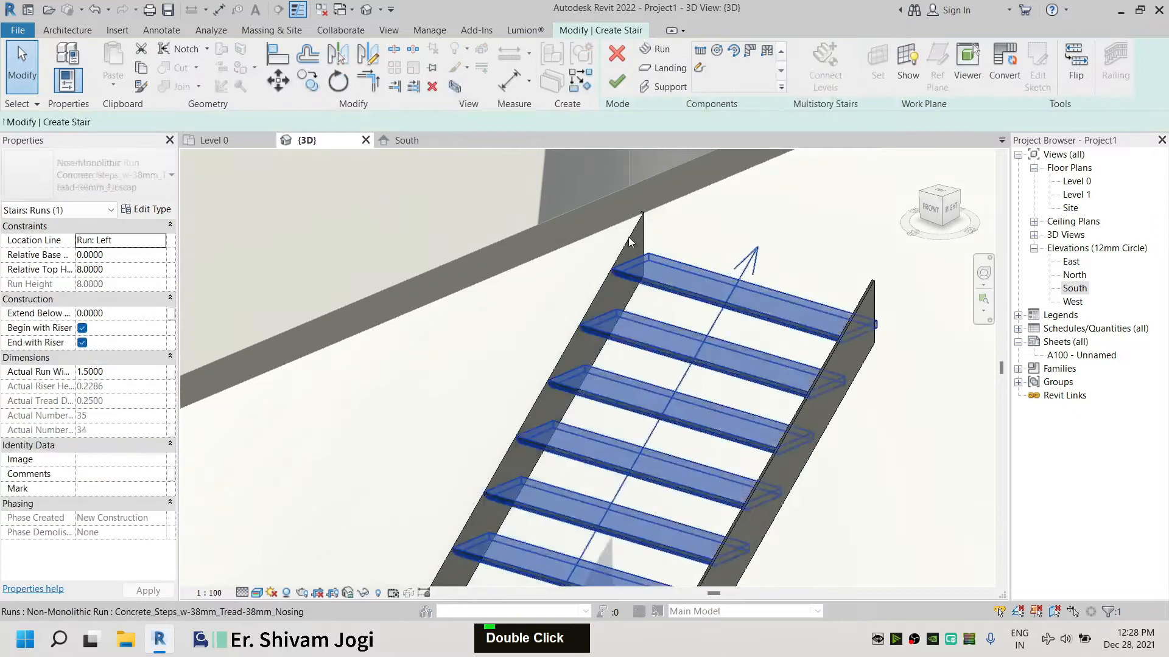
scroll(604, 283, down, 14)
scroll(598, 389, up, 10)
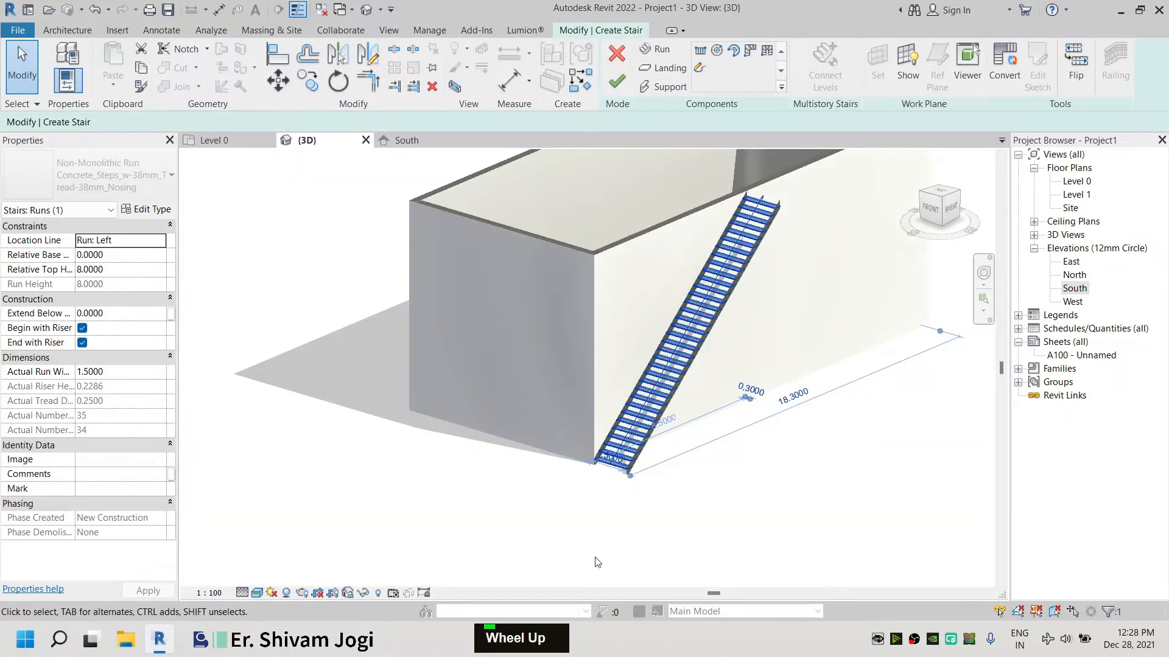
key(Escape)
click(652, 359)
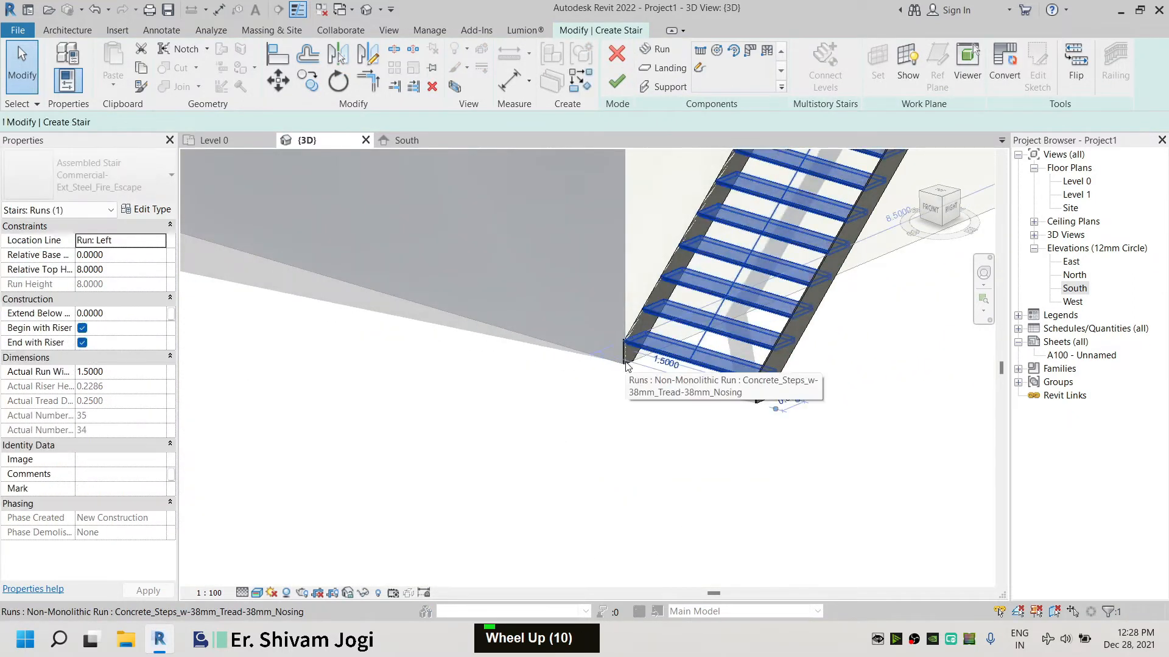
scroll(648, 341, up, 5)
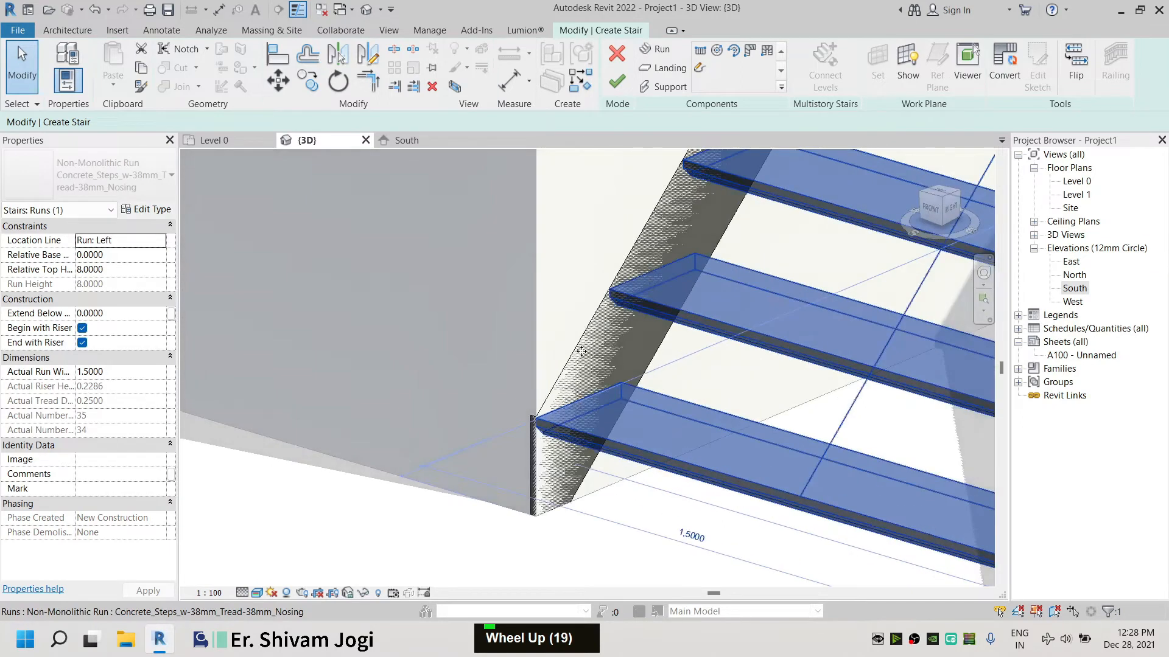
key(Escape)
click(529, 442)
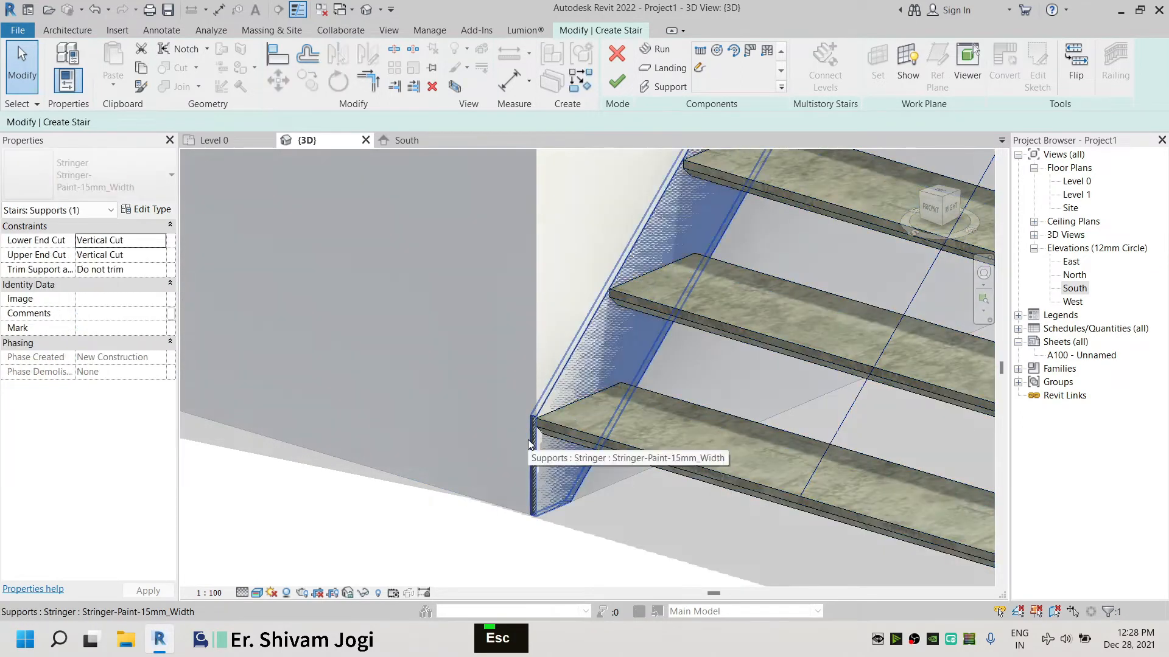
key(Delete)
scroll(579, 546, down, 11)
double_click(890, 492)
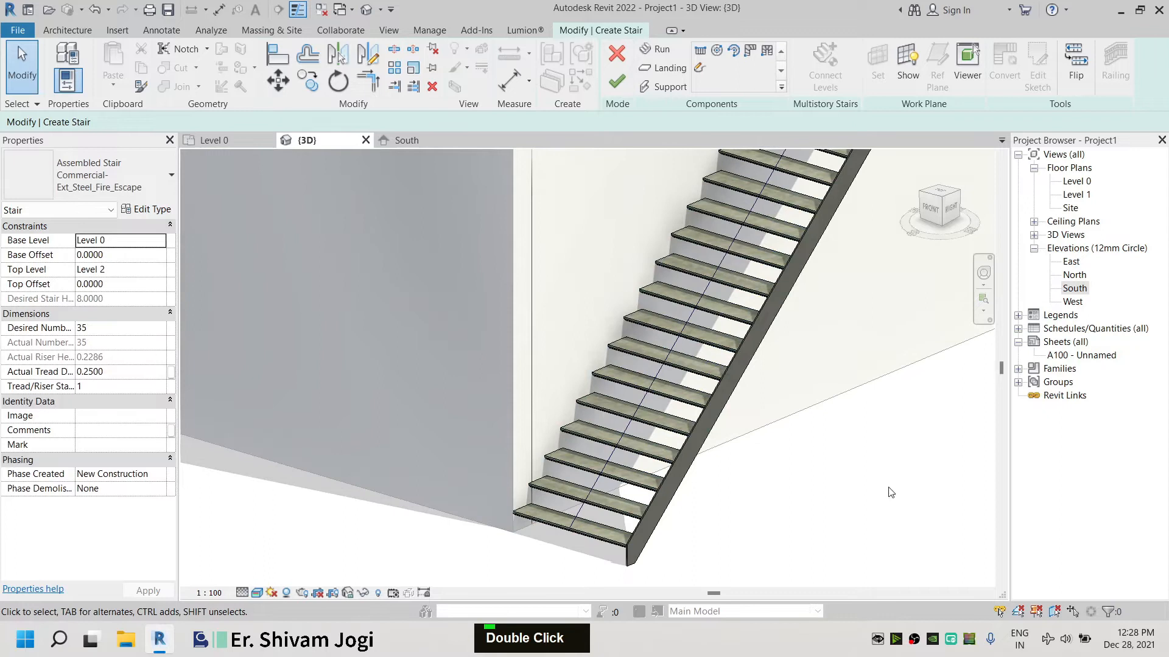
scroll(621, 501, down, 6)
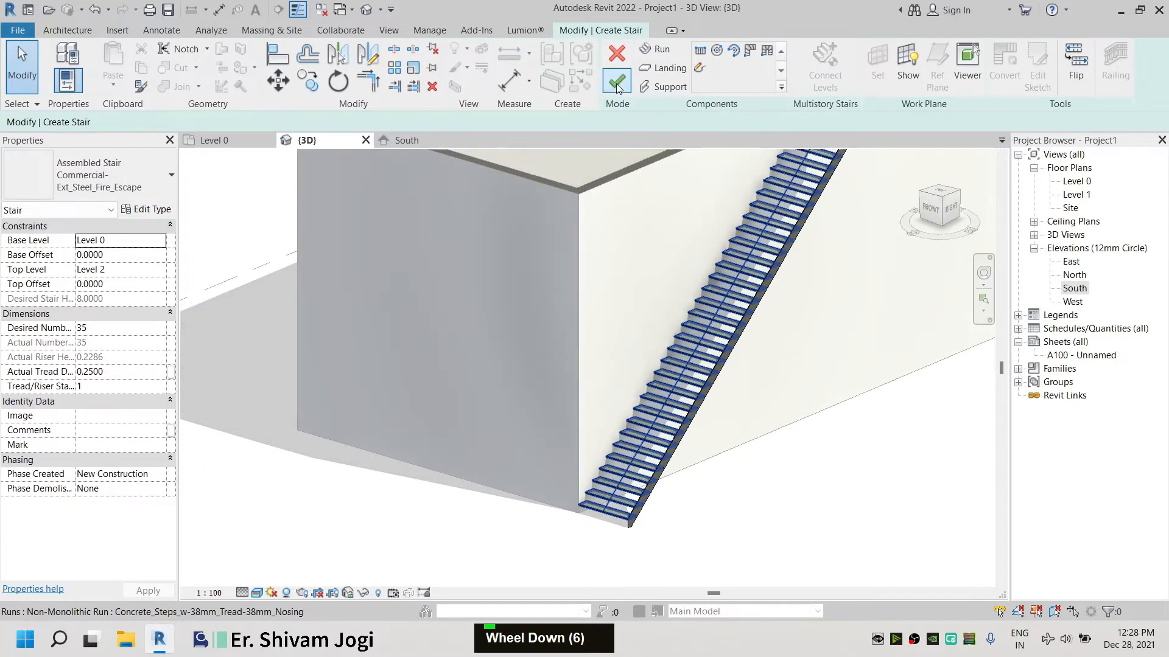
click(617, 82)
Orbit around the stair and wall in the 3D view from the Right side, then return to the Level 0 plan
scroll(758, 415, down, 6)
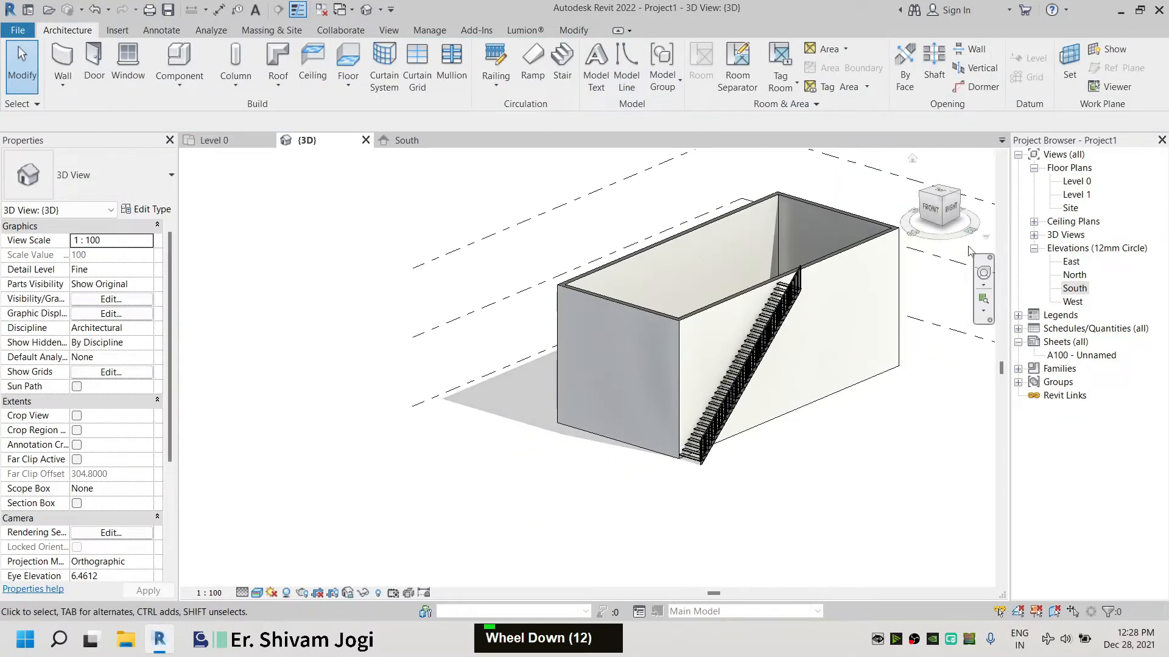
shift+middle_drag(761, 390, 810, 396)
scroll(810, 395, down, 2)
scroll(604, 333, up, 4)
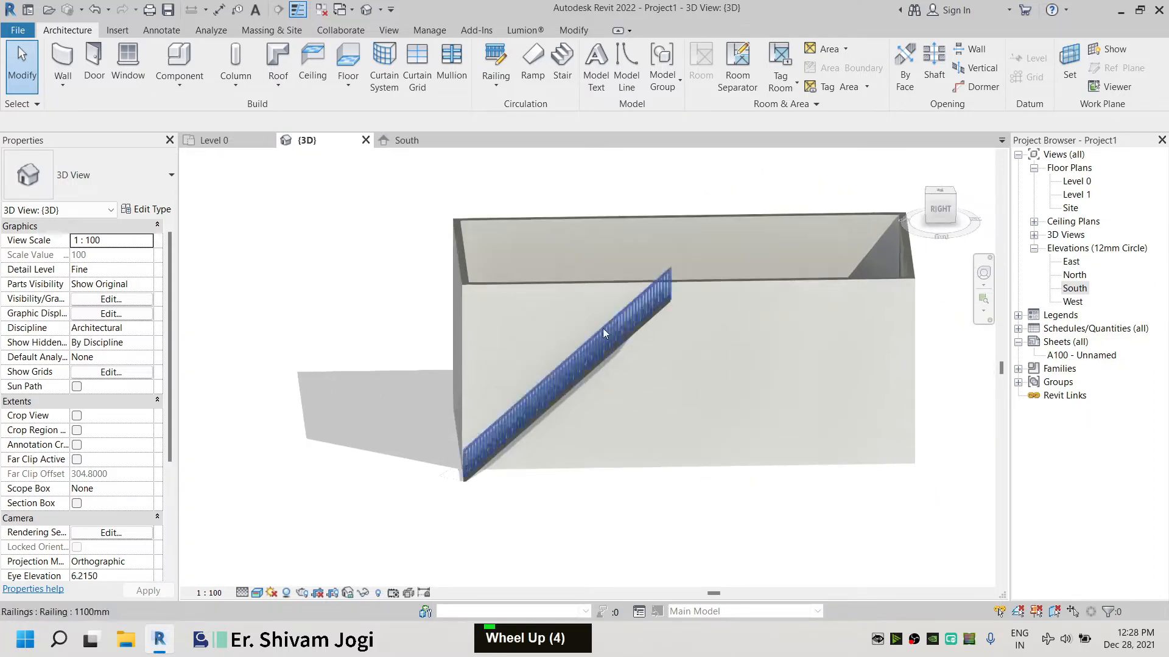
middle_drag(688, 334, 594, 335)
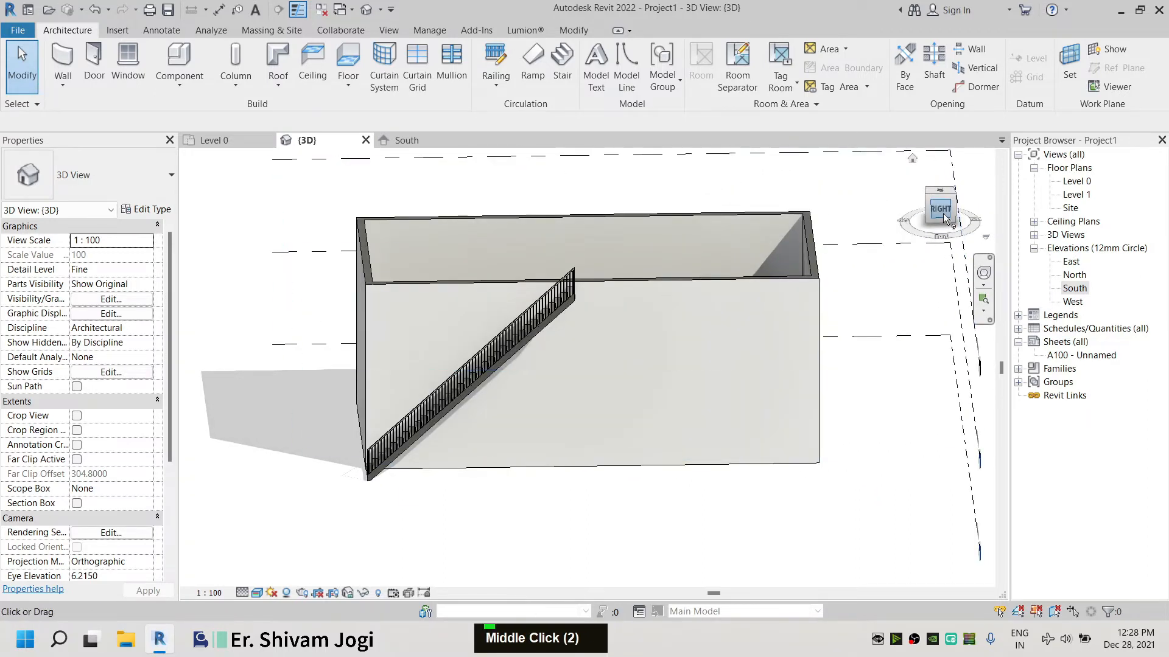
click(943, 216)
scroll(637, 374, up, 5)
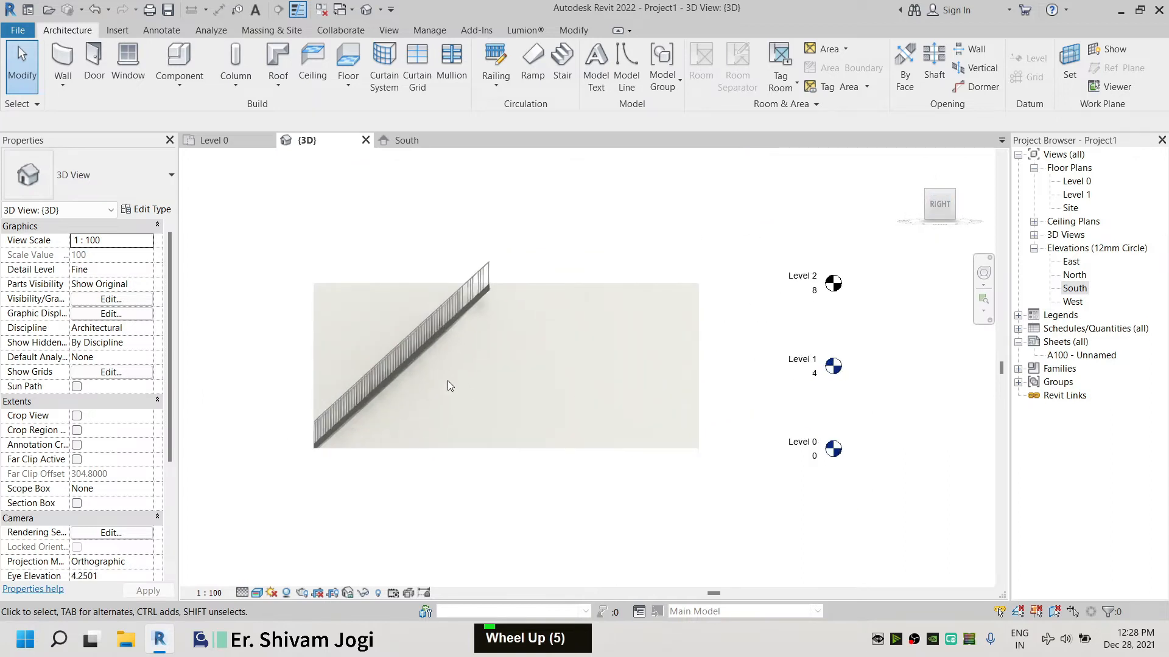
click(420, 356)
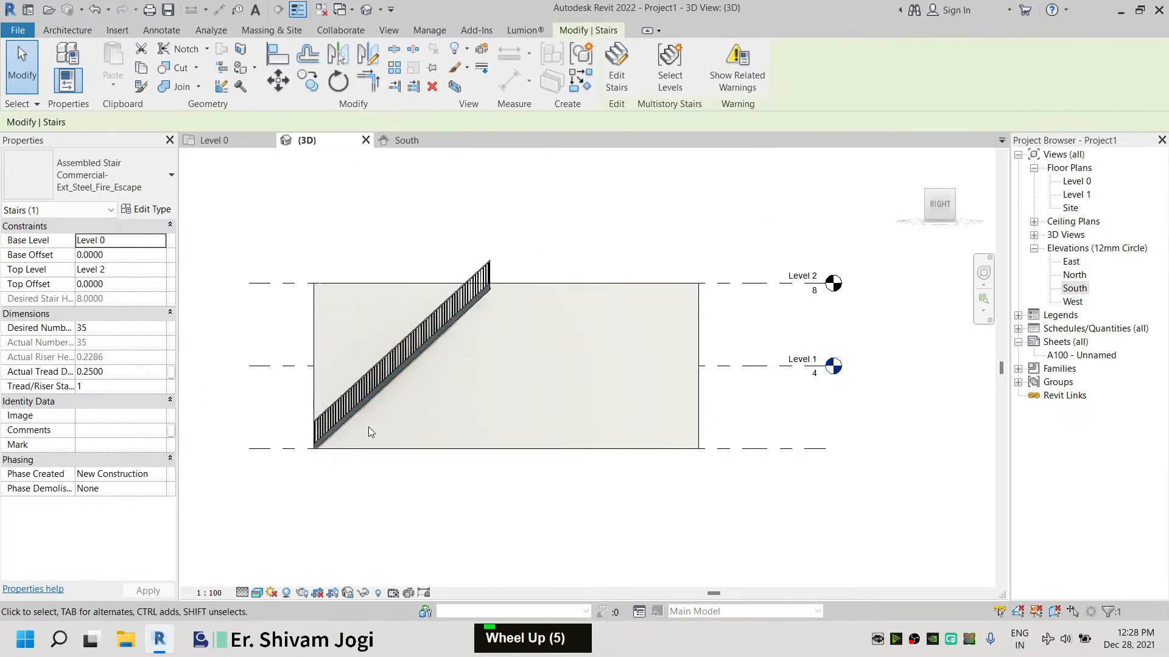
click(219, 140)
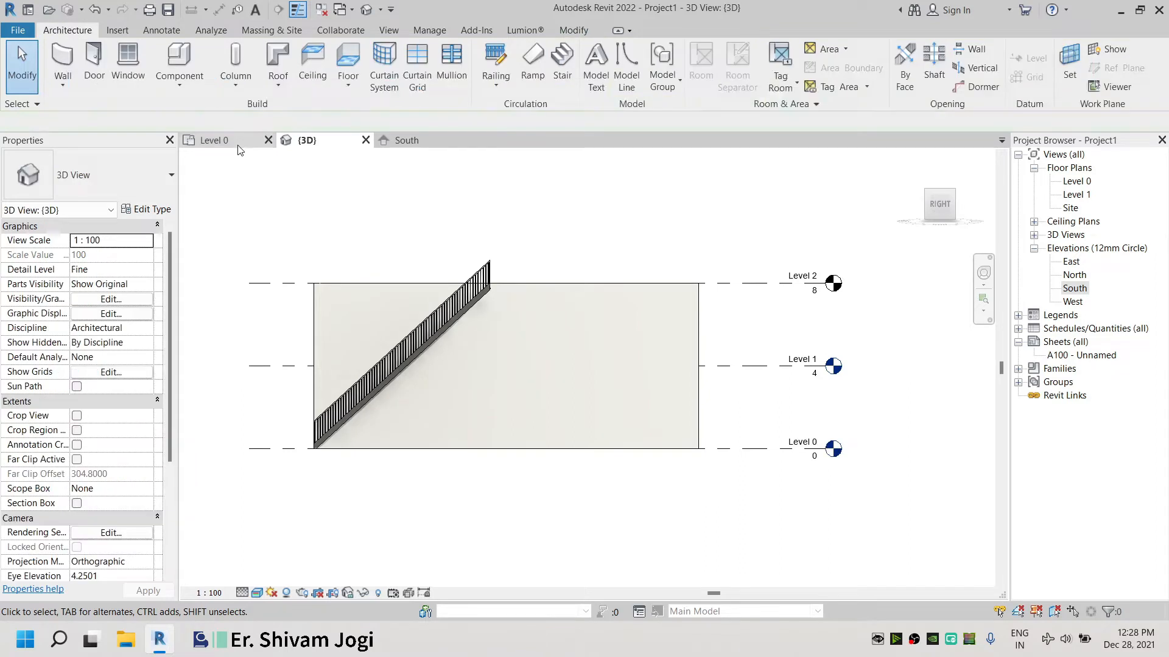
scroll(700, 524, down, 5)
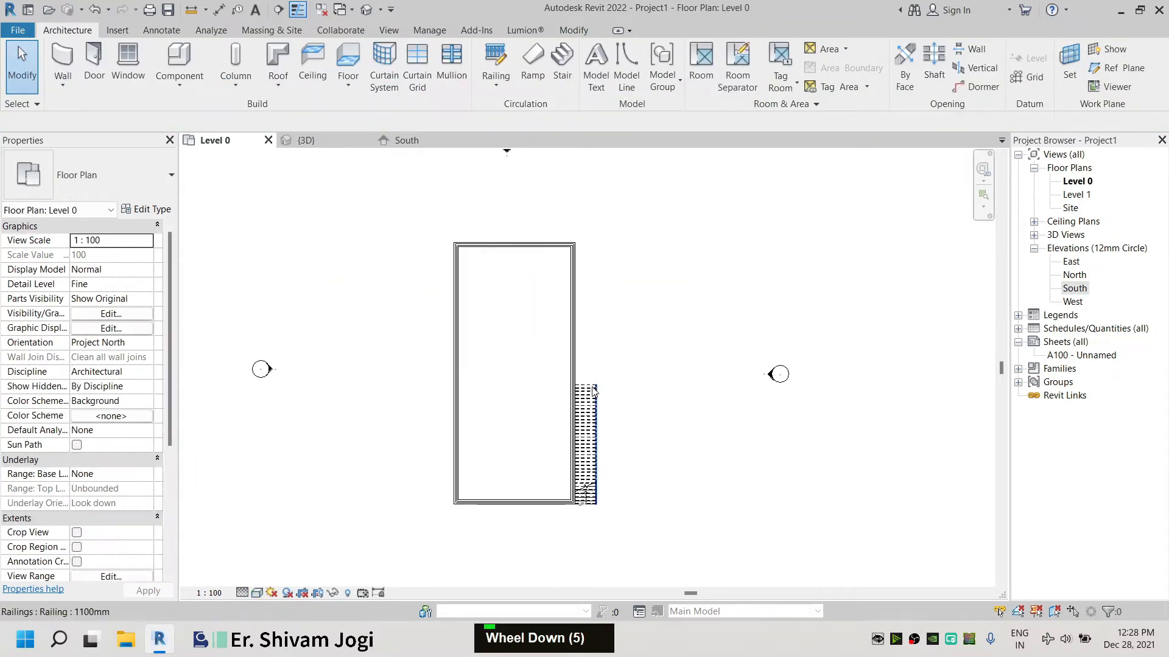
click(500, 246)
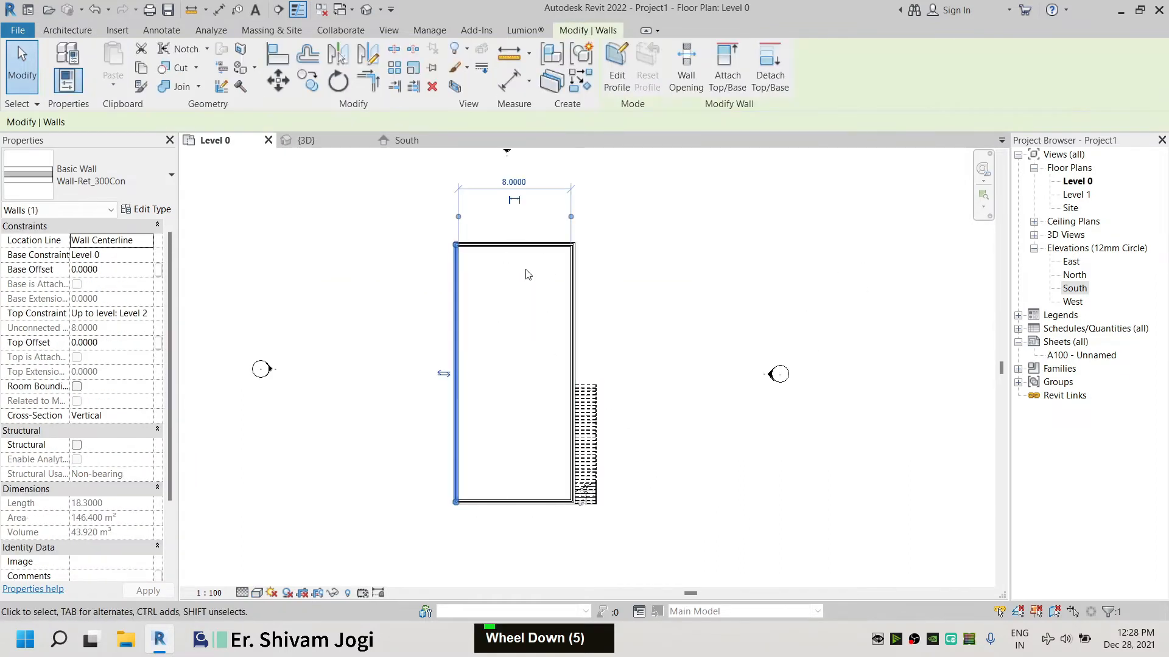
click(520, 246)
click(620, 373)
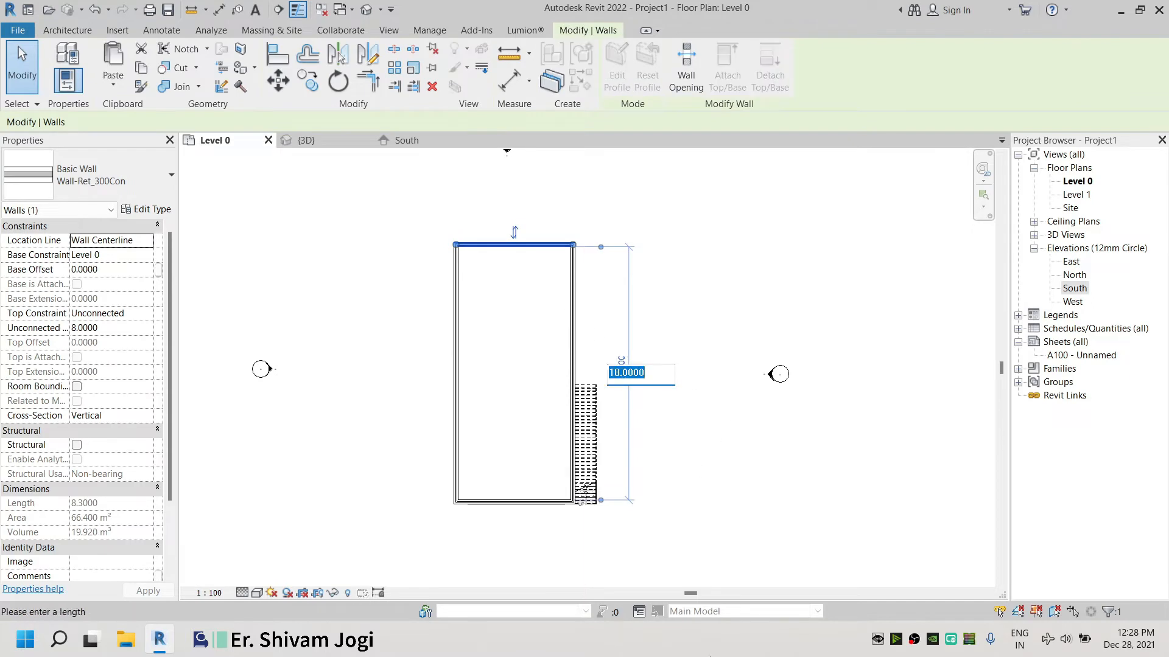
text(41)
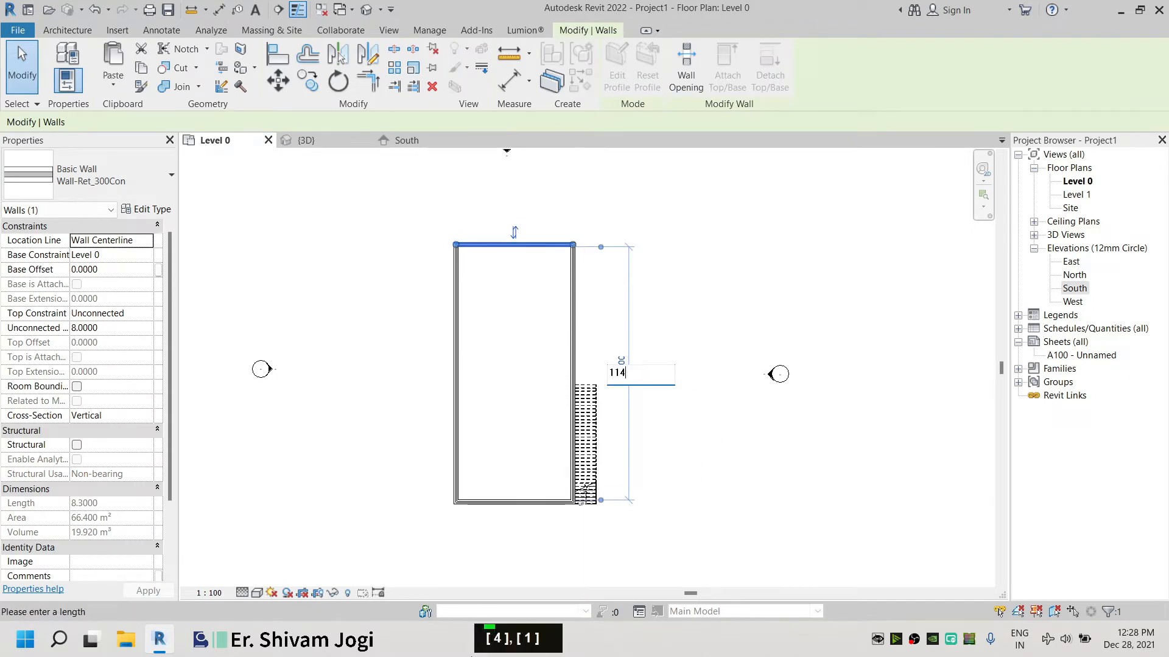
key(Return)
key(ctrl+z)
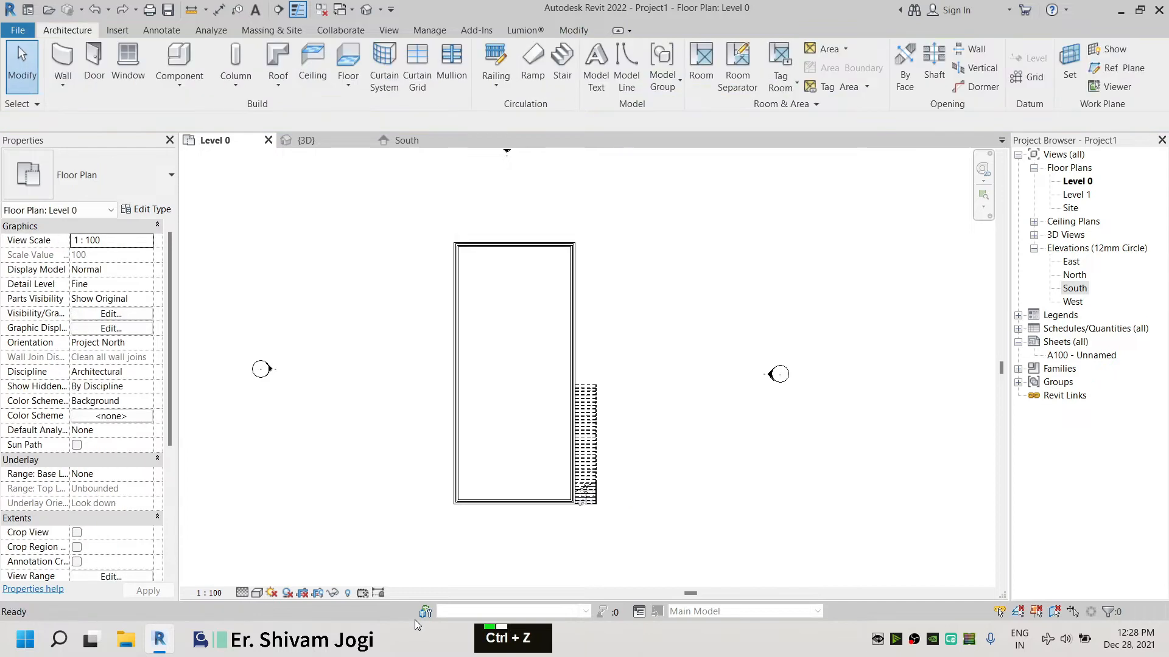
Move the top end wall so the enclosure's side length measures 14
click(457, 314)
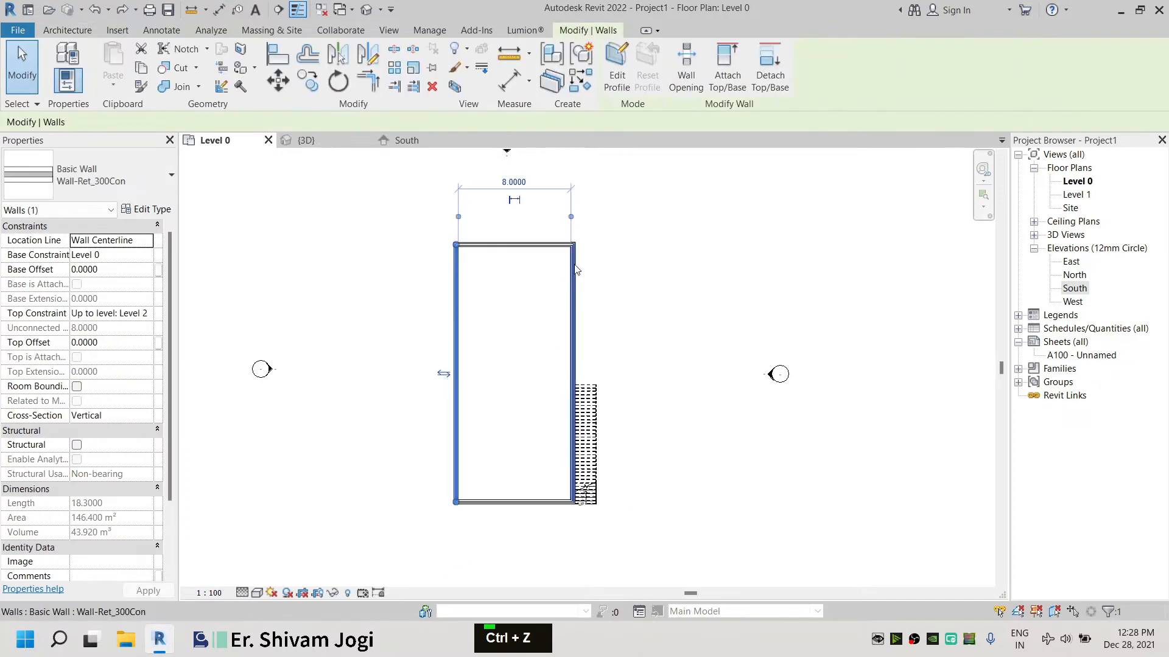
click(514, 245)
click(622, 374)
text(1)
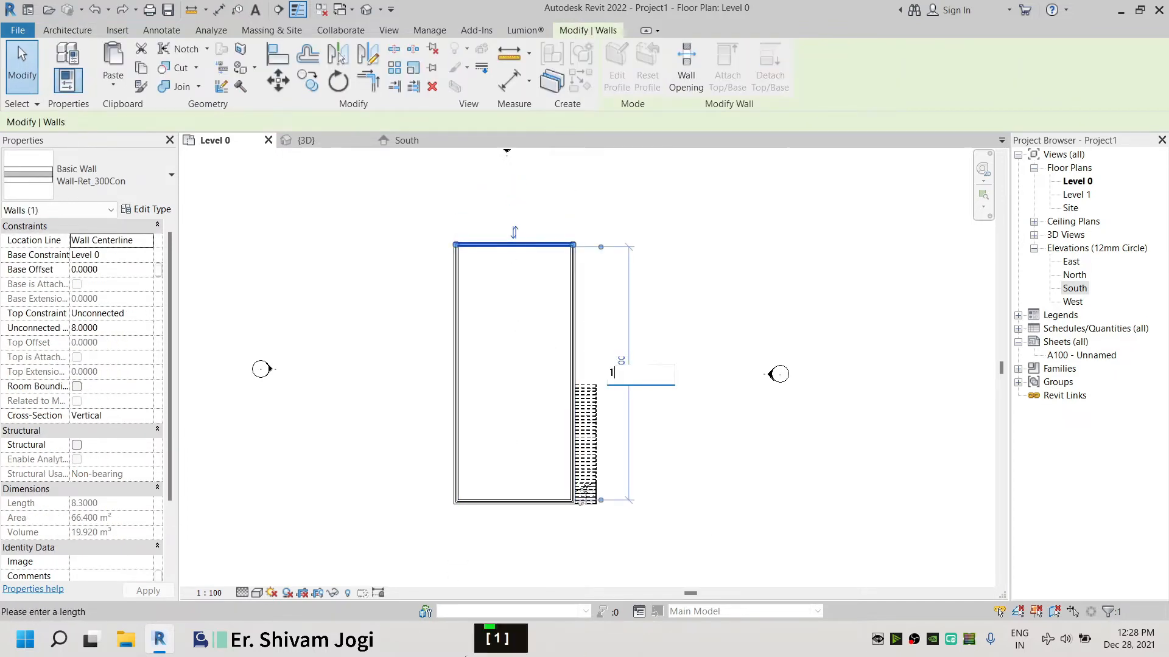
text(4)
key(Return)
click(401, 204)
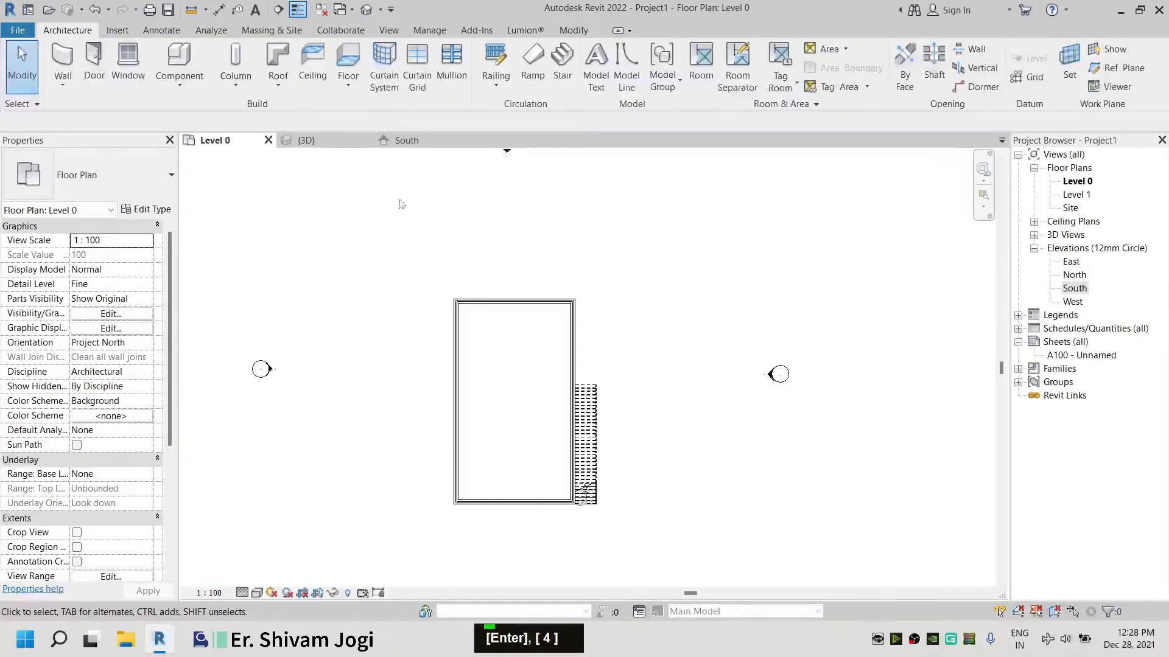
Move the stair along the shortened side wall in the Level 0 plan
click(591, 397)
scroll(593, 395, up, 5)
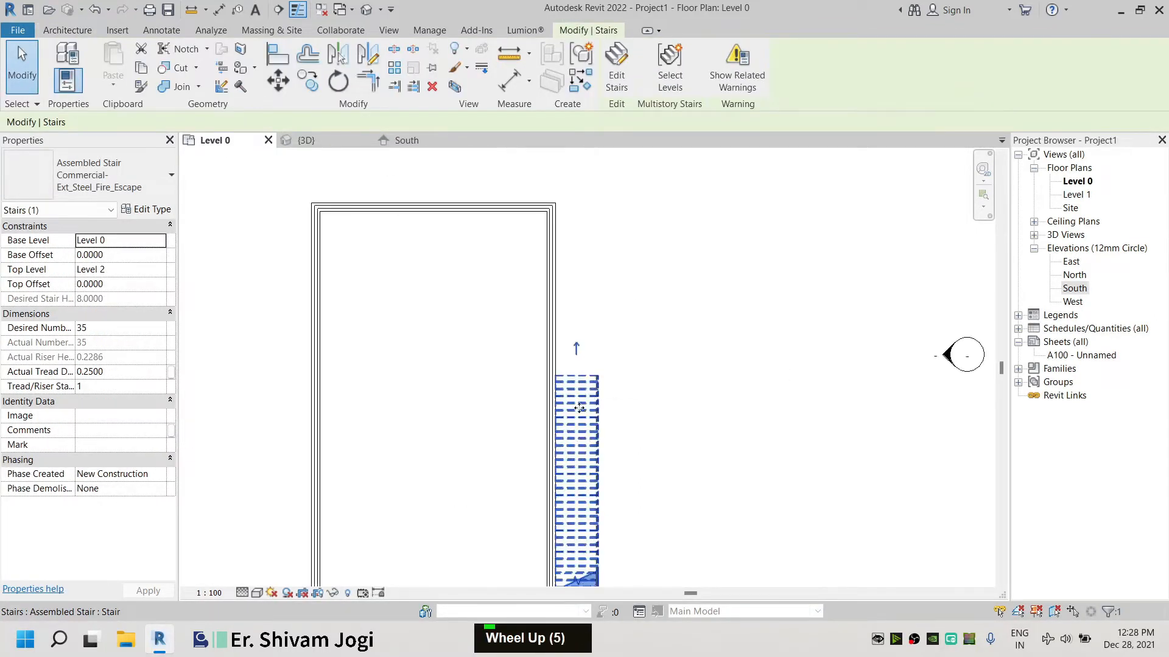
shift+drag(591, 284, 587, 299)
click(752, 319)
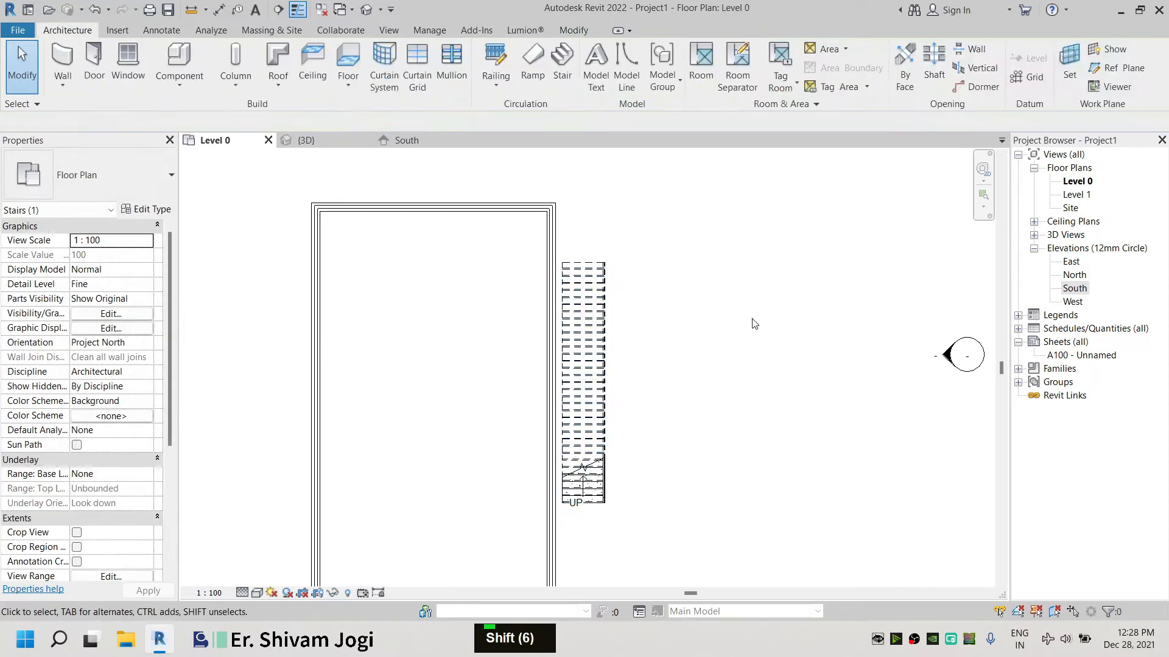
Nudge the stair sideways so it sits against the outer face of the side wall
click(585, 478)
scroll(570, 530, up, 6)
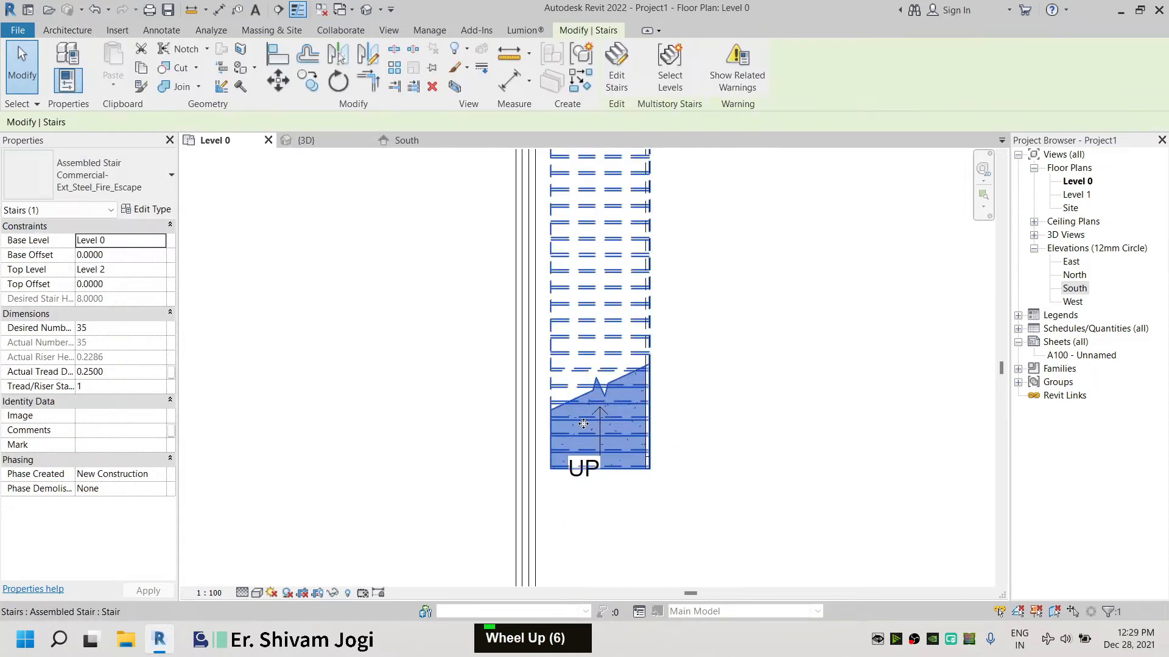
drag(583, 423, 563, 423)
scroll(564, 484, up, 4)
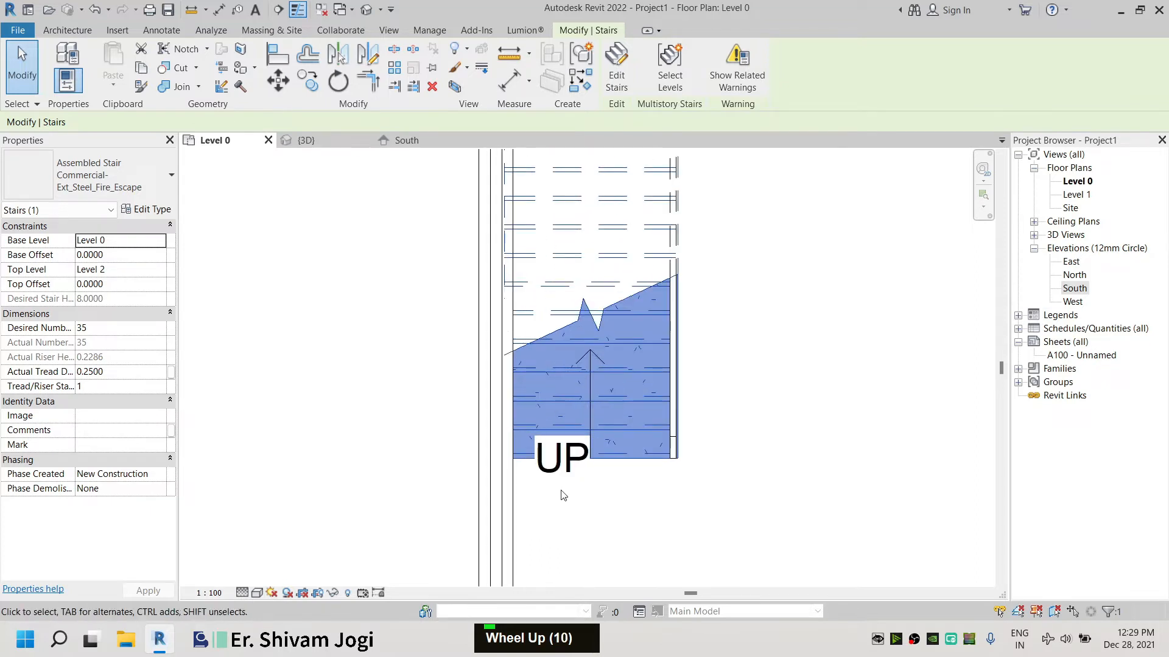
key(Right)
key(Right)
key(Right)
key(Left)
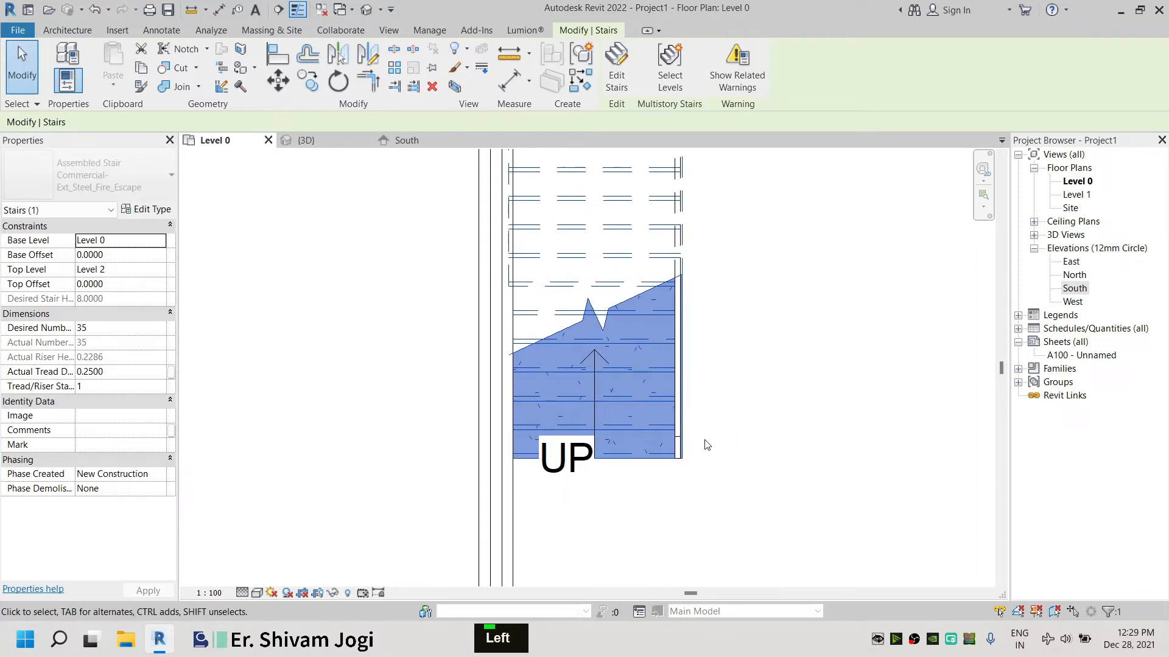
Align the stair's edge with the wall face using the Align tool
drag(604, 287, 738, 353)
click(282, 64)
click(514, 287)
click(642, 291)
scroll(640, 291, down, 7)
scroll(699, 379, down, 1)
middle_drag(698, 381, 652, 480)
click(26, 65)
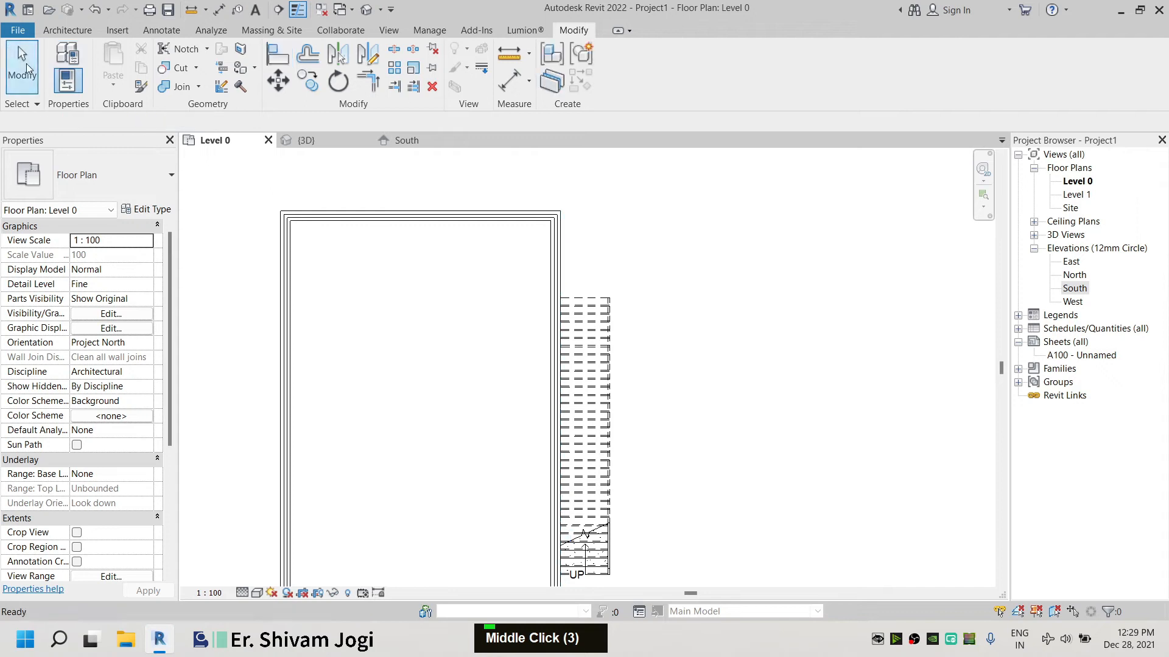
Try setting the top end wall's top constraint to a level in the 3D view
click(350, 147)
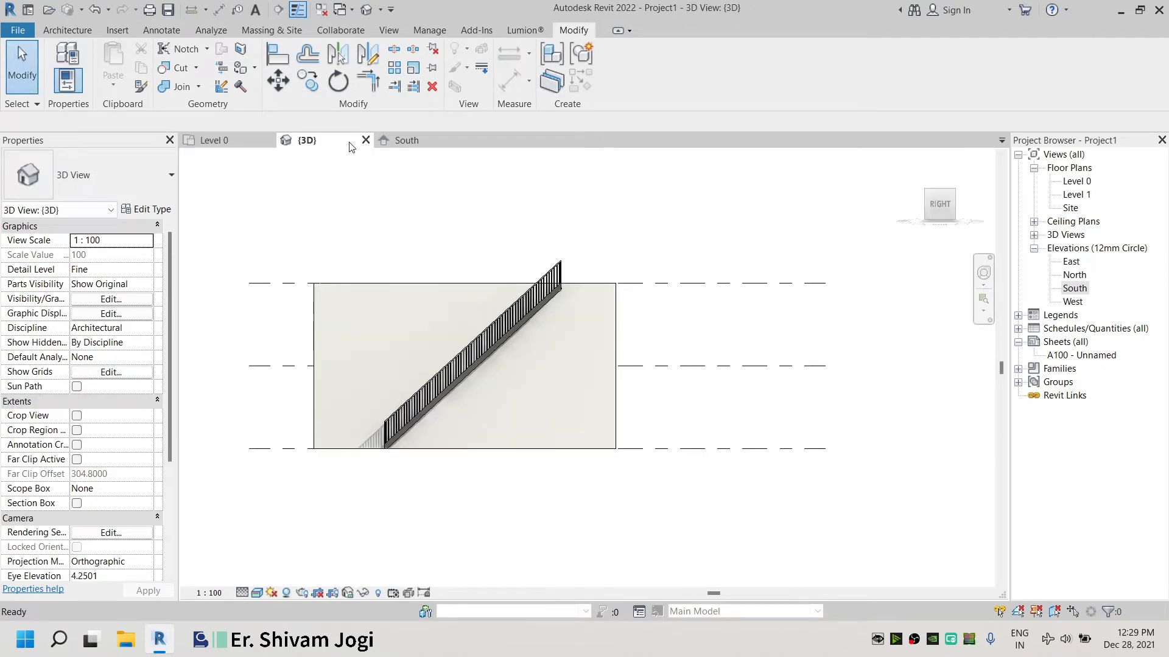
shift+middle_drag(455, 305, 536, 339)
scroll(537, 339, up, 5)
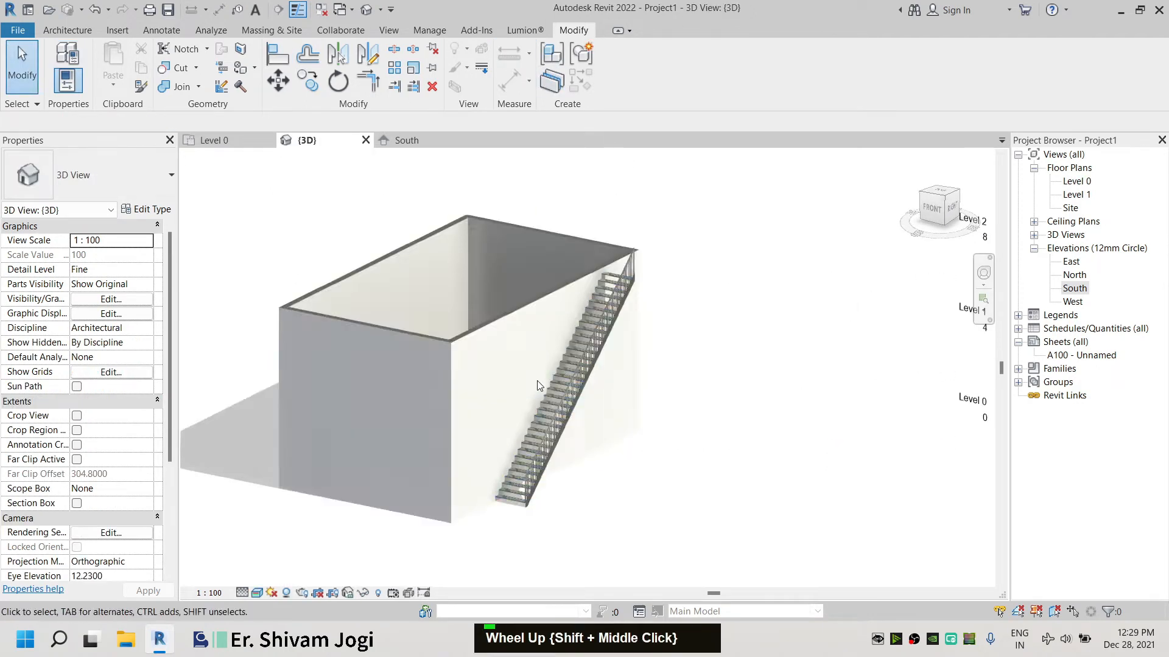
scroll(653, 289, down, 3)
middle_drag(557, 407, 659, 335)
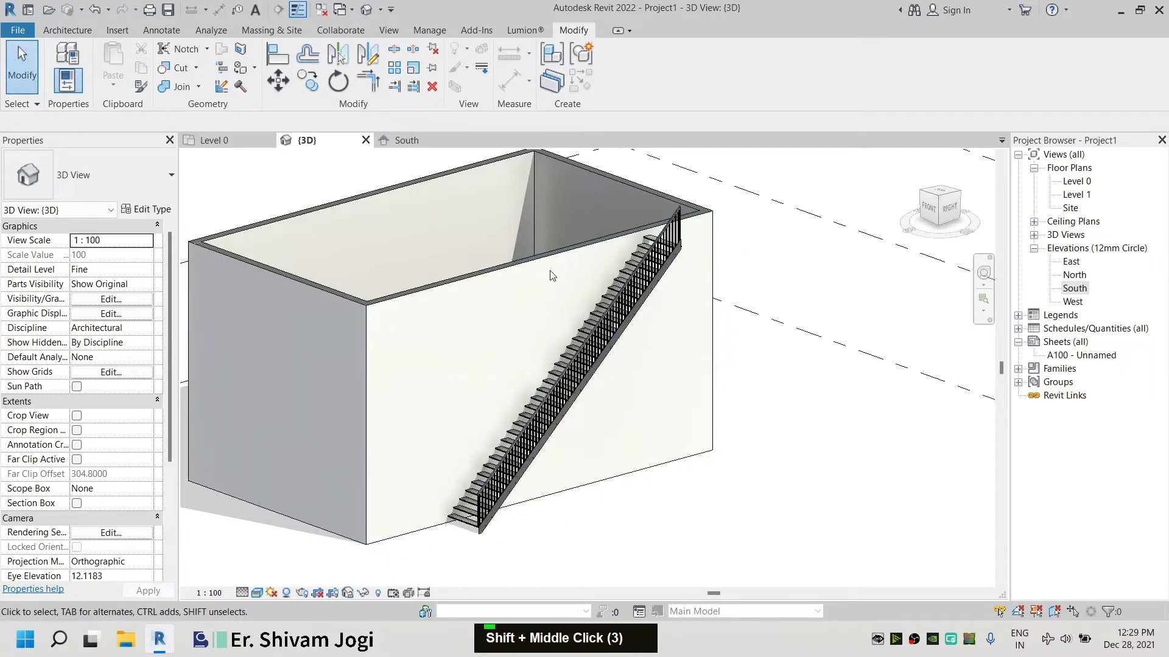
scroll(642, 268, down, 3)
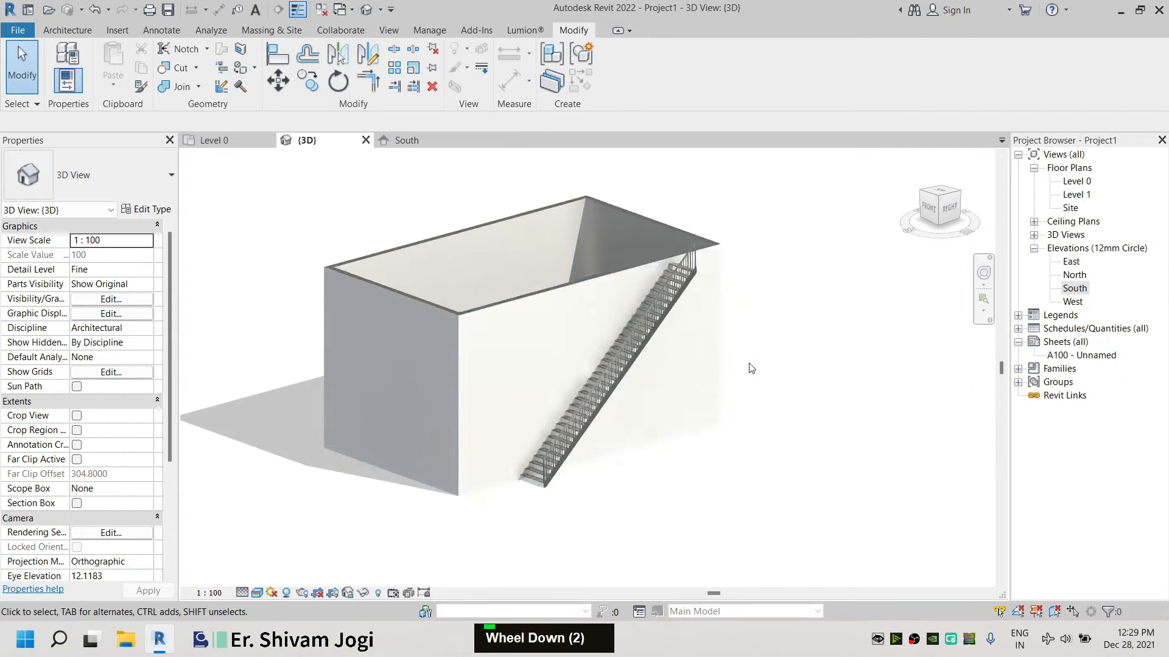
click(680, 250)
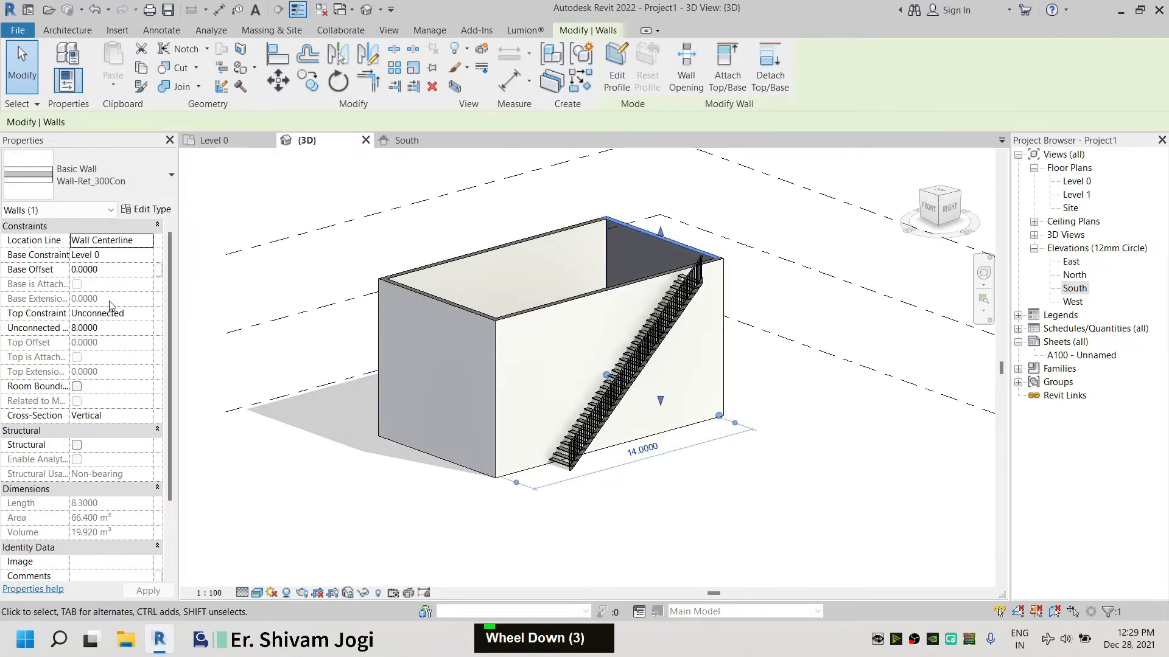
double_click(147, 318)
click(138, 372)
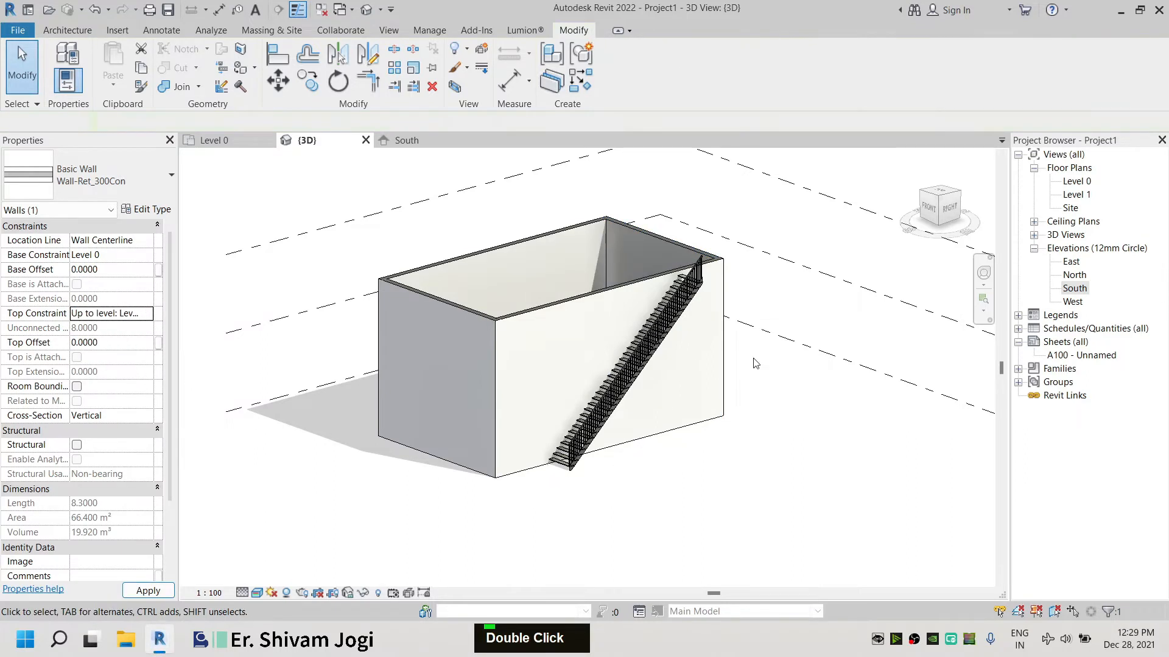
Keep the top end wall unconnected and raise its unconnected height to 11
click(680, 249)
click(147, 313)
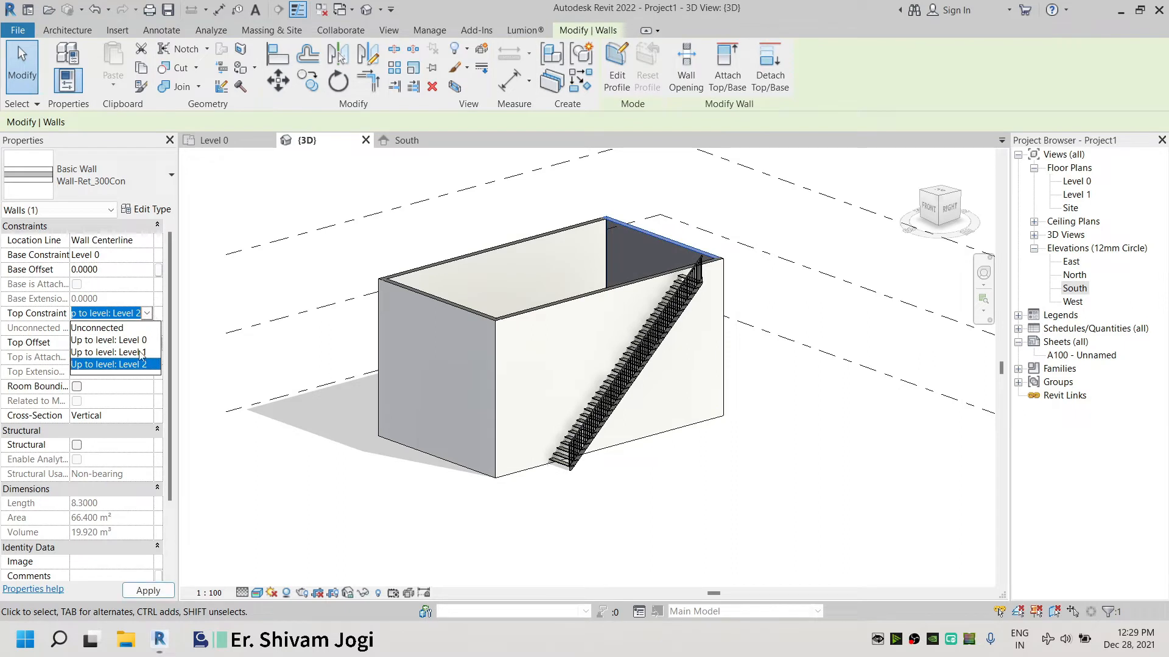
click(132, 328)
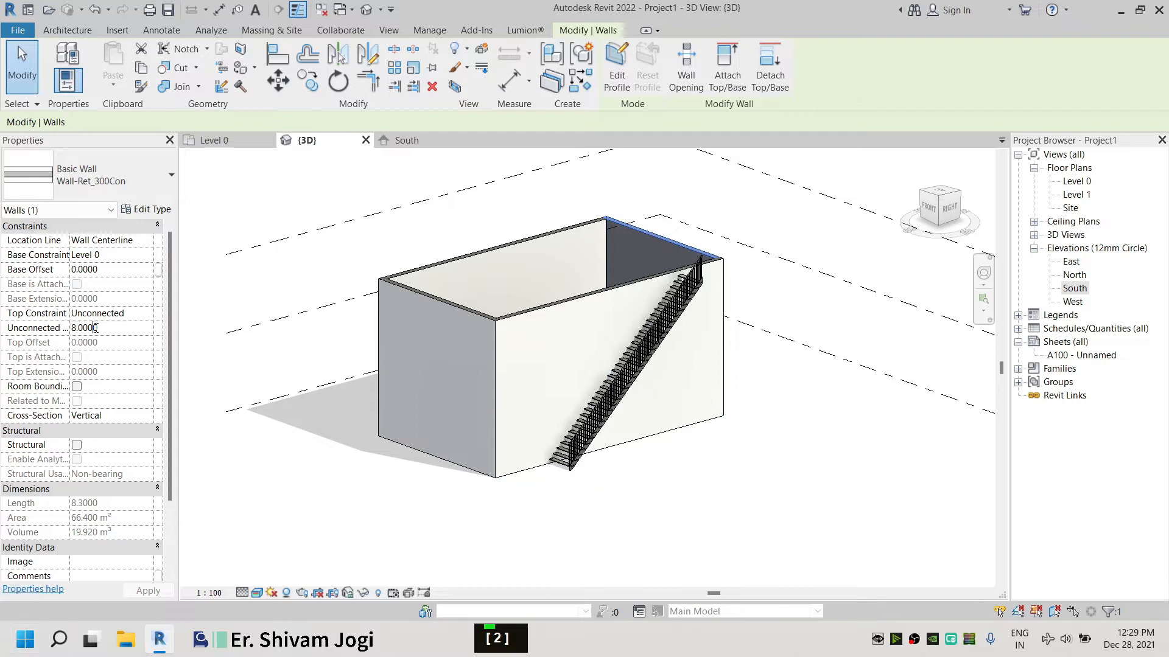
double_click(46, 329)
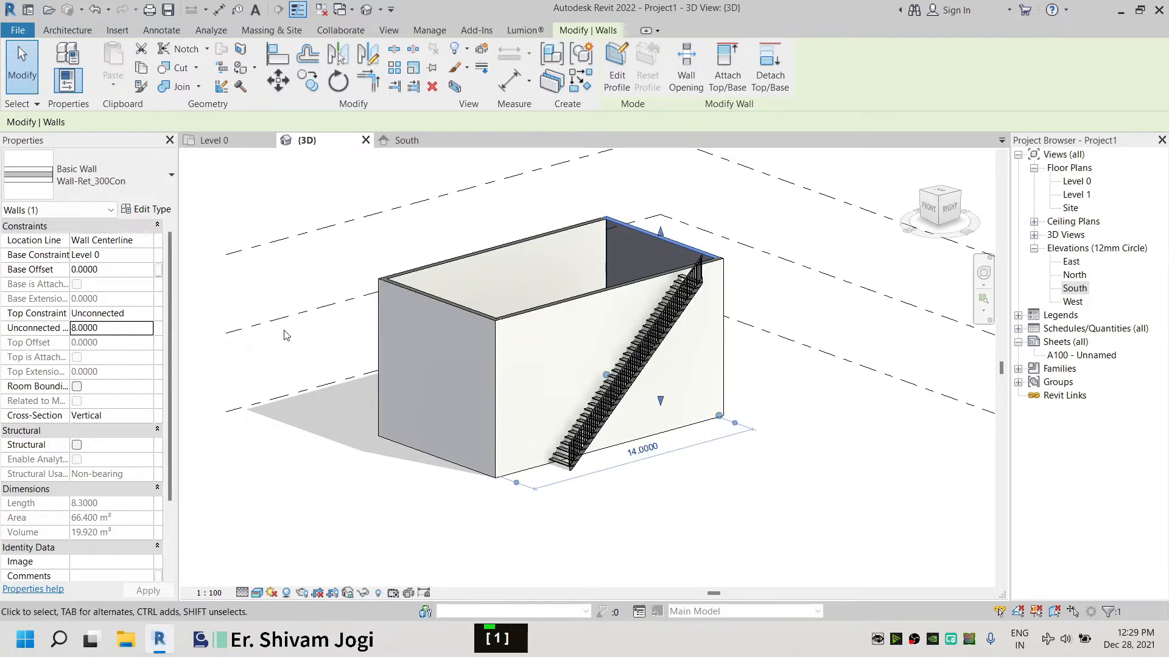
double_click(116, 327)
text(11)
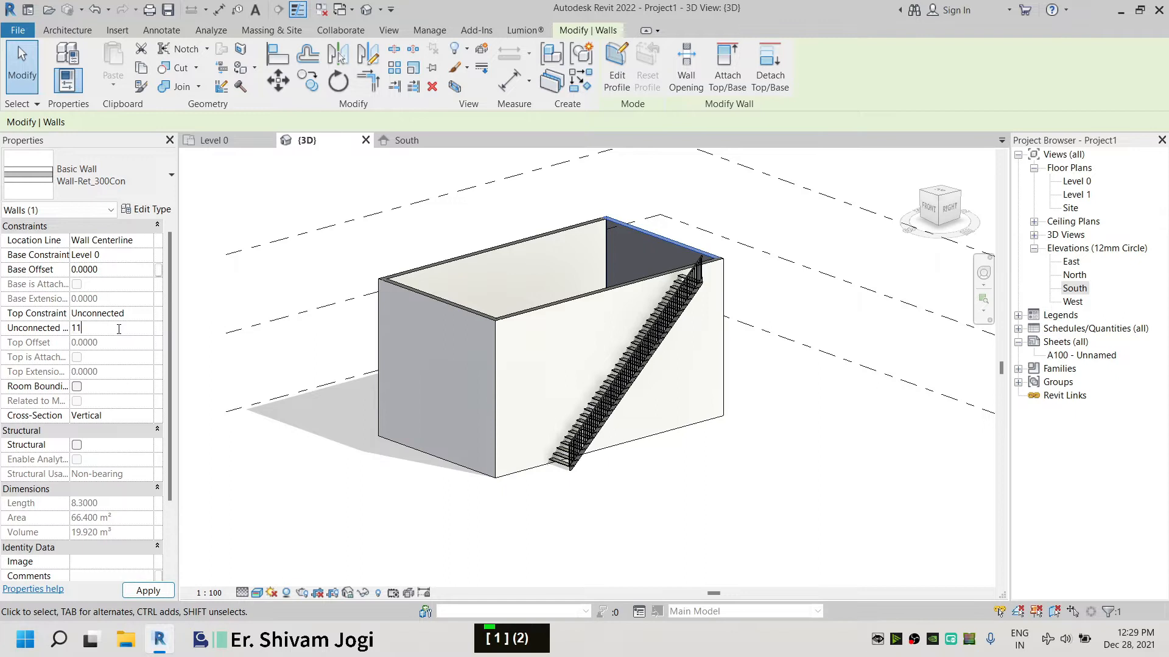
key(Return)
click(328, 510)
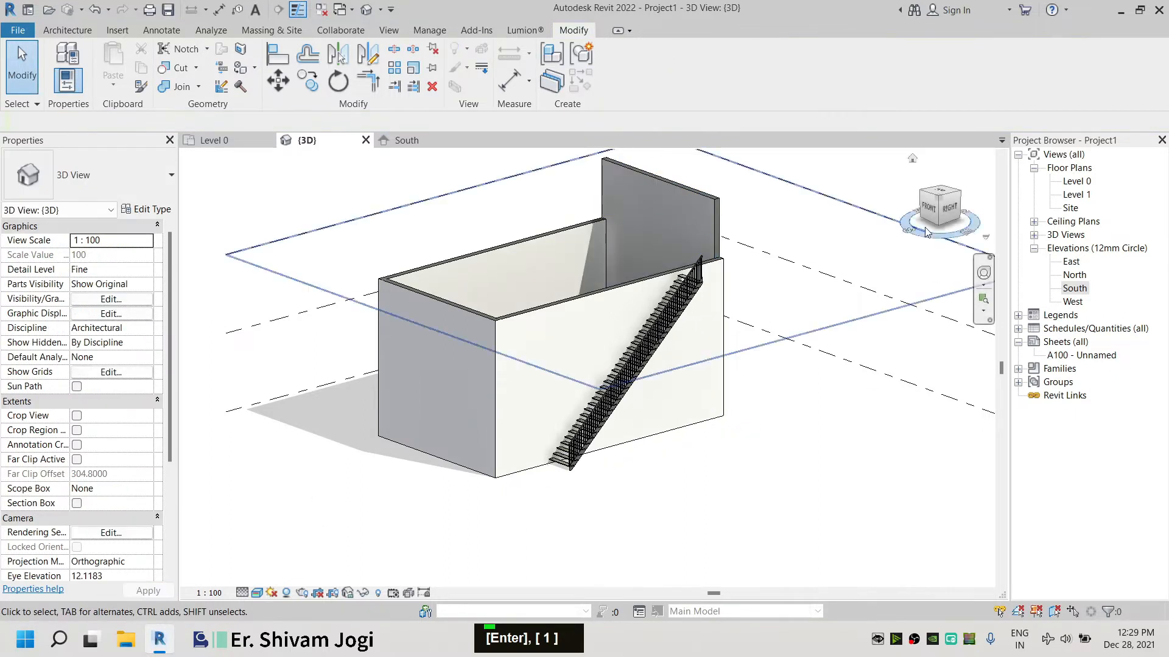
Inspect the raised end wall and its corner with the side wall in the Level 0 plan
scroll(638, 290, up, 4)
click(638, 290)
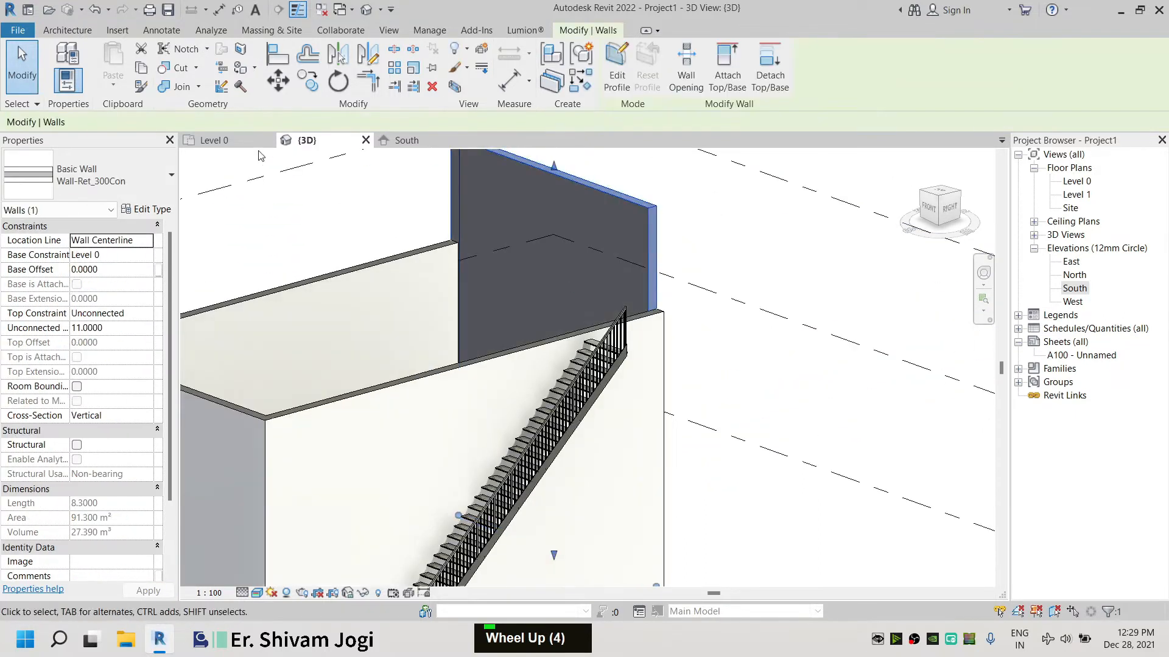
click(213, 140)
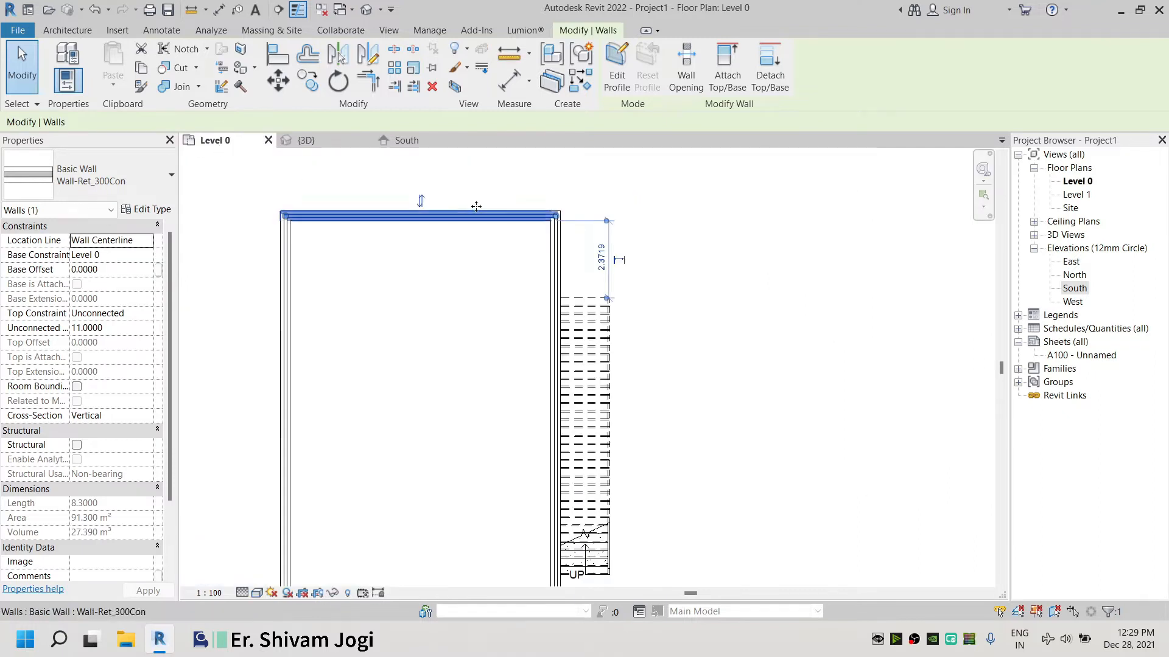
scroll(567, 267, up, 10)
drag(563, 267, 575, 266)
click(792, 268)
scroll(892, 289, down, 4)
middle_drag(342, 309, 880, 358)
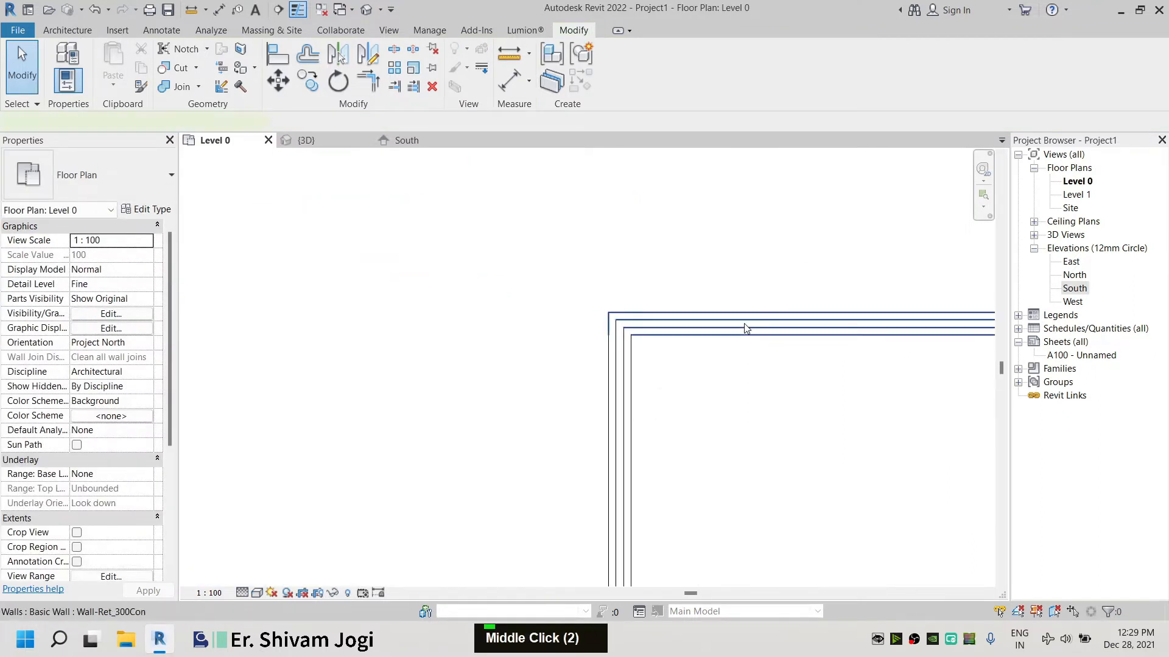
scroll(653, 325, up, 5)
click(603, 324)
click(602, 241)
click(311, 140)
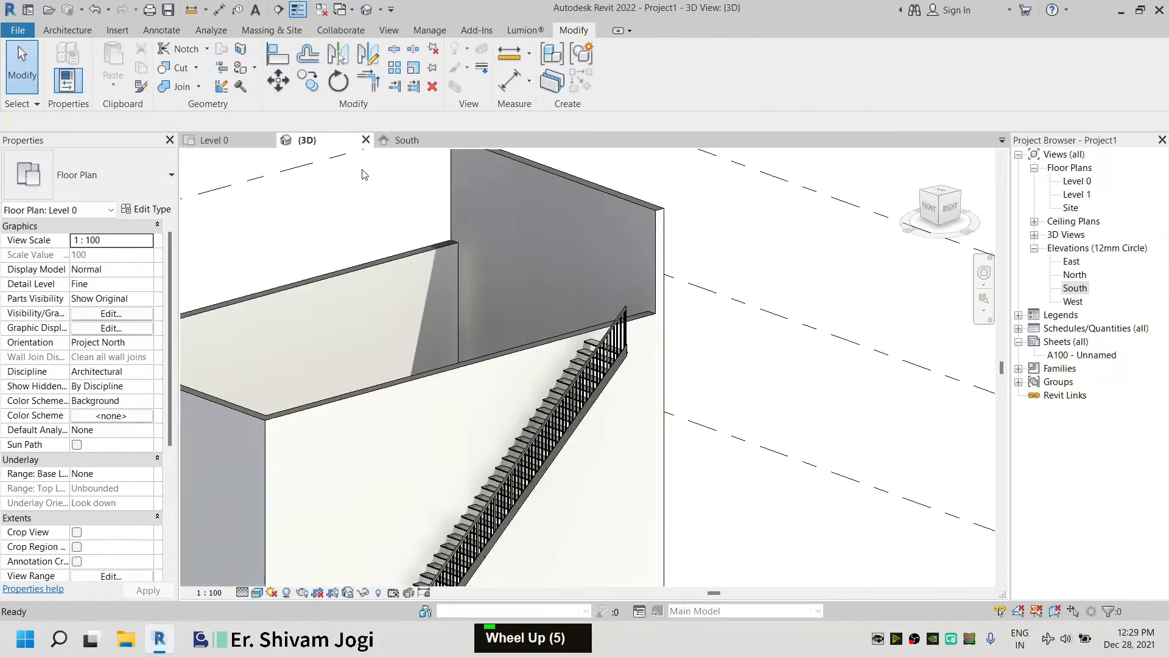
shift+middle_drag(501, 228, 466, 217)
scroll(645, 305, down, 2)
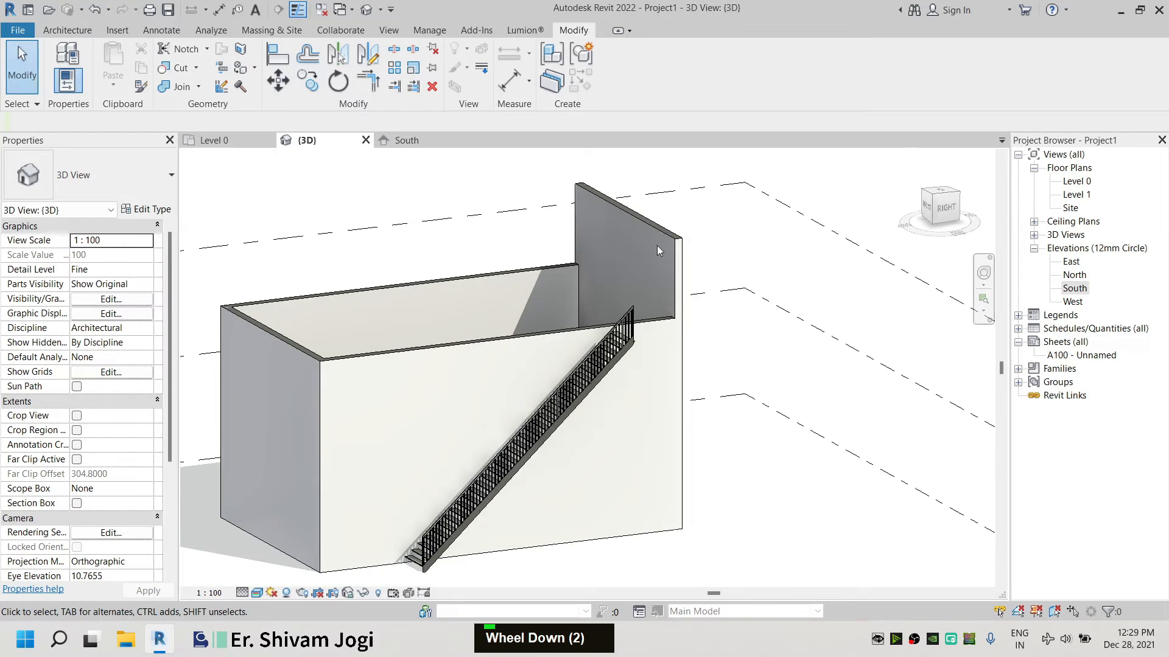
shift+middle_drag(376, 301, 744, 297)
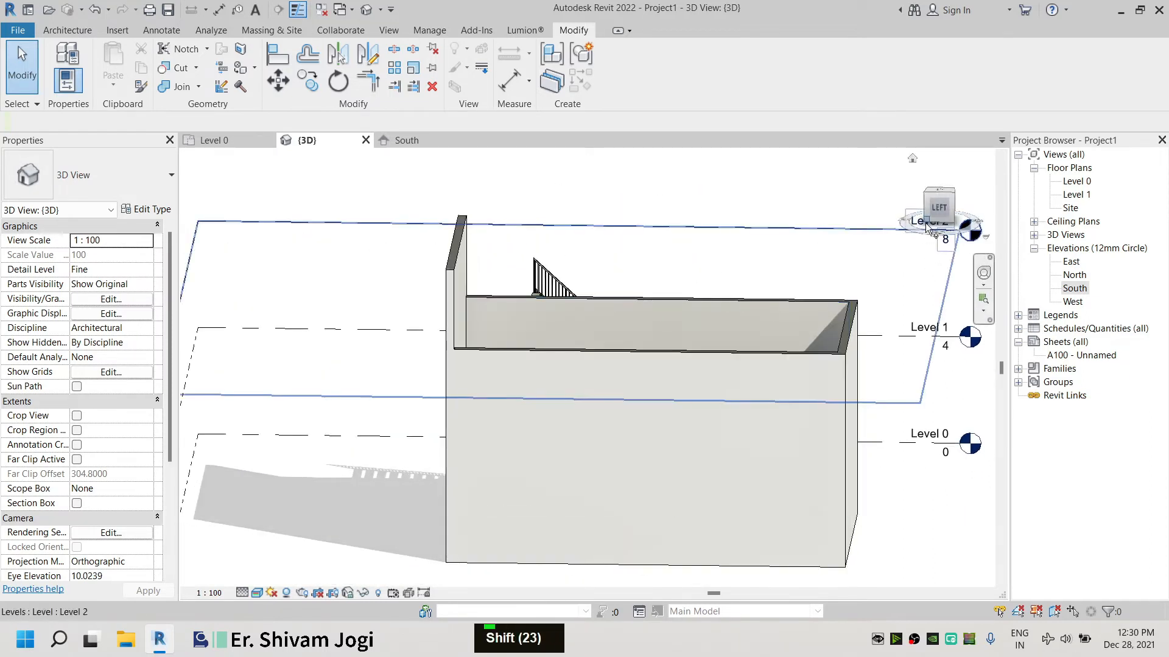
double_click(636, 359)
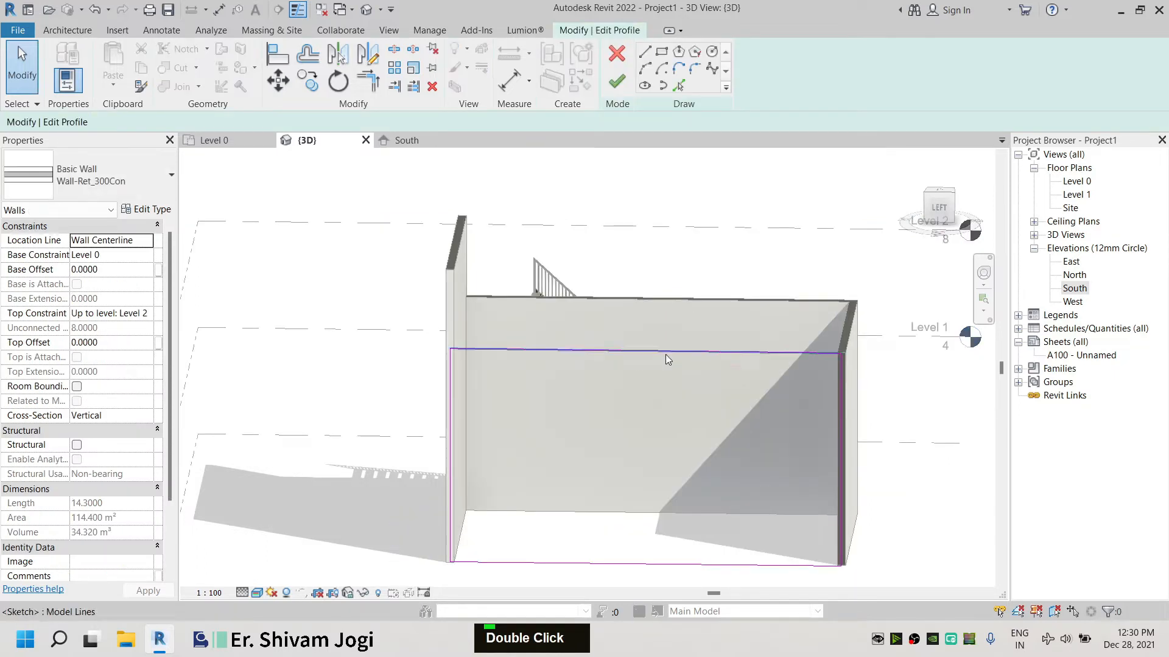
click(939, 205)
scroll(678, 397, up, 3)
scroll(675, 392, up, 3)
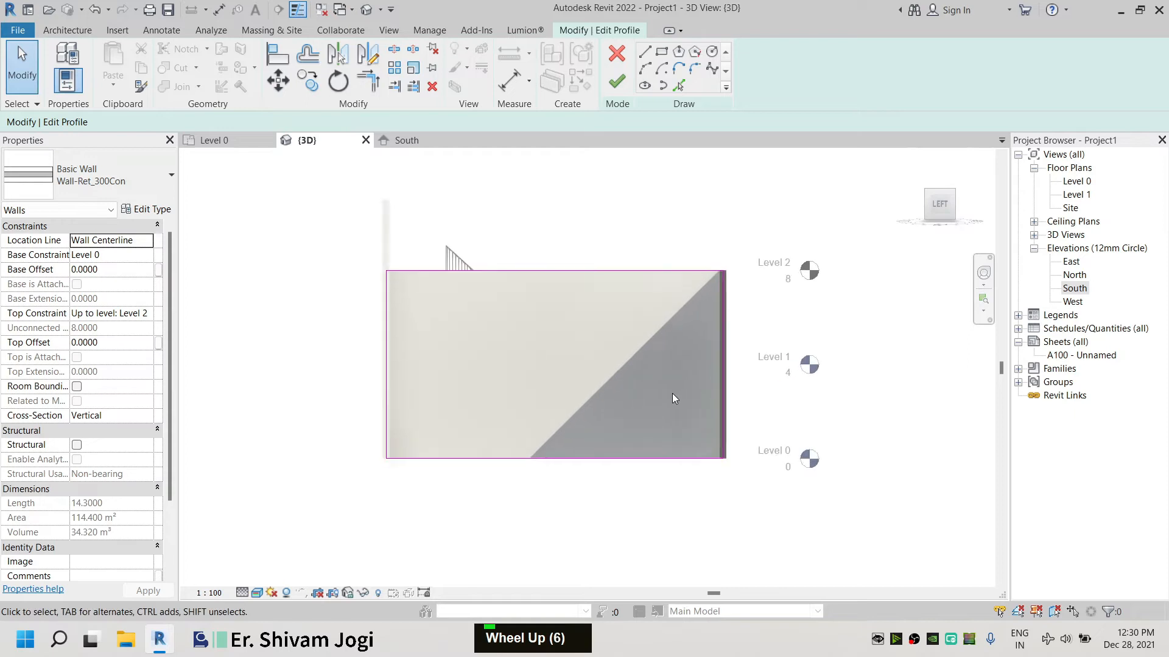
double_click(617, 81)
Edit the stair-side wall's profile and sketch a line from the wall top down along the stair railing
click(966, 203)
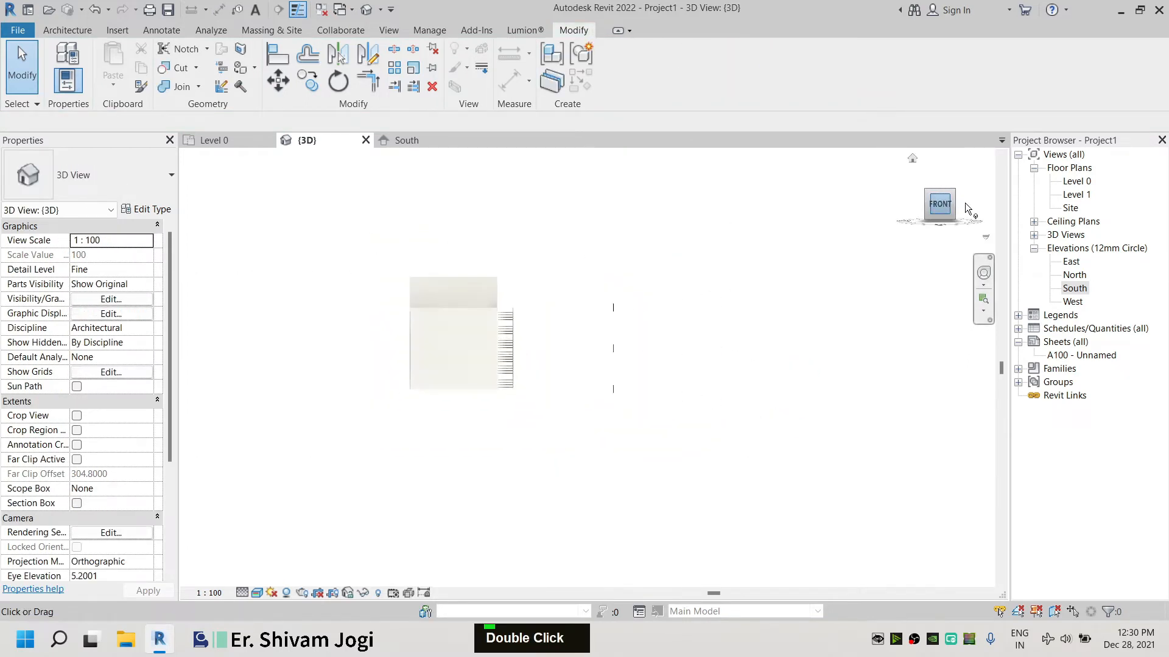
click(965, 202)
double_click(521, 344)
scroll(523, 348, up, 7)
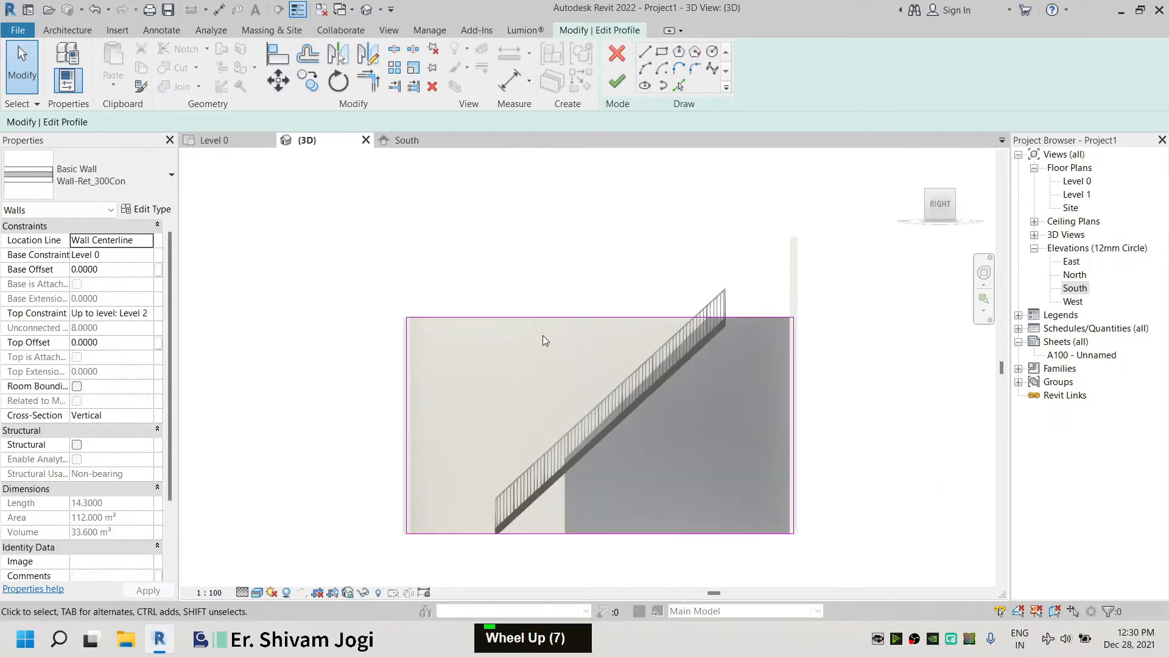
click(647, 54)
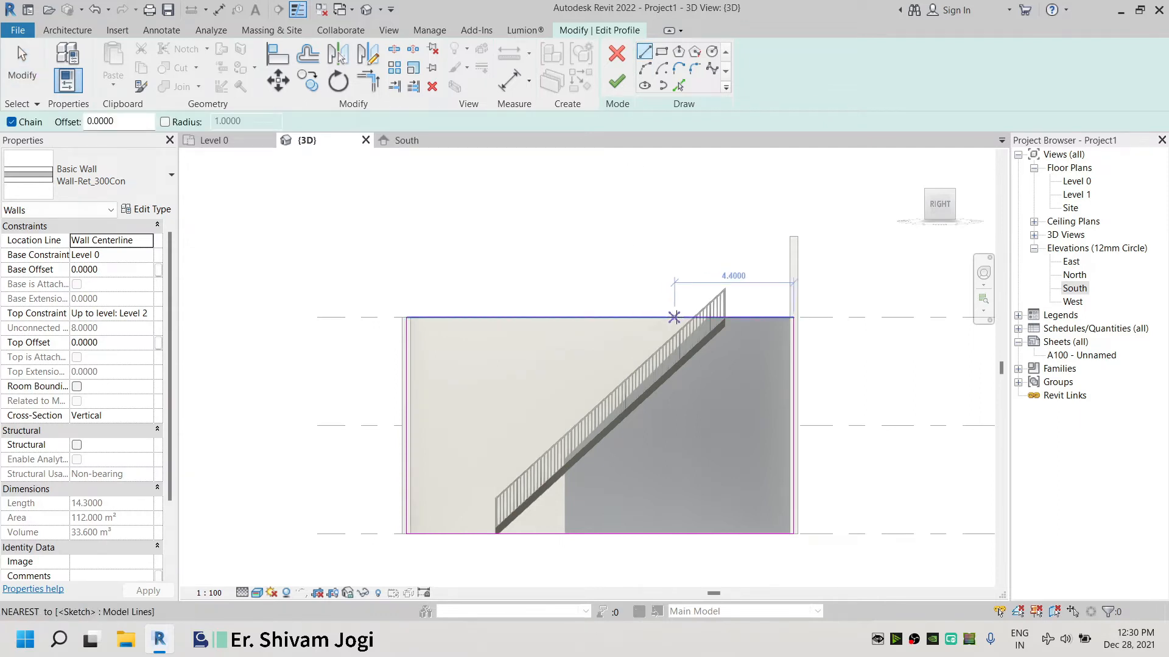
scroll(674, 317, up, 20)
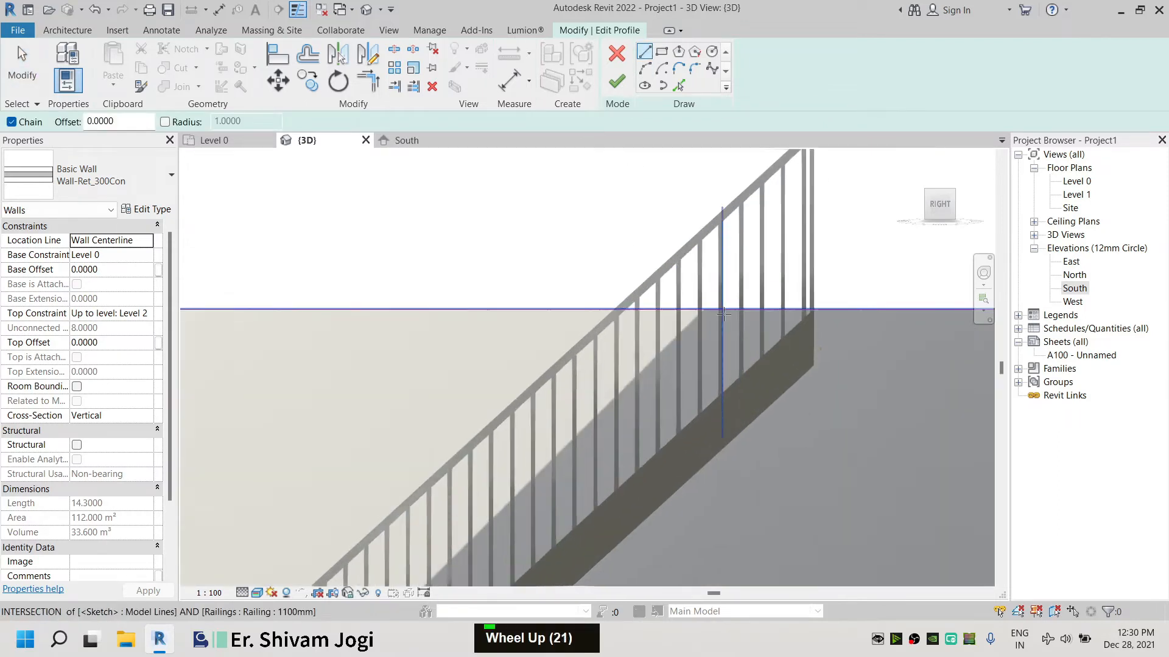
click(730, 309)
scroll(430, 282, down, 2)
scroll(318, 435, up, 2)
middle_drag(319, 436, 532, 284)
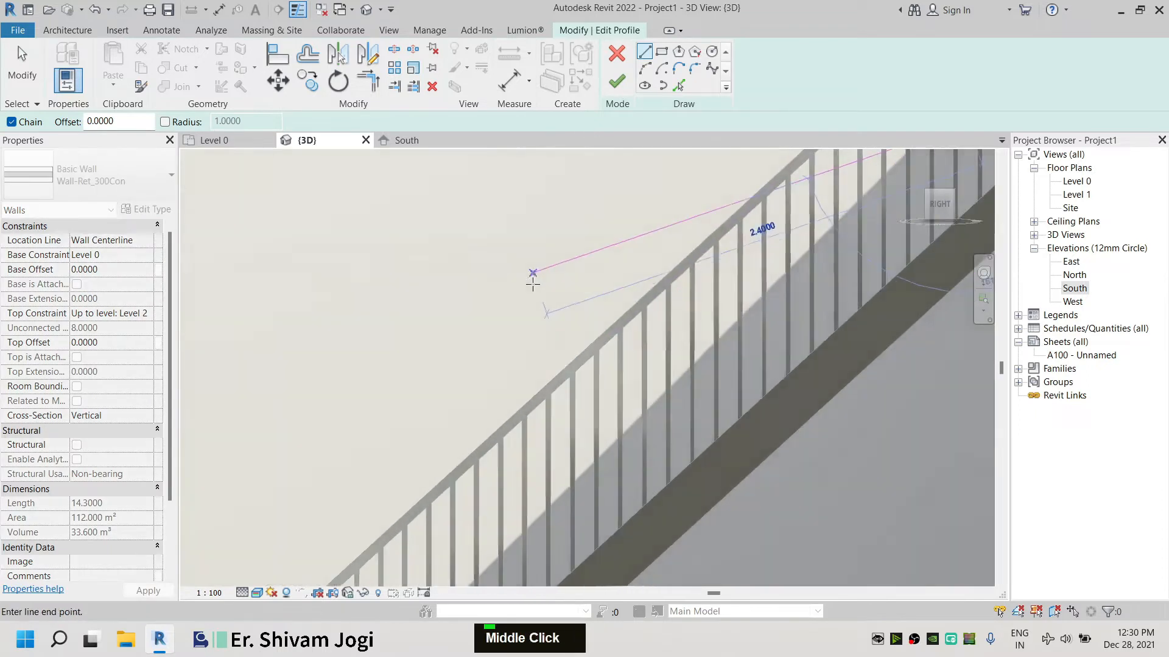
scroll(394, 436, down, 5)
middle_drag(414, 480, 547, 397)
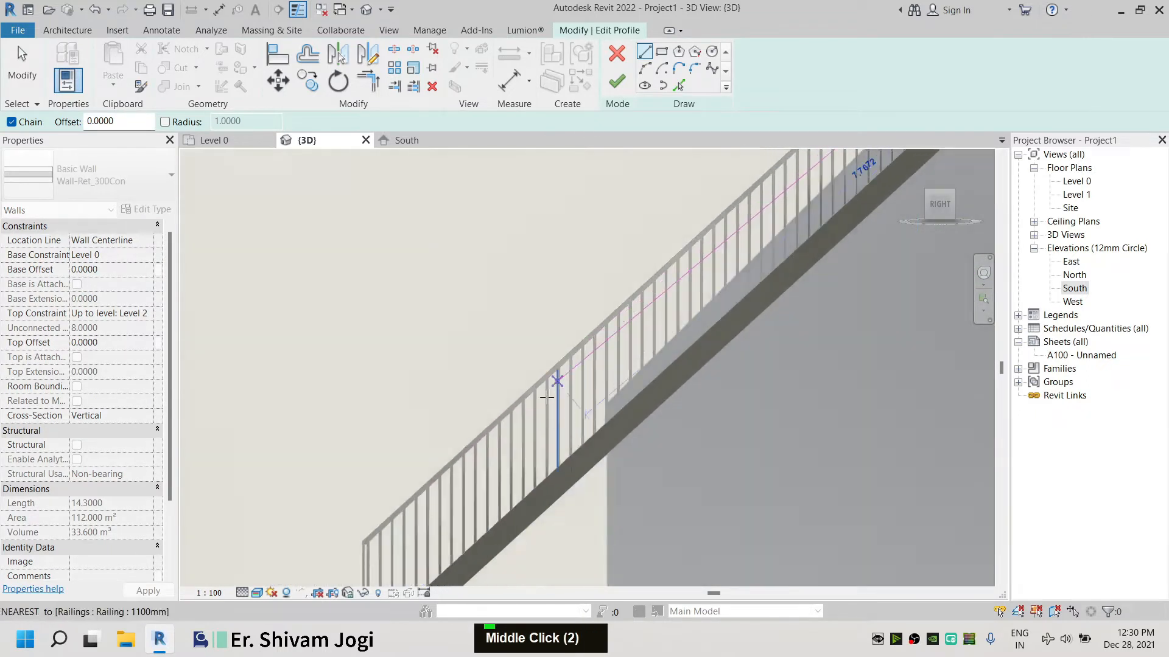
scroll(406, 521, down, 3)
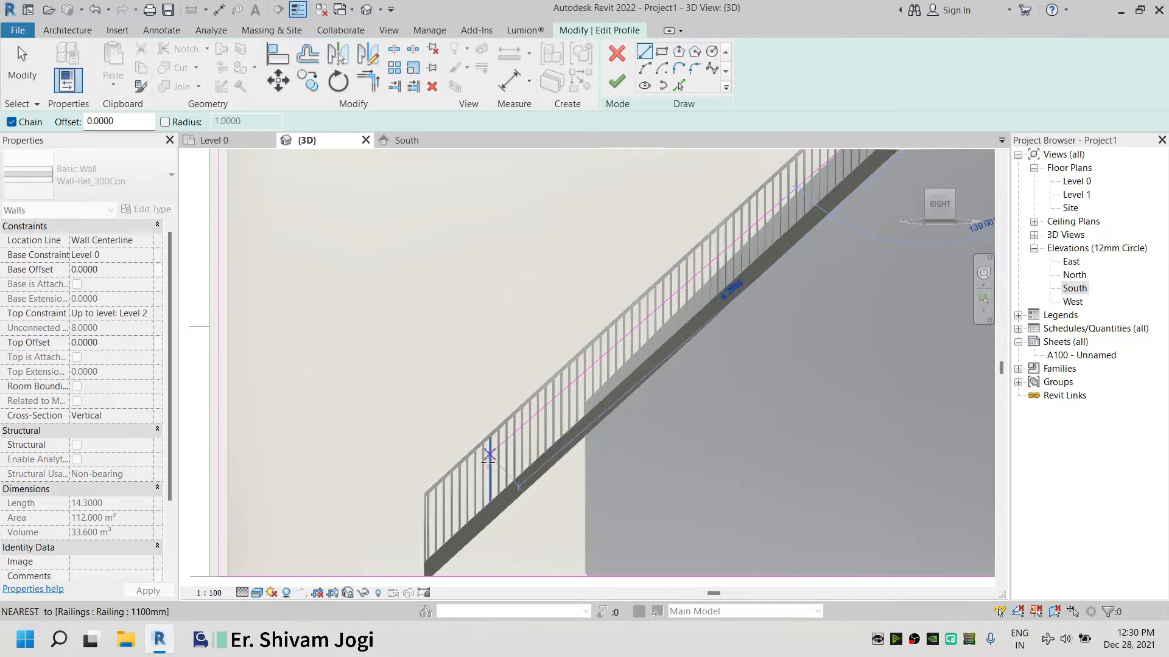
scroll(487, 463, up, 5)
click(494, 444)
Continue the profile sketch with a horizontal line to the wall's end edge
scroll(479, 453, down, 5)
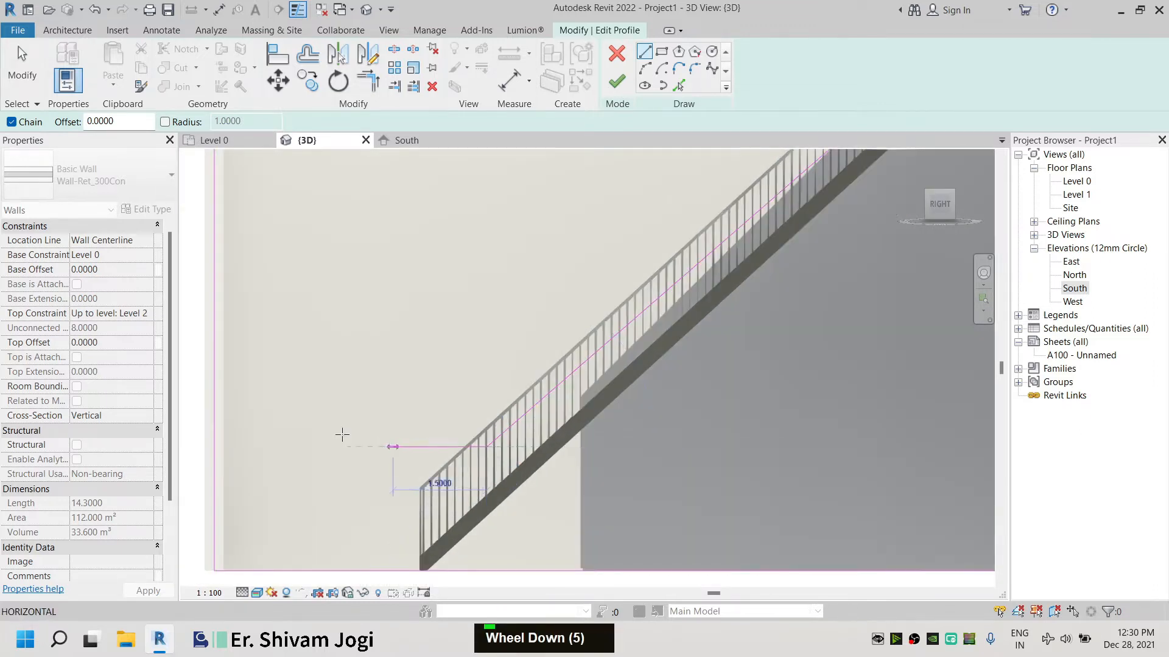
middle_drag(304, 436, 464, 417)
click(374, 429)
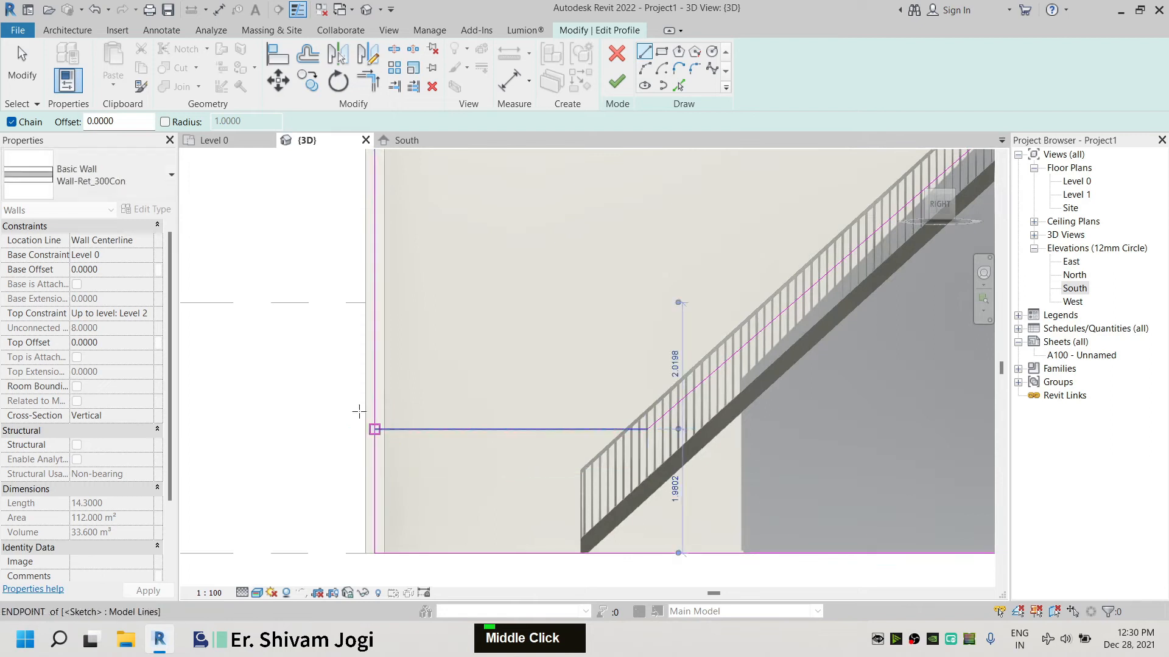
key(Escape)
key(Escape)
Set the horizontal sketch line's height above the wall base to 2
scroll(338, 302, down, 2)
middle_drag(572, 289, 572, 433)
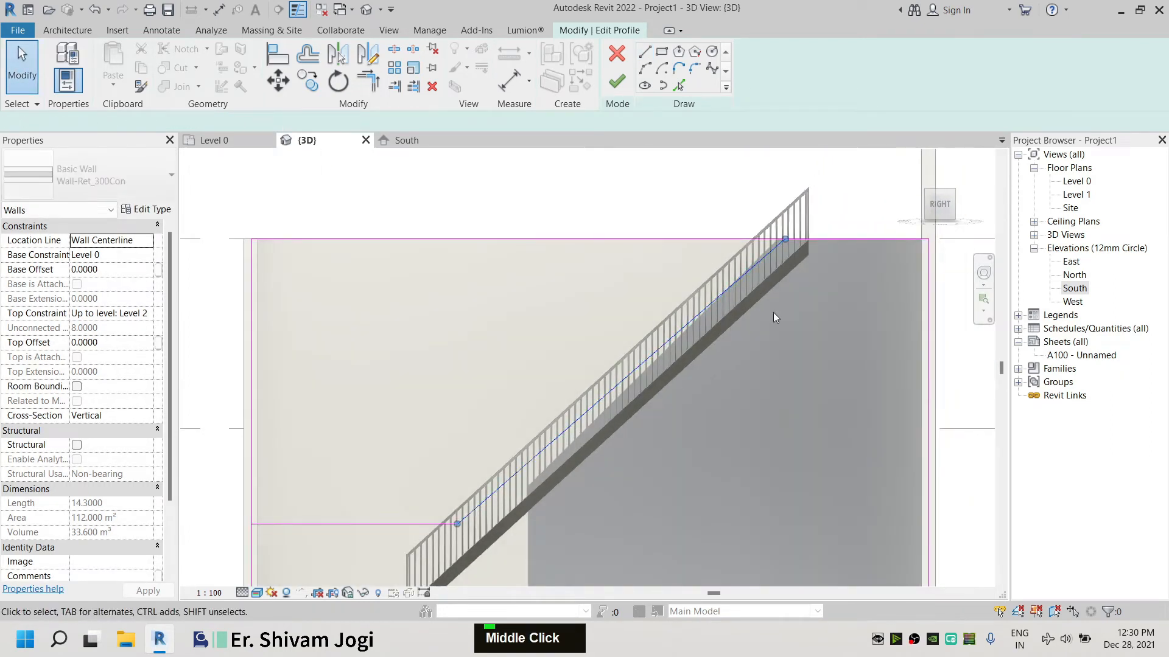
scroll(773, 312, up, 4)
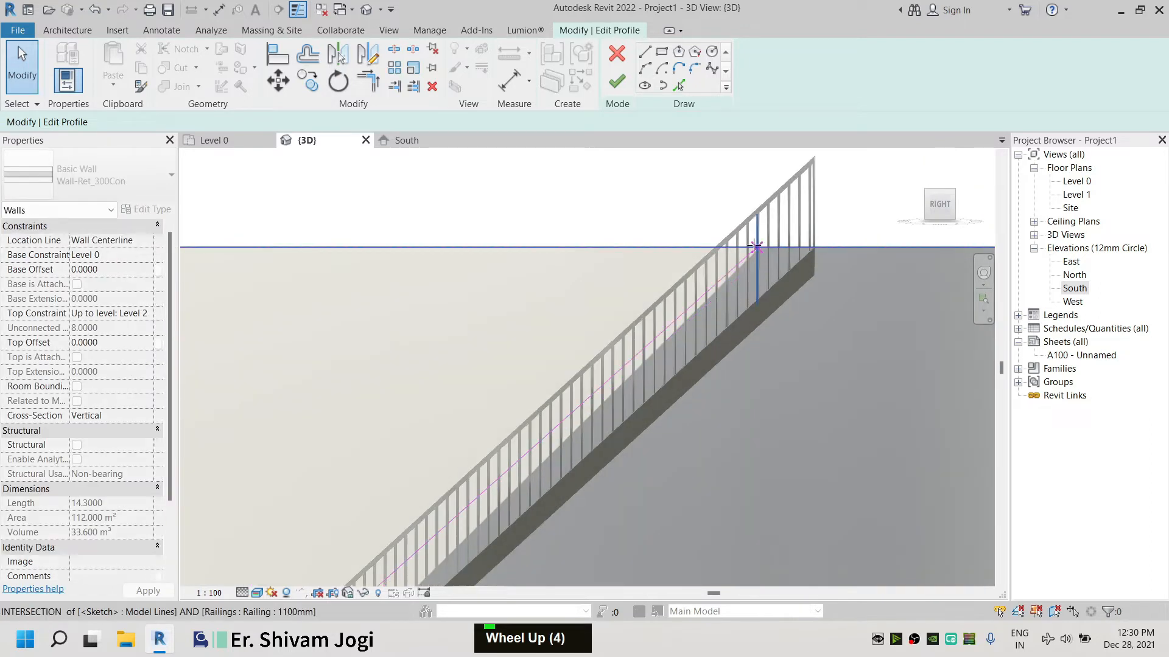
scroll(723, 184, down, 3)
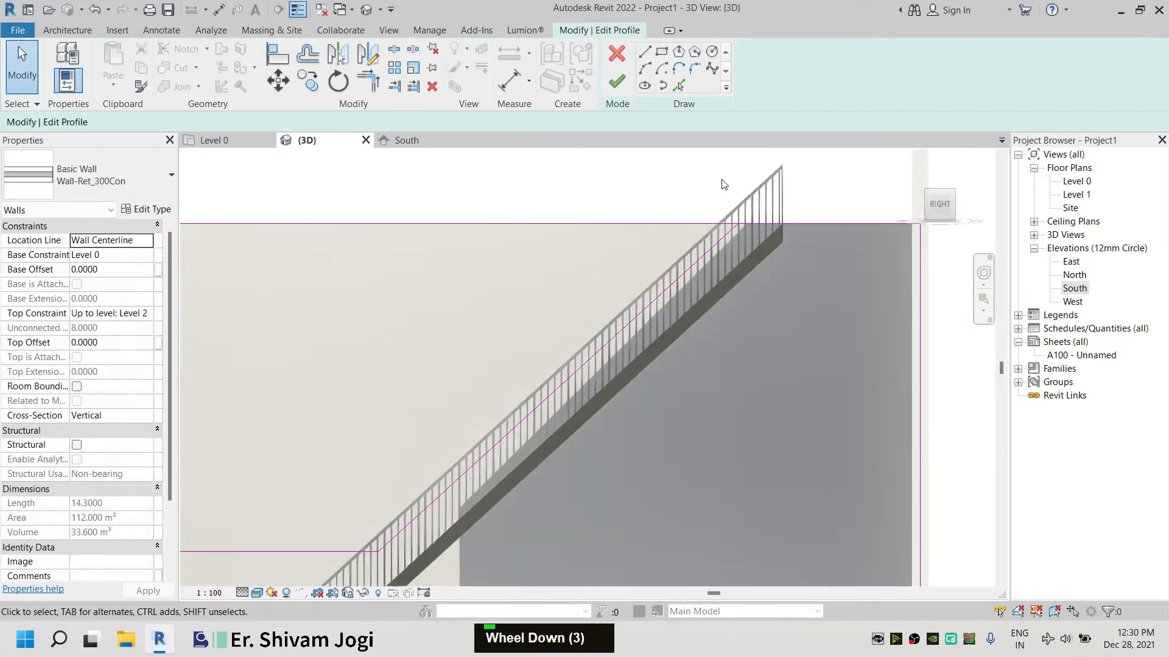
scroll(724, 184, down, 1)
middle_drag(378, 236, 560, 204)
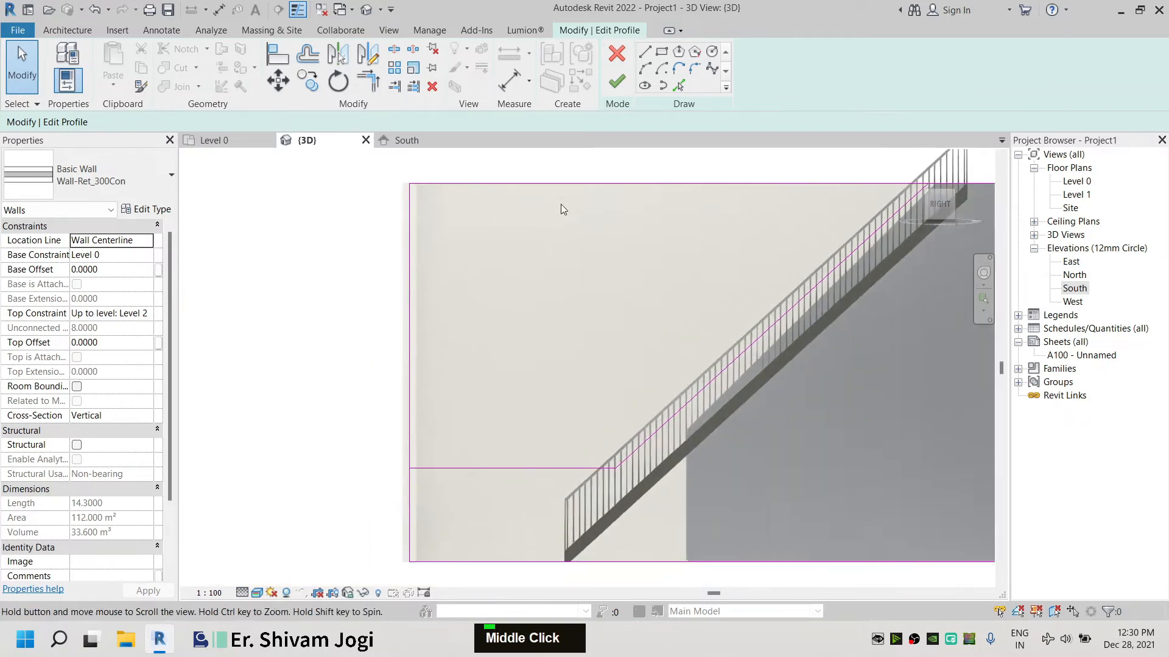
click(450, 469)
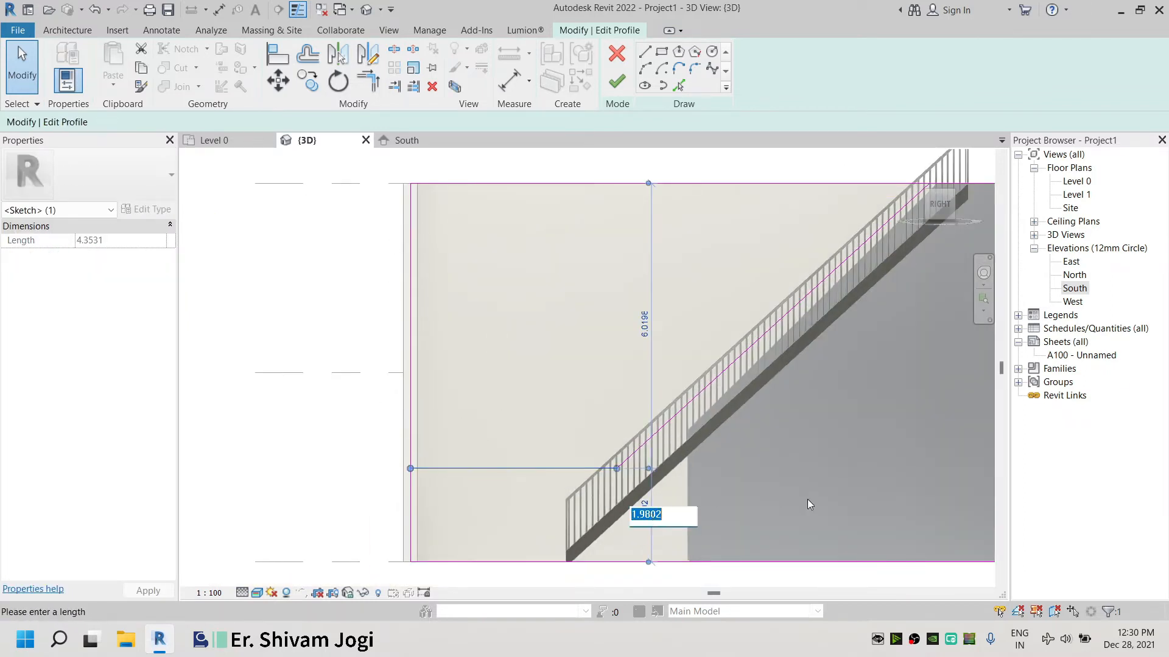
text(2)
key(Return)
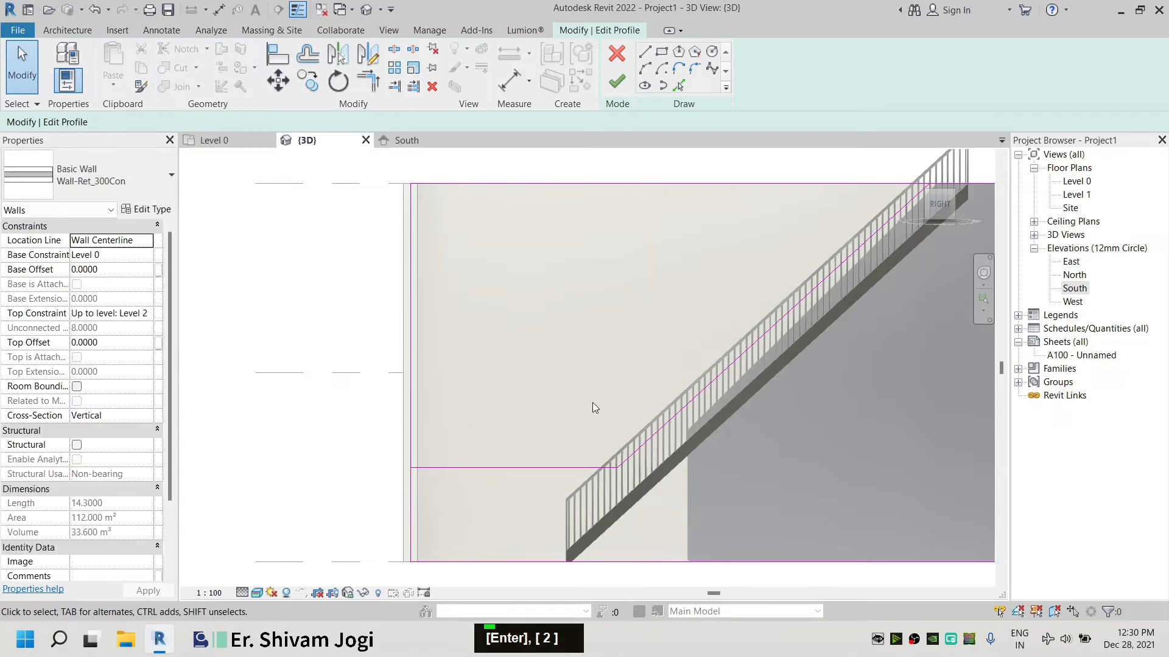
click(446, 468)
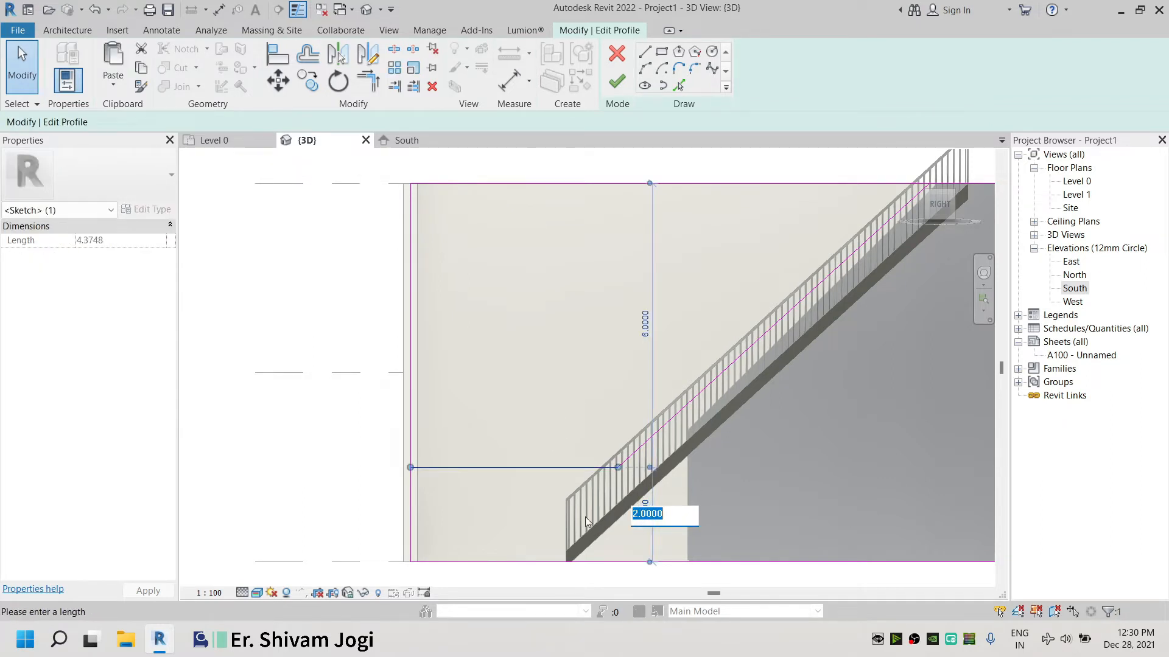
Trim the profile sketch lines at the corner and try to finish the wall profile edit
click(506, 487)
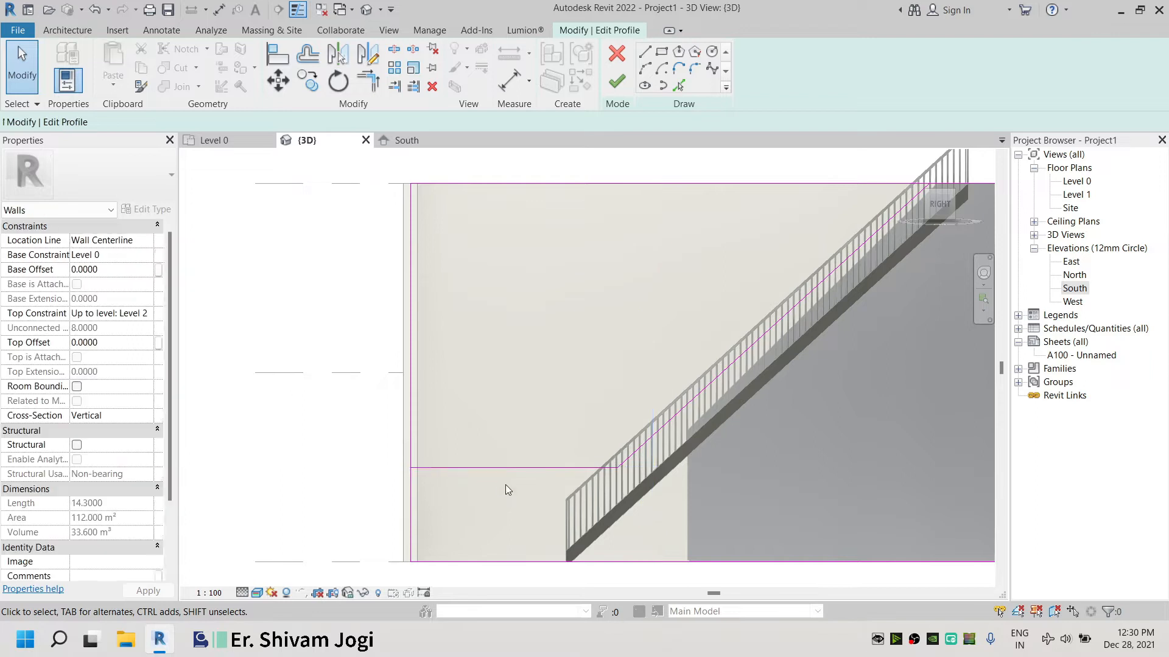
click(495, 467)
click(327, 335)
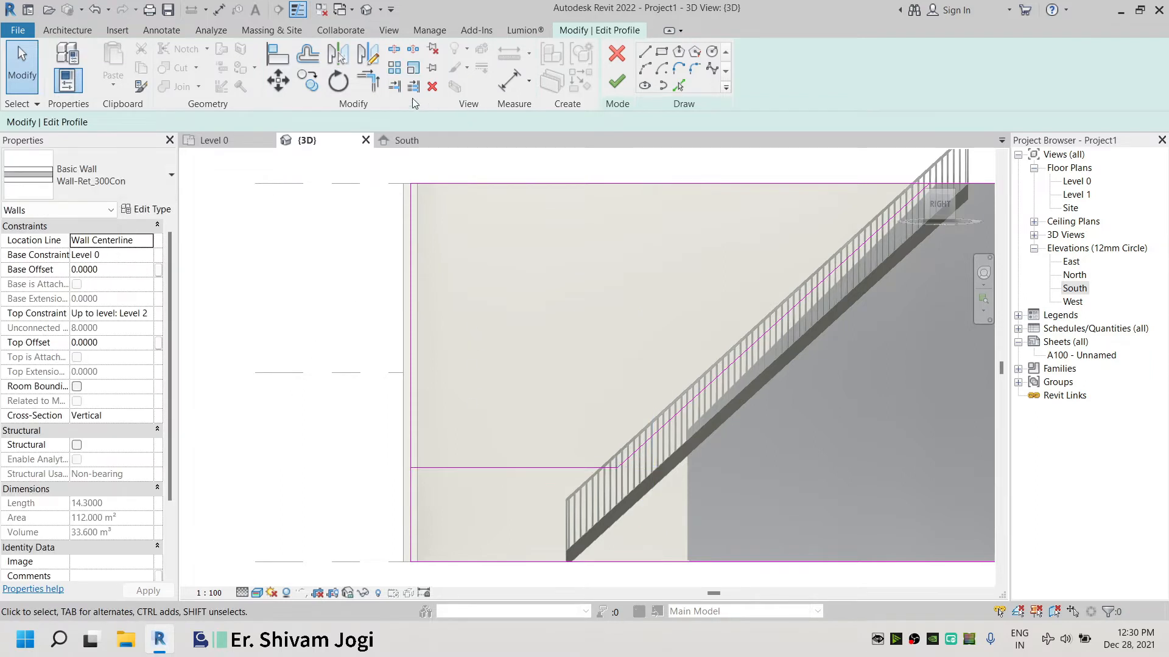
click(956, 182)
click(835, 268)
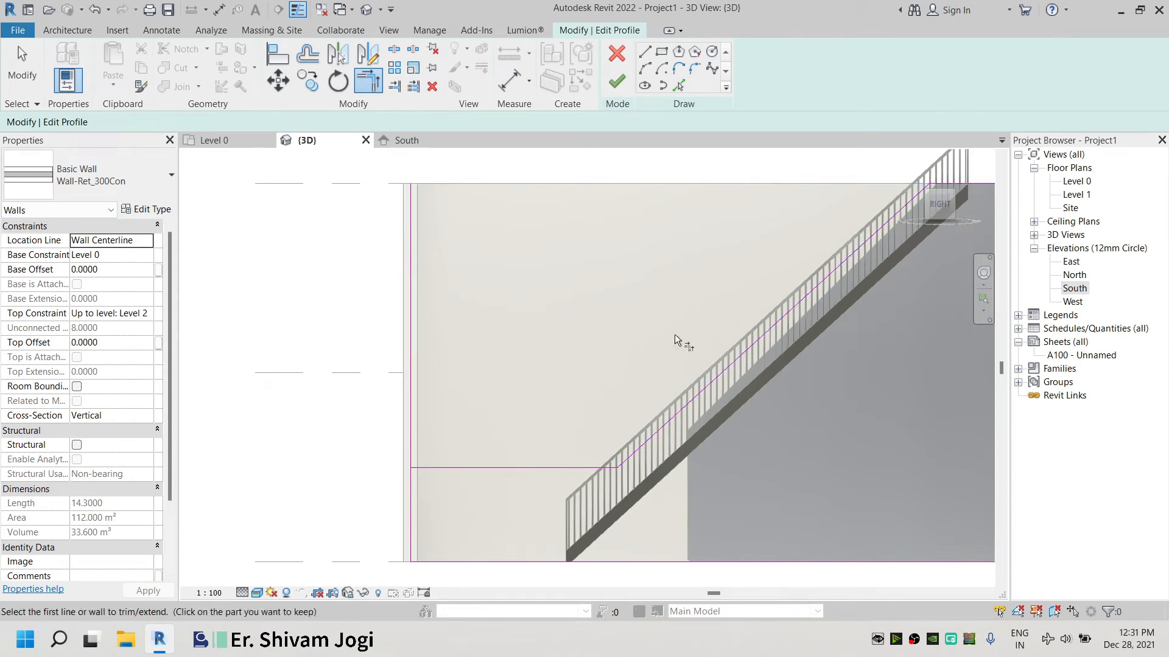
click(409, 528)
click(449, 479)
click(617, 81)
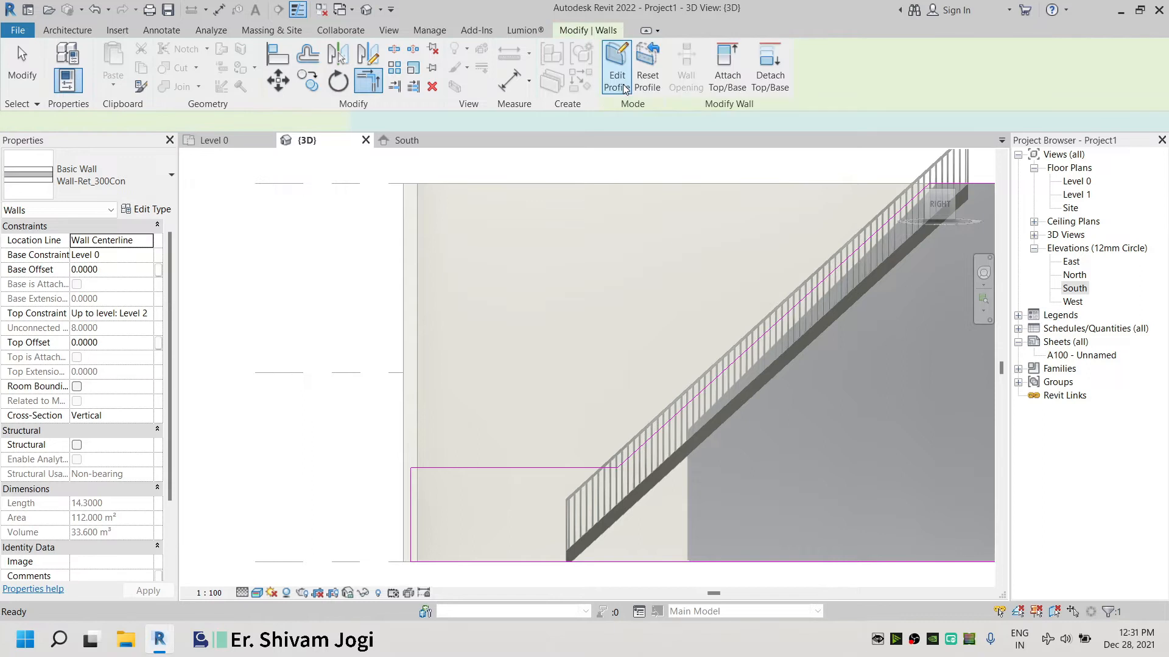
Reopen the stair-side wall's profile in a side view and pick the stair railing and landing edges as sketch lines
click(298, 259)
scroll(299, 259, down, 2)
shift+middle_drag(299, 259, 342, 351)
scroll(565, 285, up, 1)
middle_drag(548, 297, 479, 415)
scroll(479, 420, up, 1)
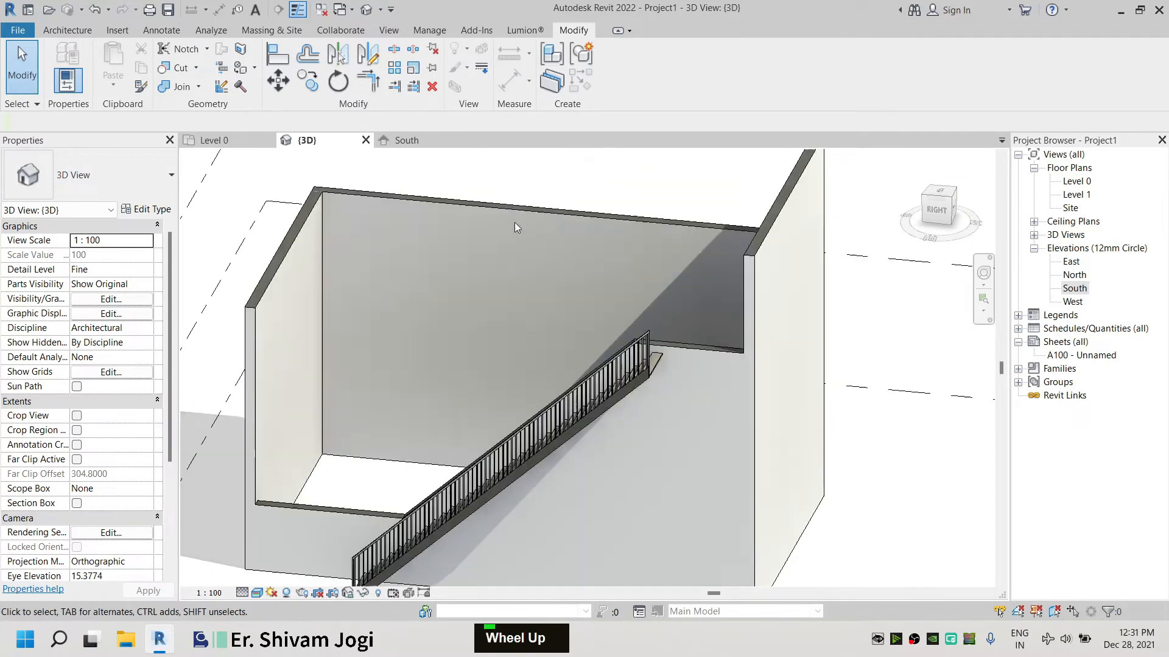
double_click(517, 220)
click(936, 213)
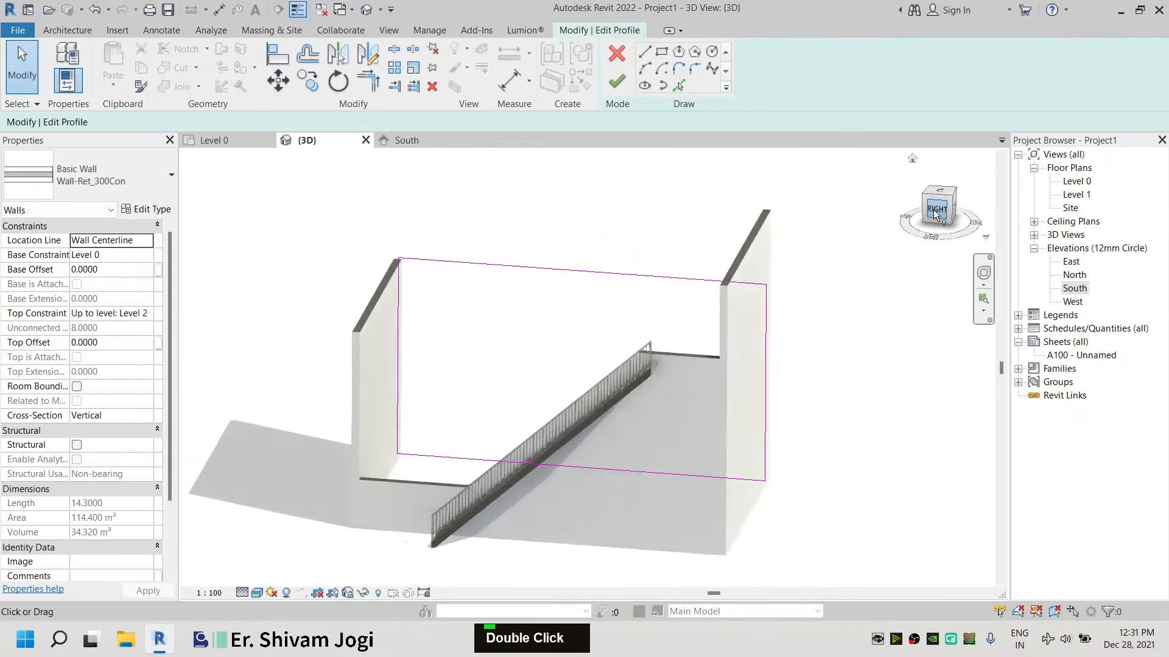
click(917, 205)
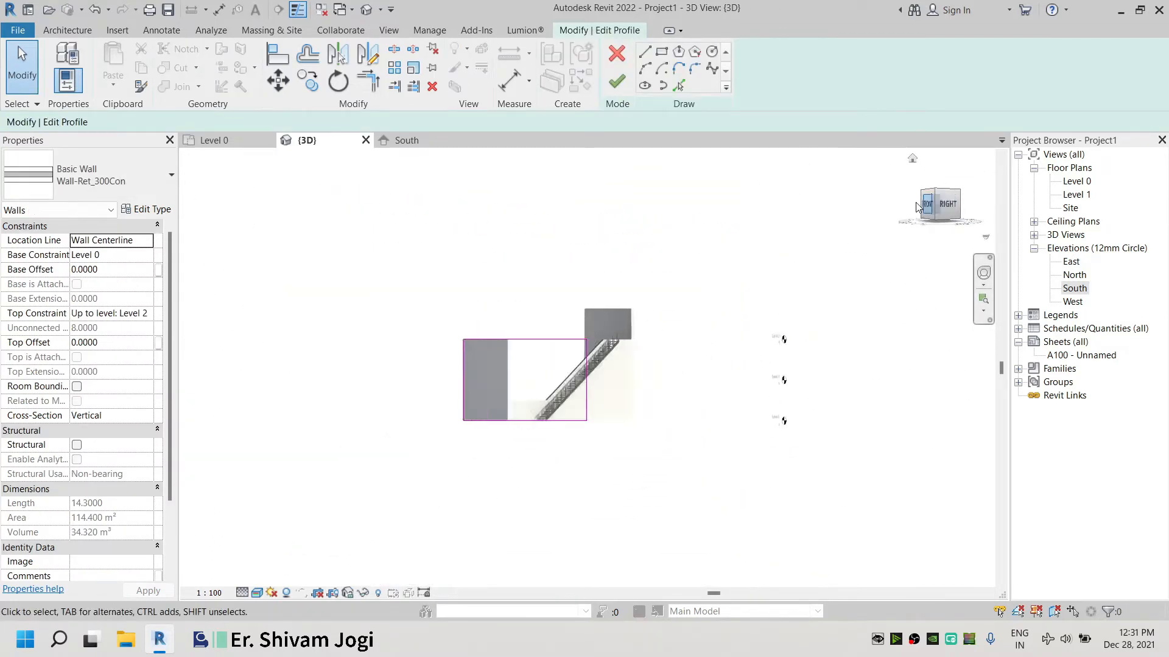
click(916, 205)
scroll(571, 359, up, 4)
scroll(632, 360, up, 3)
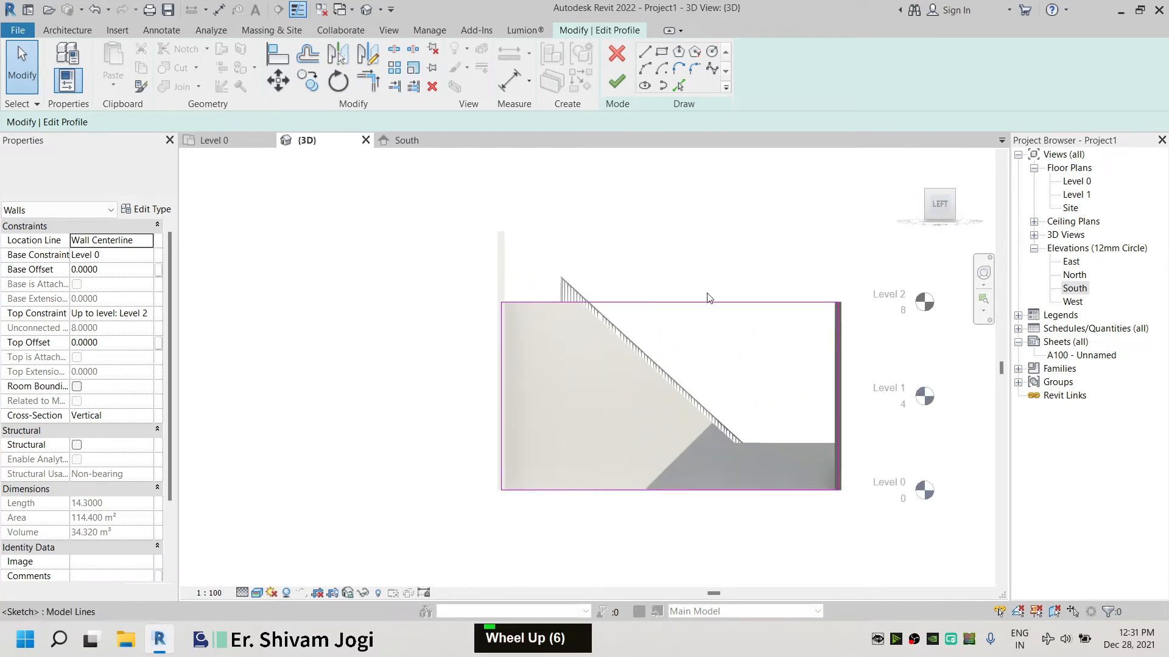
click(677, 86)
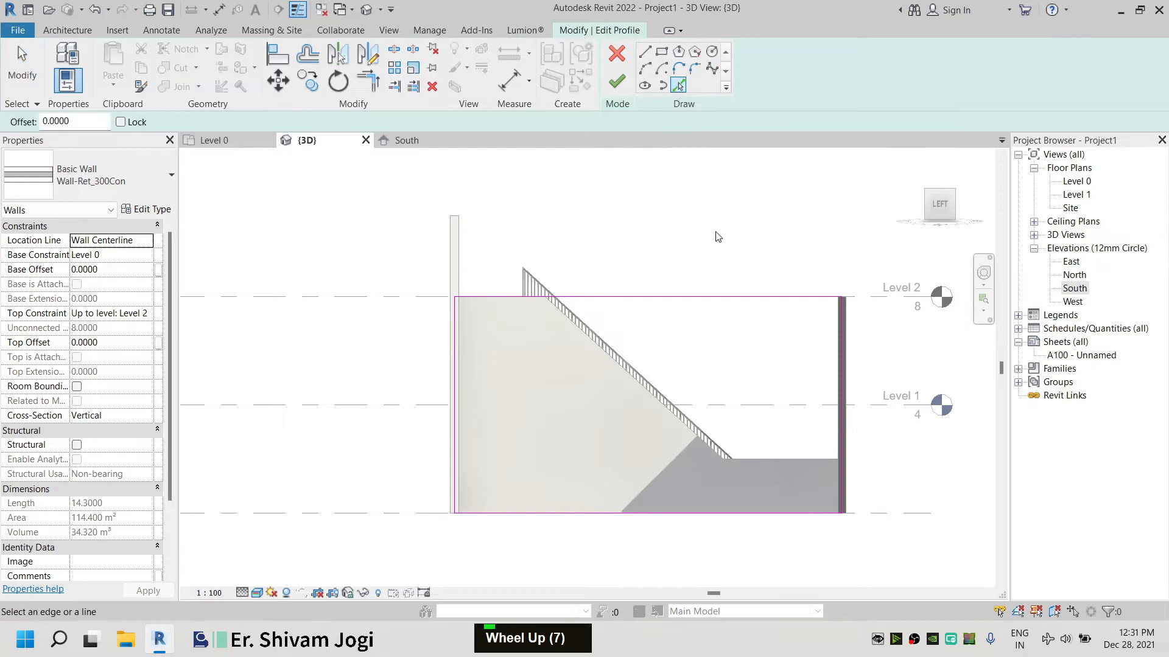
click(615, 369)
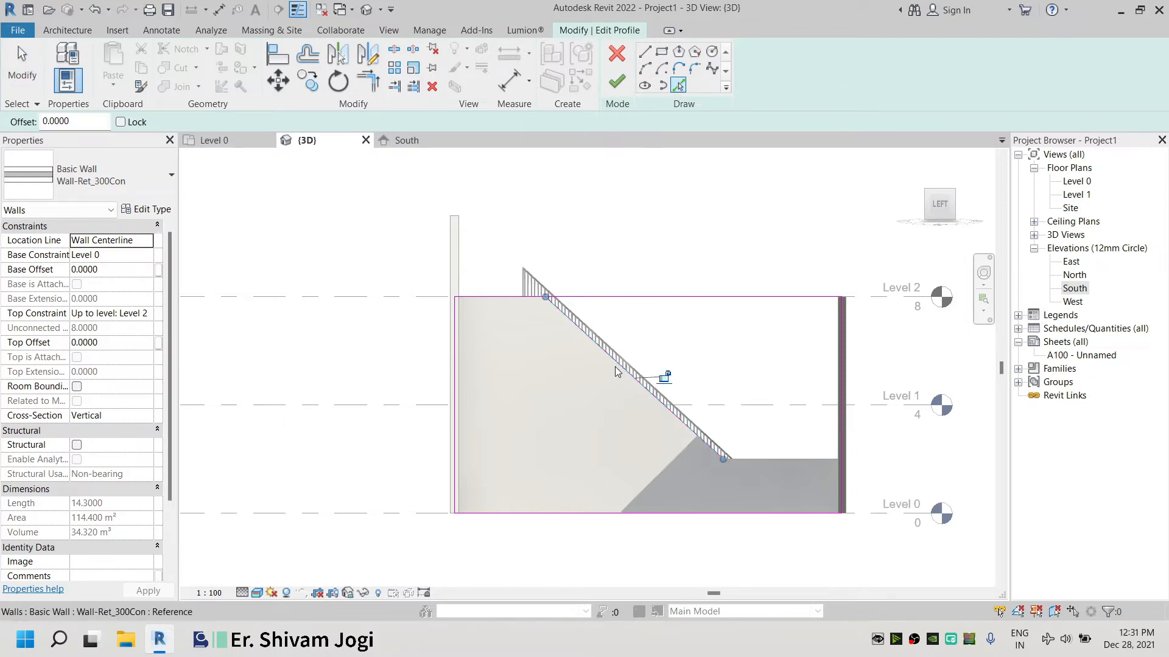
click(787, 461)
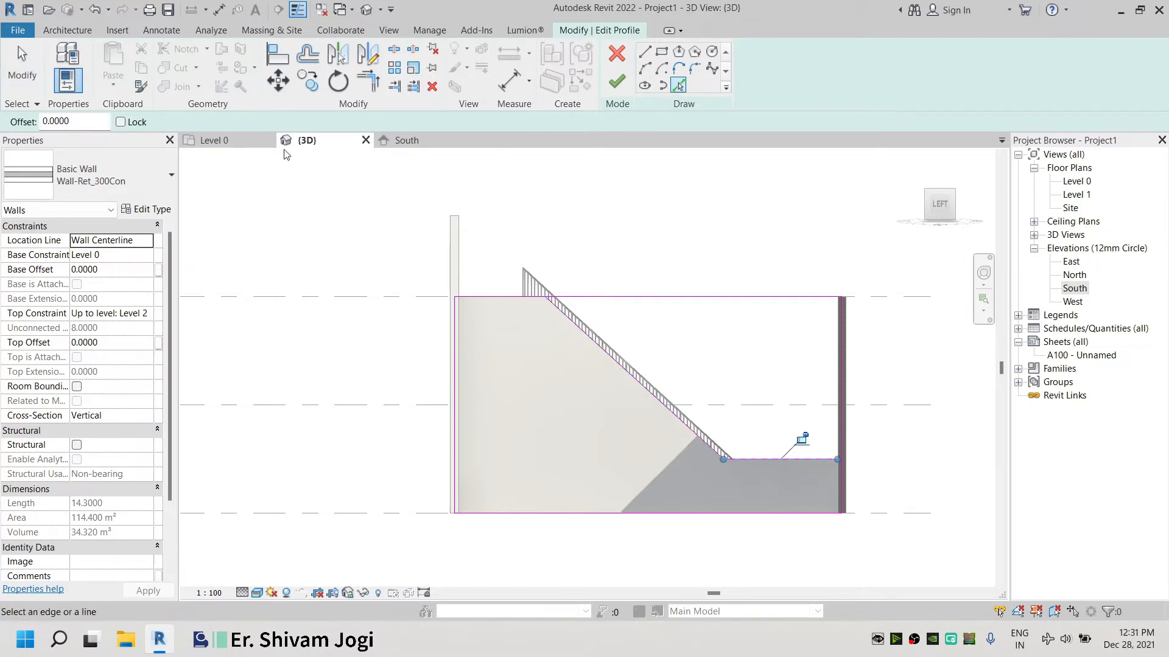
Trim the profile lines to corners with the railing and landing lines, then finish the wall profile edit
click(34, 74)
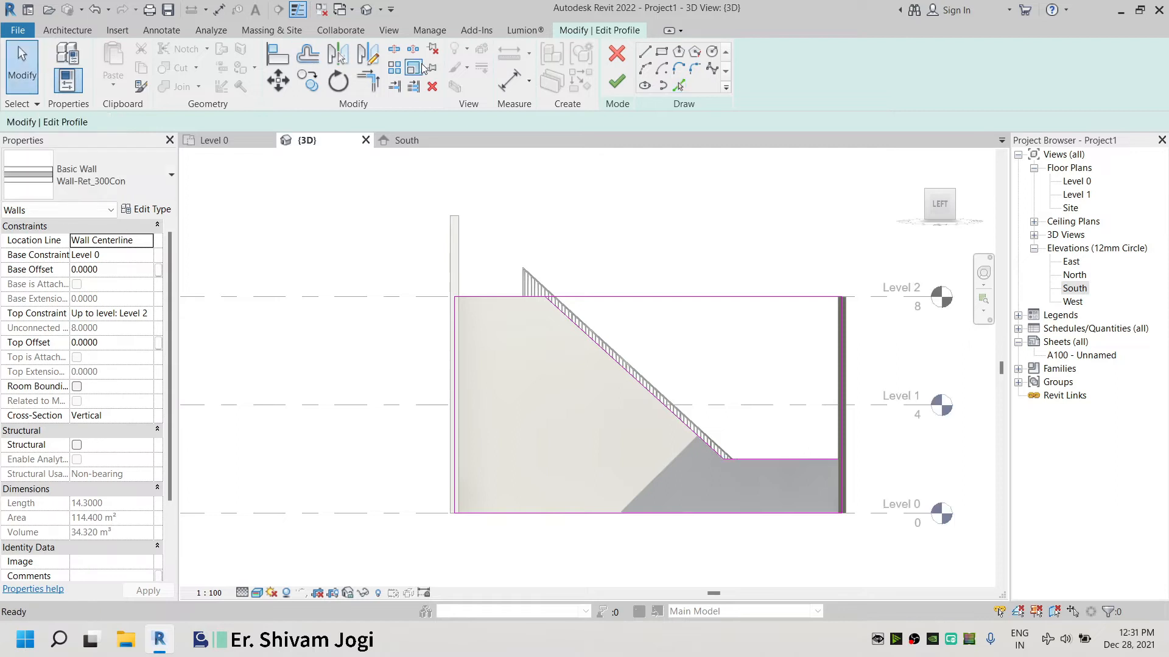
click(378, 85)
click(570, 318)
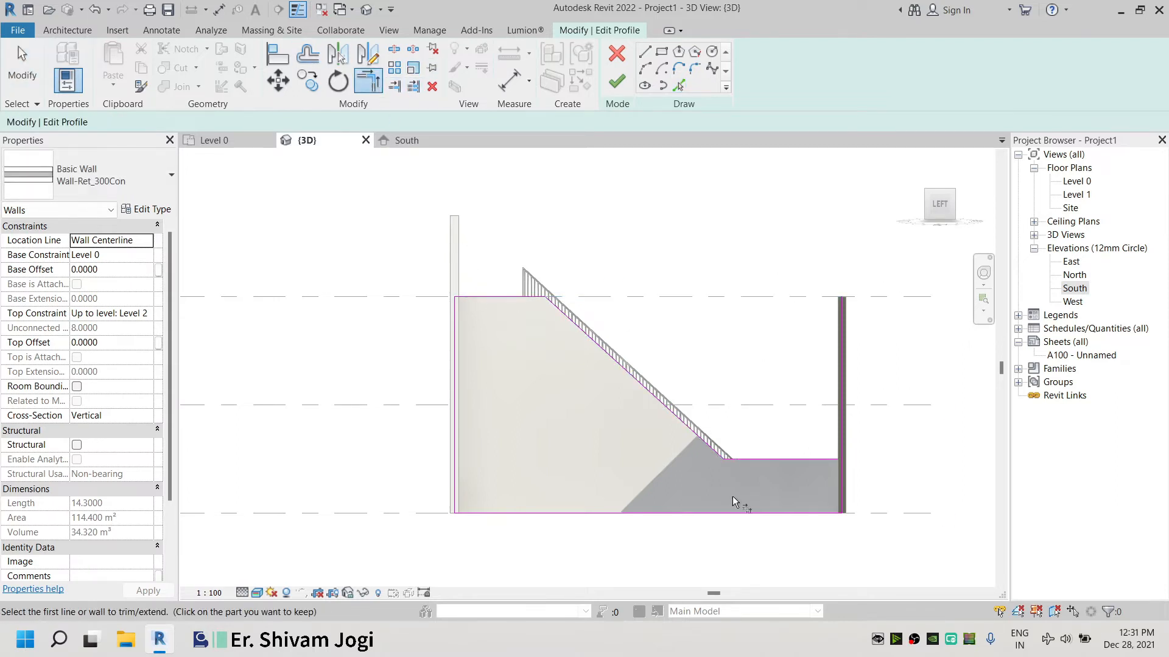
click(710, 454)
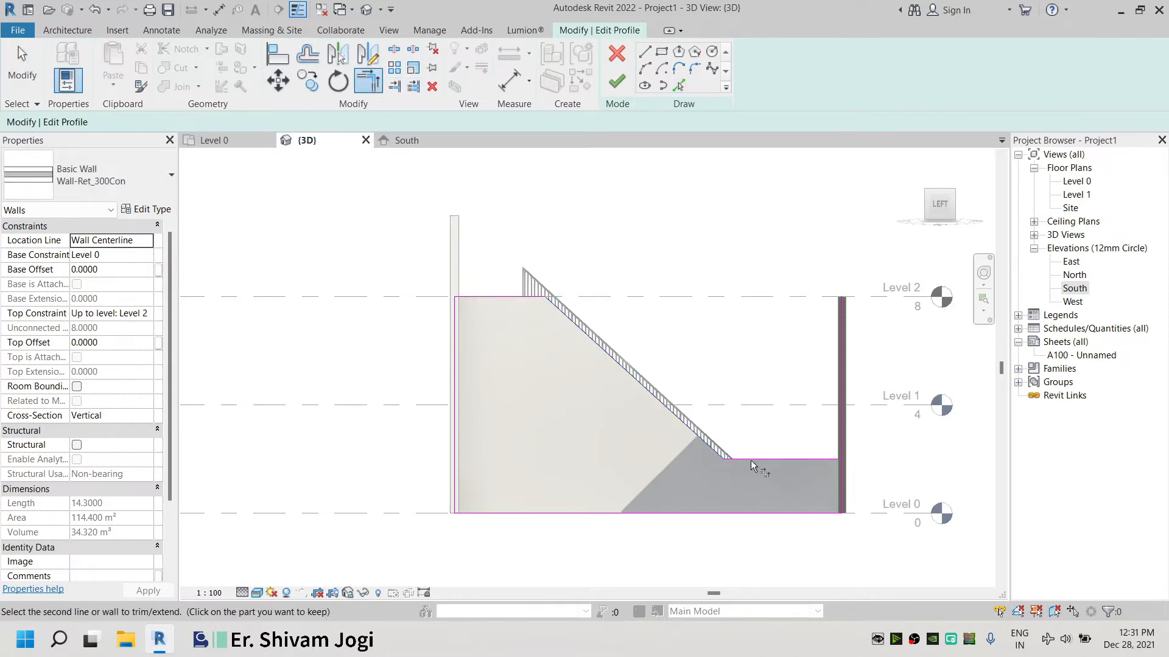
double_click(786, 462)
click(834, 466)
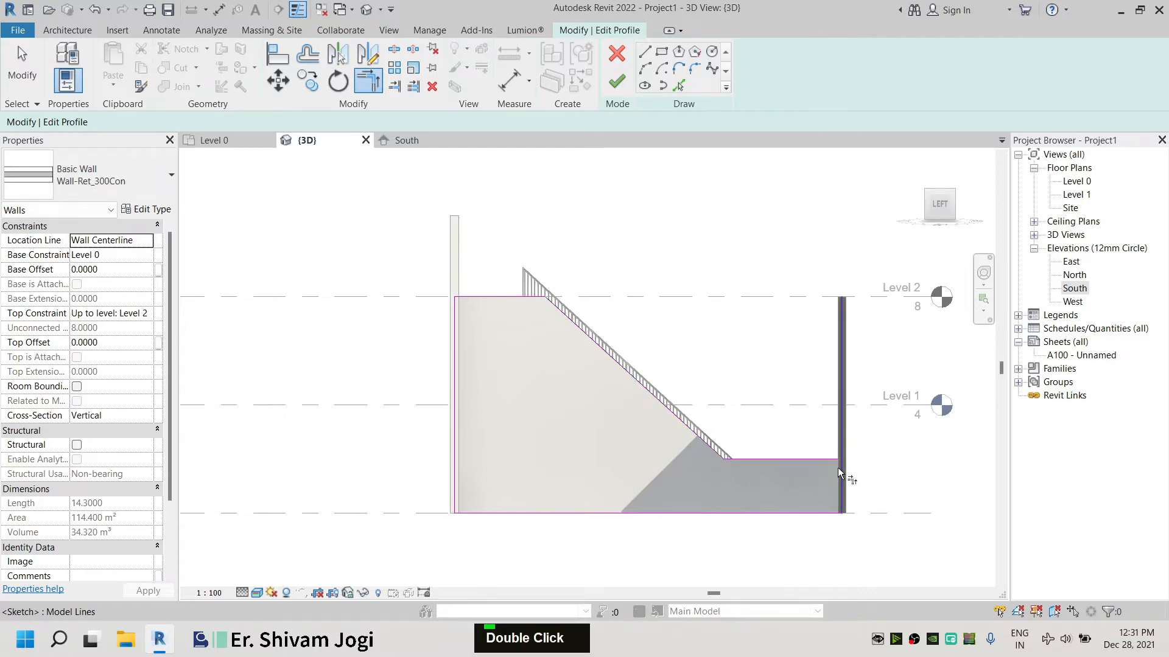
click(617, 81)
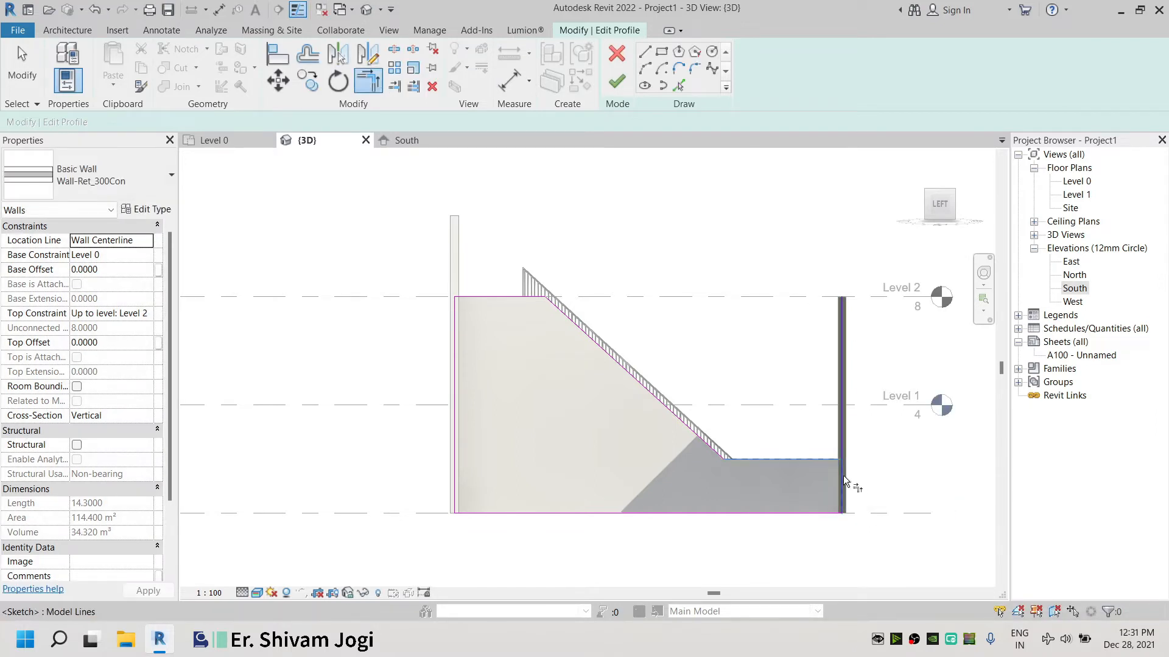
click(616, 81)
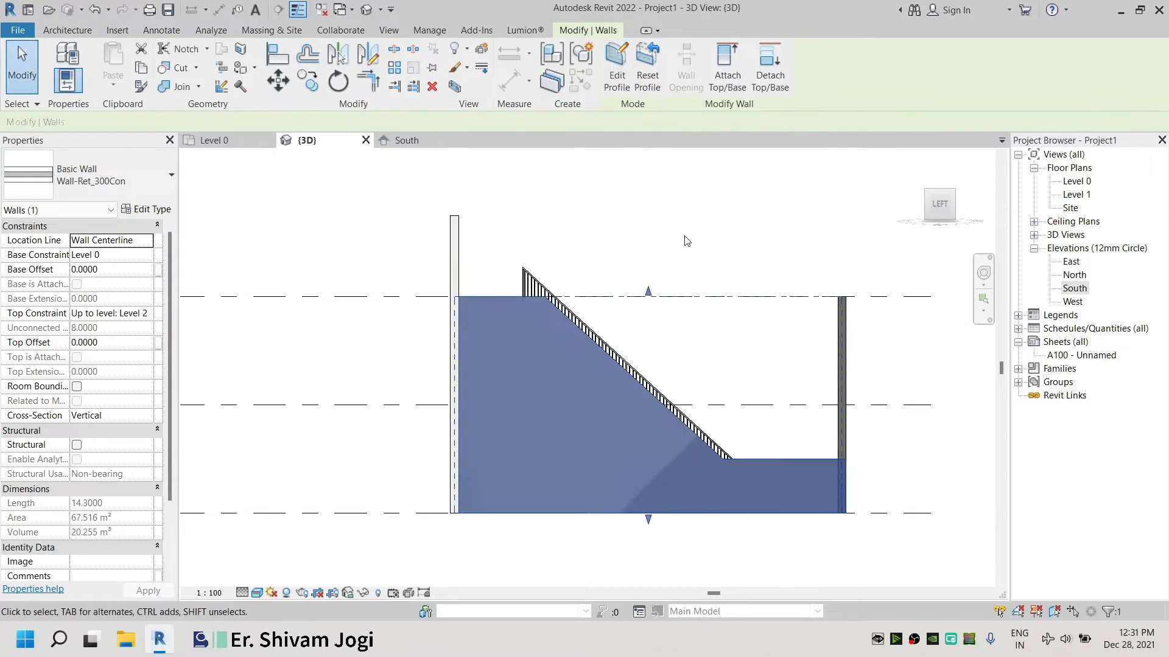
Align the top of the end wall beside the landing down to the stepped side wall's landing edge
click(749, 188)
shift+middle_drag(749, 188, 670, 341)
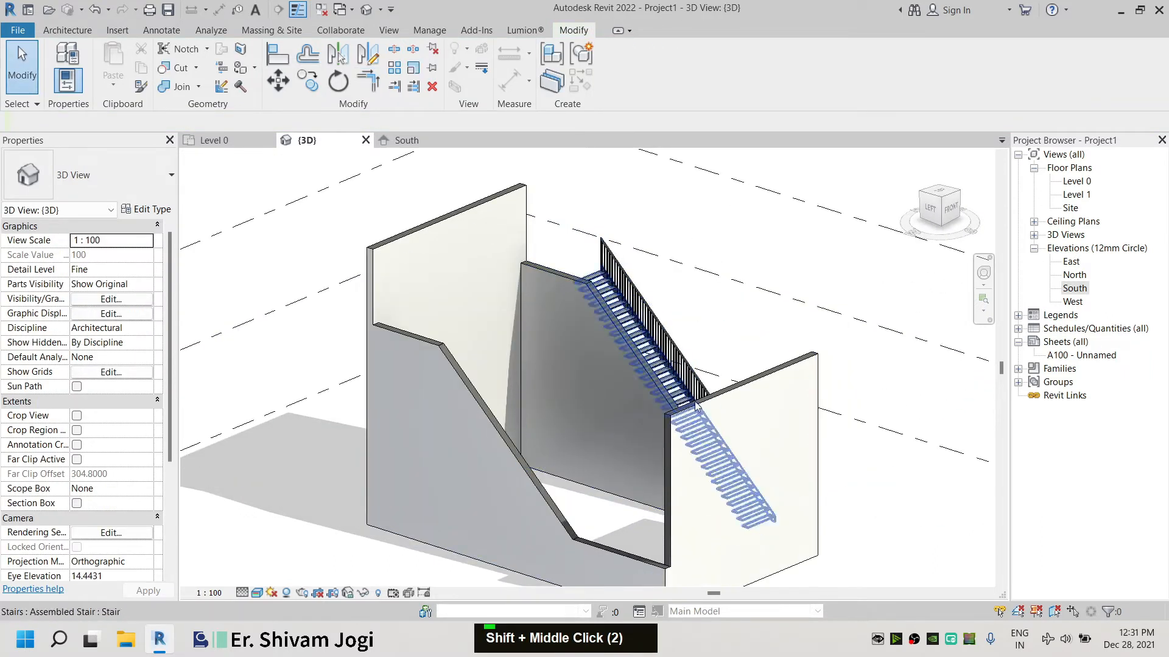
click(718, 463)
scroll(486, 235, down, 3)
scroll(526, 420, up, 4)
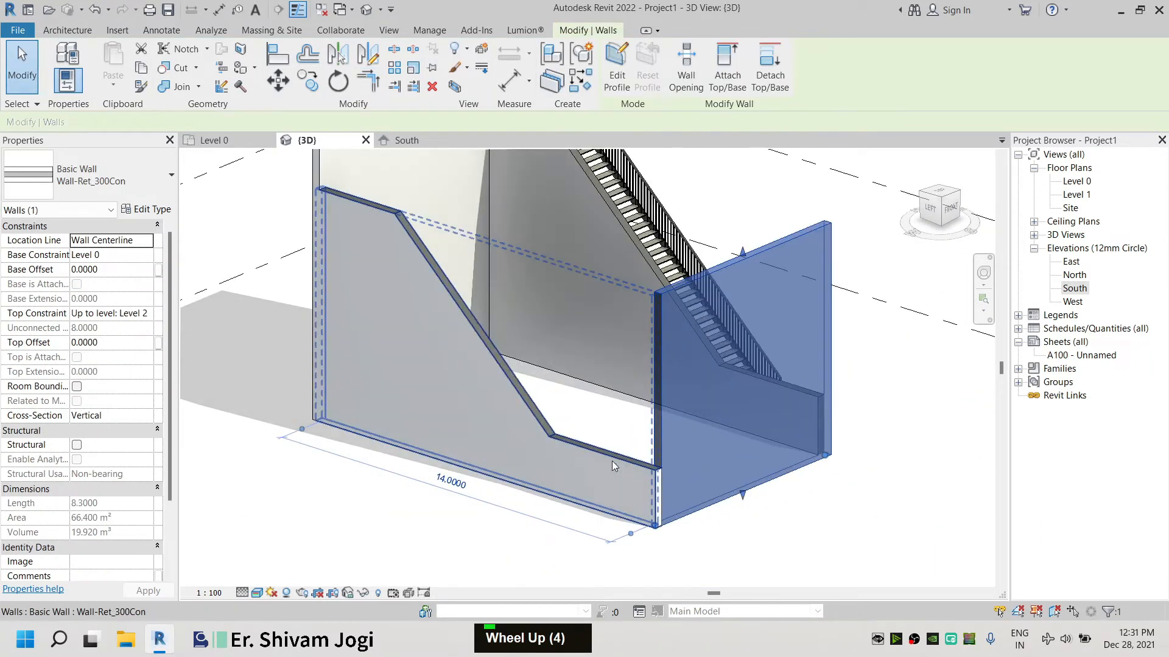
click(284, 56)
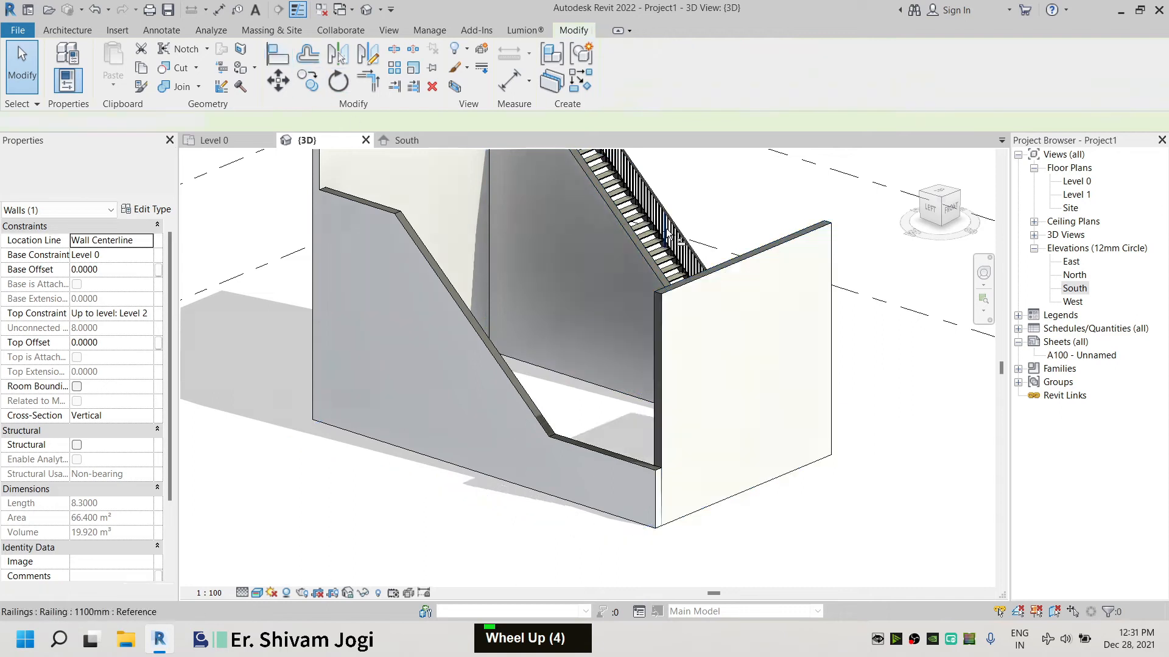
scroll(670, 335, up, 9)
scroll(663, 248, down, 5)
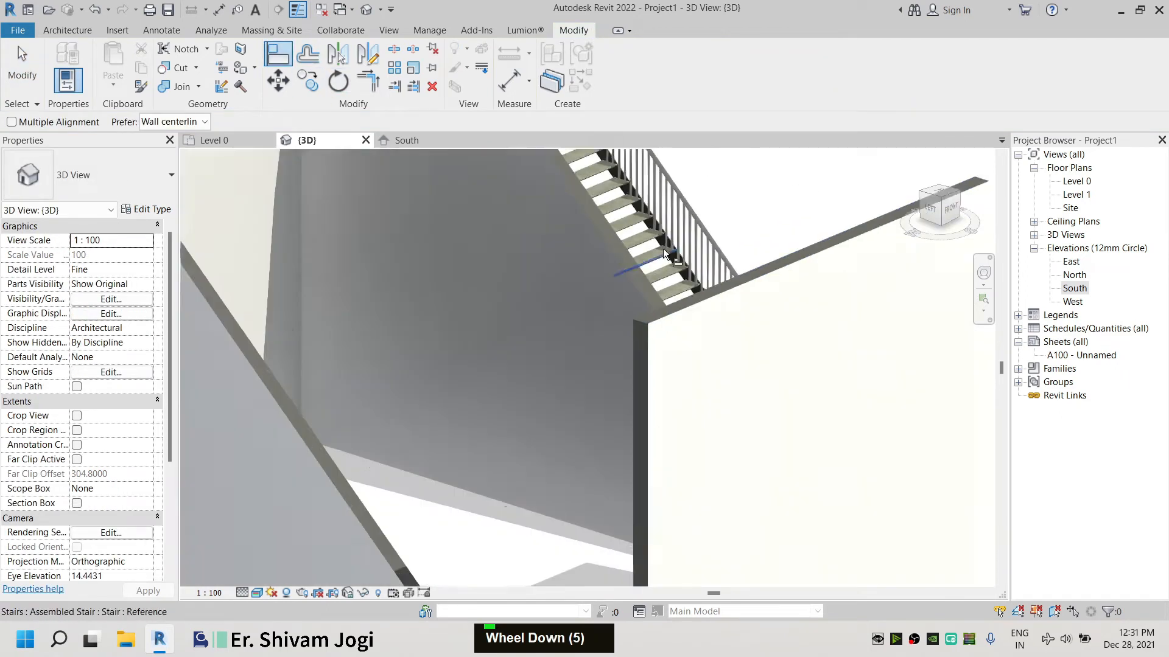
scroll(597, 566, up, 6)
click(598, 563)
scroll(589, 543, down, 5)
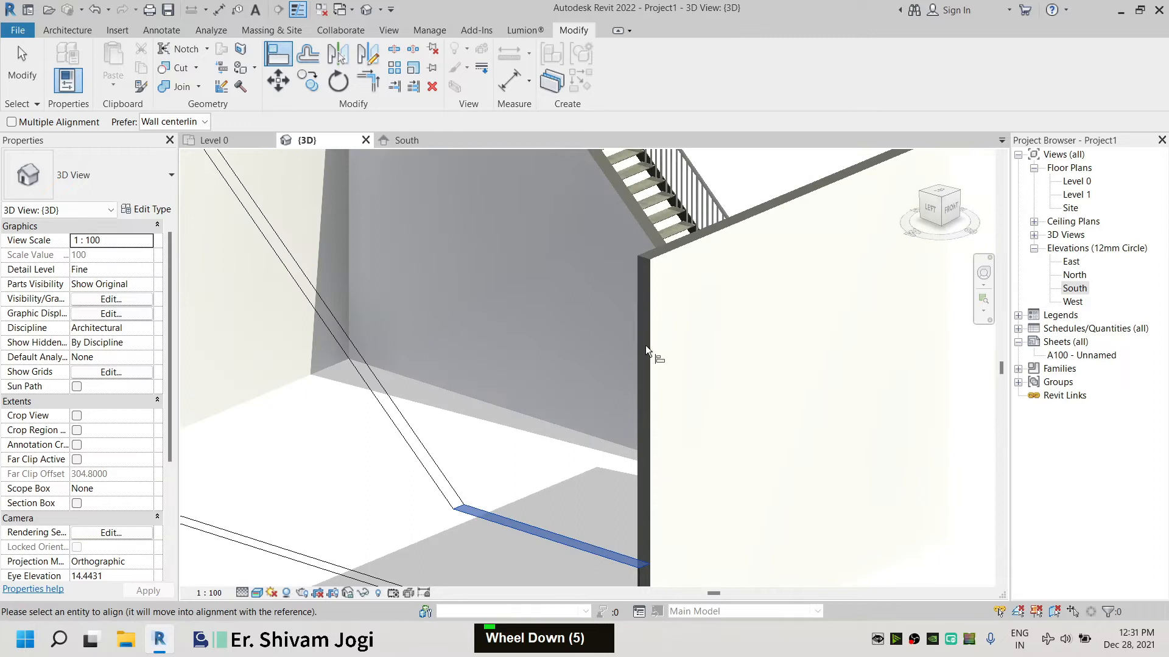
click(644, 346)
scroll(650, 250, down, 4)
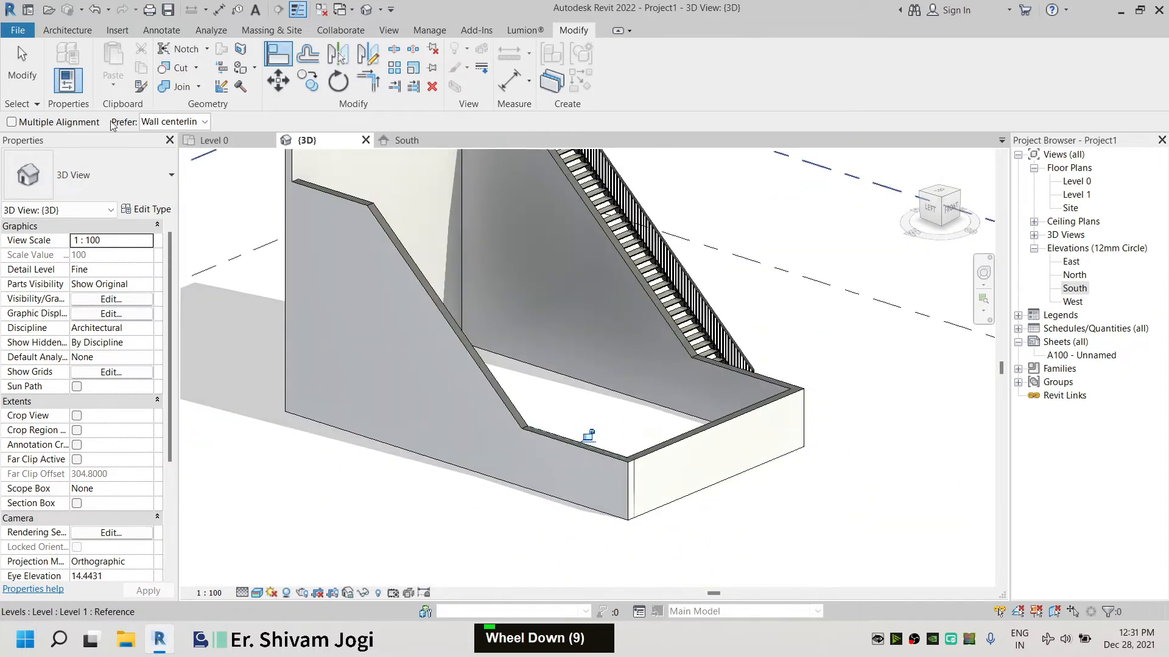
key(Escape)
key(Escape)
click(948, 209)
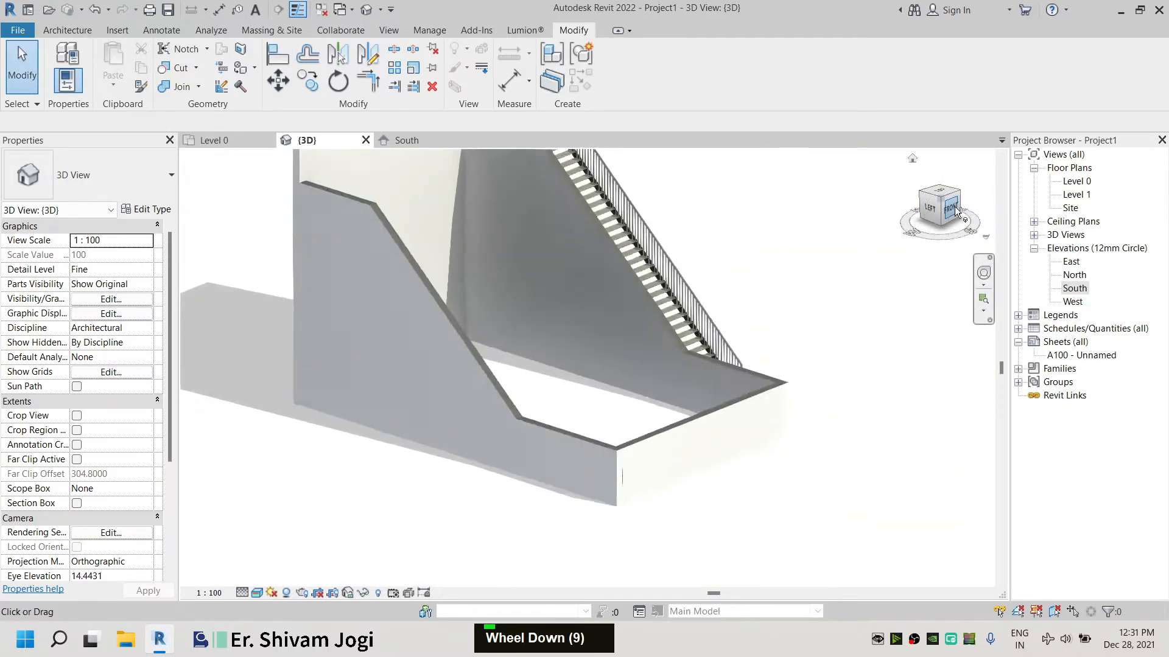
scroll(540, 299, up, 4)
shift+middle_drag(540, 298, 773, 376)
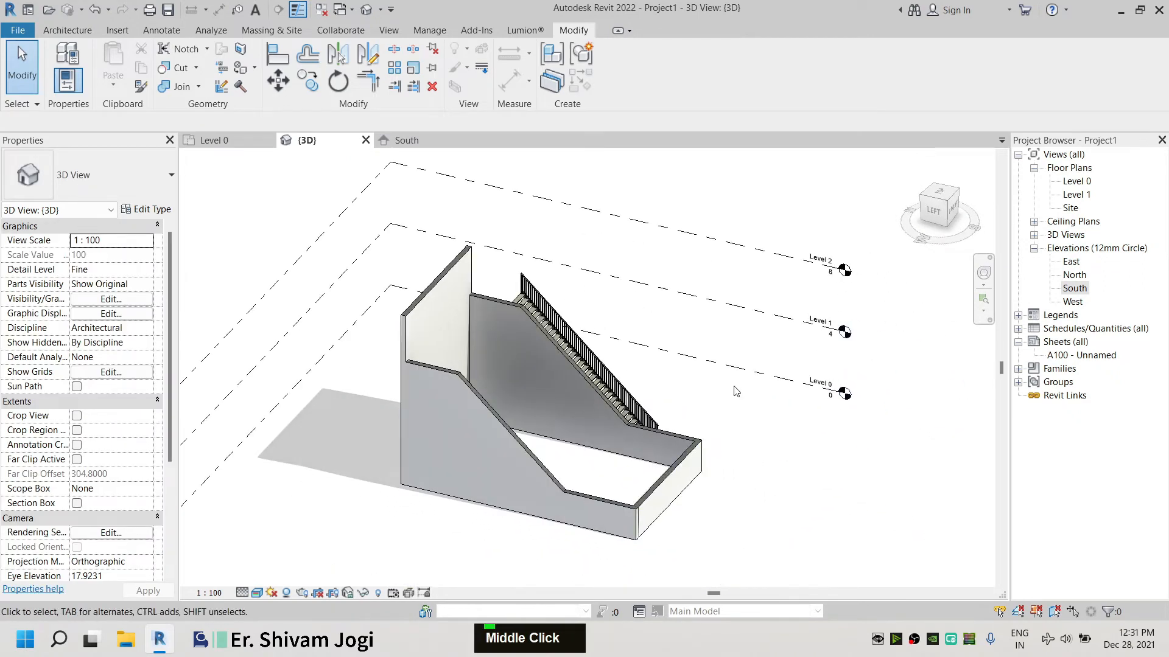
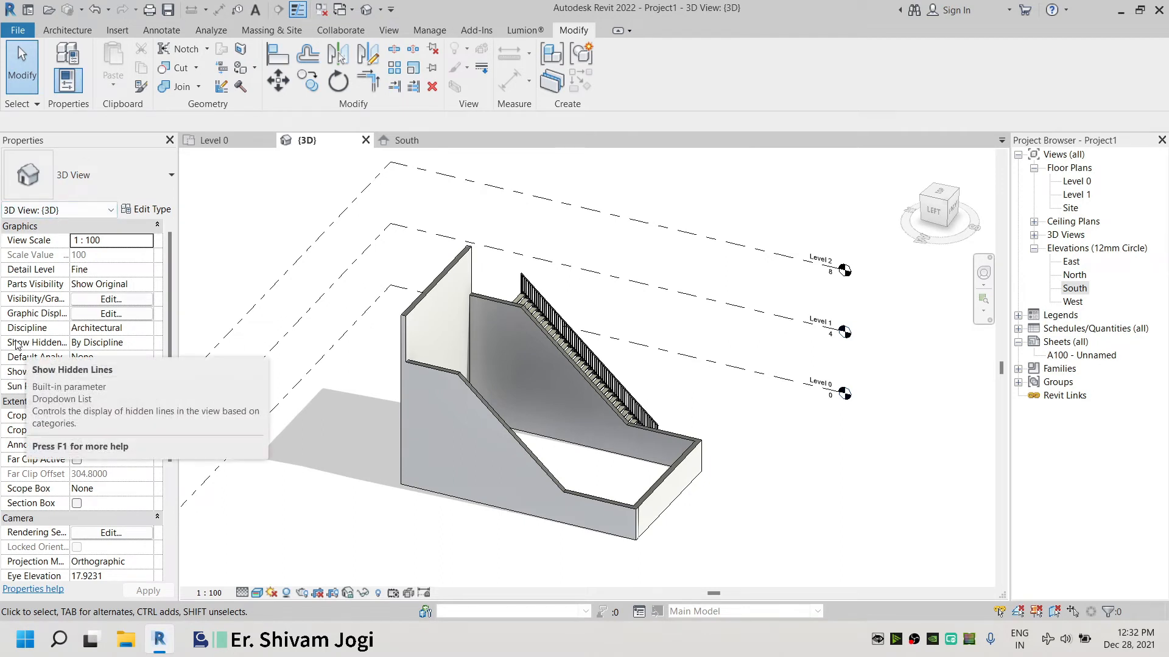
Hide the Levels annotation category in the 3D view's visibility/graphics overrides and apply the change
key(c)
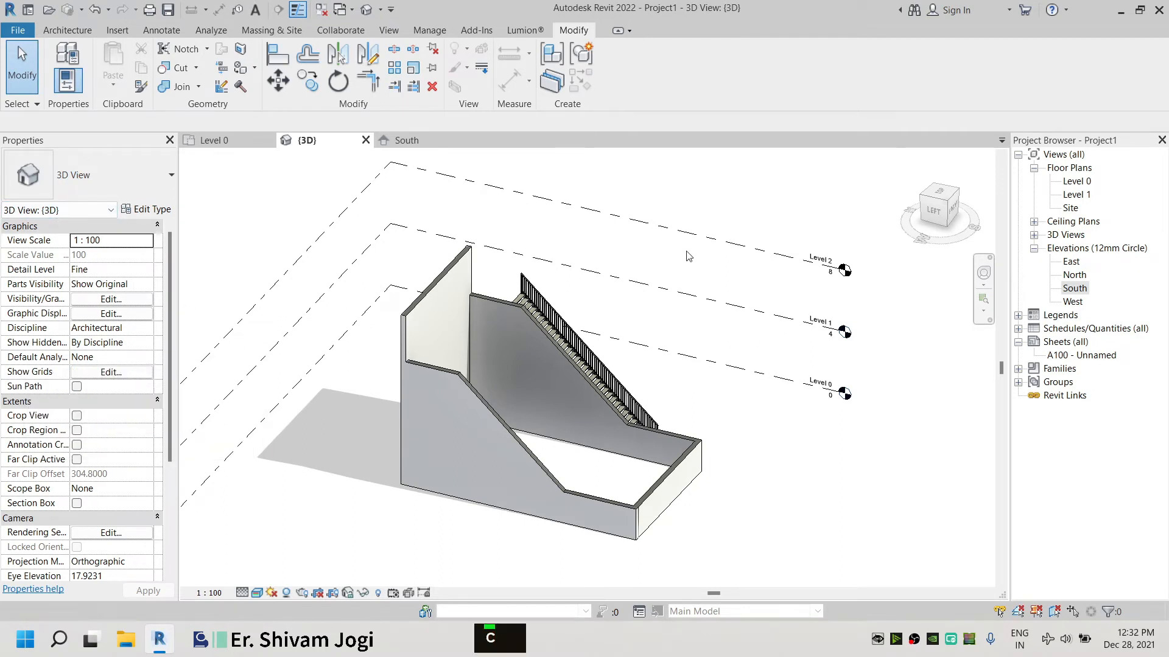
key(g)
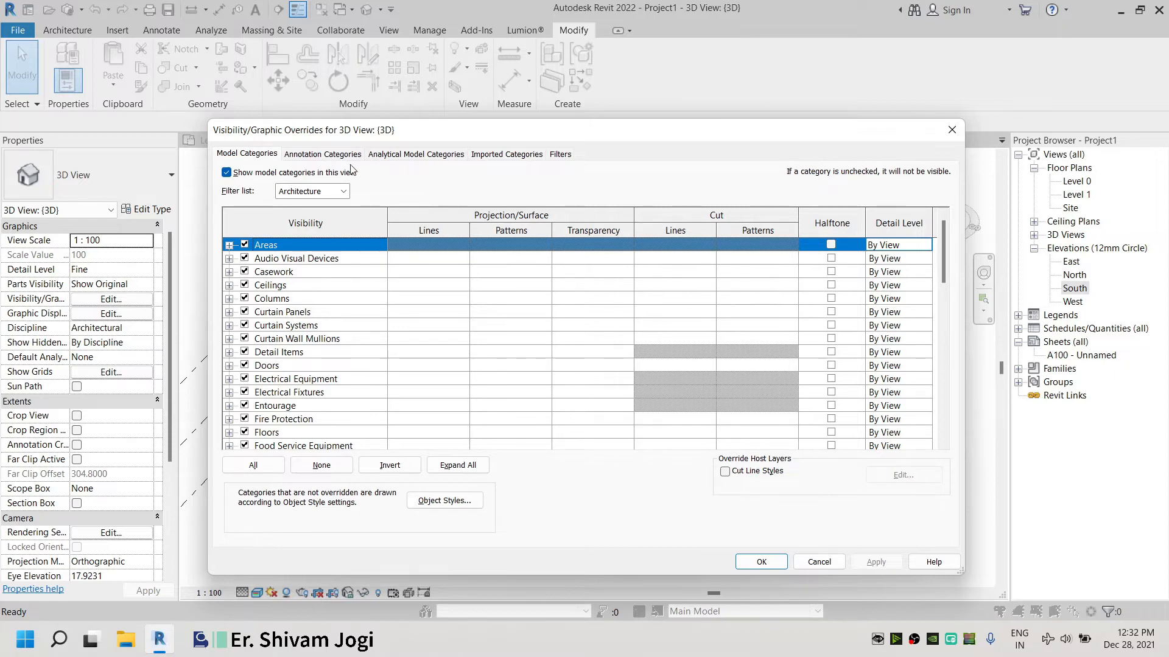
click(321, 154)
scroll(291, 372, down, 8)
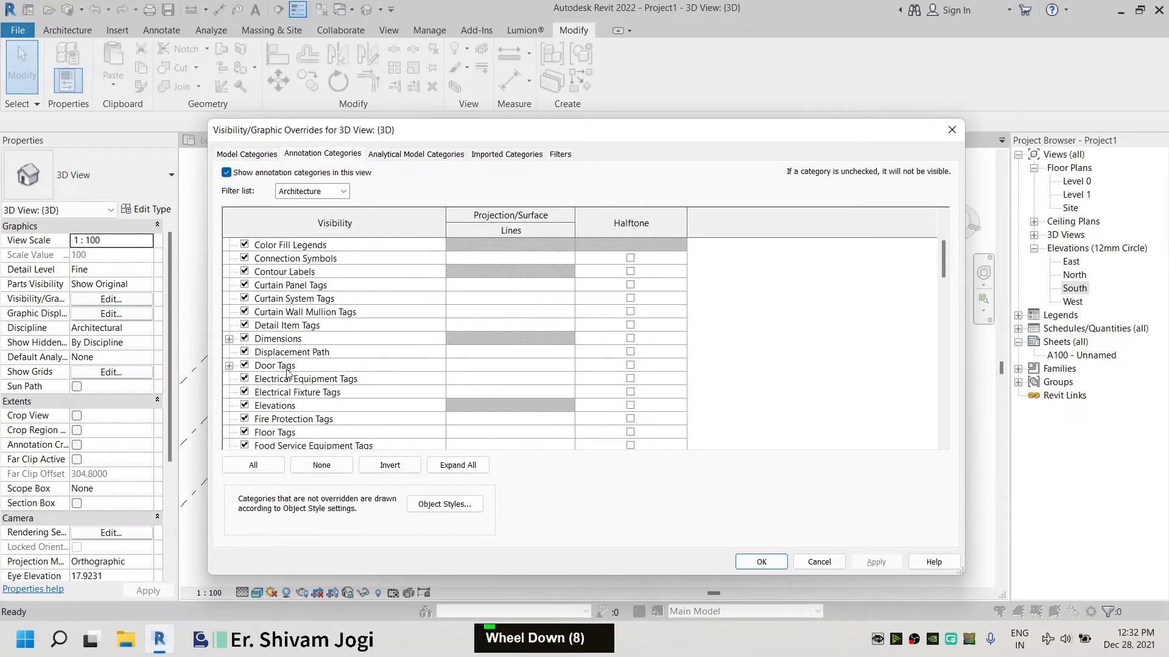
scroll(288, 372, down, 8)
scroll(271, 407, down, 4)
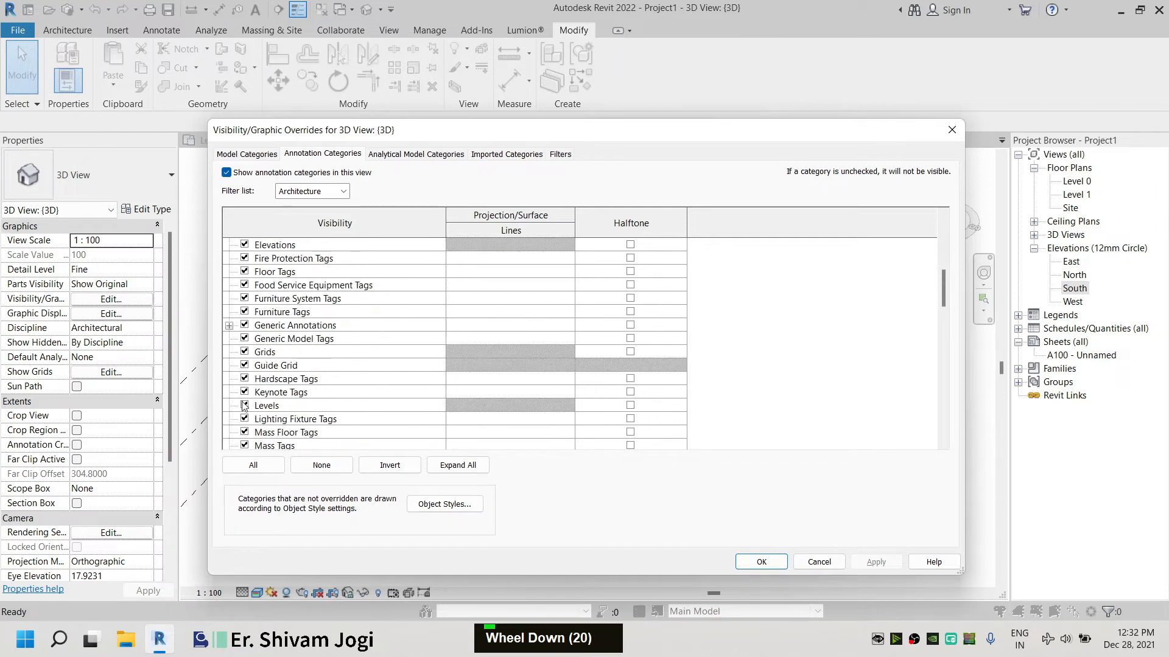
click(244, 405)
click(877, 562)
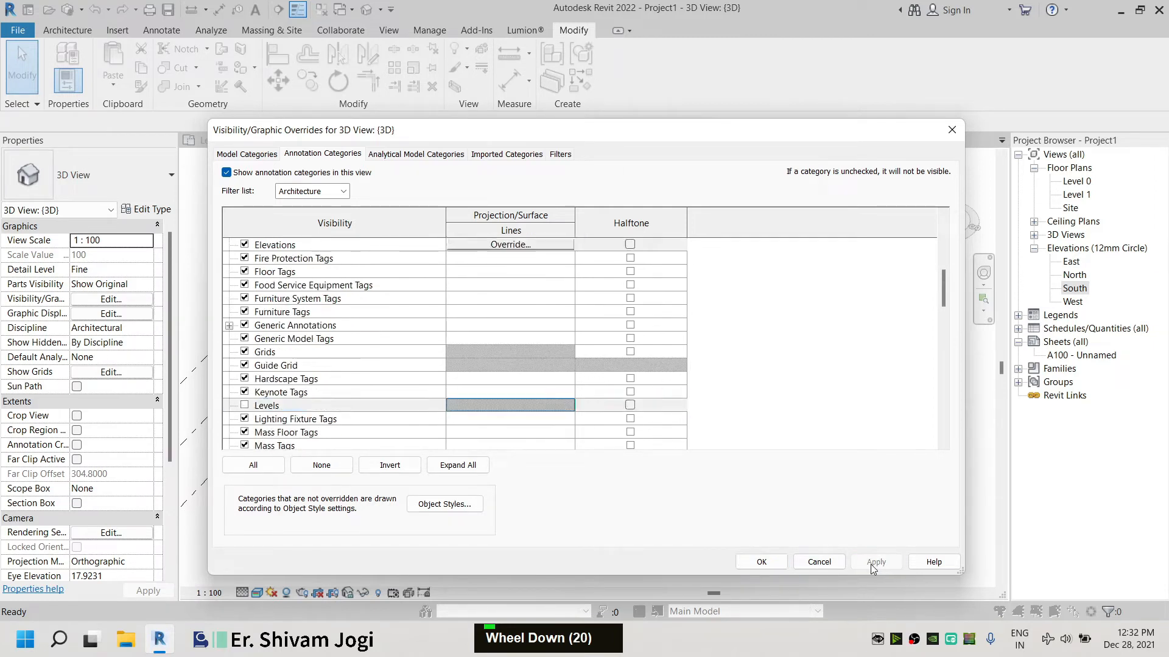
click(784, 560)
Orbit the 3D view while trying the Consistent Colors and Hidden Line visual styles on the enclosure
shift+middle_drag(750, 316, 461, 280)
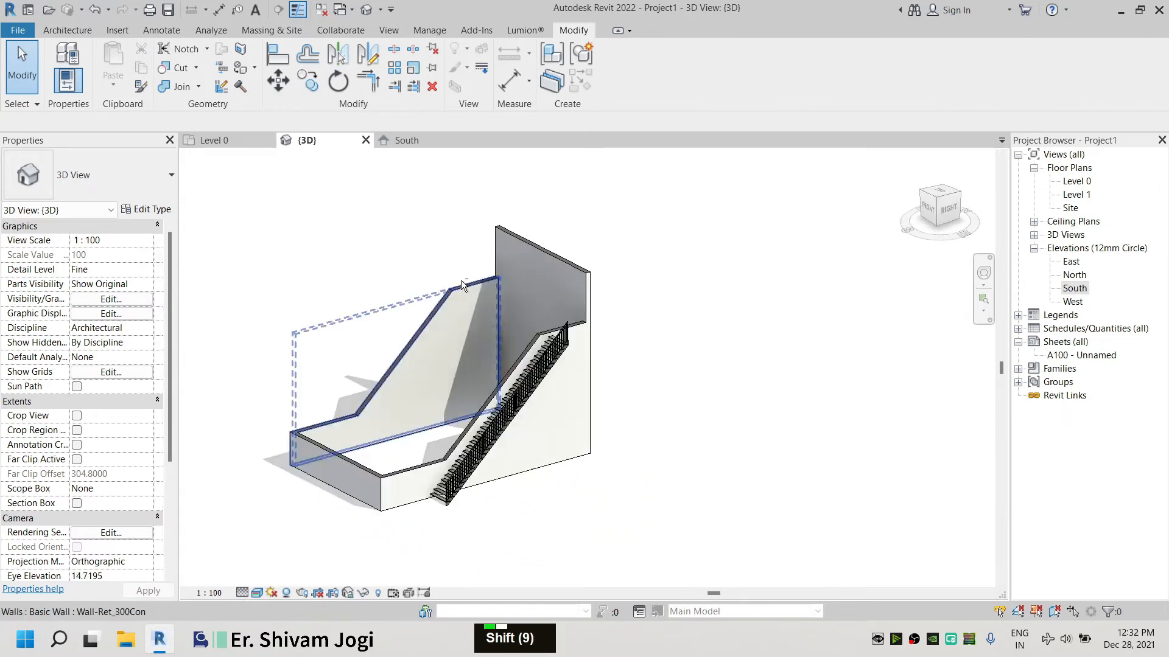
click(256, 593)
click(289, 560)
click(256, 593)
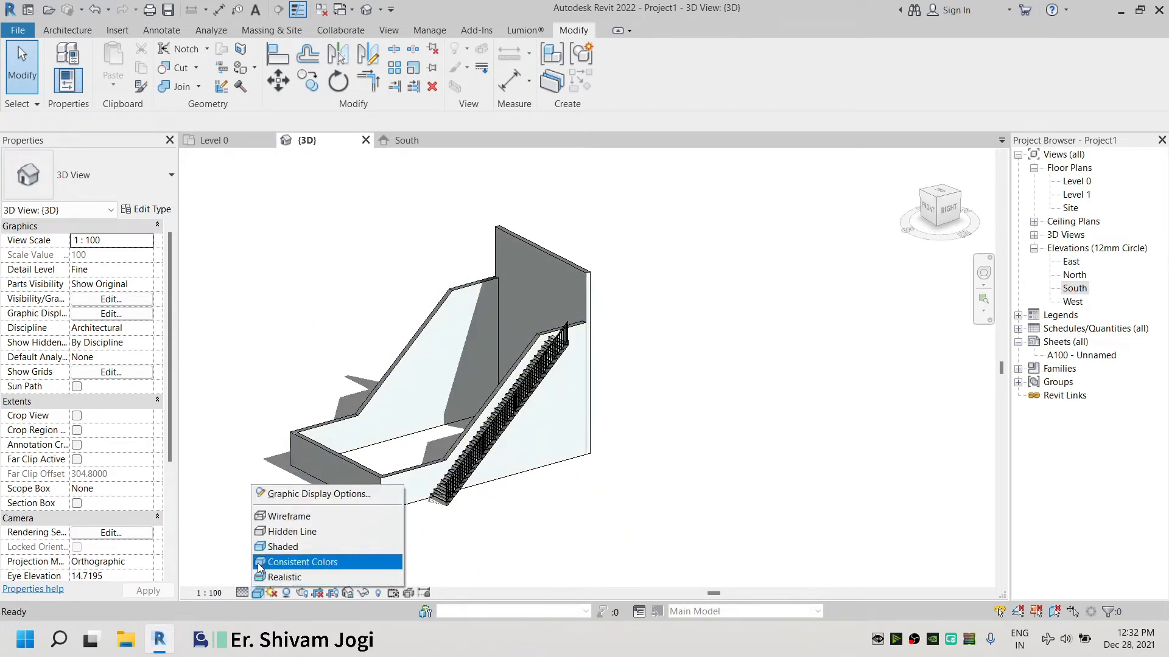
click(257, 563)
shift+middle_drag(411, 349, 481, 372)
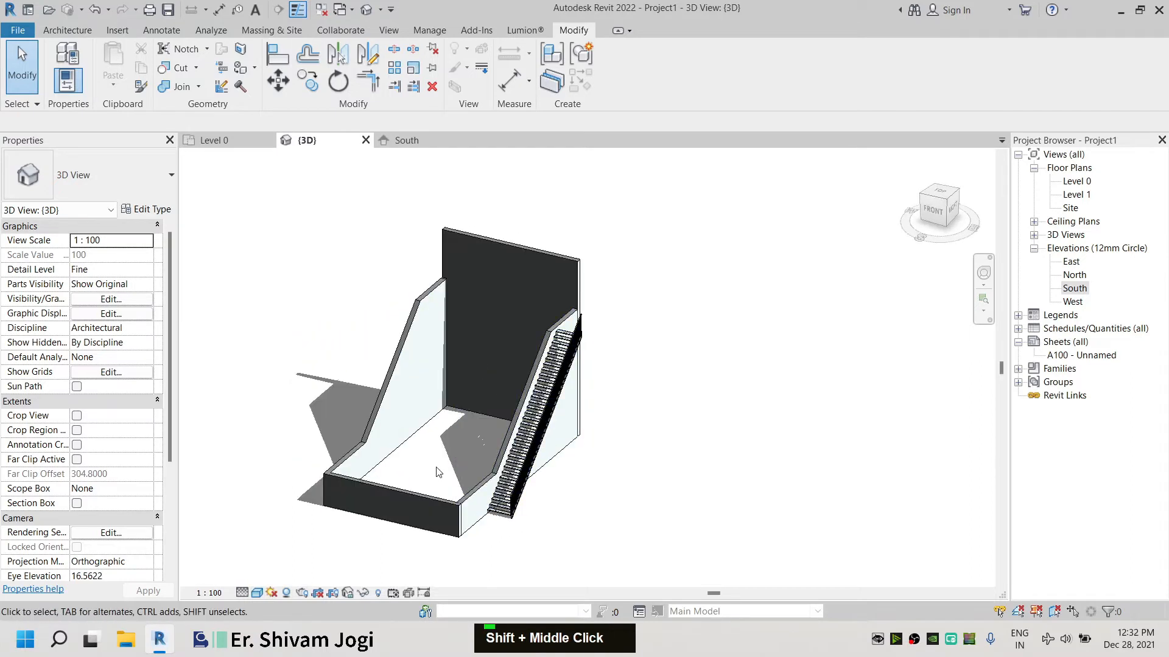
scroll(436, 472, up, 2)
click(257, 593)
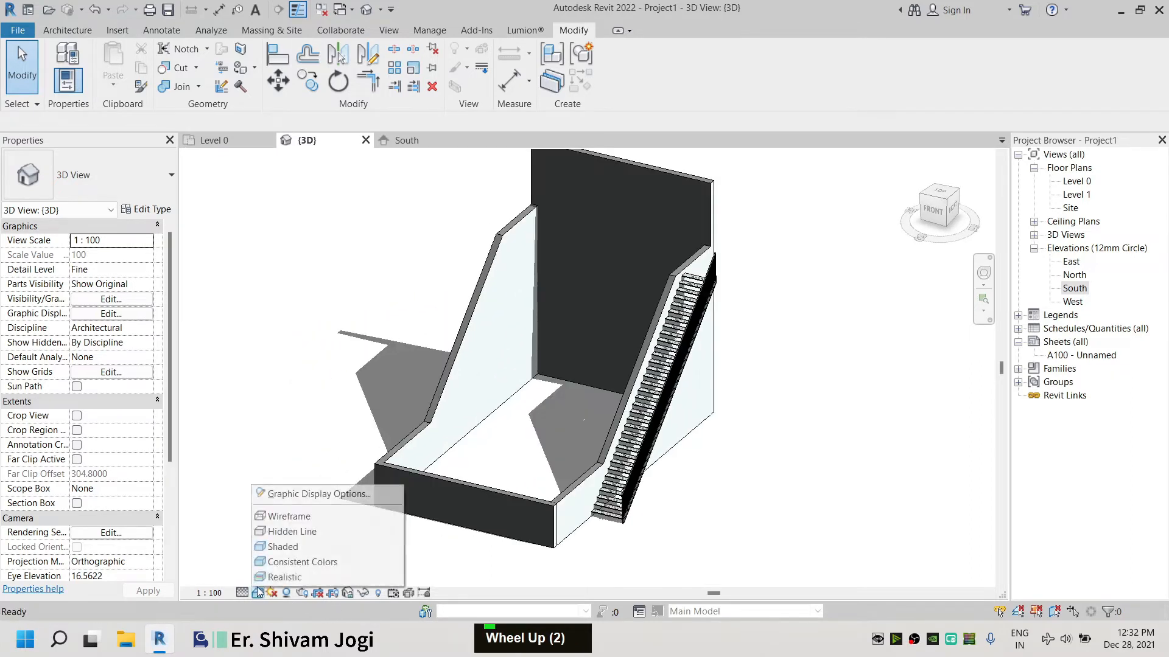
click(307, 532)
shift+middle_drag(426, 438, 885, 313)
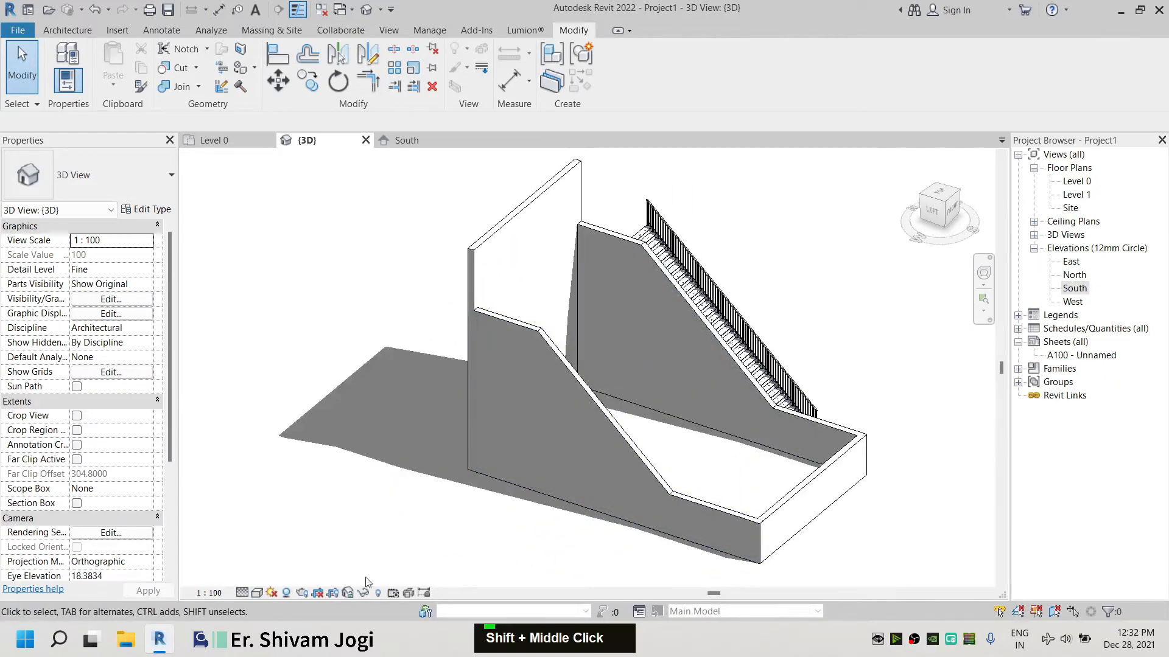
Set the 3D view's visual style to Shaded and orbit and zoom around the stepped walls
click(257, 597)
click(316, 561)
shift+middle_drag(749, 420, 596, 408)
shift+middle_drag(599, 408, 532, 394)
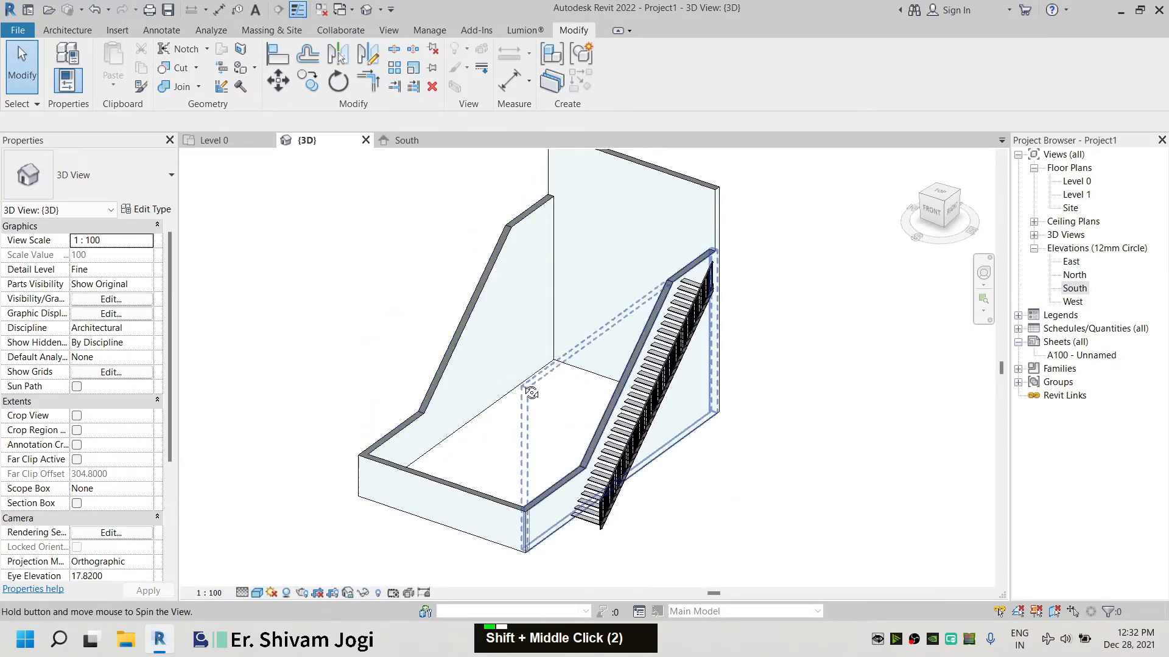
click(259, 594)
click(277, 560)
scroll(473, 407, down, 3)
scroll(525, 275, up, 2)
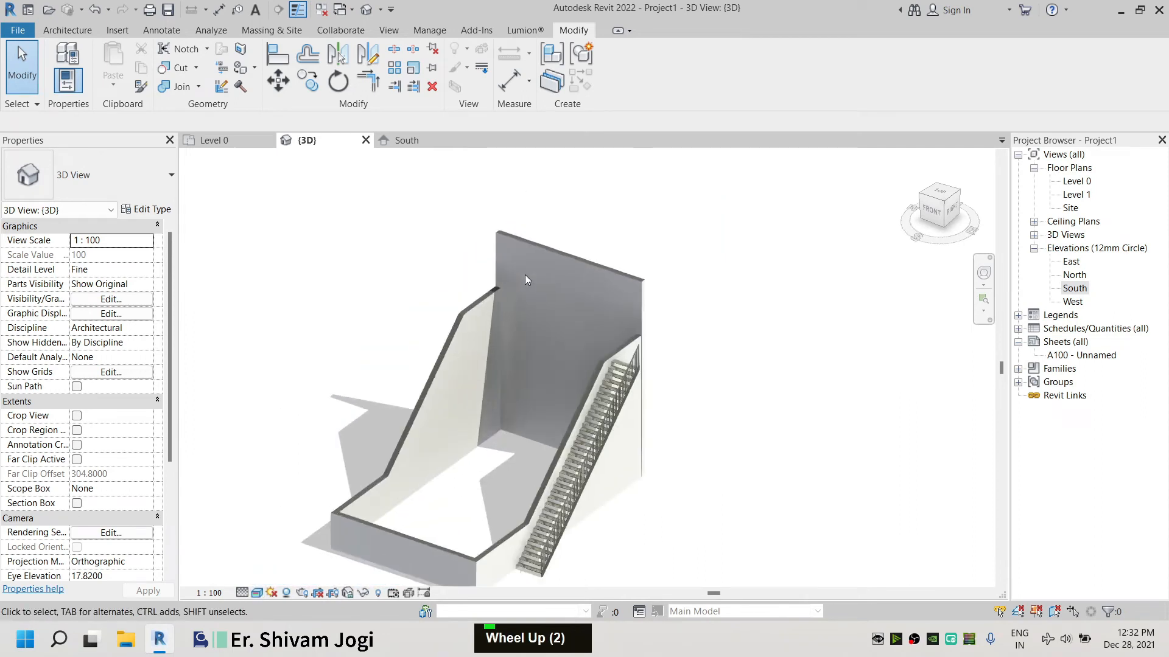
scroll(569, 264, down, 2)
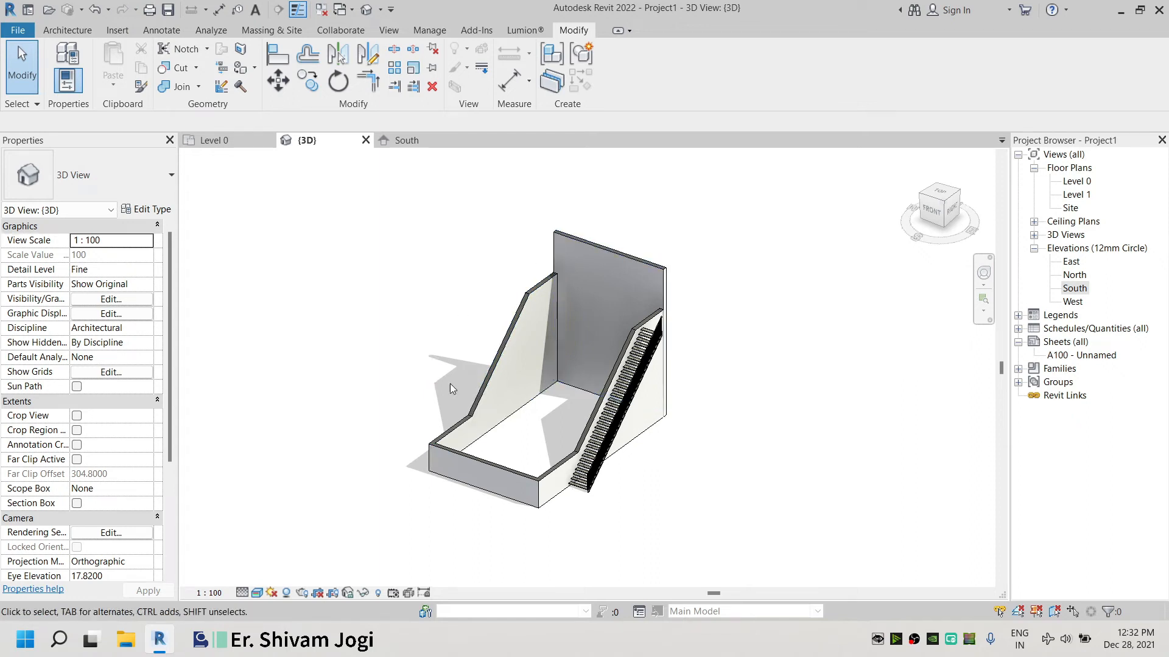
Orient the 3D view to its Right face and select the end wall to check its profile
click(952, 216)
click(737, 268)
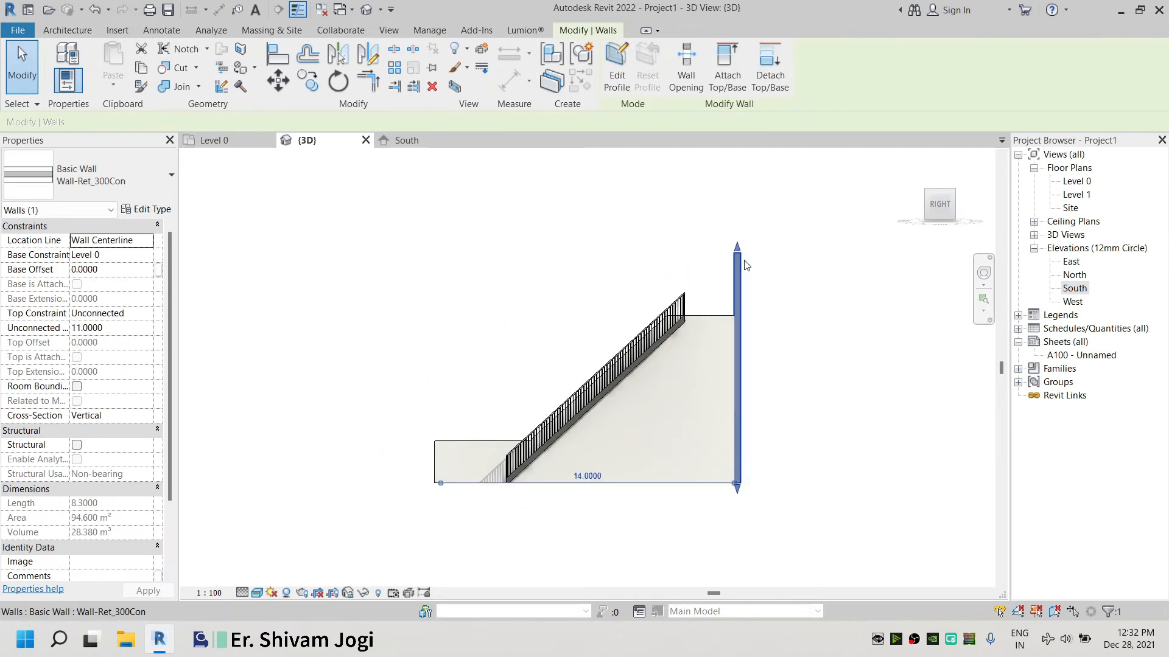
click(417, 264)
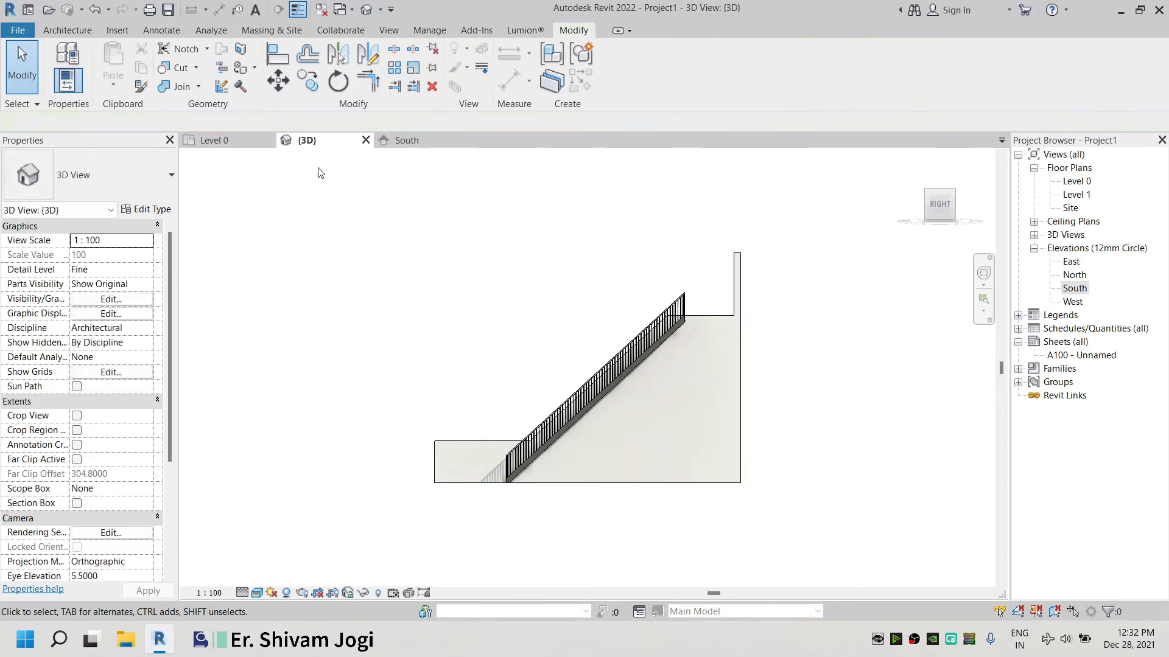
Open the South elevation to inspect the walls, then close it and return to the 3D view
double_click(1075, 289)
scroll(304, 293, up, 9)
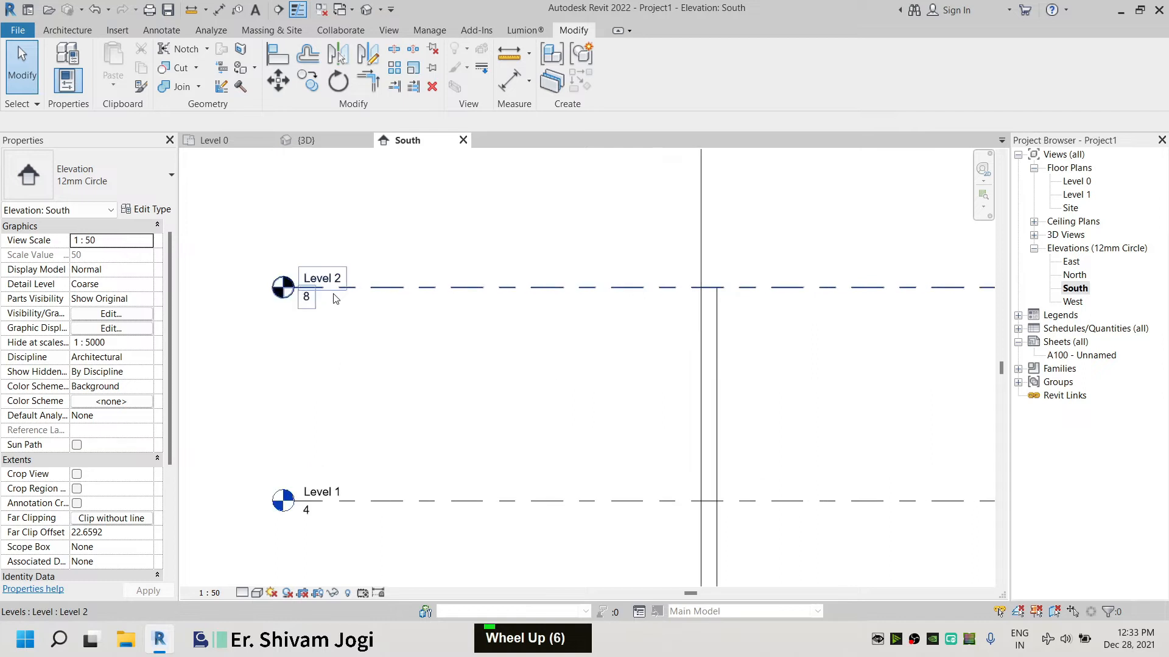
middle_drag(444, 305, 512, 394)
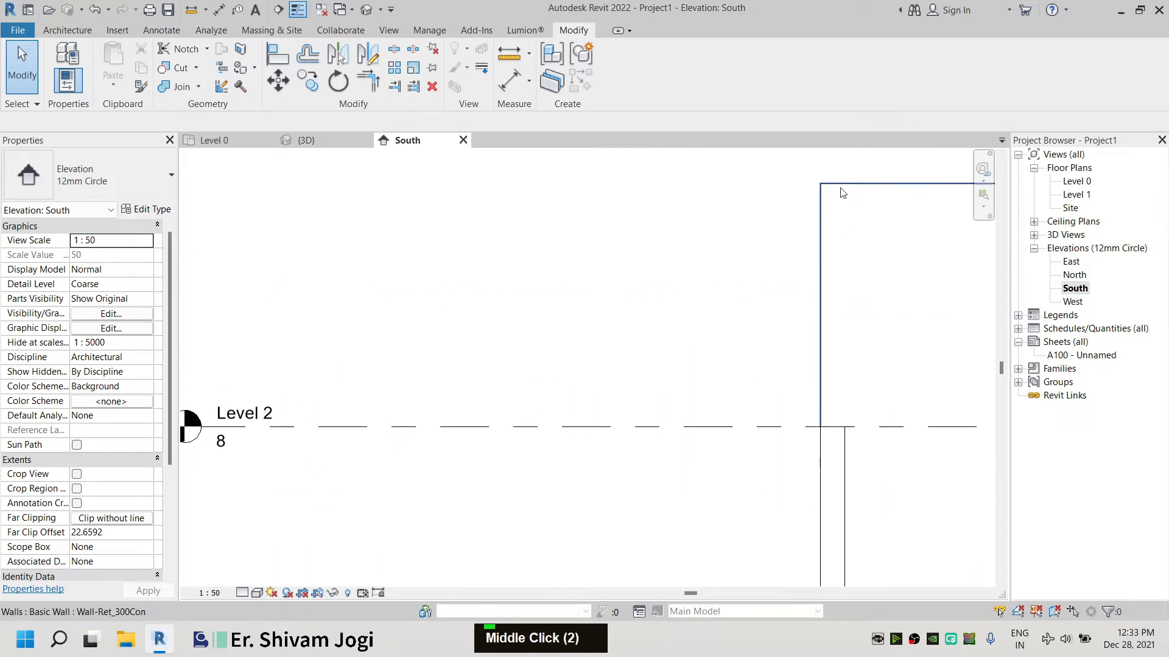
scroll(453, 286, down, 1)
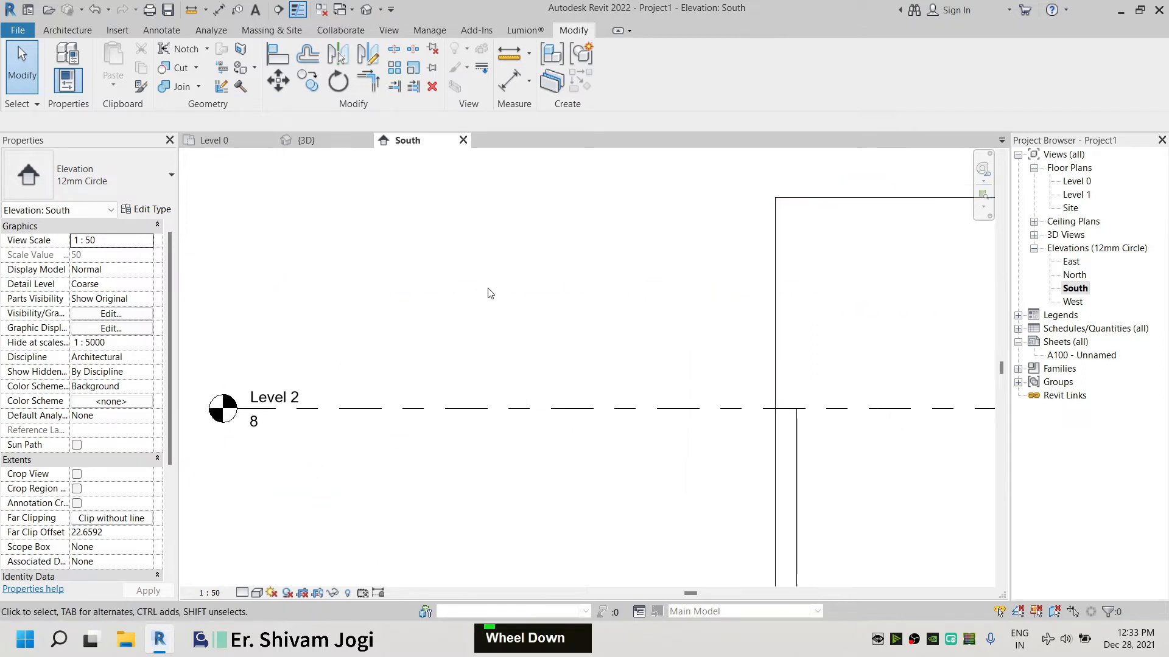
scroll(560, 222, down, 7)
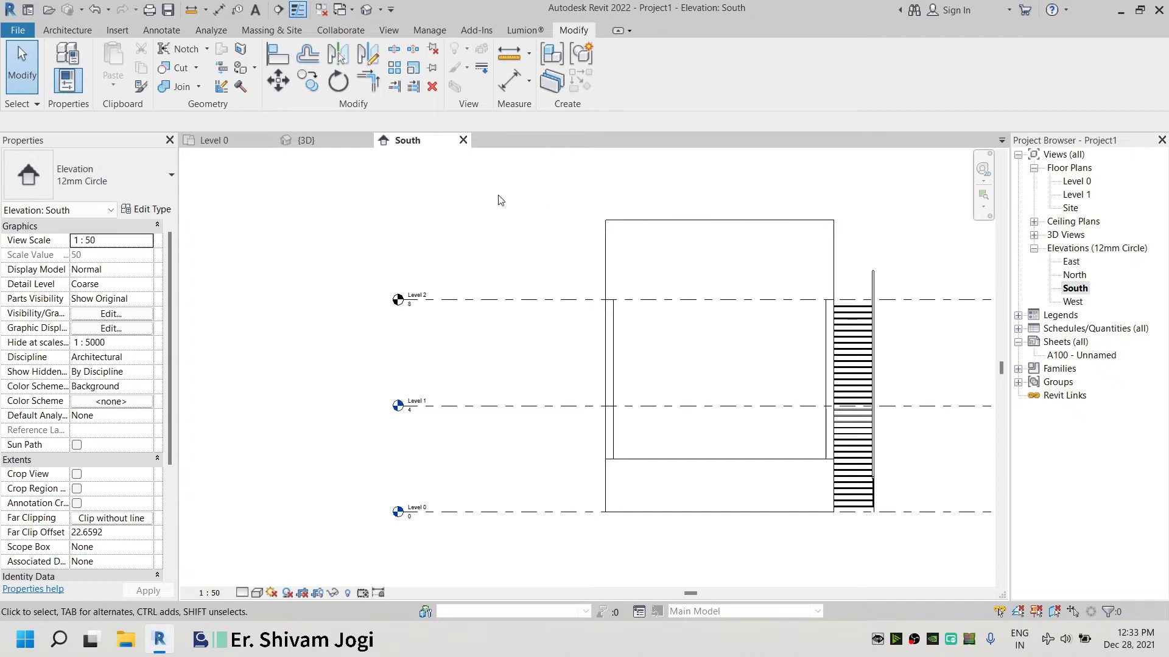
click(463, 140)
click(207, 140)
scroll(271, 163, down, 3)
scroll(272, 163, down, 7)
click(303, 140)
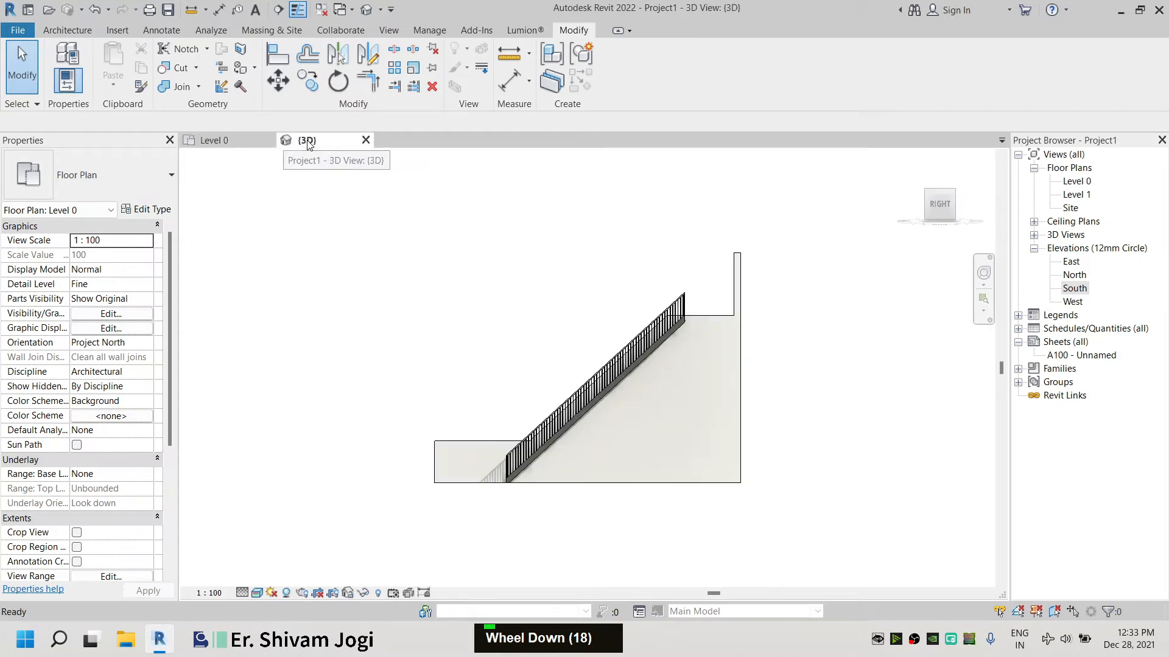
Orient the 3D view to Top and zoom in on the enclosure's walls
click(937, 185)
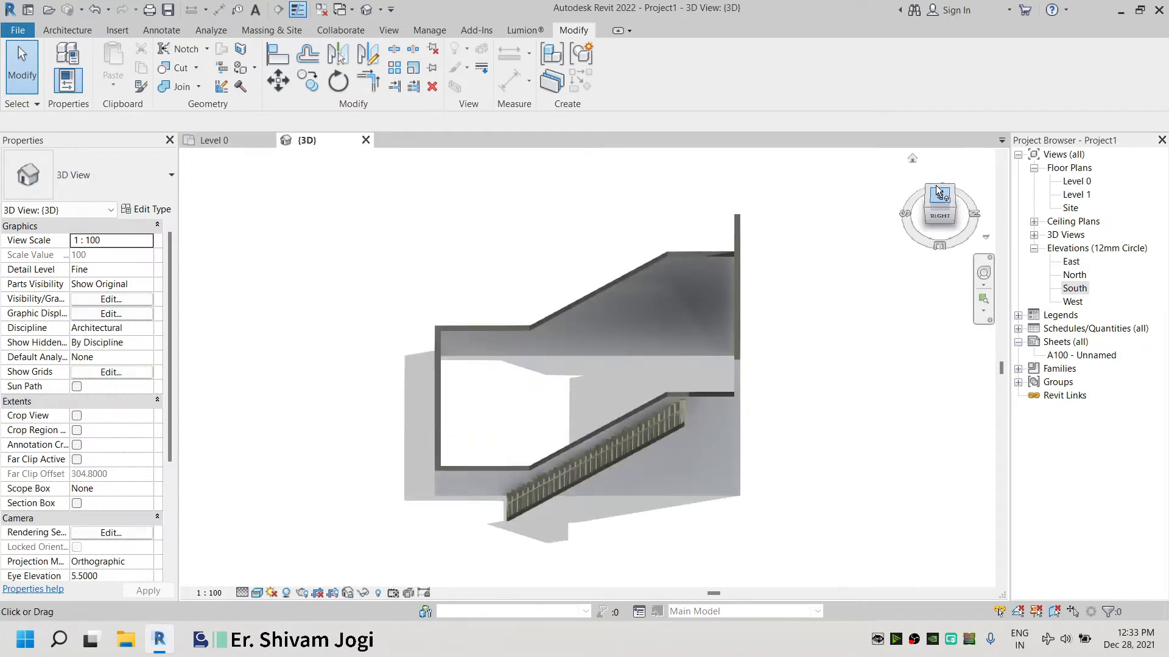
click(976, 169)
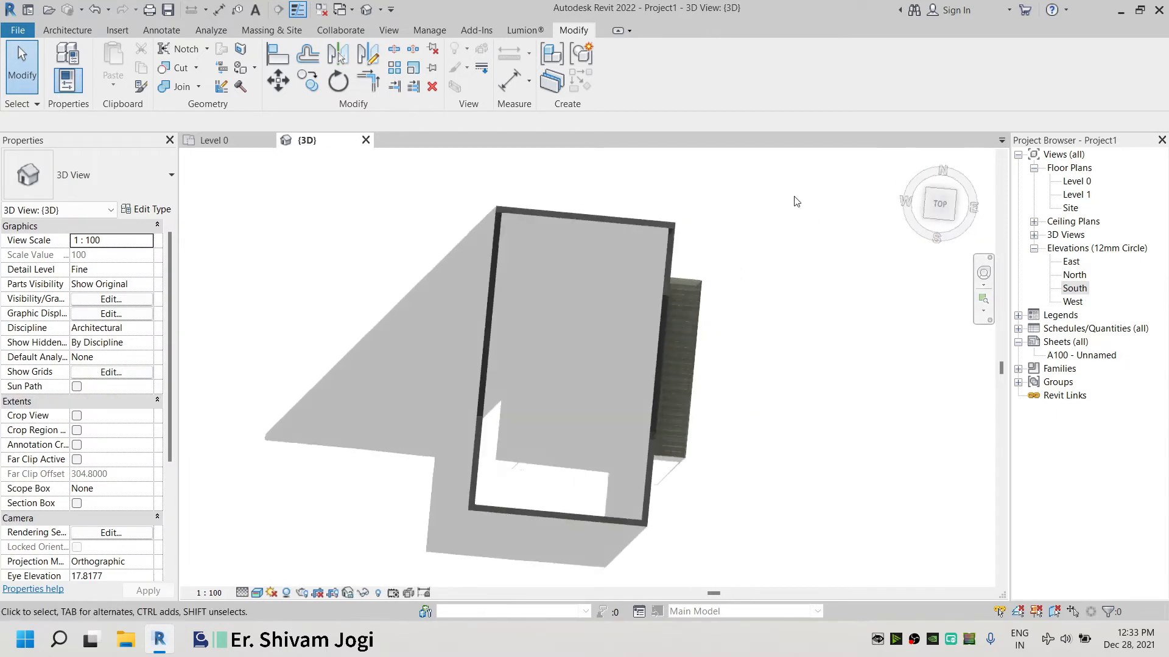
scroll(618, 296, up, 1)
scroll(475, 185, up, 7)
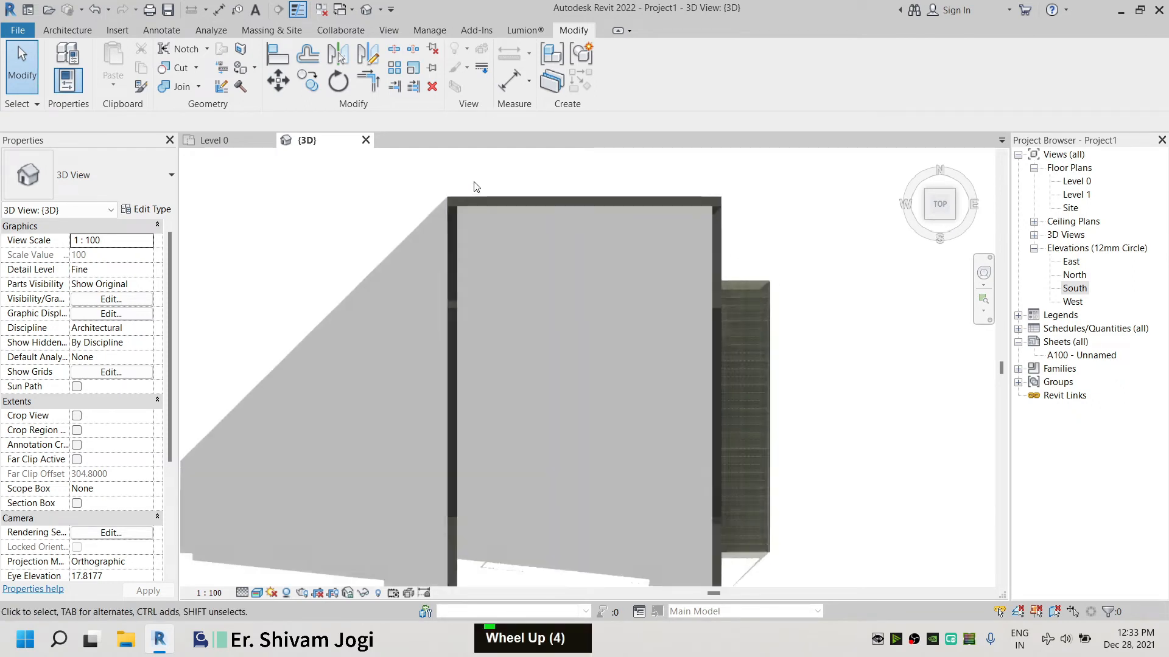
scroll(480, 246, down, 12)
middle_drag(480, 246, 542, 256)
scroll(508, 224, up, 1)
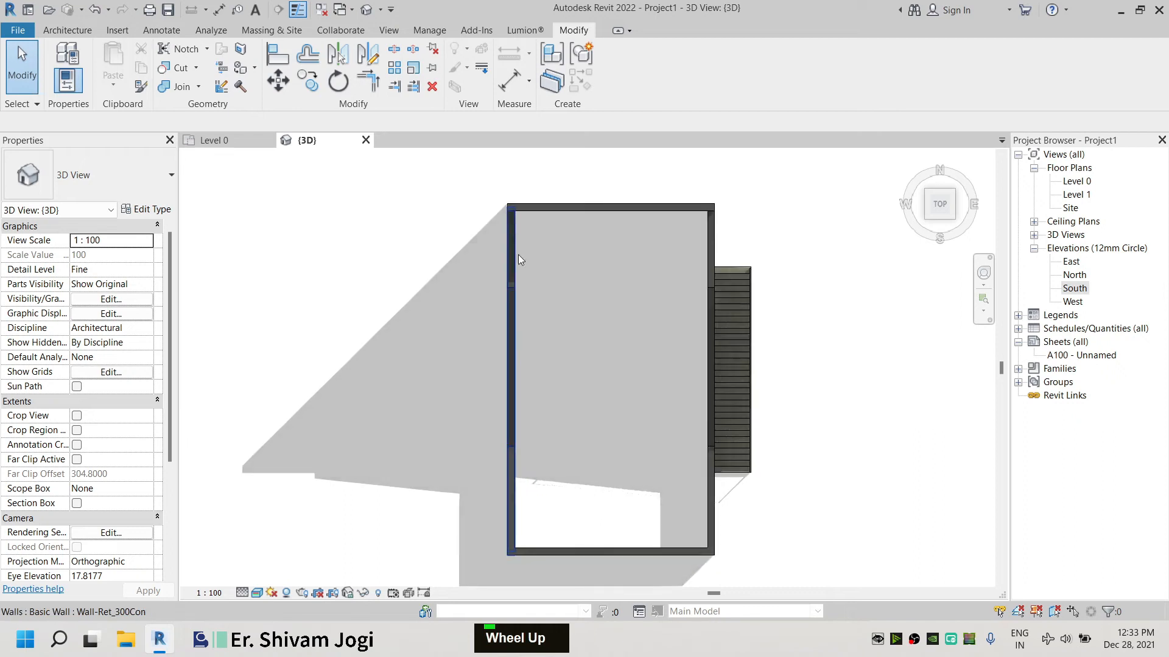
Switch to the Level 0 floor plan and frame the whole enclosure and stair
double_click(231, 140)
scroll(439, 231, up, 8)
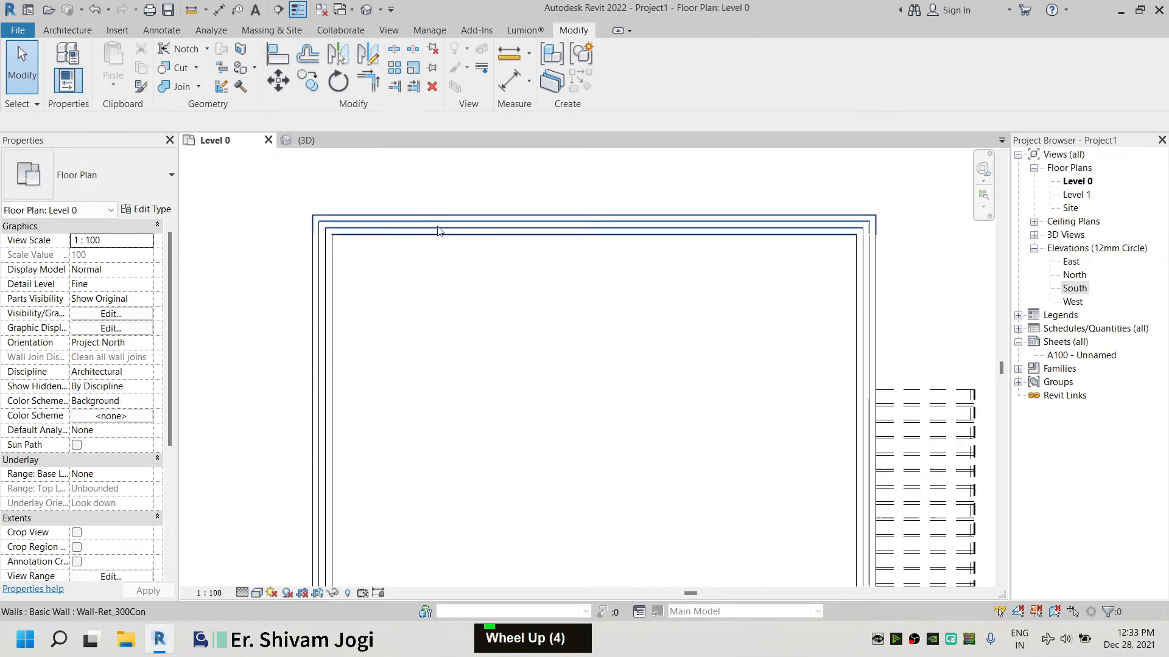
scroll(493, 225, down, 2)
scroll(494, 226, down, 1)
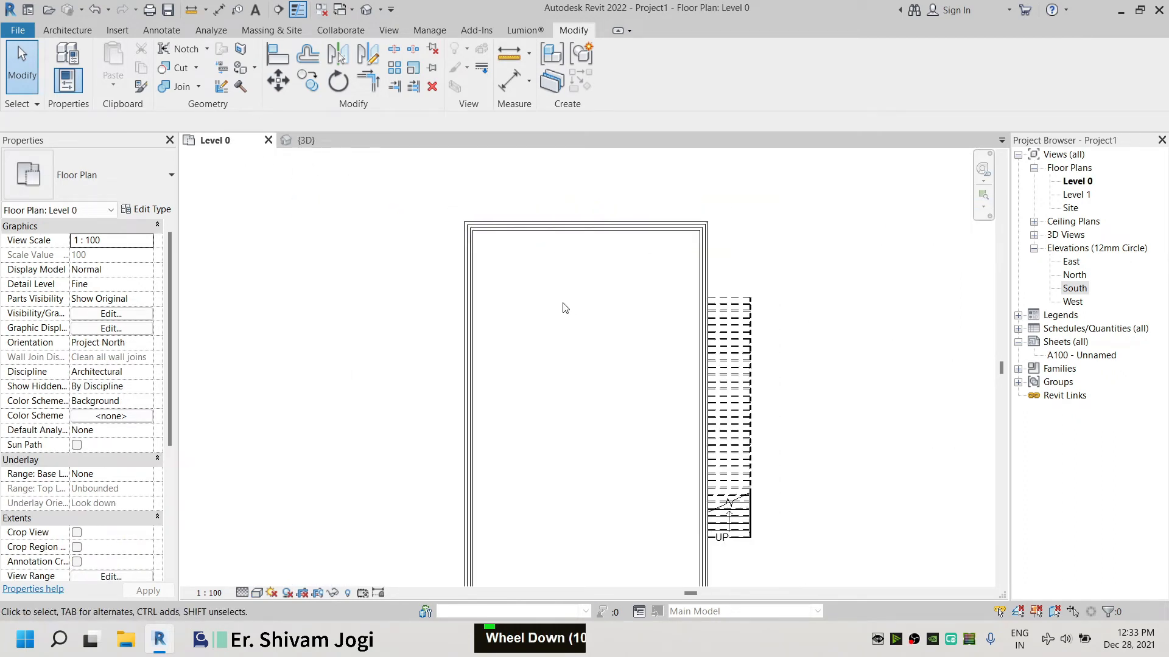
middle_drag(561, 308, 569, 251)
middle_click(568, 251)
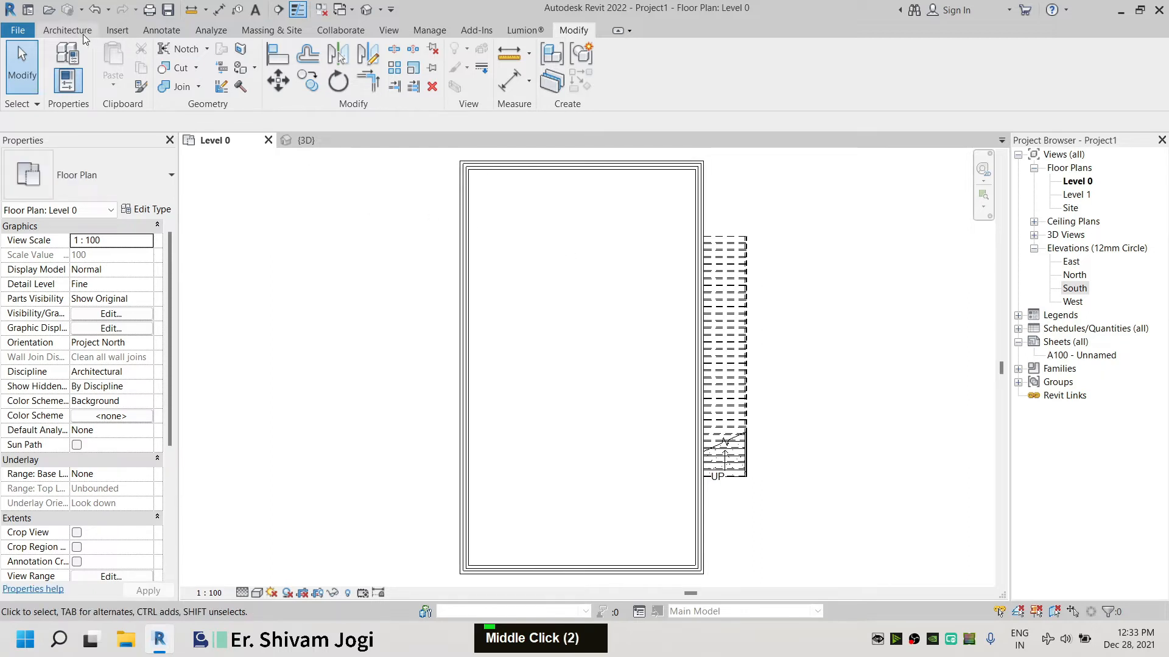
Start the Wall tool and choose the Curtain_Wall-Storefront wall type
click(67, 30)
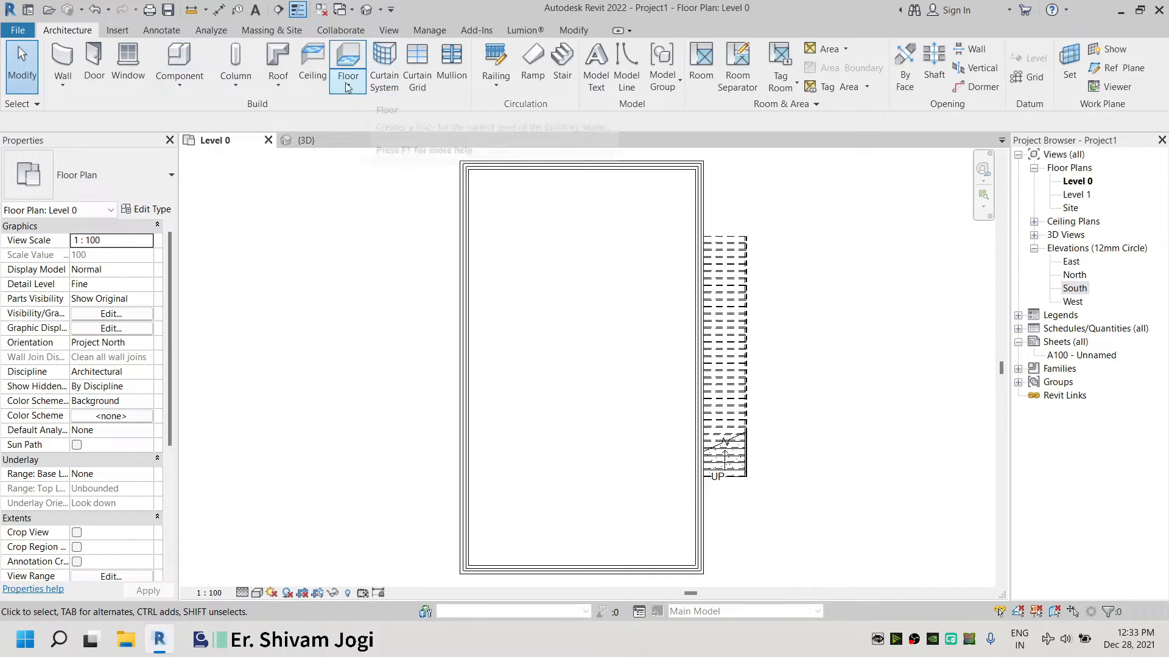
click(63, 61)
click(155, 159)
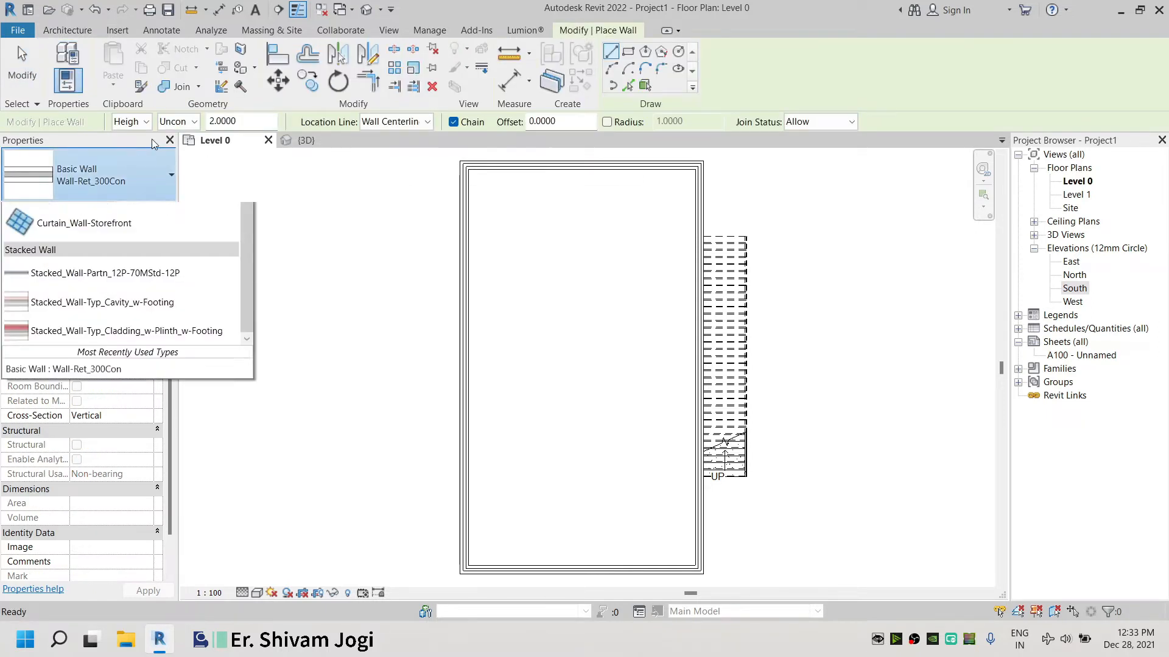
mouse_move(119, 461)
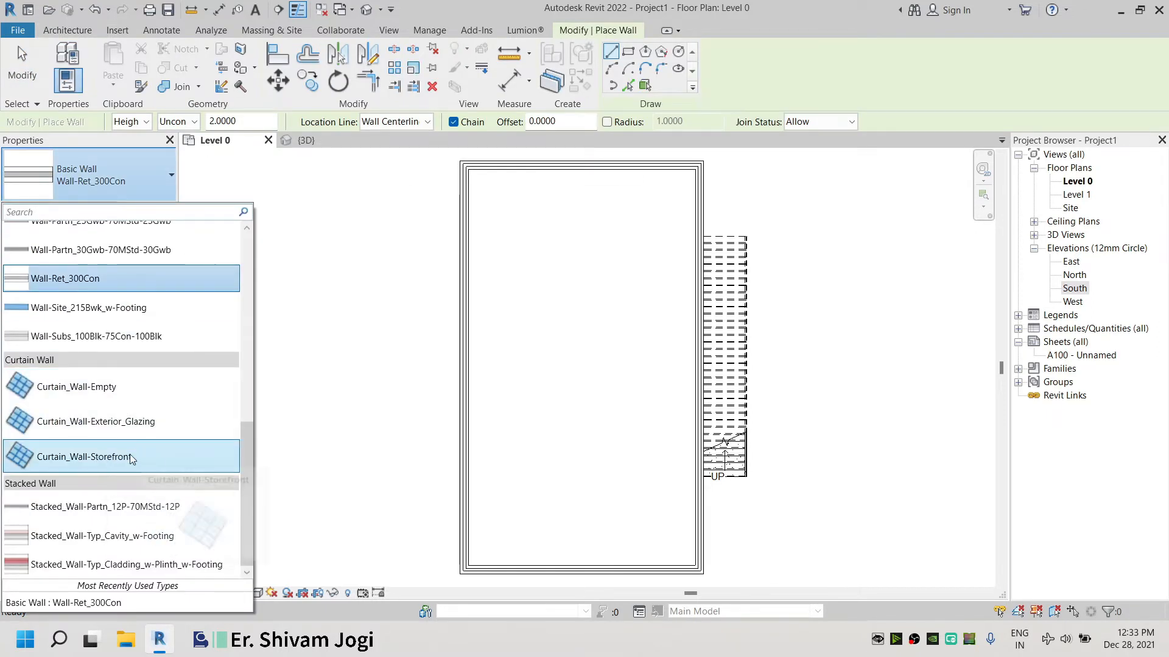
click(70, 458)
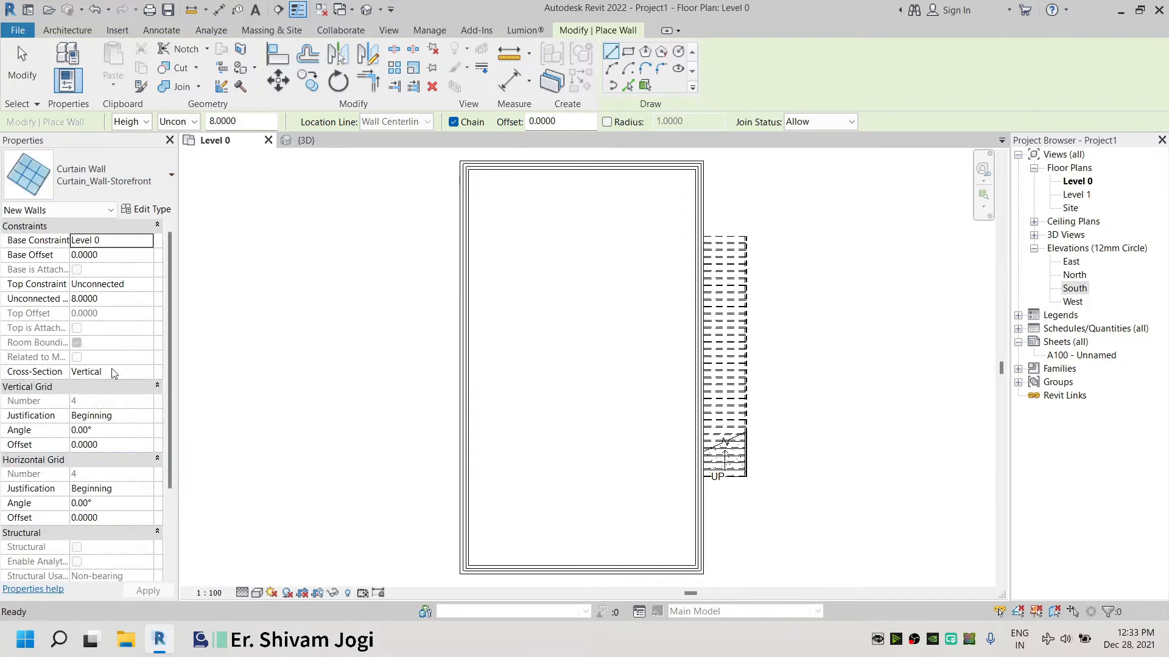
Set the curtain wall's top constraint to Up to level: Level 2 and its base offset to 2
double_click(153, 288)
click(125, 340)
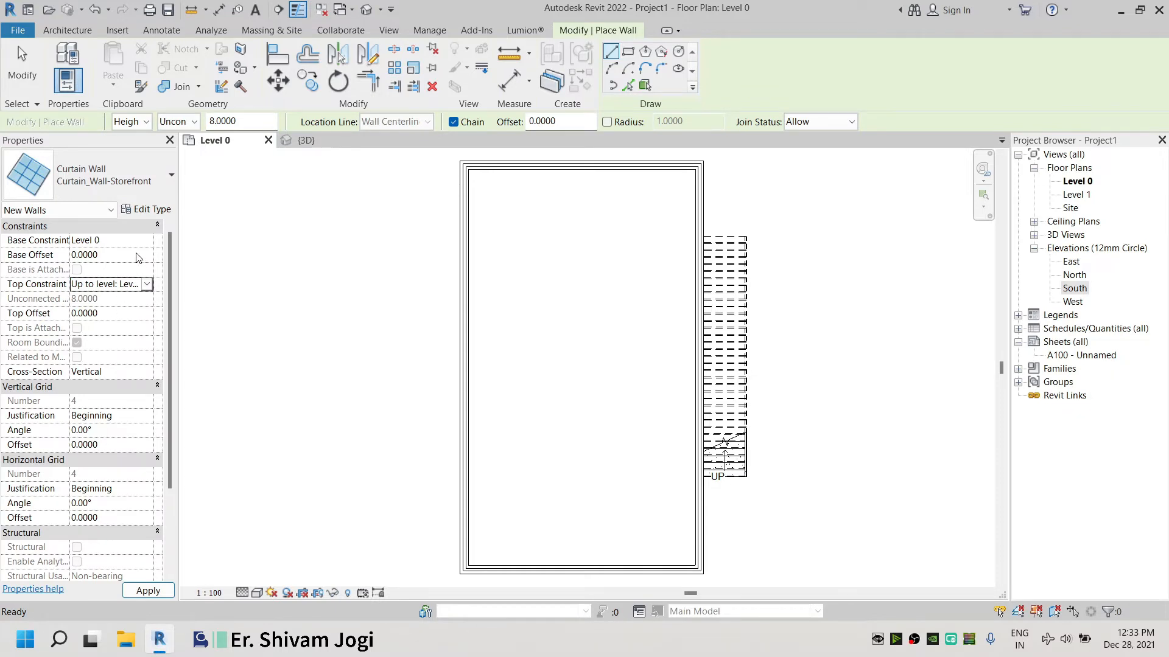
text(2)
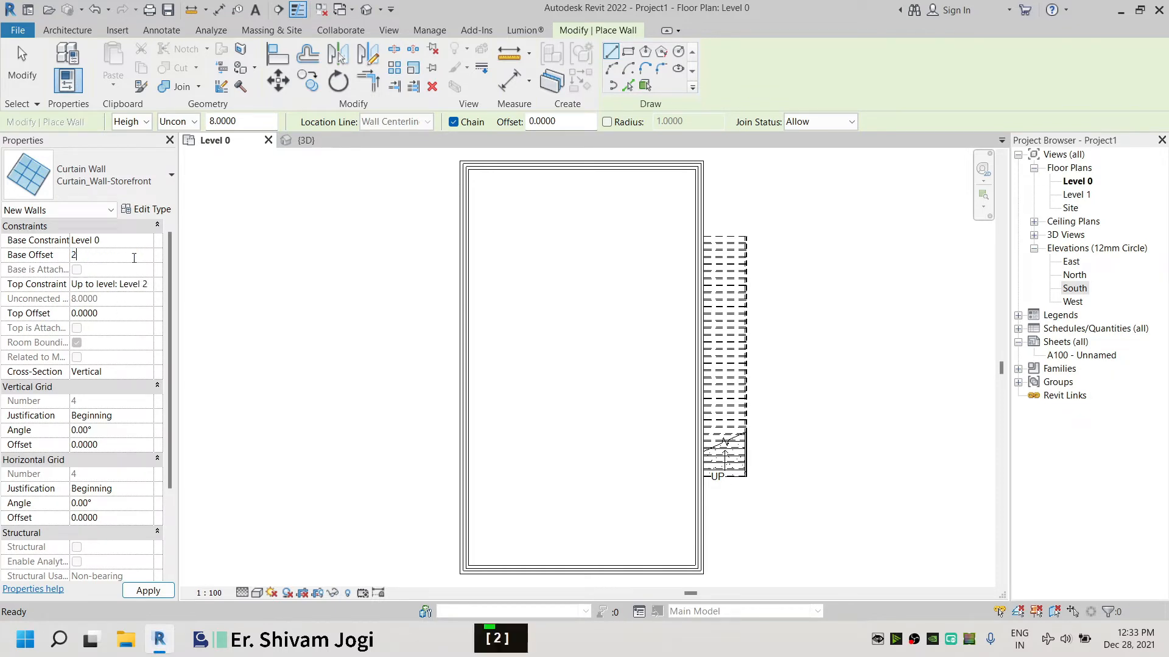
key(Return)
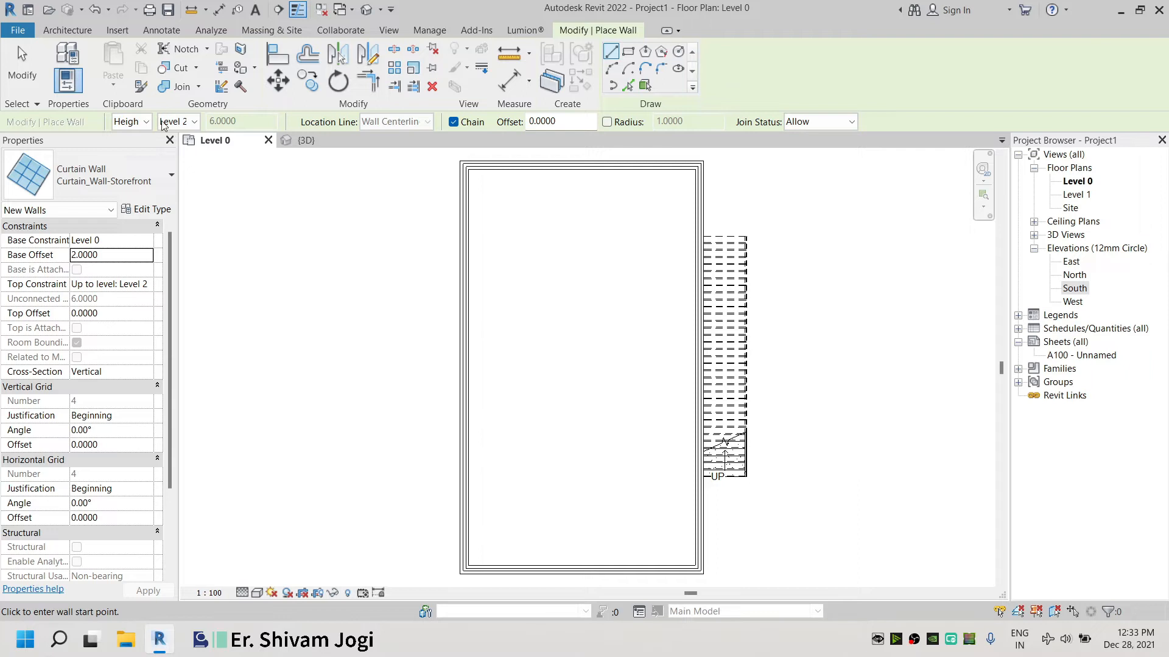
drag(168, 376, 166, 420)
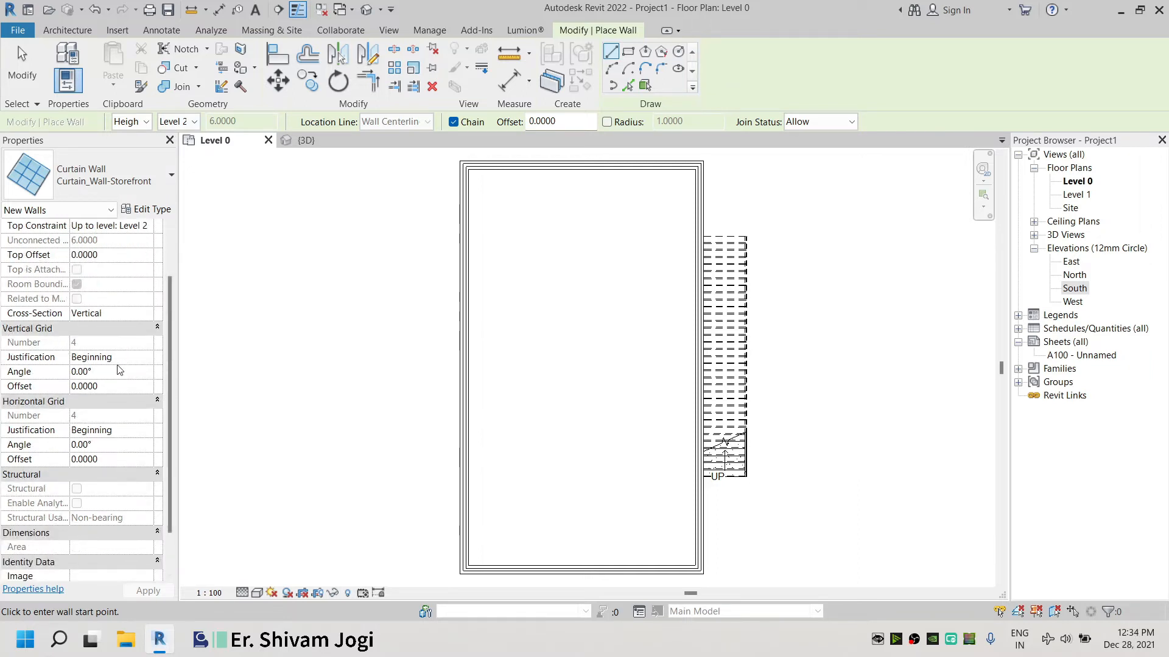
Place a storefront curtain wall along the enclosure's left retaining wall by picking its reference line
double_click(119, 428)
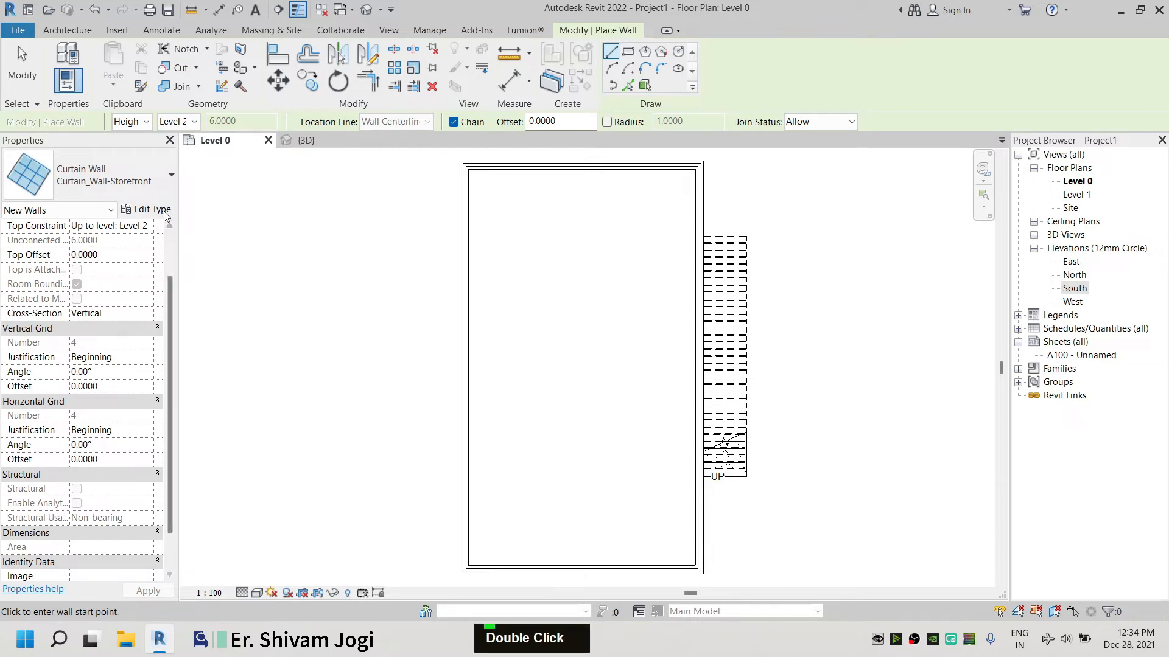
scroll(323, 290, up, 1)
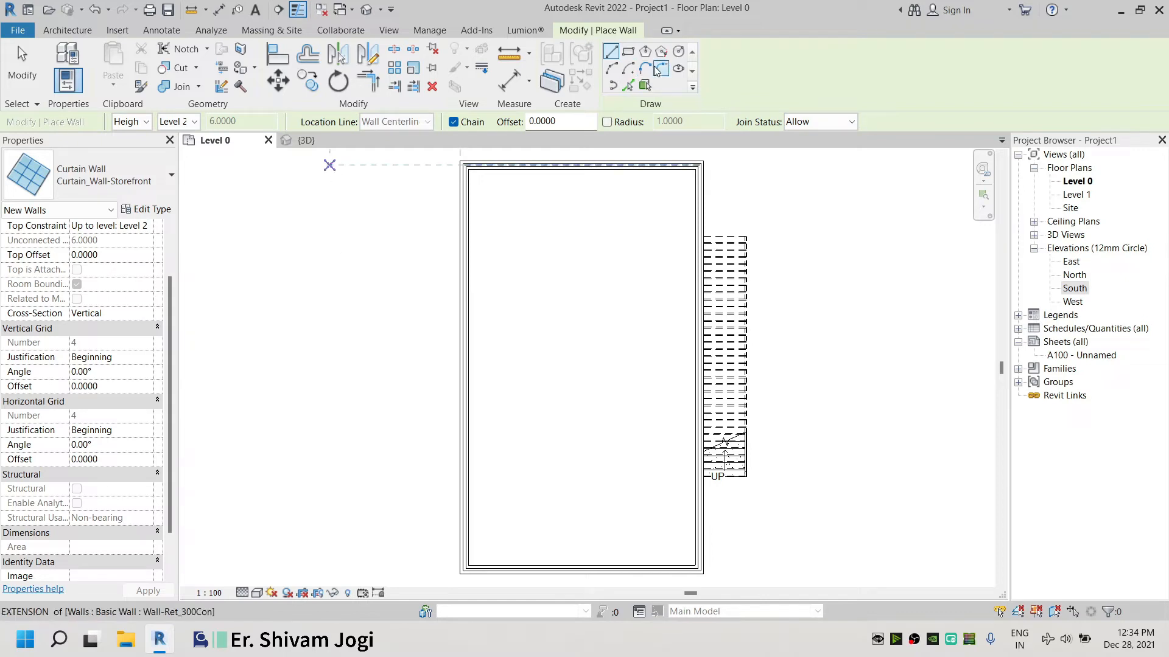
click(629, 85)
scroll(473, 170, up, 13)
scroll(474, 173, up, 2)
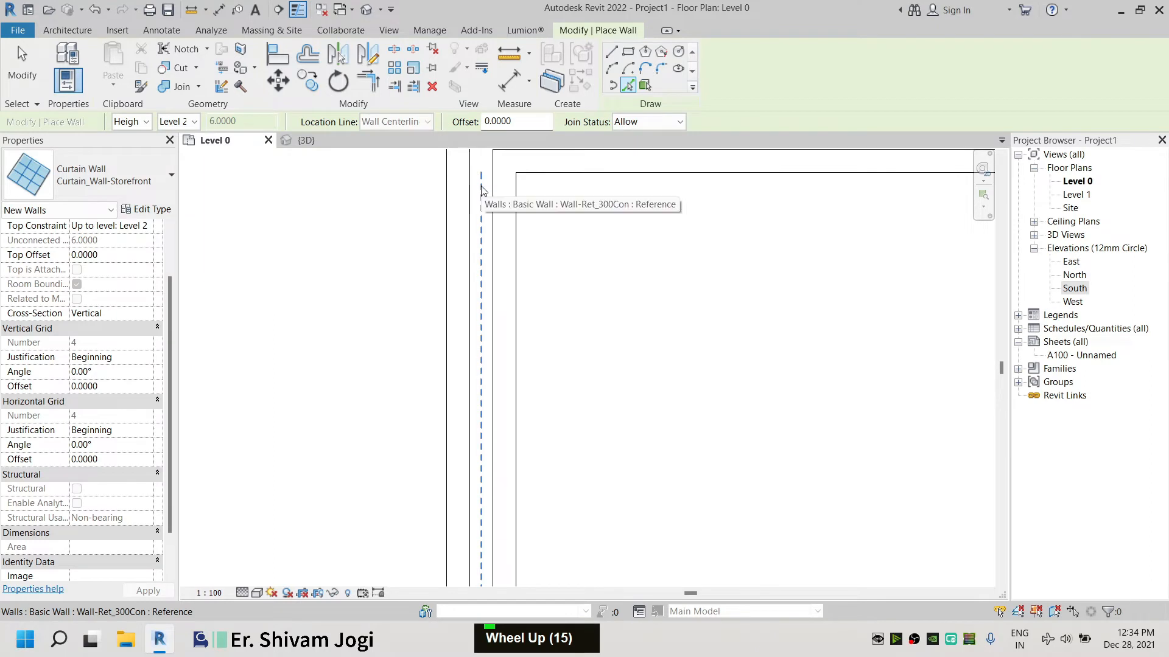
click(481, 187)
scroll(480, 188, down, 6)
scroll(286, 177, down, 8)
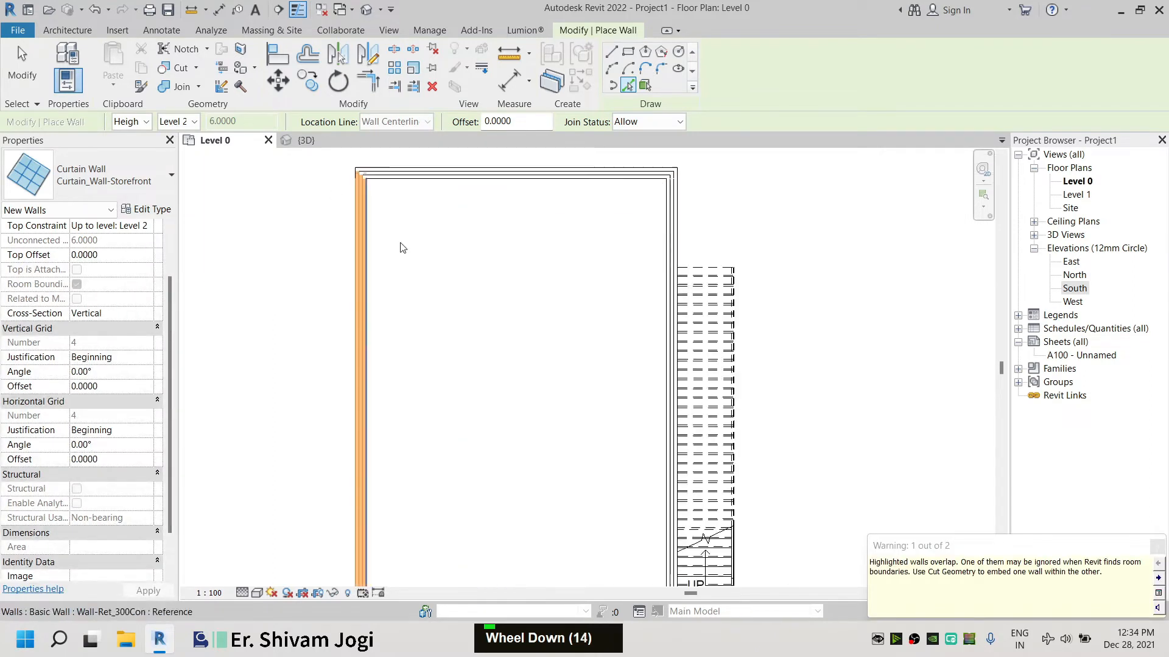
scroll(422, 283, down, 3)
Pick the right retaining wall's reference line to place a second curtain wall, then close the overlap warning and exit the tool
middle_drag(444, 497, 494, 371)
scroll(488, 393, up, 6)
scroll(407, 436, up, 6)
click(387, 397)
scroll(387, 402, down, 6)
middle_drag(742, 332, 746, 409)
scroll(700, 417, up, 10)
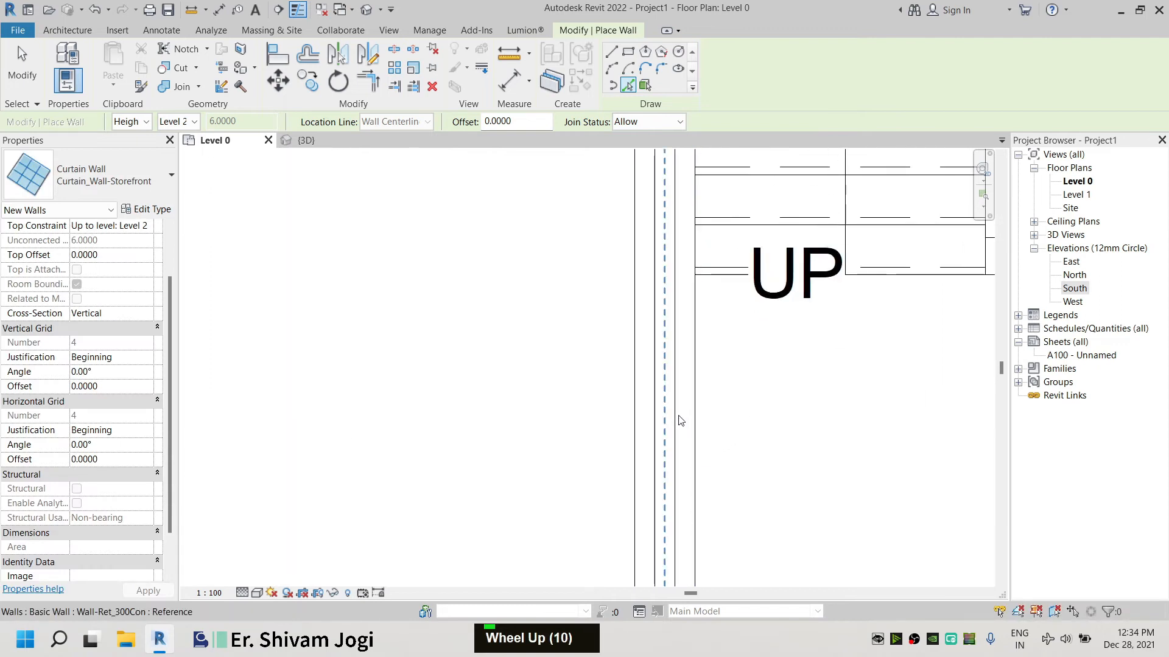
click(664, 410)
scroll(665, 414, down, 6)
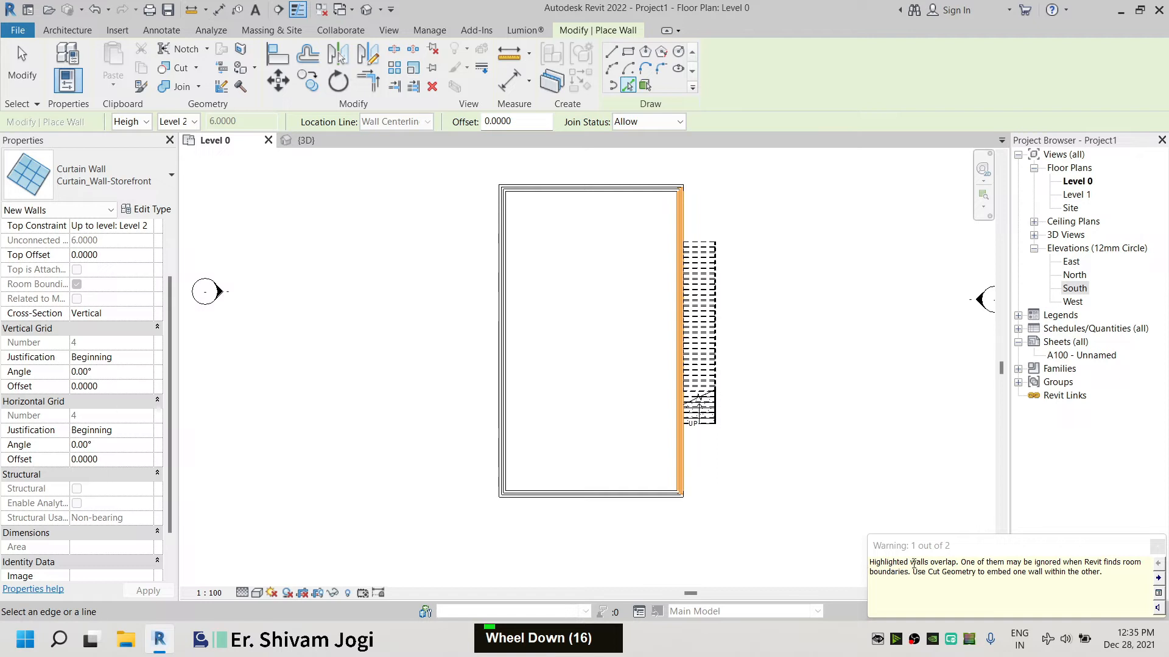
click(1158, 550)
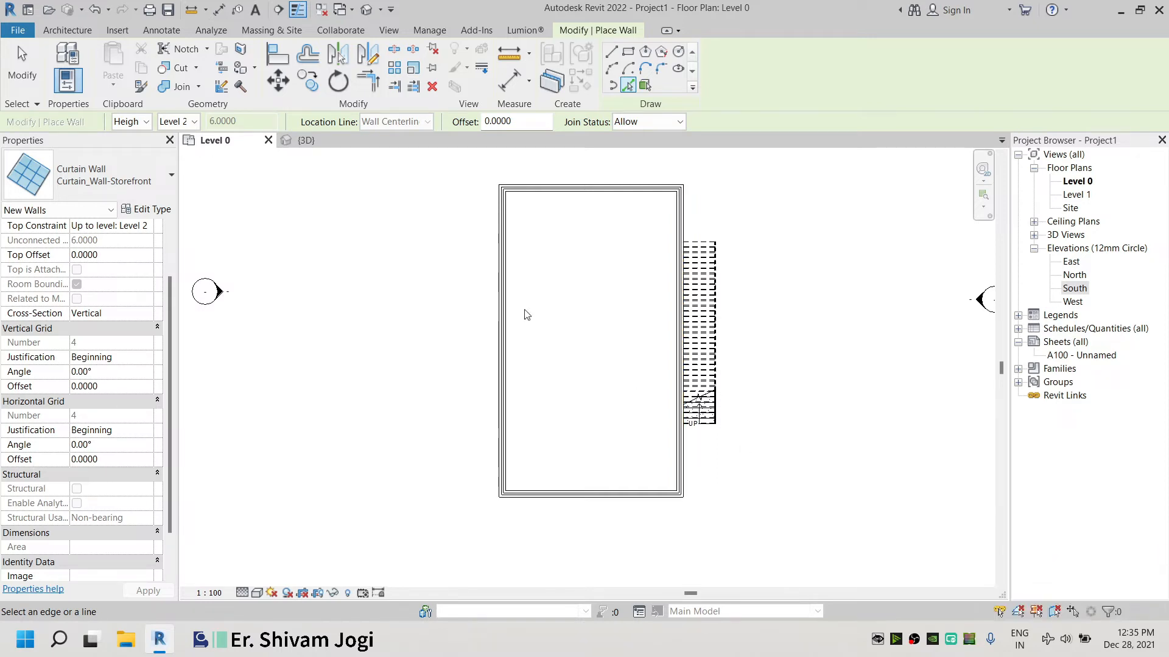
click(22, 61)
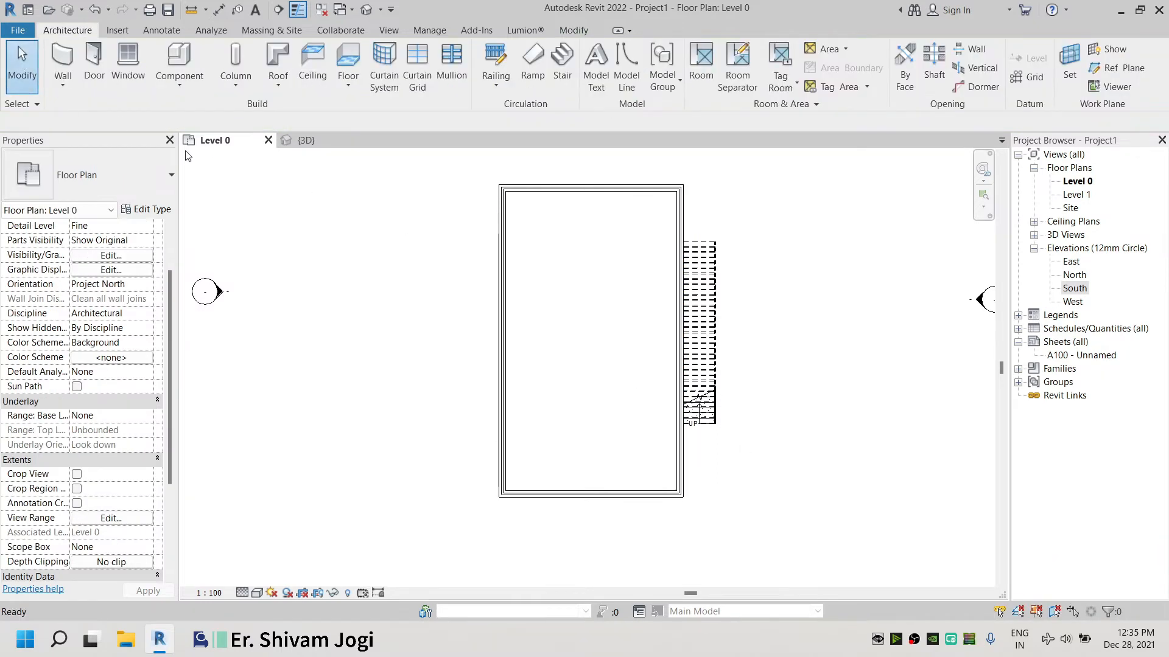
Inspect the new curtain walls and surrounding retaining walls in the 3D view
click(320, 145)
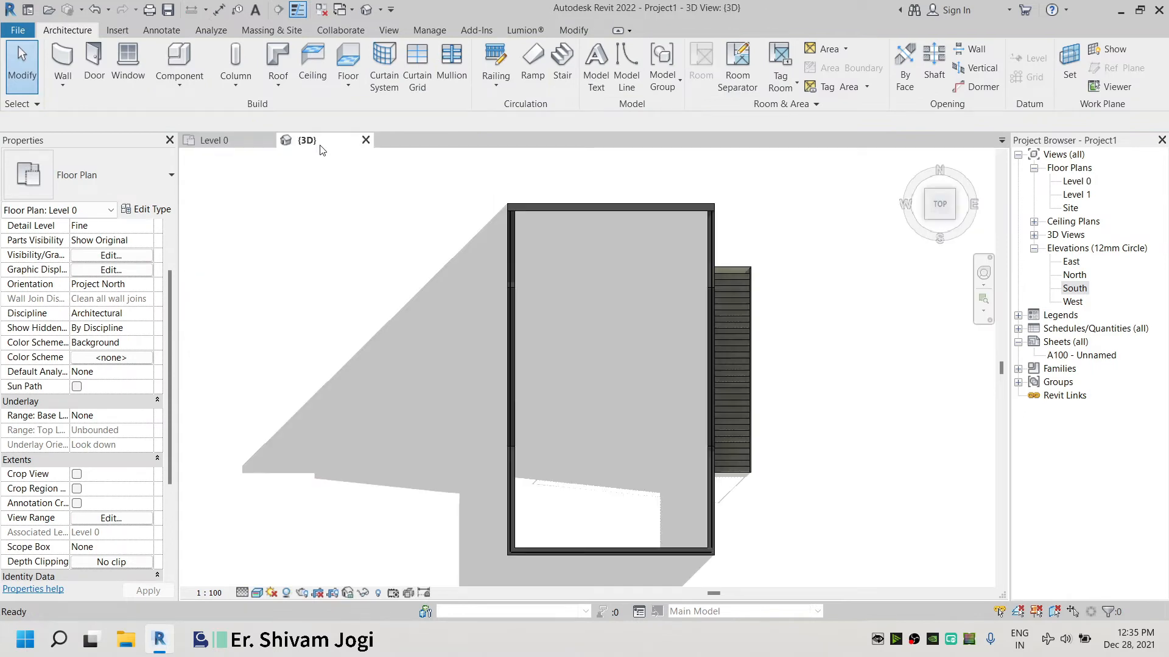
shift+middle_drag(719, 420, 536, 418)
scroll(536, 417, up, 5)
scroll(536, 418, down, 2)
scroll(454, 492, up, 4)
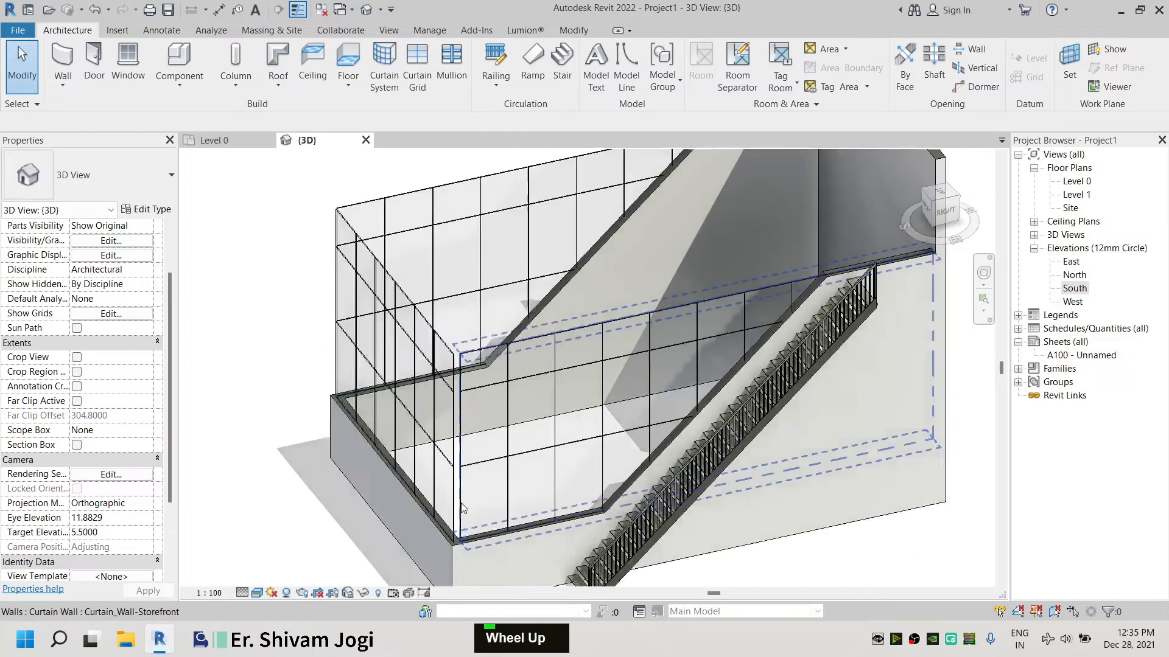
click(494, 308)
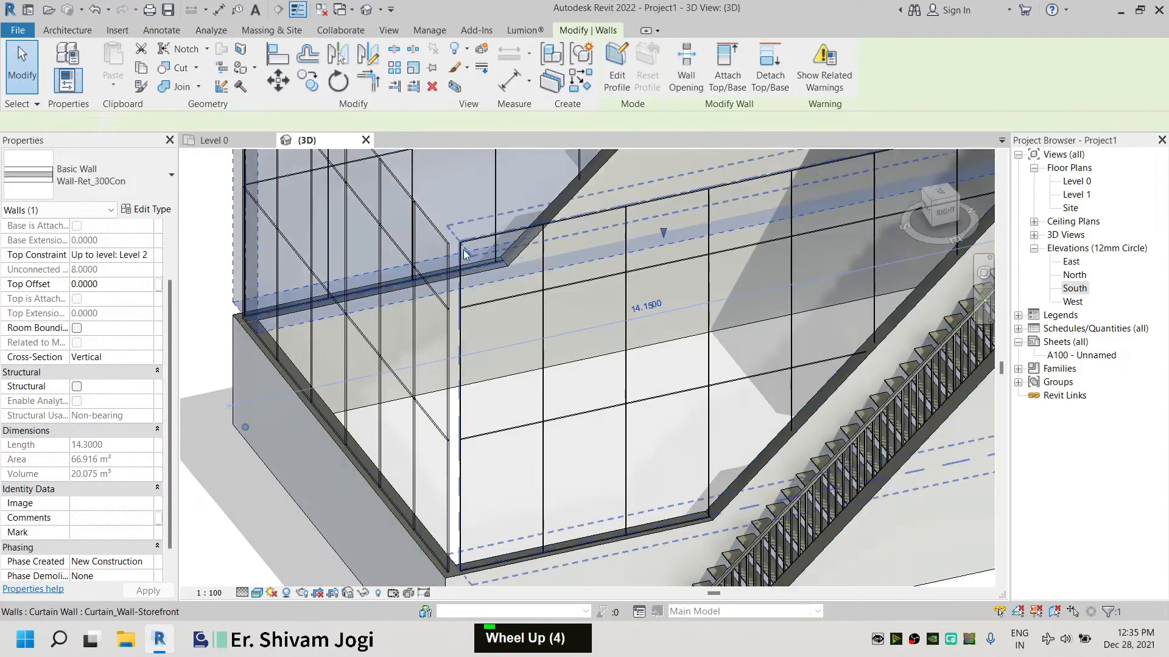
click(472, 242)
scroll(408, 367, down, 4)
click(287, 418)
shift+middle_drag(414, 234, 721, 267)
scroll(766, 436, up, 2)
scroll(766, 436, up, 3)
click(916, 347)
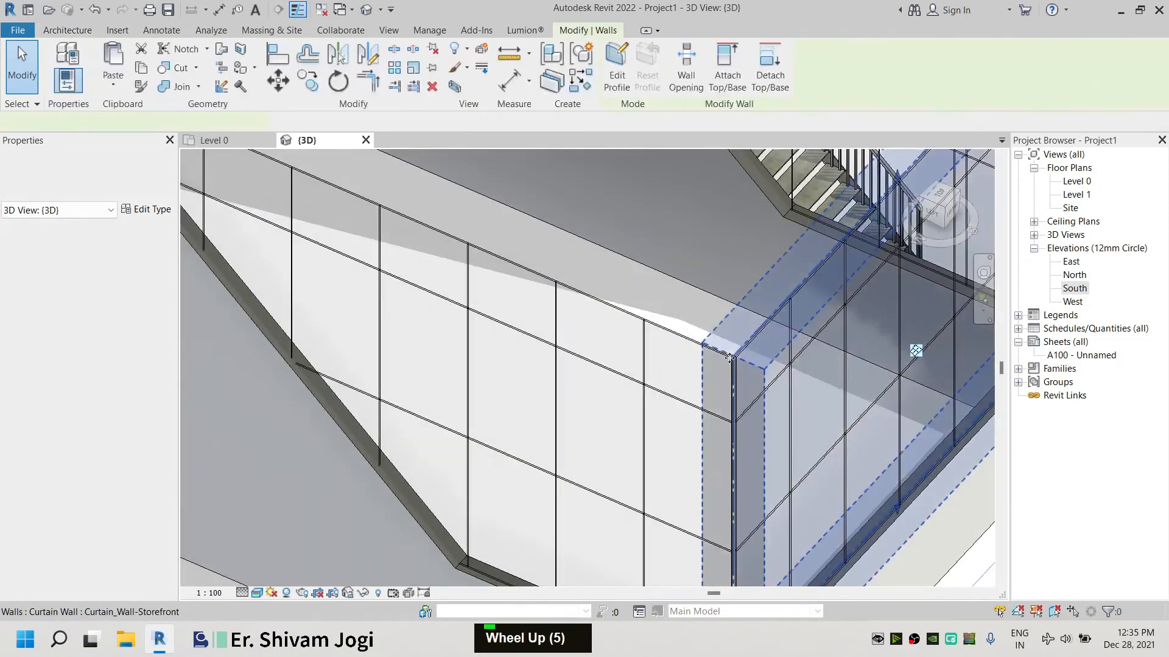
key(Escape)
scroll(578, 286, down, 5)
Select the two overlapping retaining walls and temporarily hide them in the 3D view
click(579, 286)
scroll(578, 286, up, 6)
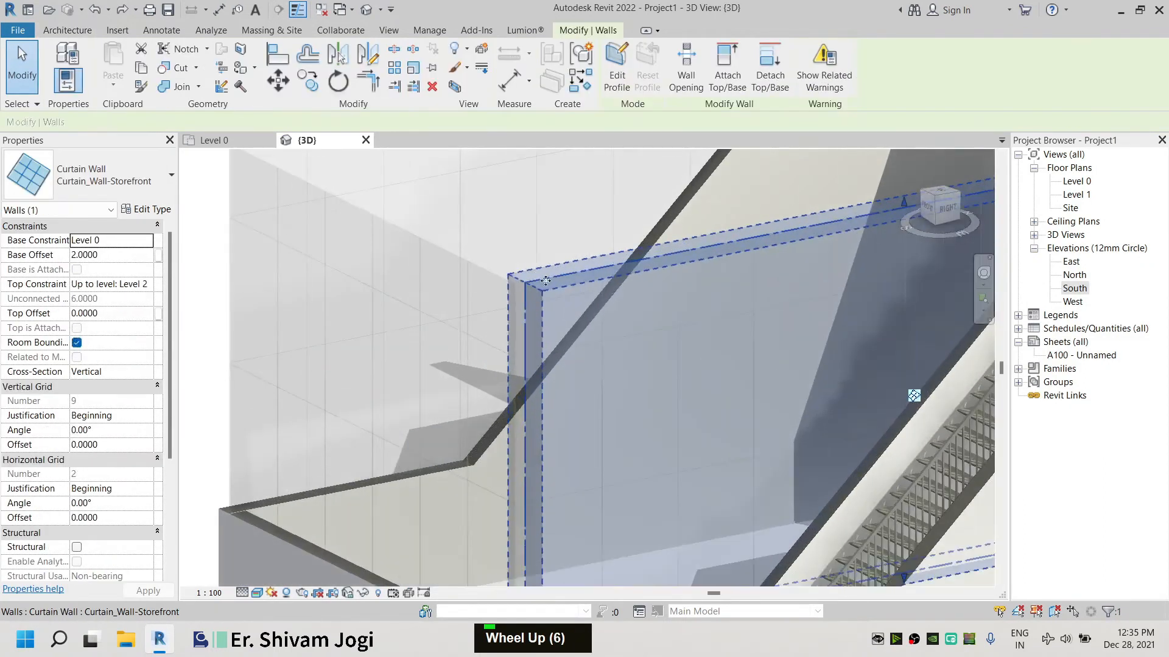
shift+middle_drag(561, 284, 816, 348)
scroll(761, 310, up, 9)
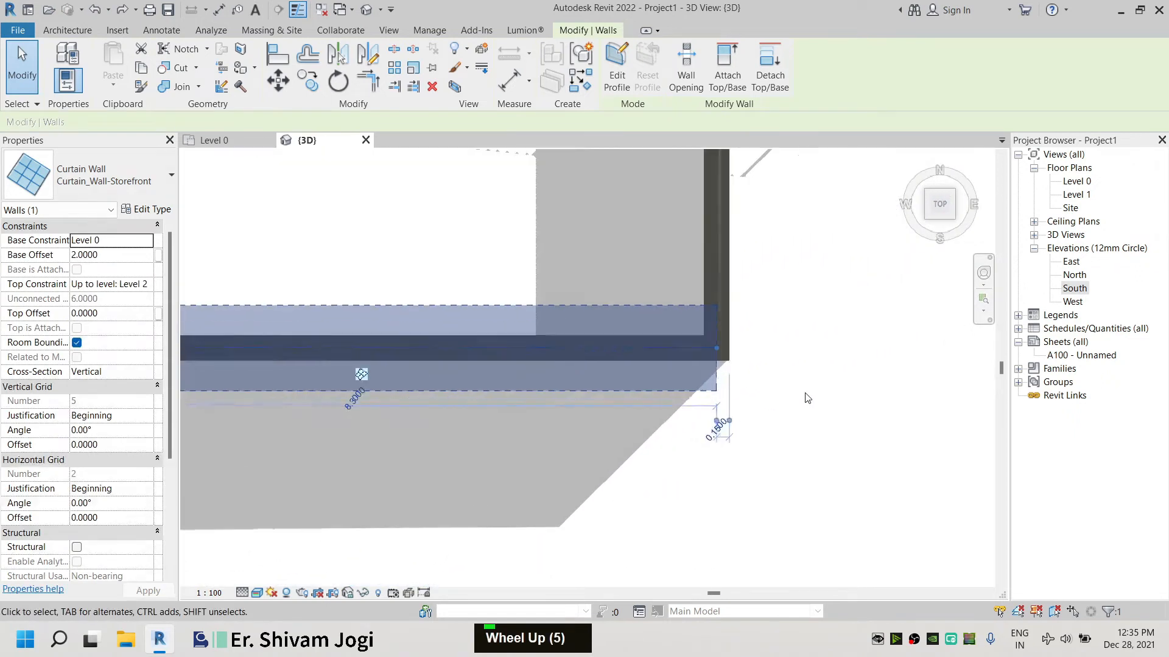
scroll(694, 287, up, 5)
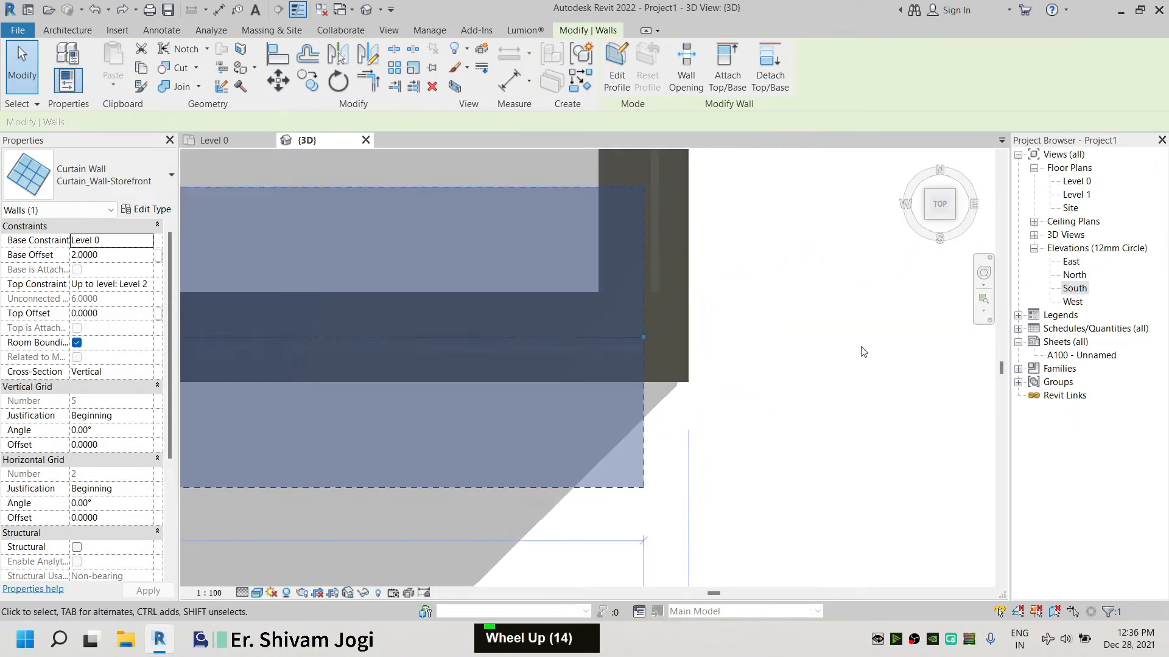
key(Escape)
click(653, 289)
scroll(654, 290, up, 8)
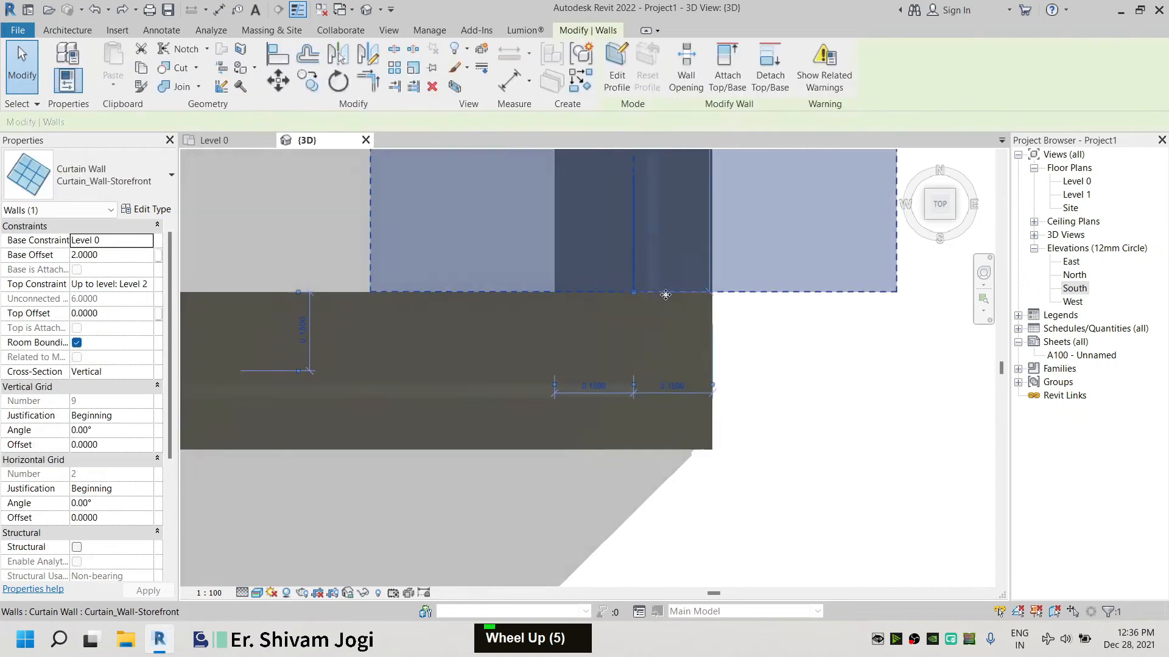
click(547, 261)
click(547, 255)
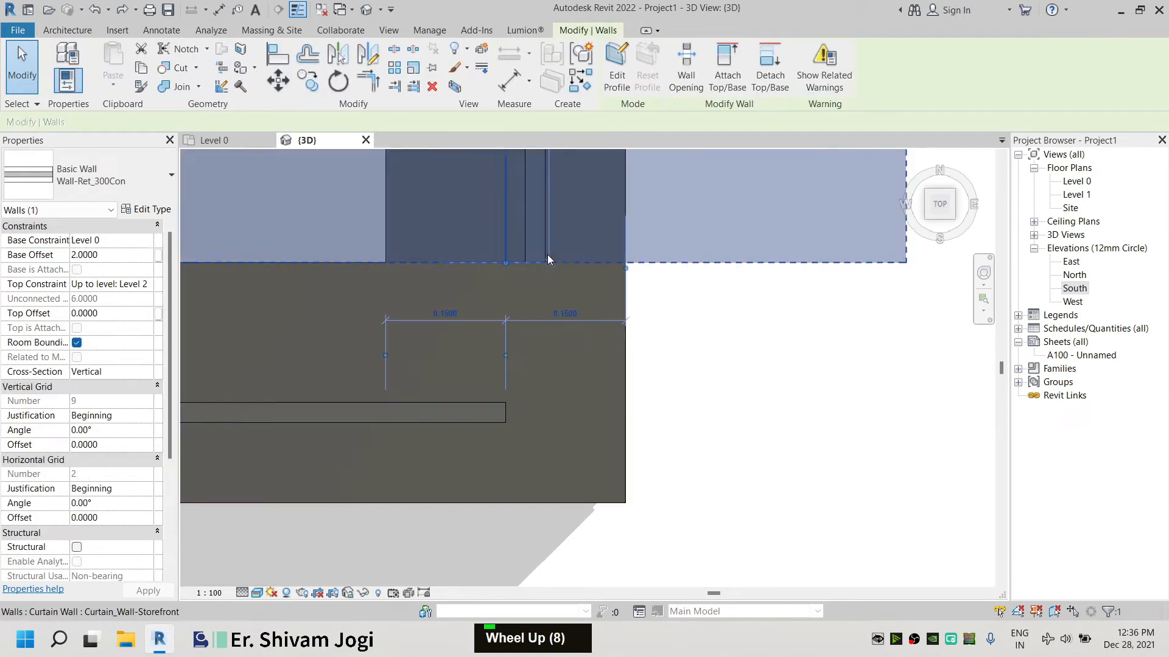
click(639, 374)
scroll(864, 457, down, 10)
drag(869, 476, 782, 420)
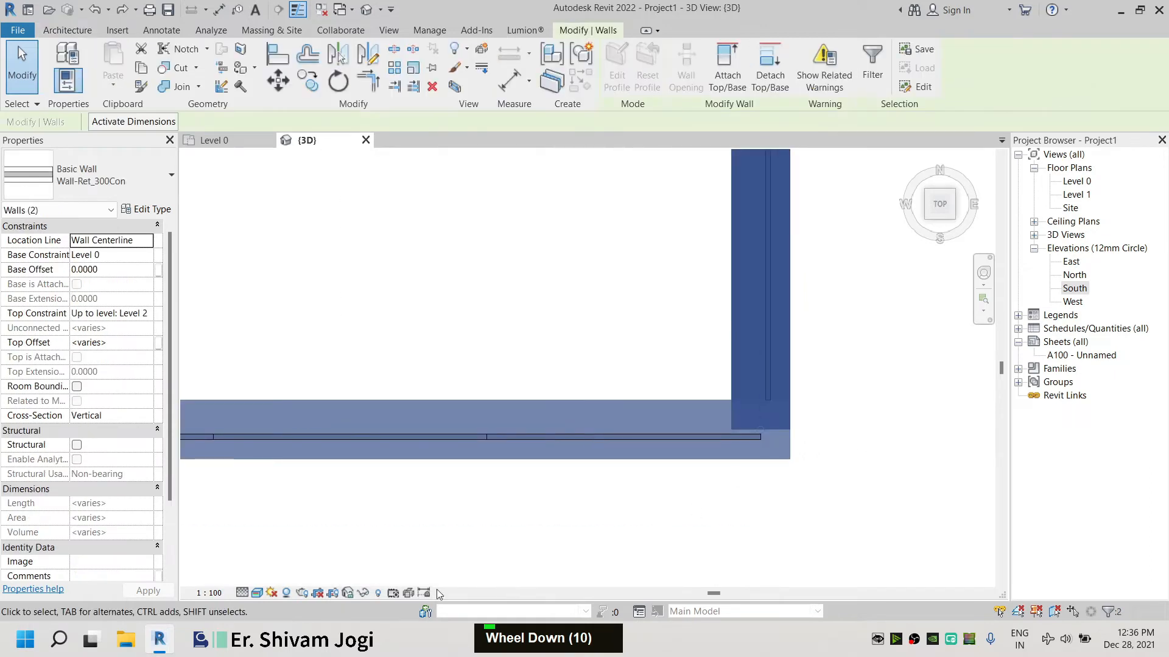
click(370, 594)
double_click(389, 553)
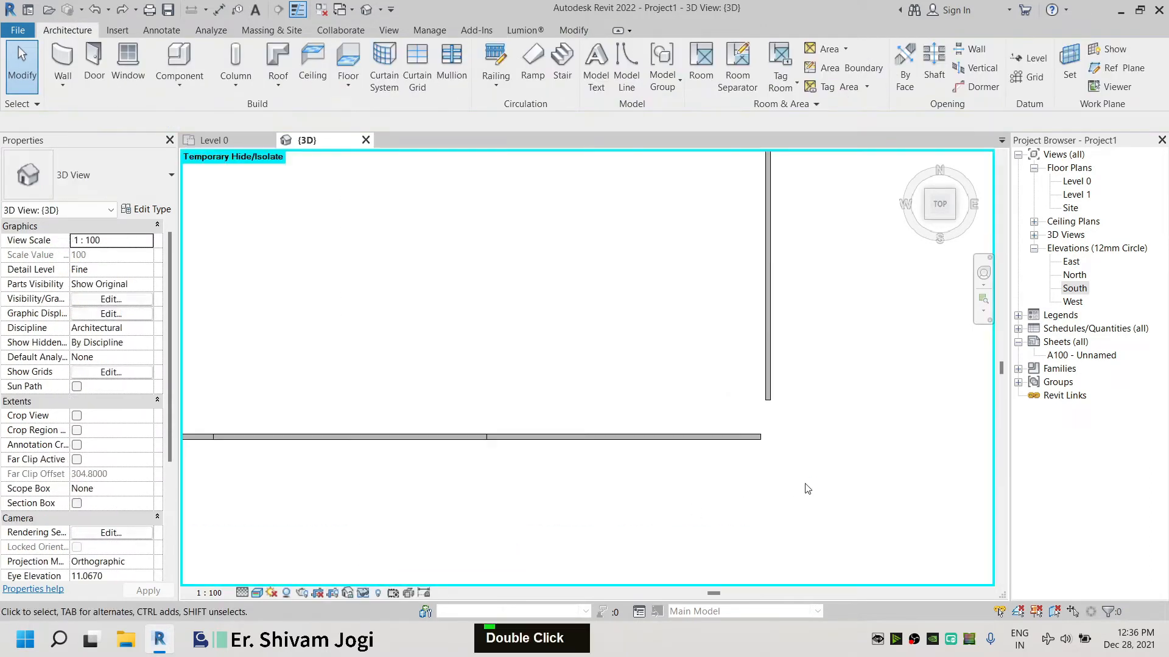
In top view, drag the end of the stair-side curtain wall to the enclosure corner
mouse_move(759, 377)
mouse_down()
mouse_move(750, 373)
mouse_move(769, 393)
mouse_up()
click(767, 382)
click(772, 397)
shift+middle_drag(798, 414, 700, 335)
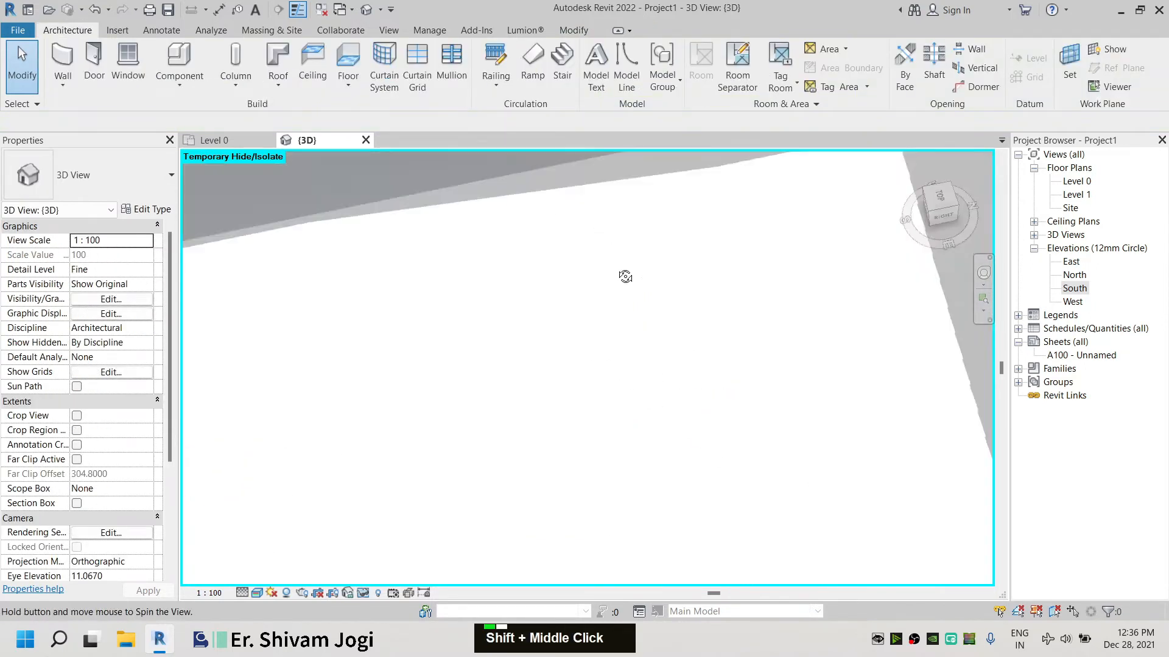
scroll(644, 258, down, 11)
mouse_move(602, 236)
shift+middle_down()
mouse_move(580, 371)
mouse_move(587, 336)
shift+middle_up()
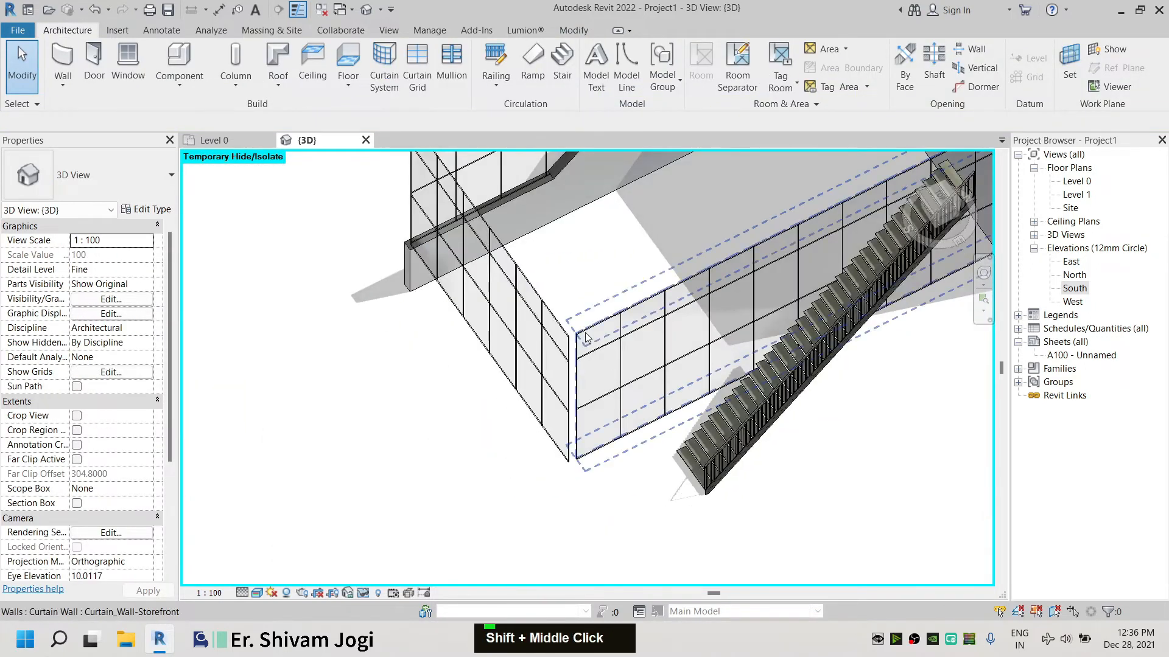
click(635, 367)
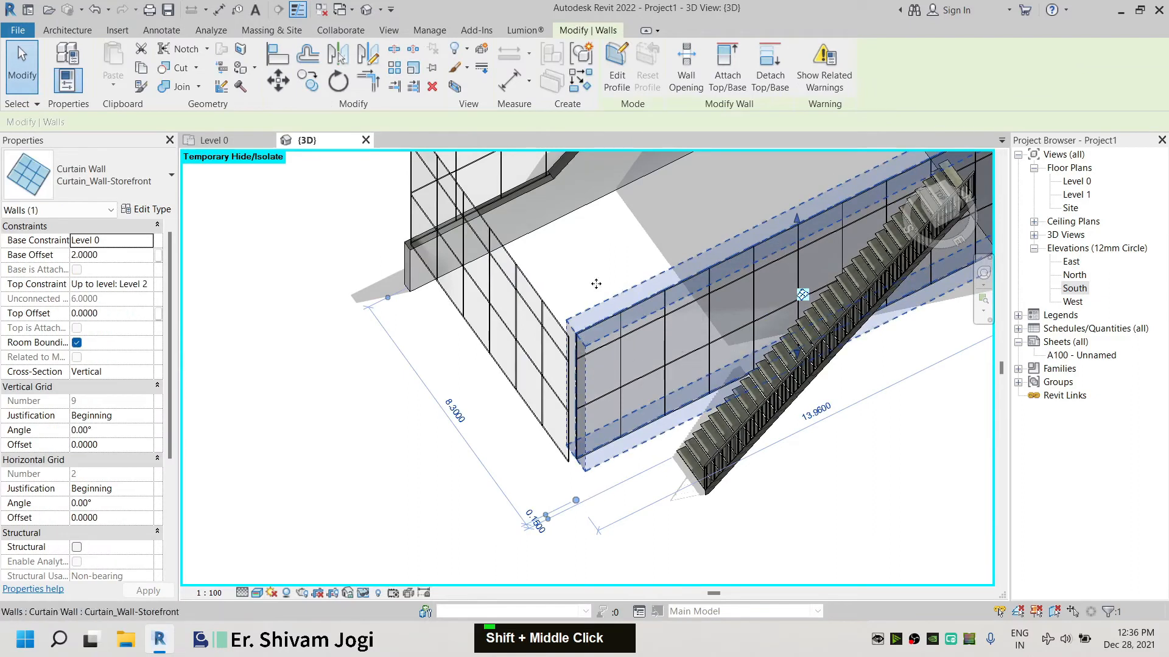
click(941, 198)
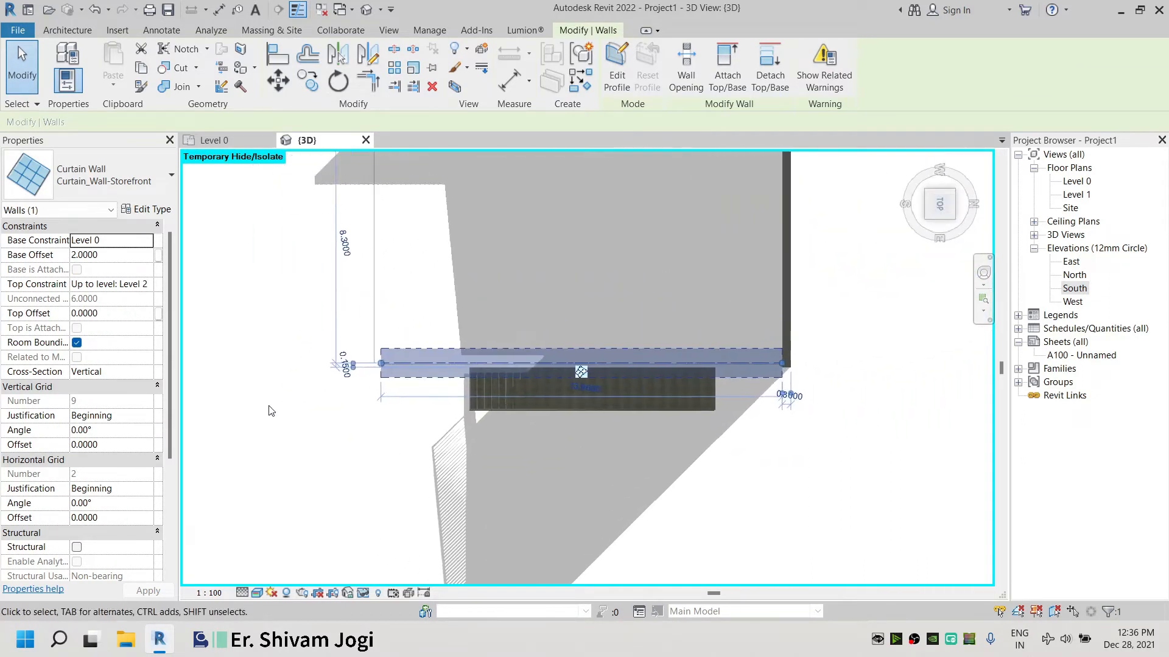
scroll(378, 361, up, 15)
drag(407, 390, 356, 388)
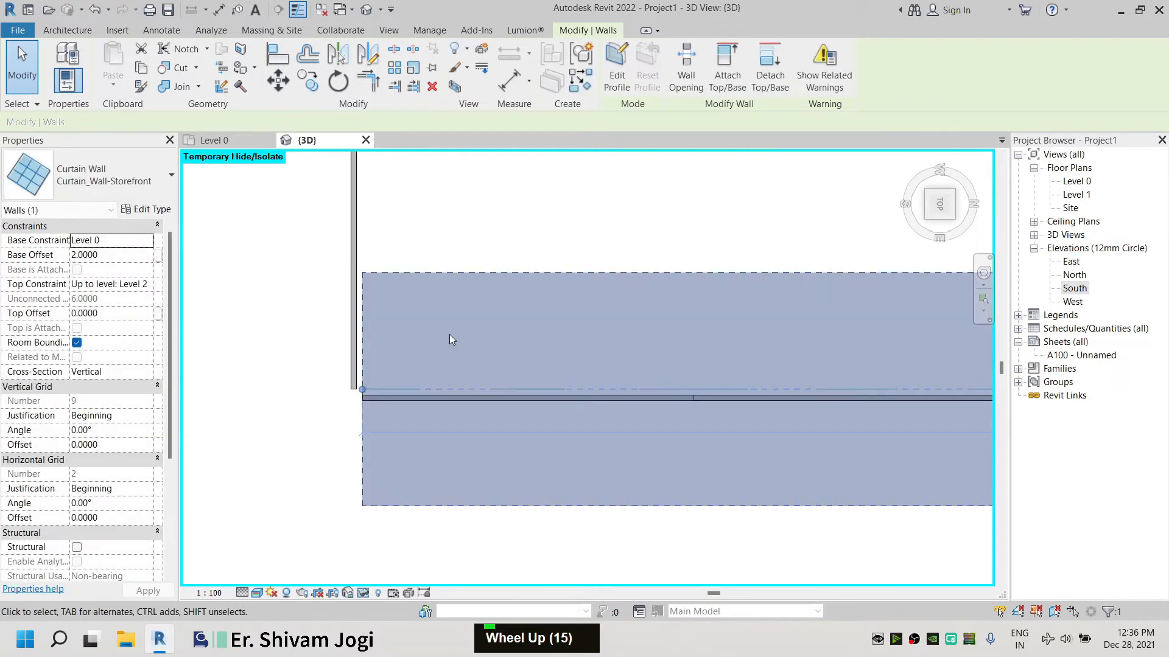
click(327, 374)
click(344, 379)
drag(364, 390, 362, 390)
click(331, 339)
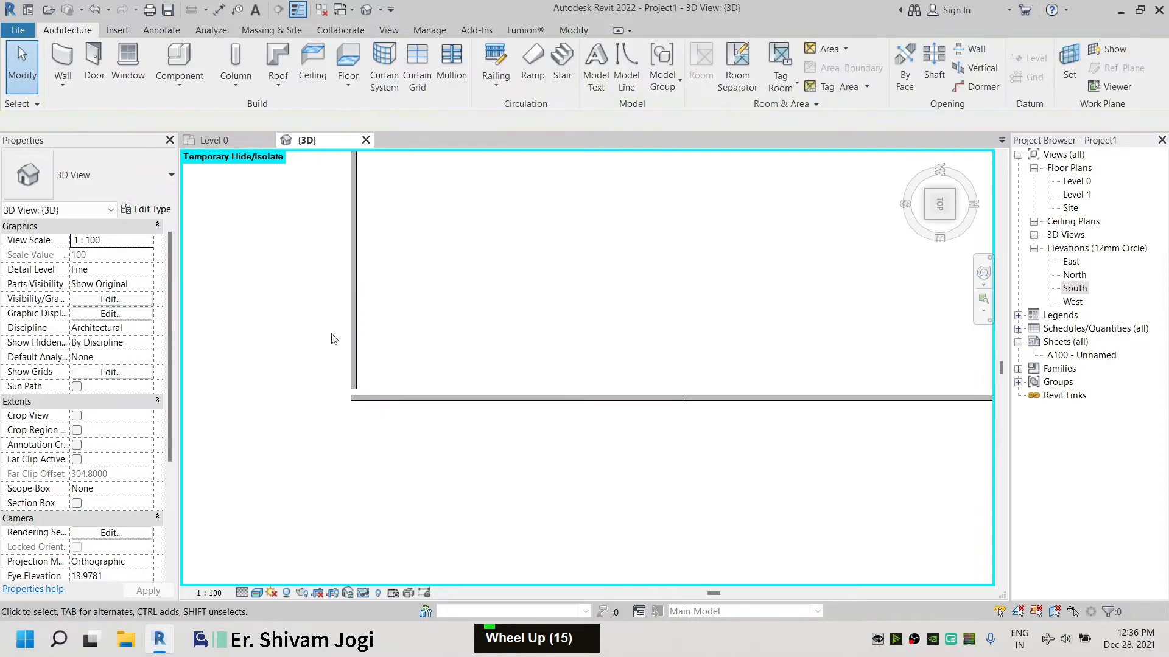
Drag the end of the adjoining curtain wall up to meet the same corner
click(364, 347)
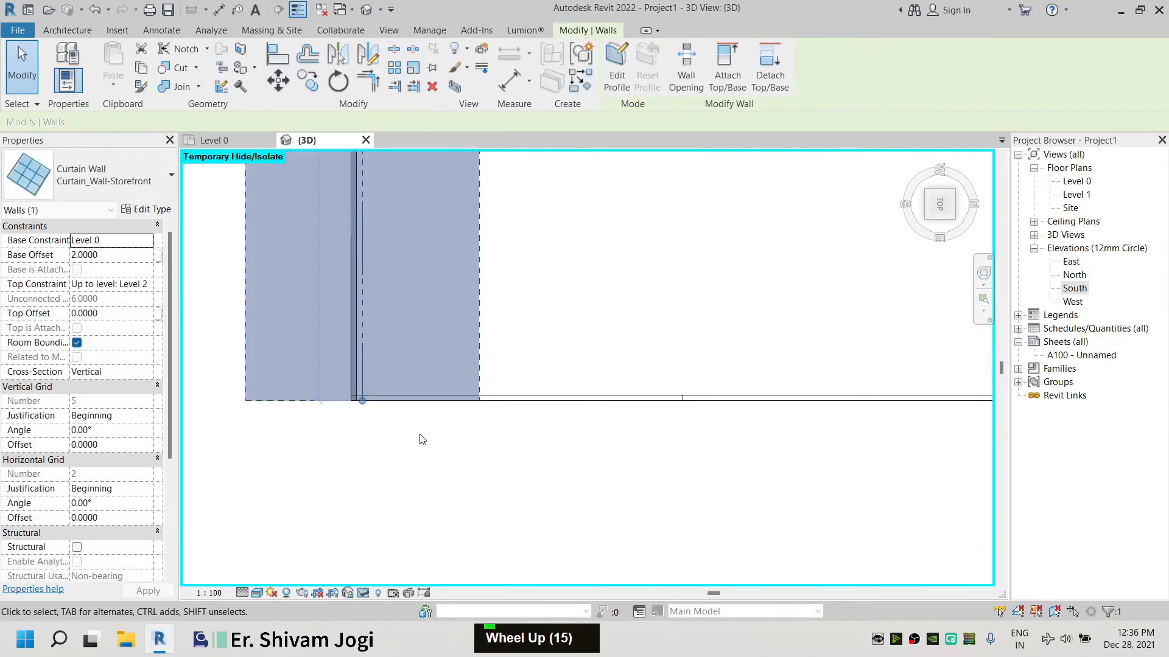
click(414, 466)
scroll(433, 365, down, 10)
middle_drag(450, 263, 416, 229)
scroll(404, 213, up, 7)
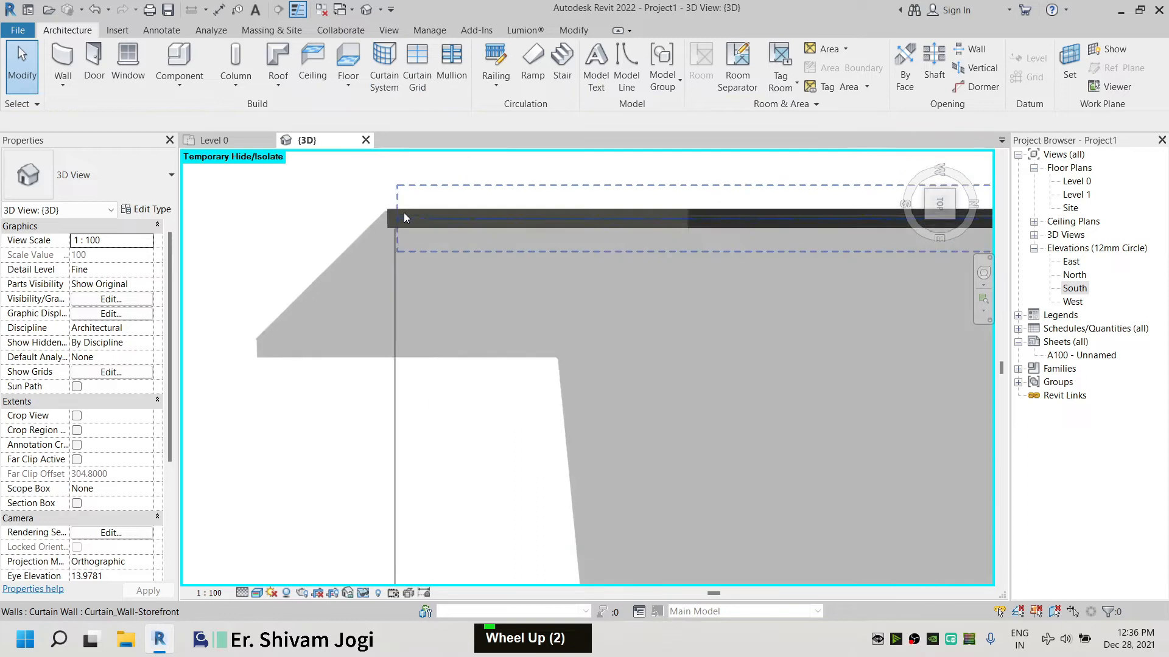
click(381, 294)
scroll(382, 291, up, 9)
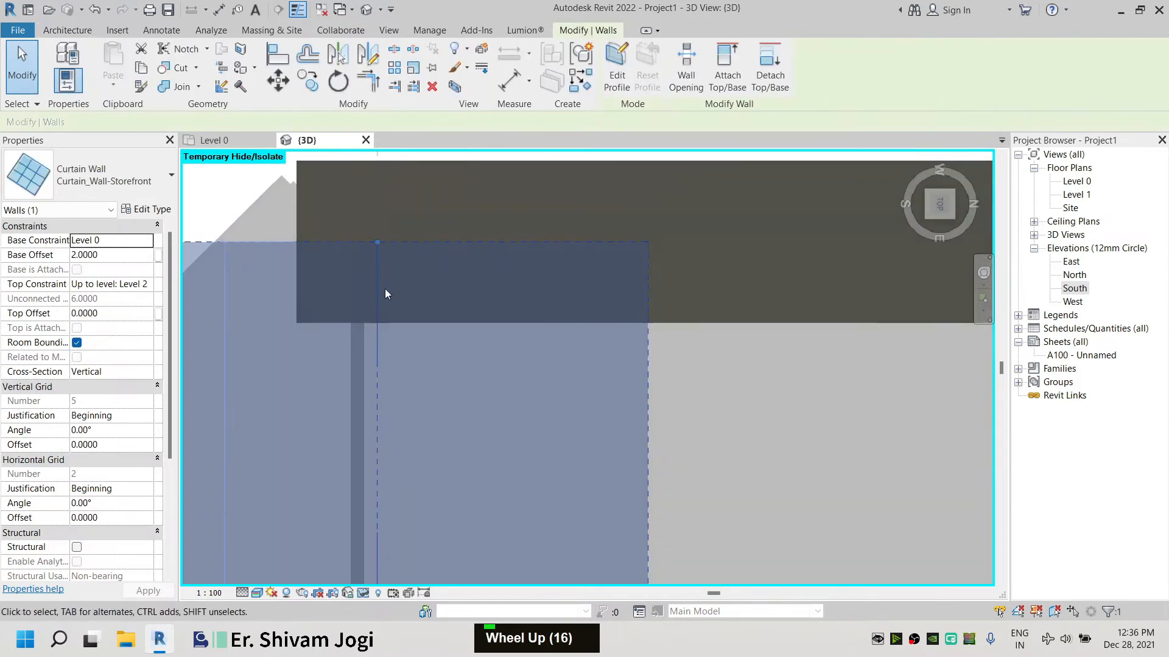
drag(377, 242, 378, 215)
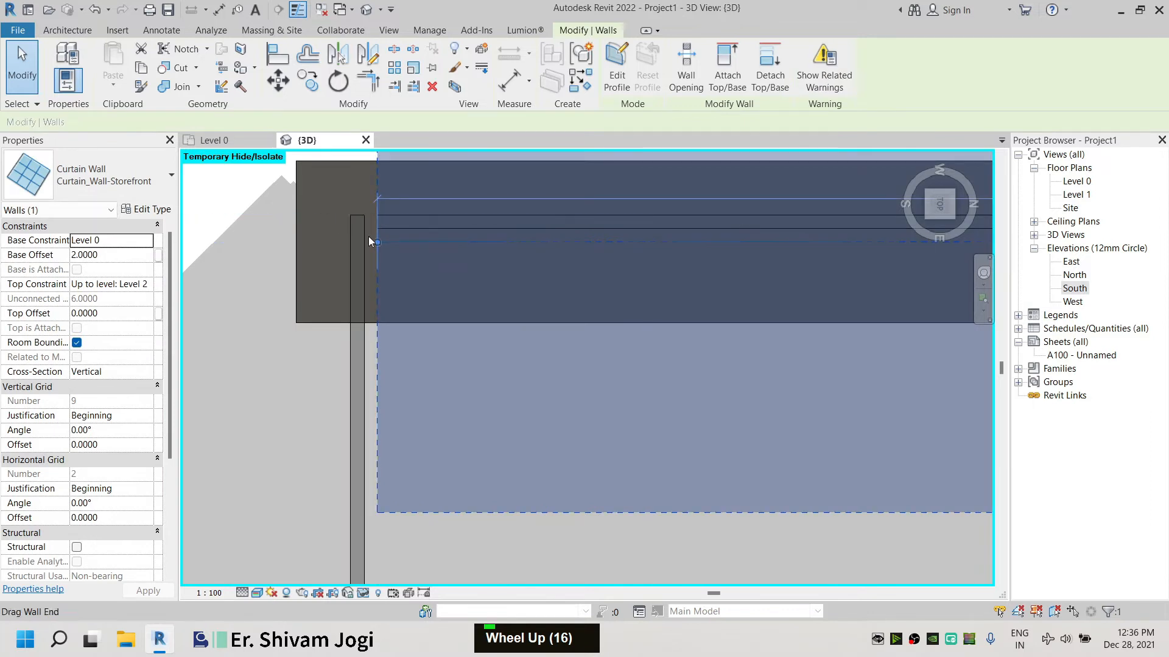
click(224, 261)
Select the front curtain wall and set its top constraint to Unconnected
scroll(504, 192, down, 7)
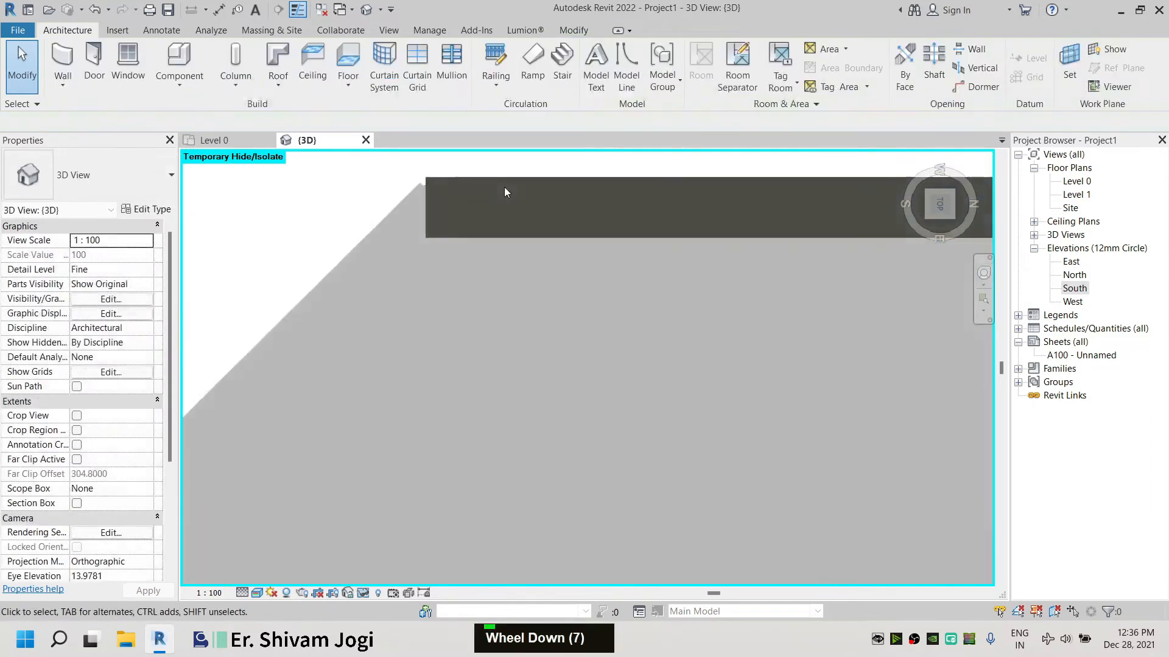
scroll(504, 192, down, 4)
click(926, 214)
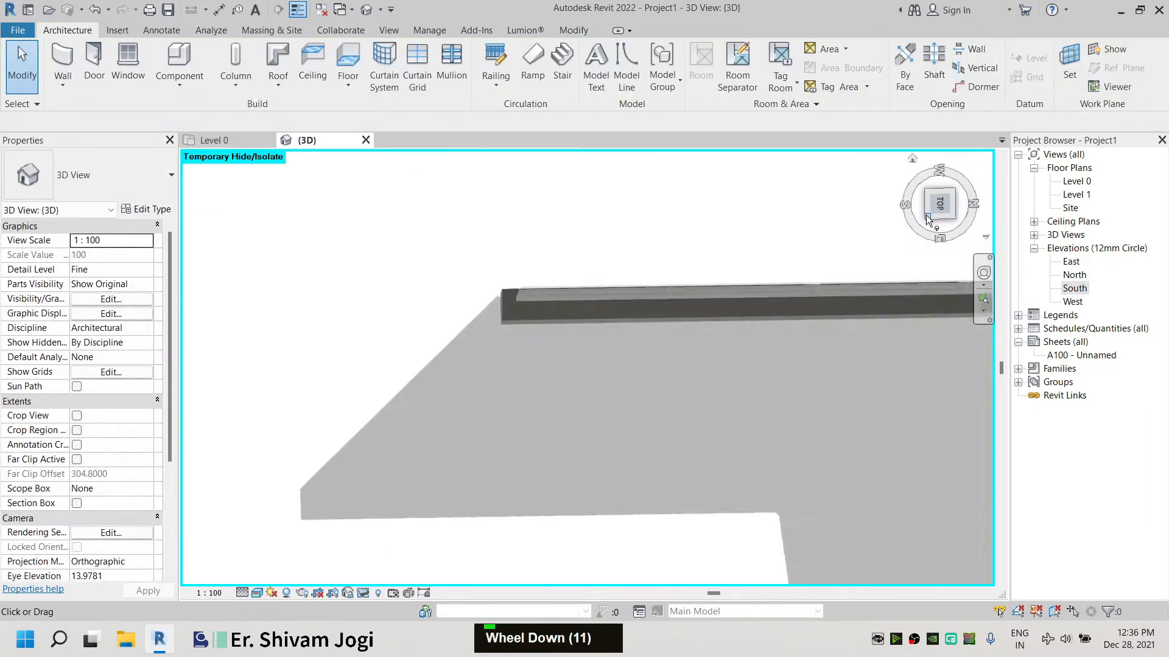
click(393, 592)
double_click(382, 567)
double_click(623, 329)
scroll(624, 330, up, 4)
scroll(625, 330, down, 3)
shift+middle_drag(728, 319, 670, 313)
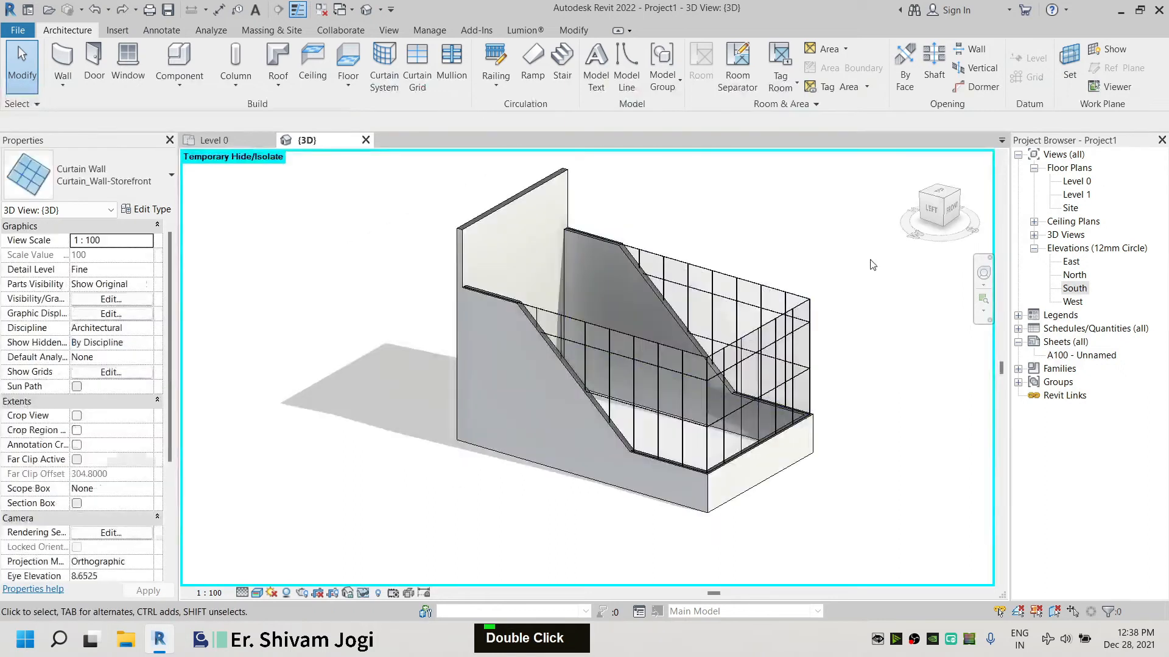
click(869, 268)
click(736, 268)
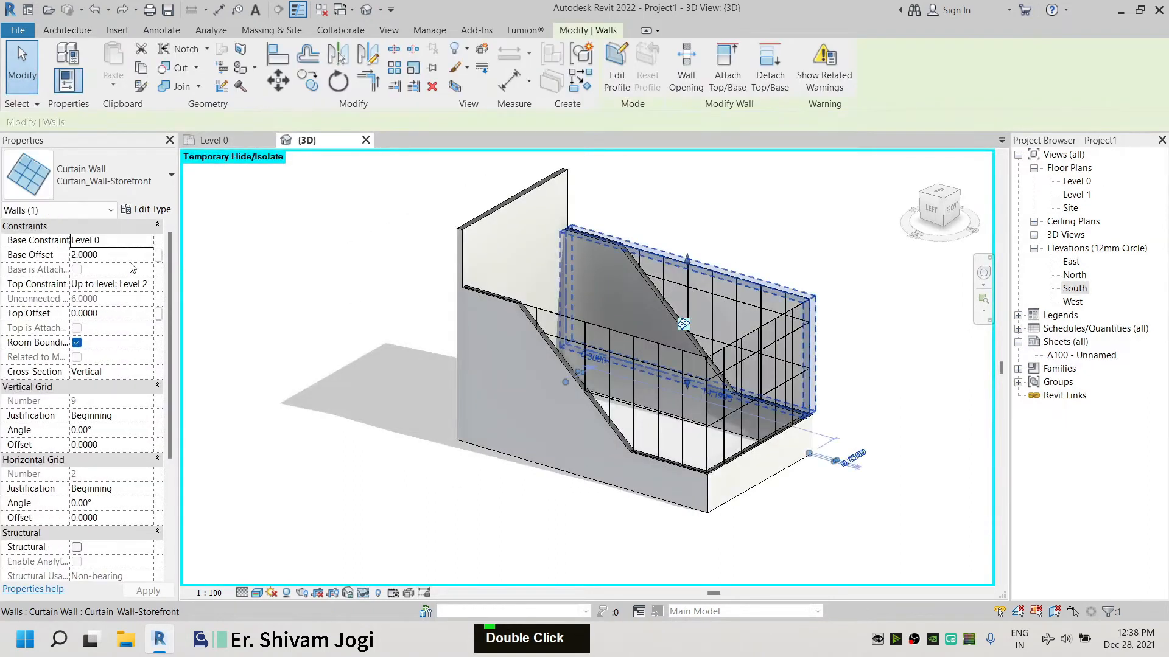
double_click(149, 290)
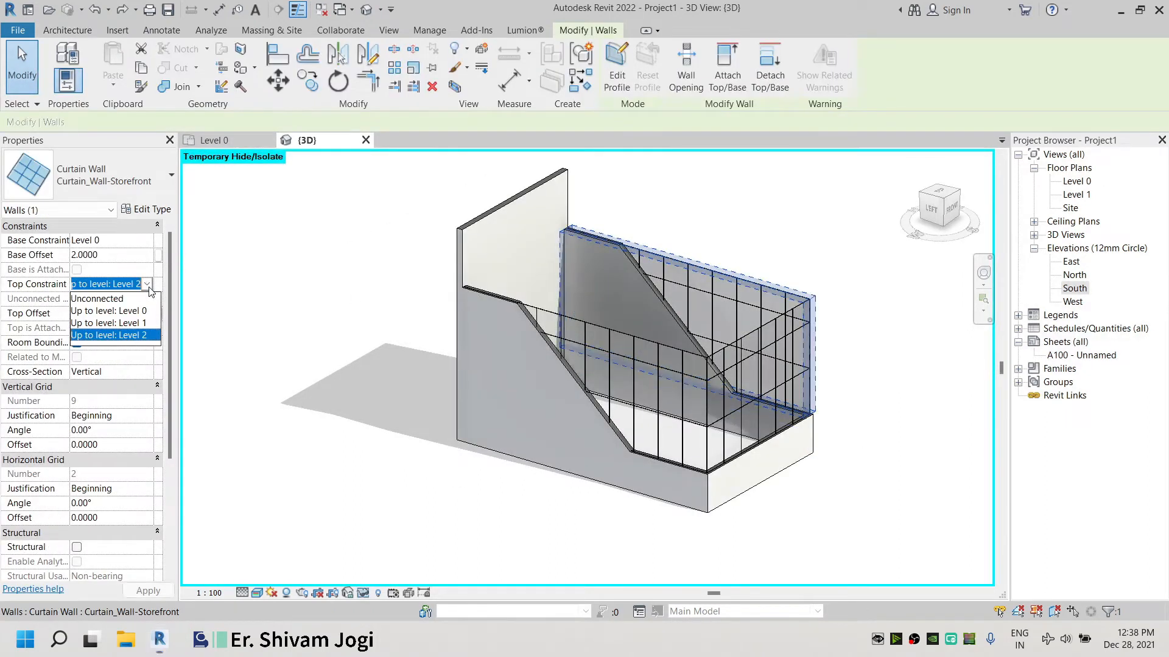
click(112, 298)
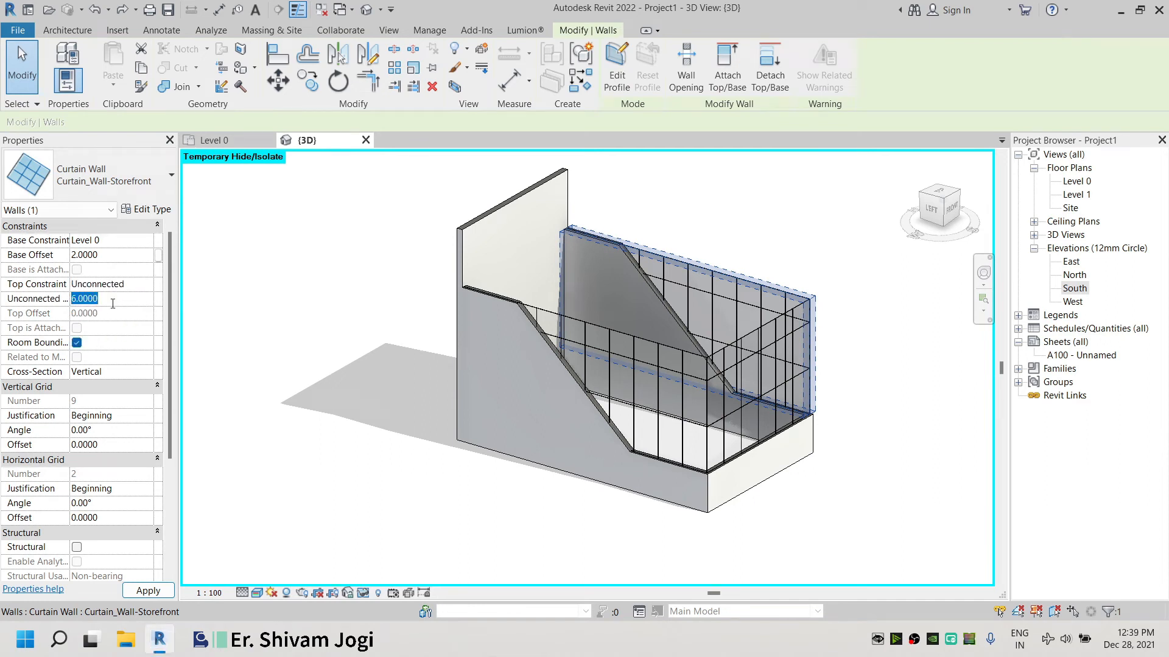
click(262, 347)
middle_drag(514, 361, 475, 459)
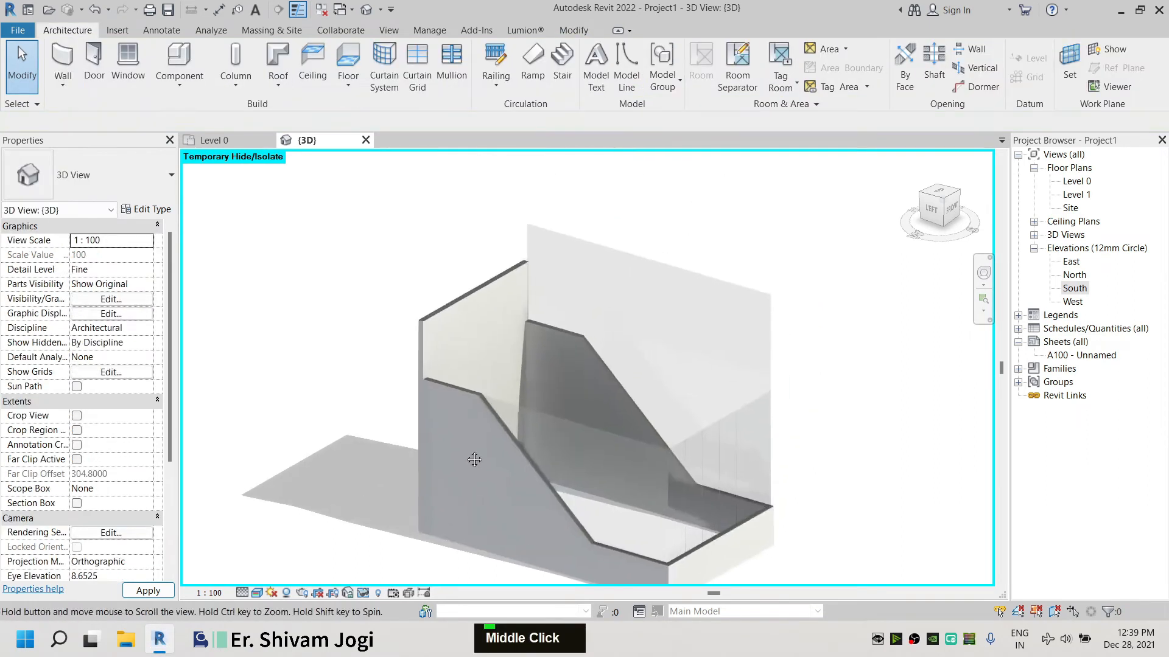
Select the rear curtain wall and set its unconnected height to 9
click(513, 266)
click(649, 263)
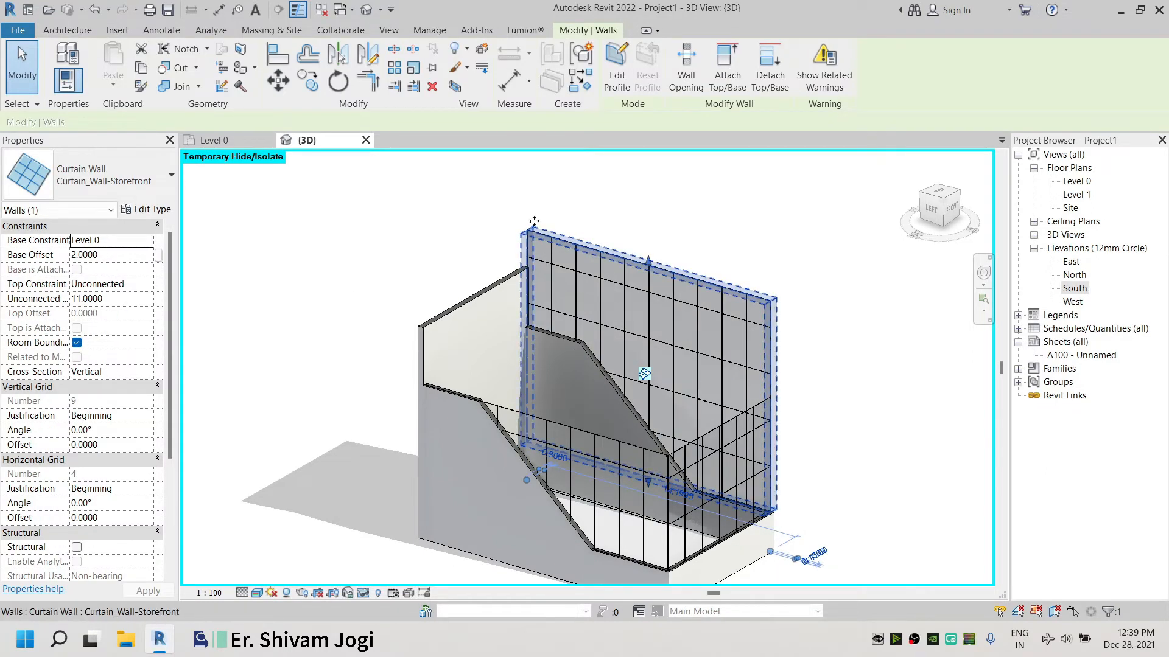
click(124, 298)
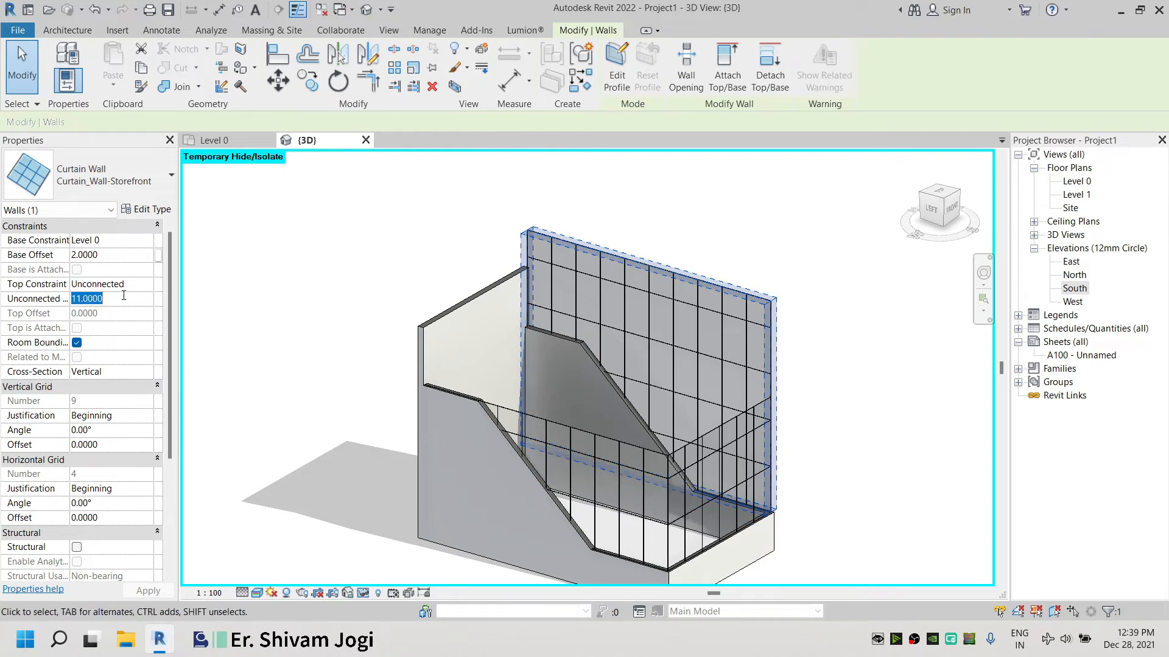
text(9)
key(Return)
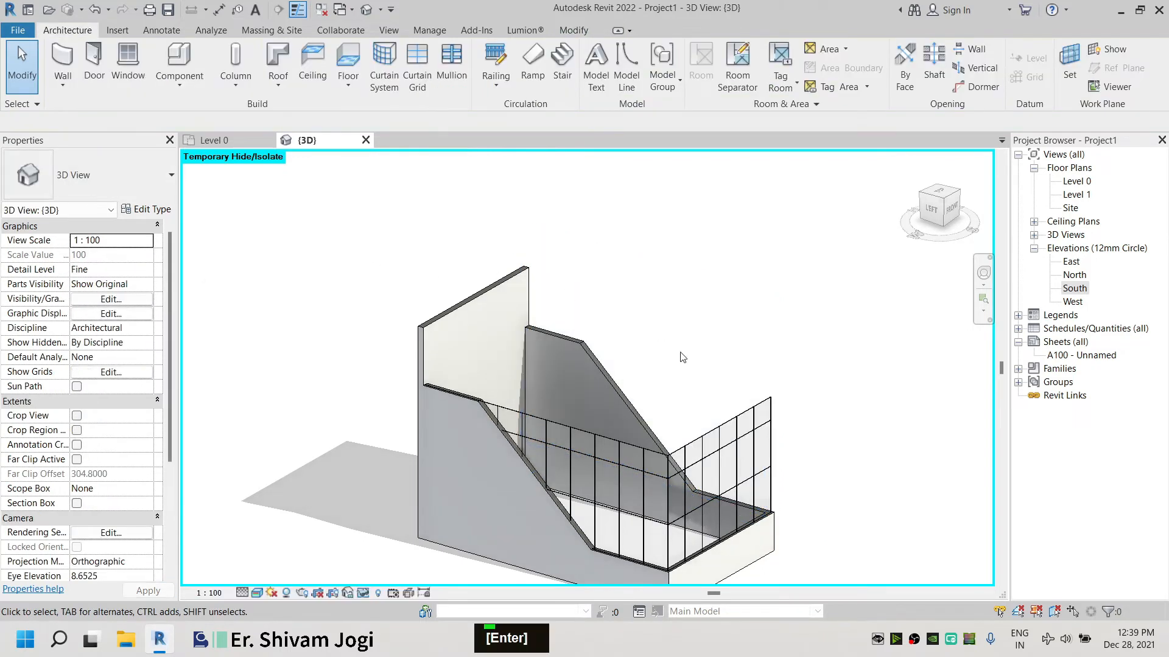
key(ctrl+z)
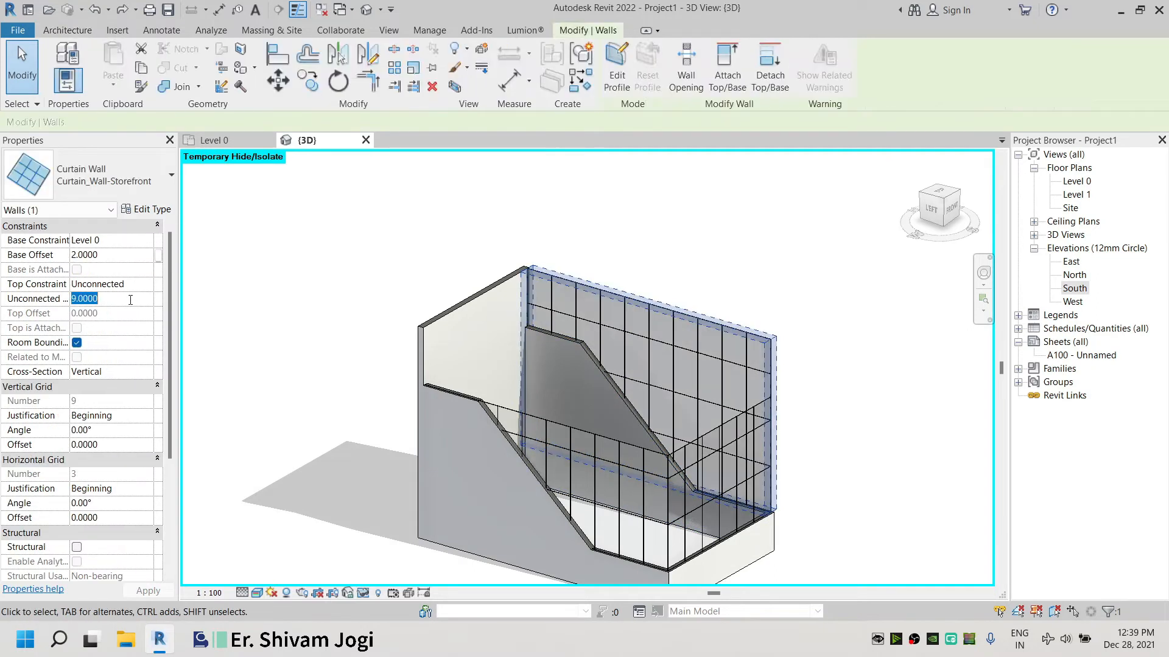
Set the front curtain wall's top constraint to Unconnected with an unconnected height of 9
click(618, 444)
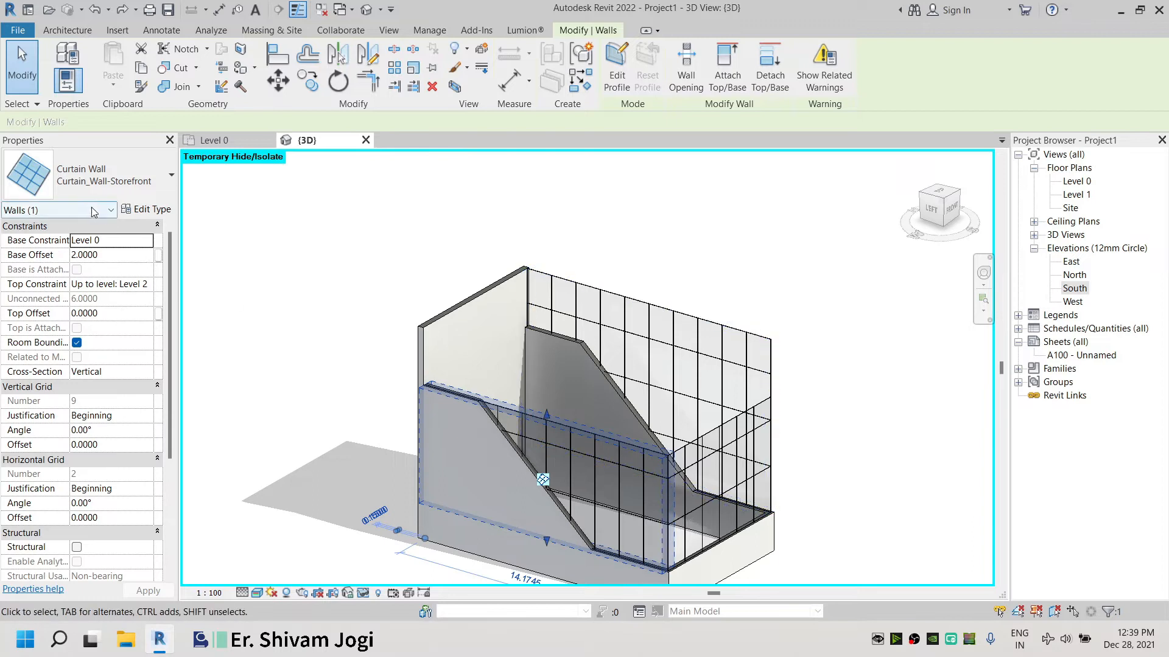
click(147, 285)
double_click(134, 302)
text(9)
key(Return)
click(277, 355)
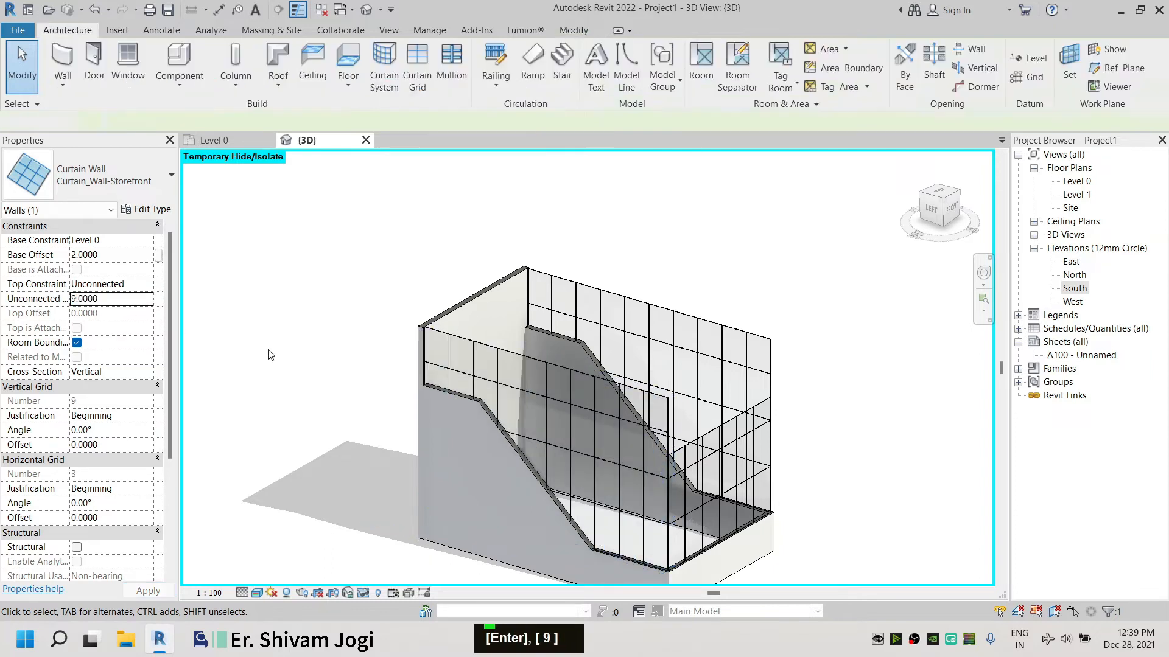
Set the short side curtain wall's top constraint to Unconnected with an unconnected height of 9
click(706, 434)
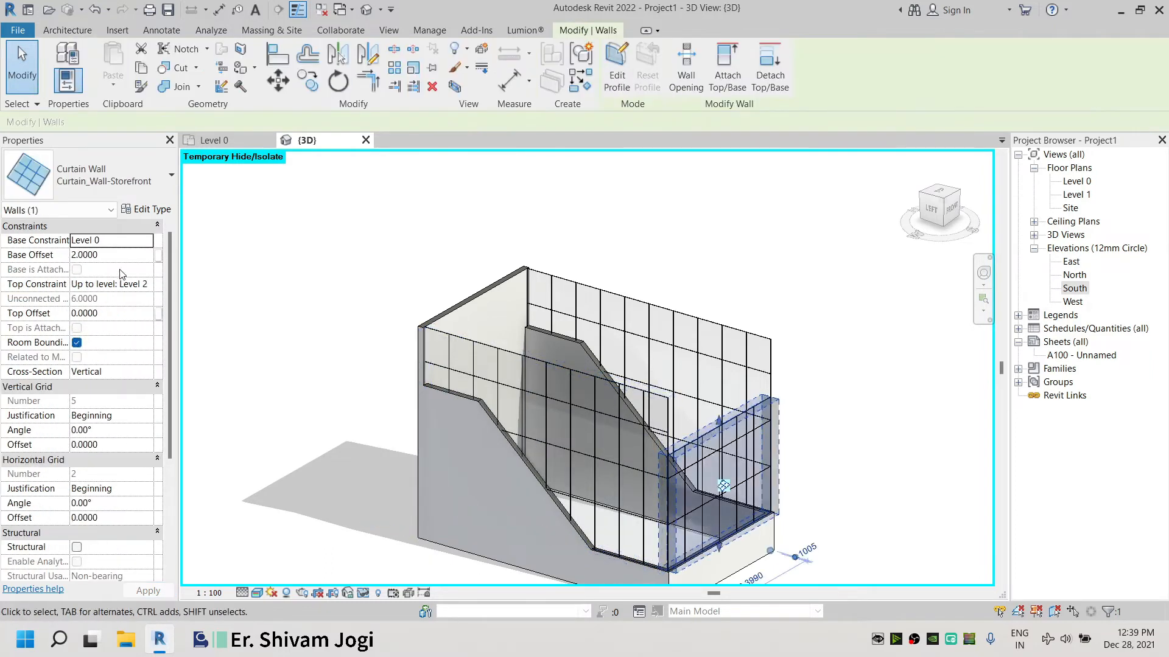
click(152, 284)
double_click(130, 299)
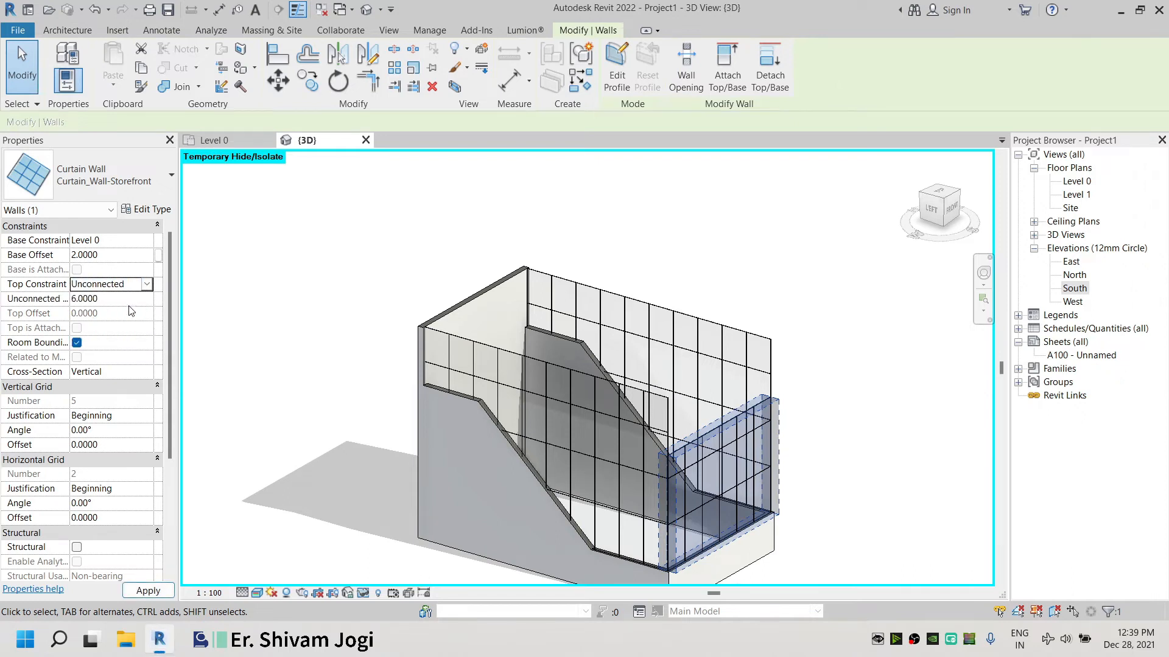
text(9)
key(Return)
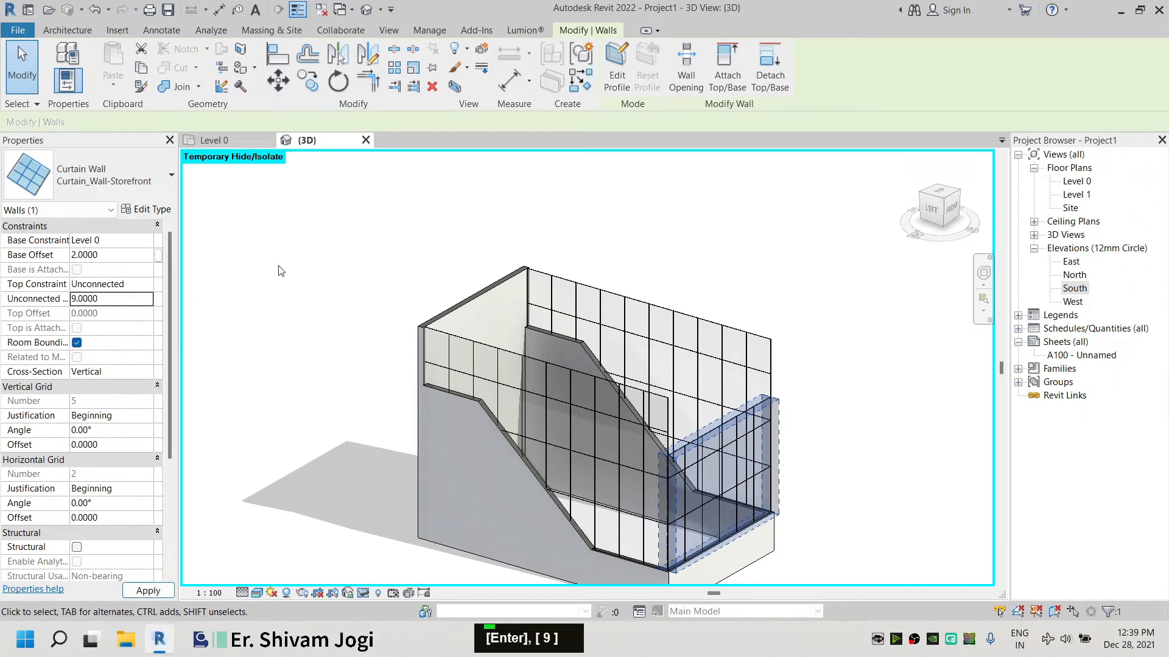
Reset the temporary hide/isolate in the 3D view to show the hidden walls and stair again
click(248, 247)
shift+middle_drag(728, 388, 514, 324)
scroll(619, 382, up, 5)
scroll(652, 266, down, 5)
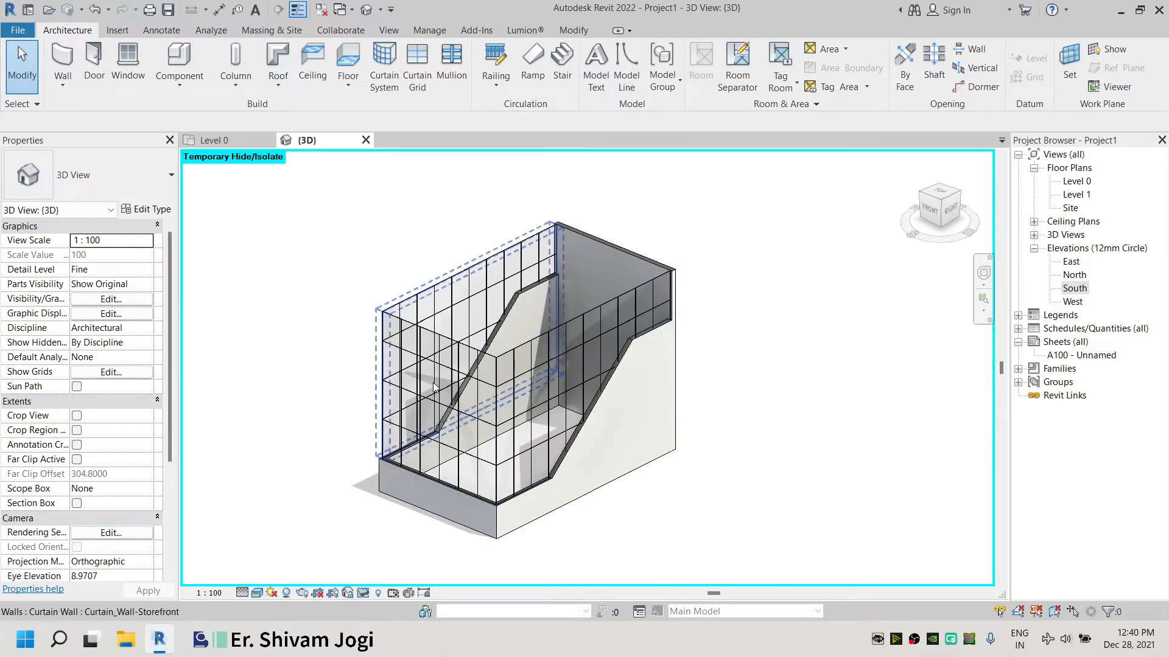
click(363, 593)
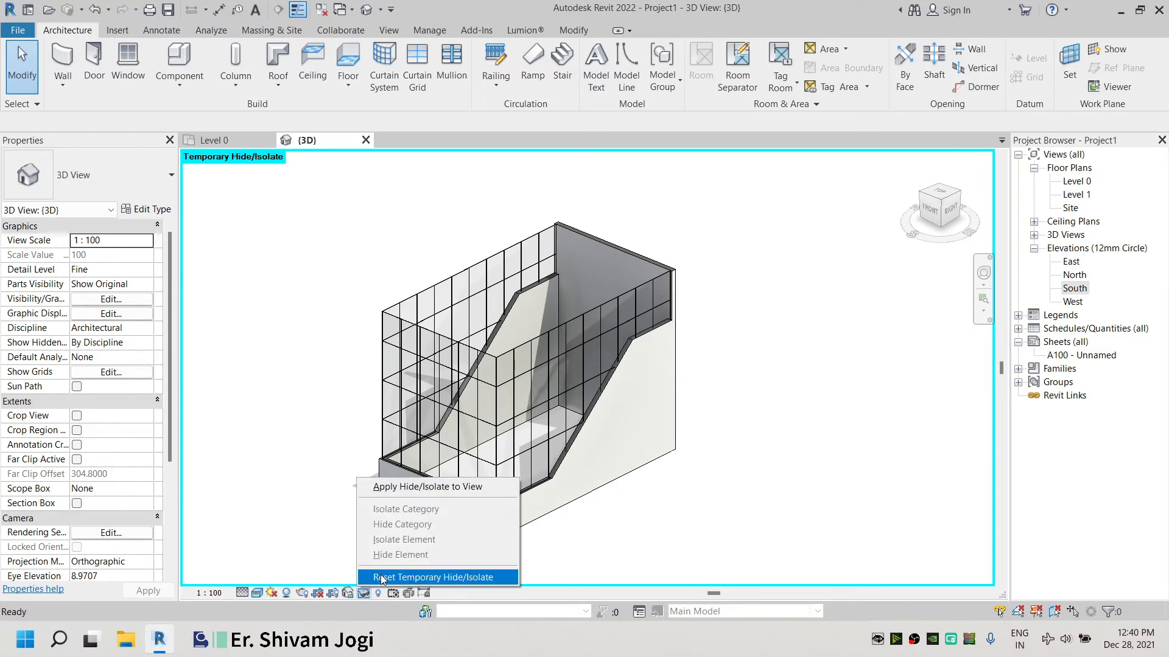
click(382, 578)
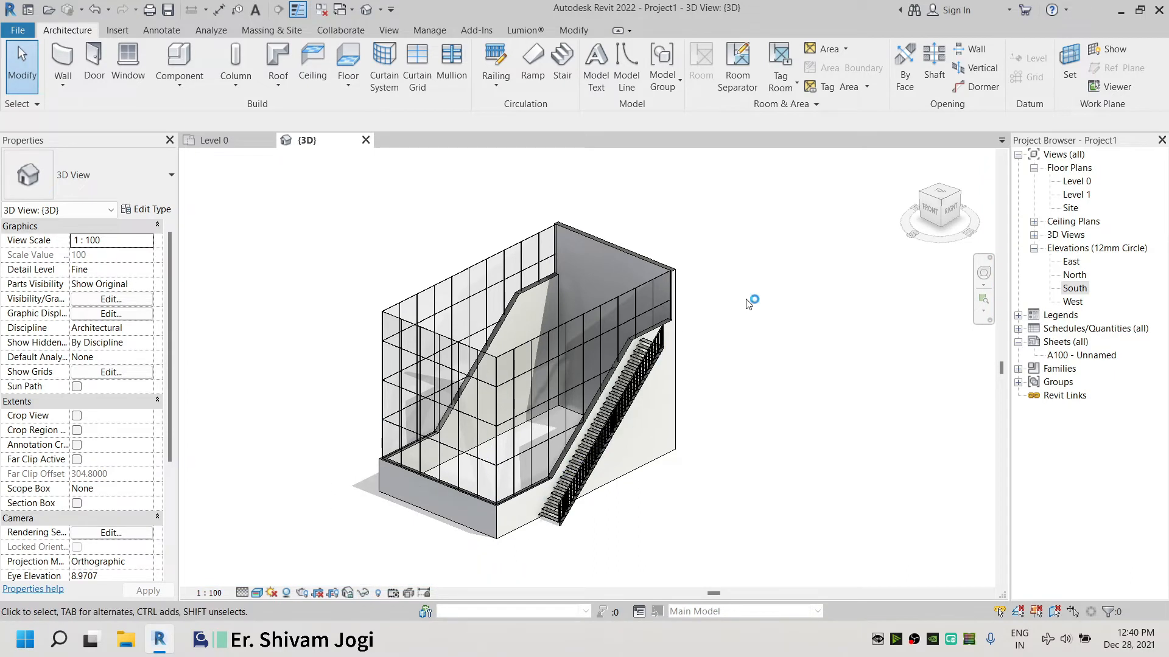
scroll(750, 303, up, 5)
scroll(663, 299, down, 1)
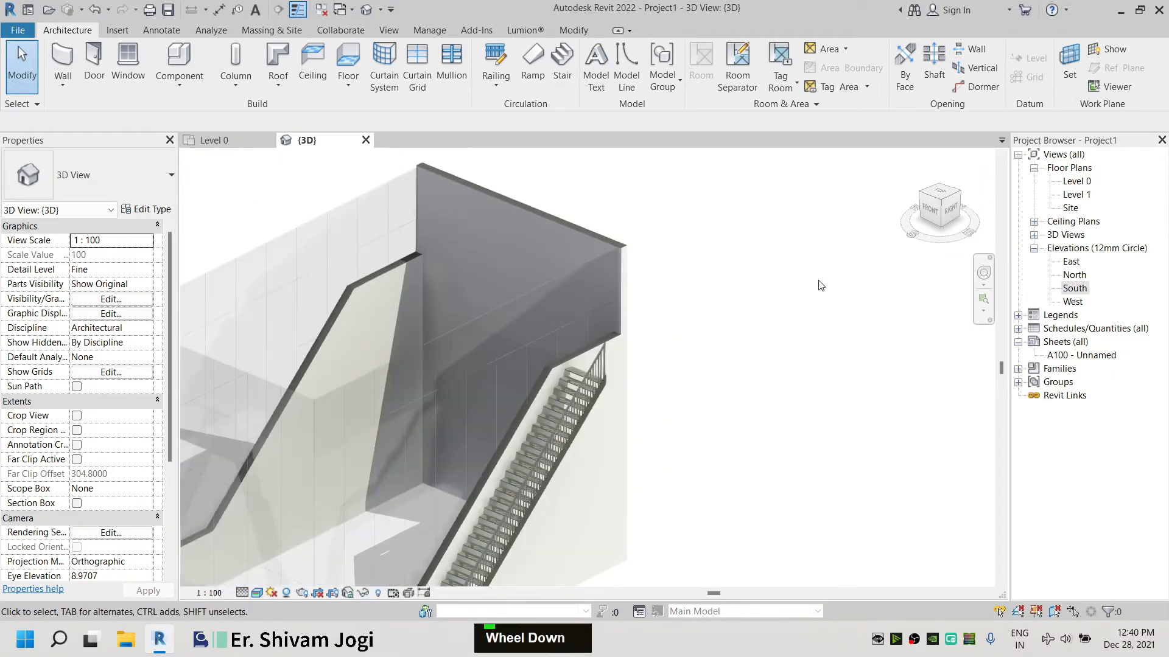
double_click(573, 380)
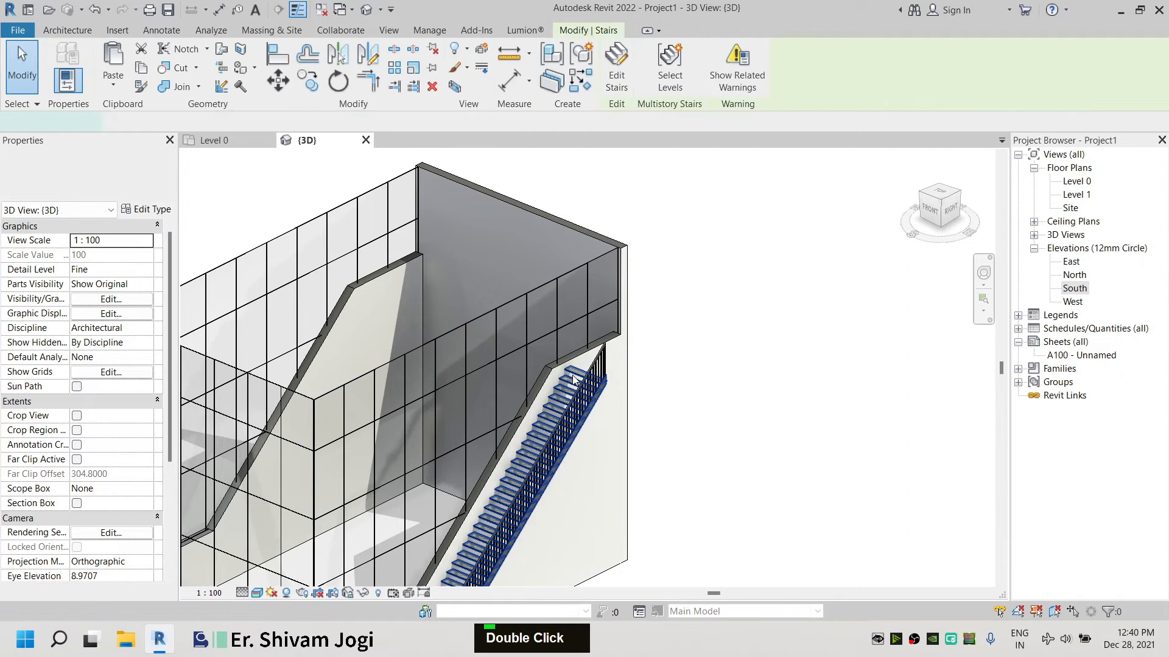
click(207, 140)
scroll(657, 454, down, 6)
scroll(657, 454, down, 4)
middle_drag(801, 253, 659, 388)
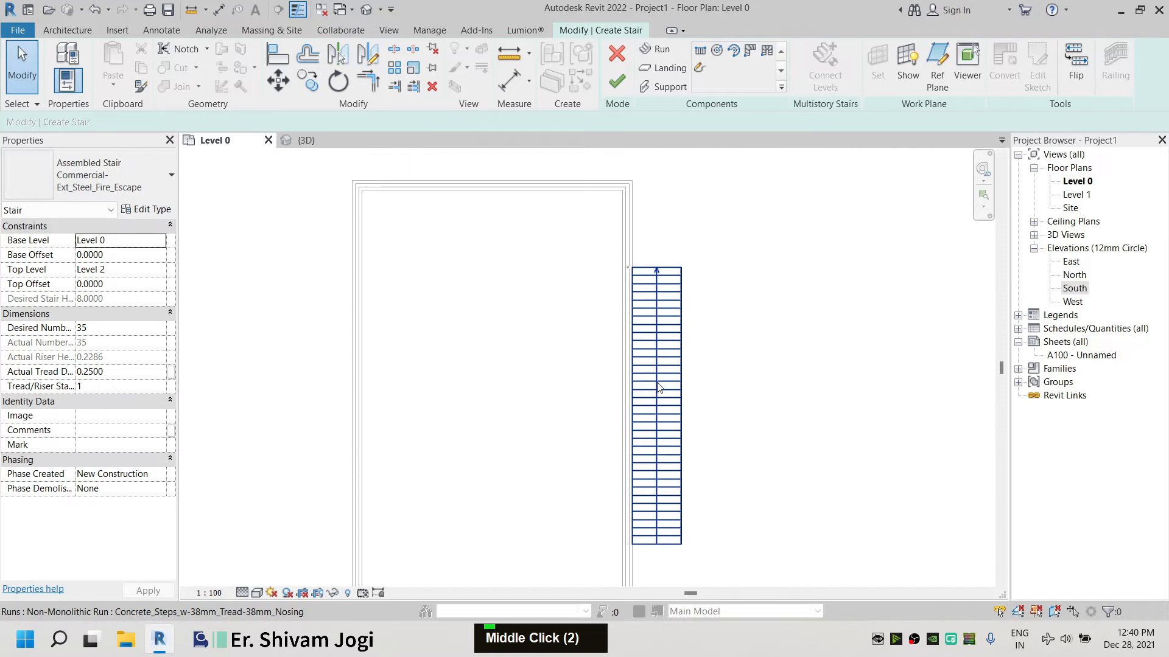
click(644, 279)
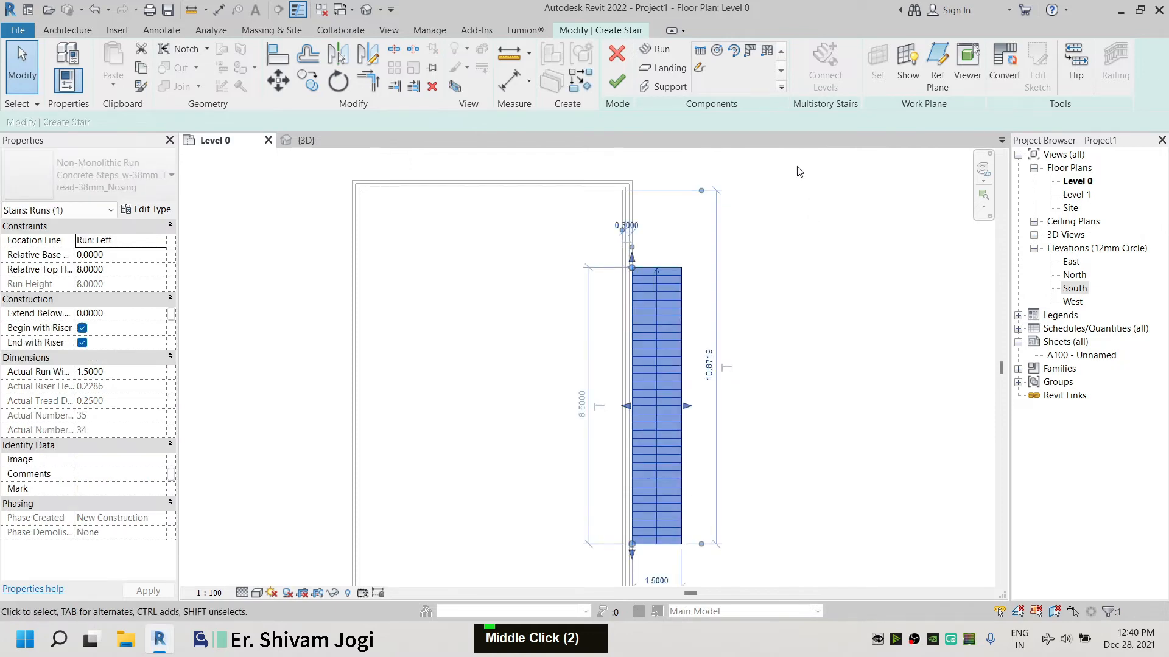
click(821, 310)
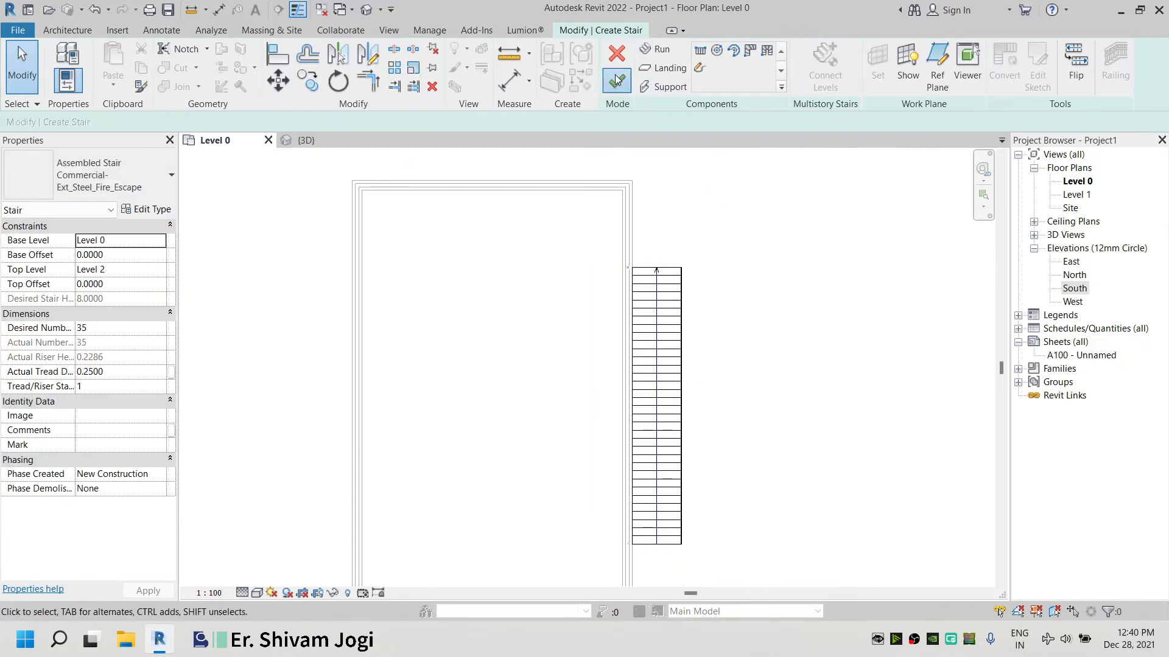
click(617, 80)
Reopen the stair for editing in the Level 0 plan and start a sketched landing
click(654, 244)
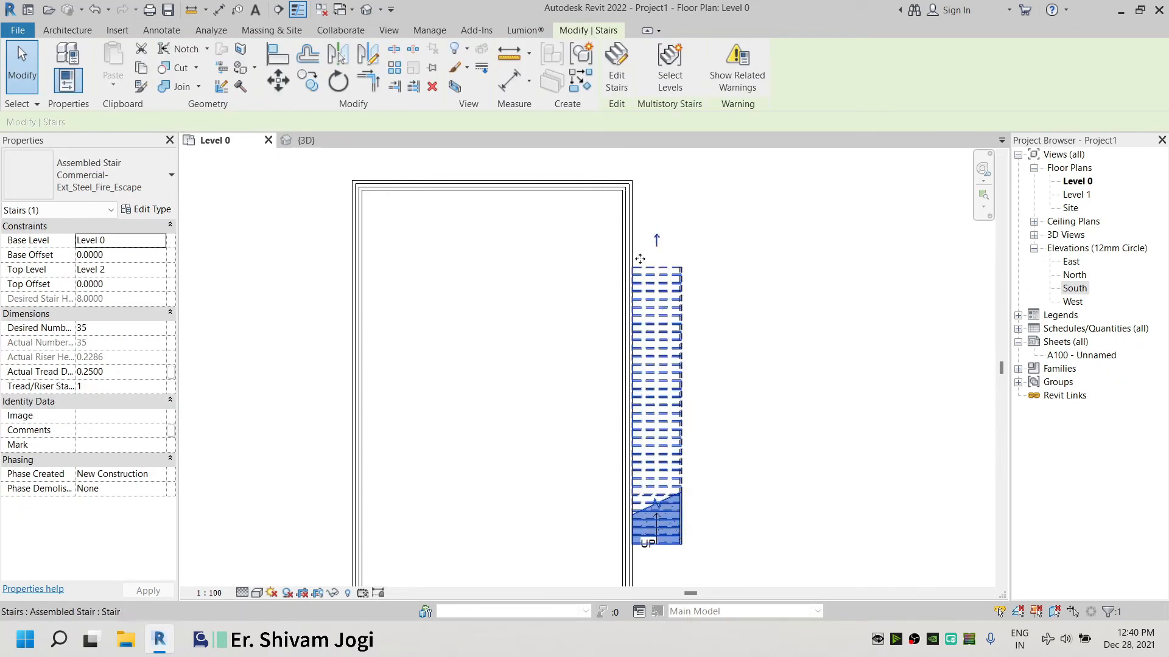
click(699, 287)
click(680, 284)
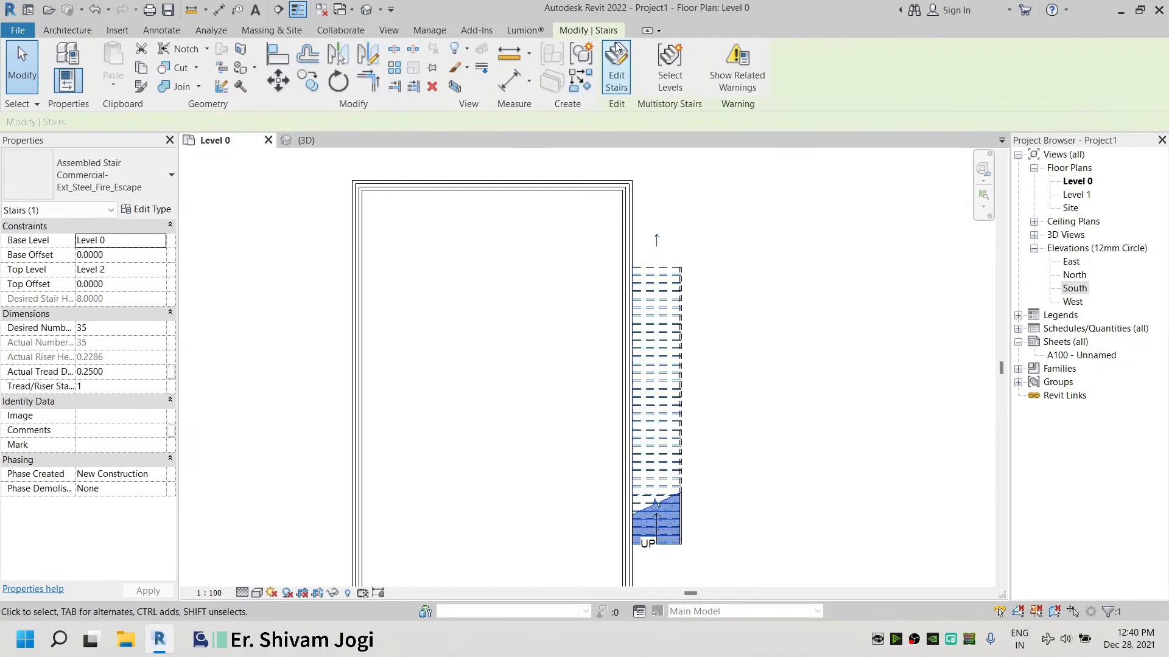
click(629, 68)
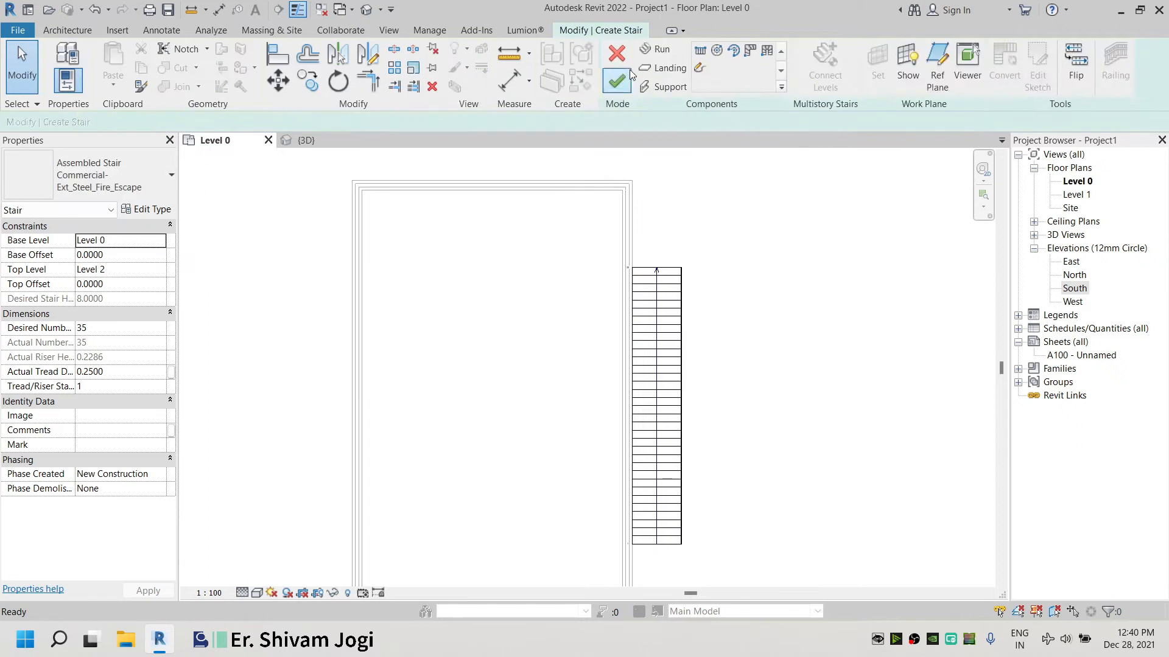
middle_drag(631, 254, 733, 332)
middle_drag(804, 376, 809, 381)
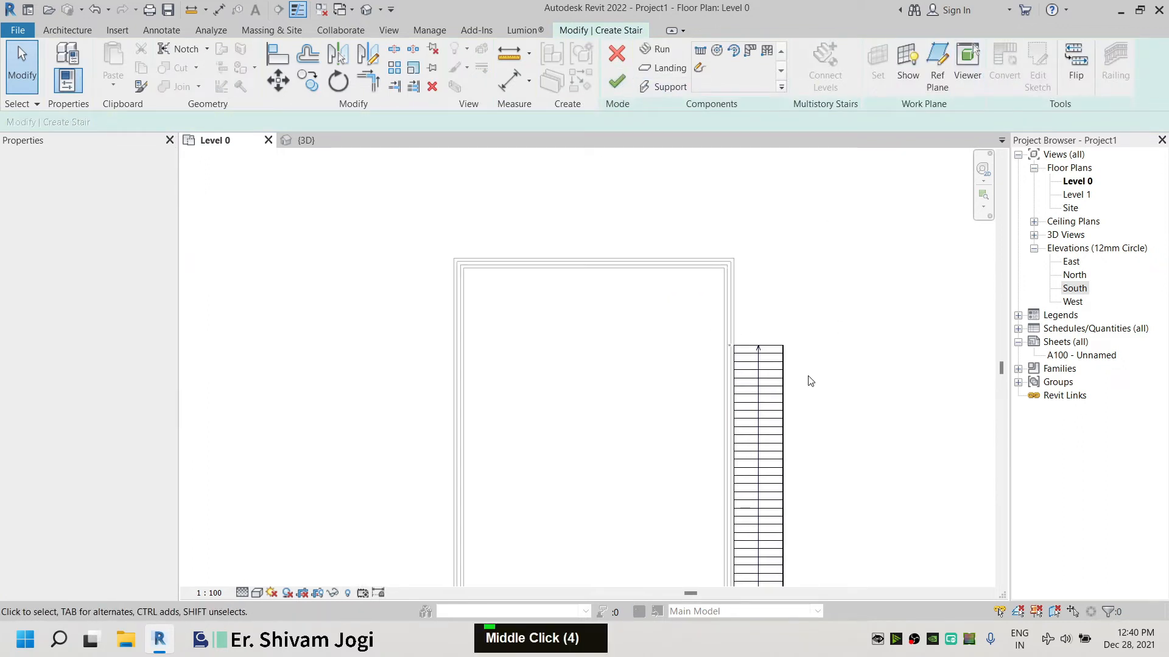
click(673, 70)
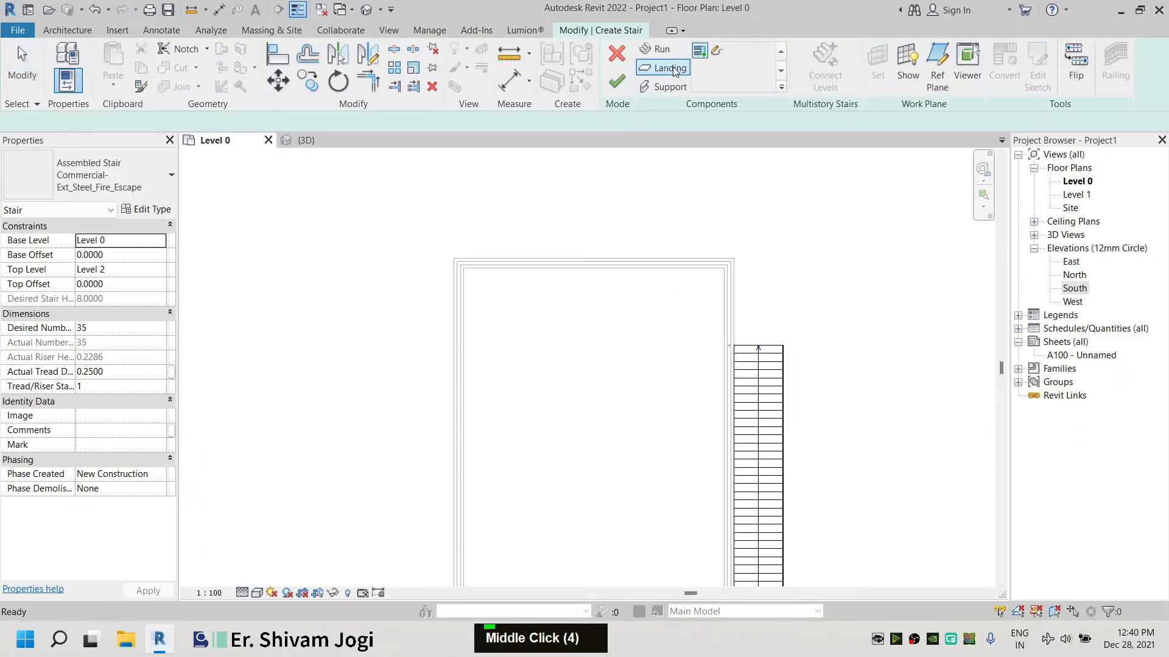
click(717, 53)
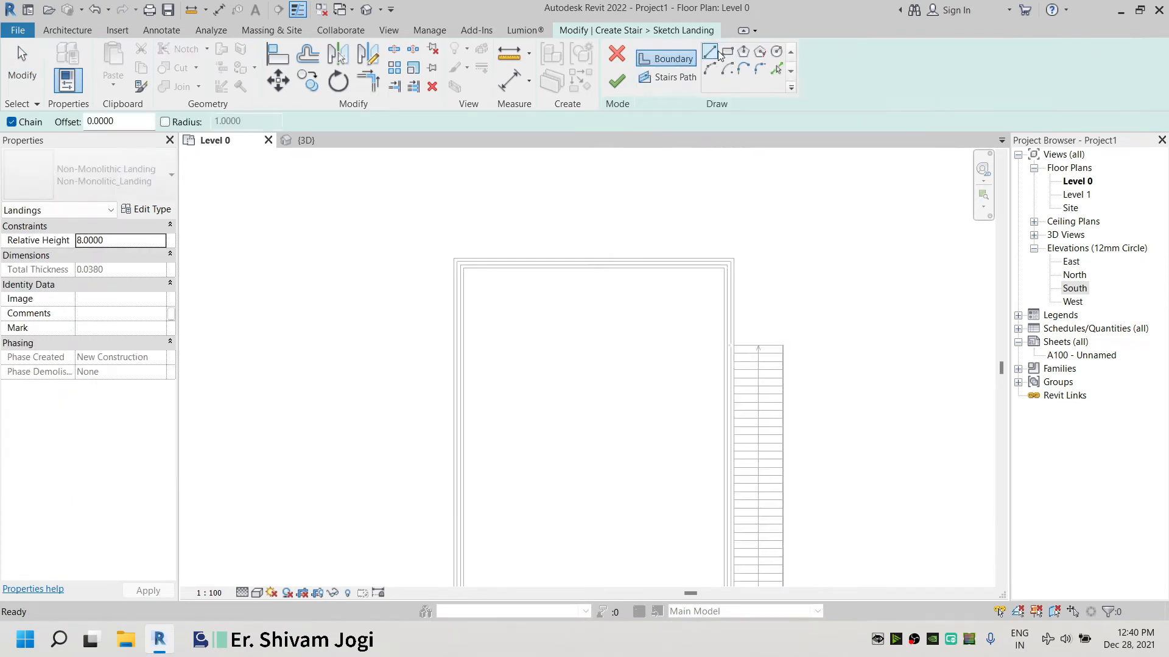
Draw rectangular landing boundaries above the enclosure's top wall and beside the stair's upper end
click(728, 52)
click(741, 257)
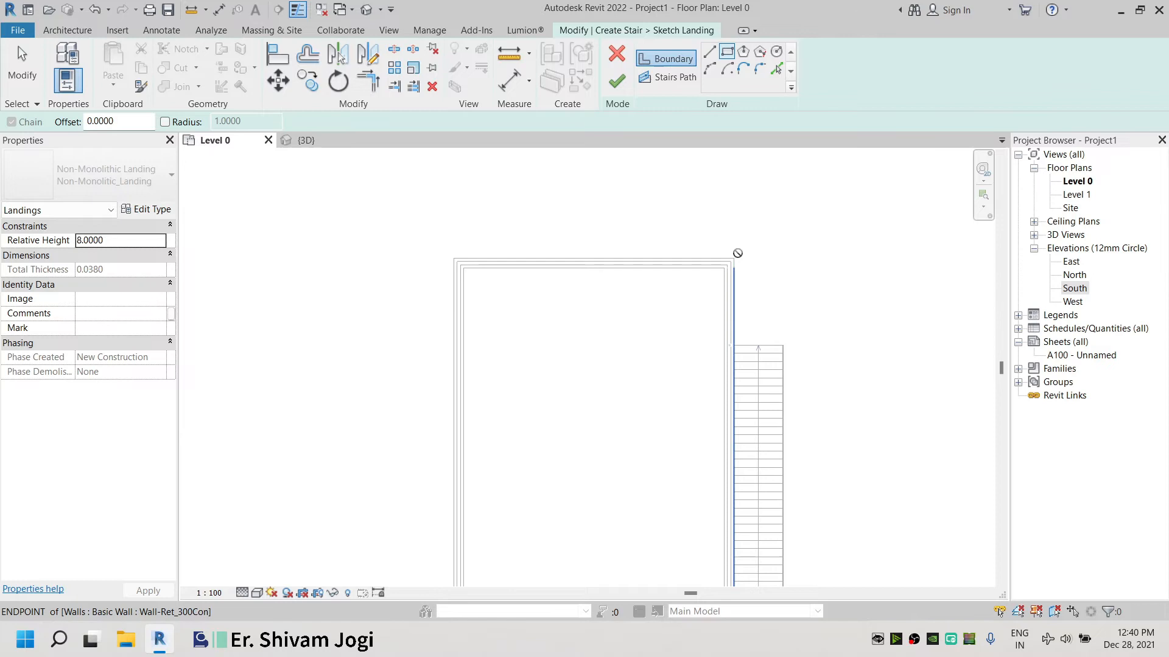
scroll(808, 334, up, 5)
click(772, 355)
middle_drag(643, 245, 854, 426)
click(323, 361)
scroll(380, 262, down, 2)
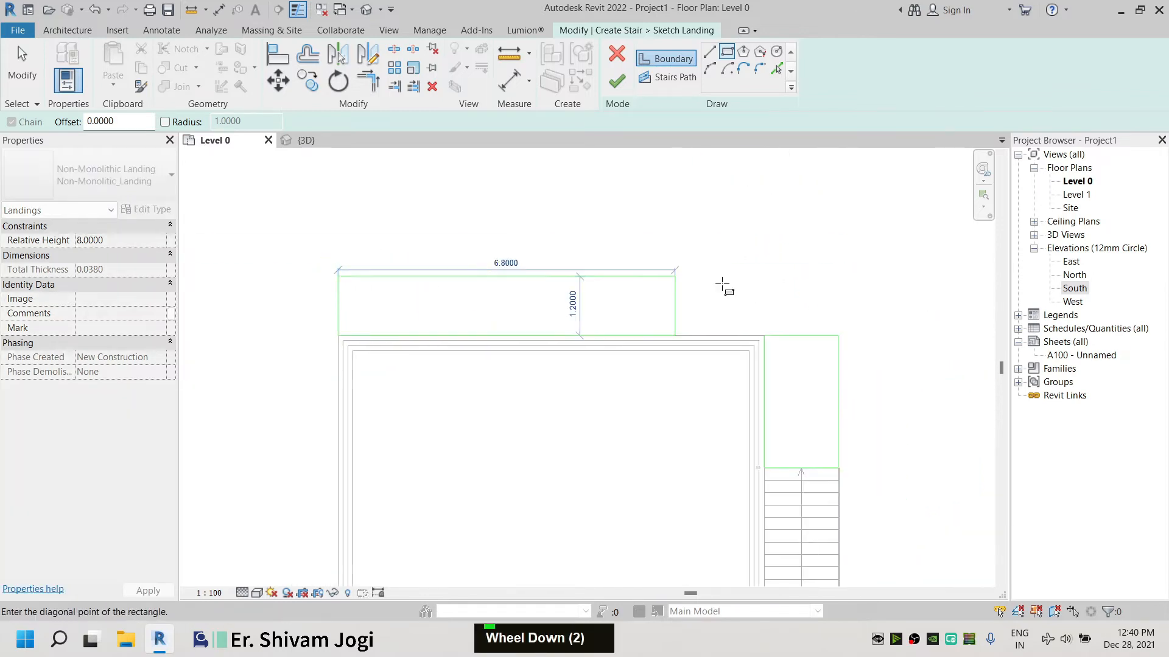
click(838, 266)
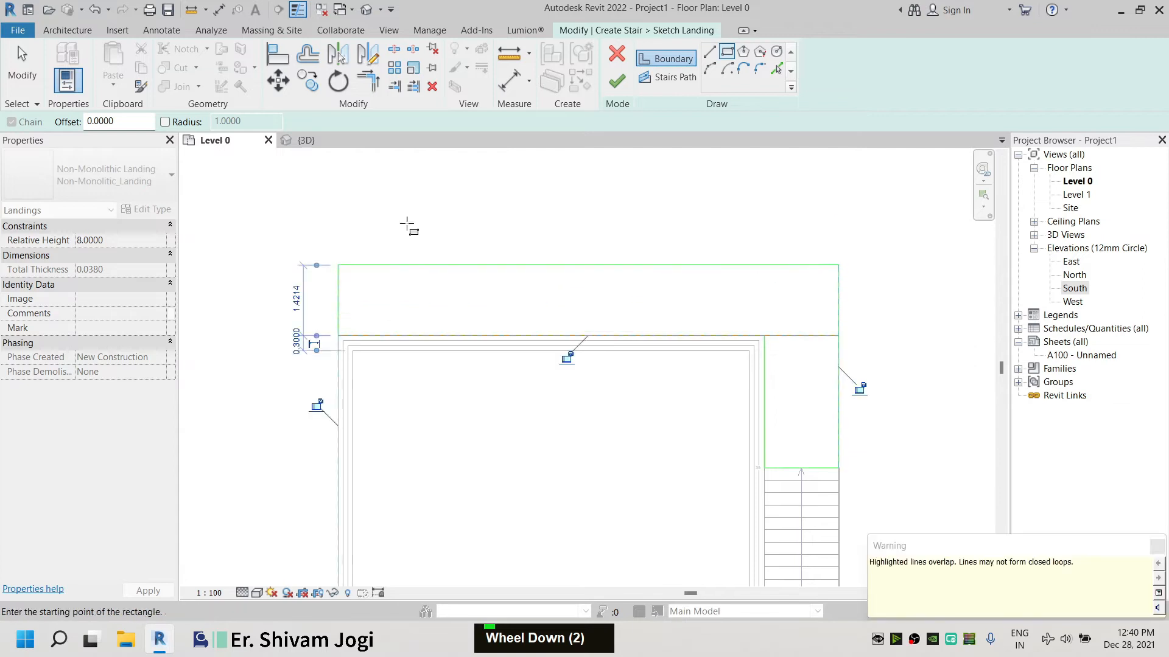
key(Escape)
Delete the overlapping landing boundary segment along the enclosure's top wall
click(793, 337)
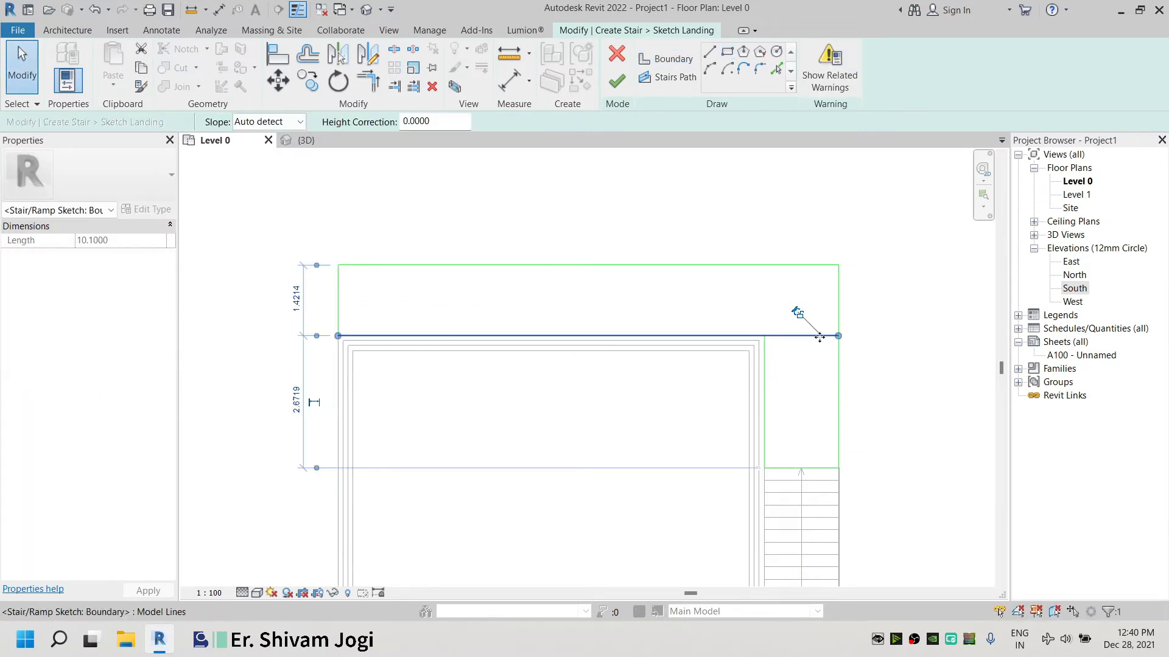
drag(838, 336, 764, 336)
double_click(795, 335)
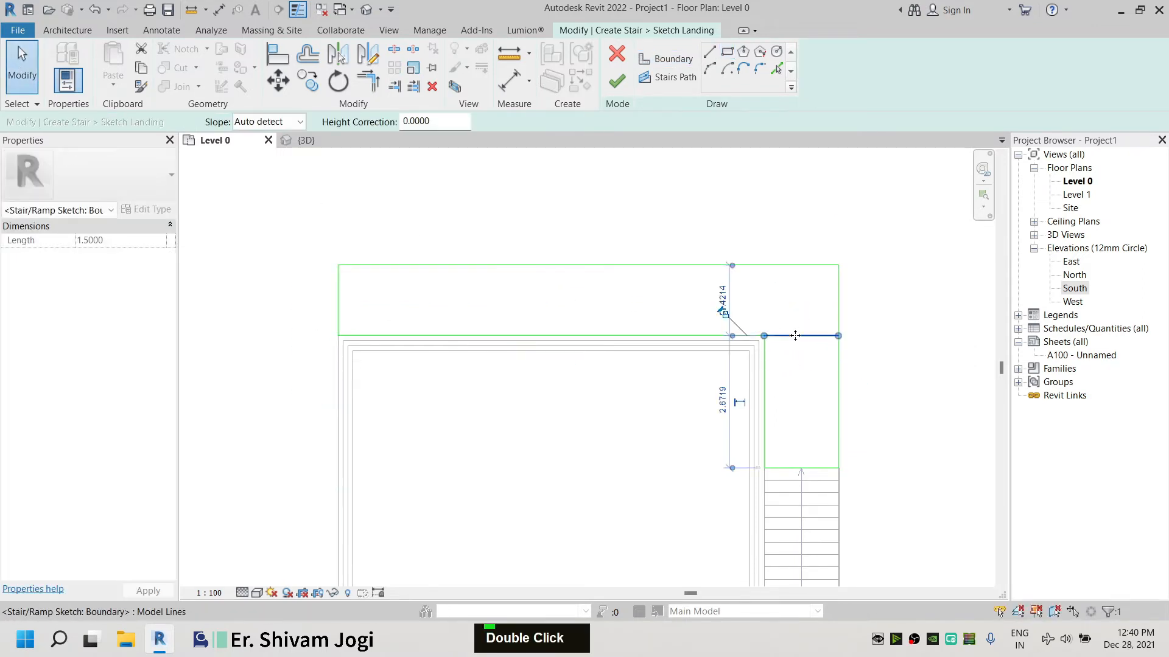
key(Delete)
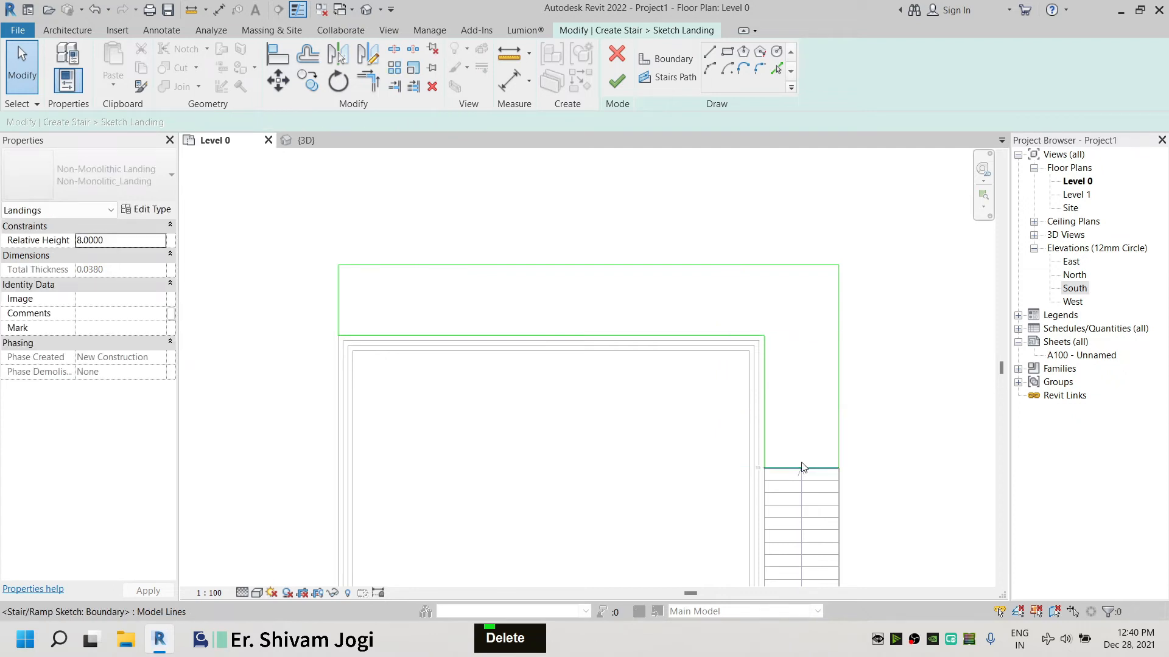
Set the landing's width beyond the enclosure's top wall to 1.5
click(801, 468)
click(837, 297)
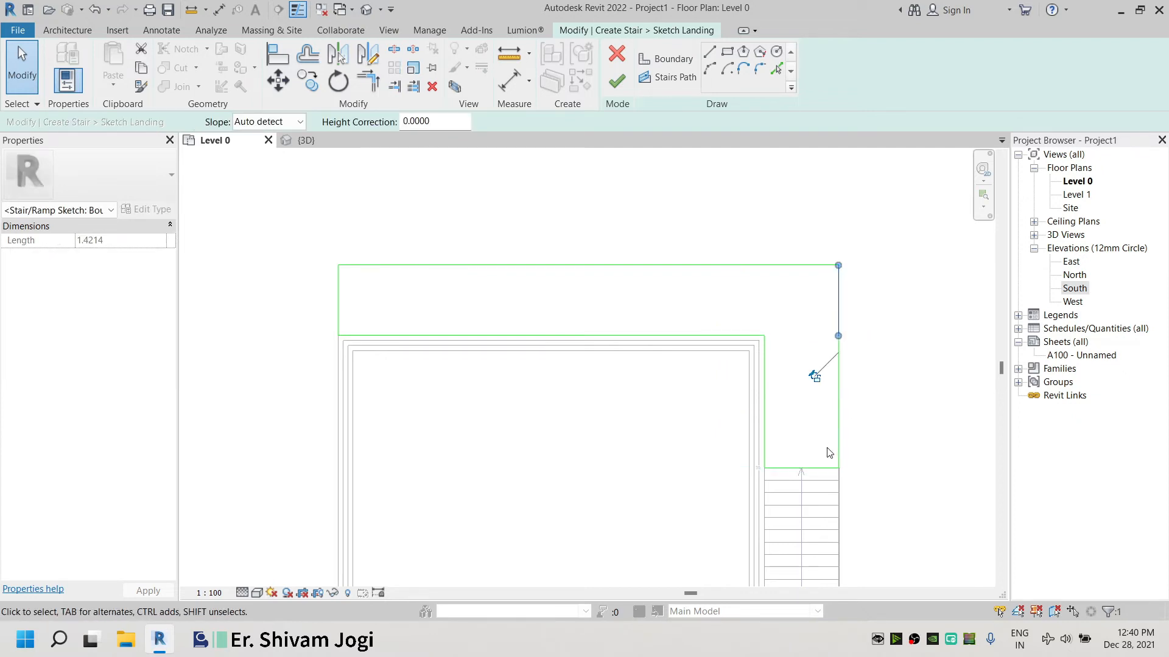
scroll(828, 450, up, 2)
click(780, 352)
mouse_move(590, 295)
middle_down()
mouse_move(712, 420)
mouse_move(742, 421)
middle_up()
click(382, 333)
scroll(303, 321, down, 2)
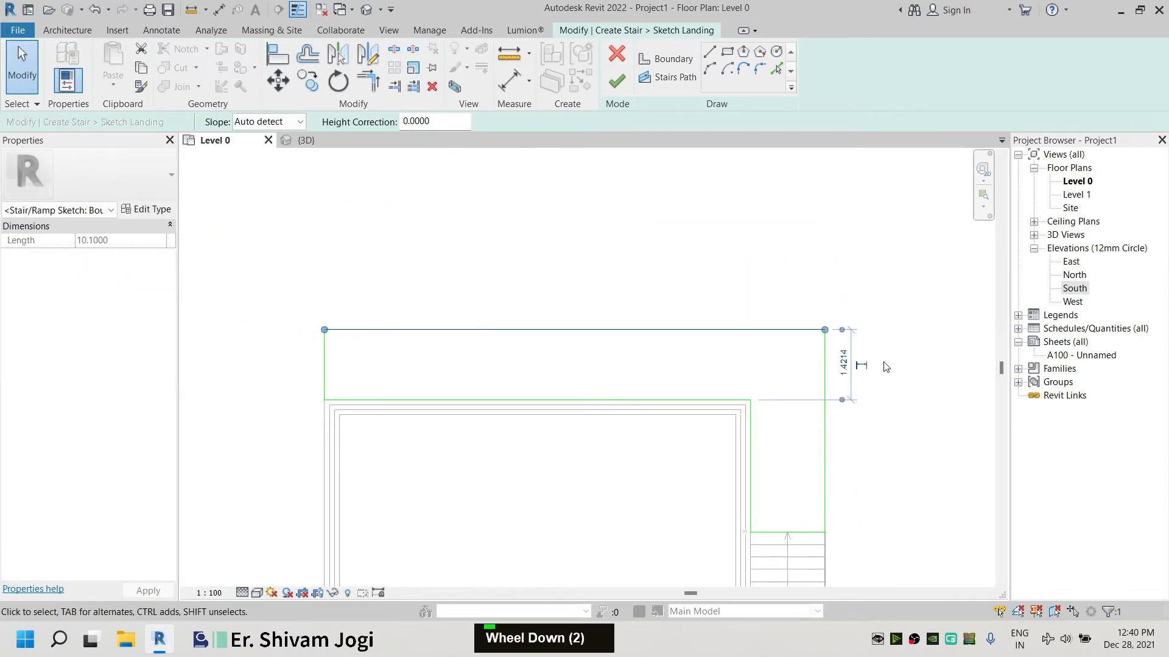
text(1.5)
key(Return)
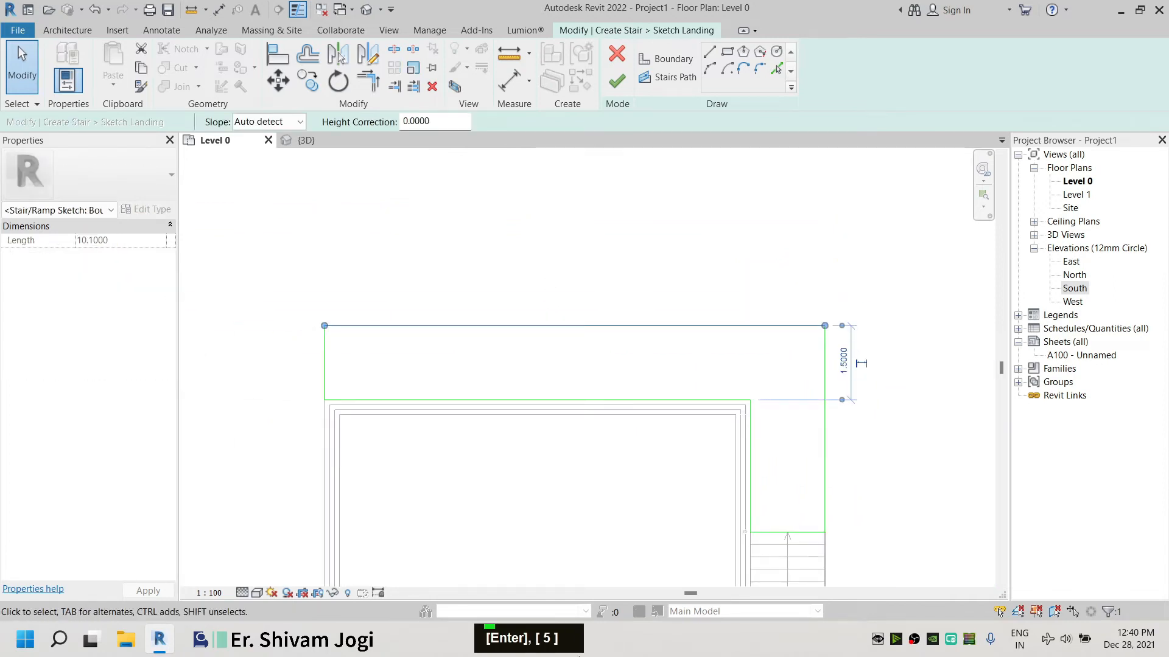
Finish the landing sketch and switch to the 3D view to inspect the stair
click(502, 213)
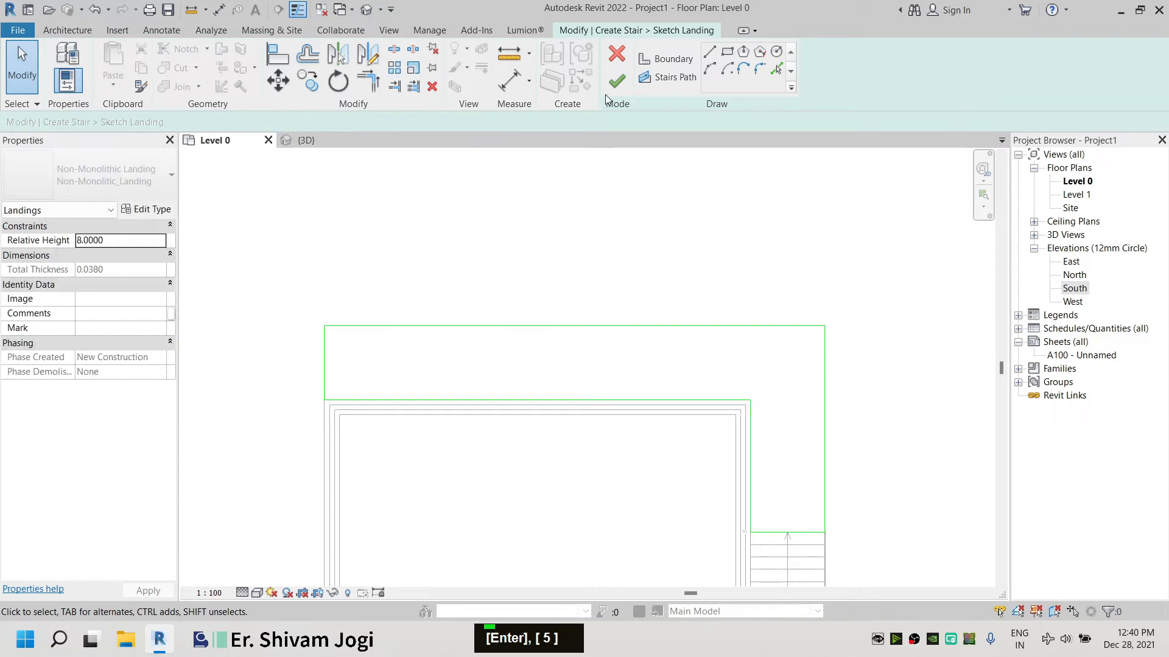
click(616, 81)
click(835, 274)
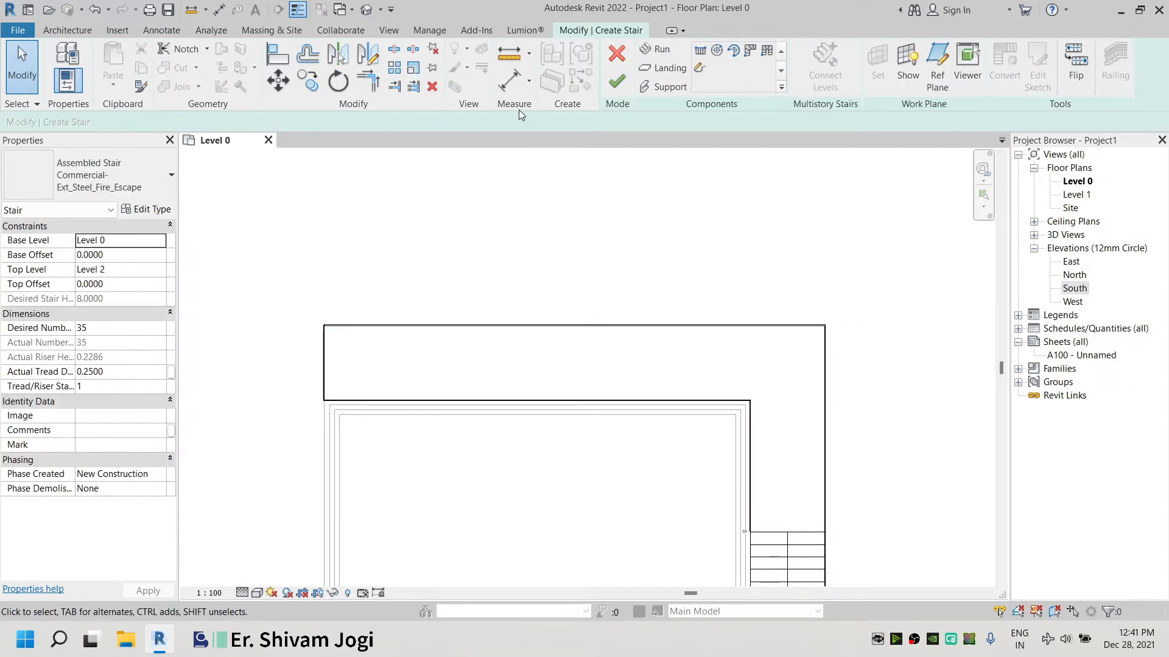
click(367, 11)
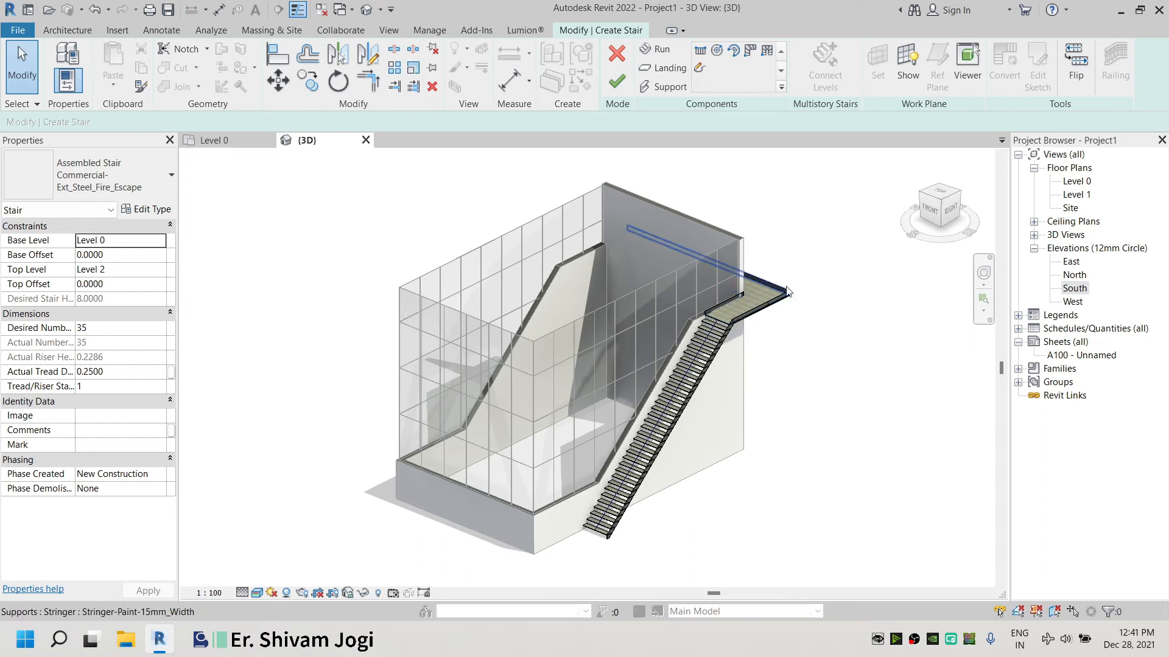
Delete the stringer support running along the landing's edge against the enclosure wall
scroll(733, 310, up, 8)
click(755, 308)
click(844, 342)
click(667, 313)
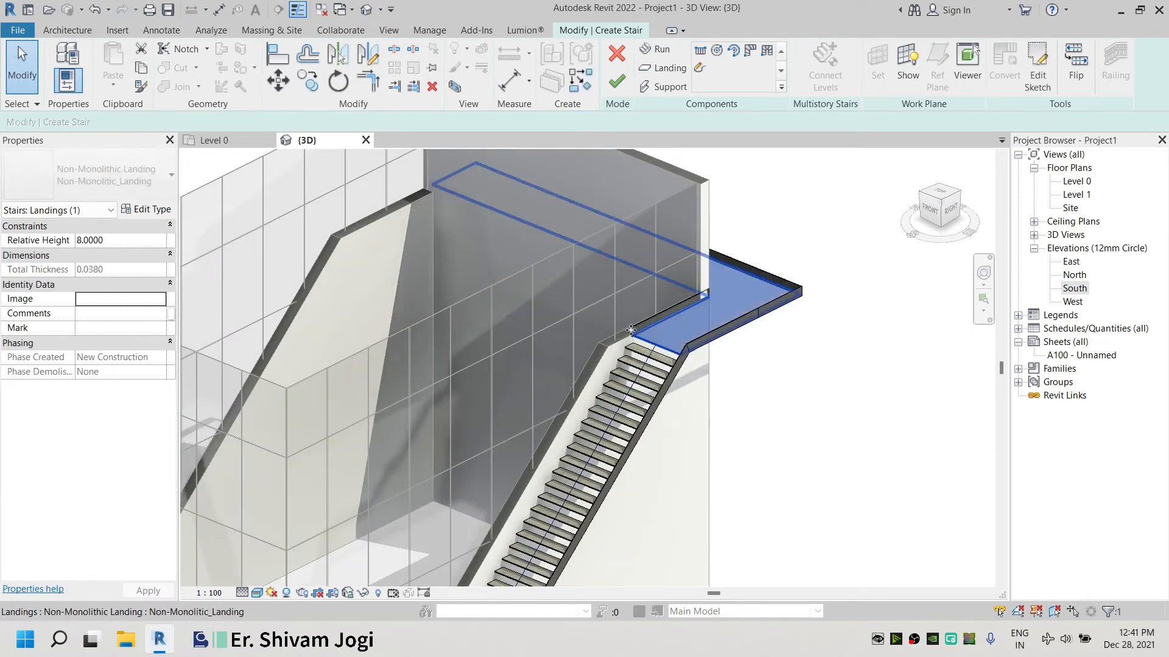
scroll(630, 330, up, 5)
click(630, 334)
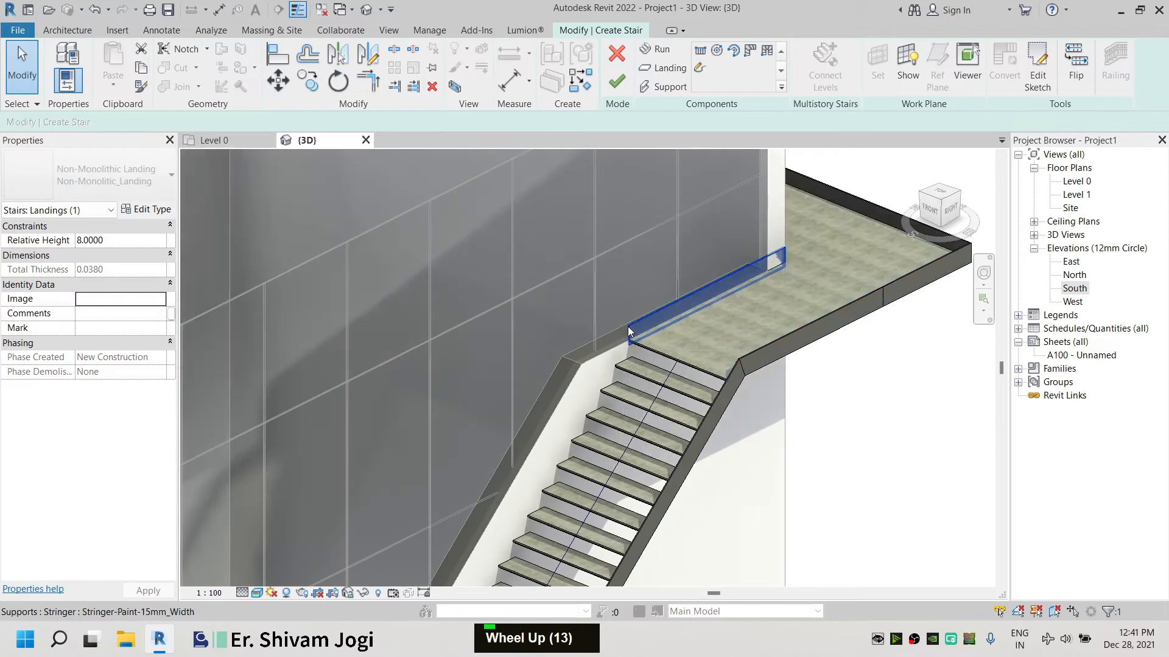
key(Delete)
Delete the support at the landing's inner corner beside the enclosure wall
middle_click(851, 310)
middle_click(788, 270)
scroll(714, 294, up, 4)
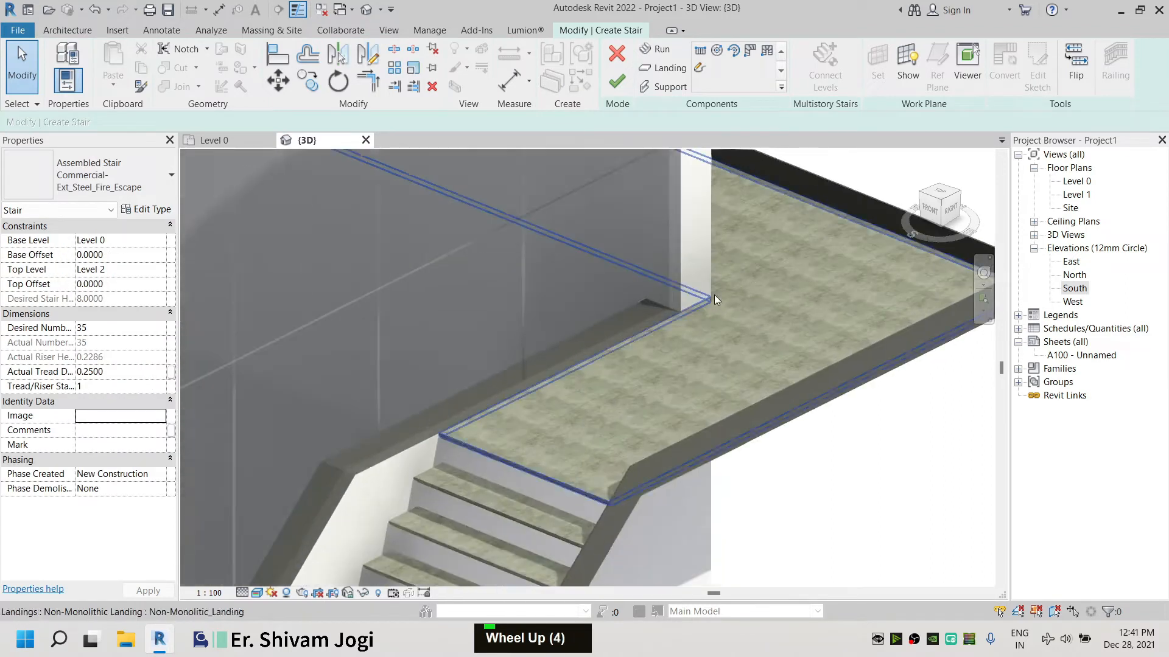
click(711, 288)
key(Delete)
Orbit and zoom the 3D view to inspect the stair, landing and curtain walls
scroll(757, 306, down, 6)
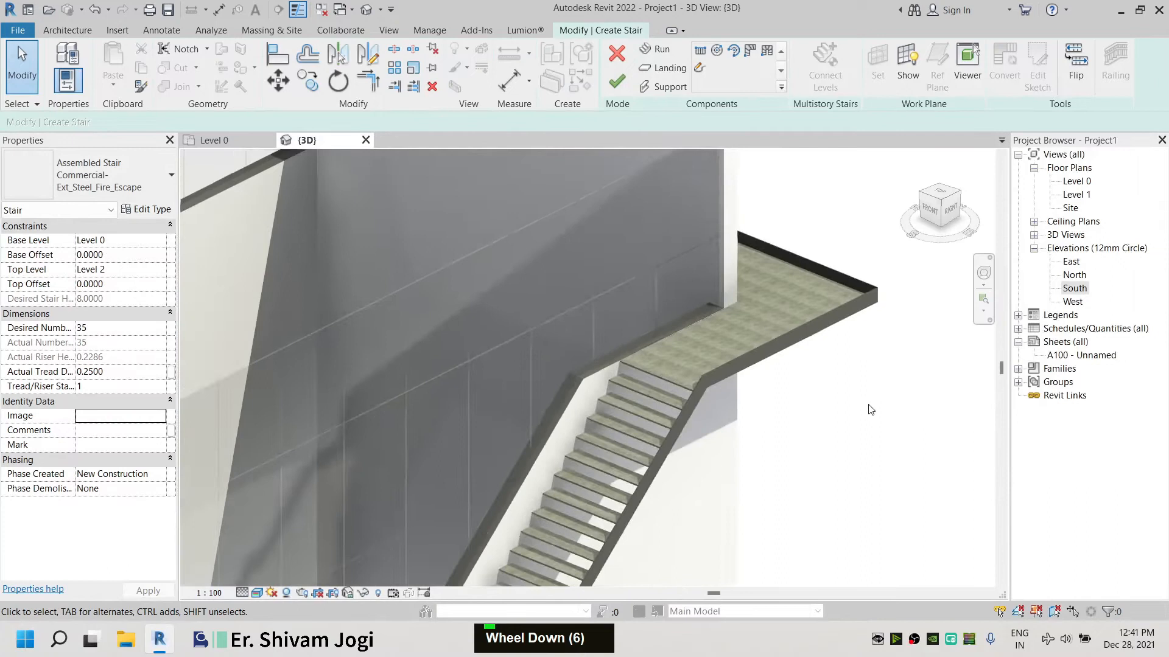
shift+scroll(871, 409, down, 5)
shift+middle_drag(870, 410, 810, 391)
scroll(776, 294, down, 2)
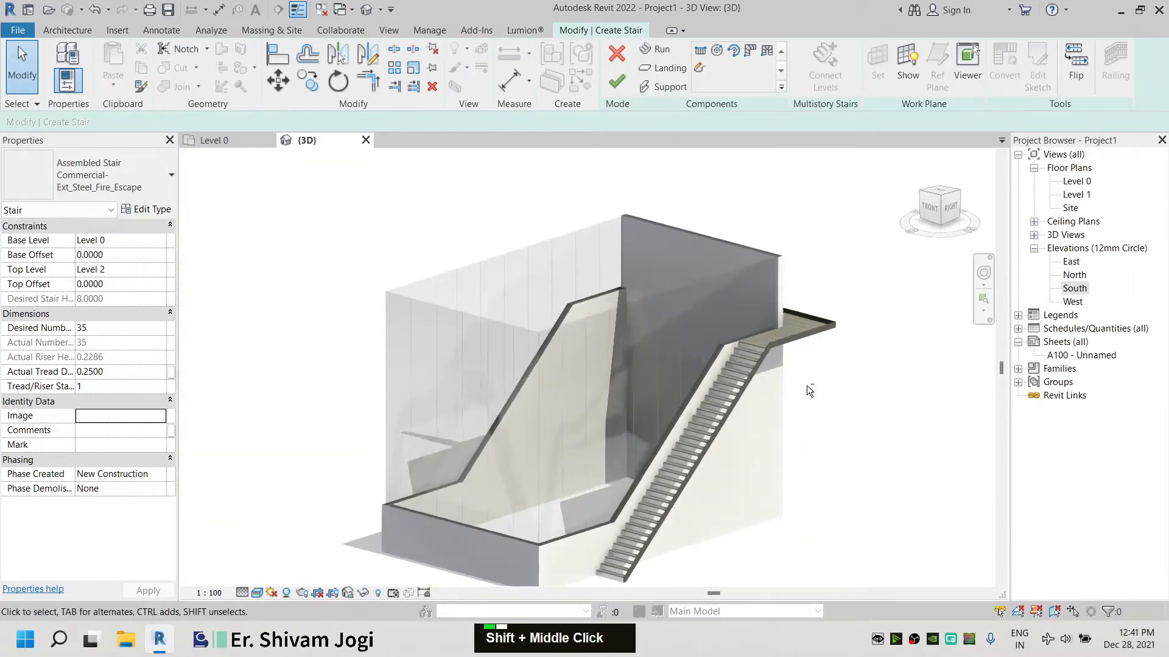
double_click(825, 342)
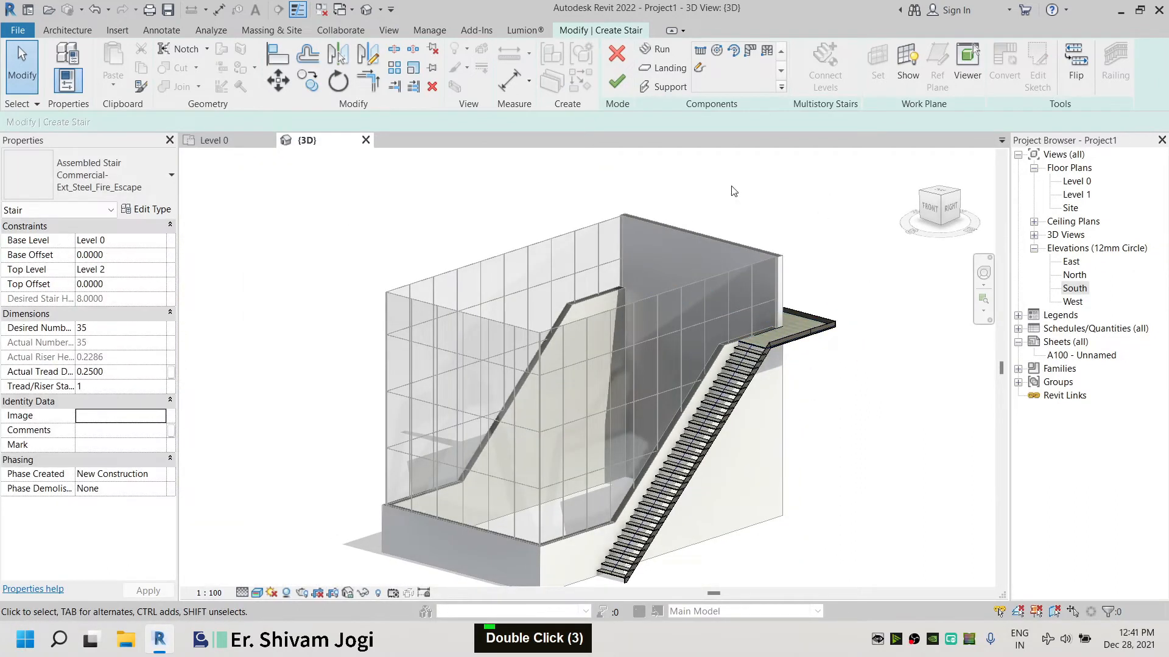
scroll(710, 347, up, 1)
shift+middle_drag(710, 347, 833, 332)
scroll(832, 236, up, 2)
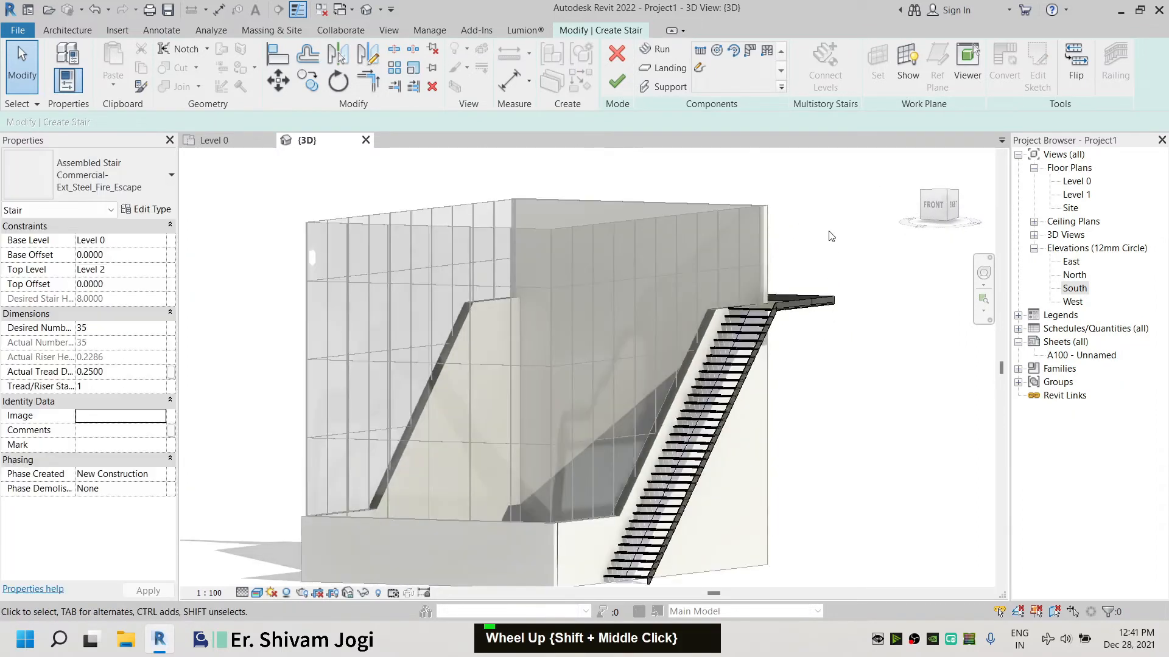
scroll(831, 237, down, 2)
shift+middle_drag(831, 237, 435, 247)
Return to the Level 0 plan and finish the stair edit mode
click(217, 143)
scroll(568, 237, down, 6)
middle_drag(568, 237, 565, 268)
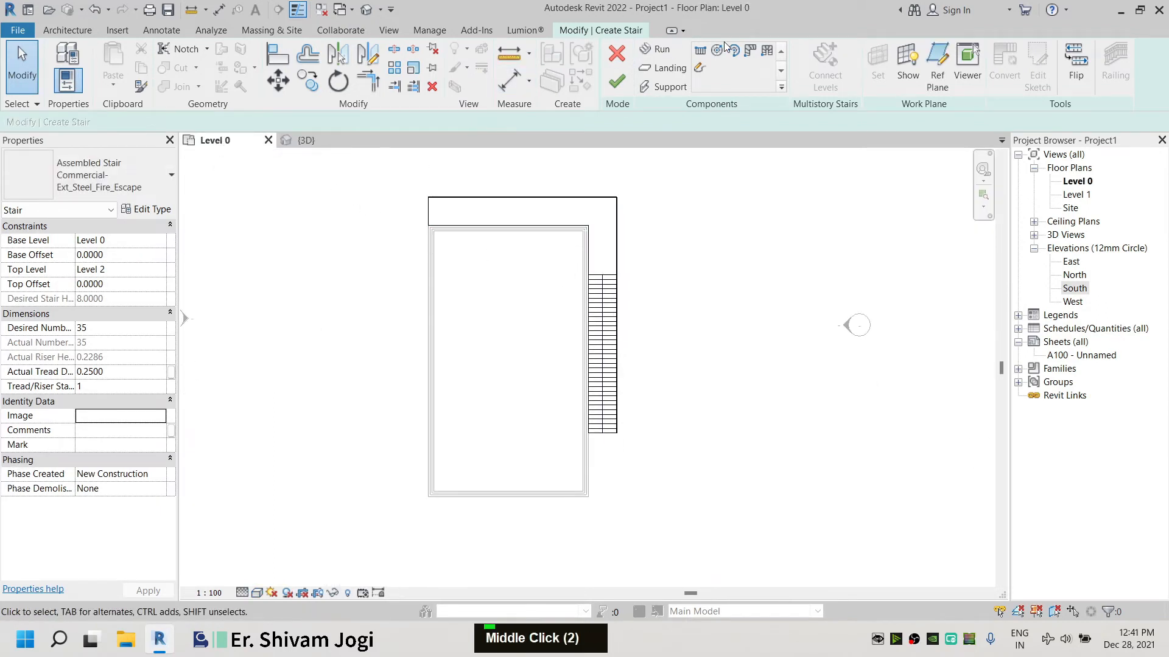
click(81, 28)
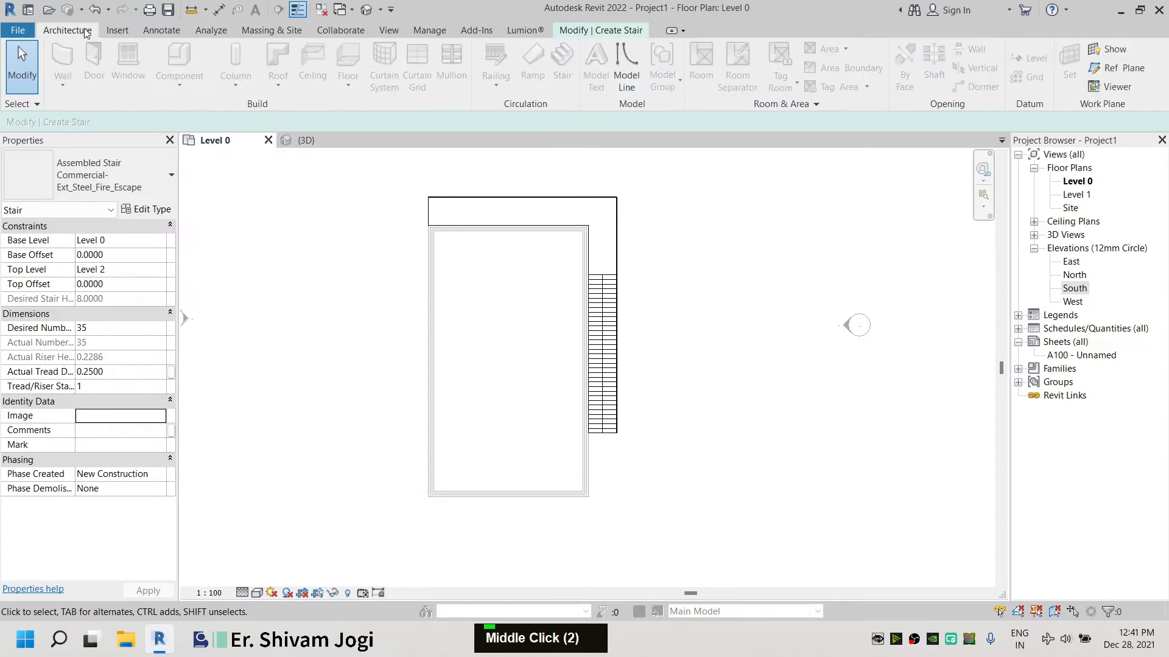
click(602, 30)
click(617, 78)
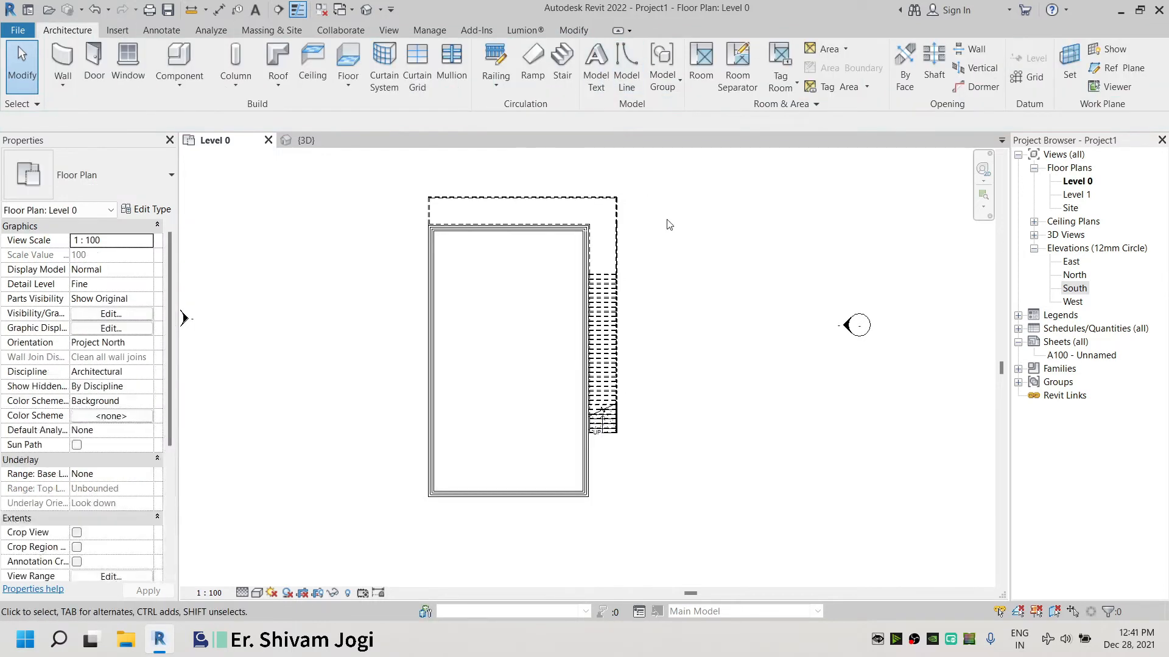
In the 3D view, select the railings along the stair and landing and delete them
click(298, 140)
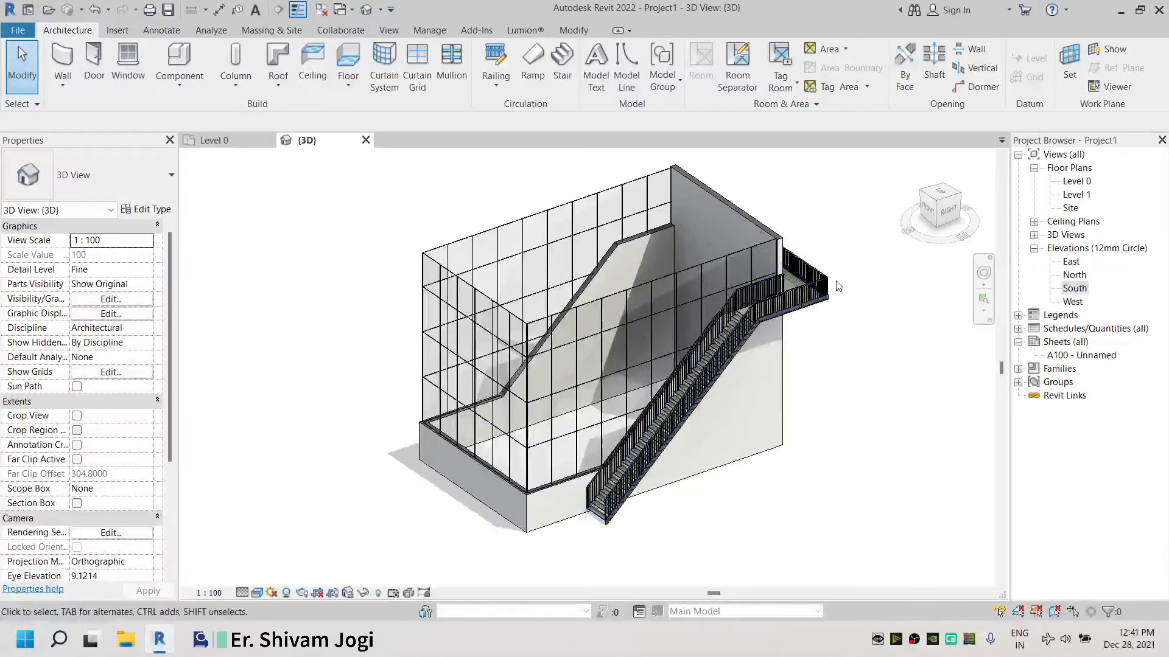
scroll(791, 280, up, 5)
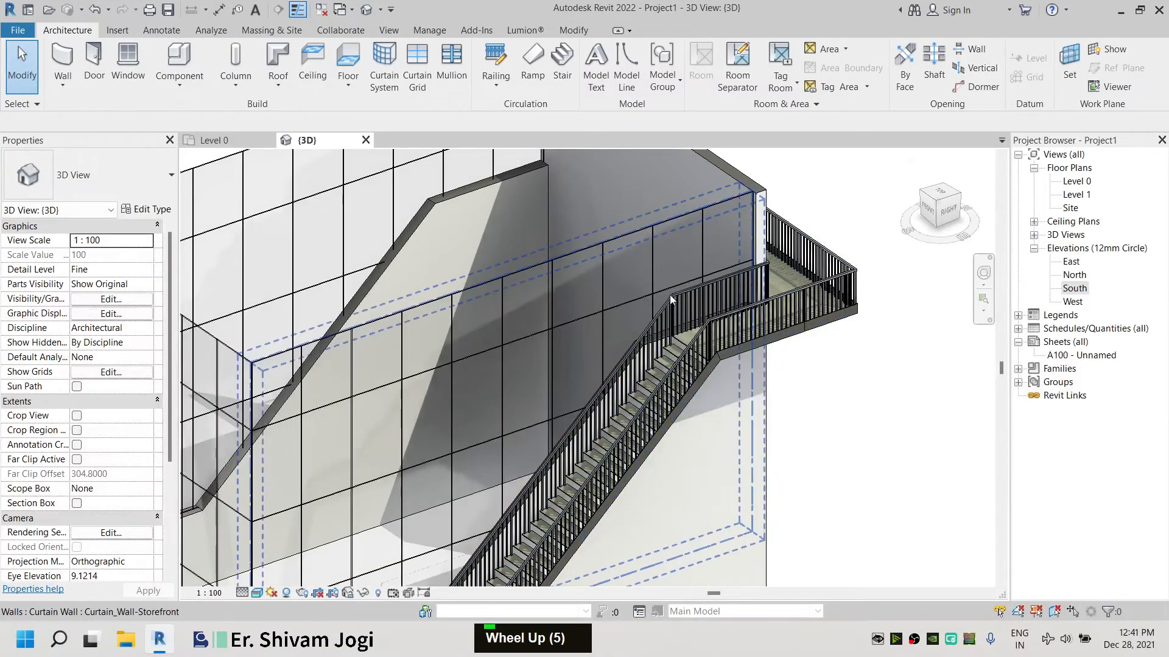
click(680, 297)
double_click(680, 294)
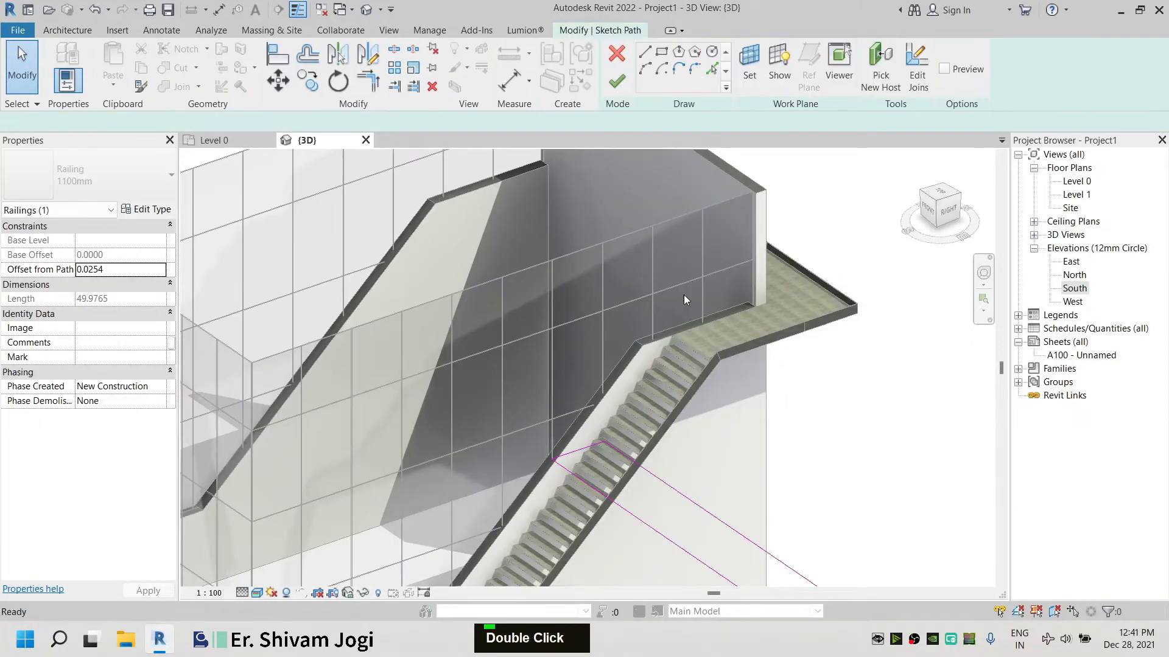
key(Escape)
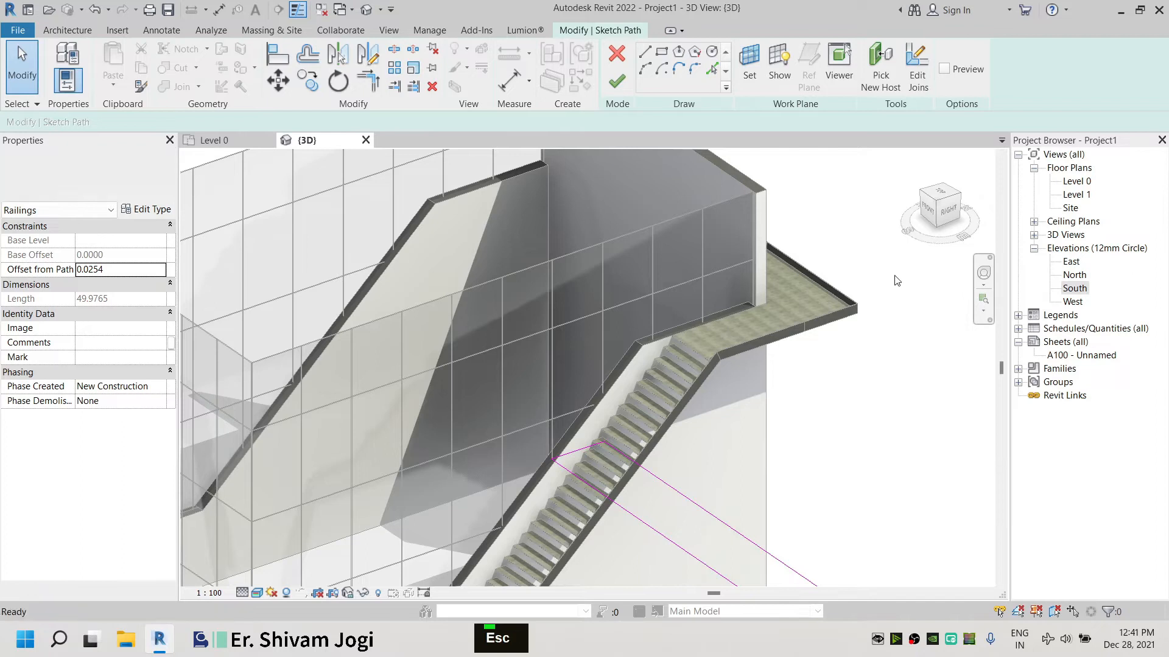
scroll(893, 406, down, 3)
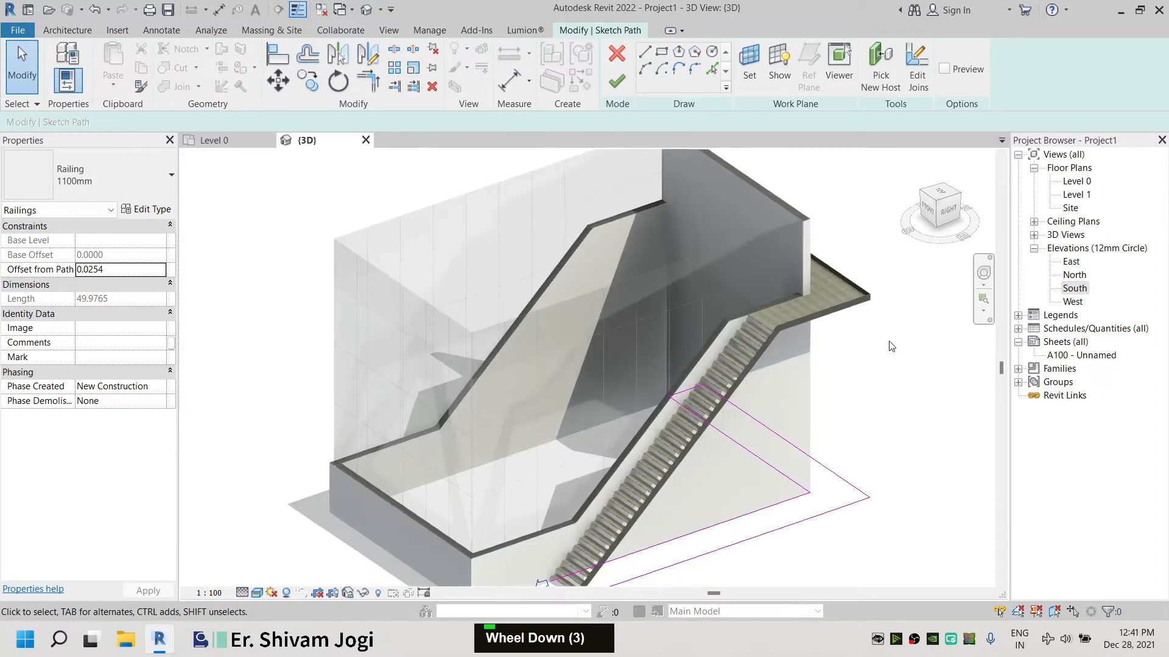
click(614, 79)
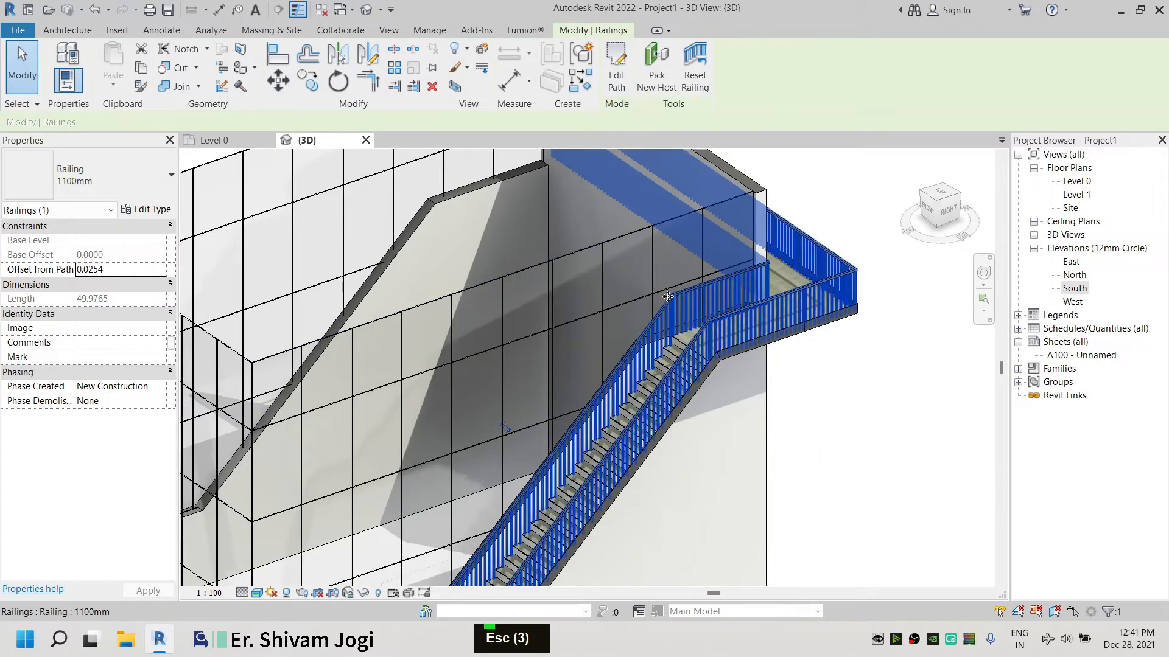
key(Delete)
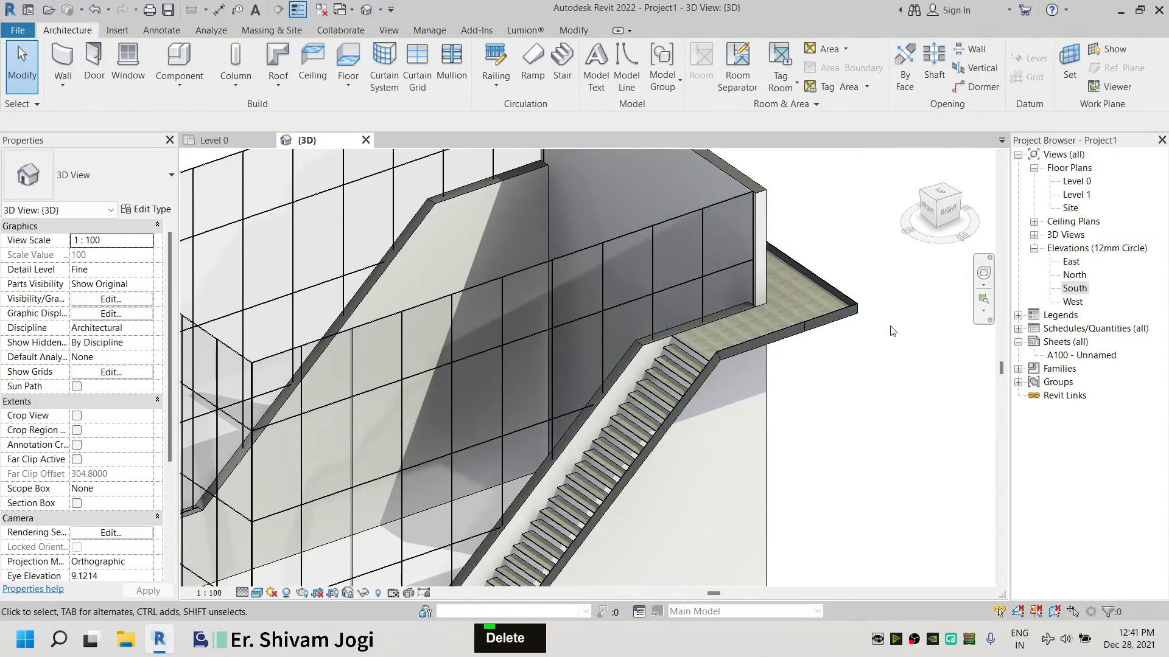
Start a roof by footprint on Level 2 and sketch a rectangular boundary around the enclosure walls
scroll(842, 256, down, 3)
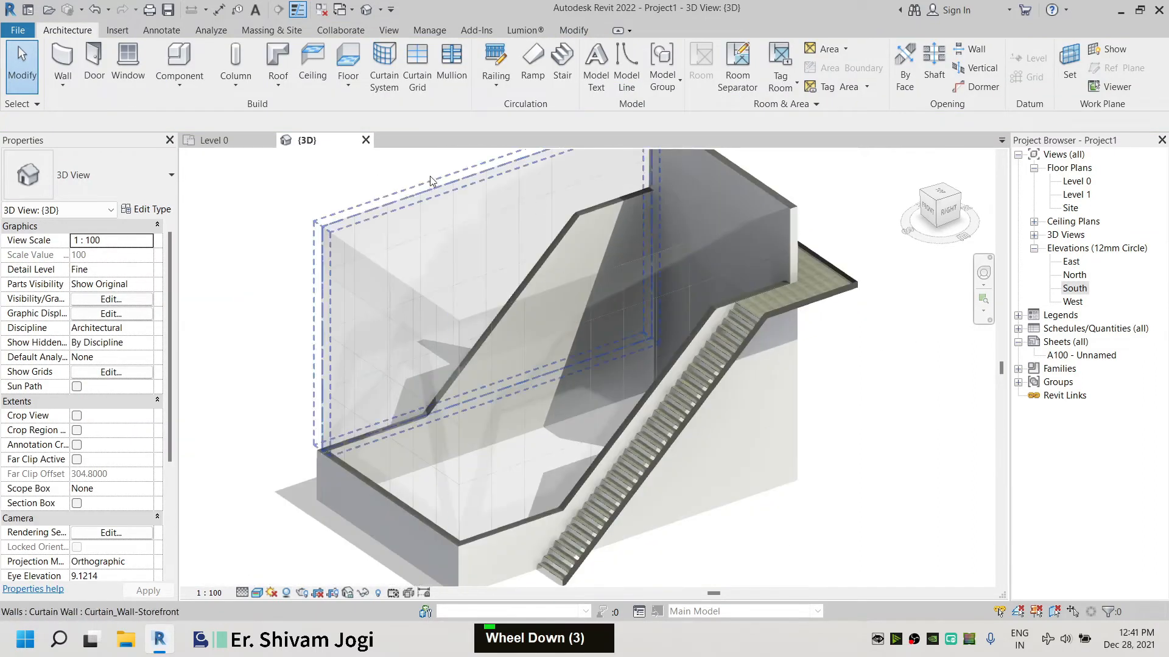
click(214, 140)
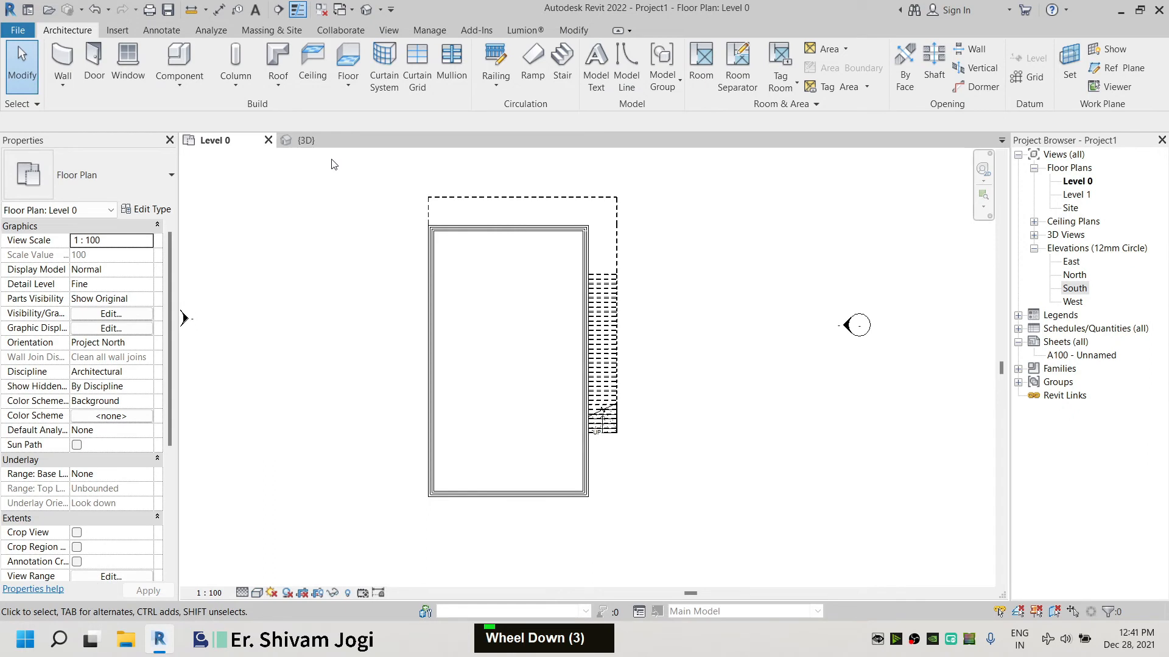
click(284, 85)
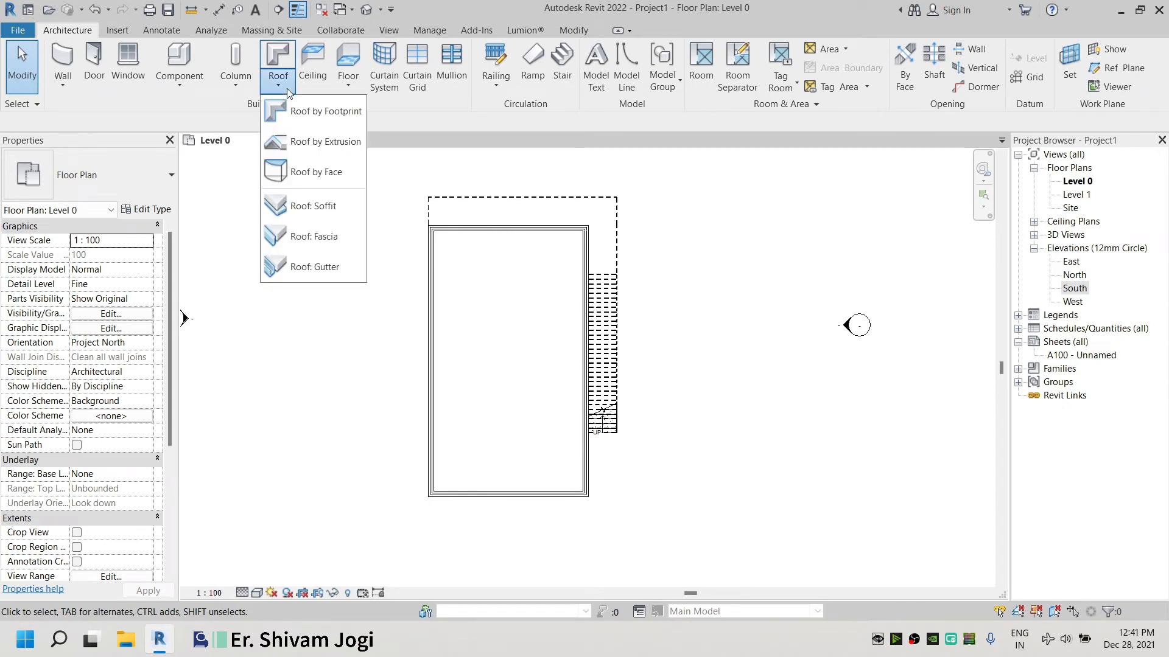
double_click(313, 113)
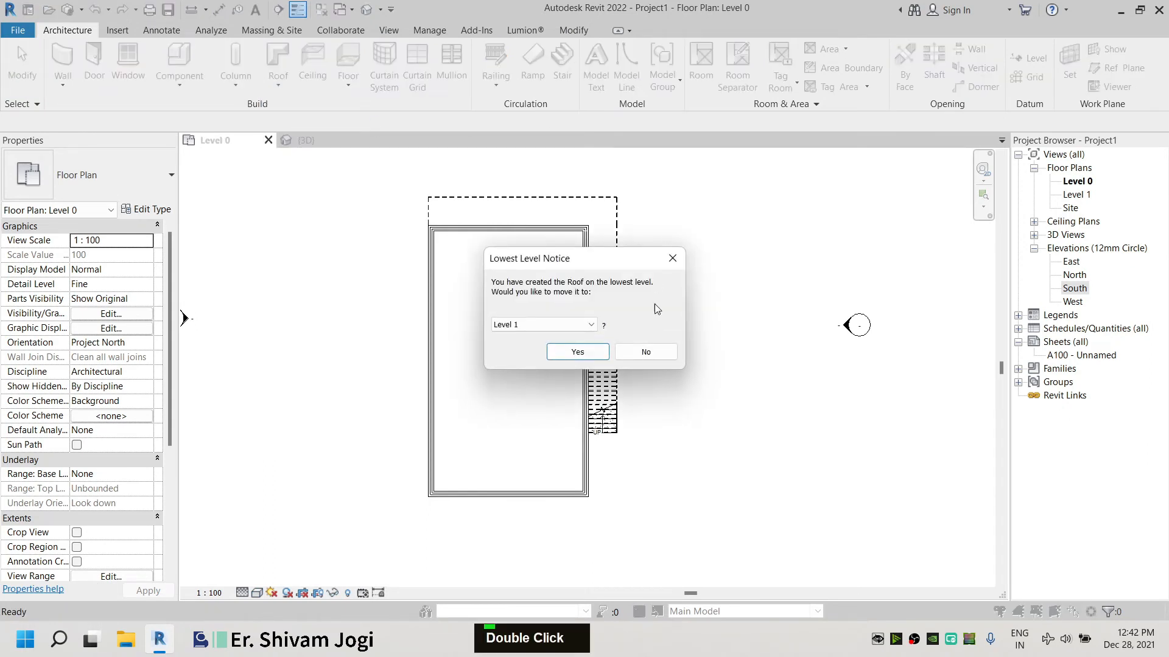
double_click(577, 352)
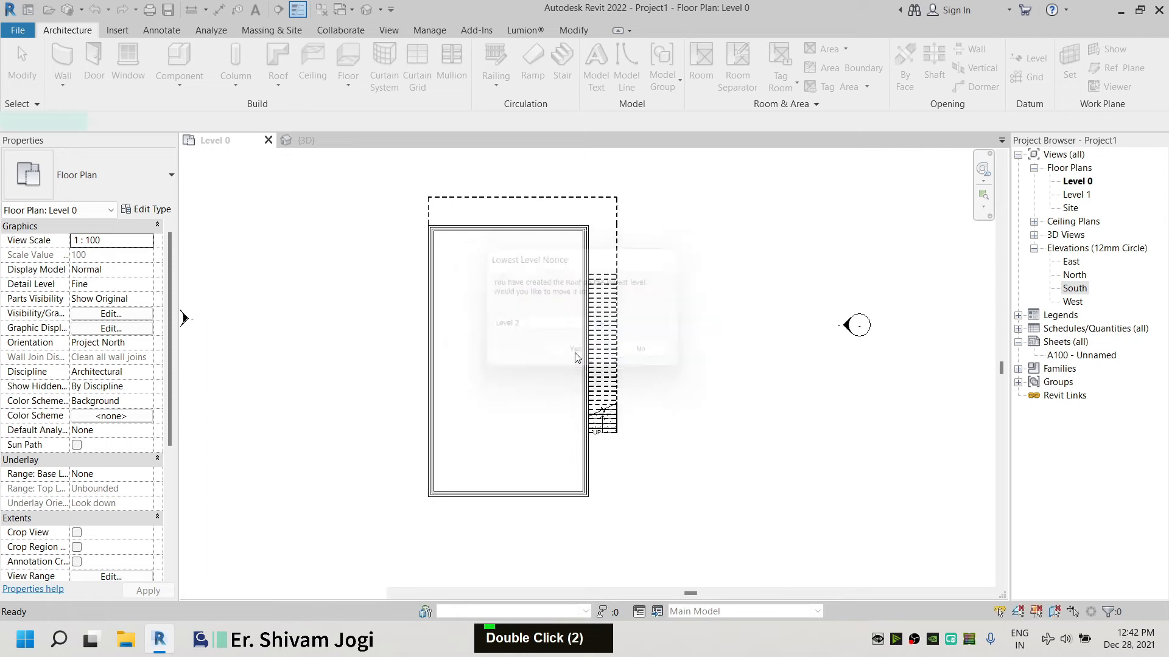
click(747, 54)
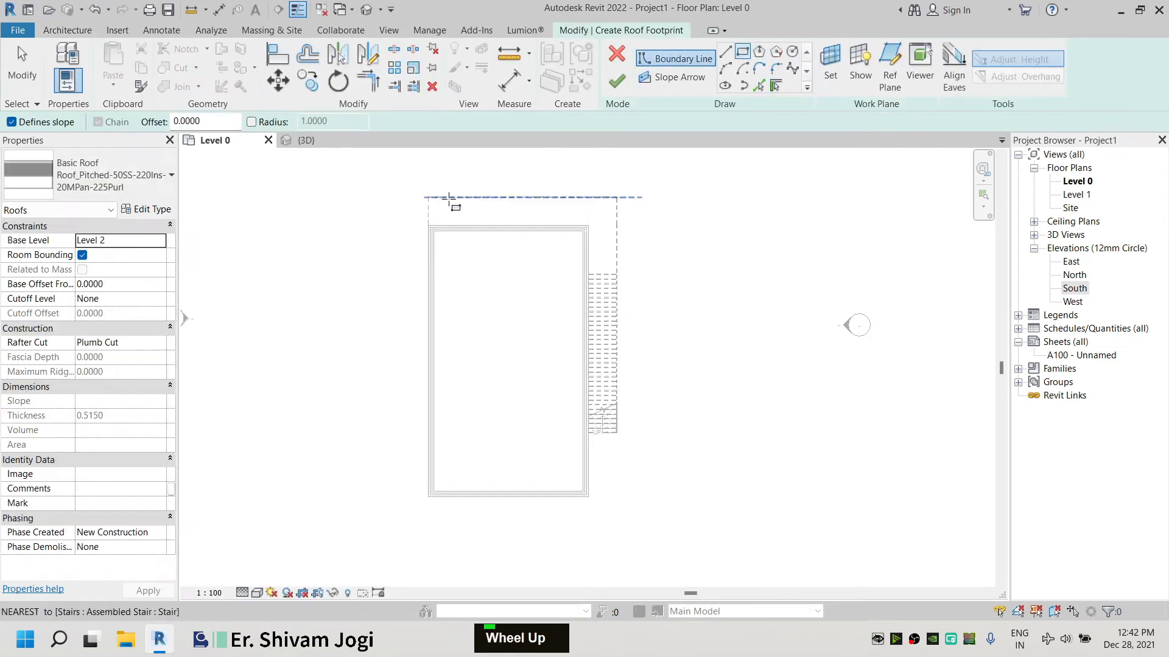
scroll(423, 240, up, 4)
click(420, 237)
scroll(663, 309, down, 2)
middle_drag(663, 309, 644, 225)
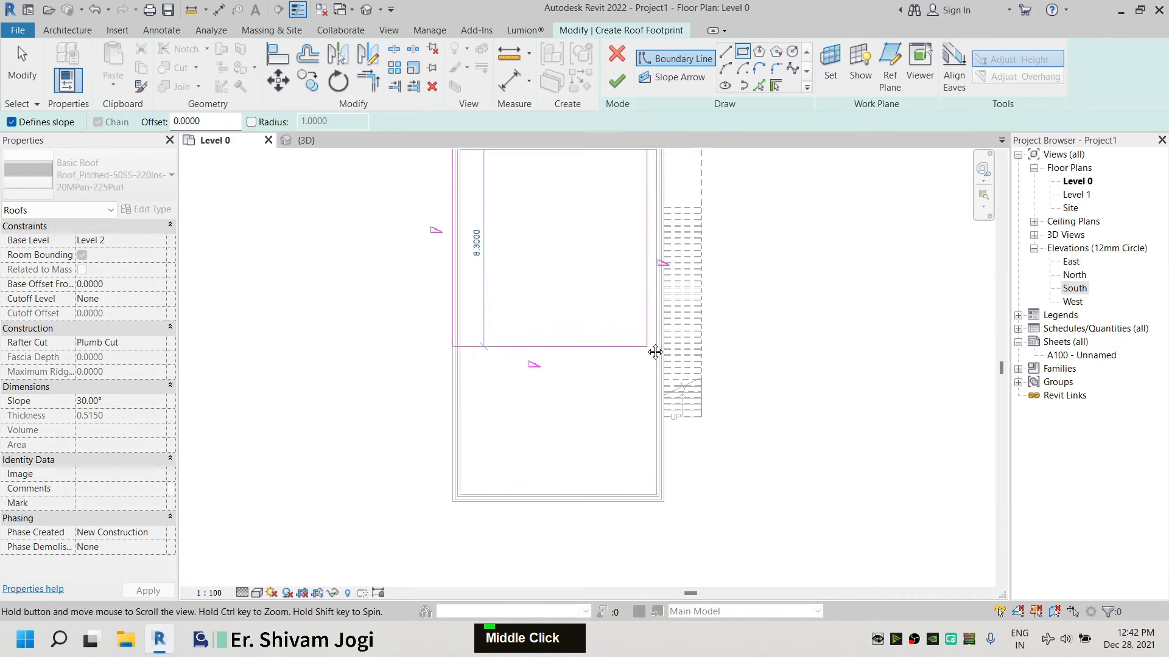
key(Escape)
key(Escape)
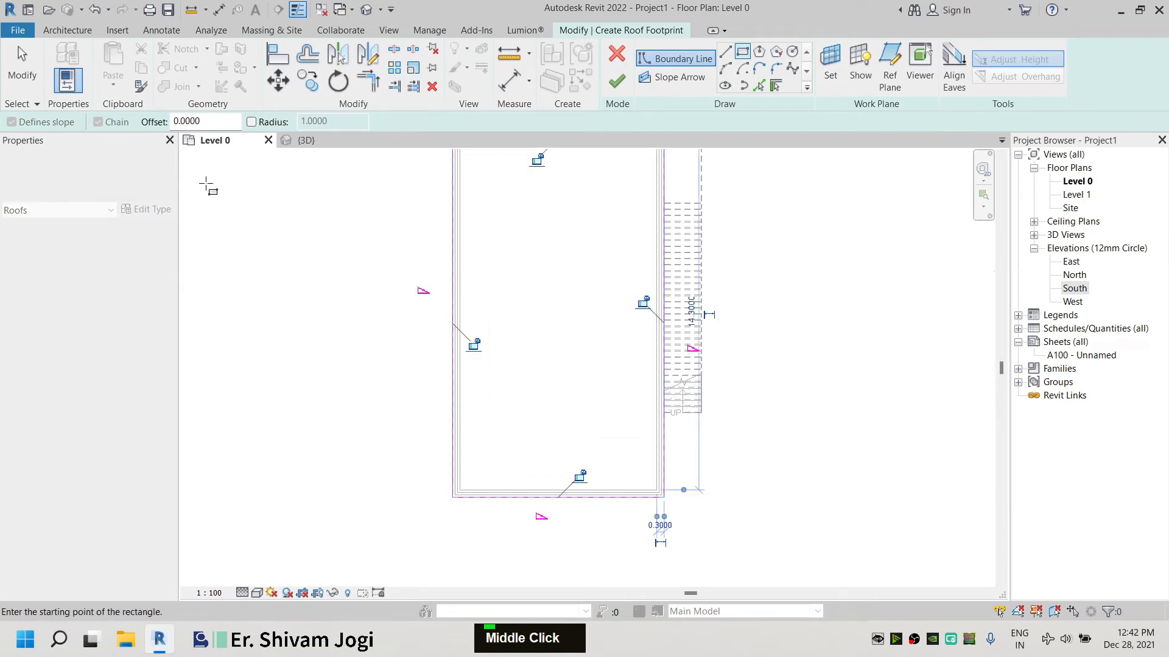
Turn off slope definition on the three roof boundary lines other than the top edge
scroll(267, 353, down, 2)
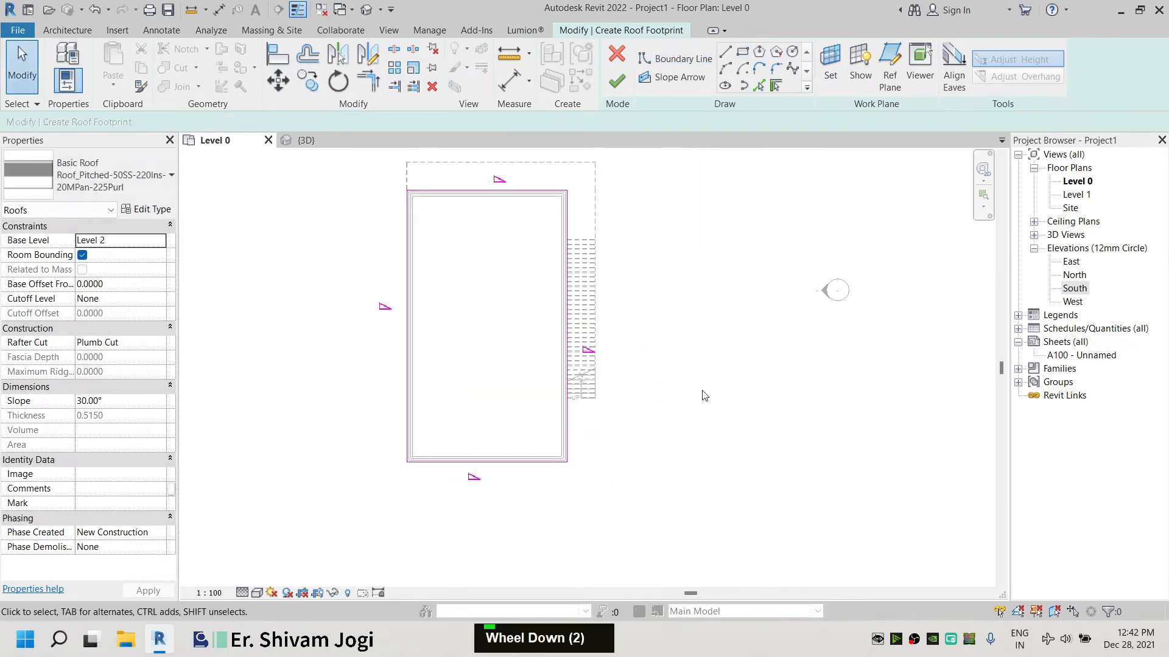
drag(684, 559, 268, 300)
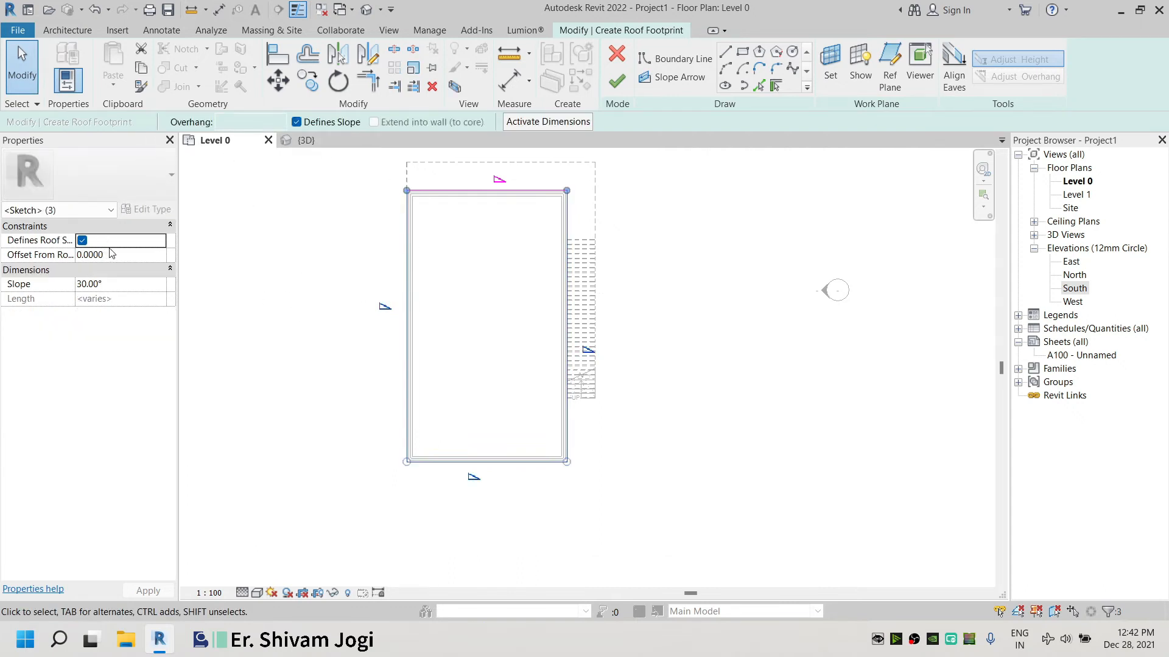
double_click(316, 250)
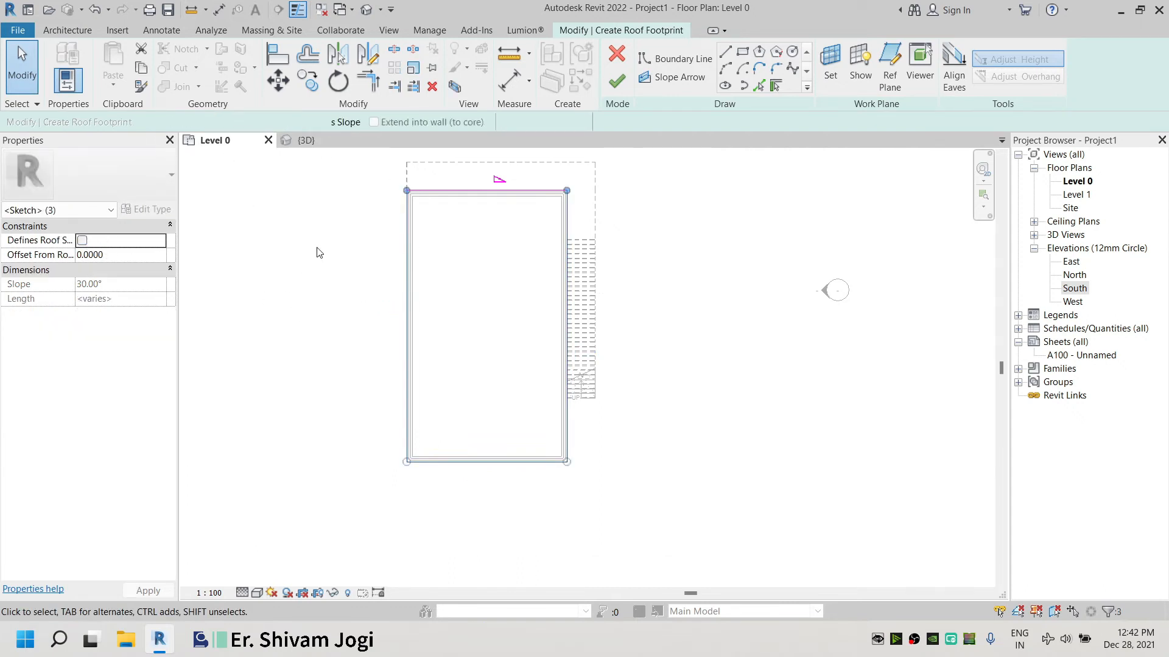
Finish the roof footprint and attach the highlighted walls to the roof
click(617, 84)
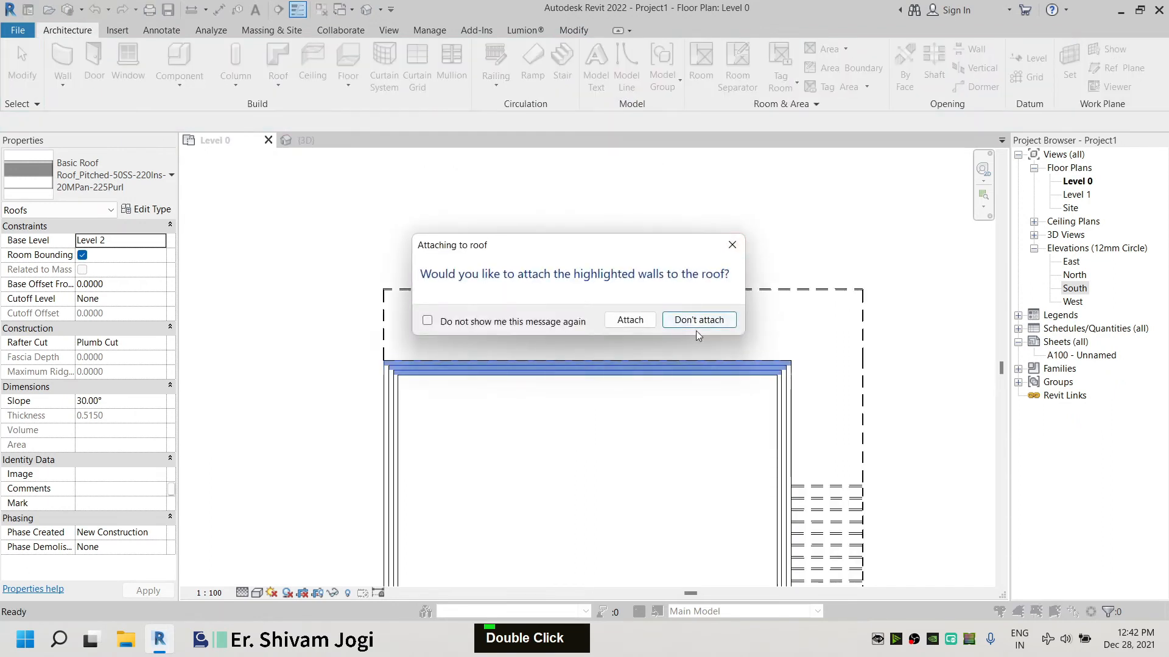
click(631, 320)
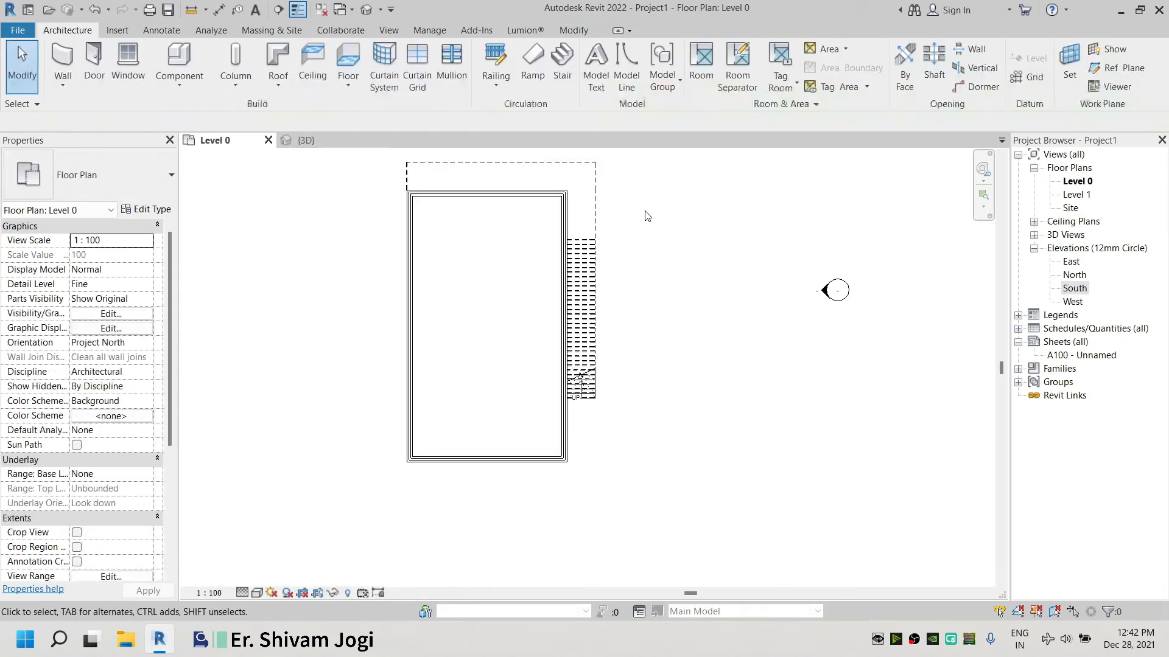
In the 3D view, select the roof and set its base offset to 3
double_click(306, 140)
scroll(682, 341, down, 2)
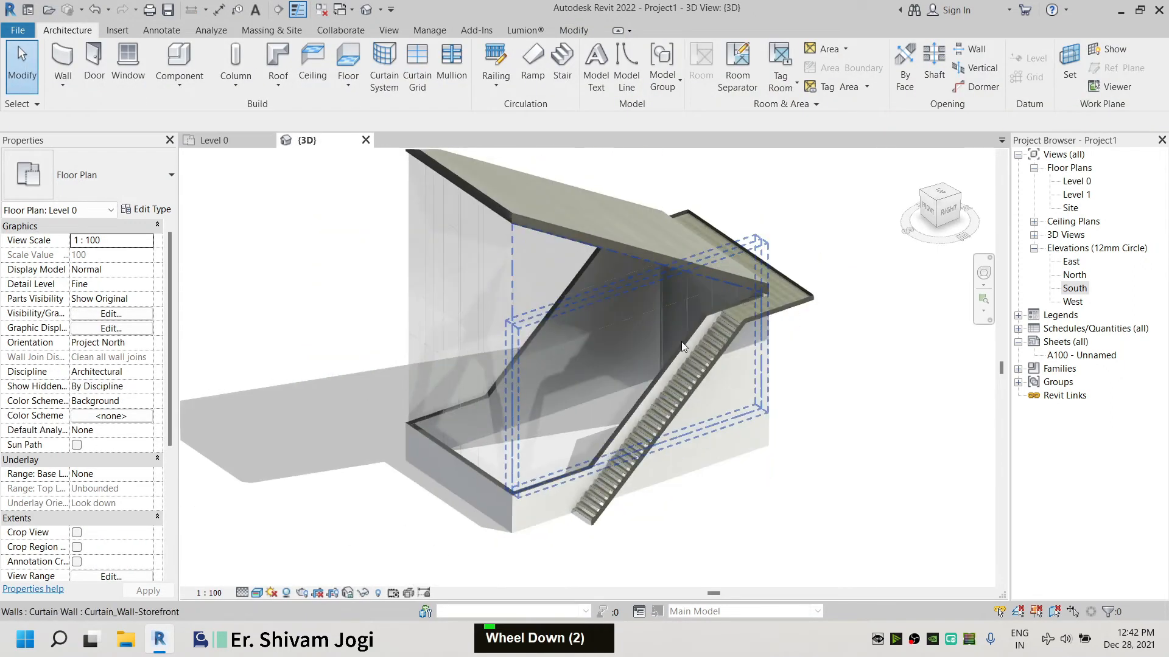
mouse_move(594, 351)
shift+middle_down()
mouse_move(536, 308)
mouse_move(609, 353)
shift+middle_up()
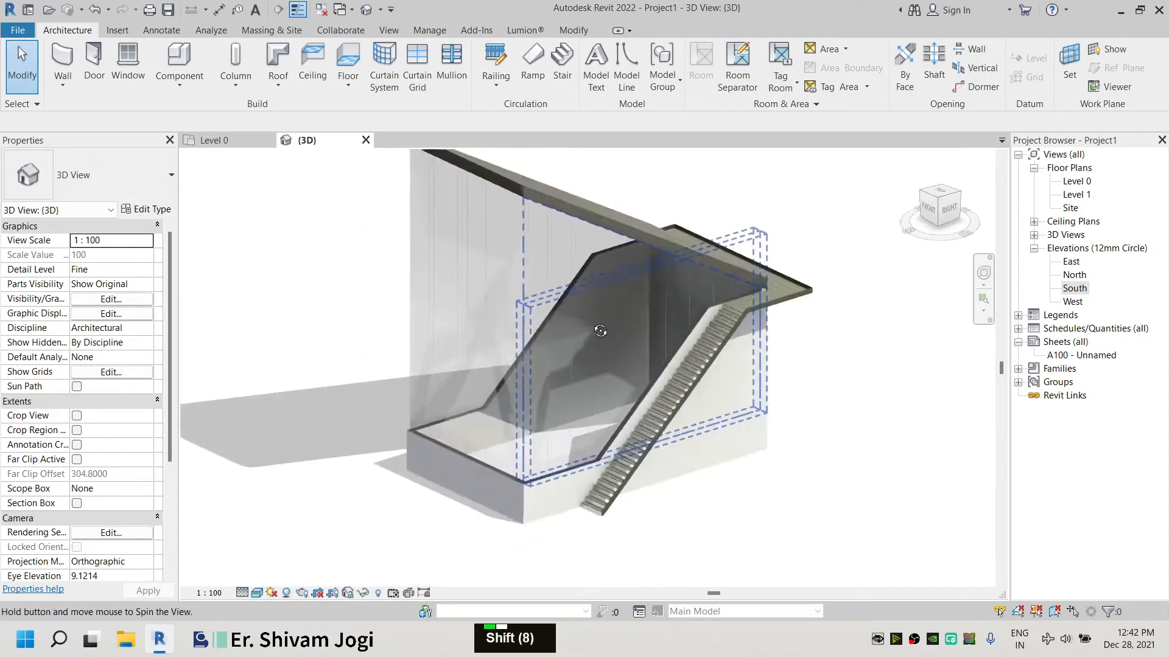
scroll(682, 375, down, 2)
click(593, 242)
scroll(806, 269, up, 1)
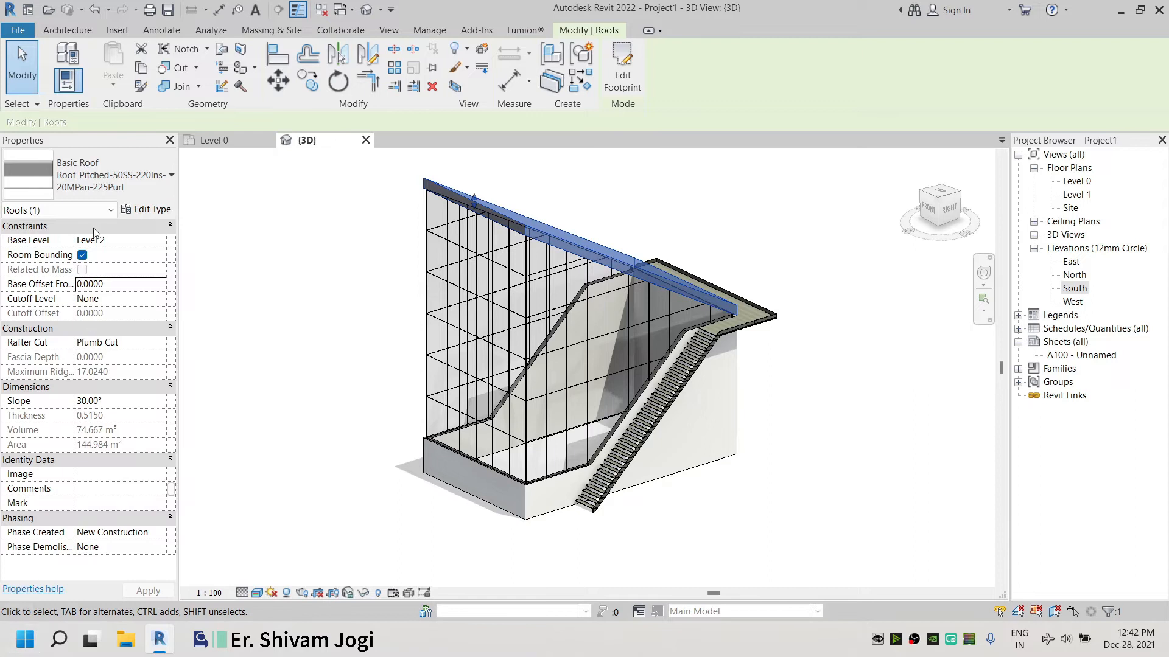
double_click(103, 284)
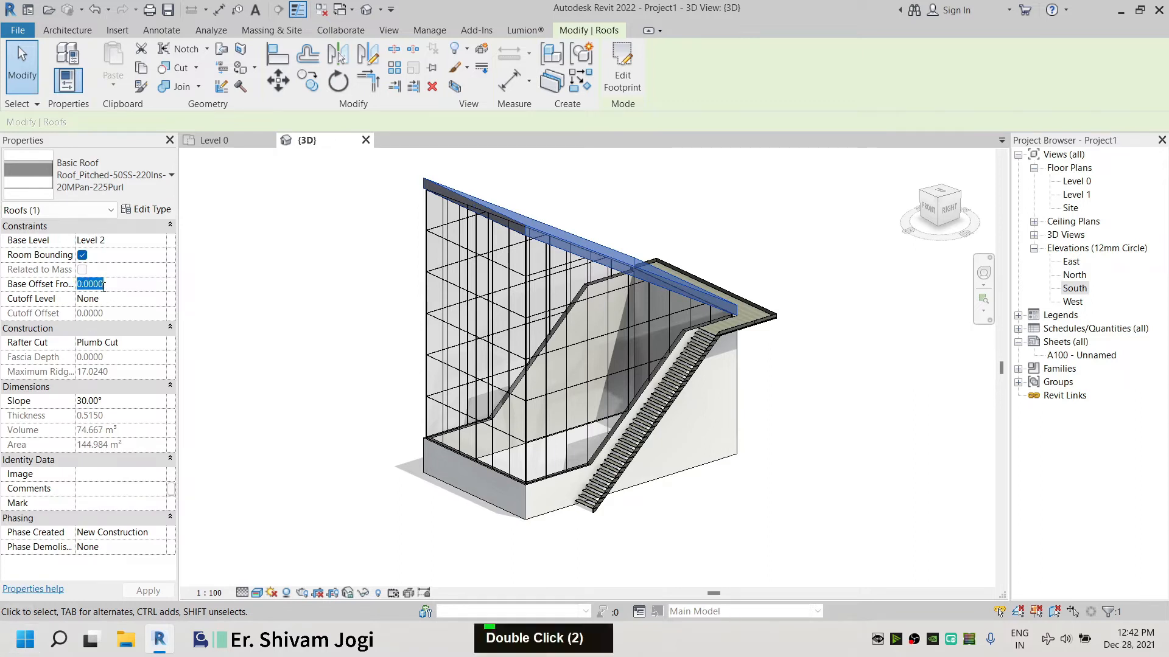
text(3)
click(256, 279)
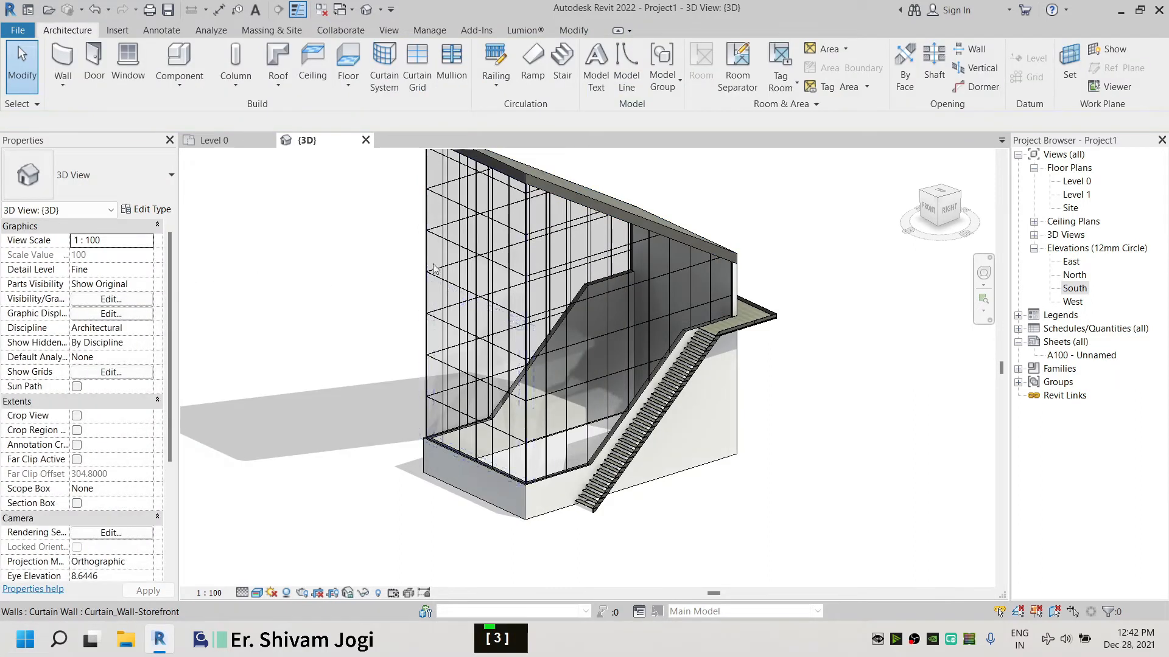
Select the roof and, in the right side view, drag its edge handle to reduce the roof slope
scroll(429, 264, down, 2)
click(431, 196)
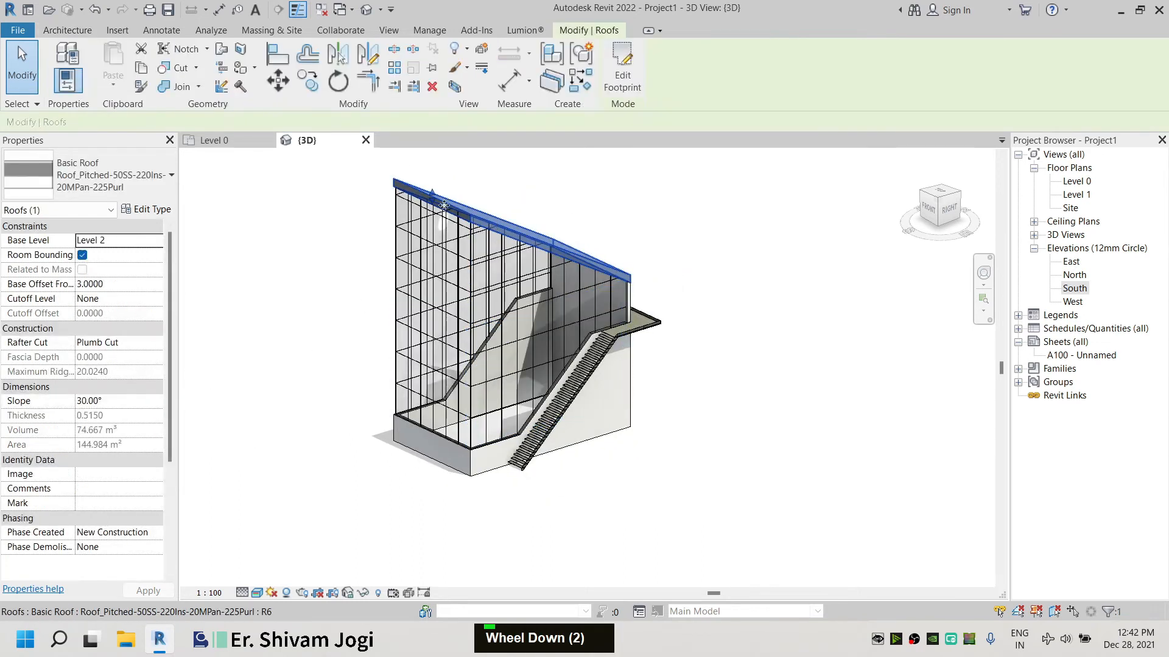
scroll(439, 207, up, 1)
click(952, 209)
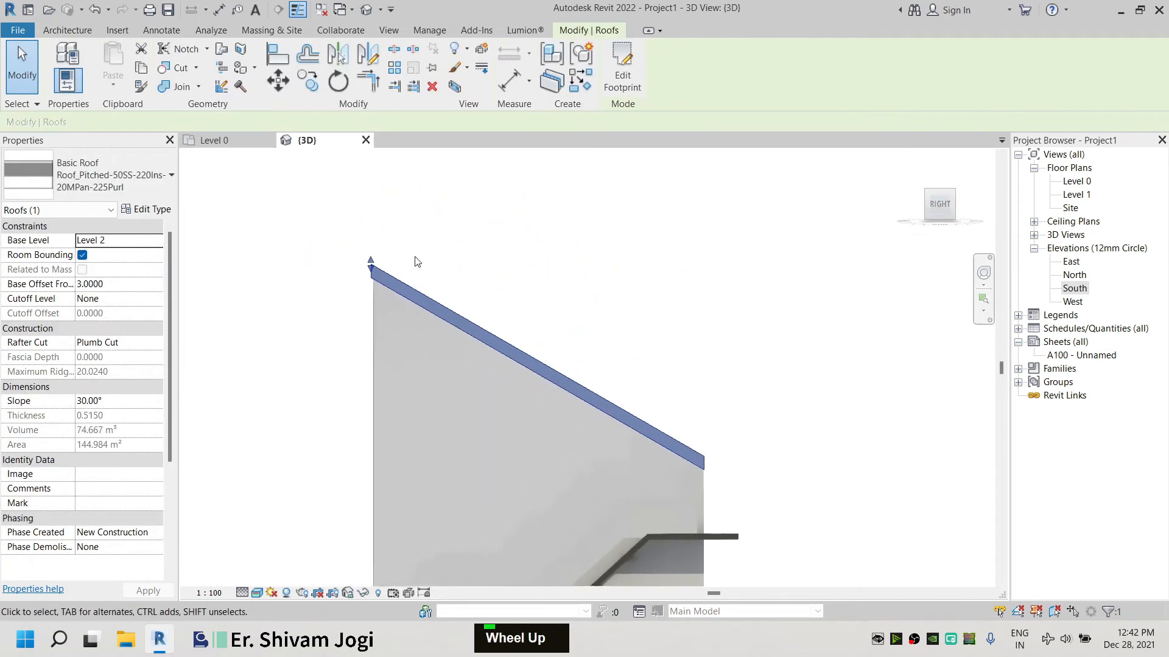
scroll(455, 270, down, 2)
drag(456, 269, 456, 292)
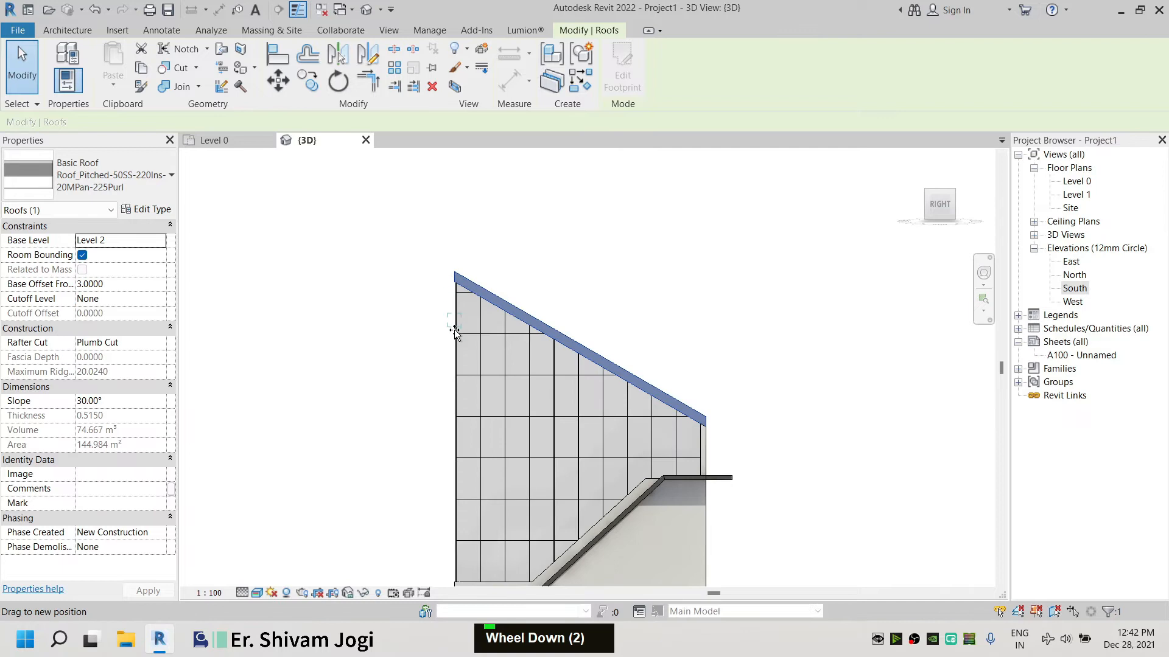
drag(456, 353, 456, 358)
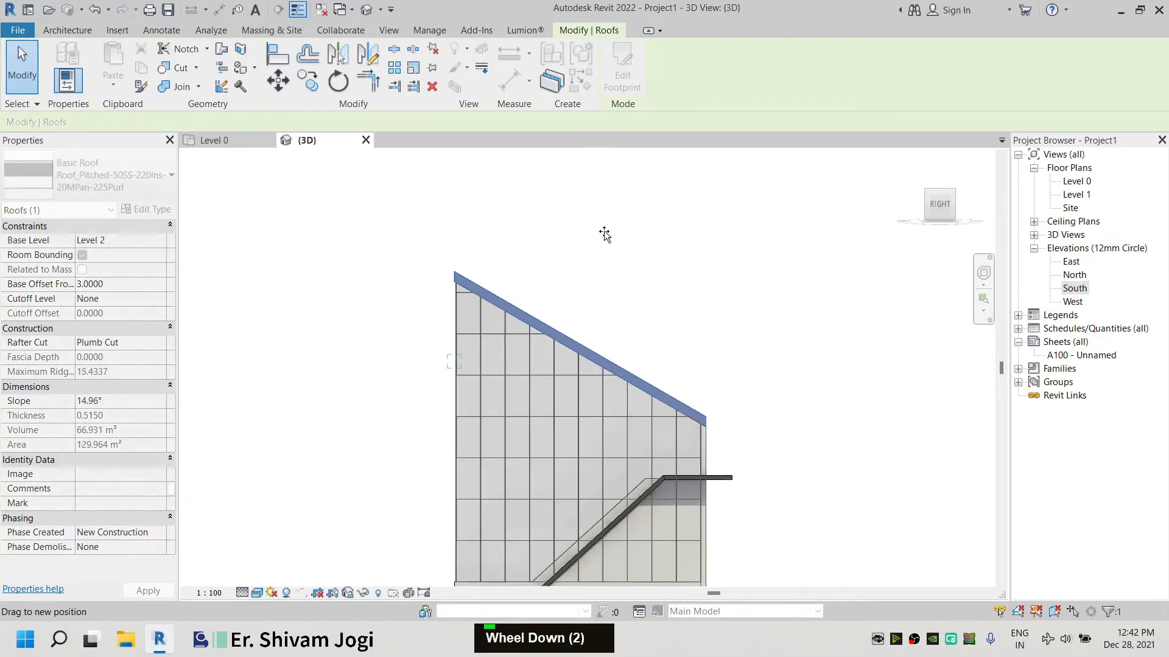
click(613, 219)
scroll(519, 258, down, 2)
shift+middle_drag(519, 258, 663, 457)
scroll(609, 283, up, 2)
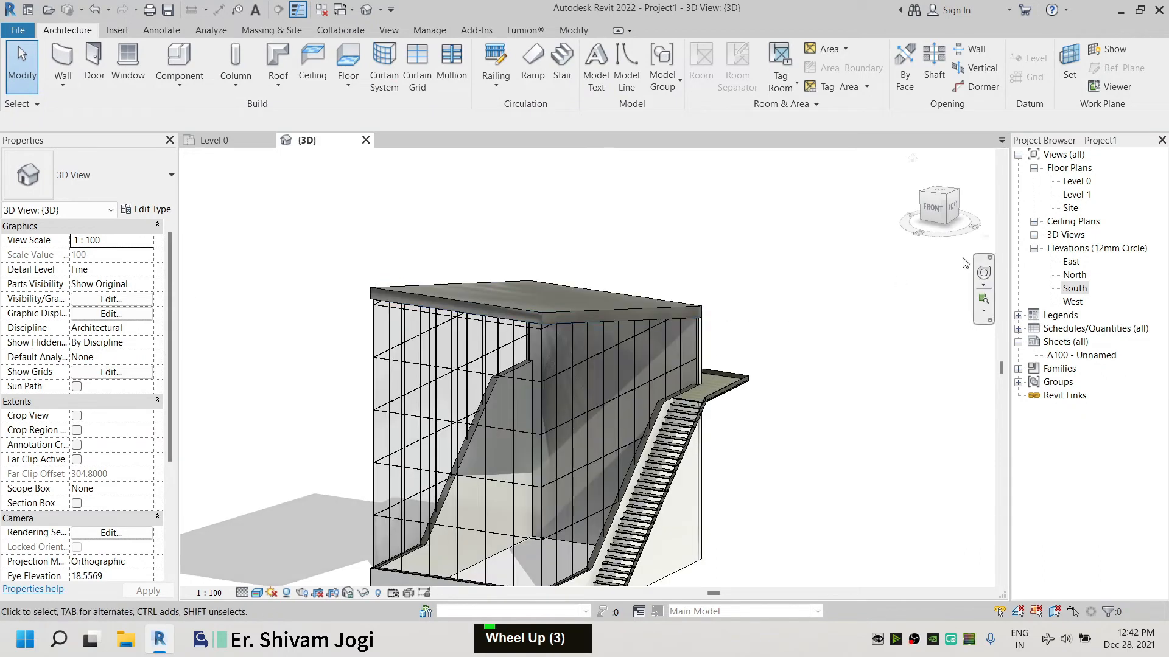
Reselect the roof and drag its shape handle to reset the slope to about 18°
click(457, 300)
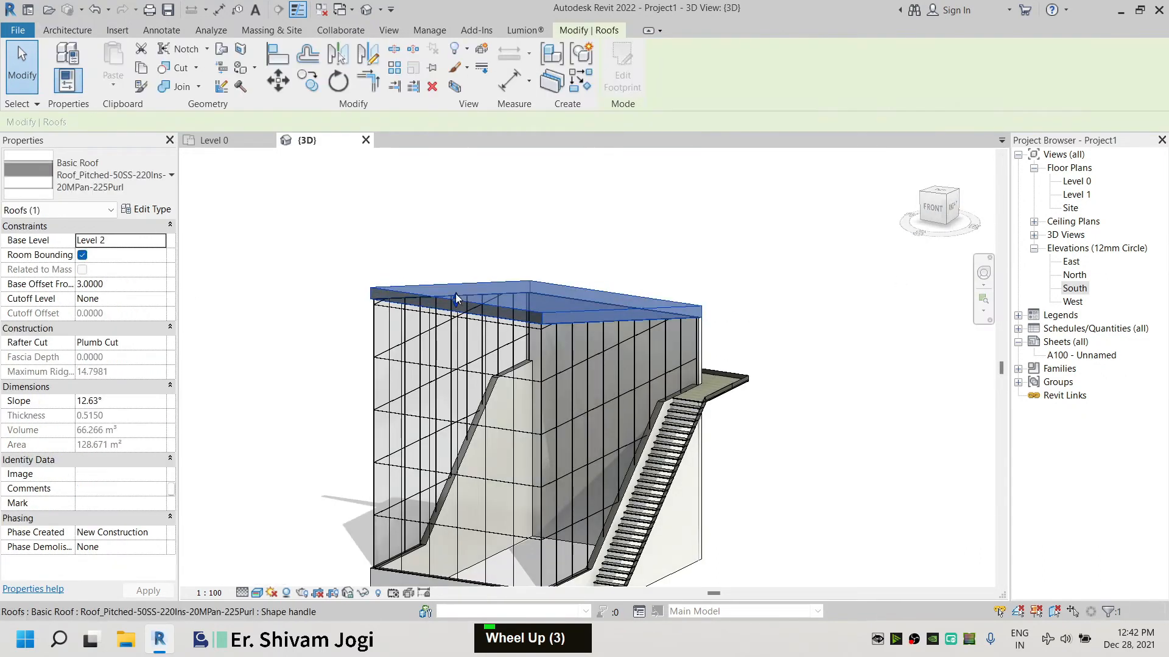
drag(455, 269, 455, 269)
click(667, 248)
shift+middle_drag(682, 329, 714, 257)
scroll(695, 422, down, 2)
scroll(696, 422, up, 3)
scroll(696, 422, down, 1)
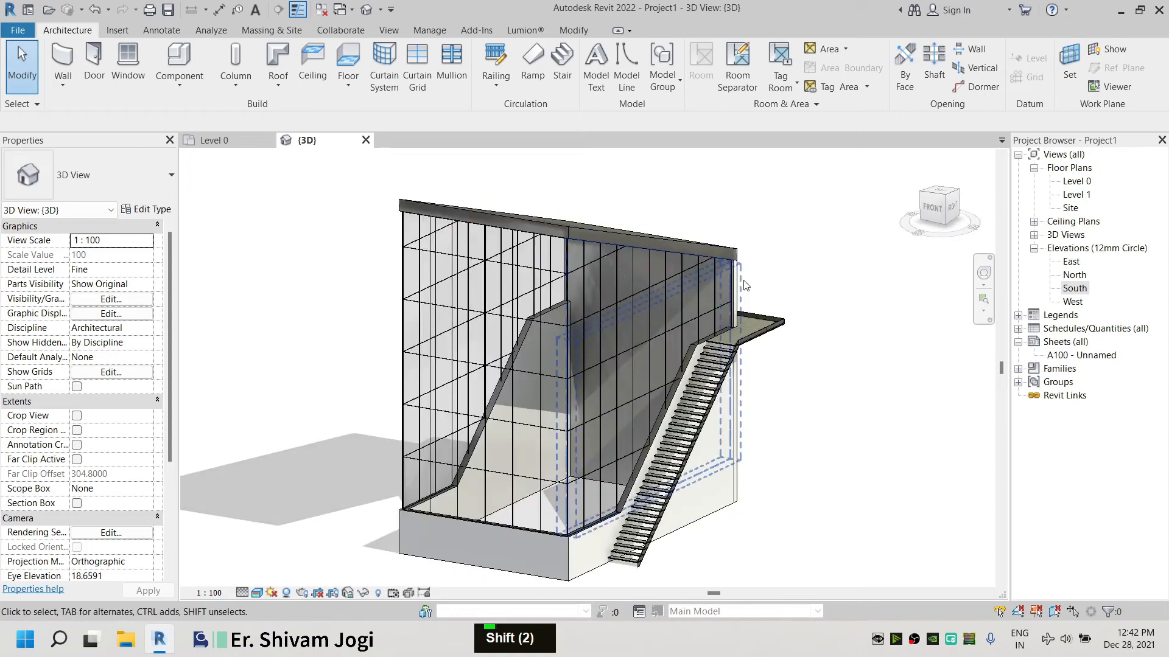
scroll(555, 464, down, 2)
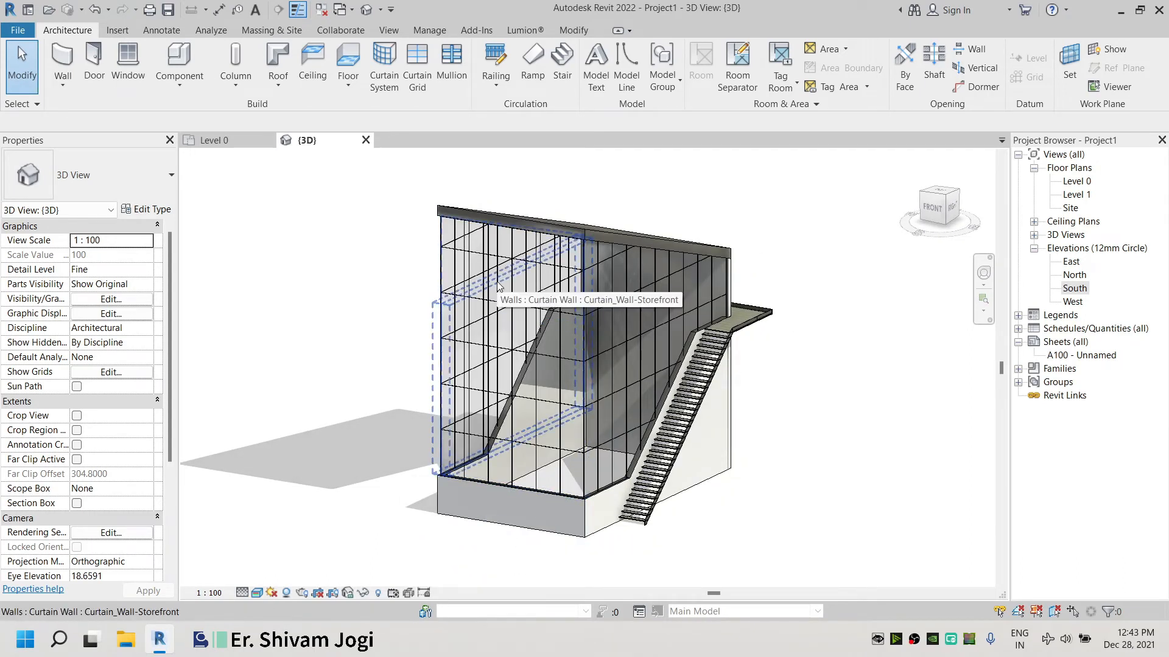
On Level 0, sketch a rectangular floor boundary over the enclosure footprint and finish the floor
click(214, 140)
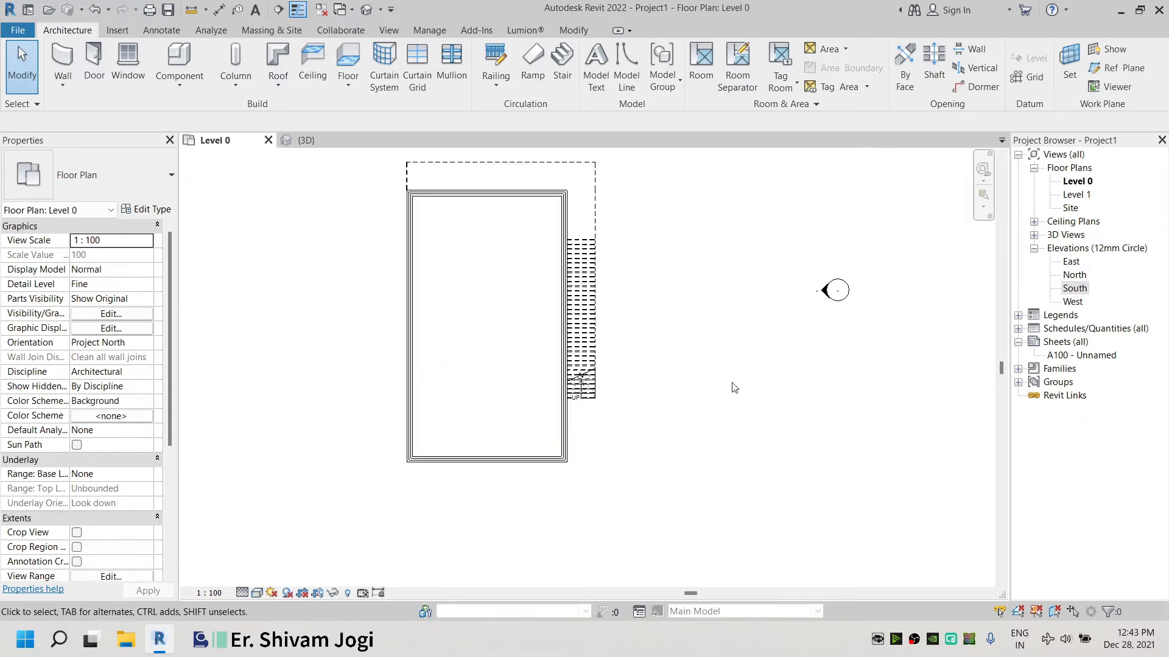
click(342, 59)
click(745, 50)
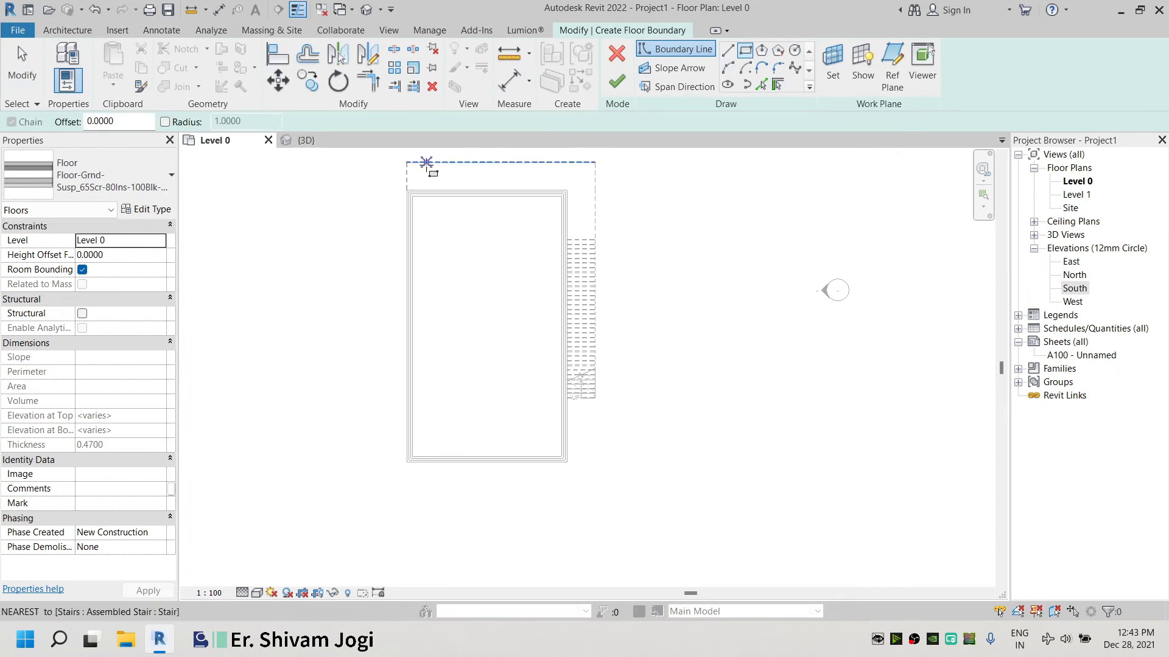
click(409, 192)
key(Escape)
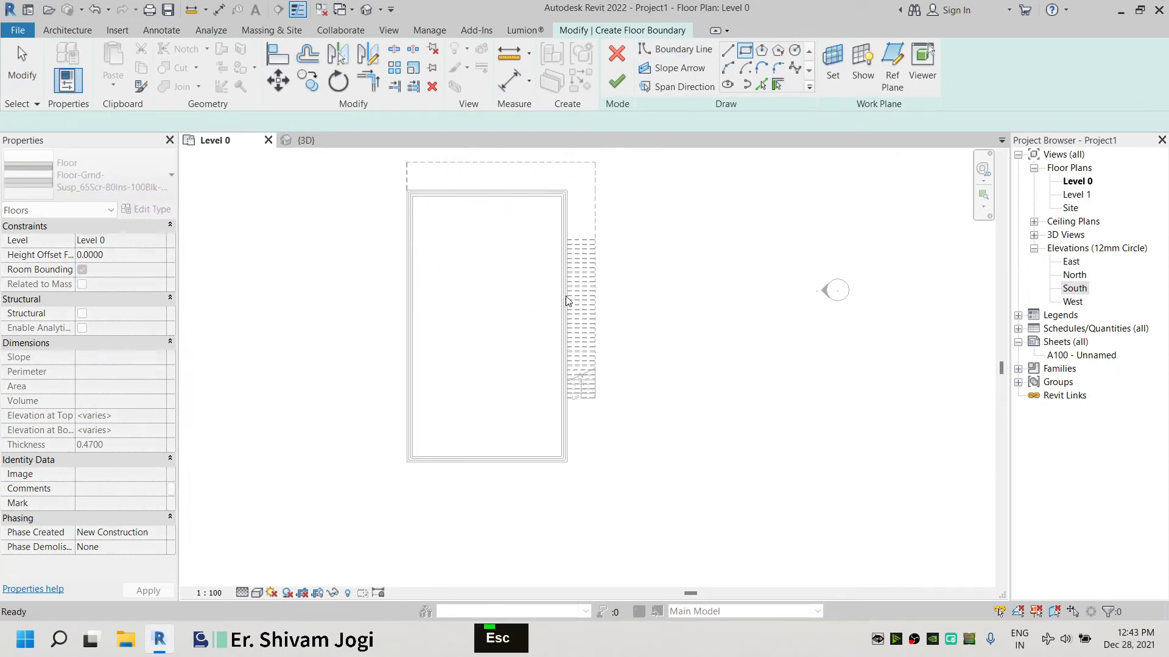
click(567, 462)
scroll(406, 166, up, 4)
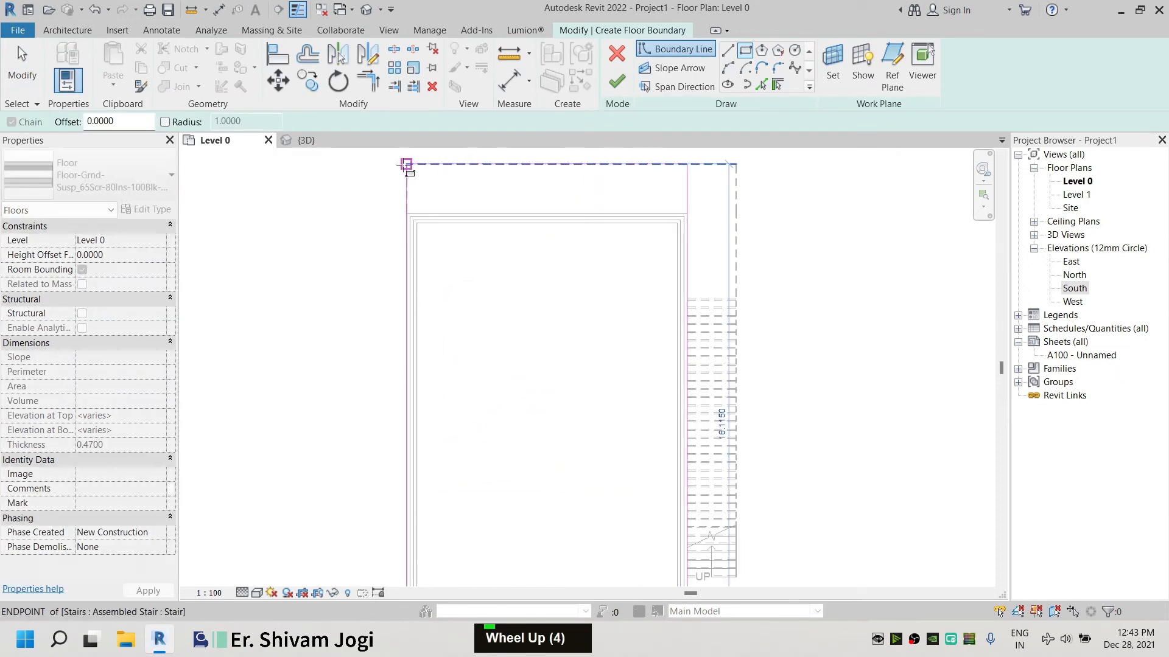
click(407, 194)
click(617, 81)
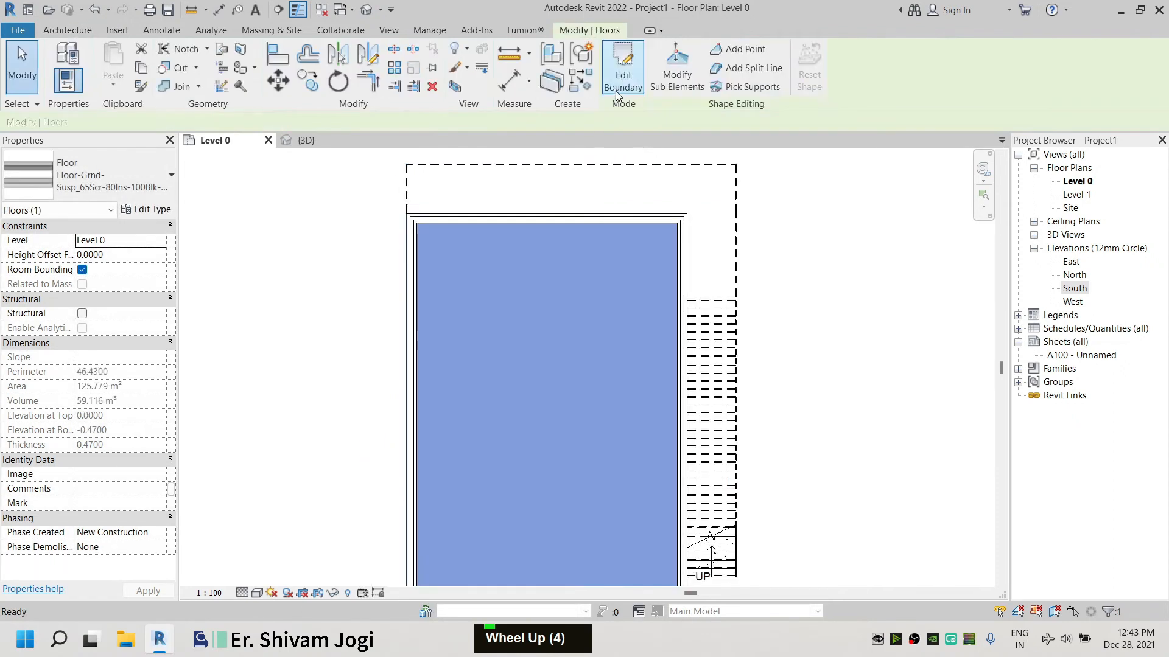
click(874, 300)
In the 3D view, select the roof and open its type's layer structure for editing
click(306, 140)
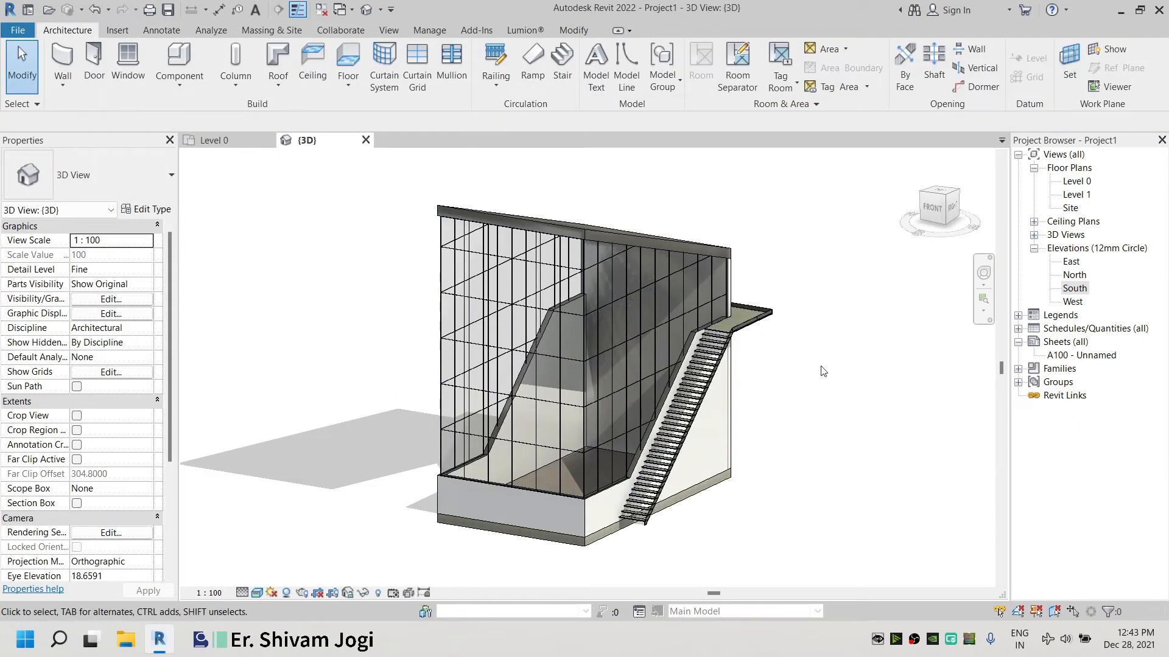
scroll(538, 573, up, 9)
click(538, 572)
scroll(633, 426, down, 4)
click(688, 216)
click(741, 199)
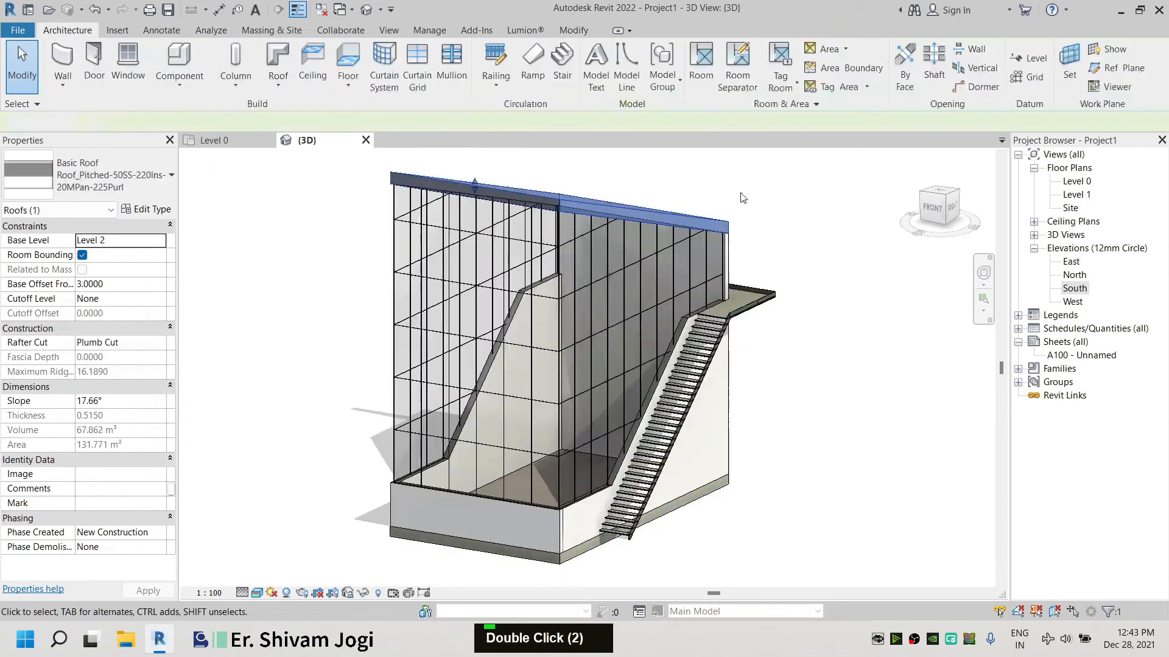
shift+middle_drag(741, 198, 749, 294)
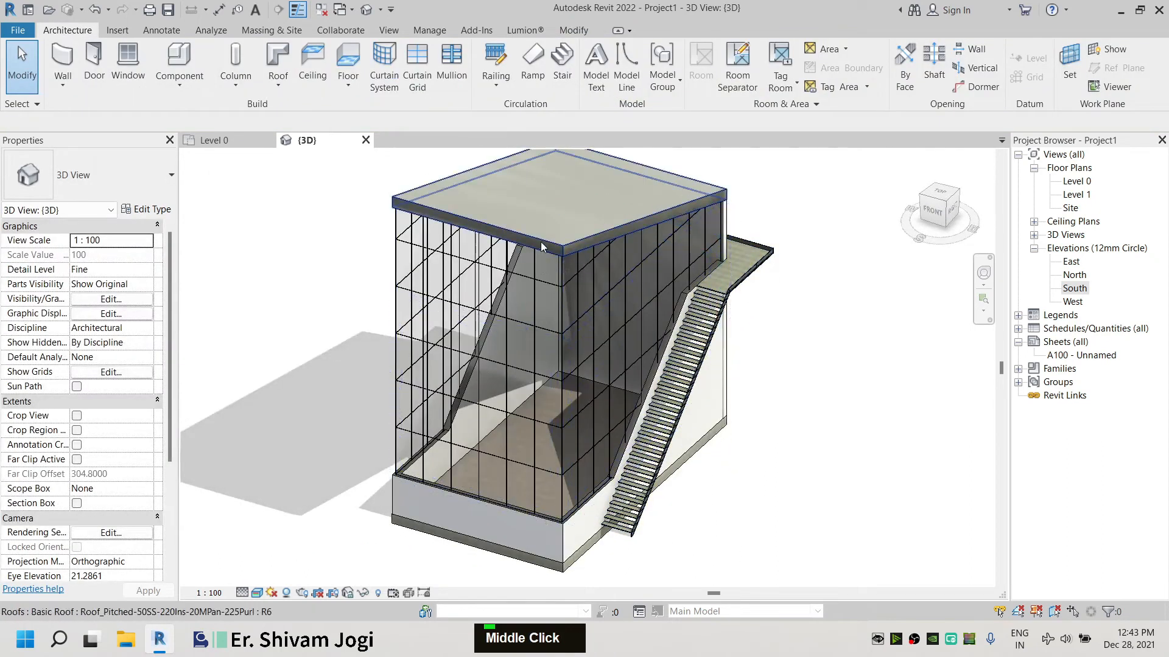
click(540, 242)
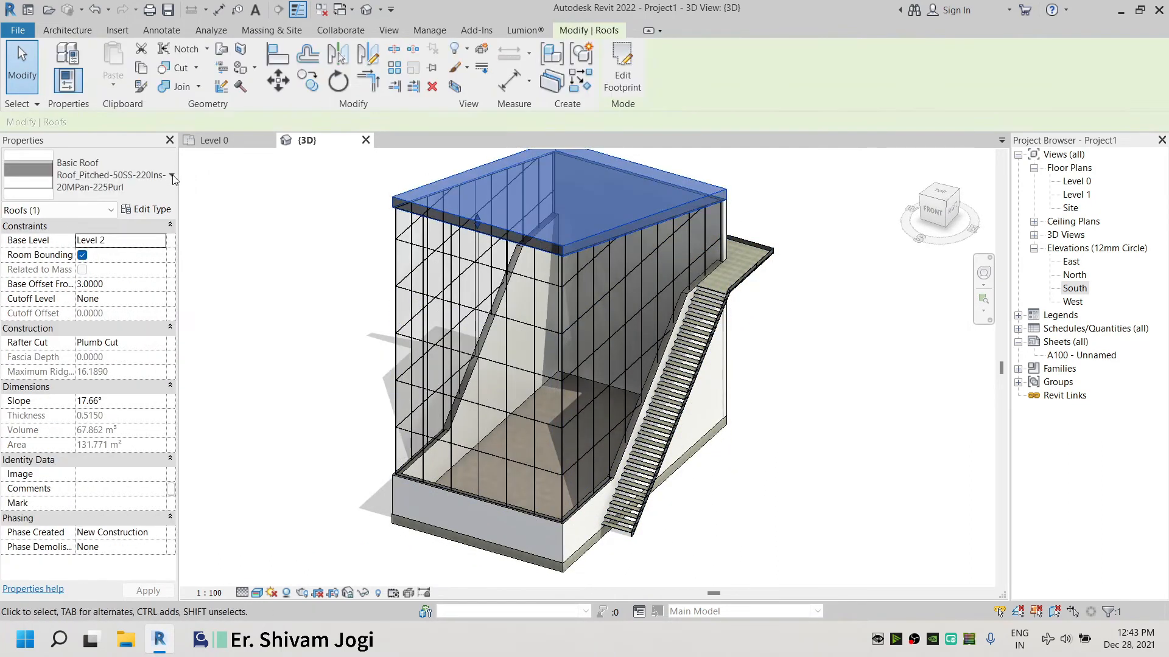
click(146, 210)
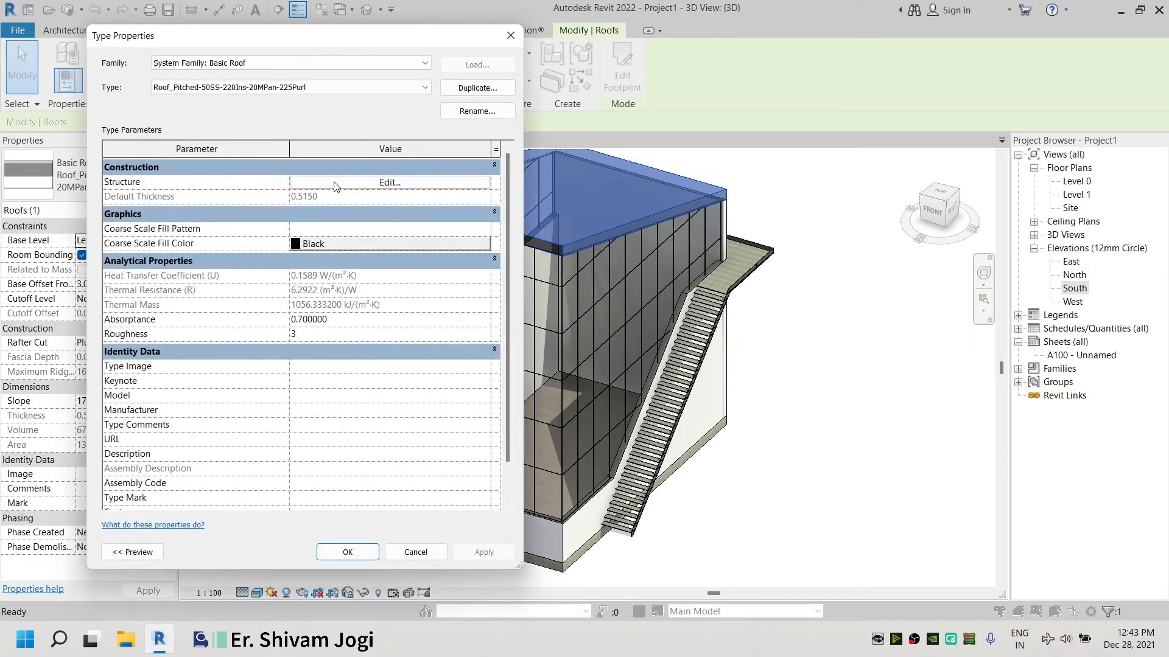
click(336, 183)
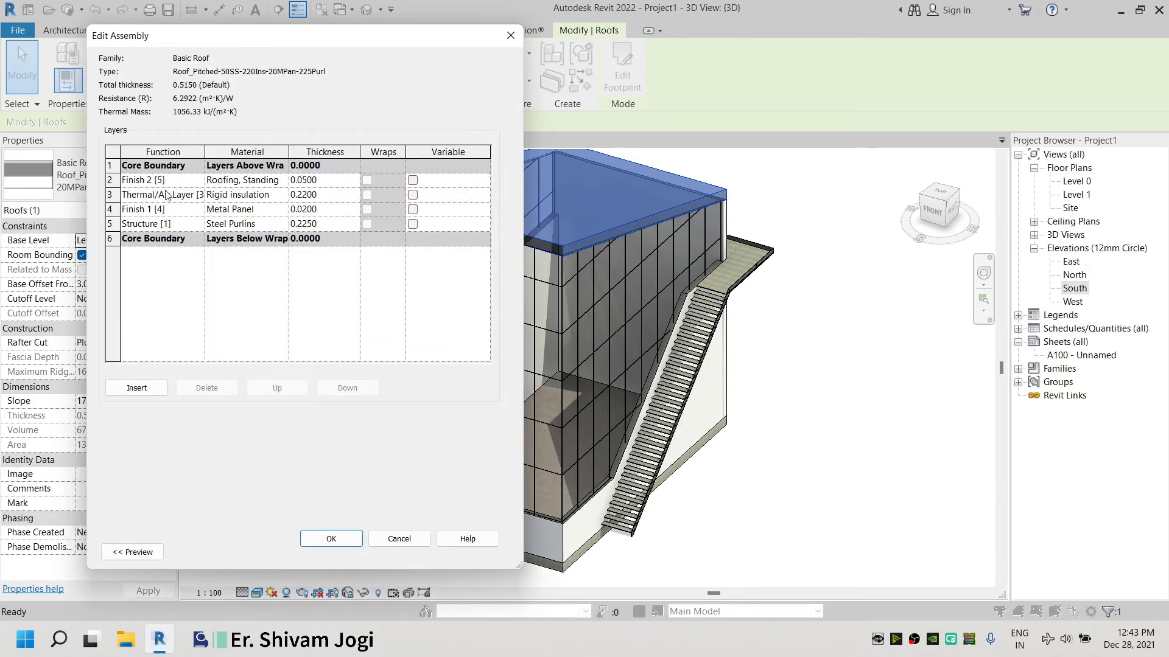
Change the roof's Finish 2 layer material to Paint - White Lining, found by searching for white
click(198, 181)
click(272, 180)
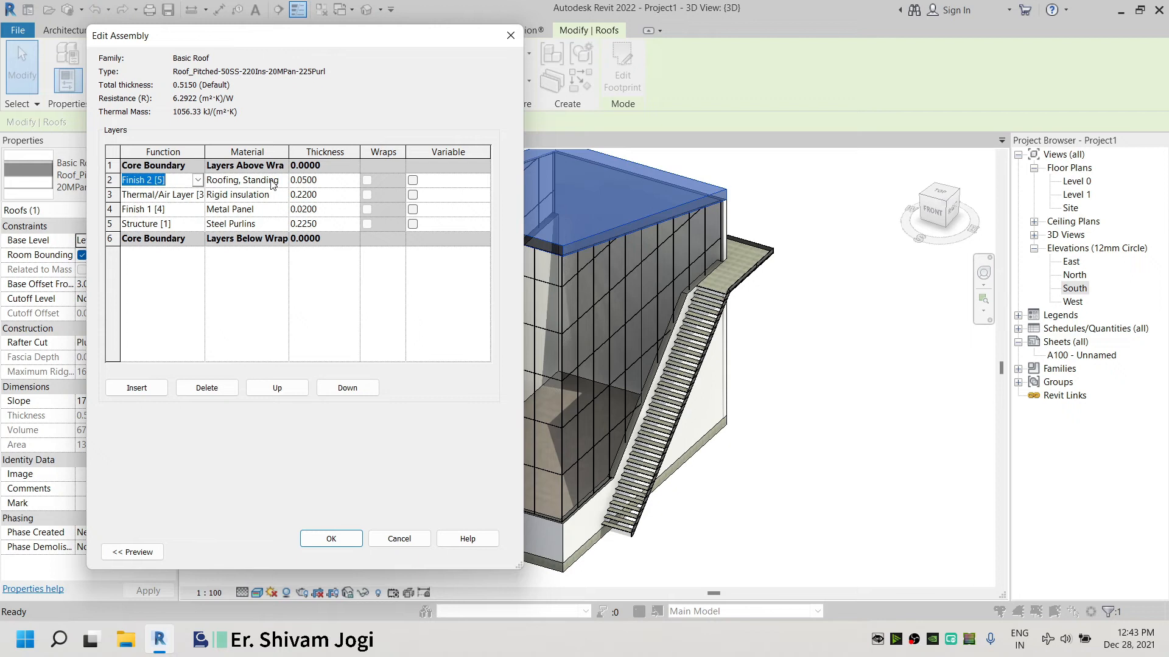
click(282, 179)
click(282, 178)
scroll(222, 229, down, 3)
scroll(221, 229, up, 4)
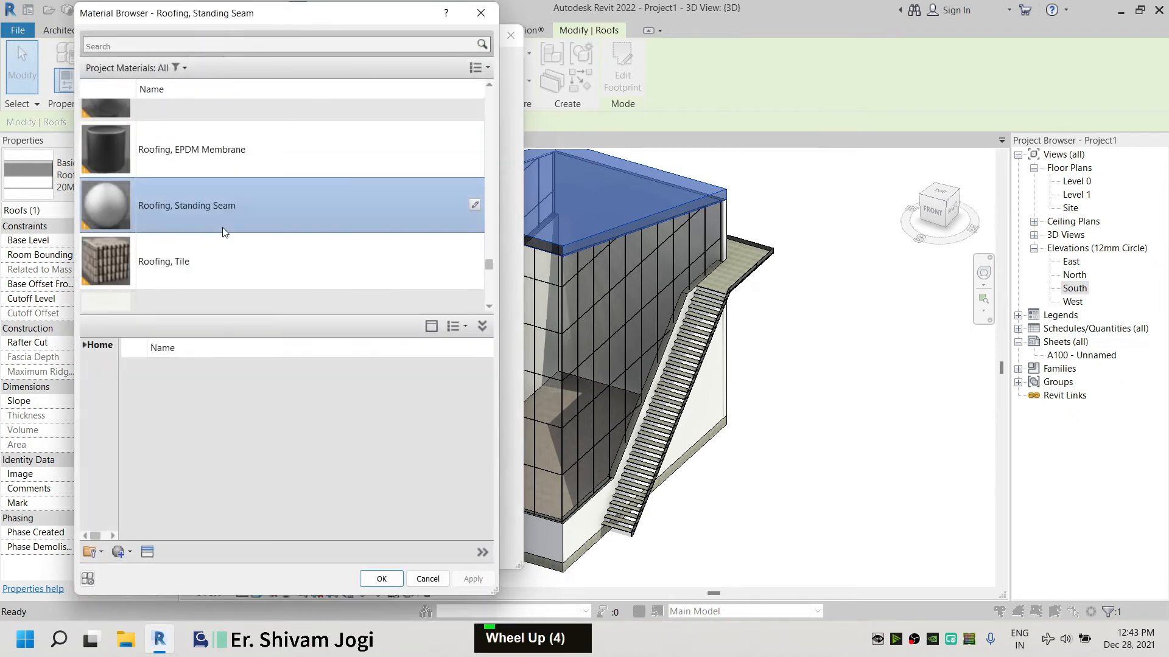
click(197, 45)
text(wg)
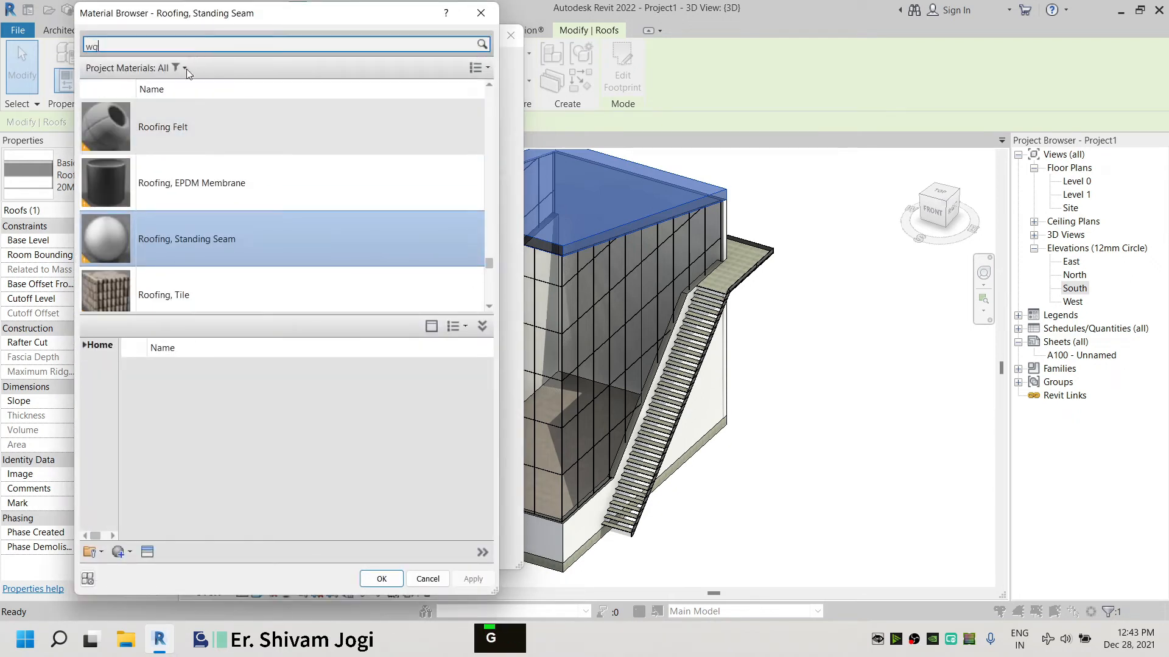
key(BackSpace)
text(hite)
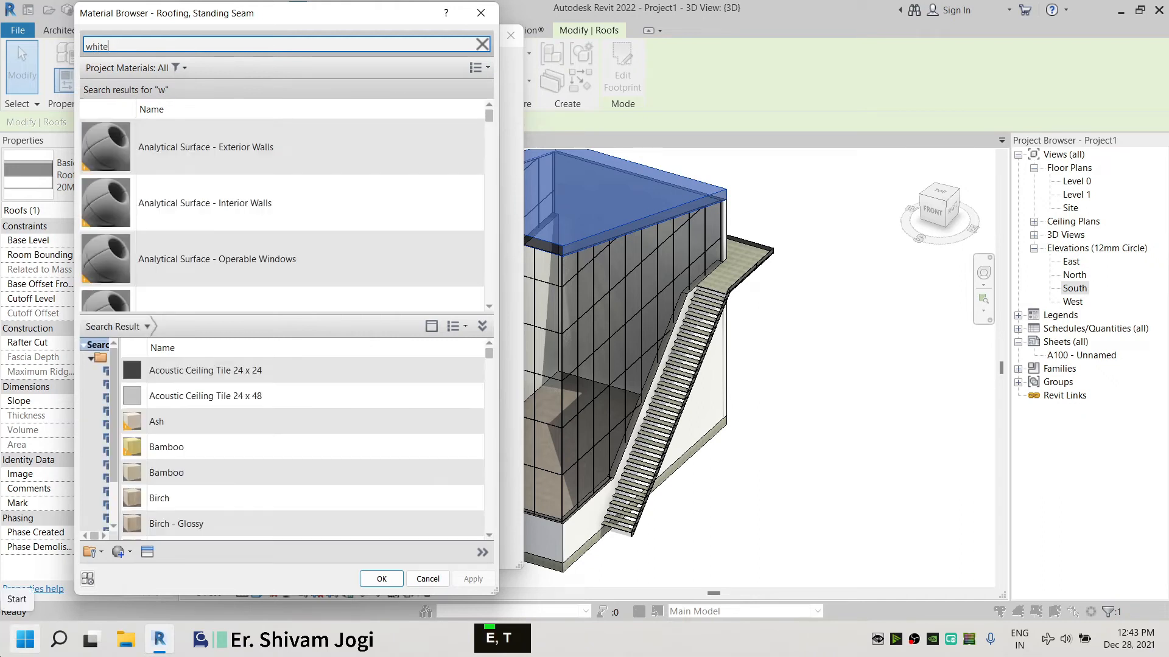
scroll(247, 225, down, 3)
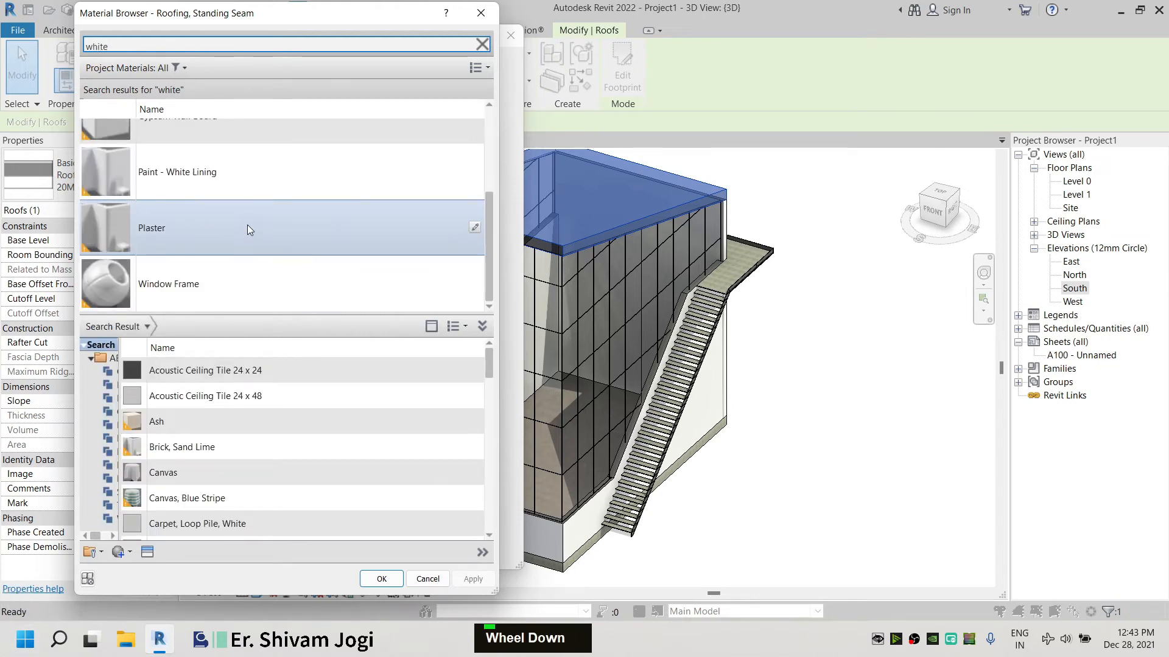
double_click(224, 166)
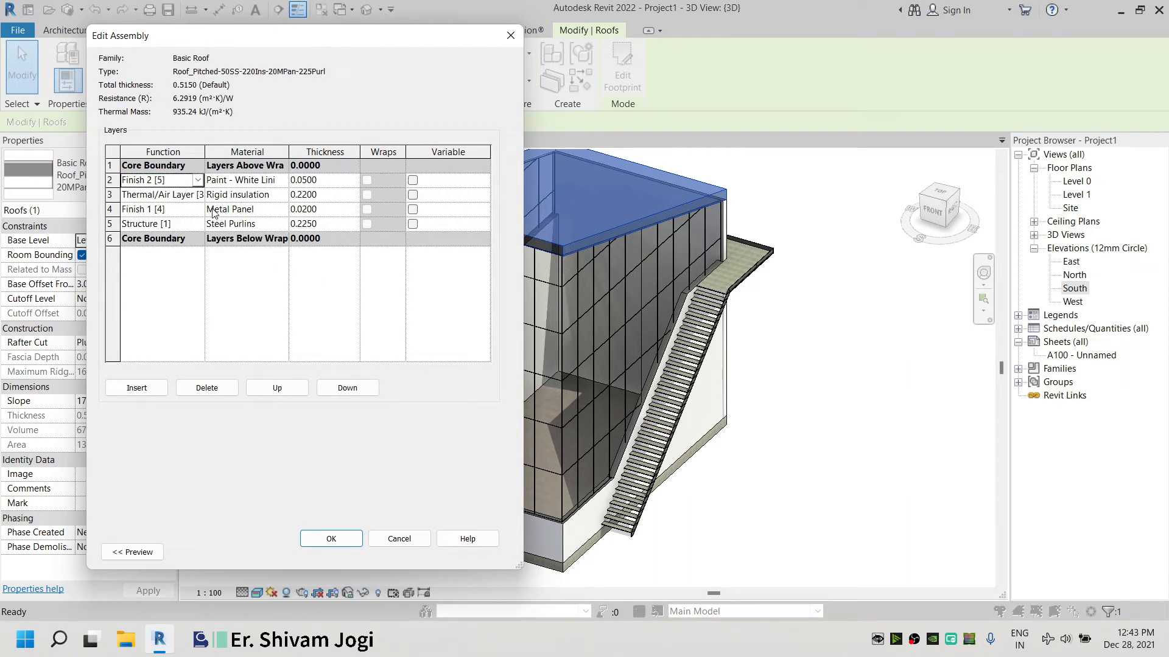
Move the Finish 2 layer above the top core boundary and Finish 1 below the bottom core boundary
click(110, 179)
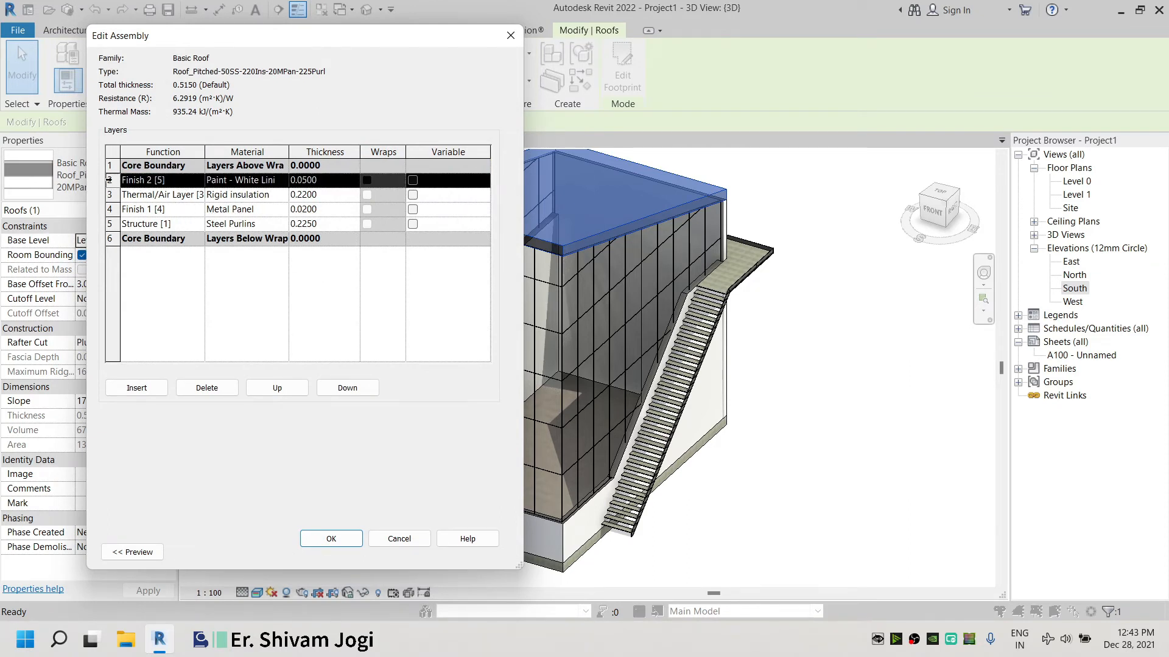
double_click(272, 388)
click(179, 217)
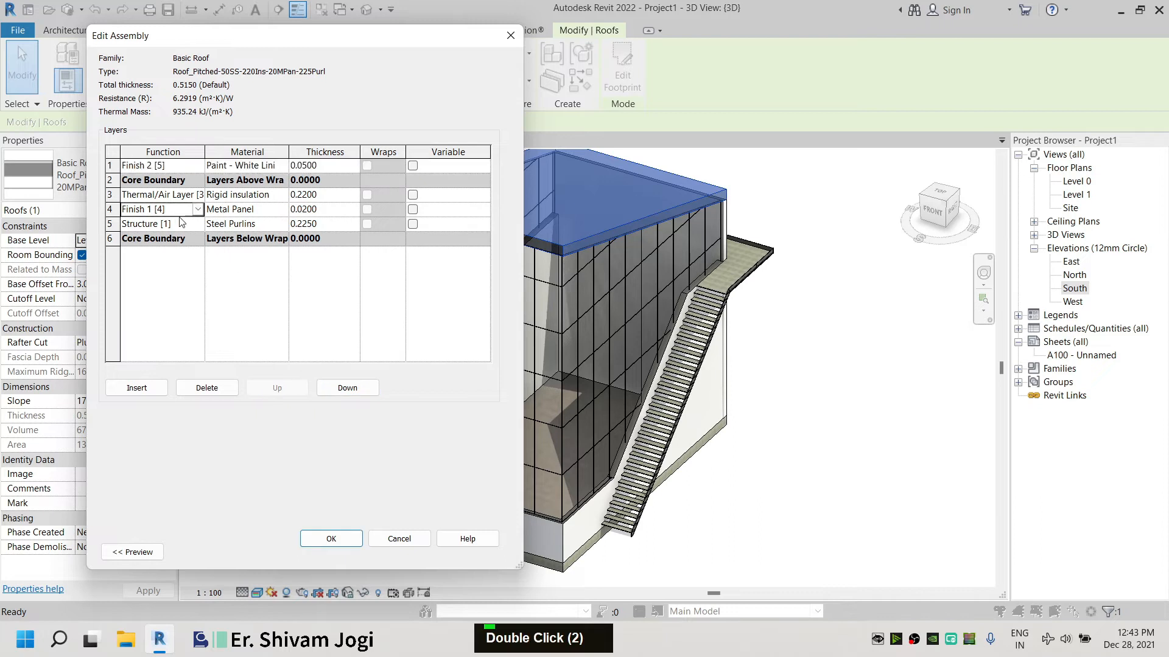
double_click(350, 390)
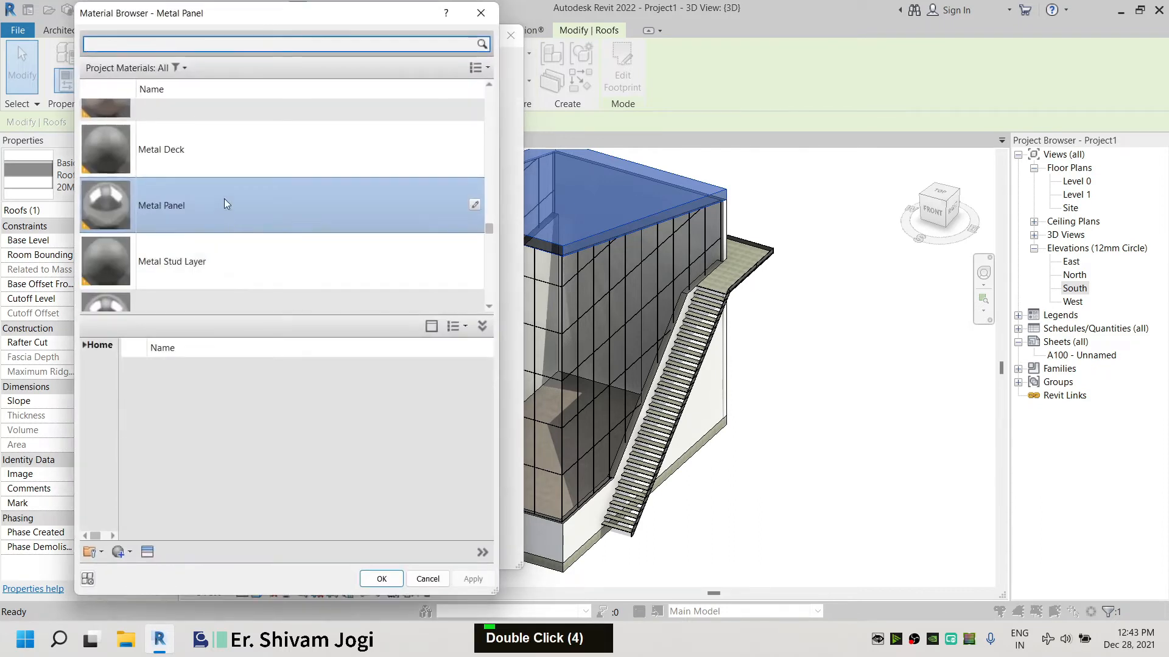
Set the Finish 1 layer material to Paint - White Lining and apply the roof type changes
scroll(225, 152, down, 2)
text(white)
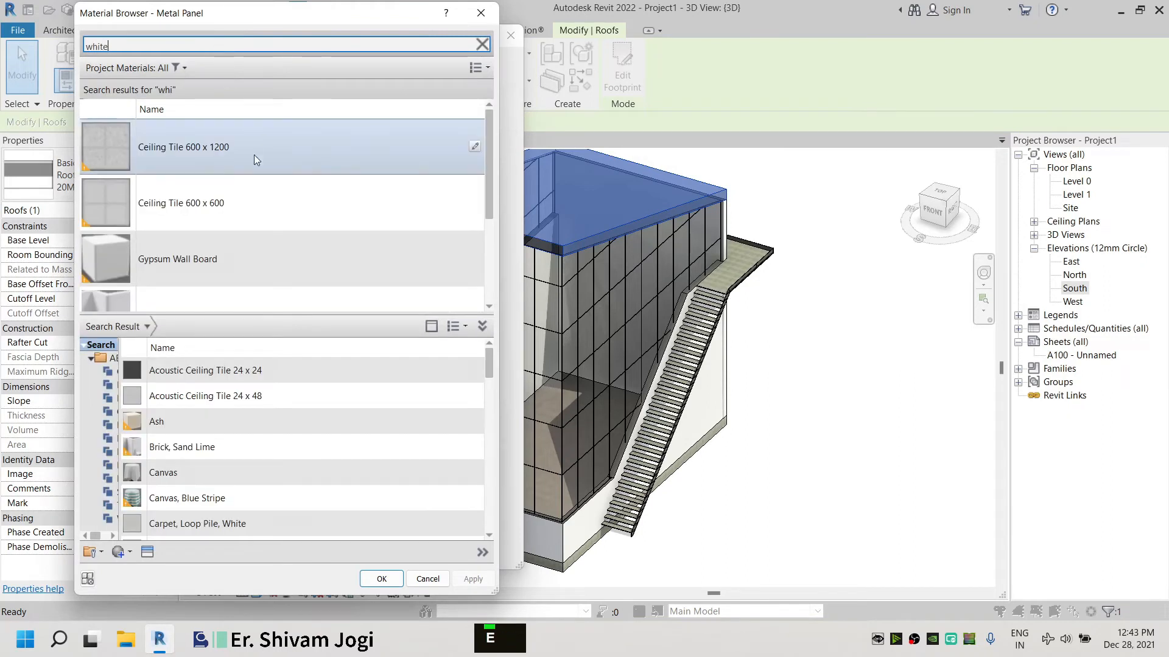
scroll(258, 283, down, 1)
scroll(241, 272, down, 2)
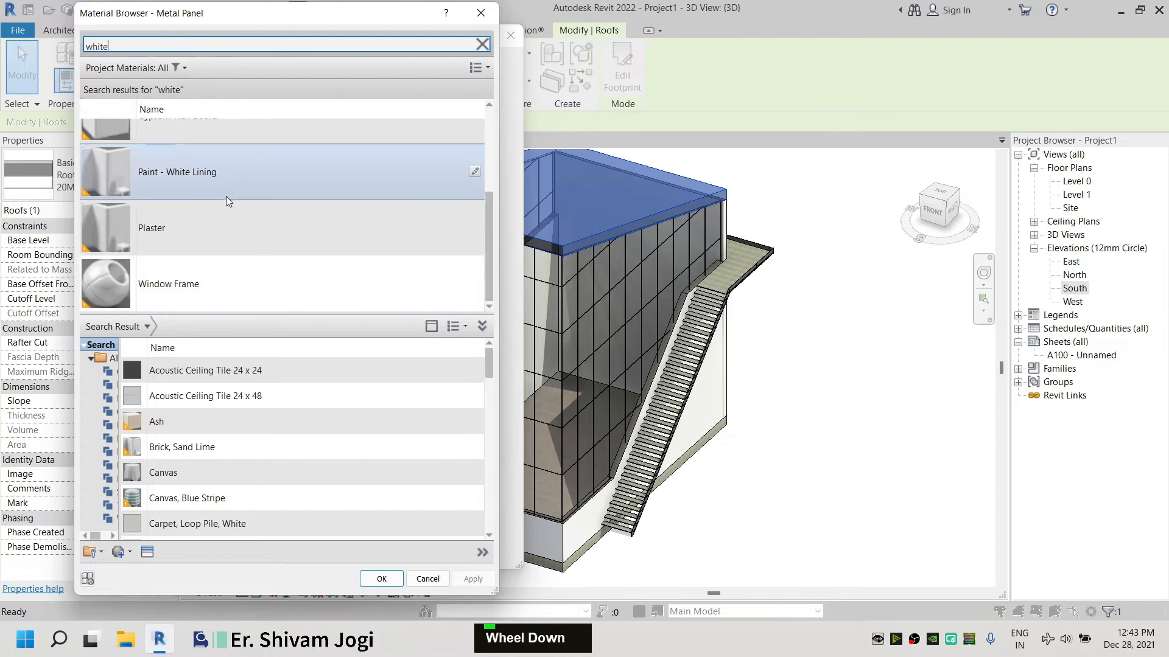
double_click(226, 171)
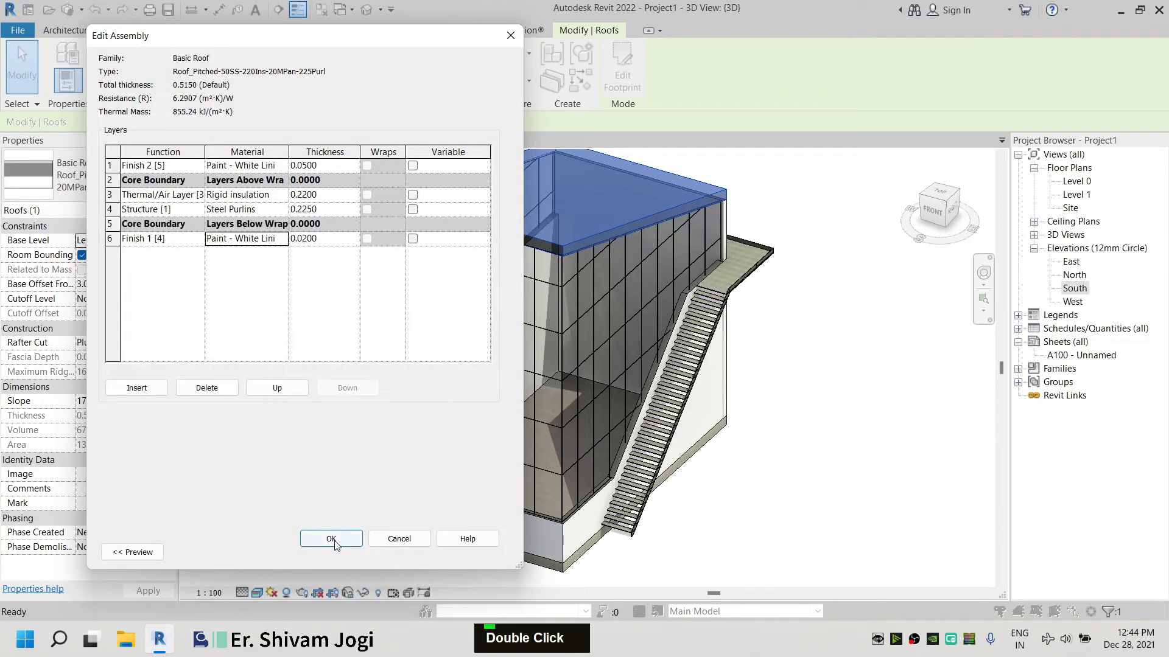
click(332, 539)
click(348, 552)
key(Escape)
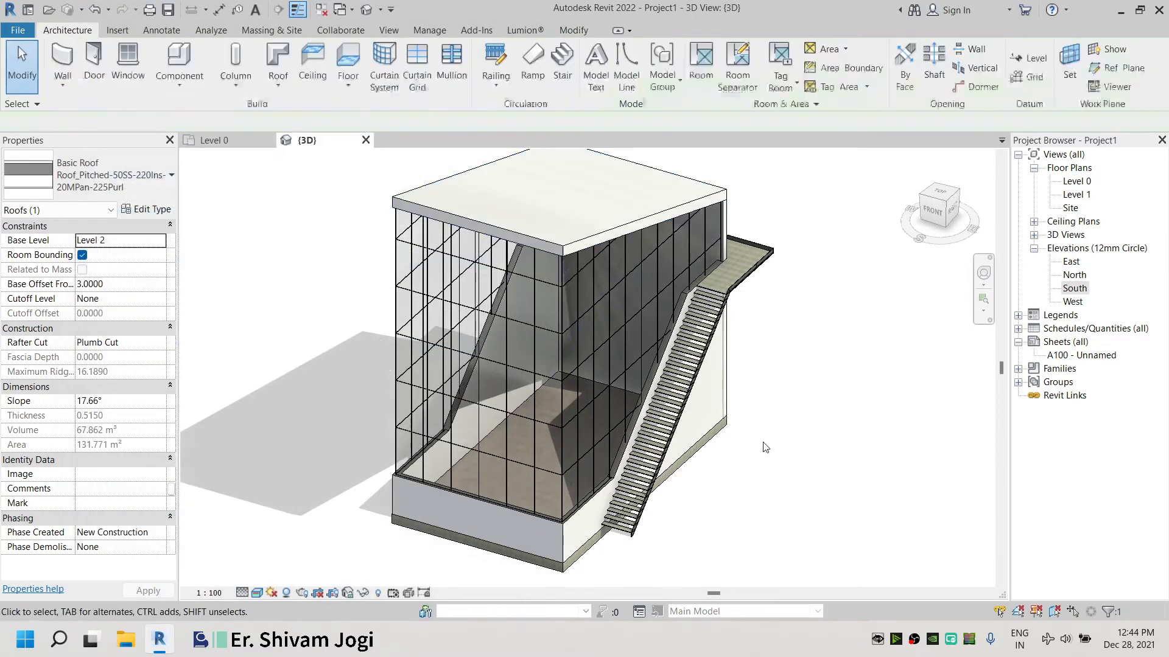
Select the floor and open its type's layer structure for editing
scroll(600, 233, up, 1)
shift+middle_drag(601, 234, 472, 313)
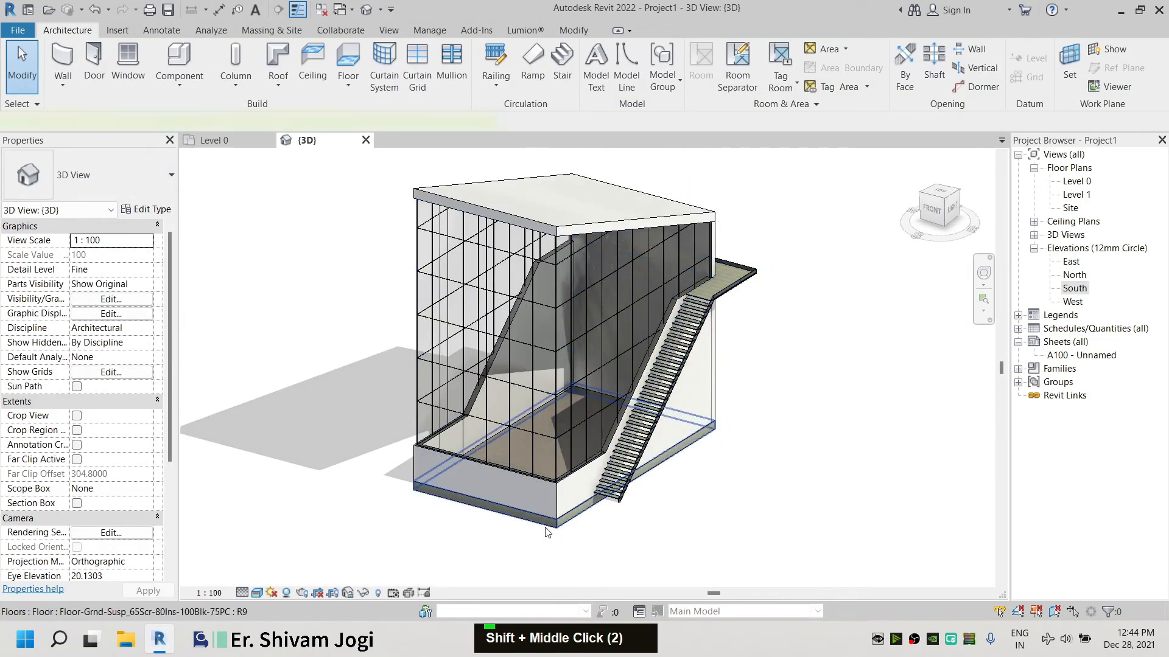
click(420, 496)
click(151, 209)
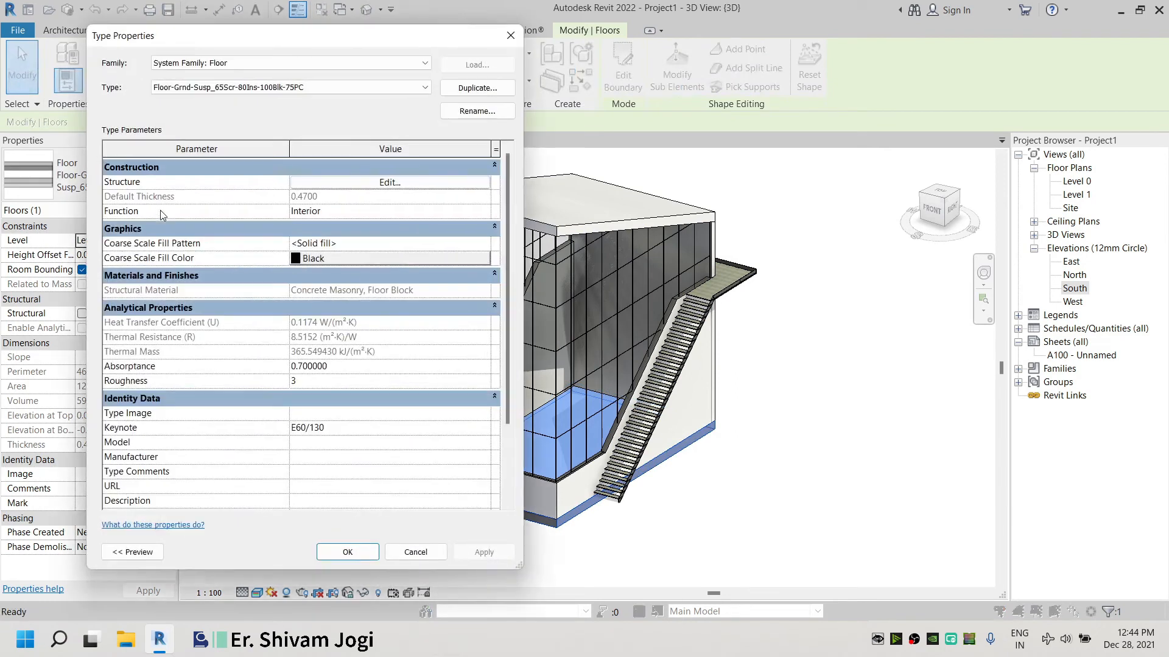
click(368, 183)
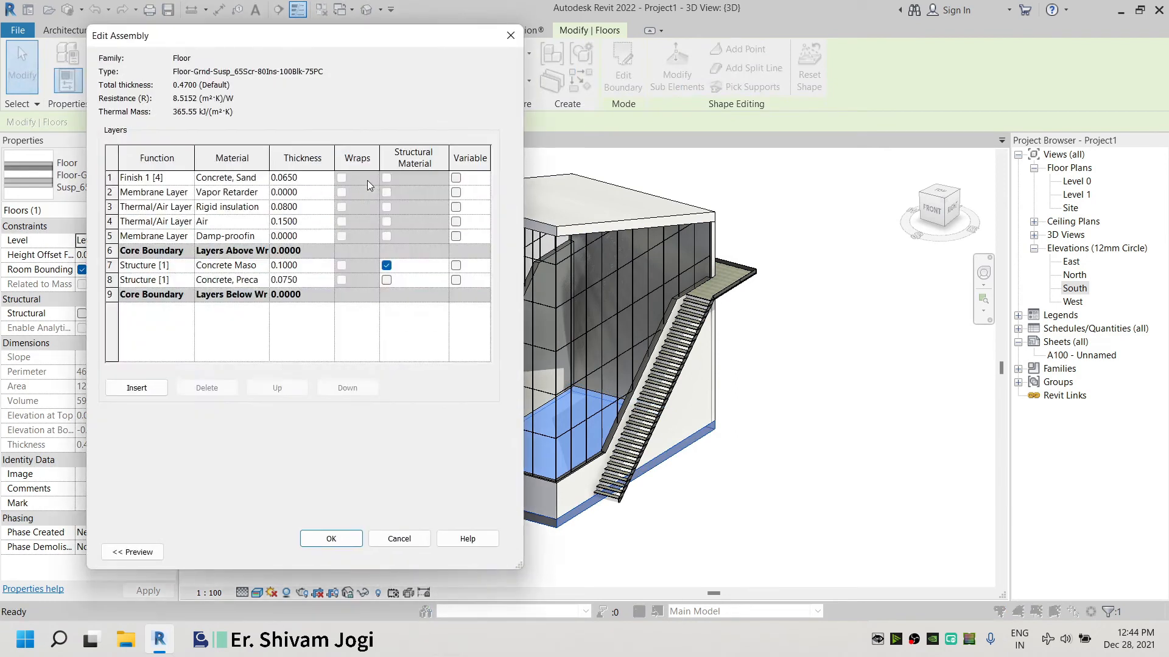
Change the floor's Finish 1 layer material to Paint - White Lining, found by searching for white
click(261, 178)
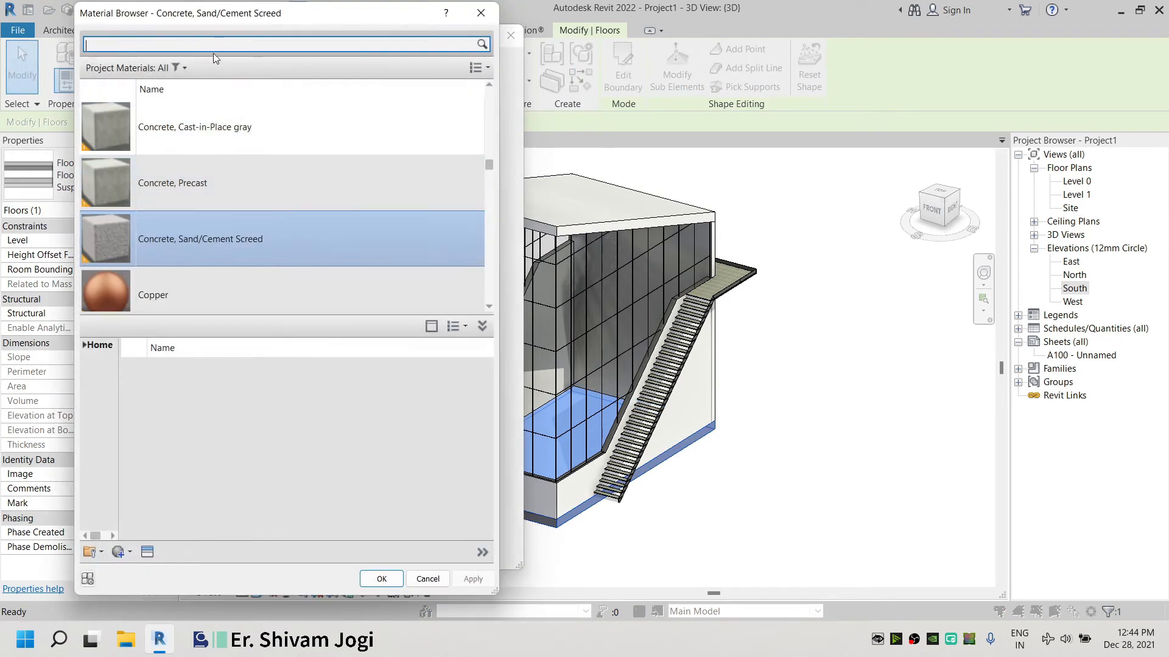
text(whi)
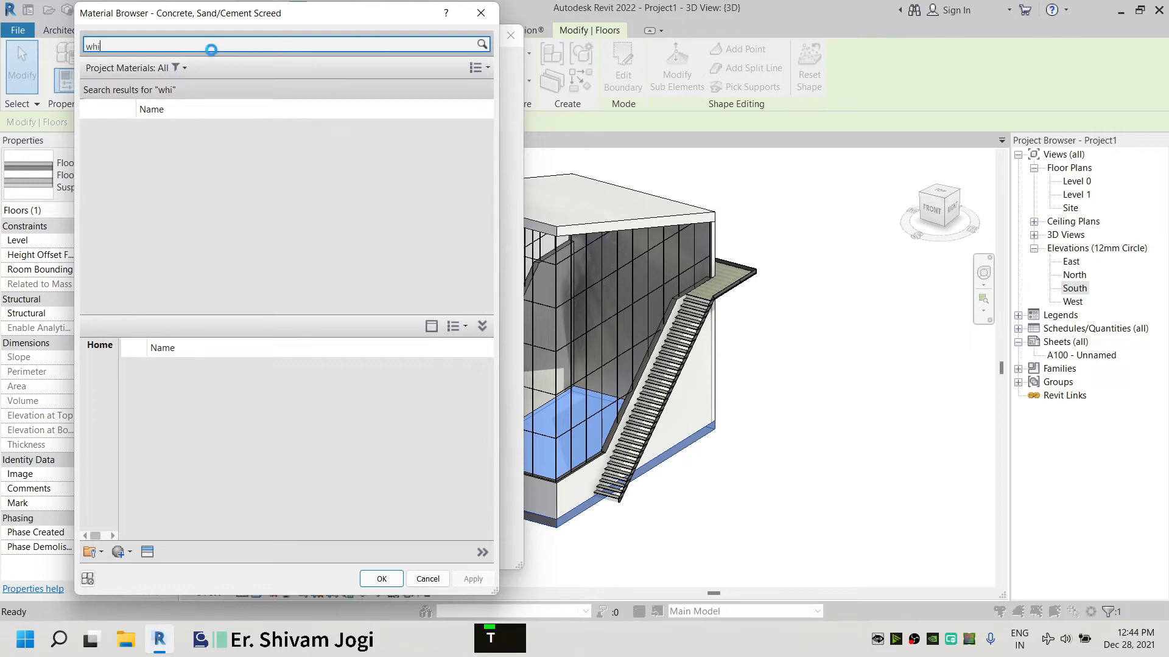
text(te)
scroll(206, 261, down, 3)
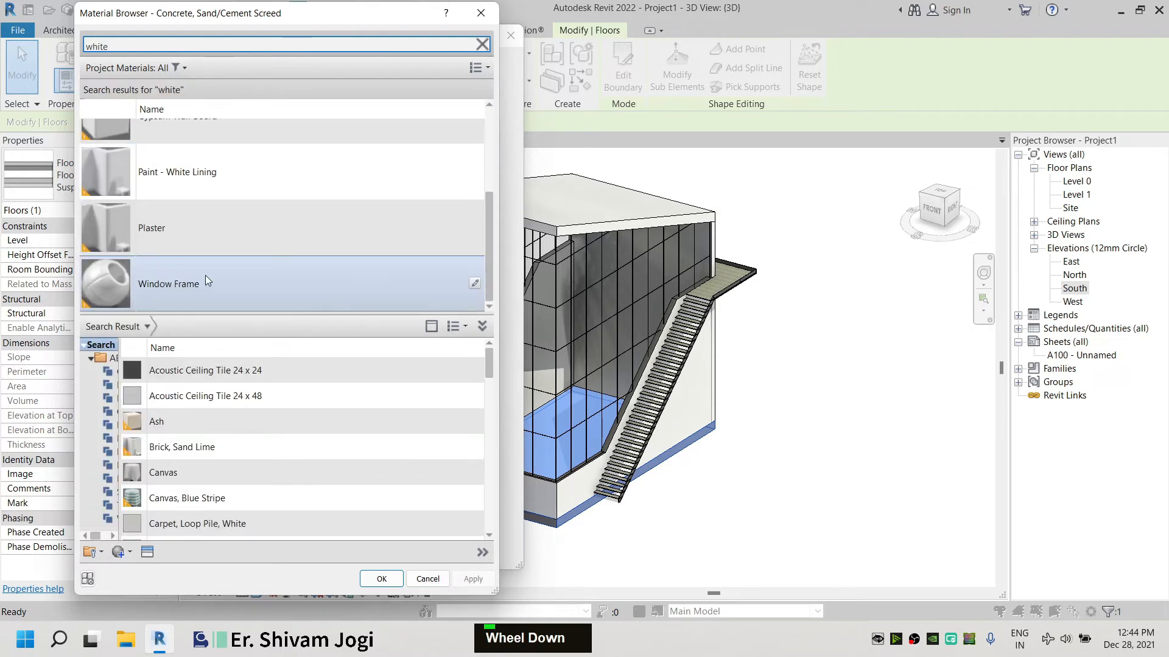
double_click(238, 180)
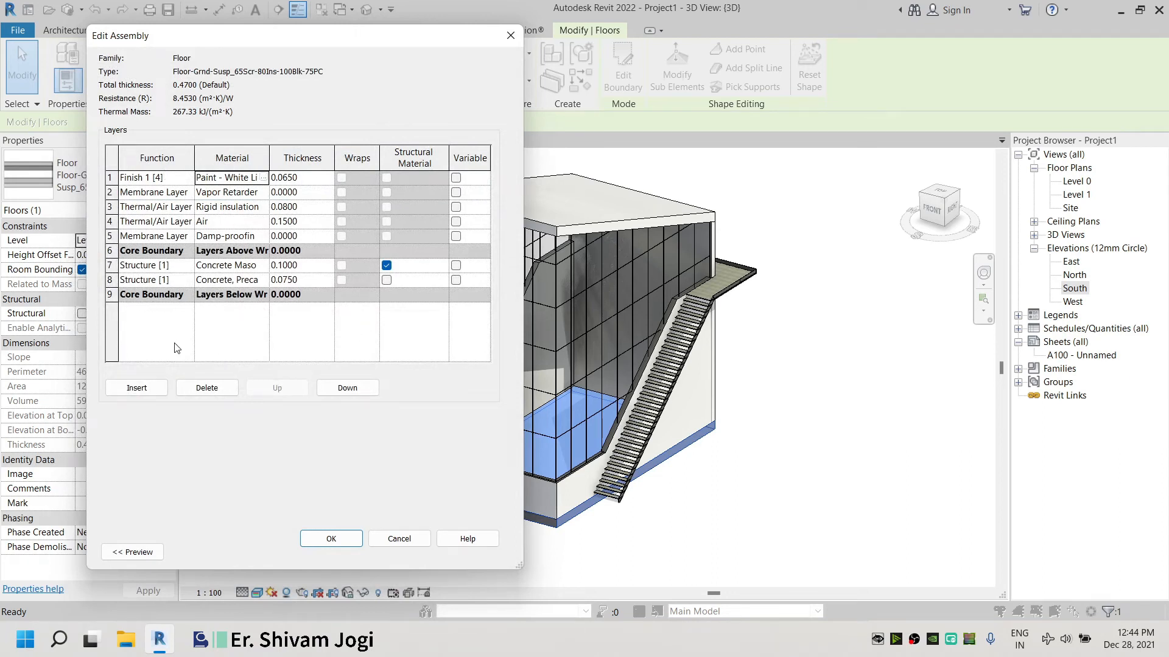
Insert a new Finish 2 layer in the floor structure and move it below the bottom core boundary
click(161, 393)
double_click(153, 177)
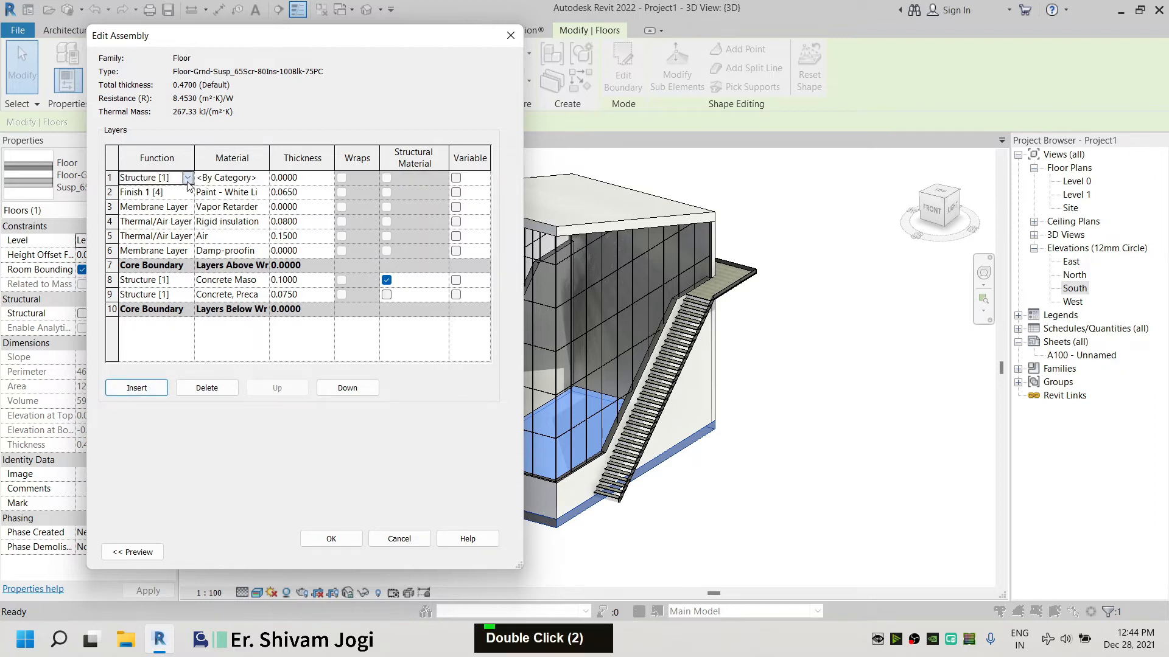
click(163, 243)
double_click(111, 177)
double_click(336, 388)
click(336, 389)
double_click(336, 388)
click(336, 388)
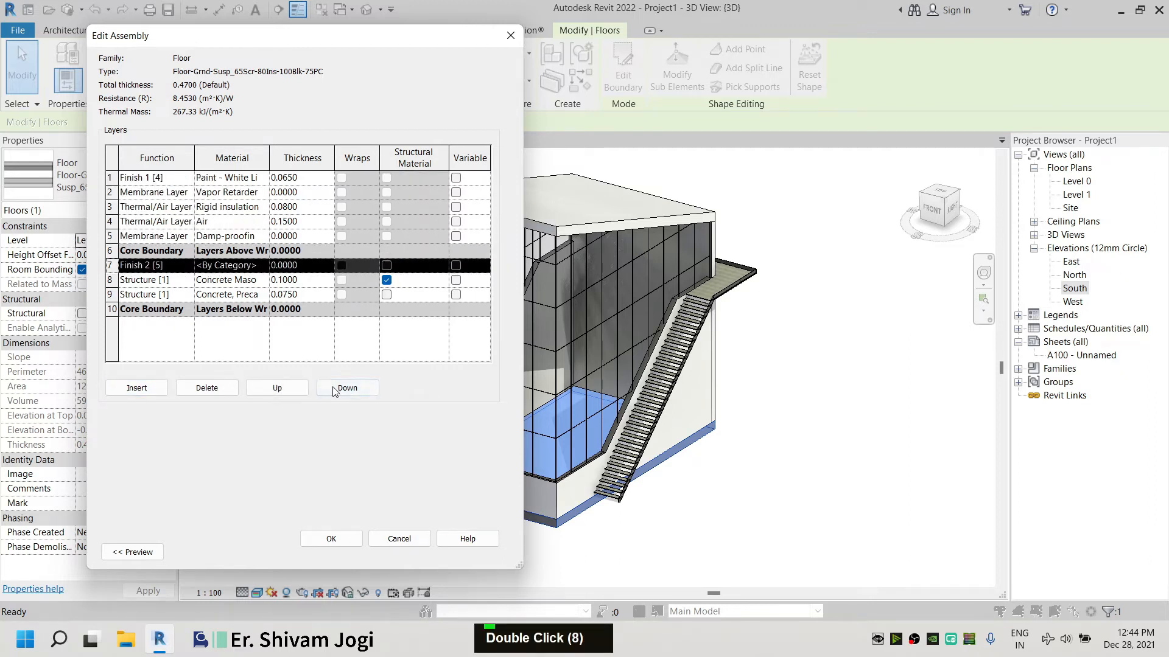
double_click(336, 389)
click(336, 388)
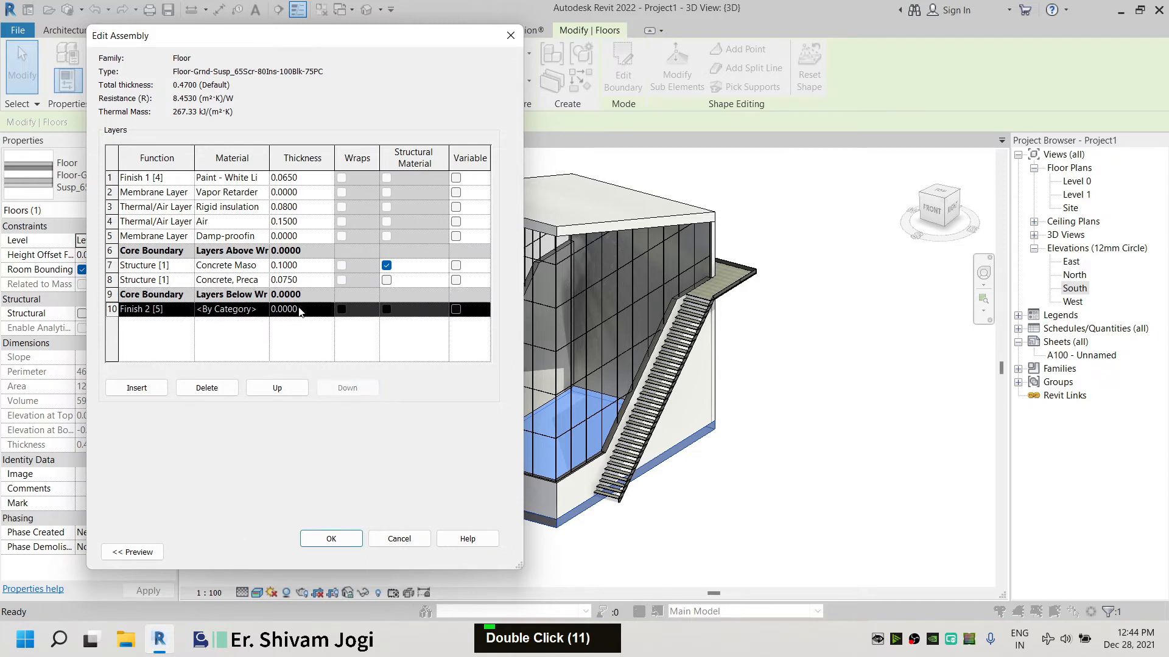
Set the new Finish 2 layer's material to Paint - White Lining
double_click(299, 310)
double_click(261, 310)
double_click(206, 177)
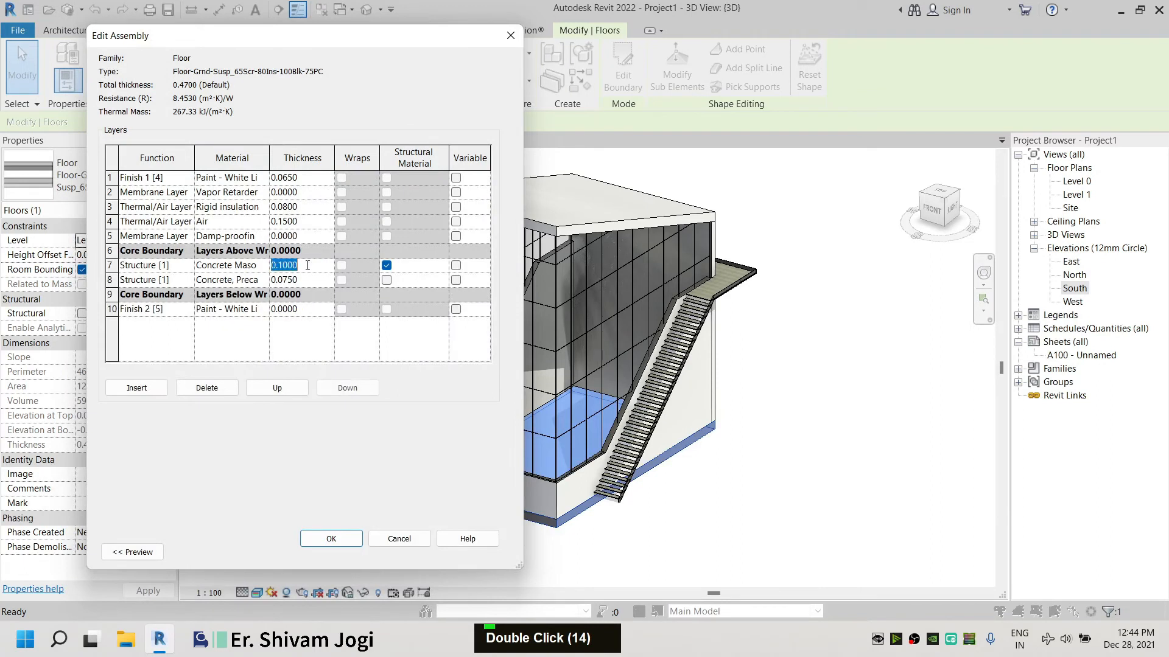
Set the structure layer and Finish 2 thicknesses to 0.5 and apply the floor type changes
text(0.)
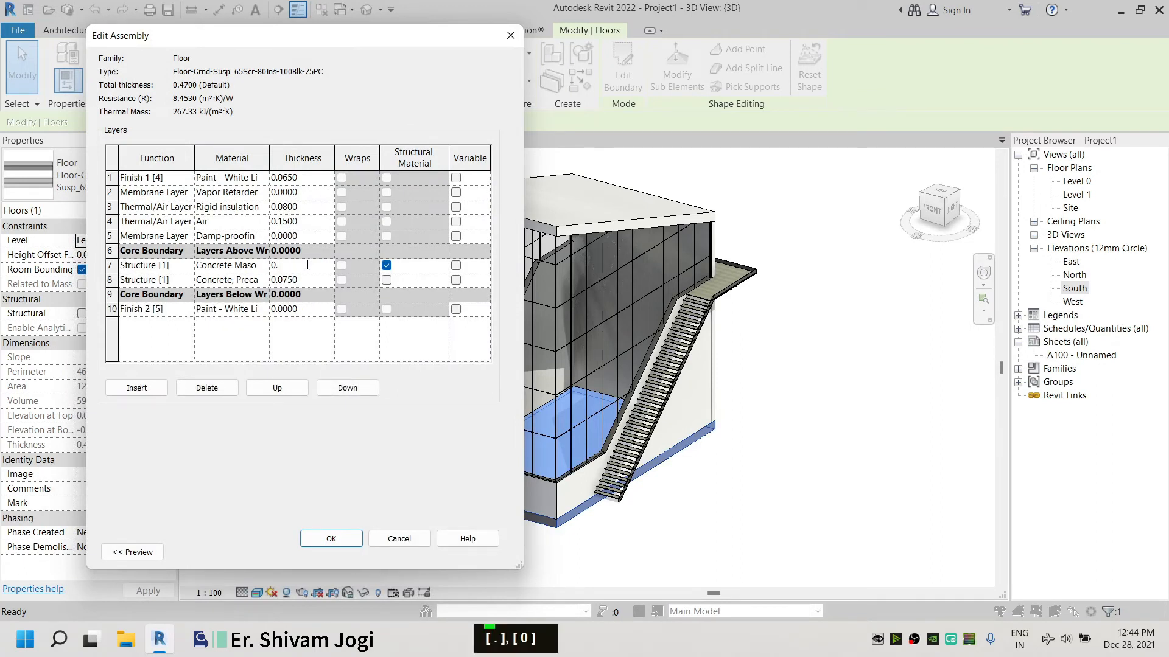
text(0.)
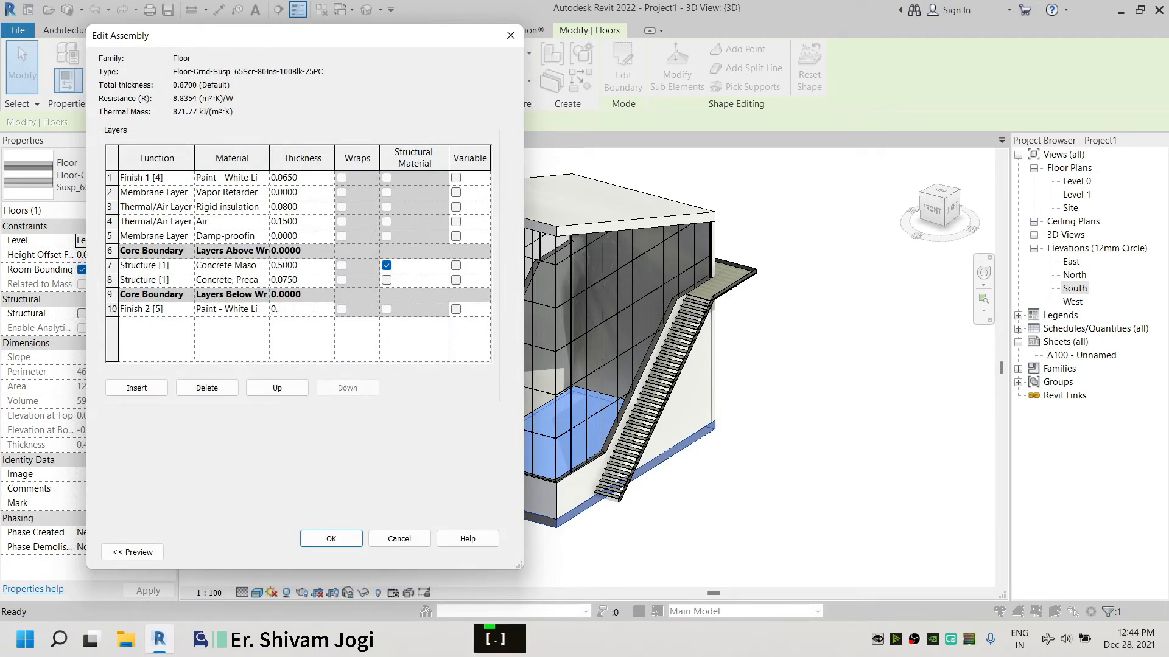
click(361, 543)
click(347, 551)
click(669, 538)
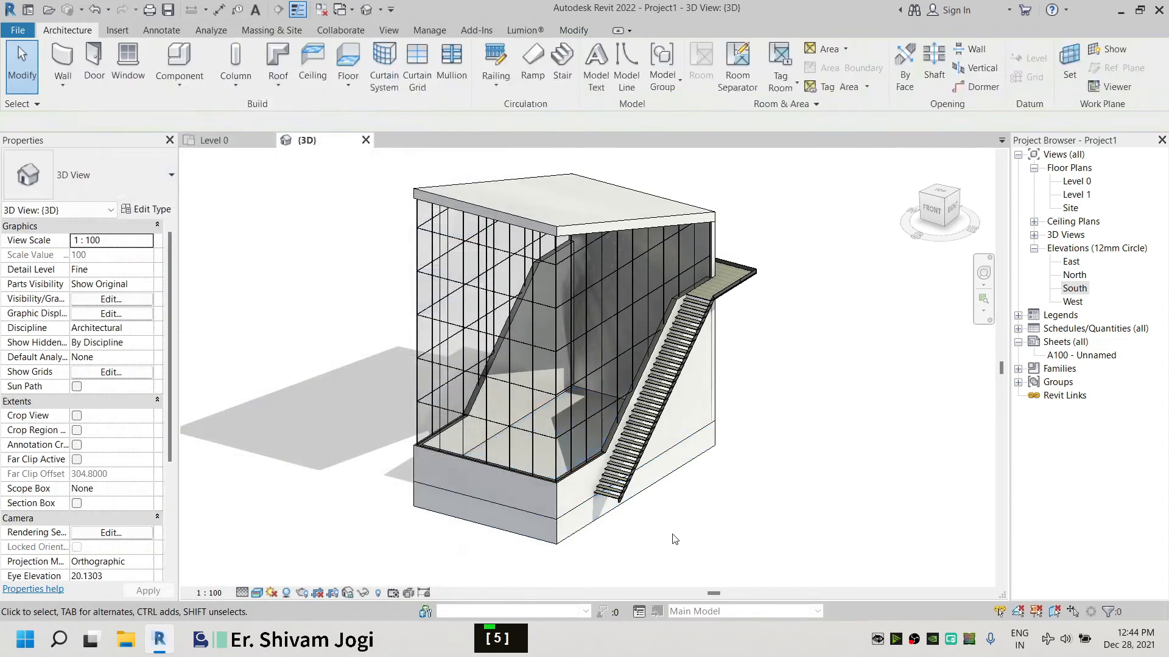
Reopen the floor's layer structure, set the structure and Finish 2 thicknesses to 0.05, and apply
click(576, 532)
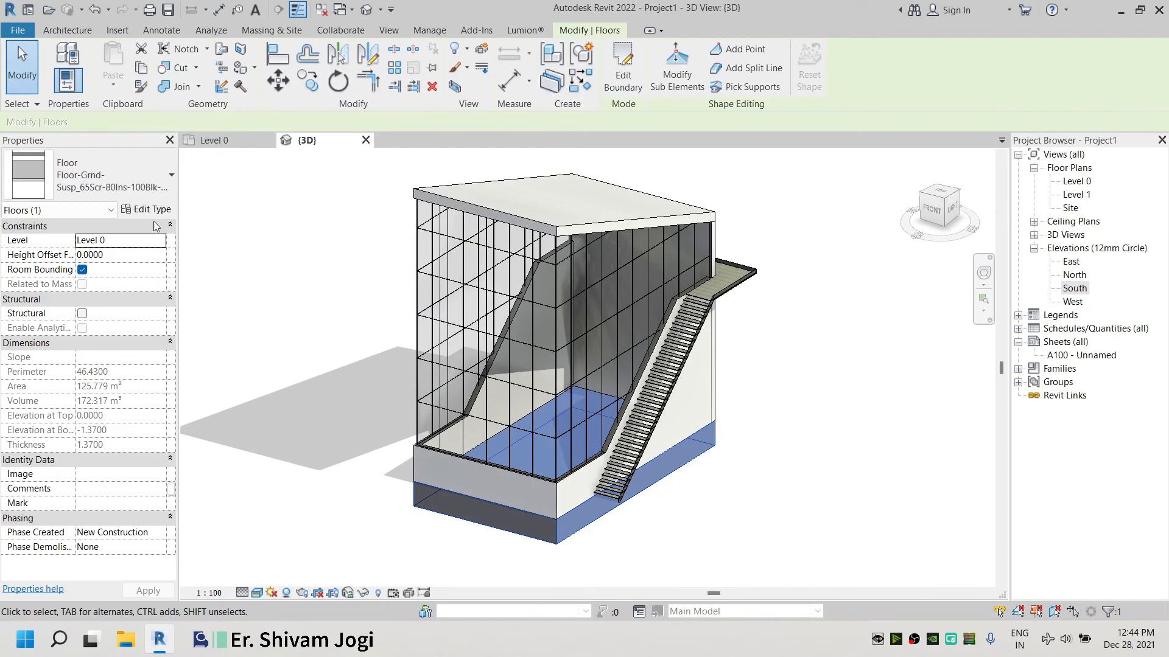
click(148, 210)
click(390, 182)
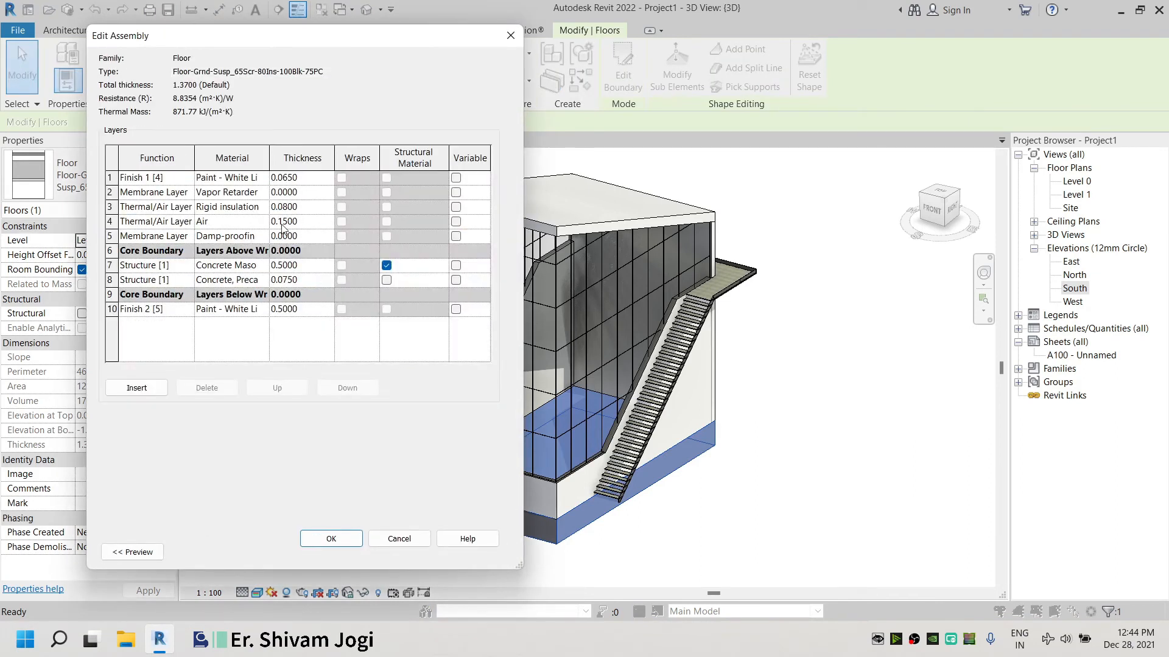
double_click(283, 264)
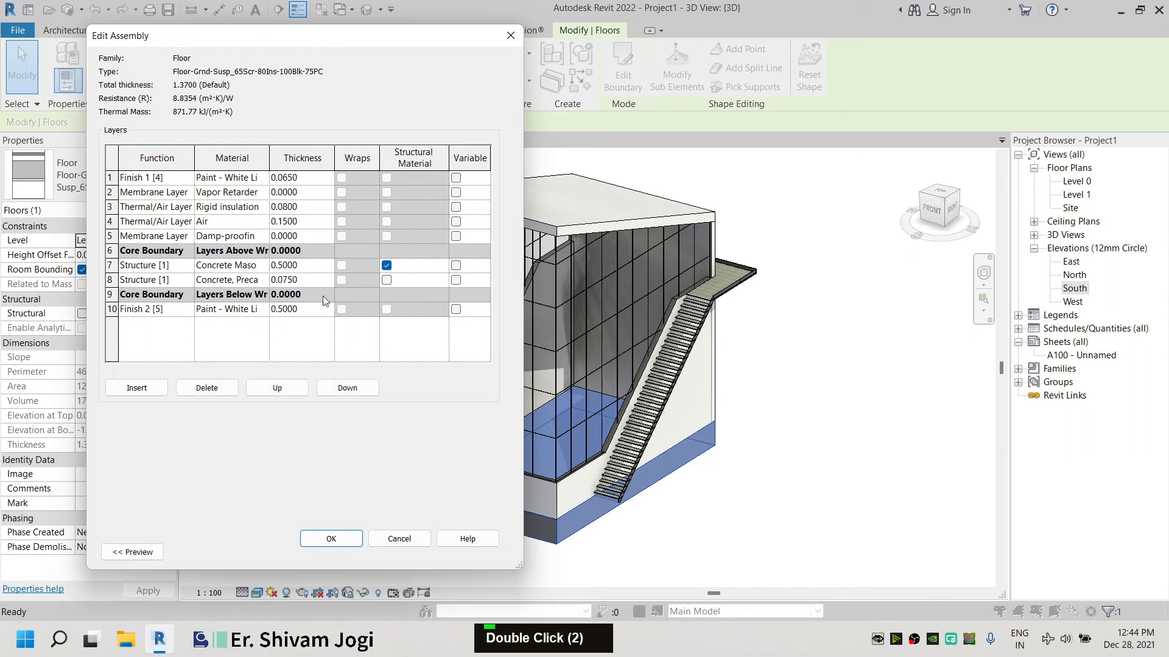
text(0)
double_click(275, 314)
text(0)
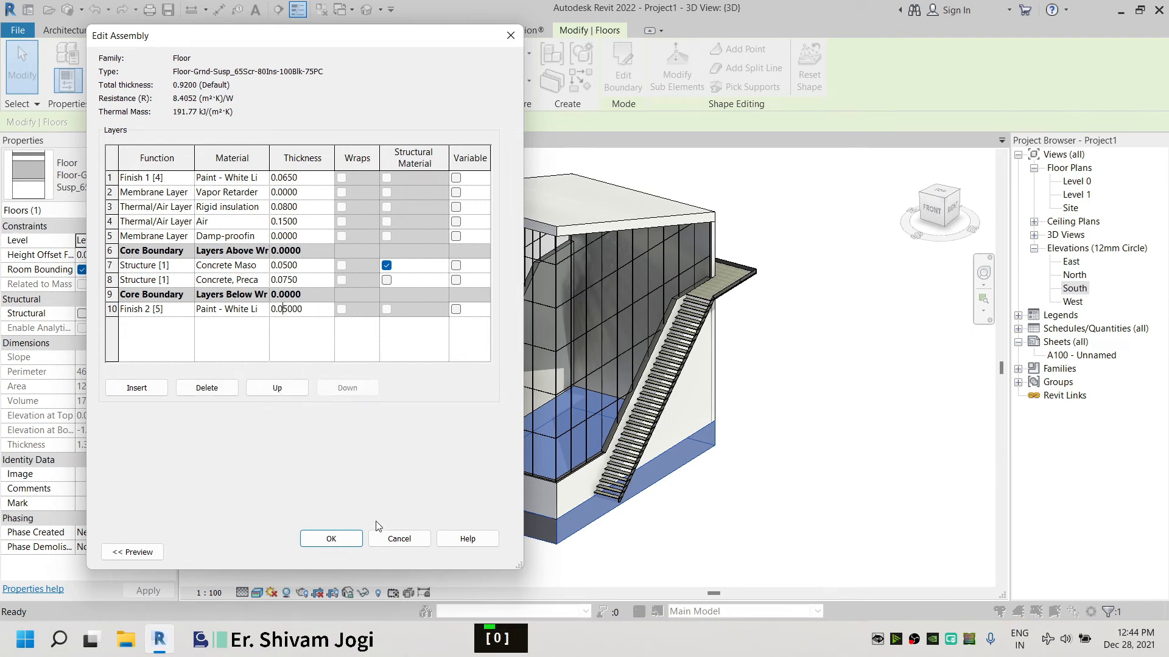
click(347, 538)
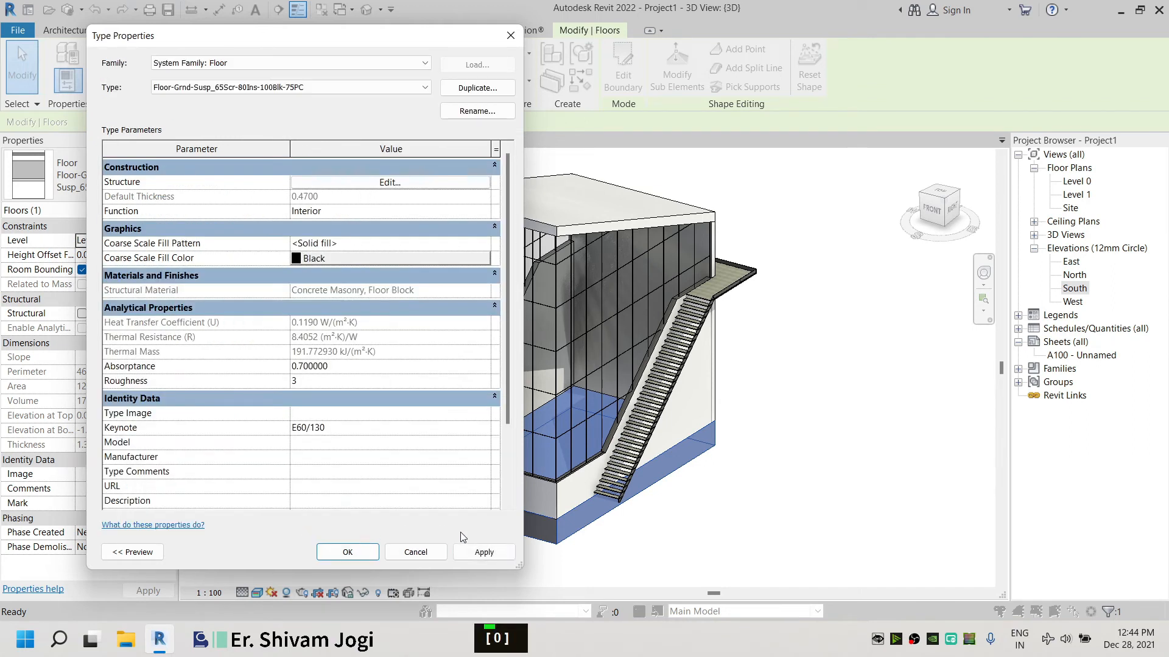
click(489, 554)
click(372, 552)
Place Rectangular Mullion 50x150mm mullions on all grid lines of the storefront curtain walls
double_click(790, 535)
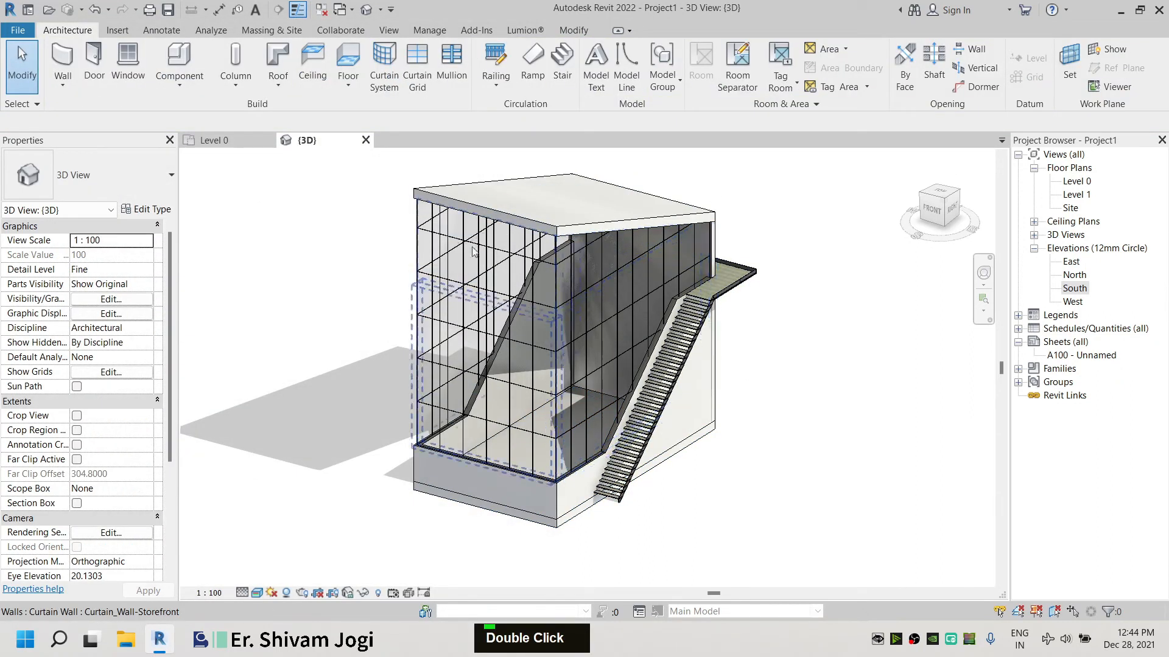
scroll(474, 251, up, 5)
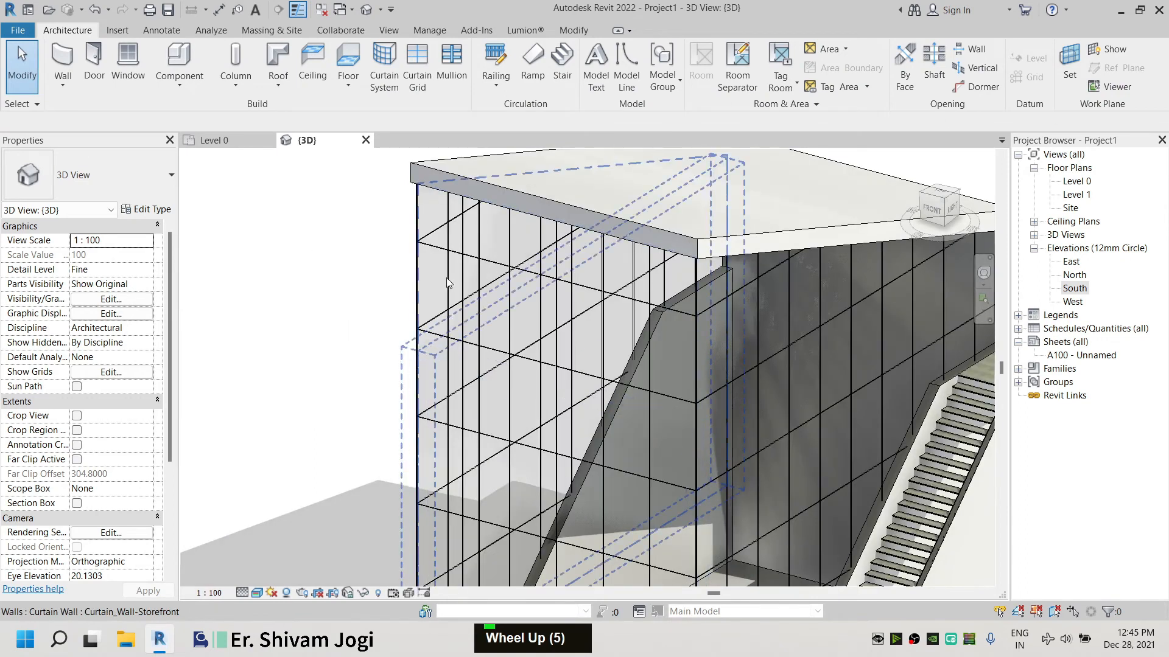
scroll(357, 221, down, 3)
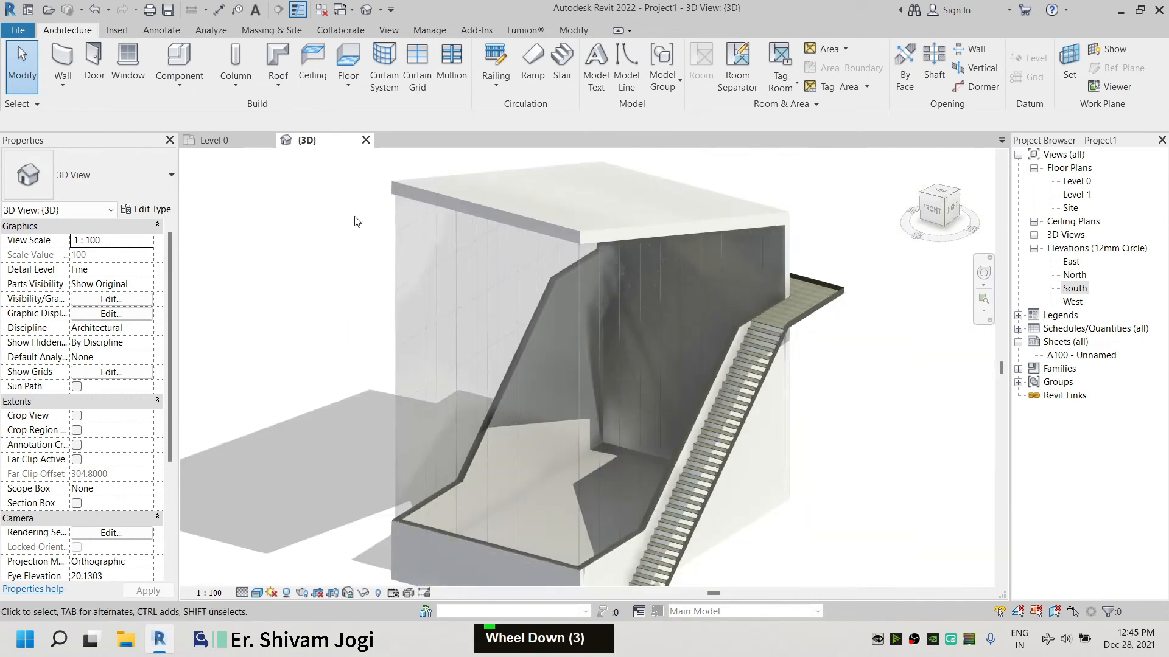
click(452, 64)
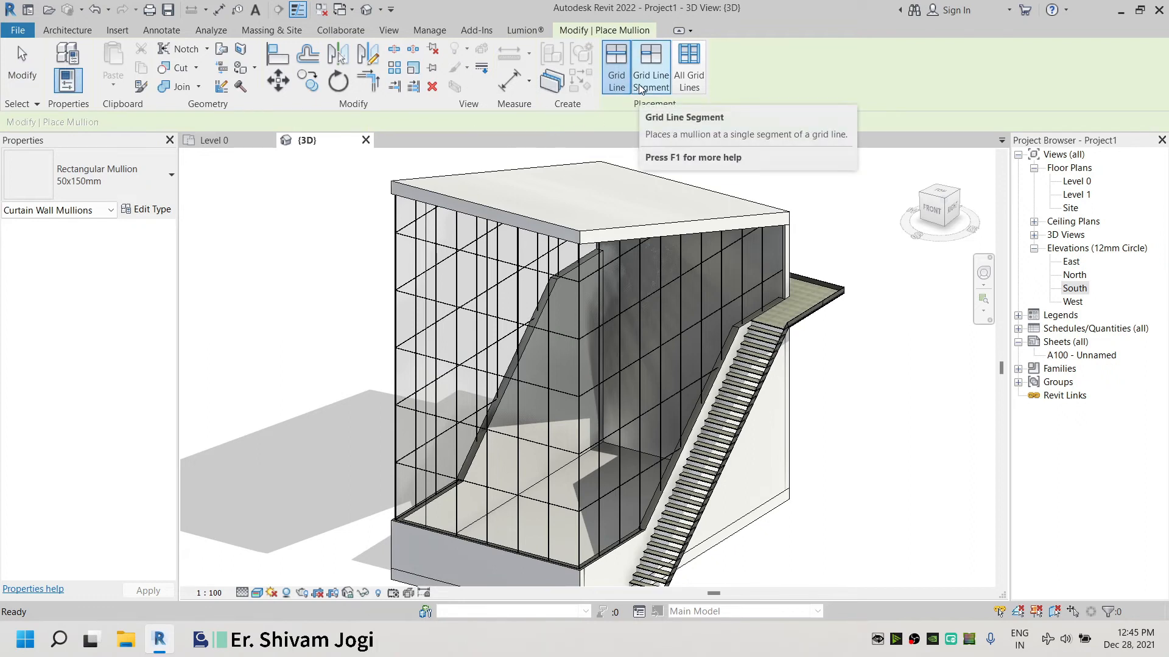
click(692, 58)
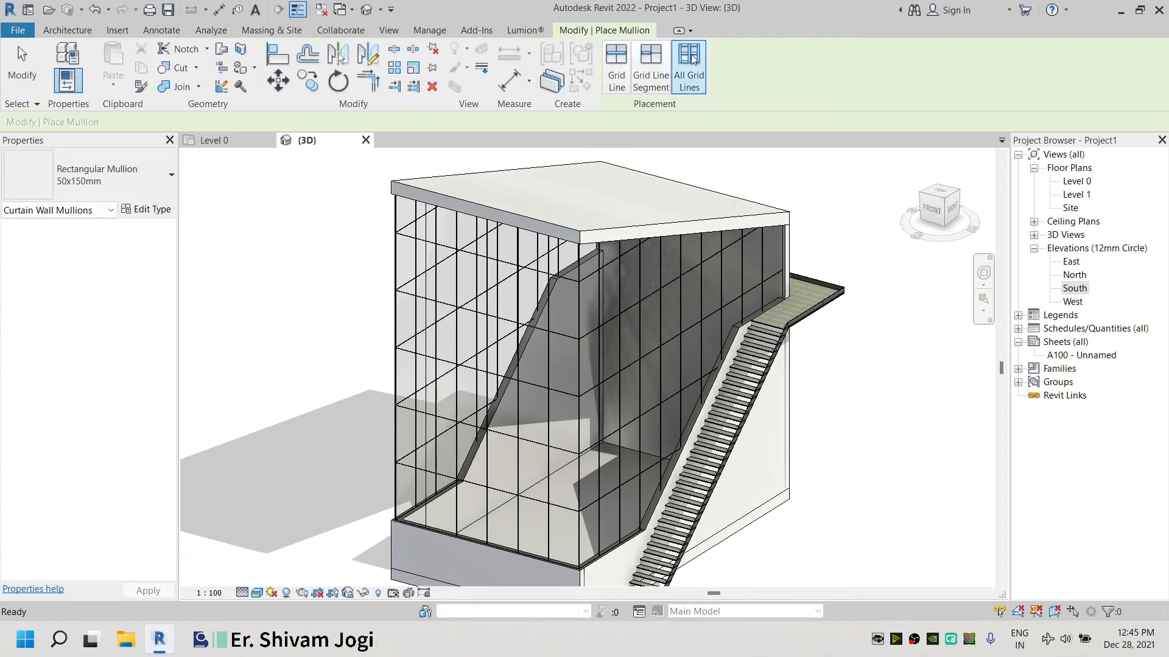
click(599, 351)
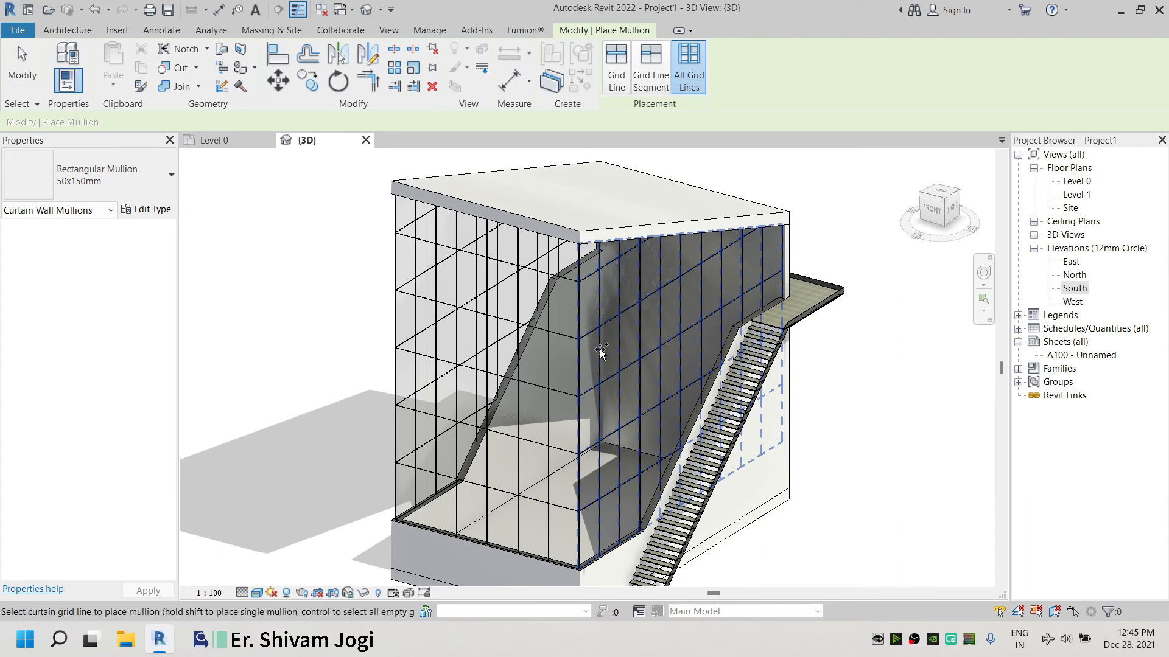
click(574, 408)
shift+middle_drag(574, 408, 737, 323)
scroll(736, 323, up, 6)
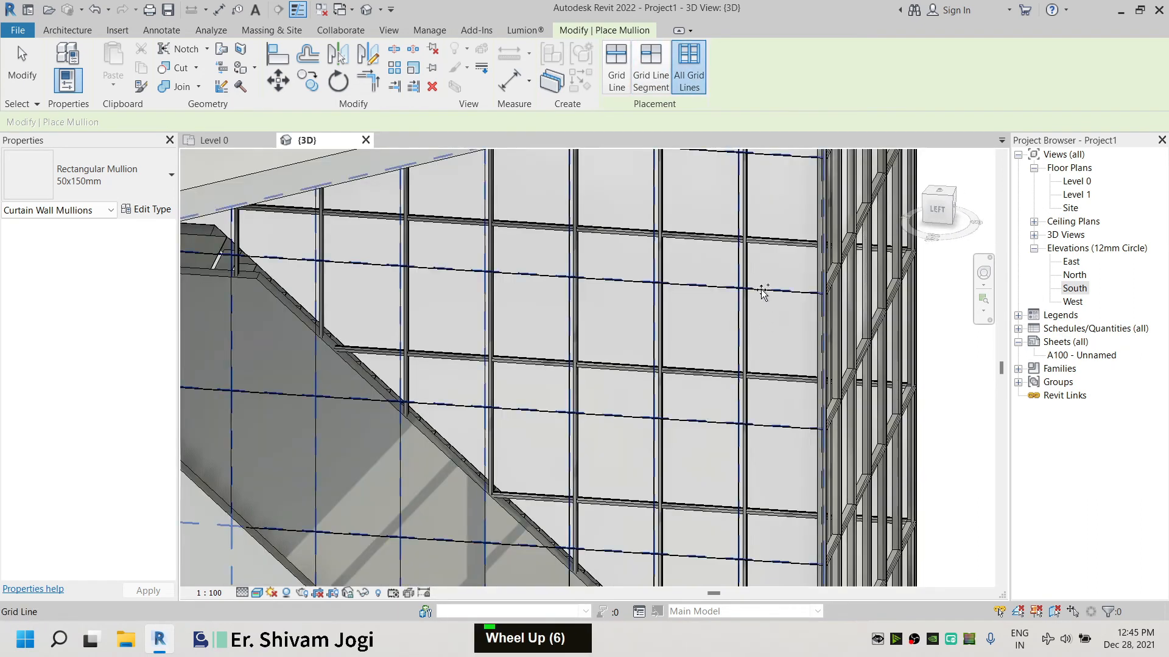
scroll(762, 290, down, 4)
shift+middle_drag(584, 254, 369, 288)
scroll(566, 344, down, 4)
key(Escape)
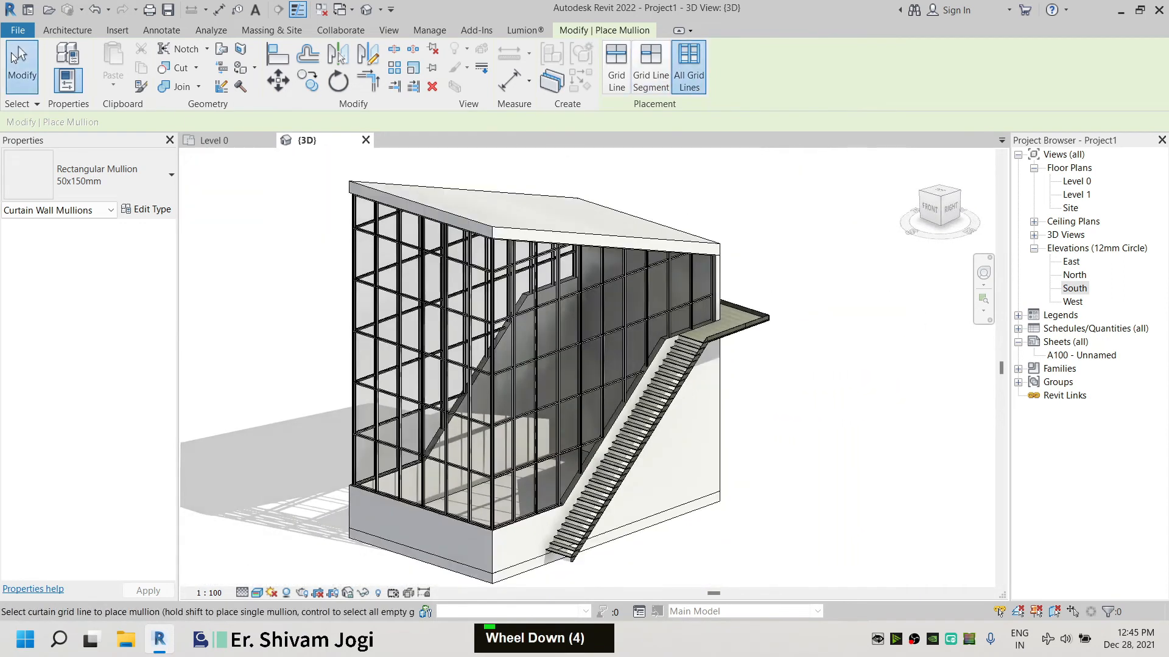
Open the Site floor plan and start creating a Toposurface
scroll(430, 263, down, 2)
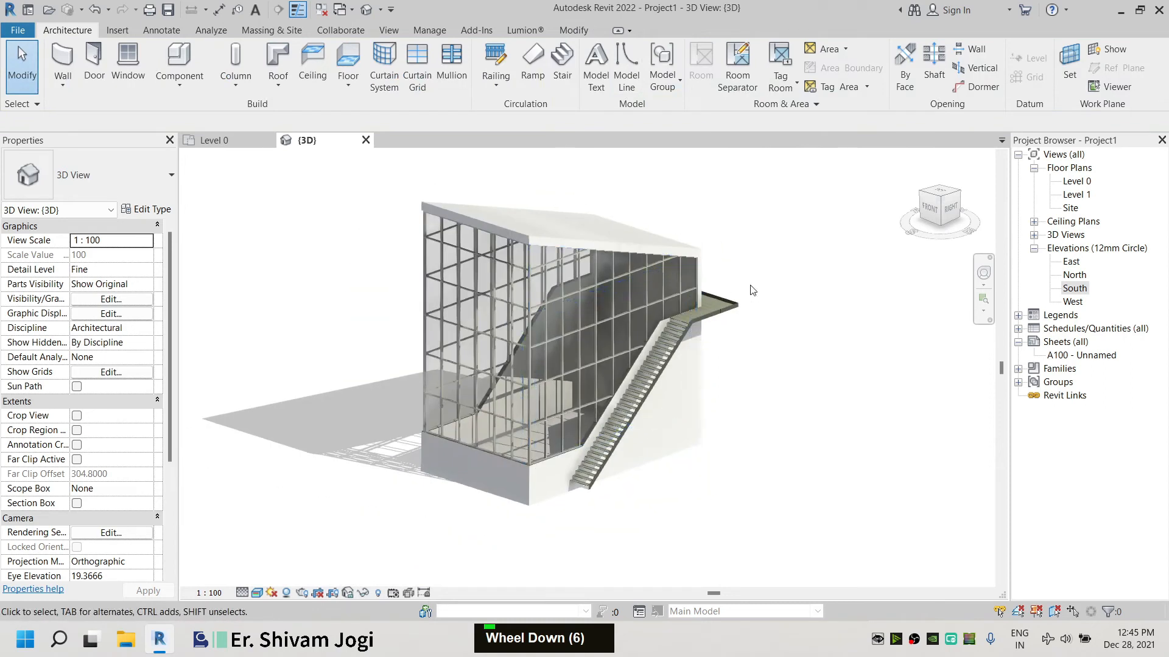
scroll(470, 315, up, 6)
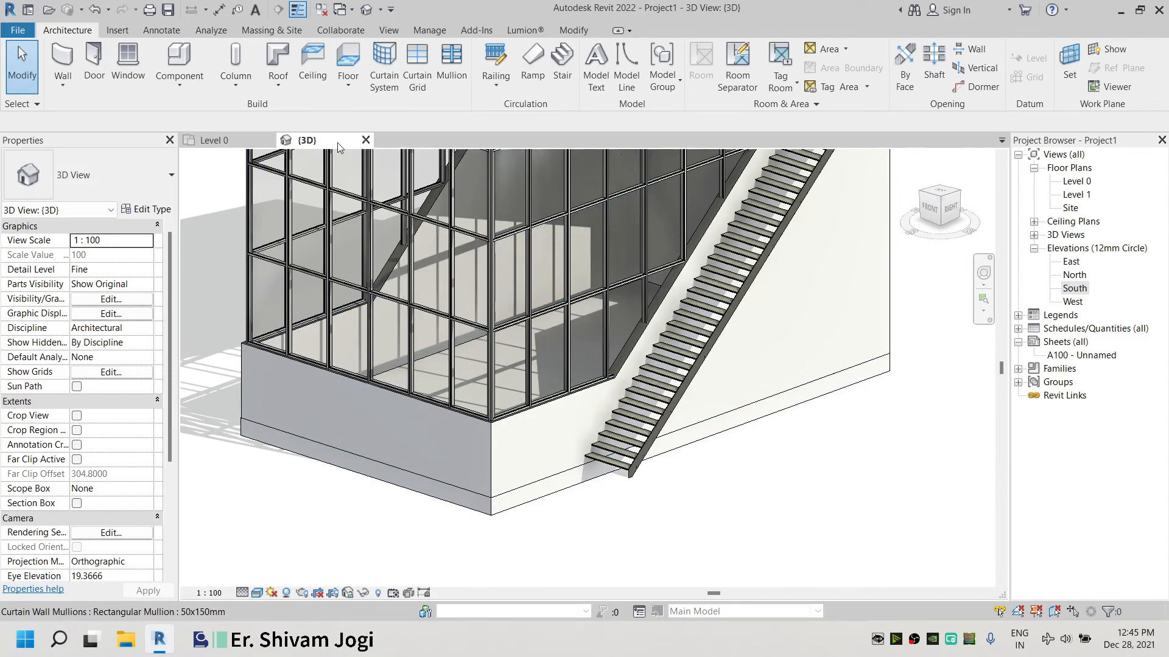
scroll(743, 472, down, 6)
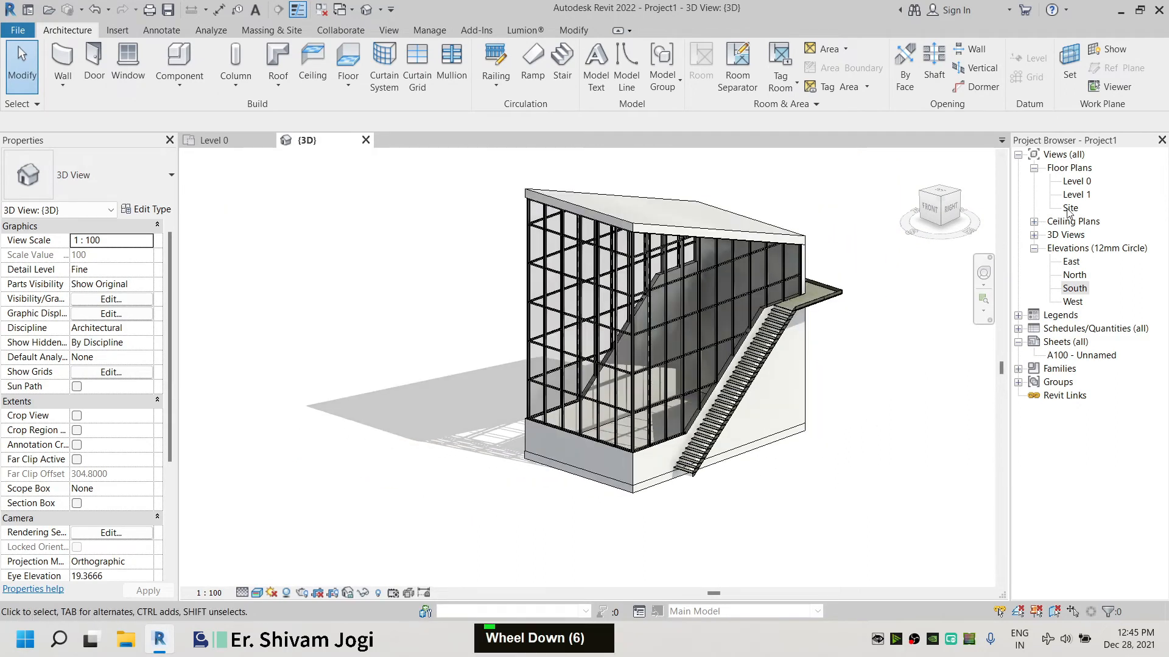
double_click(1070, 208)
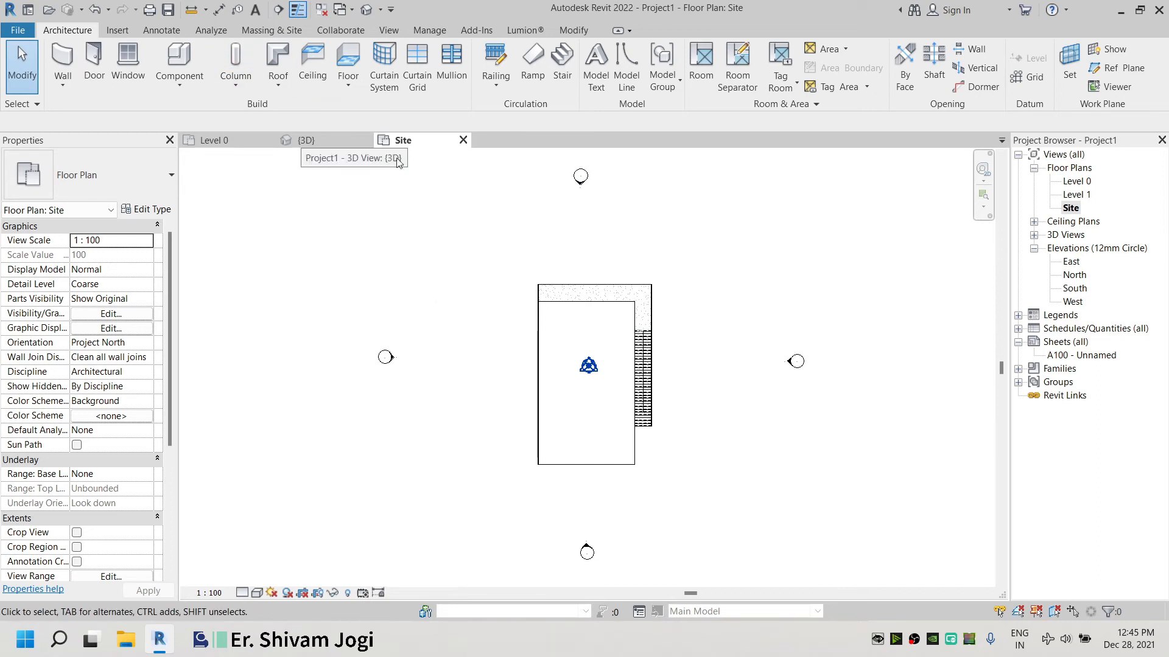
click(272, 30)
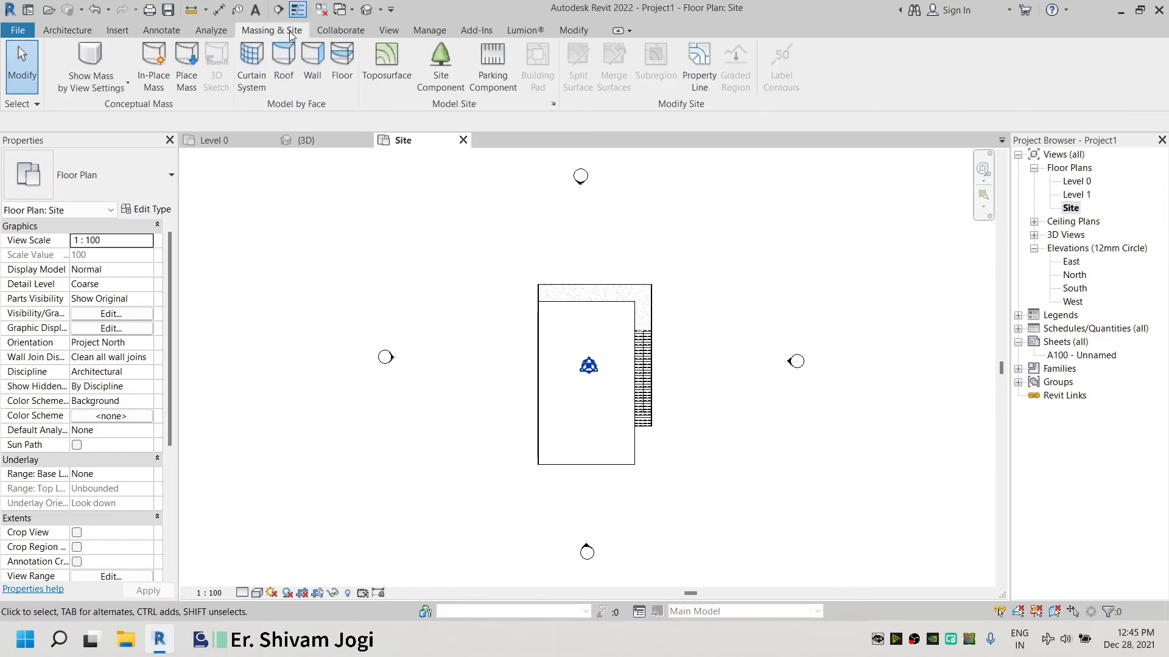
click(400, 67)
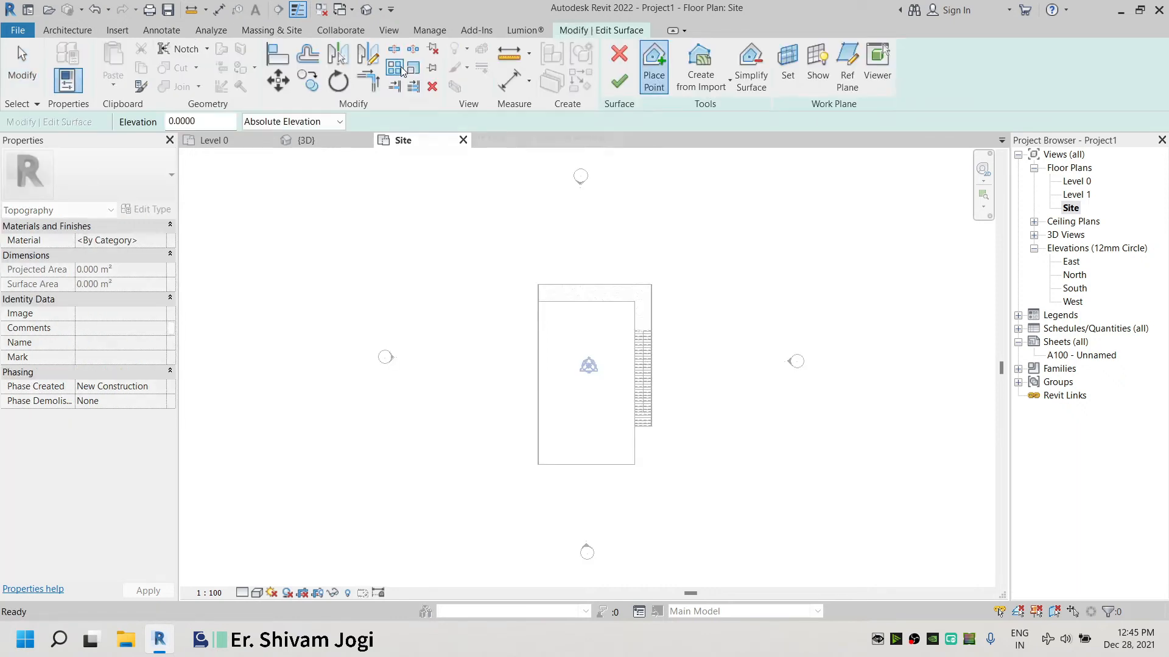
Set the point elevation to 0 and place toposurface points along the site's lower edge
text(0.5)
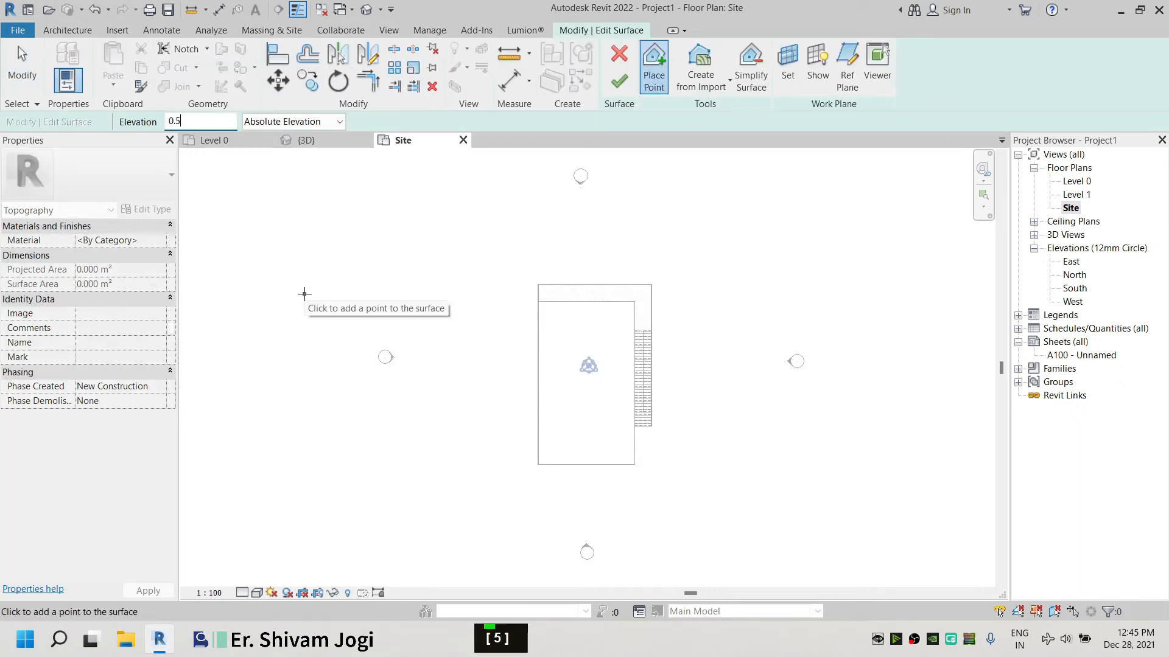
key(Return)
click(445, 364)
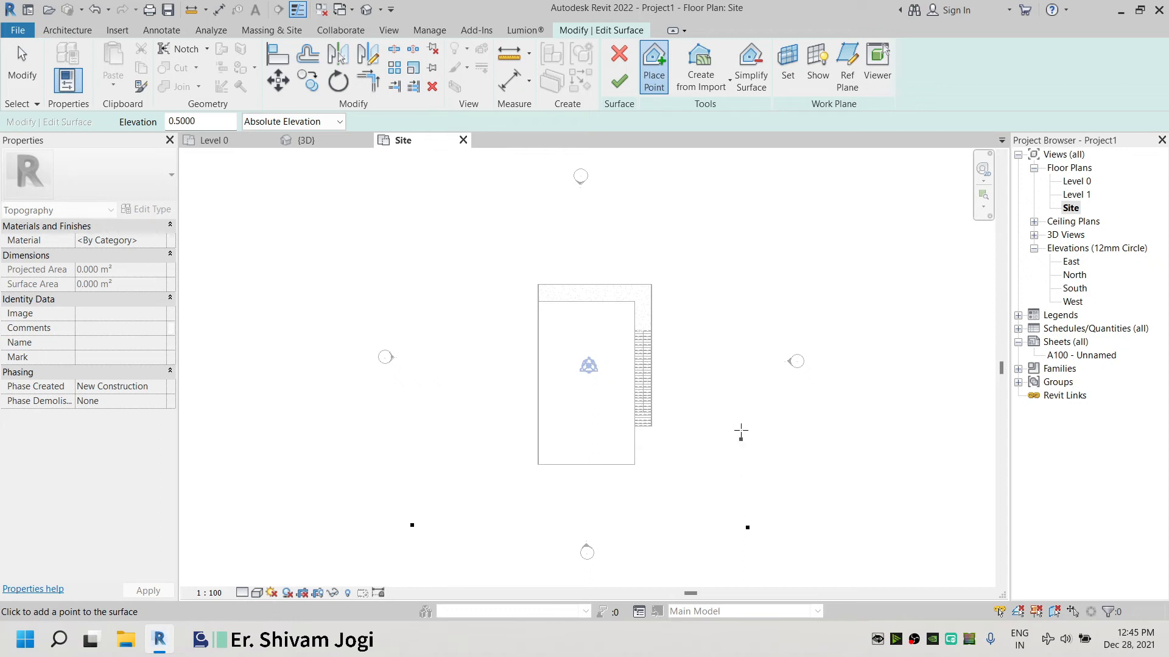
Set the point elevation to 1 and place toposurface points on both sides beside the building's lower end
double_click(220, 126)
text(1)
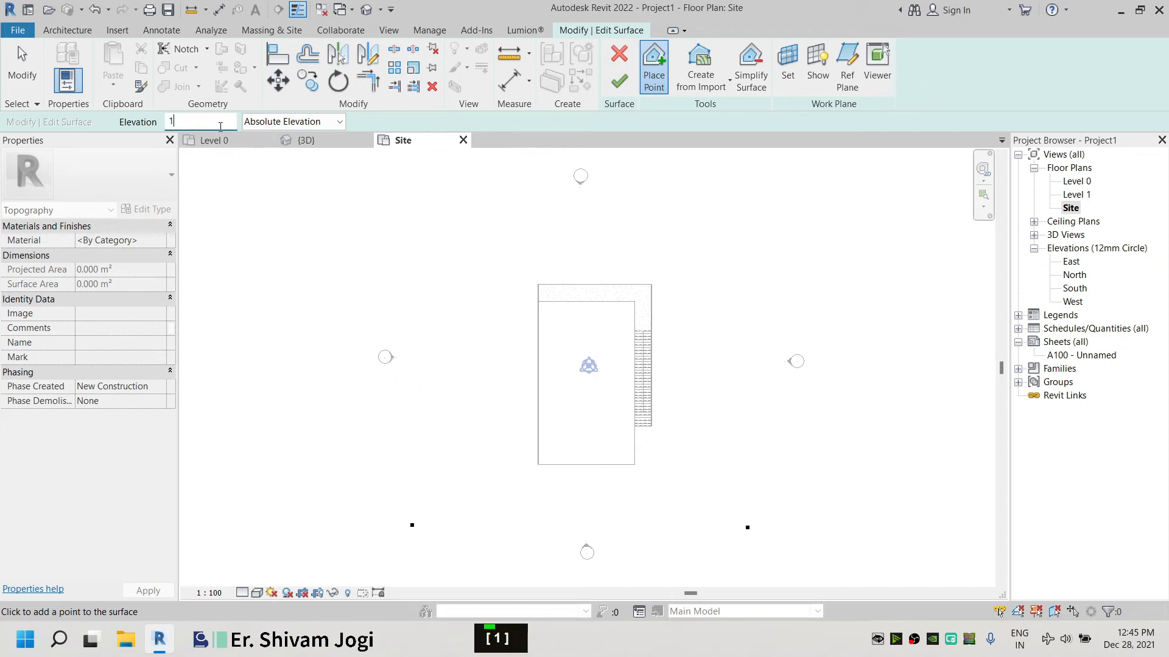
click(410, 437)
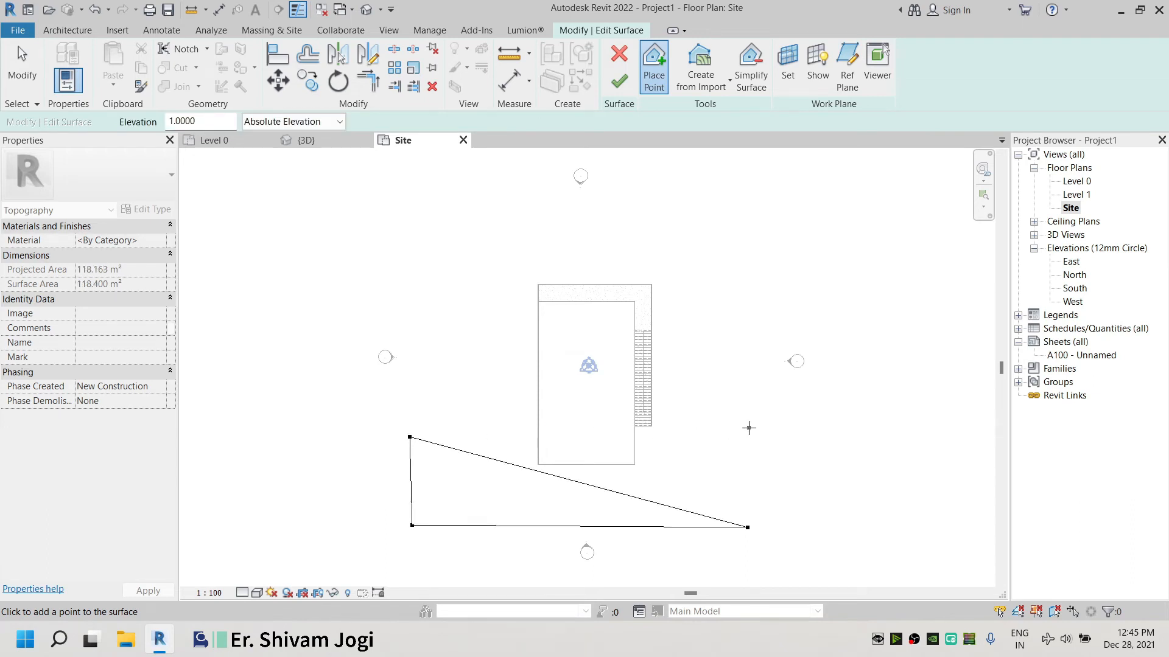
Set the point elevation to 8 and place toposurface points on both sides near the building's upper end
double_click(212, 124)
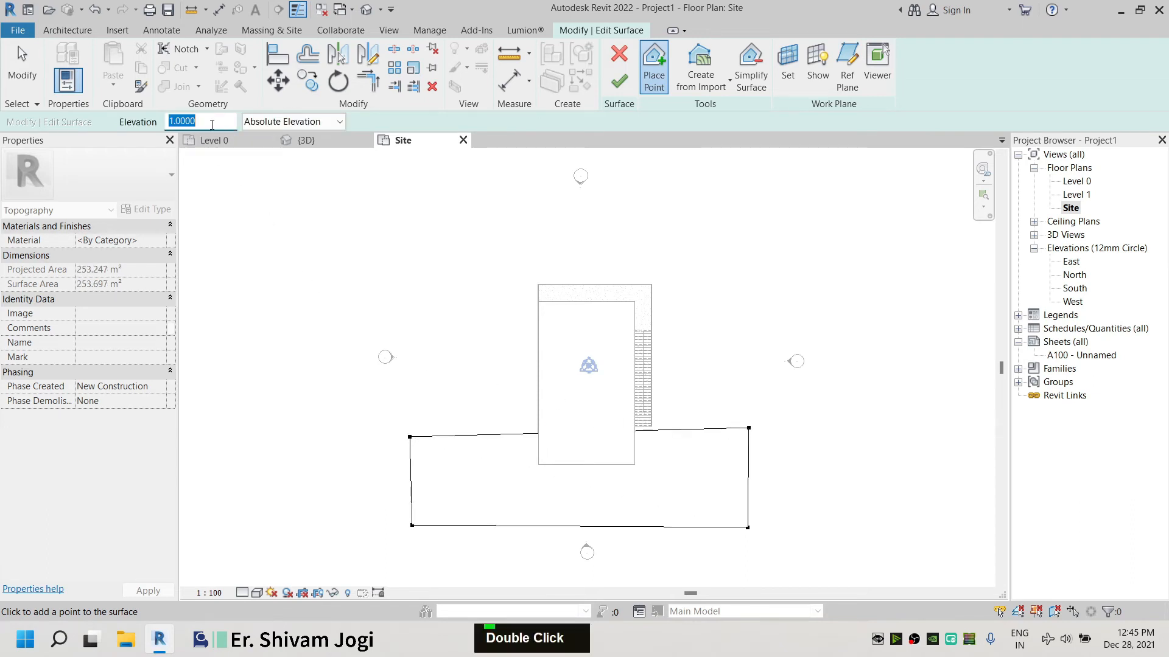
text(8)
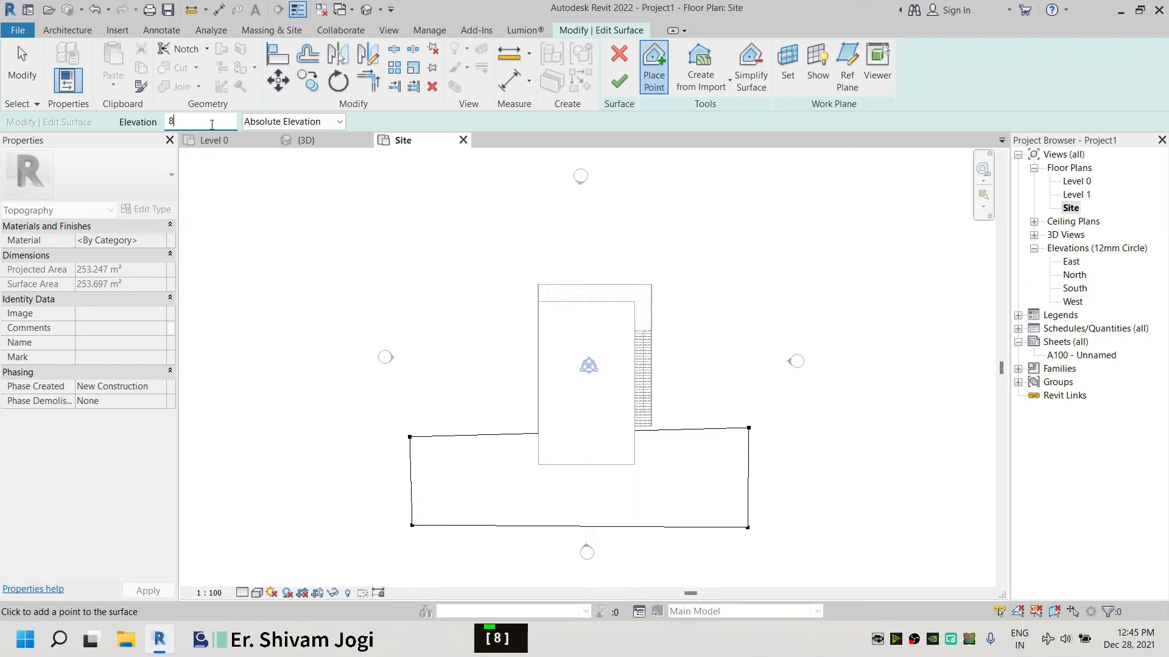
click(414, 279)
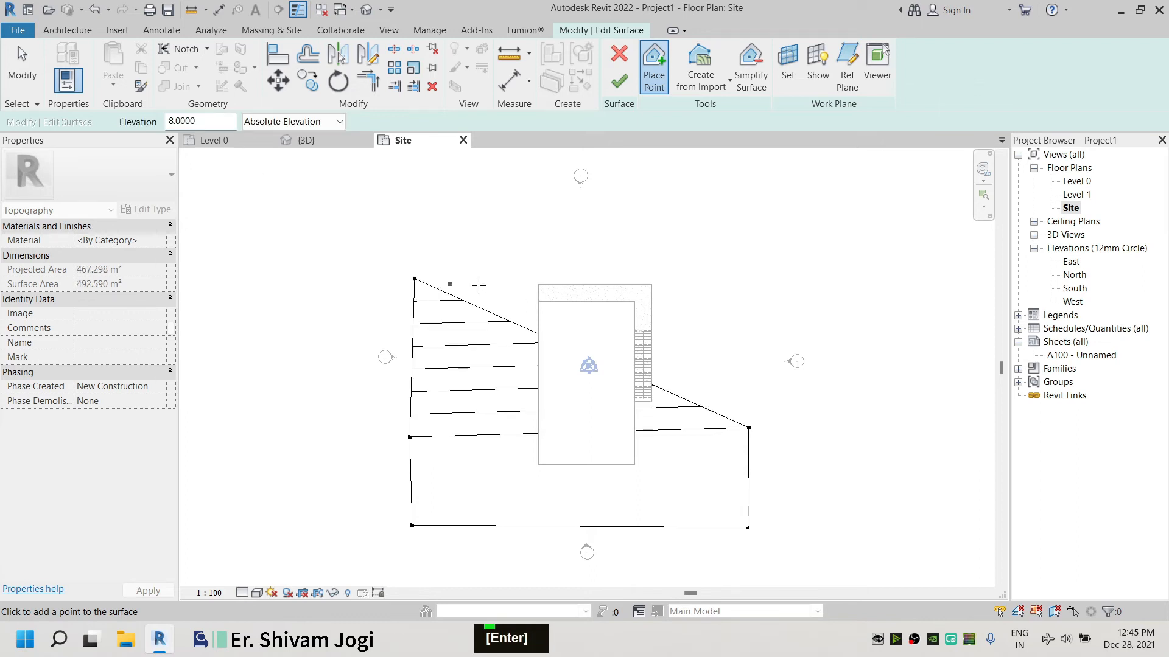
click(747, 265)
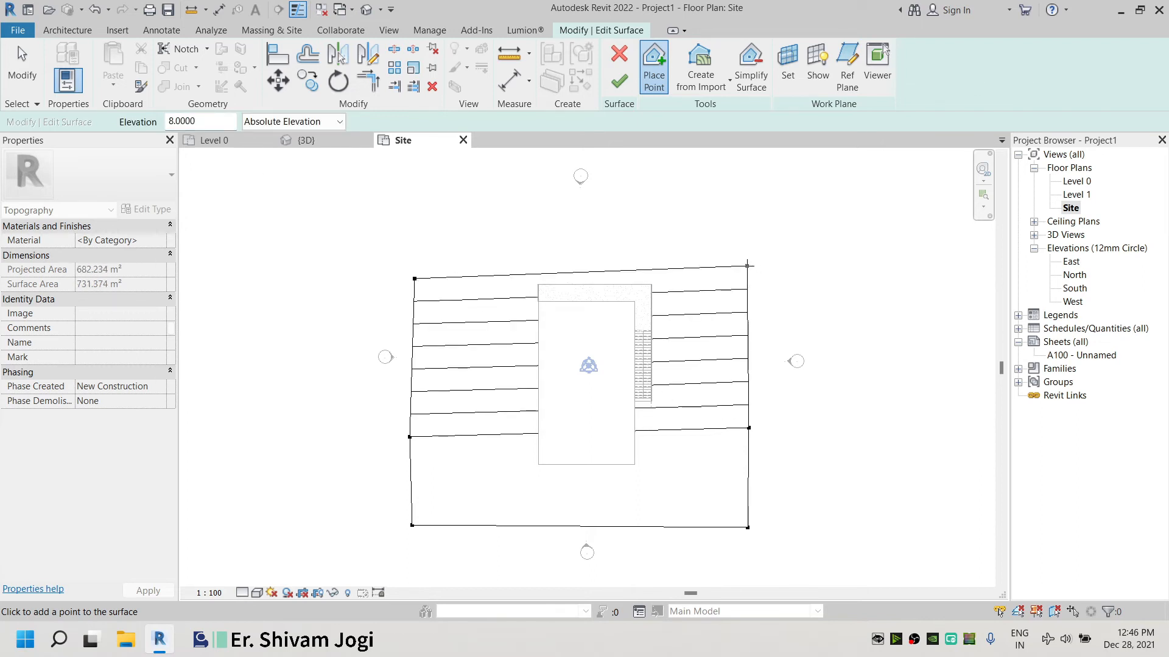
Set the point elevation to 10, place points at the site's top corners, and finish the toposurface
double_click(226, 122)
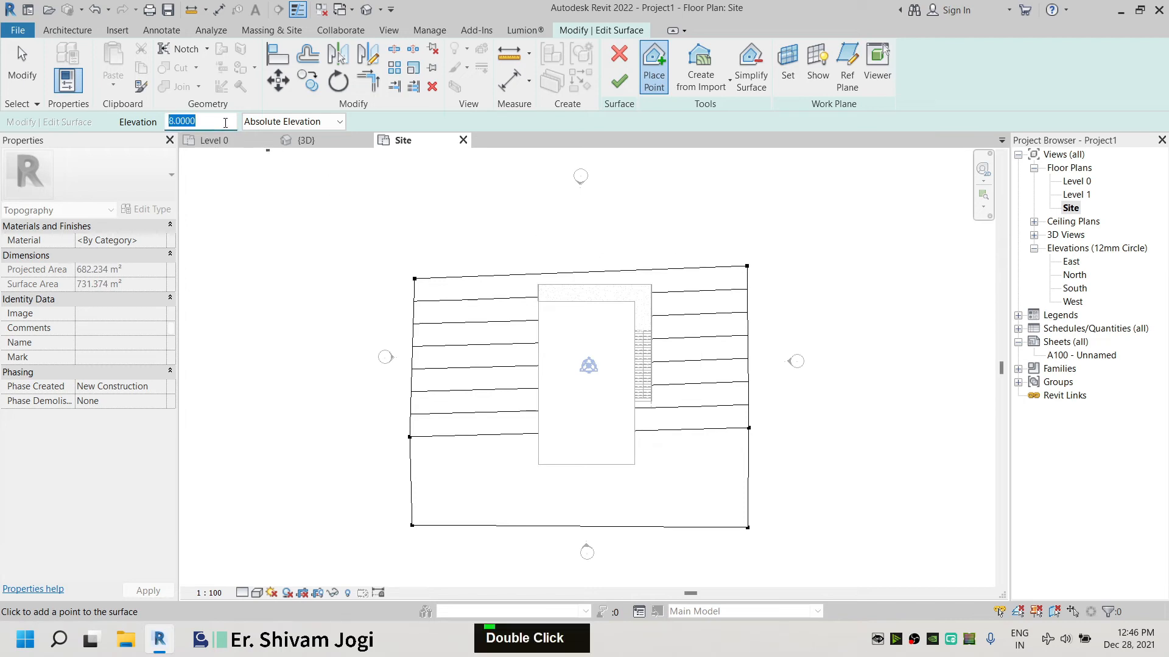
text(10)
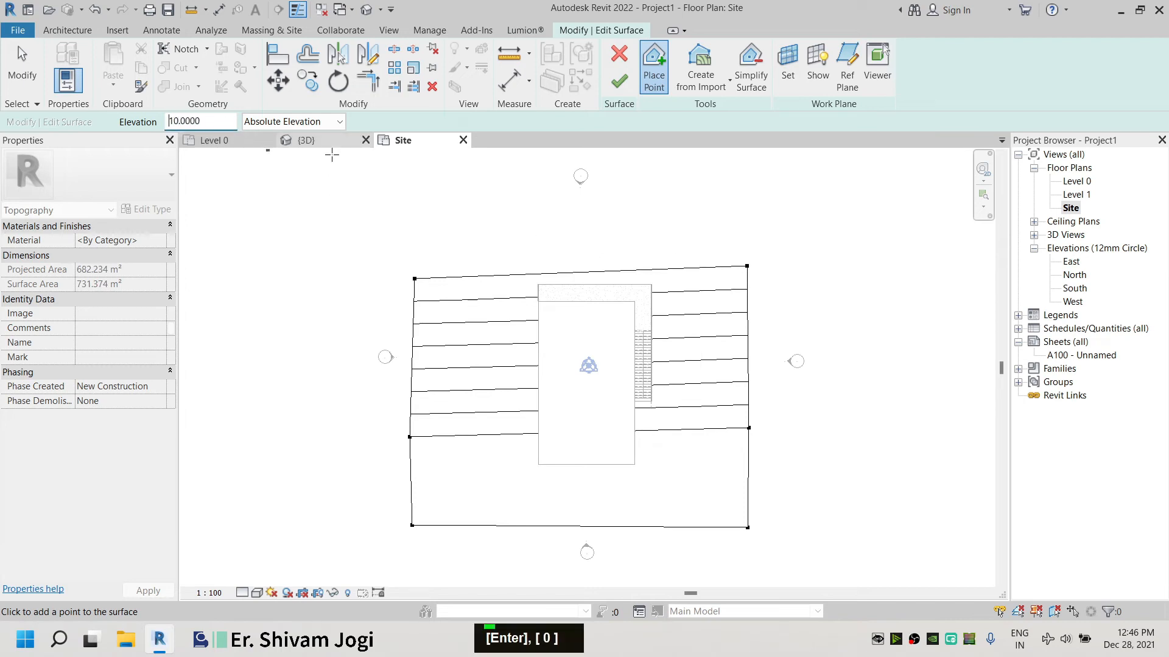
click(410, 212)
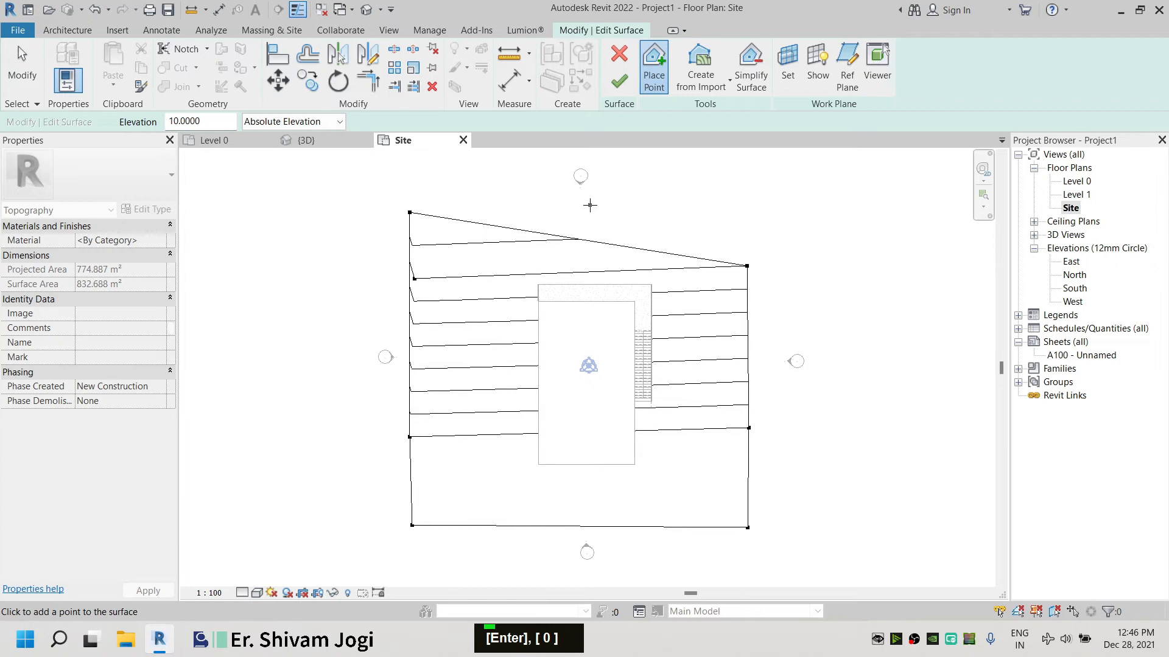
click(751, 204)
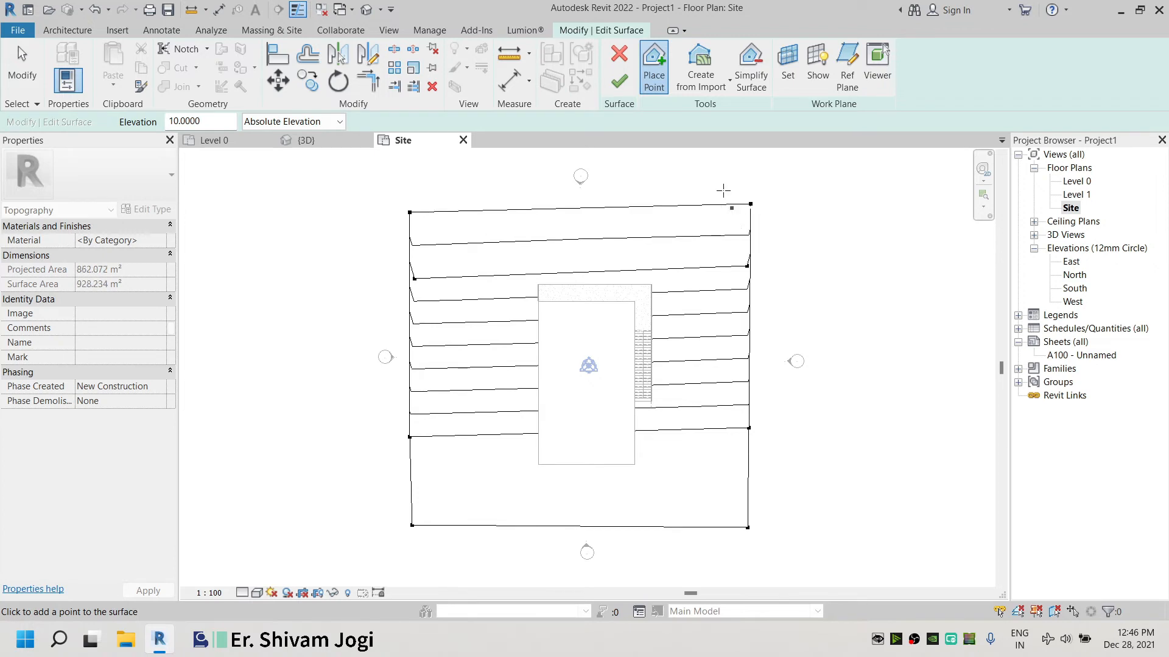
click(618, 88)
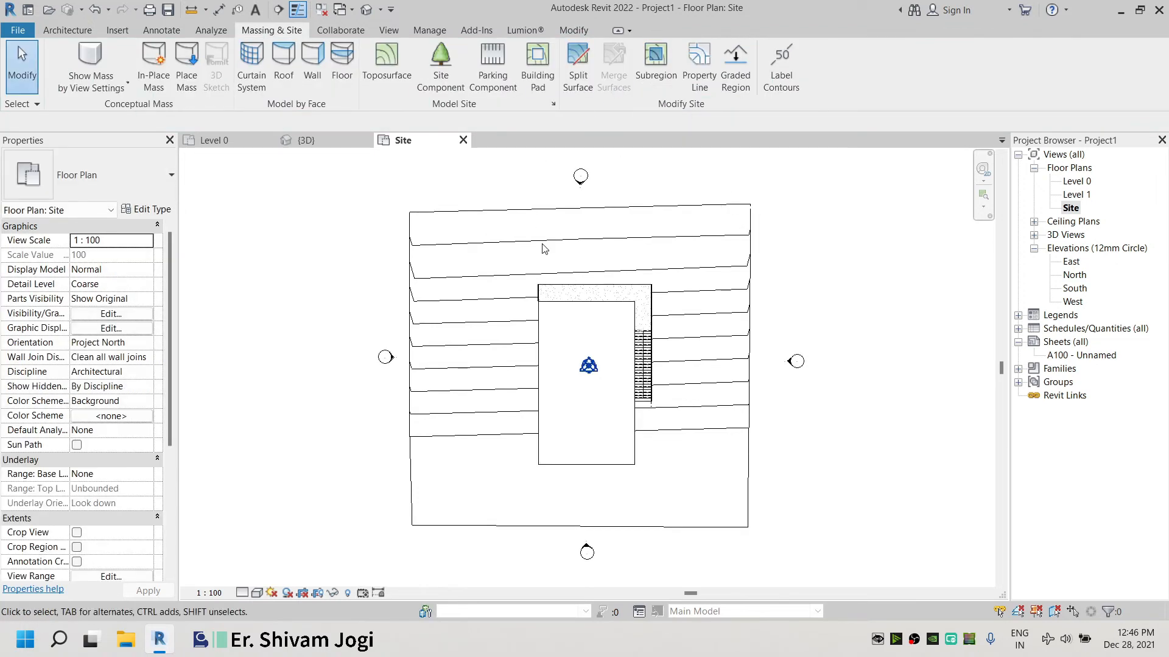
Inspect the toposurface around the building in the 3D view
click(314, 139)
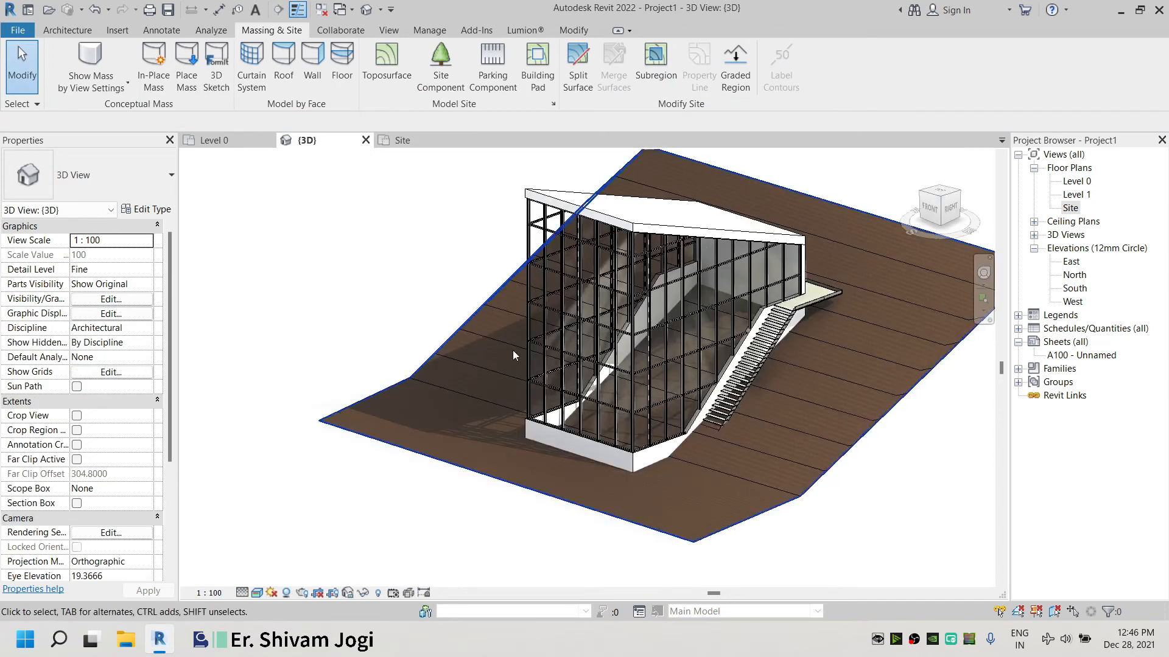
scroll(828, 454, up, 2)
scroll(764, 240, up, 1)
middle_drag(765, 240, 486, 256)
middle_drag(900, 374, 870, 381)
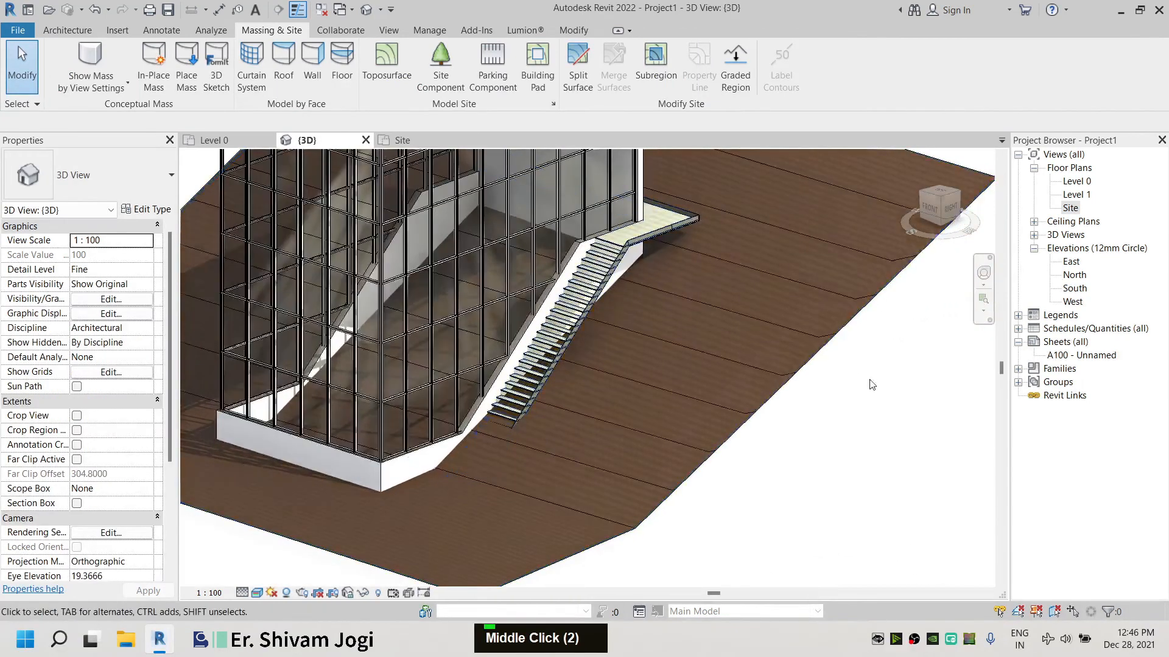
scroll(872, 385, down, 1)
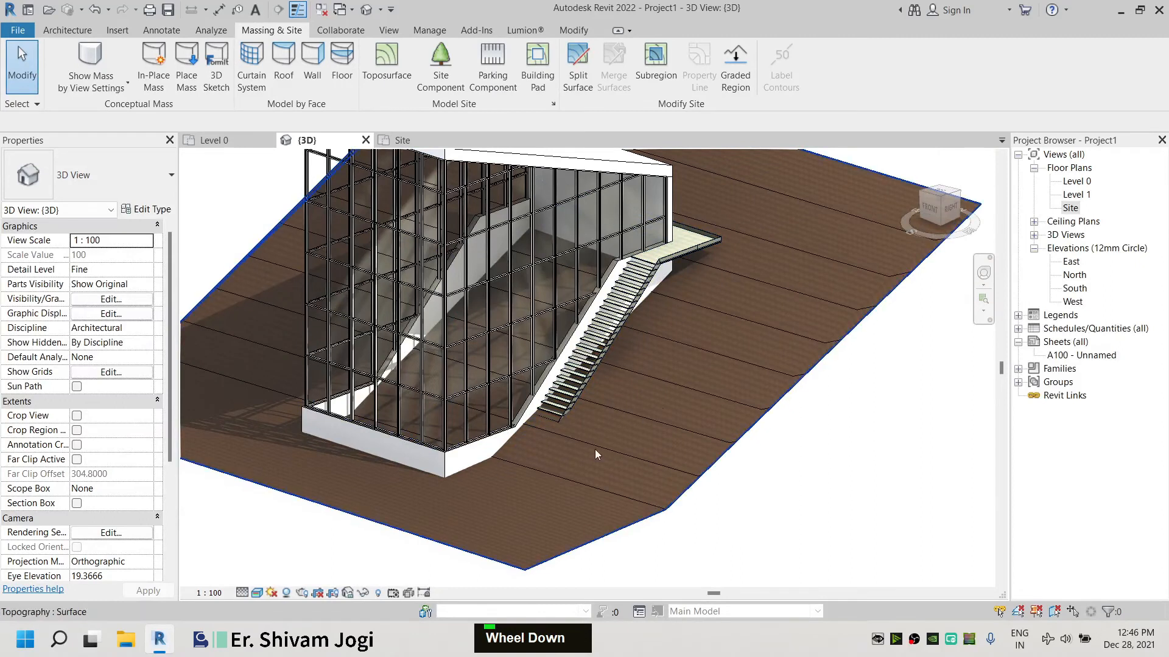
scroll(693, 275, up, 2)
scroll(418, 356, down, 3)
shift+scroll(417, 357, up, 3)
scroll(568, 327, up, 5)
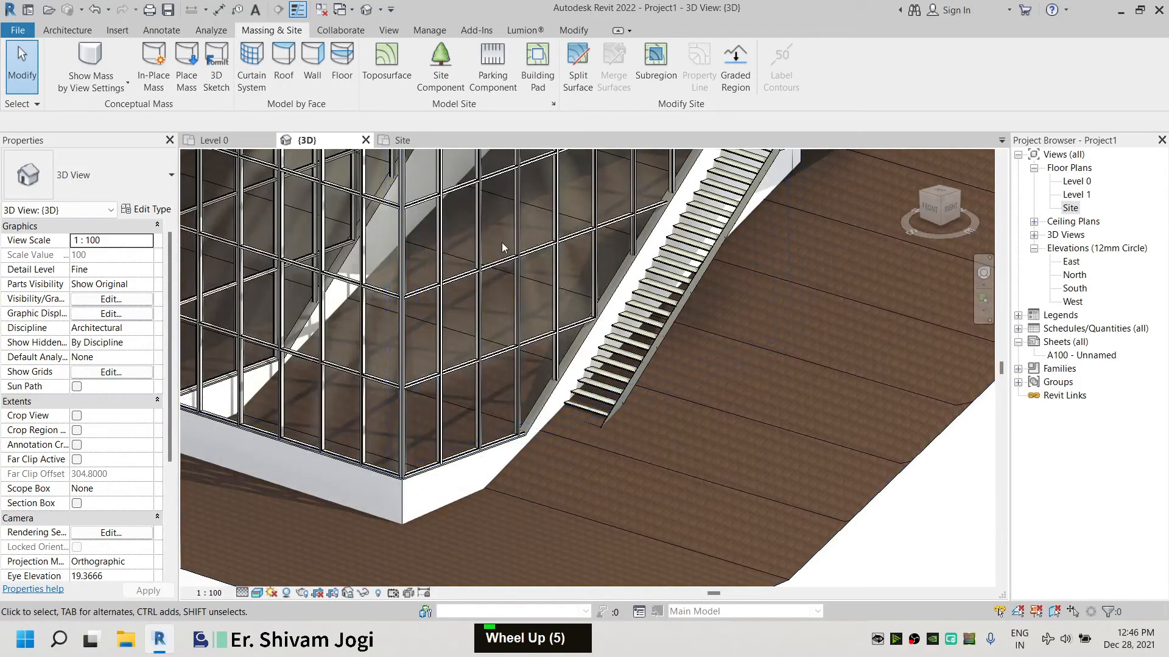
scroll(573, 403, down, 3)
middle_drag(397, 492, 521, 480)
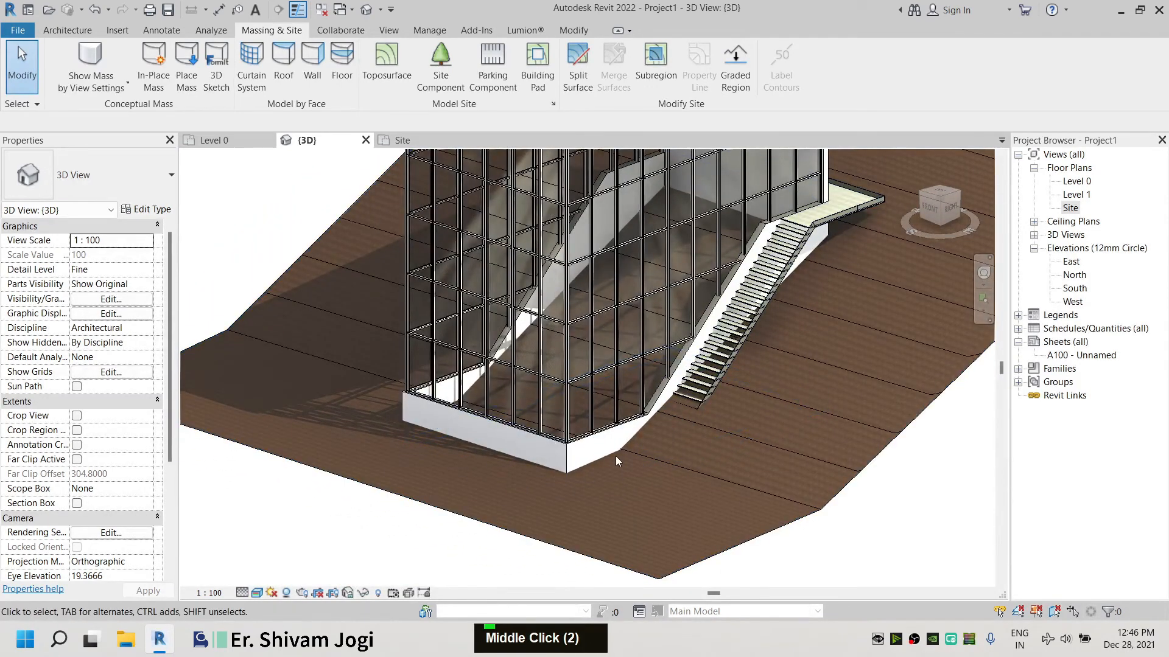
Create a building pad with a rectangular boundary around the building's lower footprint in the Site plan
click(403, 140)
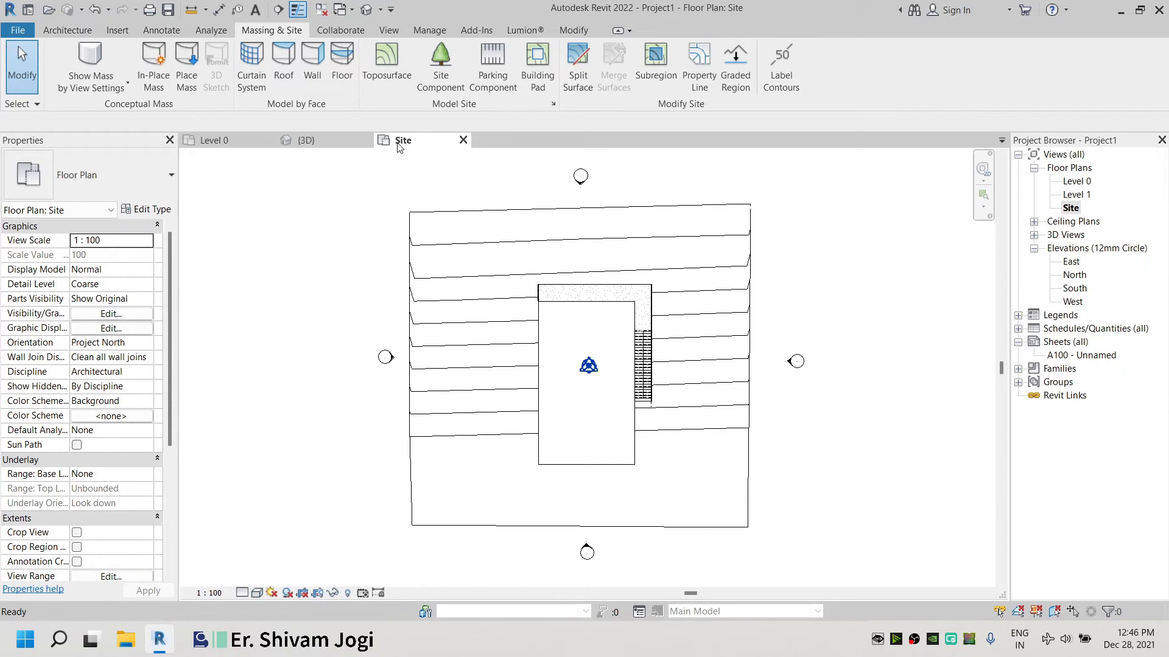
scroll(490, 443, up, 1)
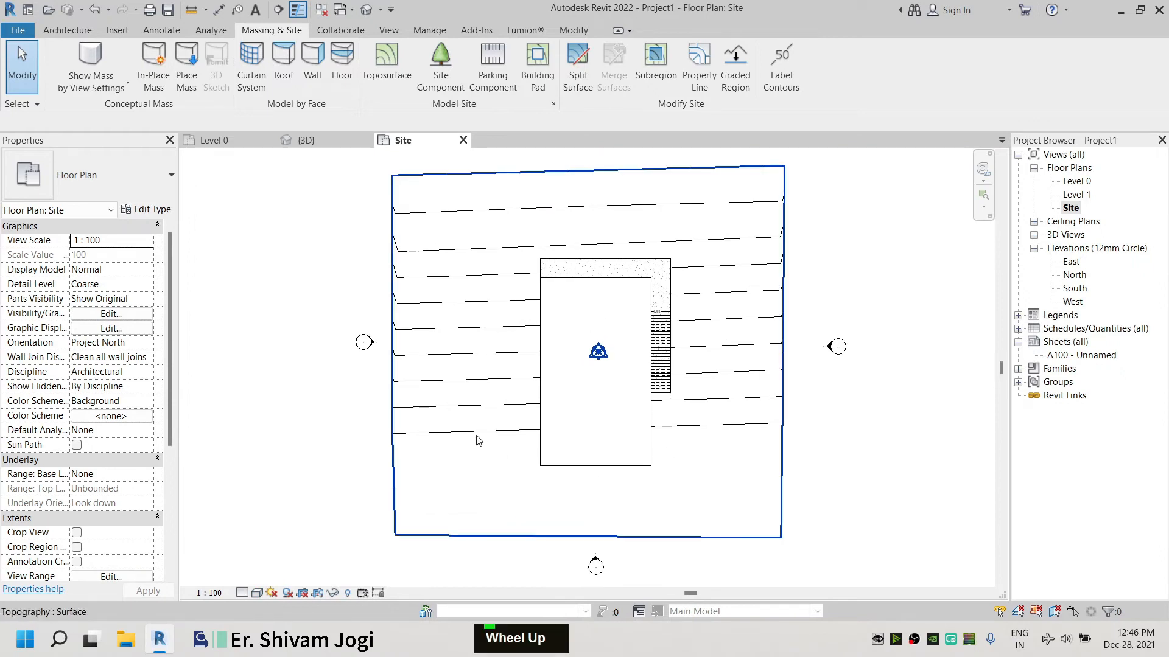
click(529, 79)
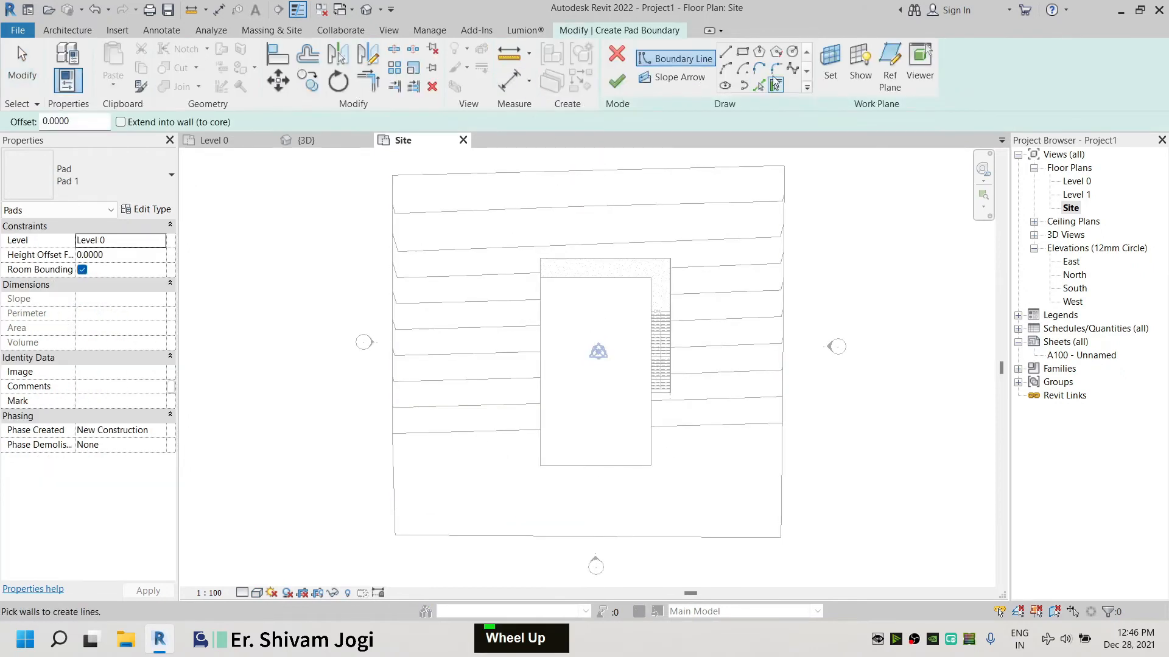
click(742, 51)
scroll(513, 267, up, 6)
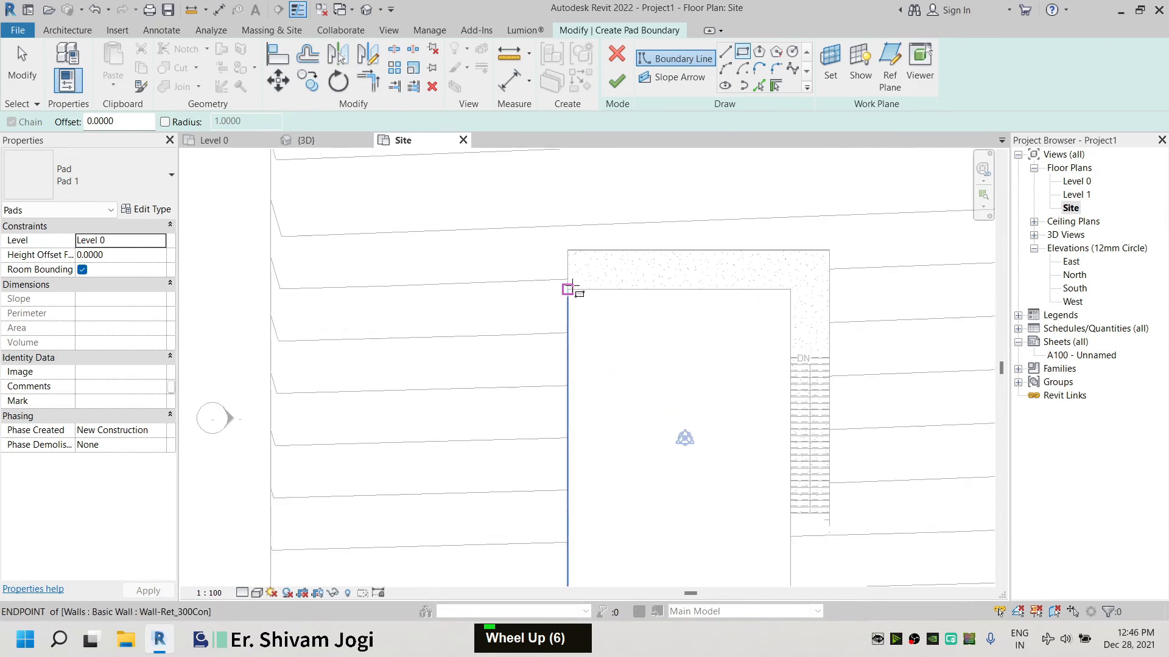
click(567, 289)
scroll(567, 290, down, 3)
click(707, 497)
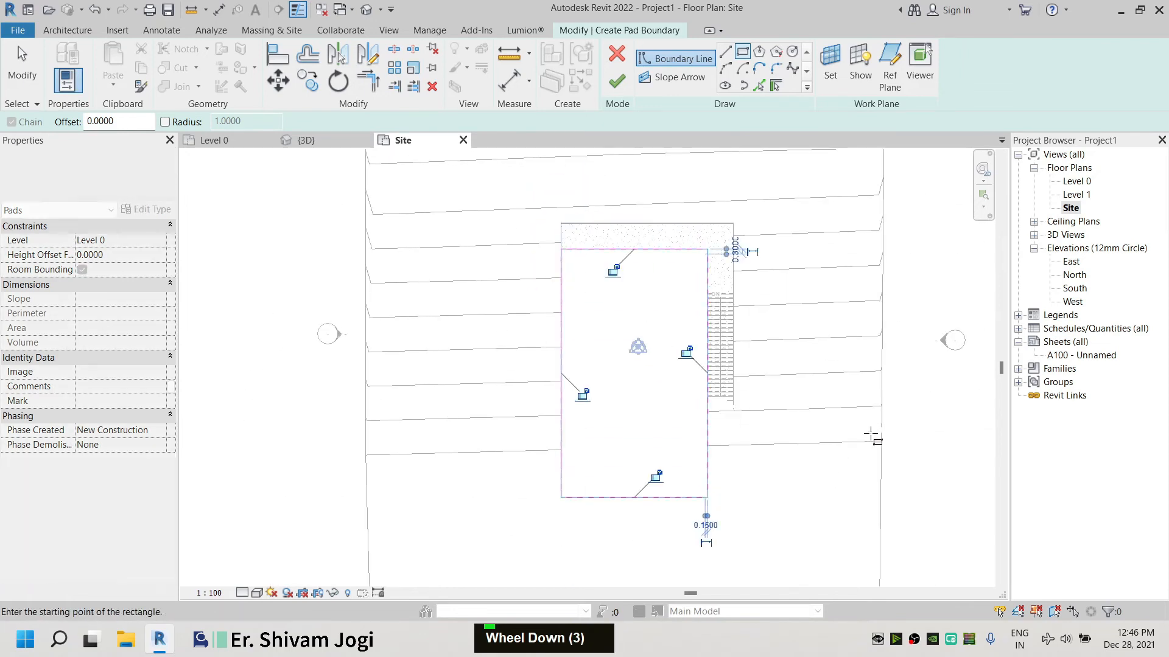
click(613, 79)
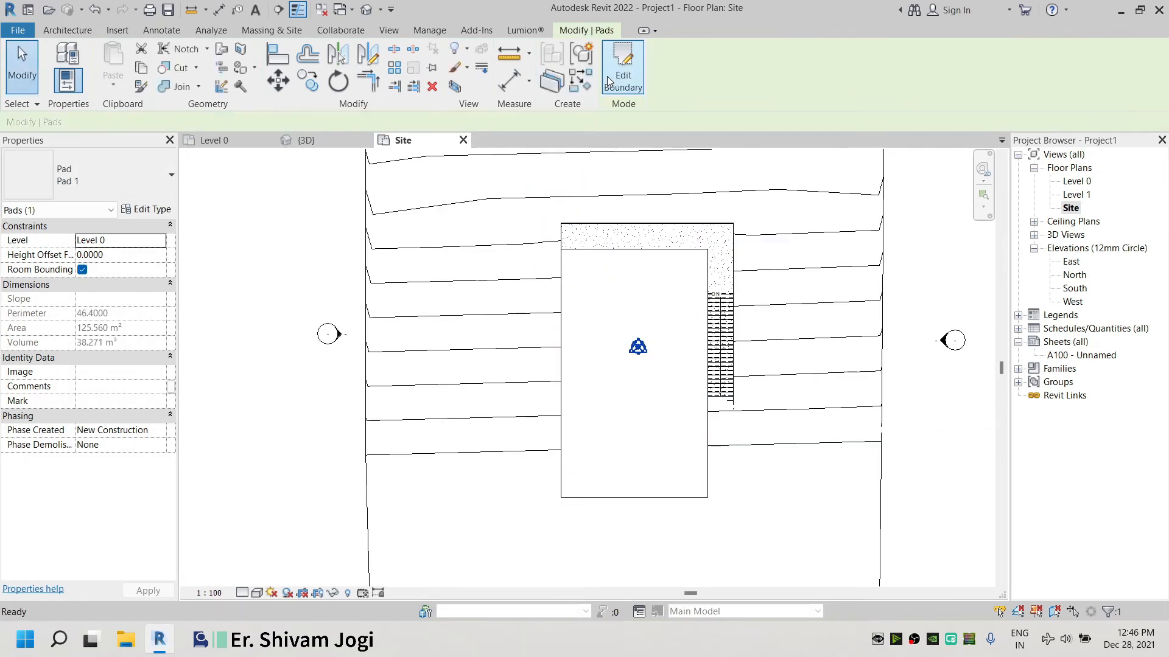
Inspect the building pad and toposurface around the building in the 3D view
click(285, 175)
click(305, 140)
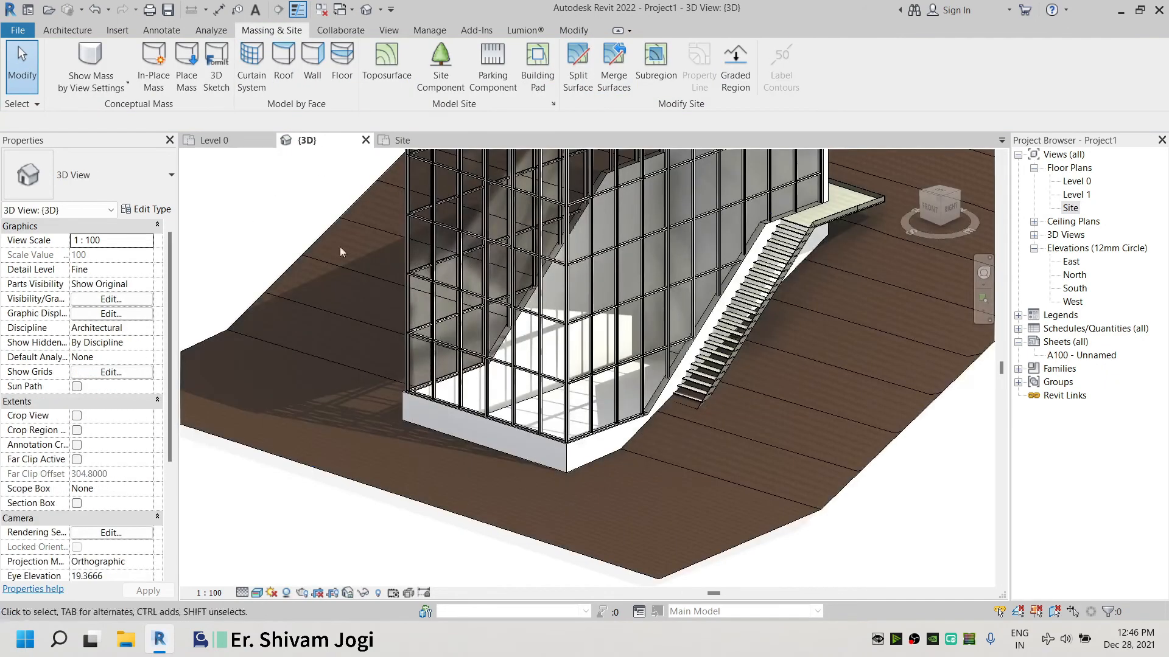
shift+middle_drag(644, 441, 666, 466)
scroll(557, 443, up, 1)
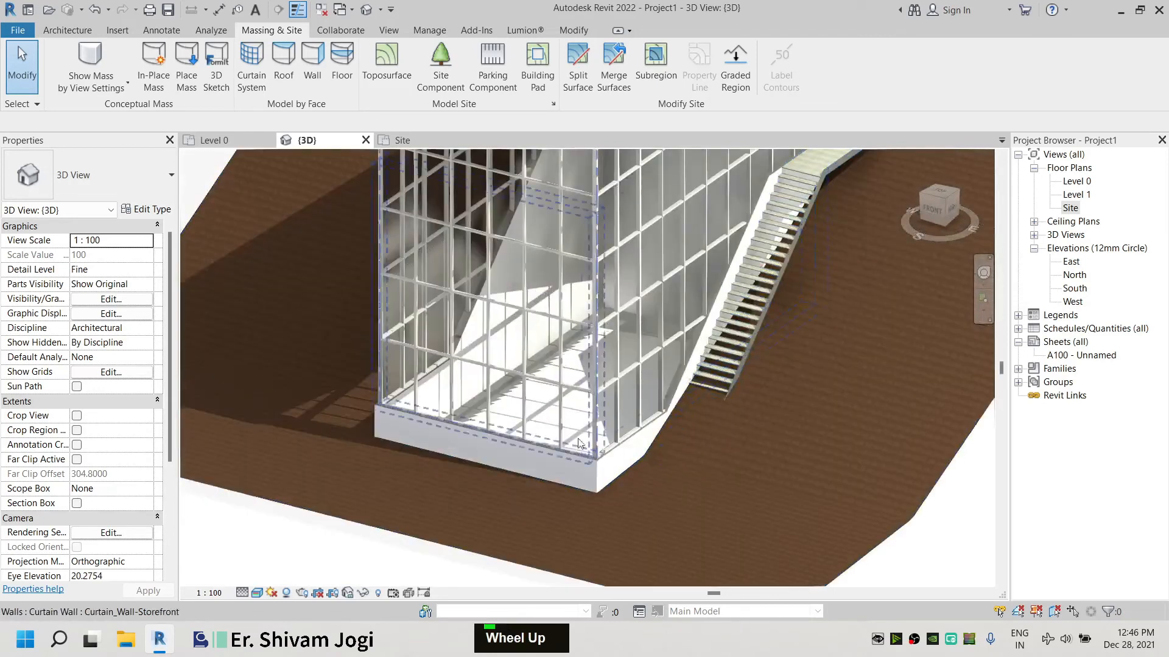
scroll(524, 443, down, 3)
shift+middle_drag(523, 441, 609, 484)
scroll(608, 483, up, 5)
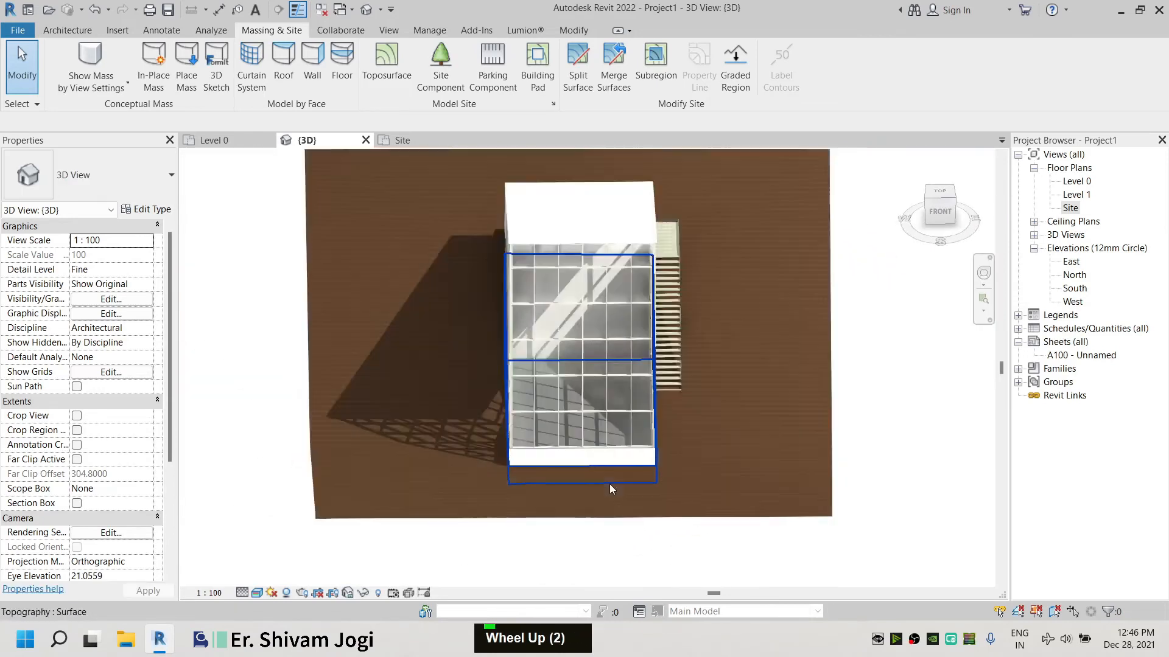
shift+scroll(447, 465, up, 4)
scroll(747, 446, up, 5)
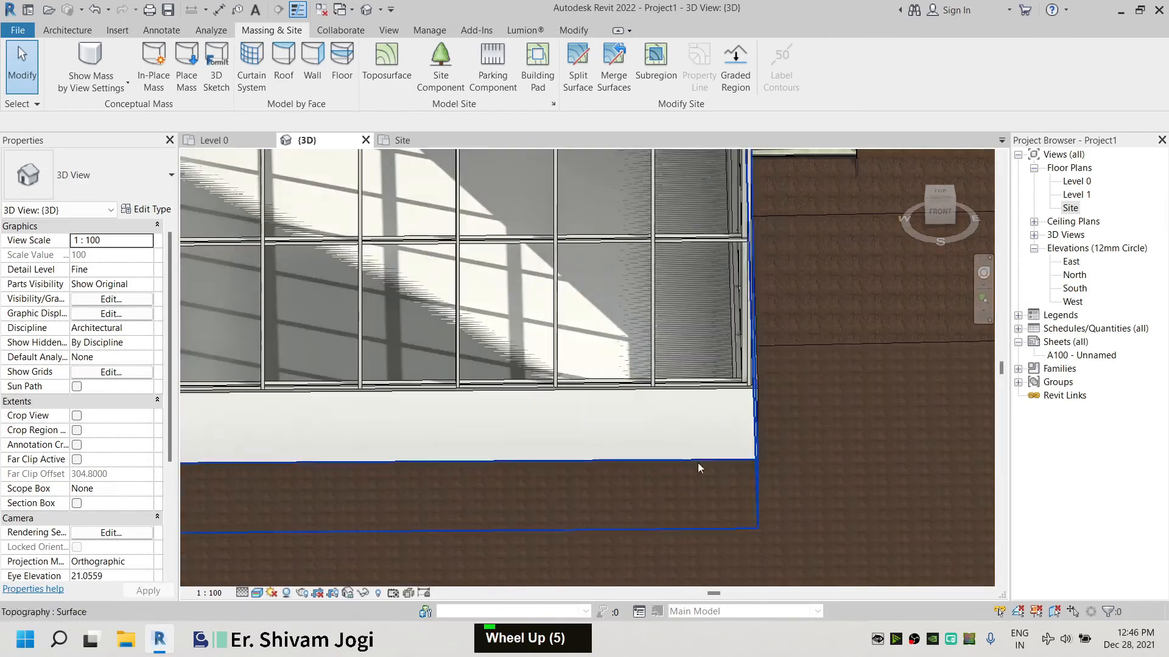
scroll(697, 462, down, 5)
shift+middle_drag(688, 404, 410, 307)
middle_drag(298, 408, 454, 374)
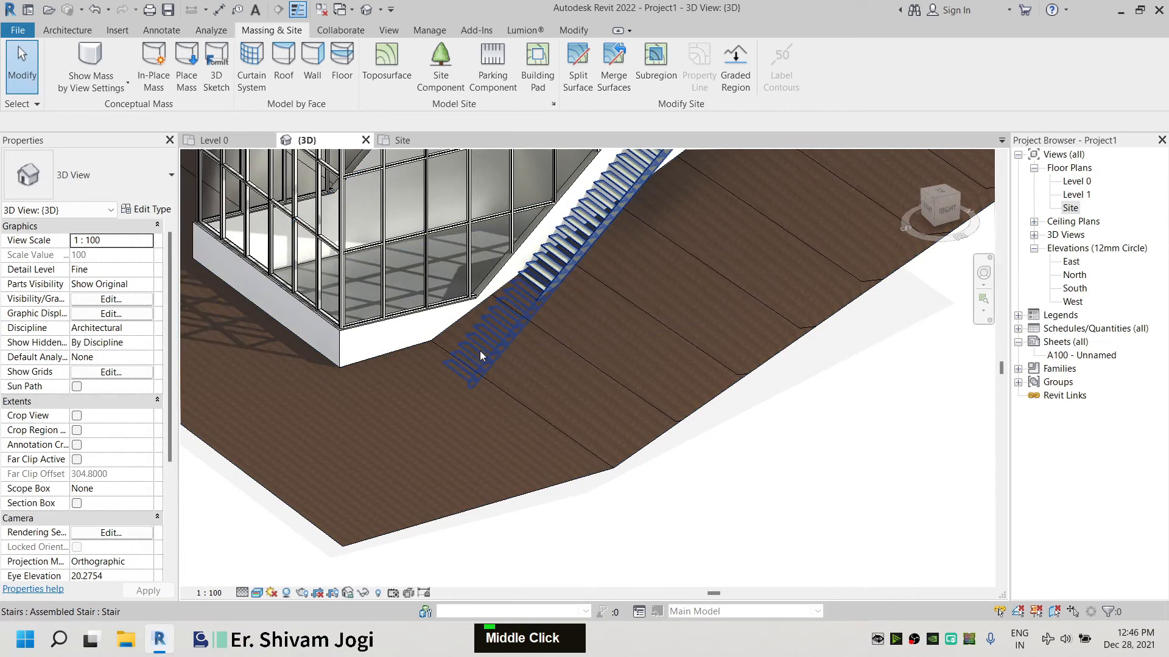
Edit the toposurface in the Site plan and place points at elevation 0 at the building's lower corners
click(400, 140)
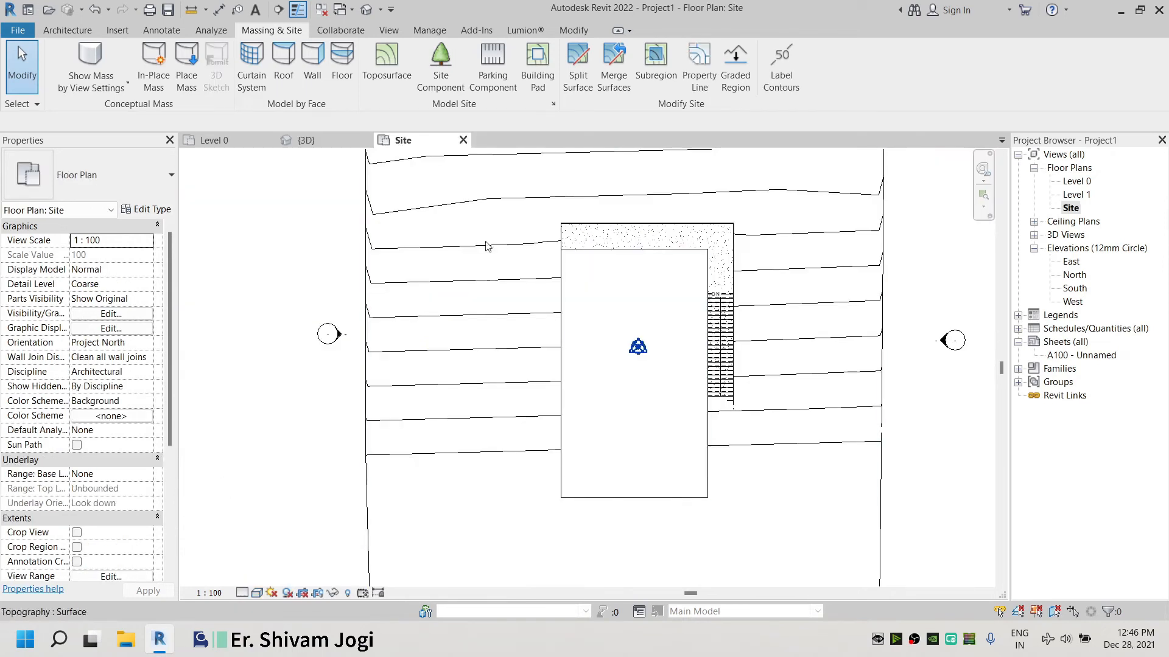
click(596, 170)
click(619, 67)
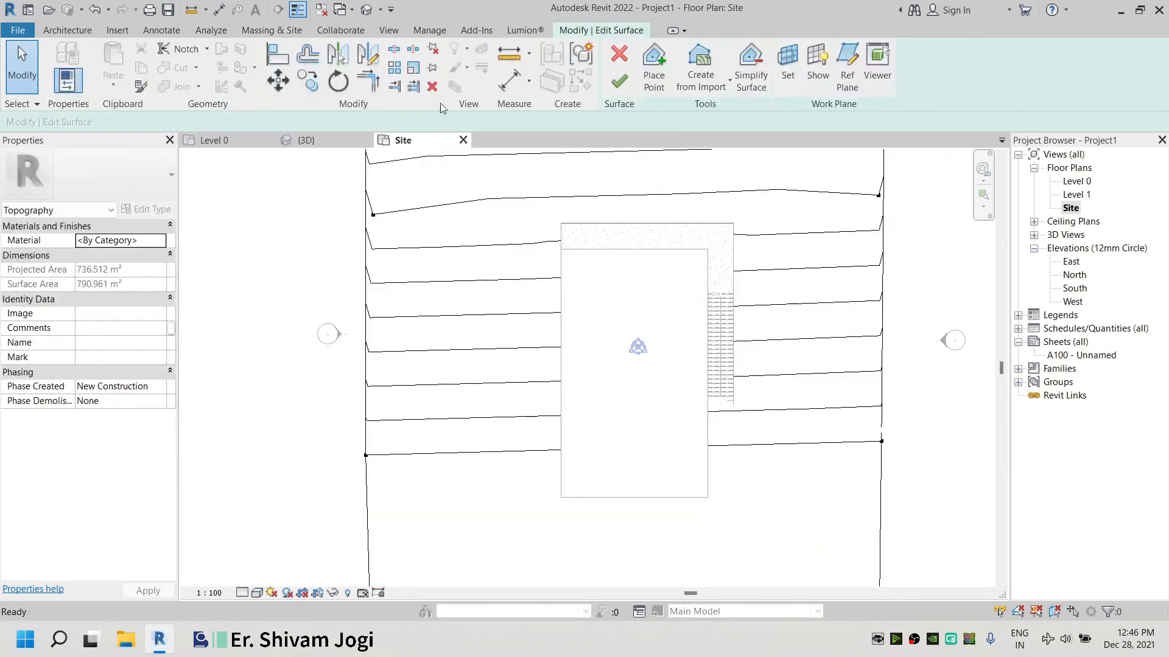
click(646, 80)
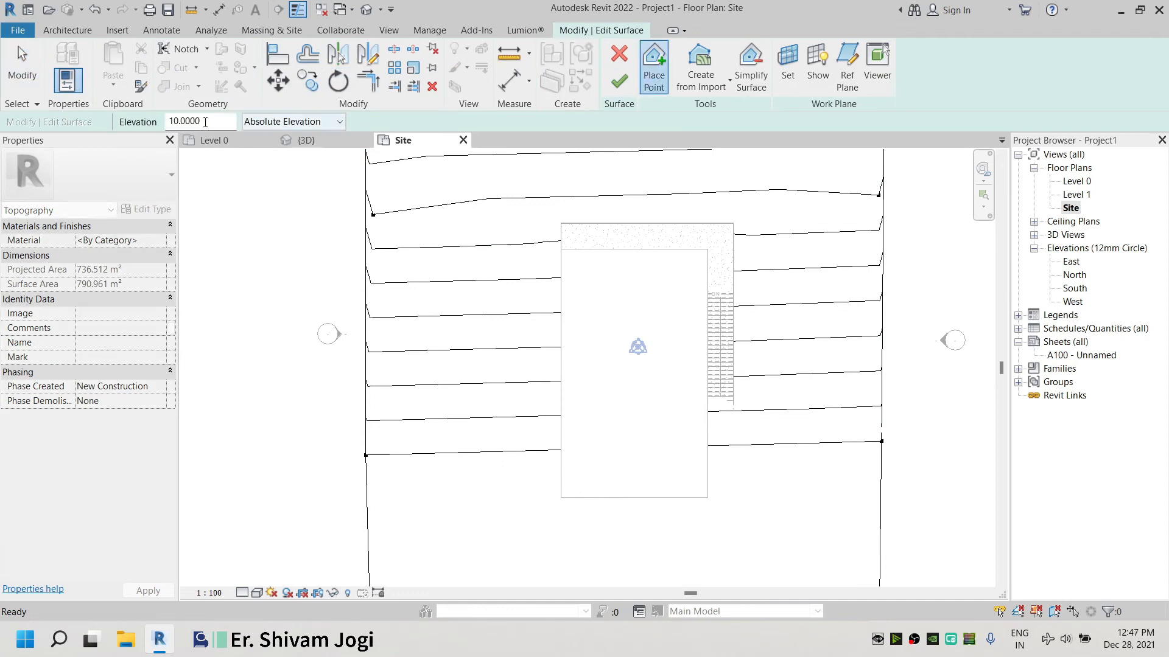
text(0)
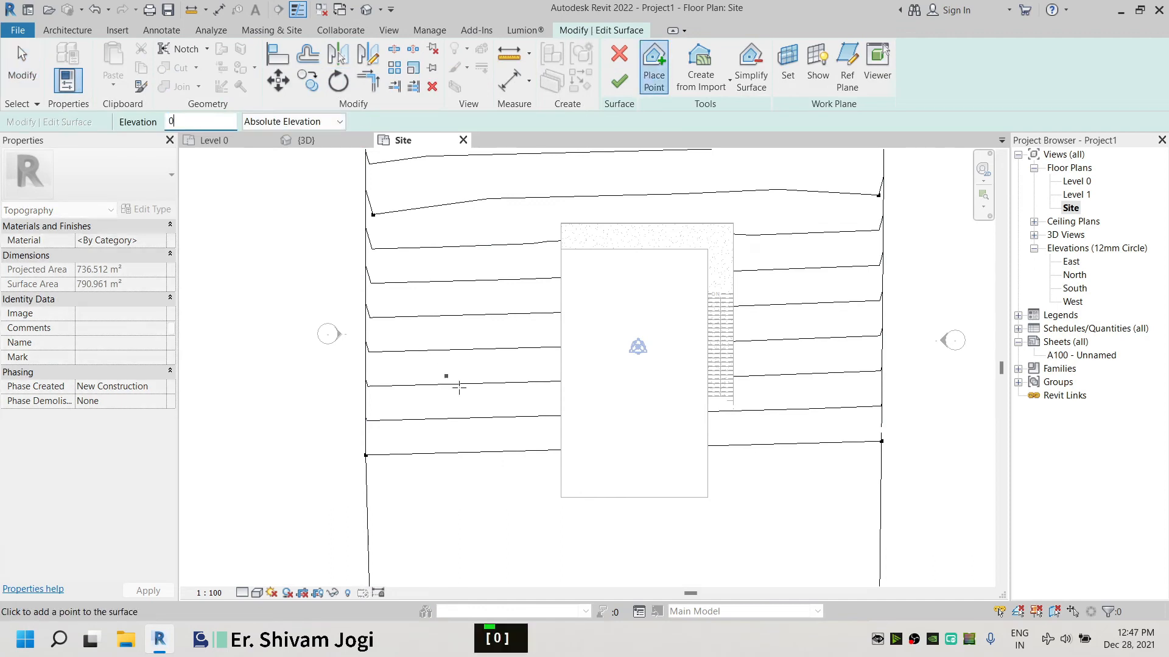
middle_drag(594, 479, 541, 347)
scroll(508, 374, up, 5)
click(507, 361)
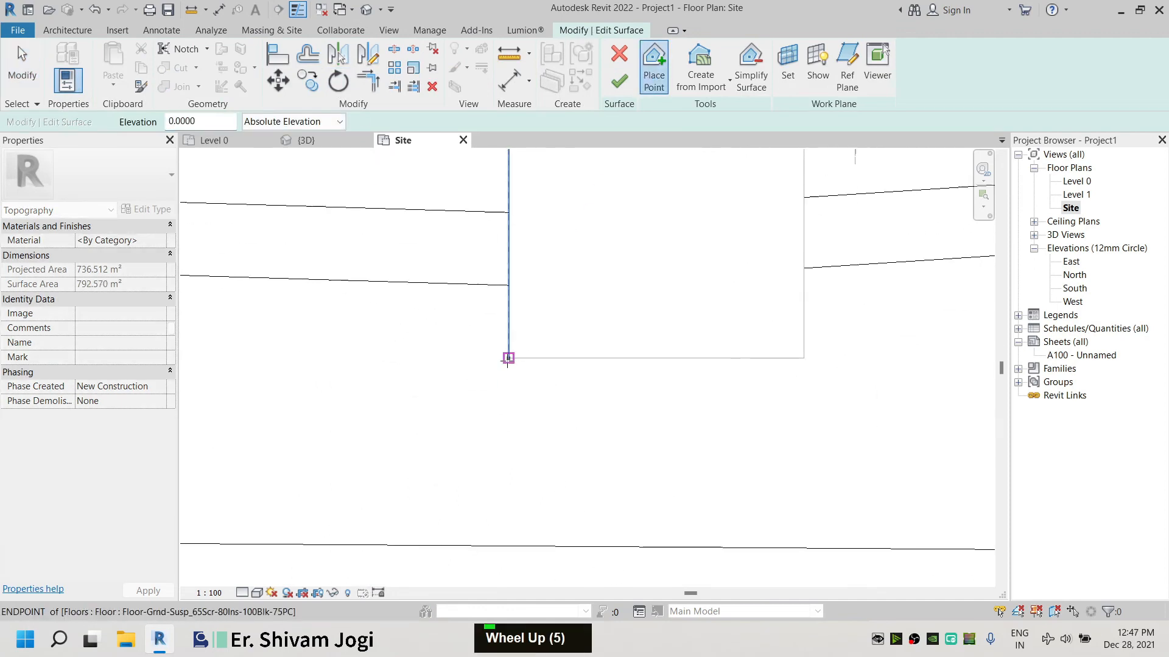
click(804, 358)
Place more elevation 0 surface points around the stair base and beside the building's lower end
middle_drag(823, 277, 582, 424)
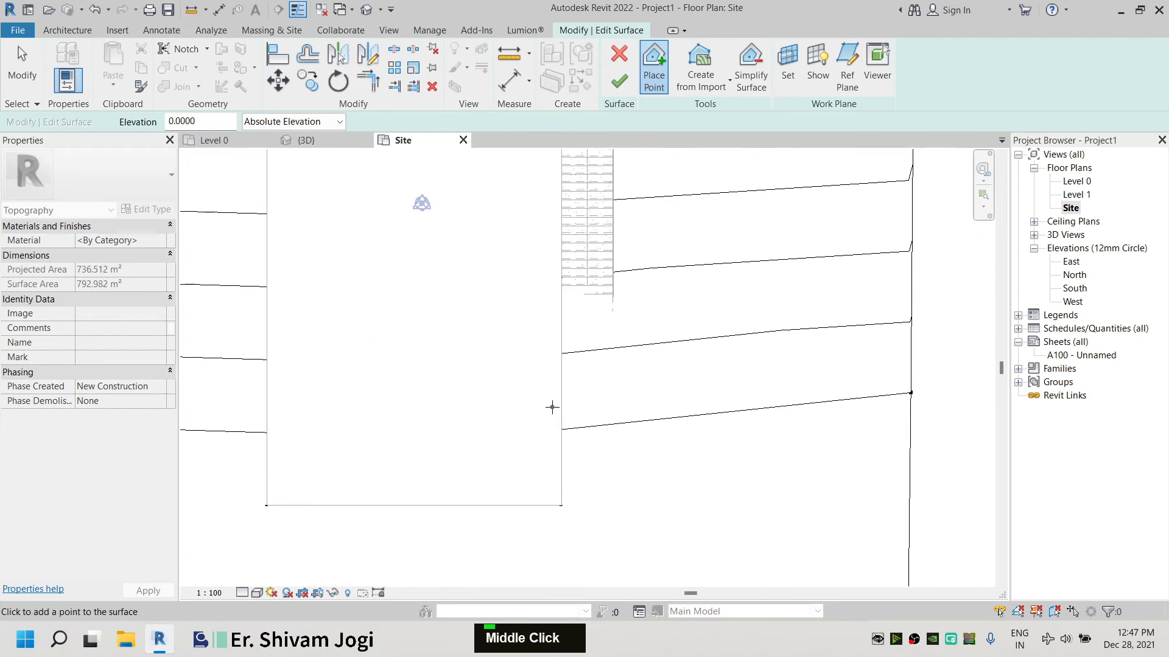
click(561, 407)
click(628, 415)
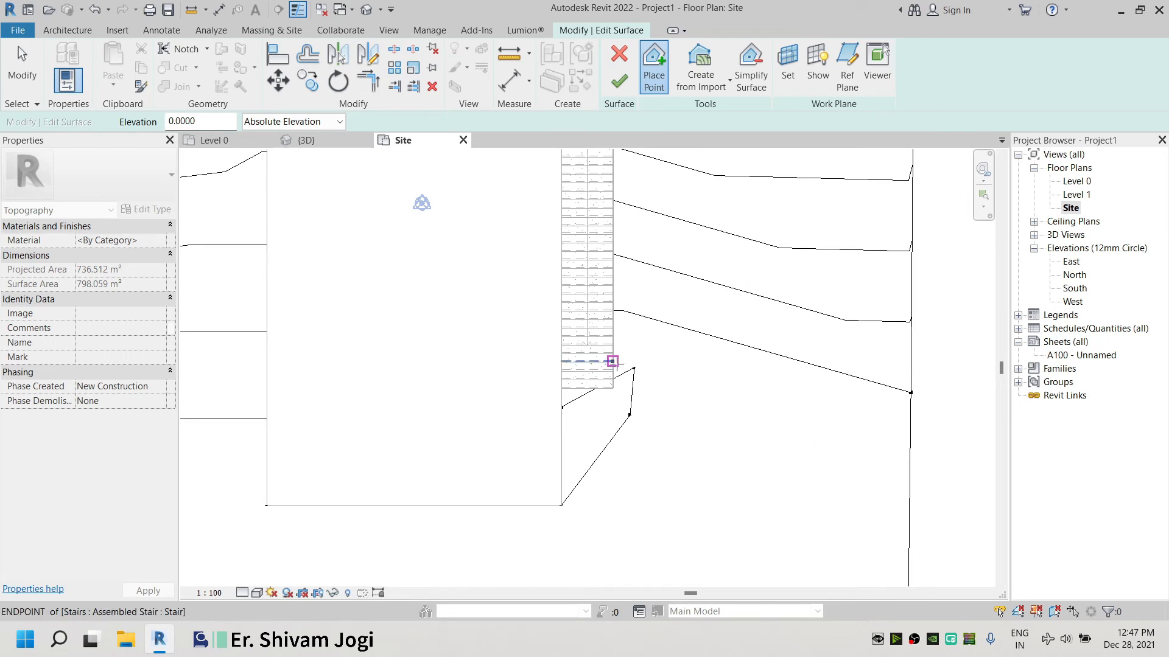
middle_drag(203, 389, 473, 370)
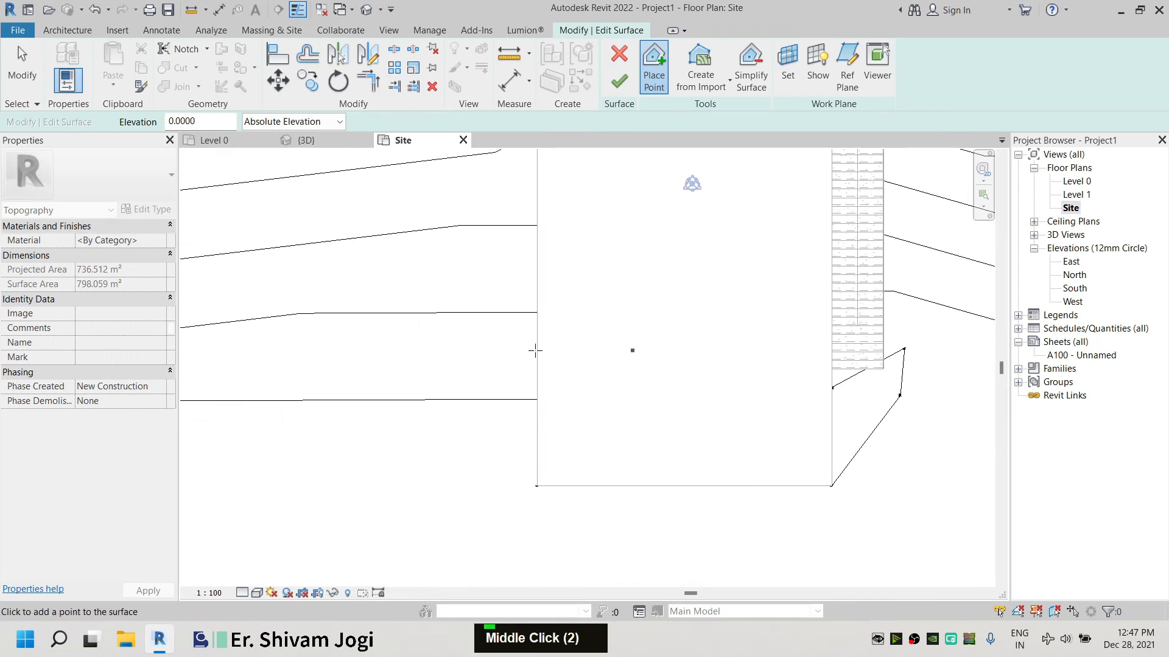
click(483, 398)
click(482, 363)
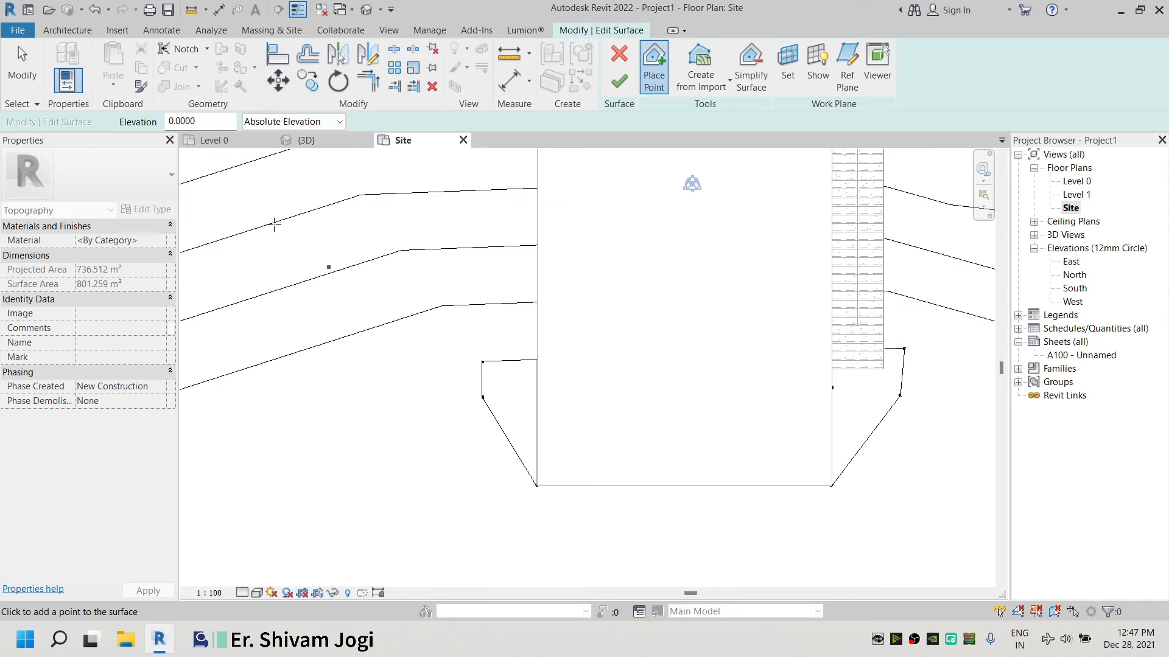
Select and reposition the newly placed surface points near the stair base and building corner
click(25, 75)
middle_drag(712, 350, 641, 364)
scroll(847, 373, up, 6)
drag(842, 366, 721, 455)
scroll(816, 345, up, 5)
click(820, 358)
click(530, 567)
click(481, 541)
drag(481, 541, 479, 457)
click(814, 438)
scroll(668, 335, down, 8)
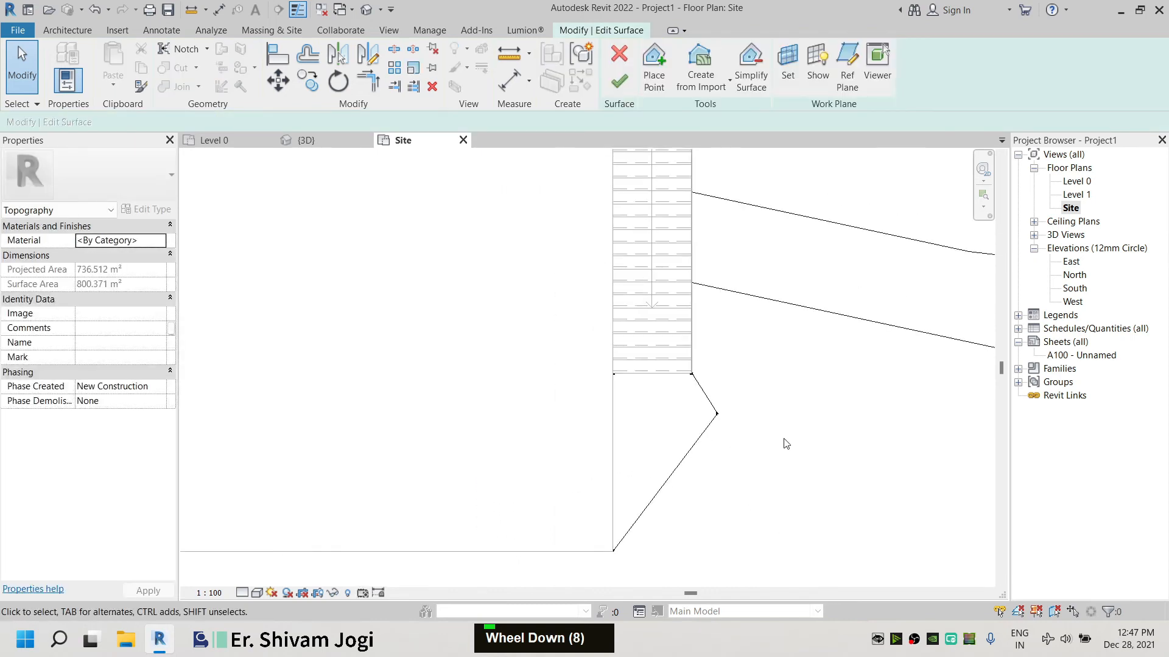
Finish editing the toposurface
click(654, 67)
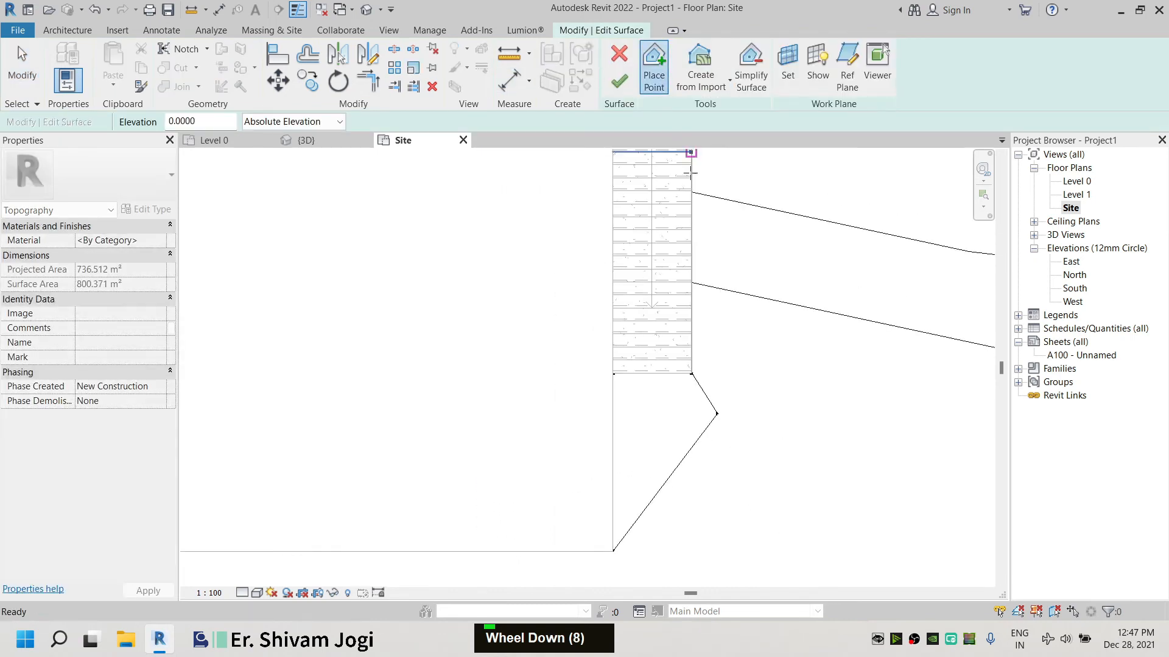
middle_drag(757, 443, 633, 331)
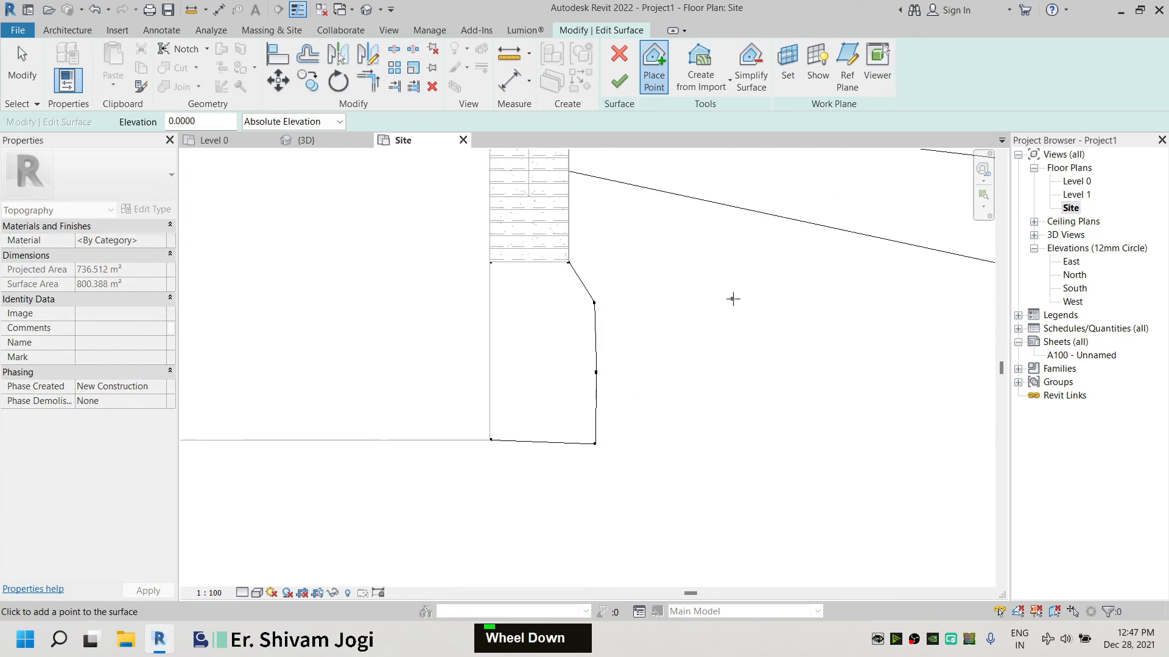
scroll(733, 299, down, 2)
double_click(620, 81)
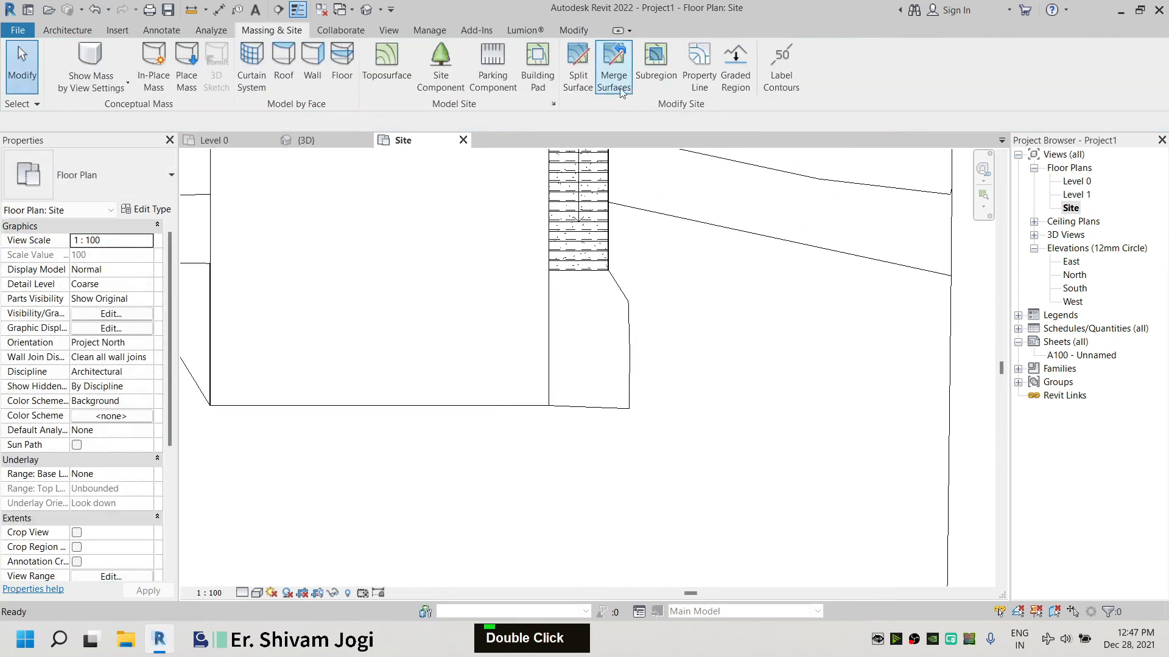
Inspect the reshaped toposurface around the stair base and building in the 3D view
click(324, 140)
scroll(493, 395, down, 1)
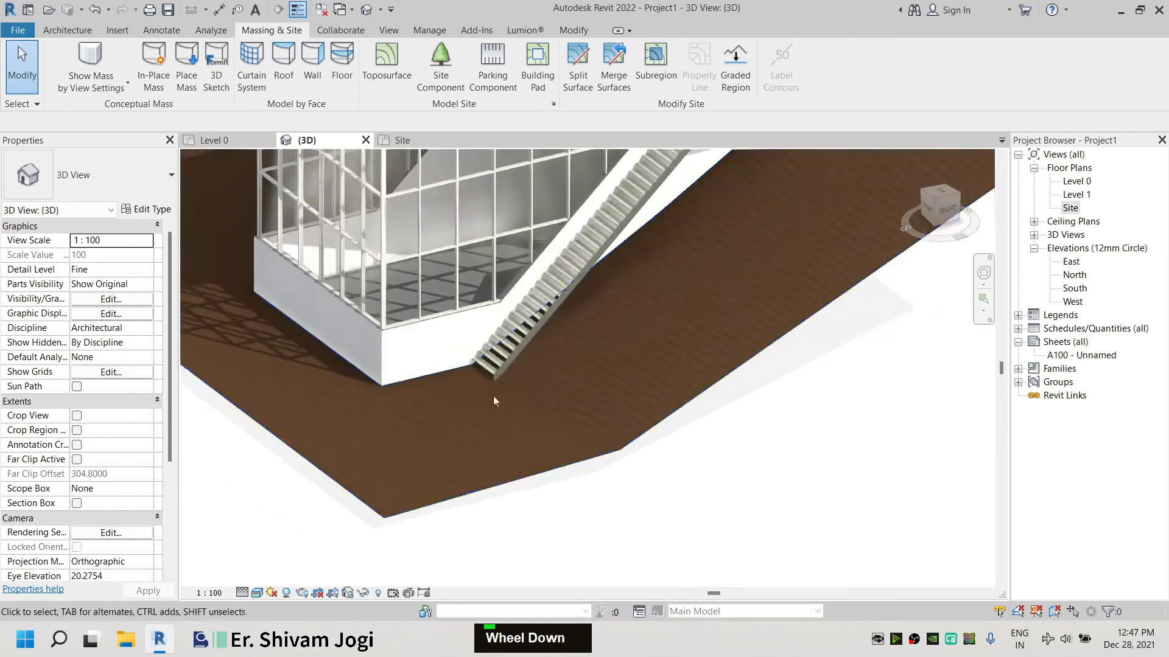
scroll(451, 400, up, 4)
shift+middle_drag(418, 405, 681, 386)
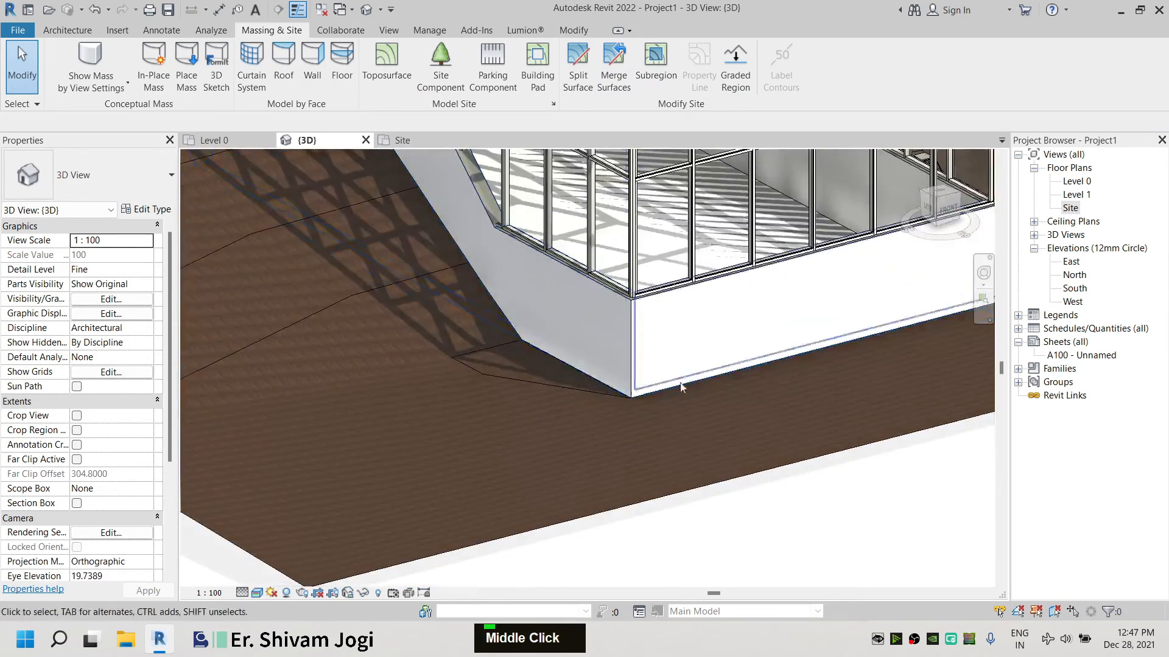
shift+middle_drag(640, 349, 530, 418)
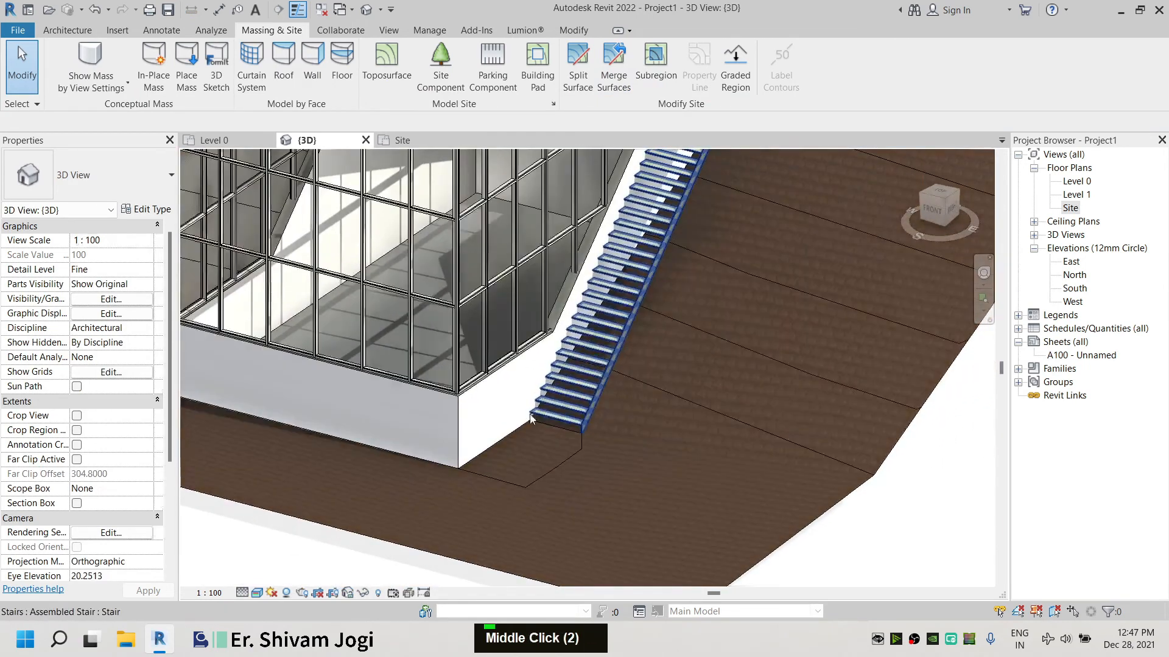
shift+middle_drag(764, 477, 480, 380)
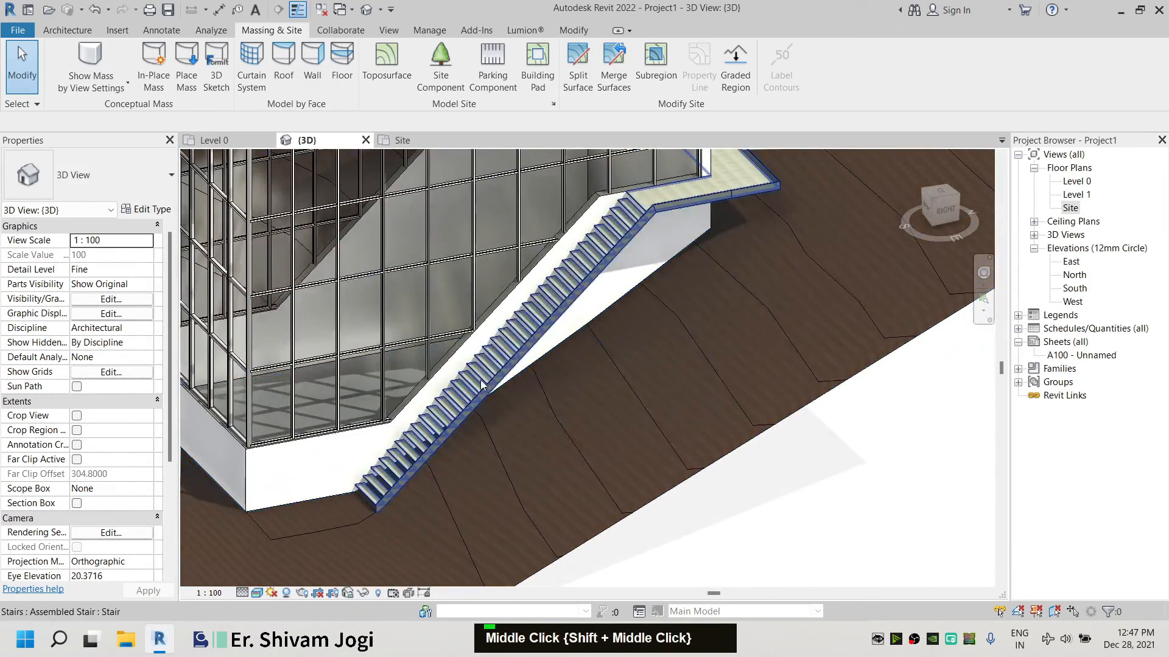
scroll(601, 245, up, 2)
scroll(601, 246, up, 1)
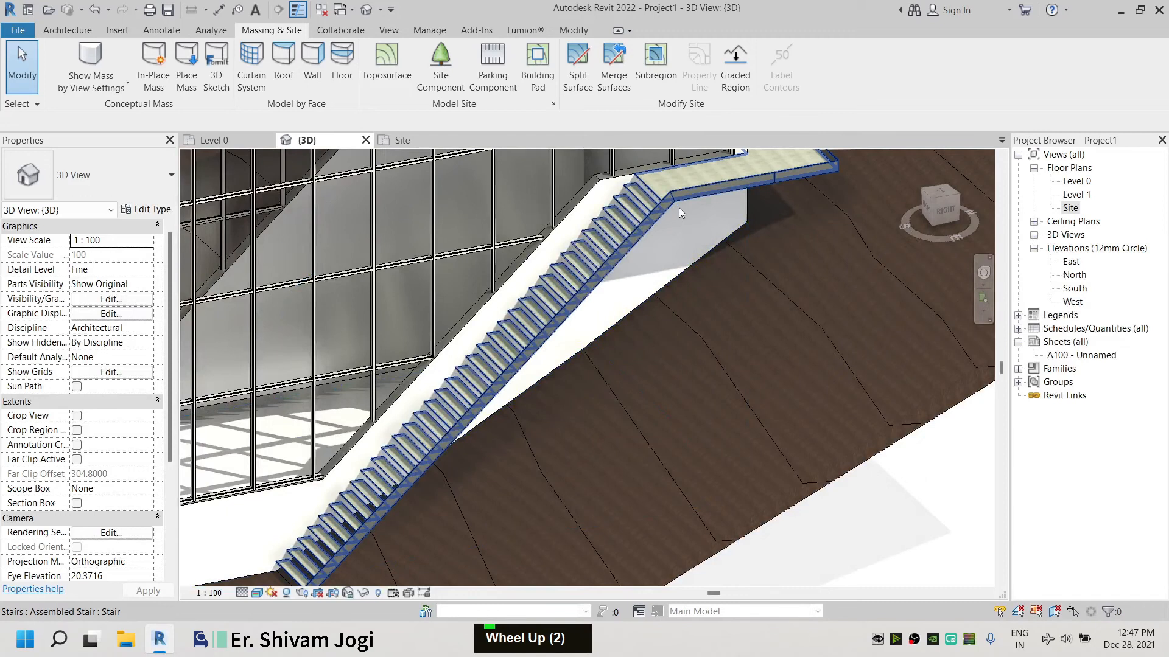
scroll(619, 316, down, 4)
scroll(640, 255, up, 4)
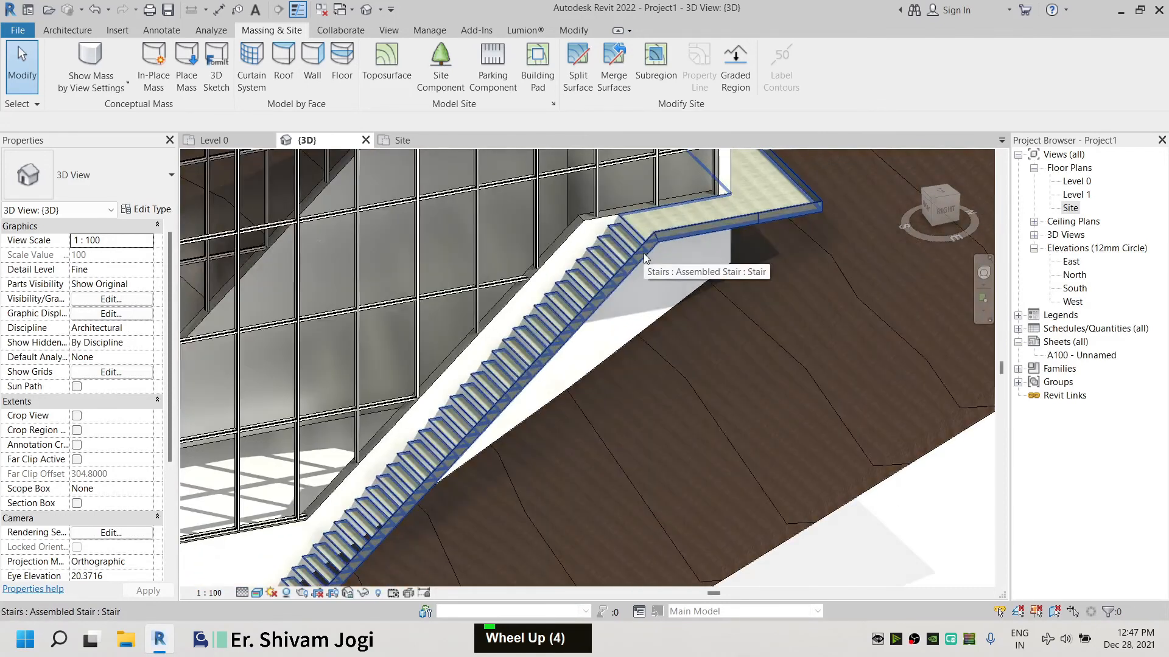
Start the Spot Elevation annotation tool in the 3D view
click(177, 33)
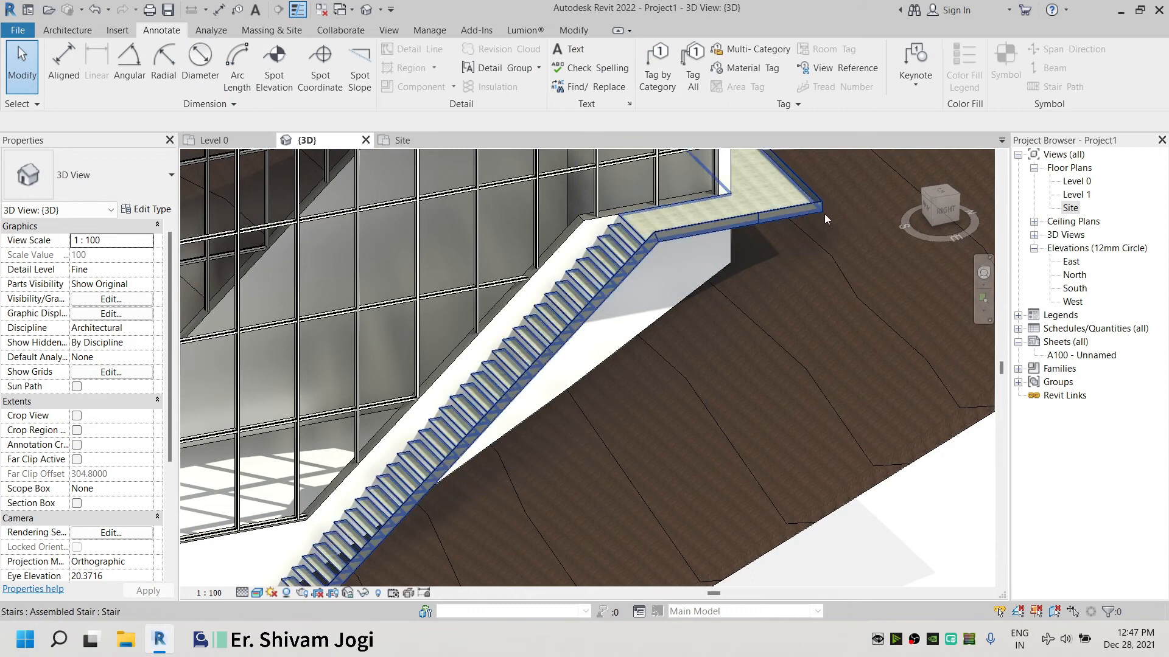
click(274, 90)
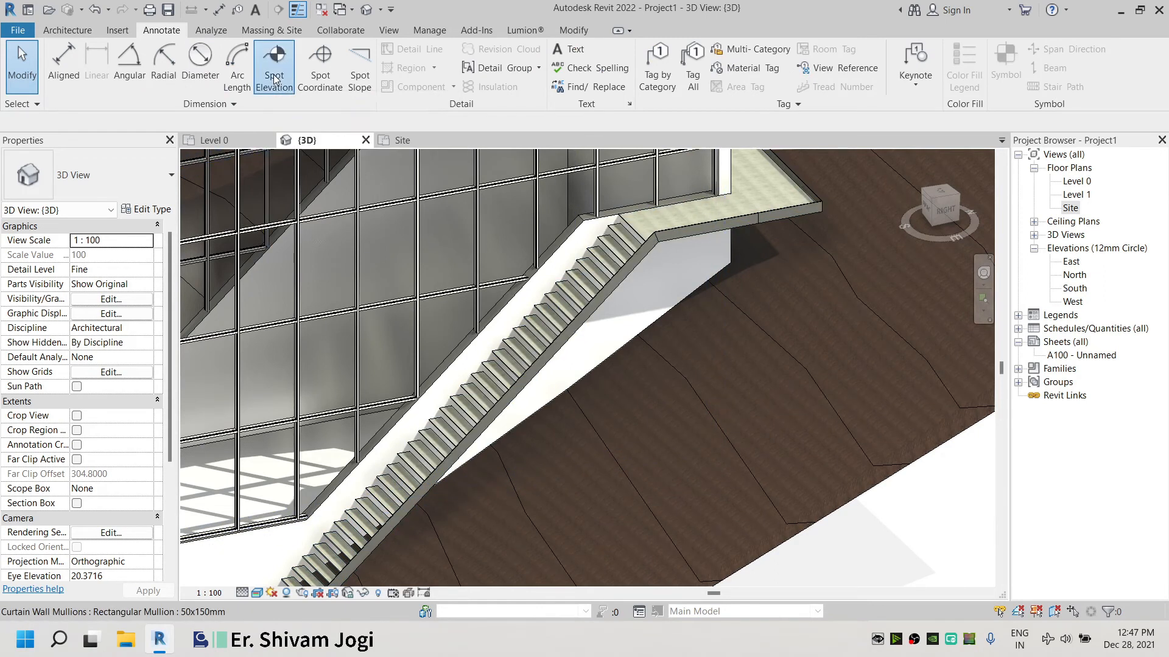
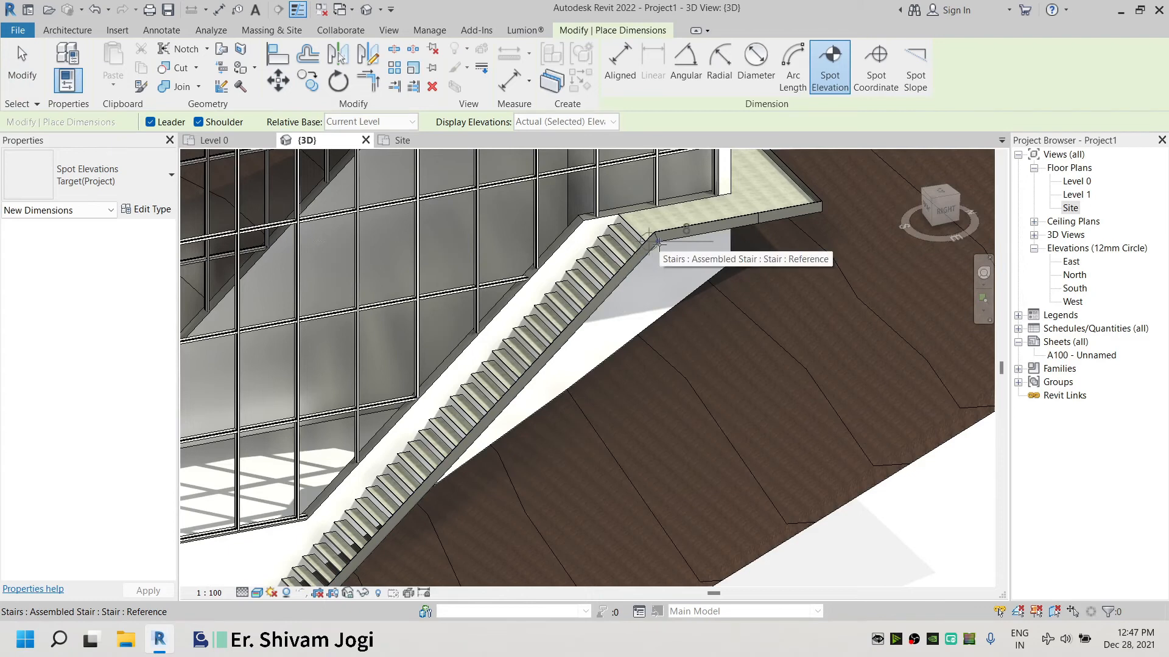
Return to the Site plan, reopen the toposurface for editing, and start placing points at elevation 8
scroll(658, 243, down, 3)
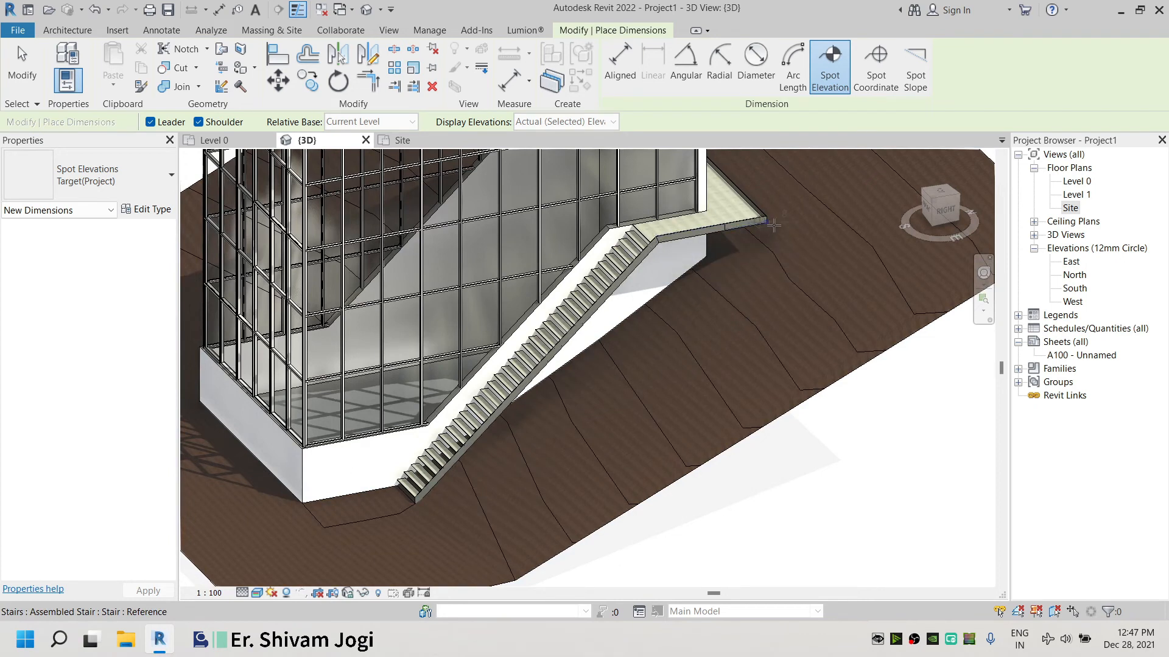
scroll(754, 225, down, 7)
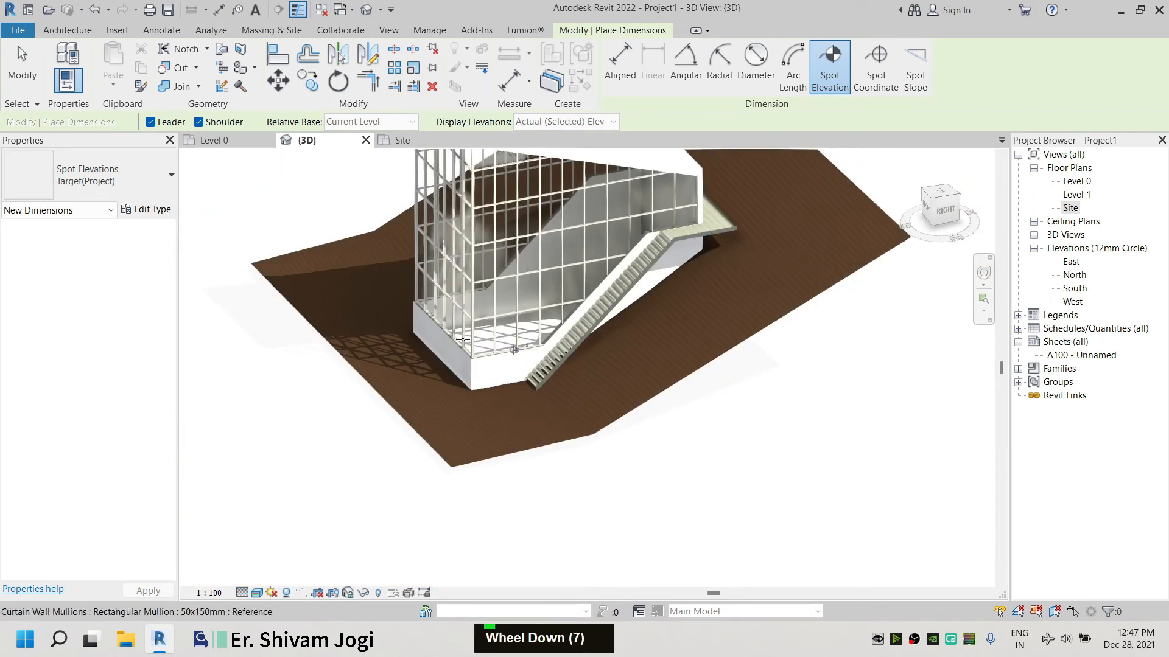
click(403, 140)
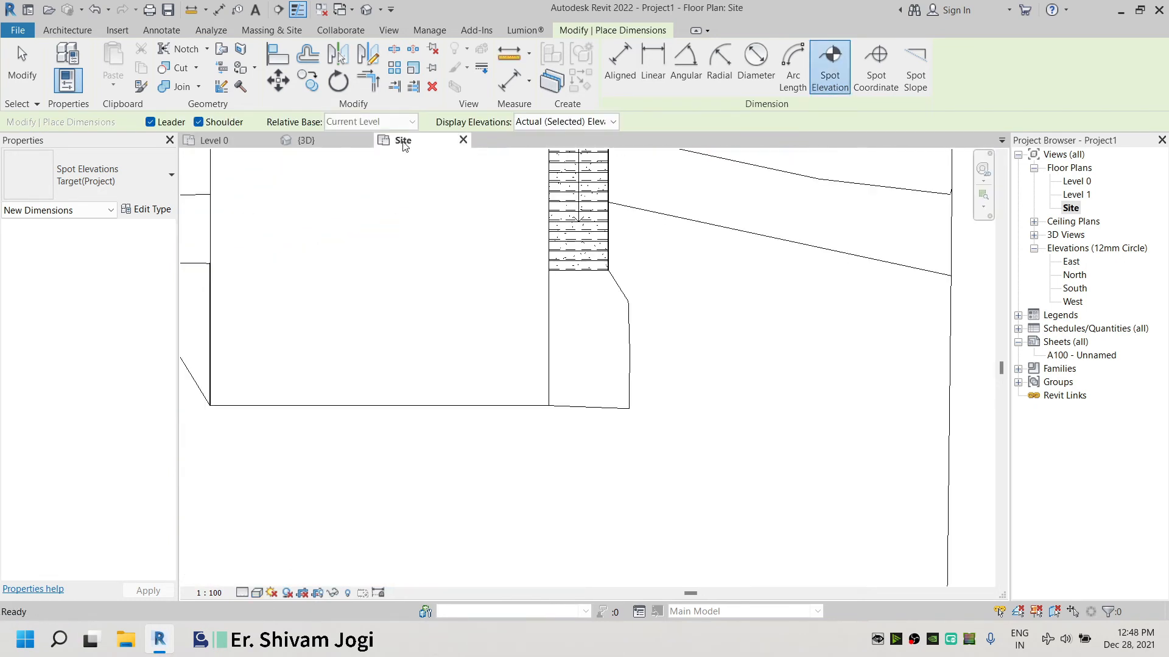
key(Escape)
middle_drag(646, 290, 748, 362)
scroll(757, 308, down, 4)
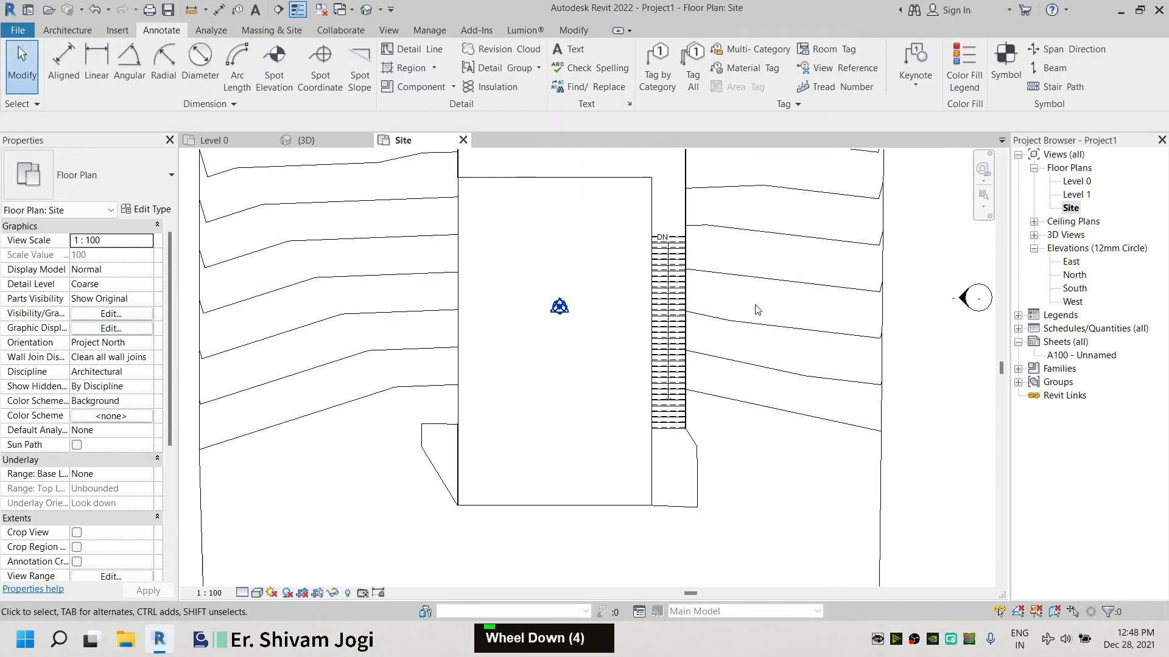
click(778, 278)
click(617, 68)
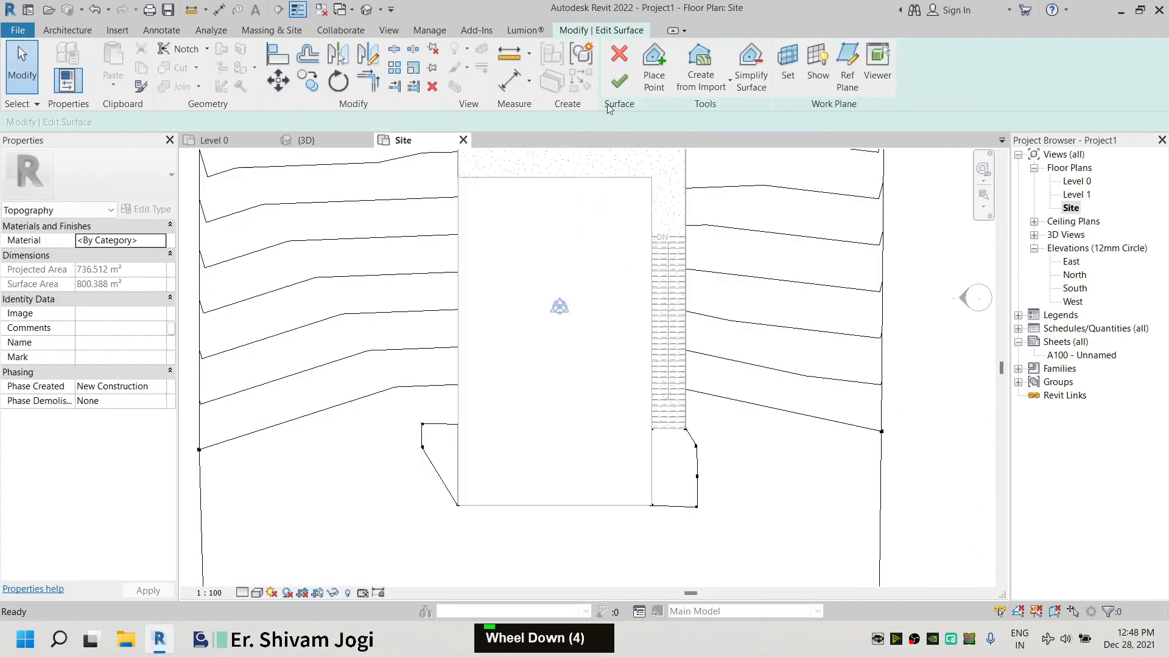
click(653, 73)
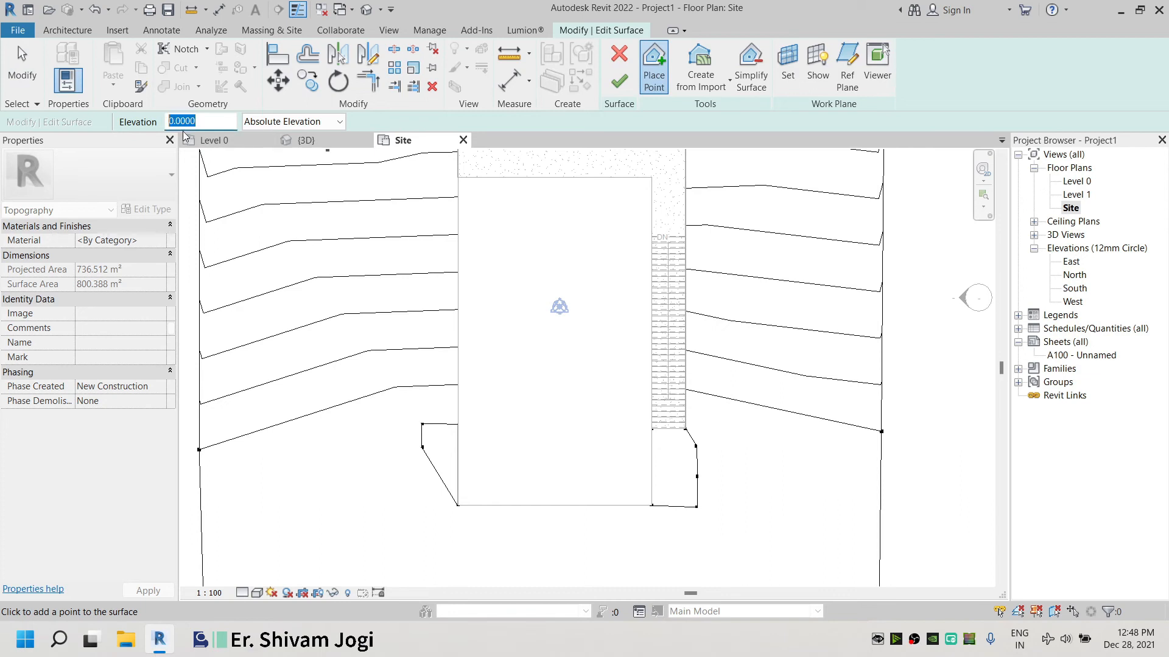
text(8)
key(Return)
Place surface points at the top corners of the building beside the stair landing, then finish the surface edit
middle_drag(767, 254, 757, 323)
scroll(633, 438, up, 6)
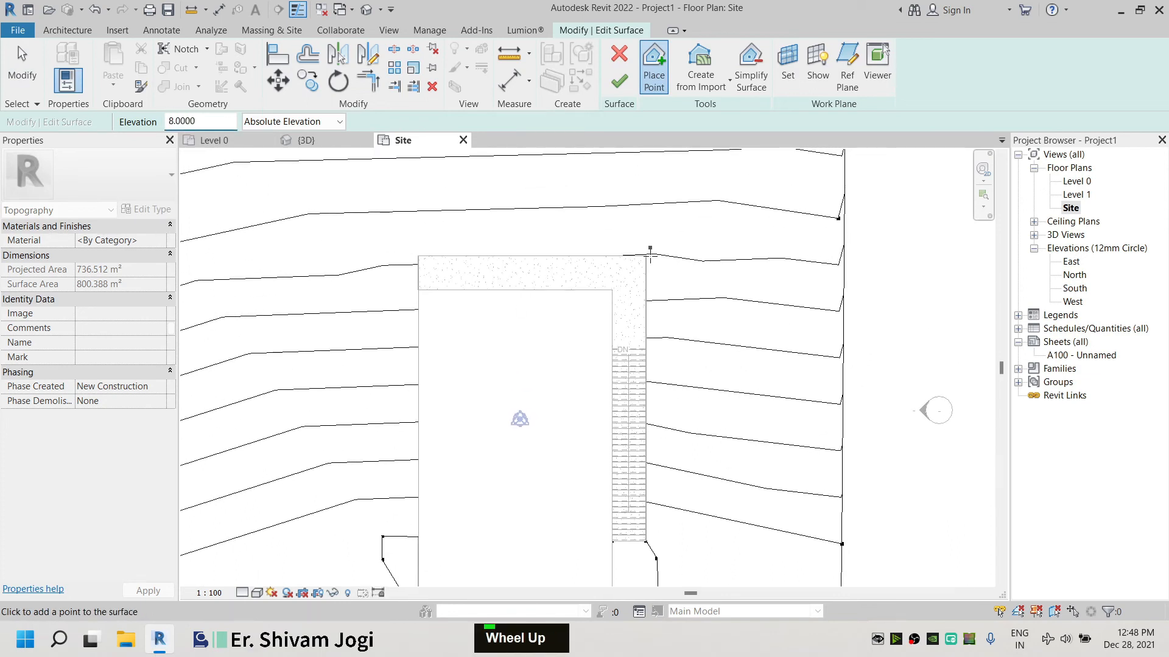
scroll(629, 409, up, 4)
click(630, 421)
scroll(752, 244, down, 9)
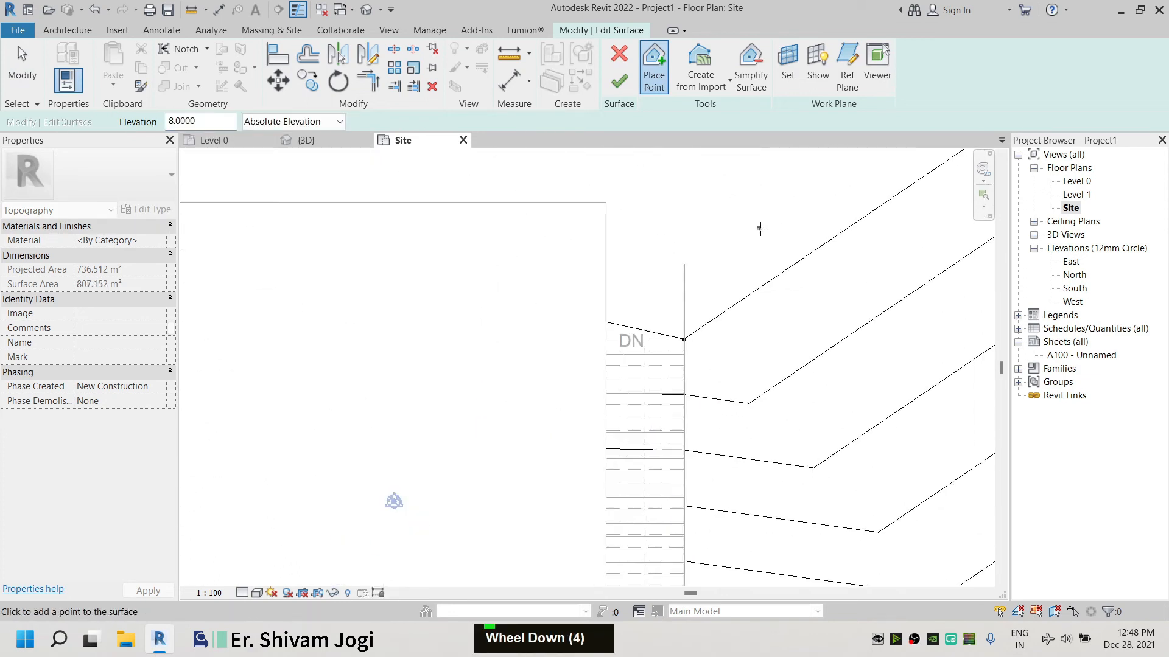
middle_drag(468, 312, 648, 312)
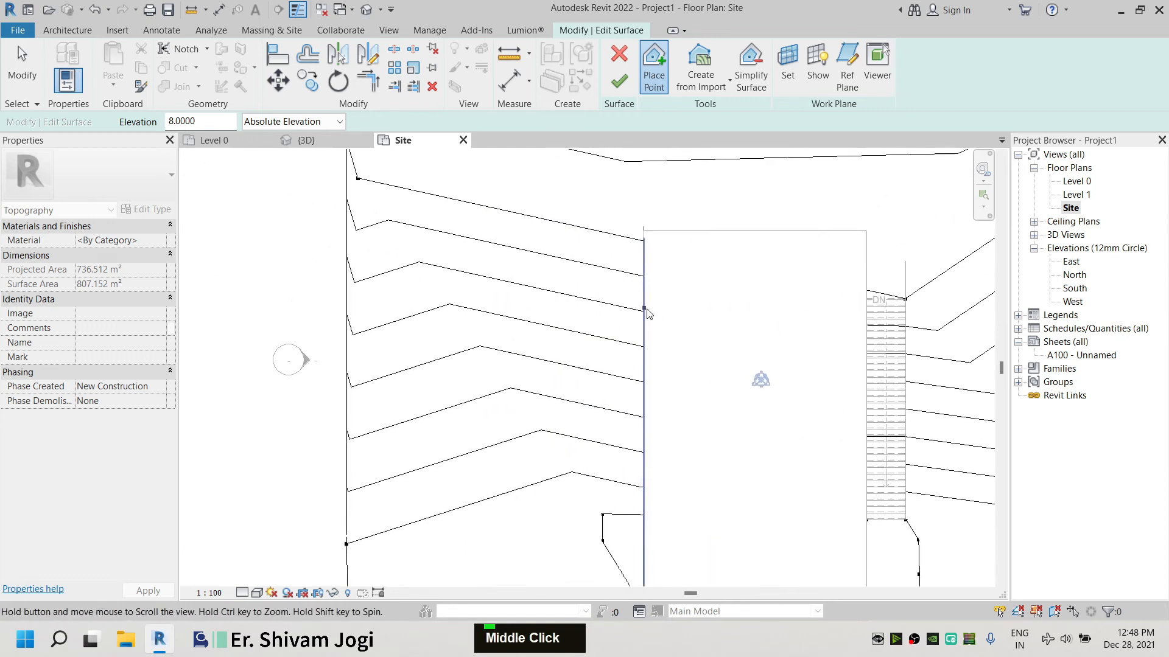
click(560, 269)
scroll(428, 263, down, 2)
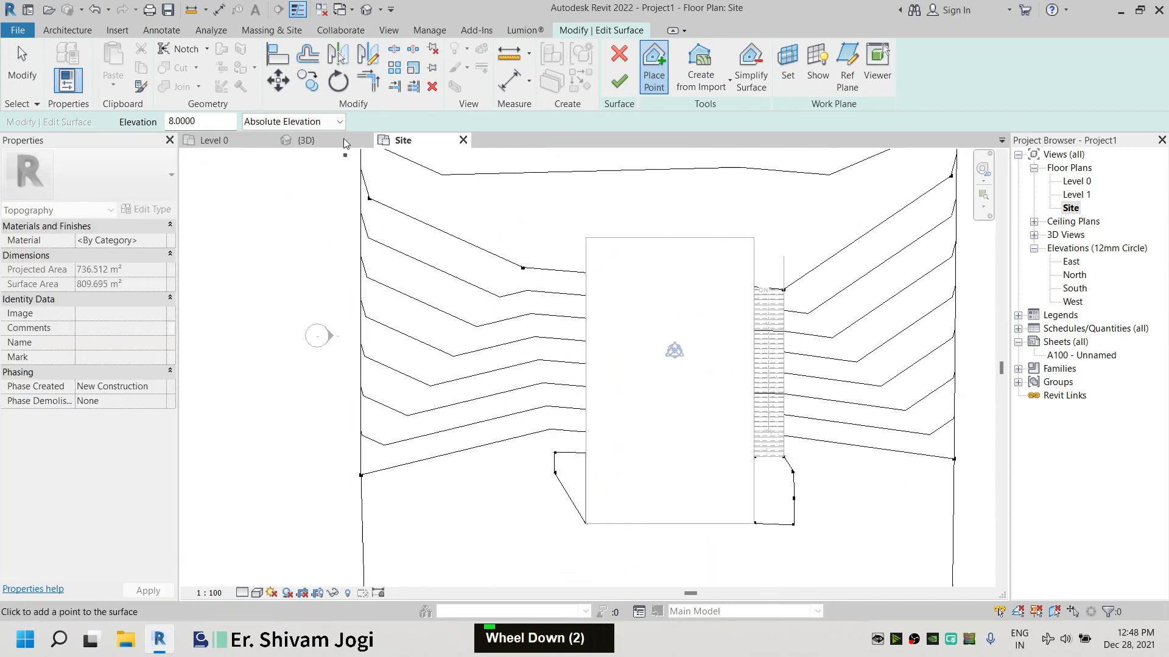
click(619, 81)
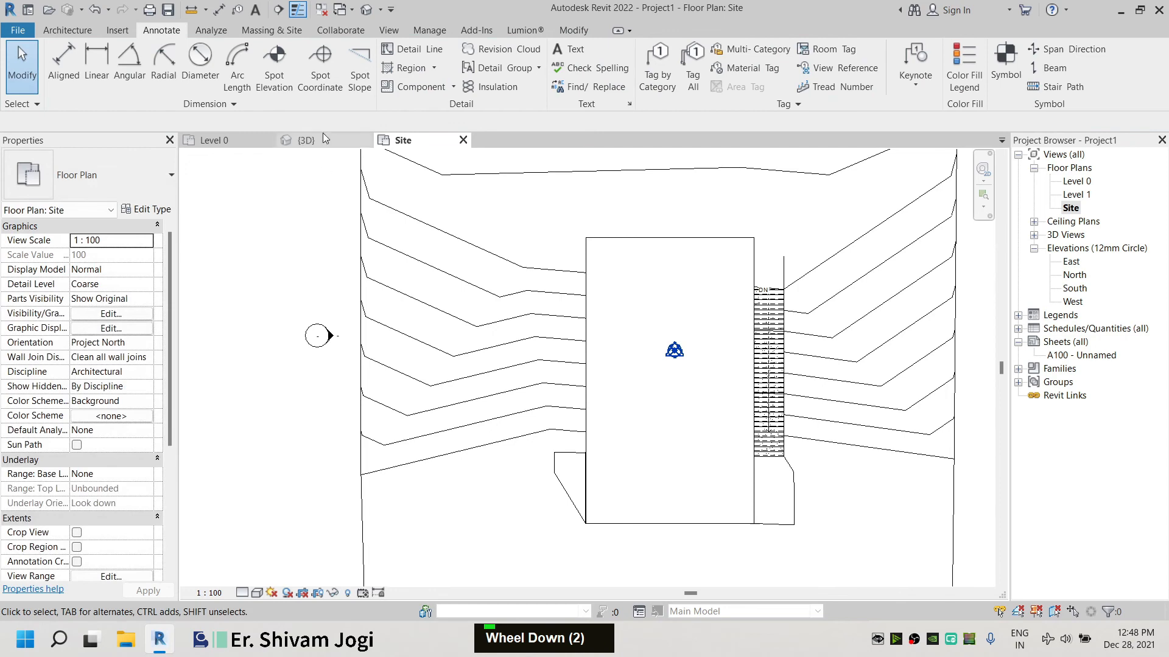
Inspect the regraded terrain around the stair's upper landing in the 3D view
click(324, 139)
scroll(692, 232, up, 3)
scroll(545, 453, up, 1)
shift+middle_drag(545, 453, 641, 280)
scroll(641, 280, down, 3)
shift+middle_drag(561, 330, 664, 346)
scroll(772, 219, up, 4)
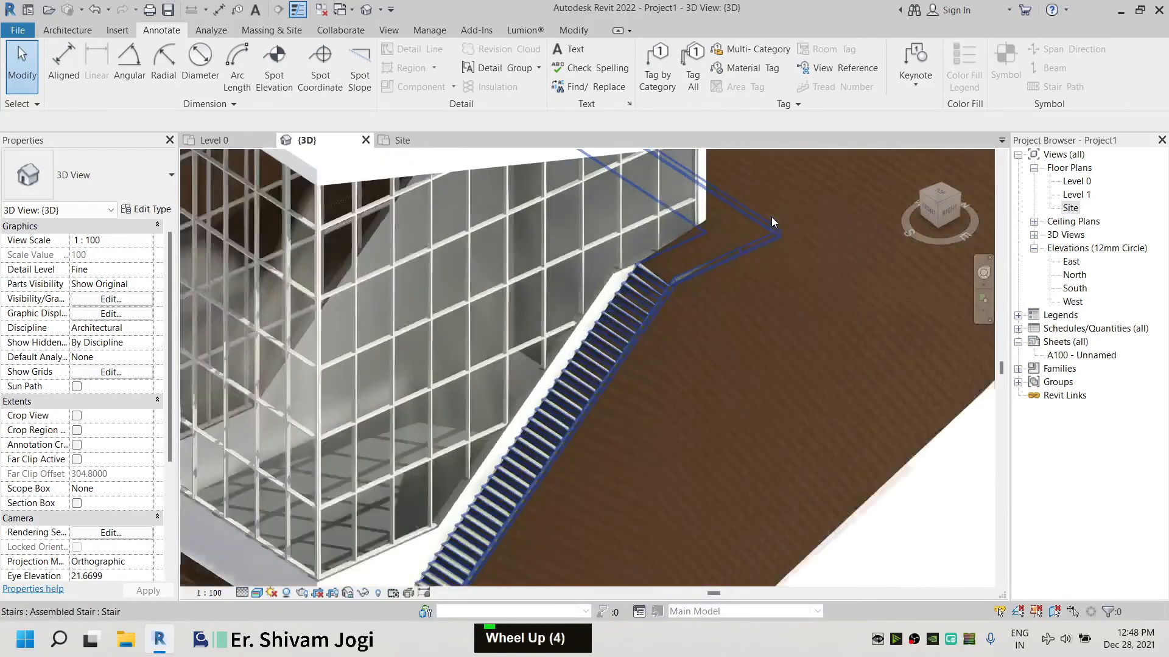
scroll(773, 221, down, 1)
shift+middle_drag(809, 315, 717, 358)
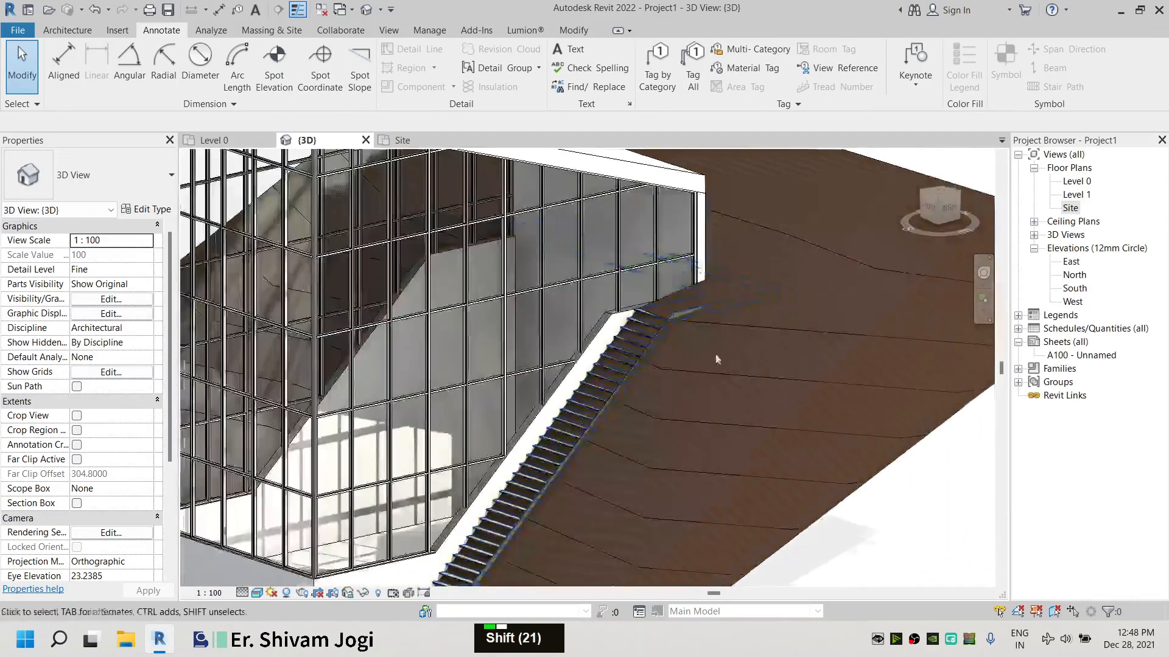
scroll(760, 335, down, 3)
scroll(760, 278, up, 4)
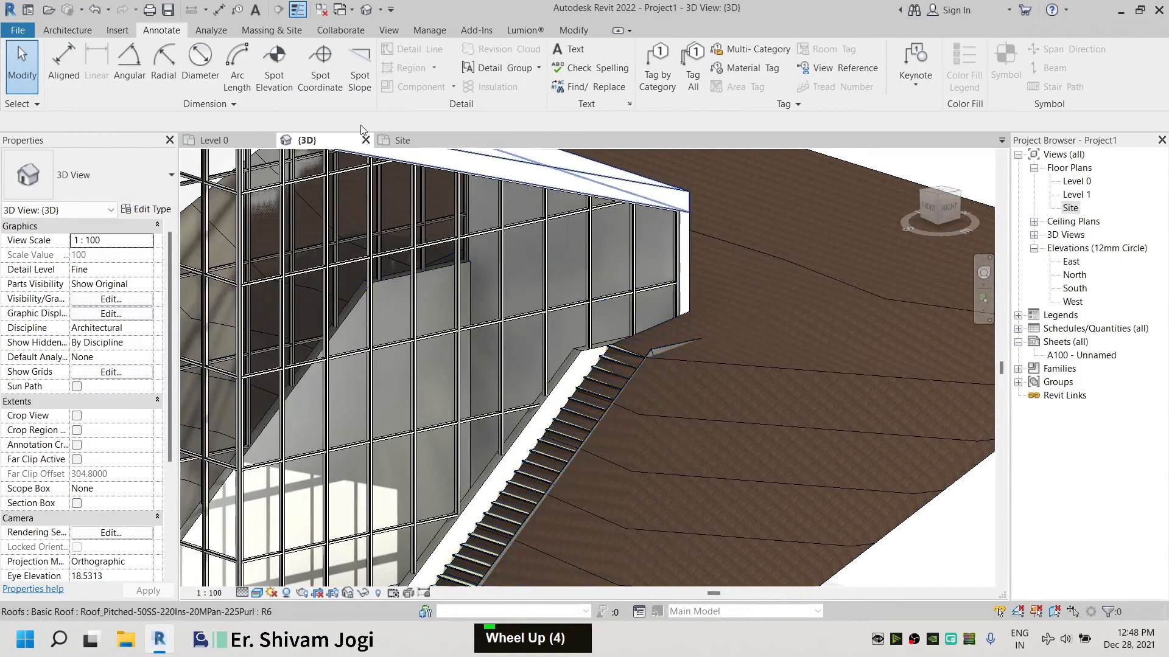
Reopen the toposurface in the Site plan and add two points at elevation 8 at the landing's outer corners, then finish editing
click(403, 140)
scroll(451, 356, down, 2)
scroll(451, 357, down, 1)
click(409, 264)
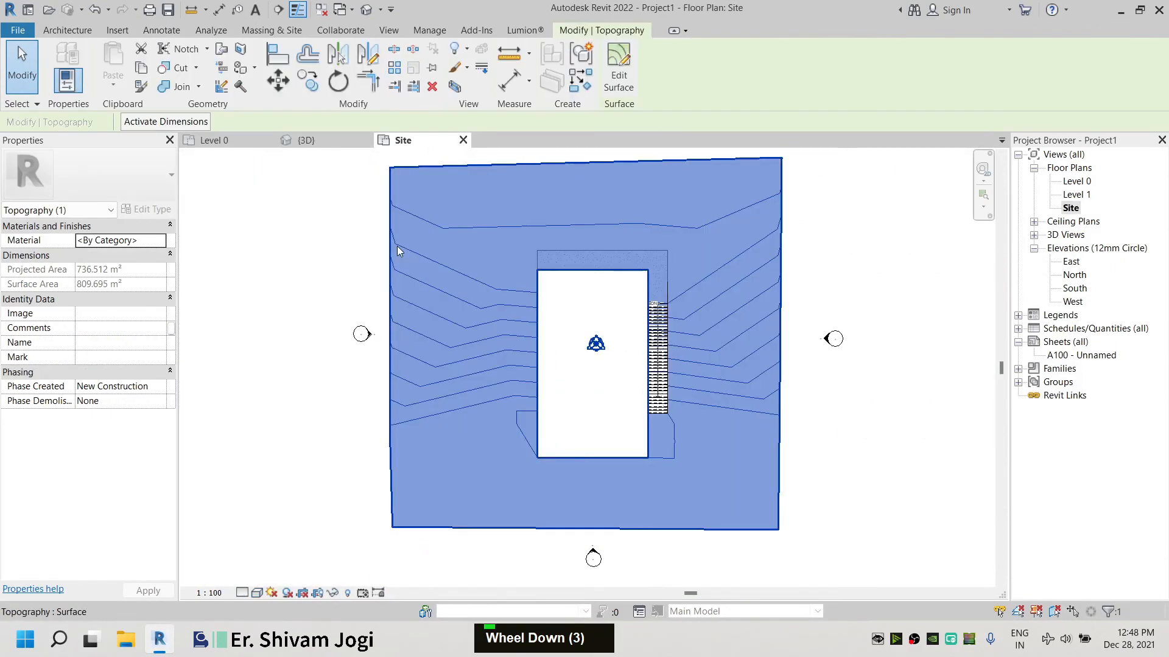
click(632, 56)
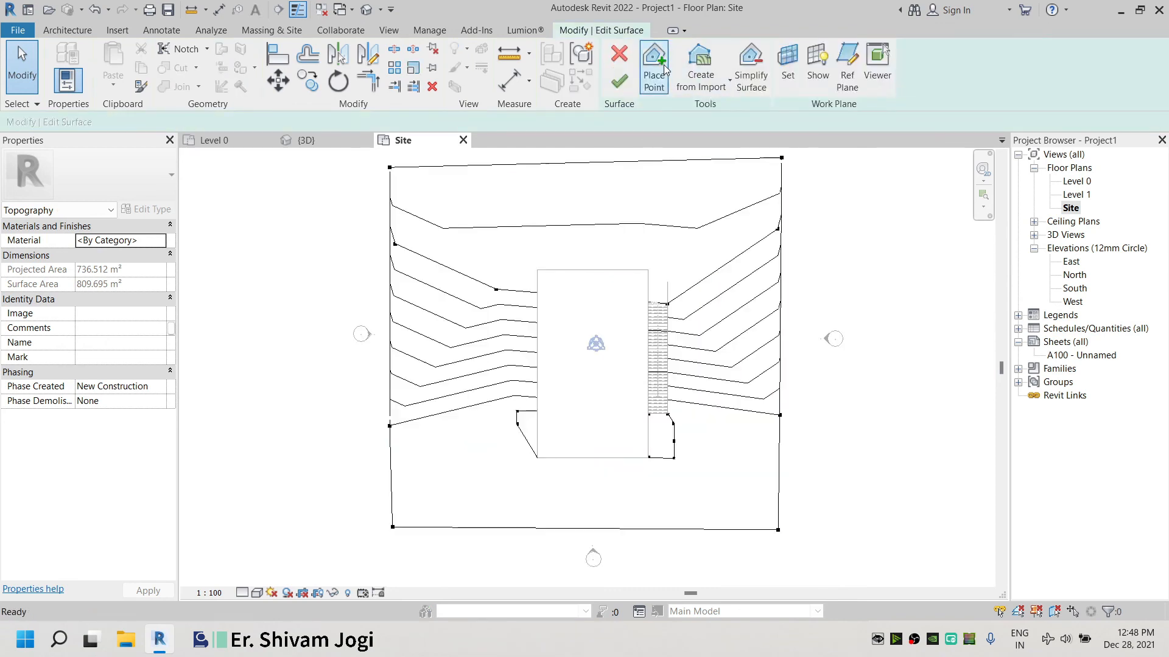
click(662, 68)
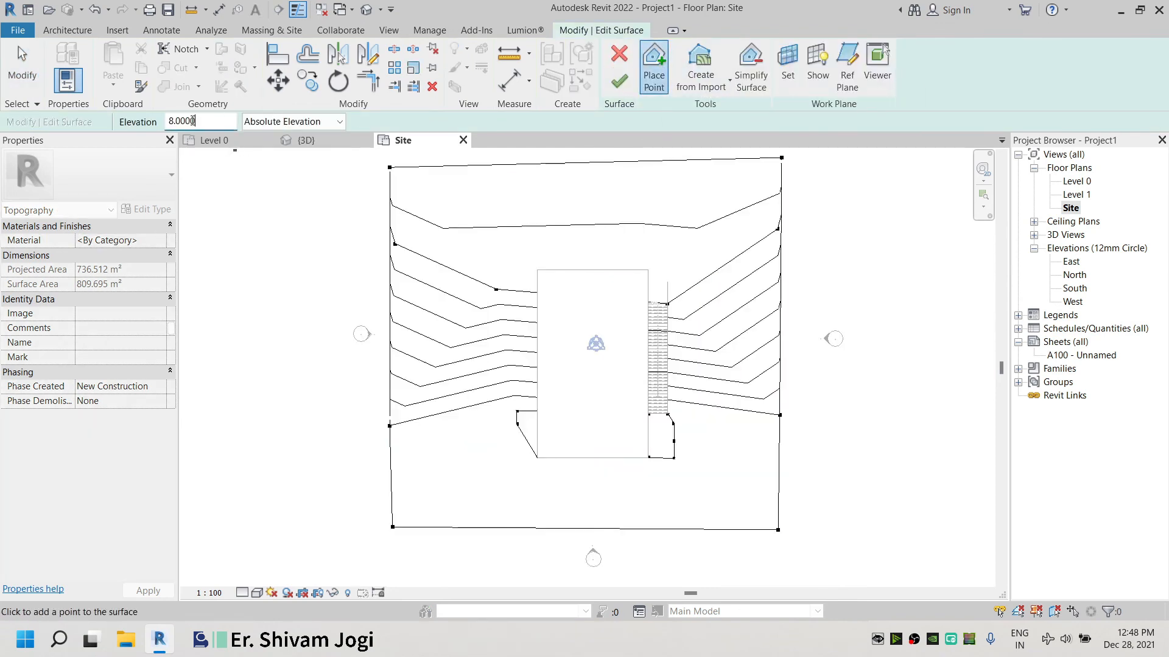
middle_drag(417, 168, 380, 157)
scroll(657, 347, up, 5)
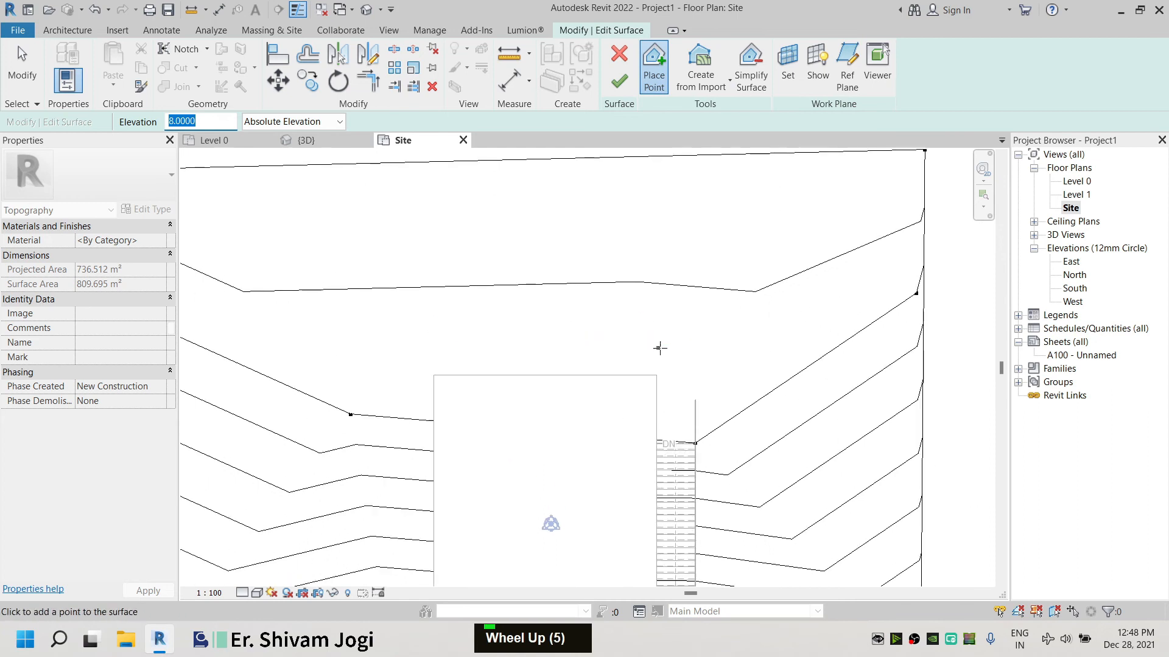
click(696, 335)
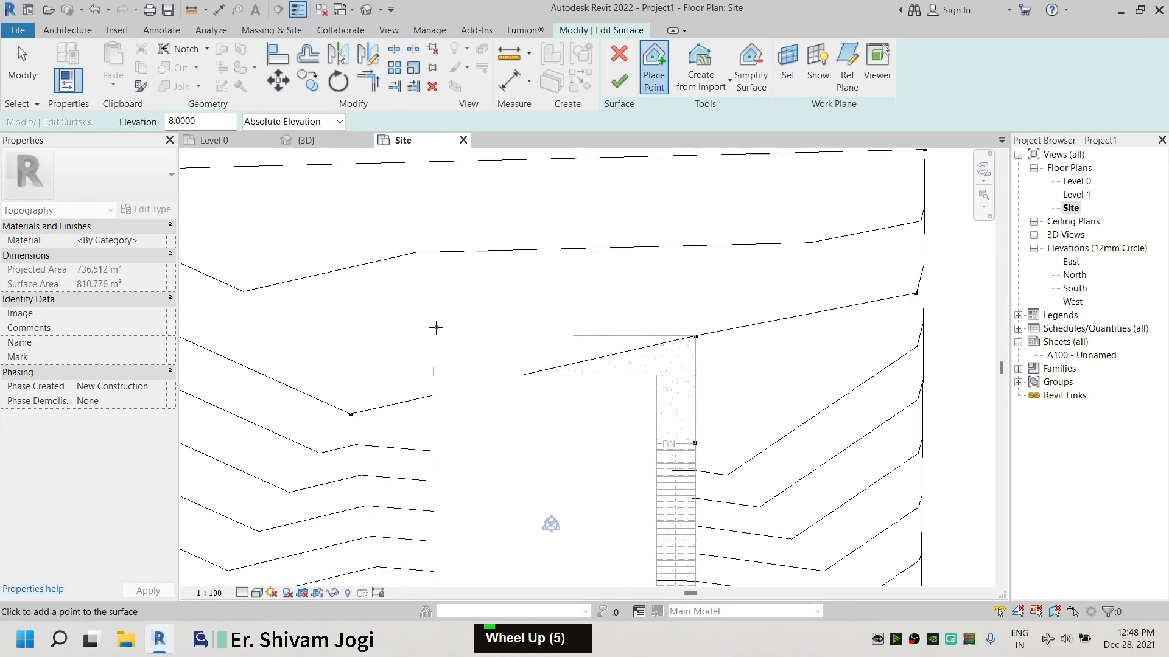
click(433, 336)
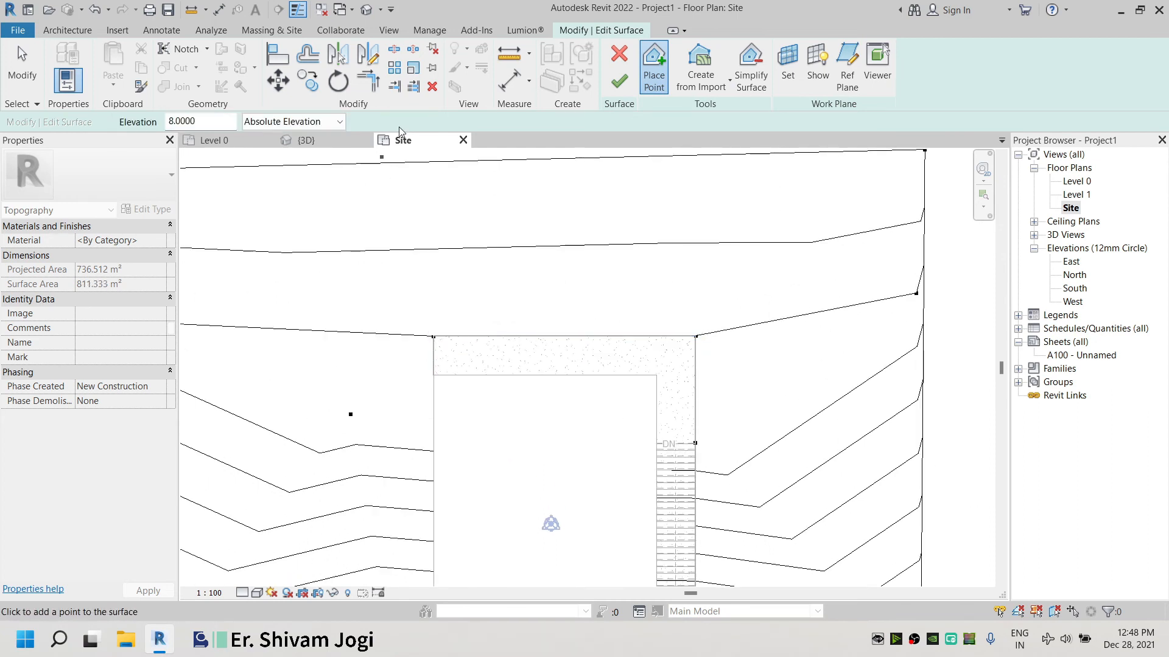
click(619, 90)
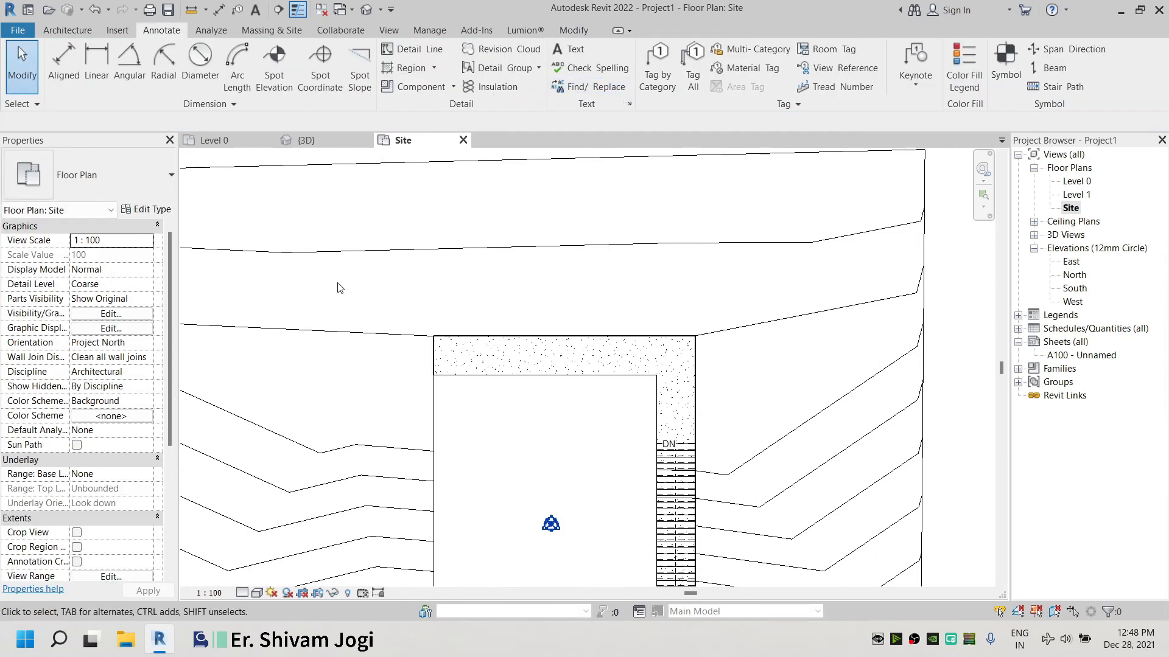
Inspect the whole building and graded site in the 3D view
scroll(339, 288, down, 3)
click(330, 141)
scroll(710, 308, up, 9)
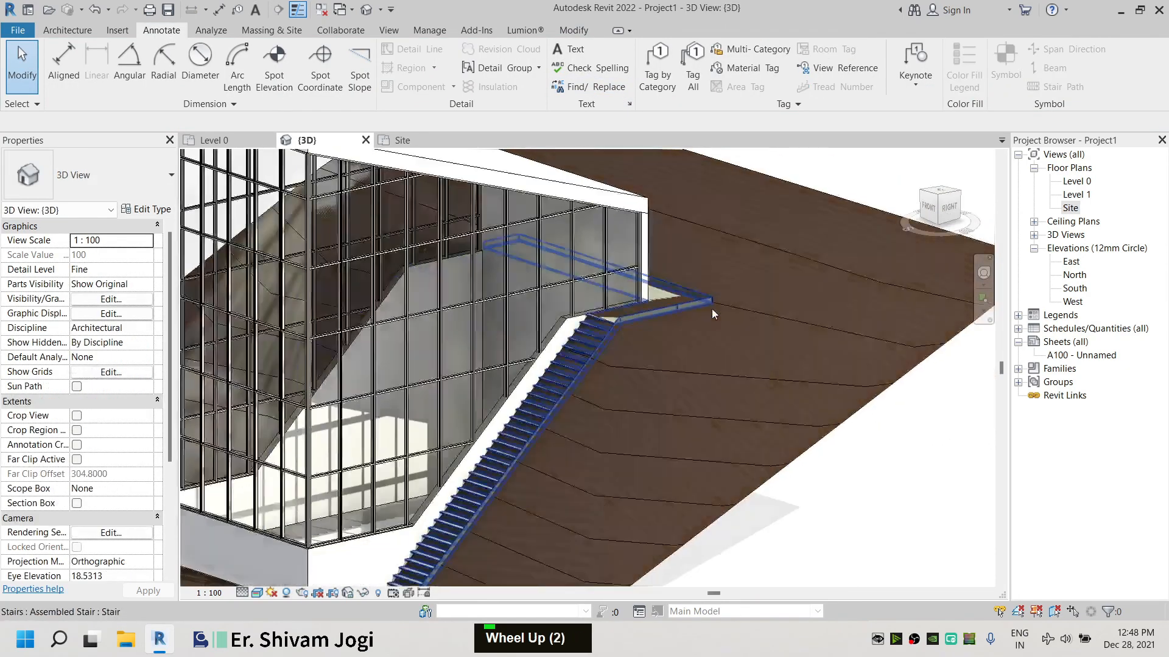
scroll(663, 267, down, 10)
scroll(815, 273, down, 2)
shift+middle_drag(727, 311, 568, 313)
shift+middle_drag(716, 361, 454, 273)
scroll(628, 308, up, 2)
scroll(645, 286, down, 3)
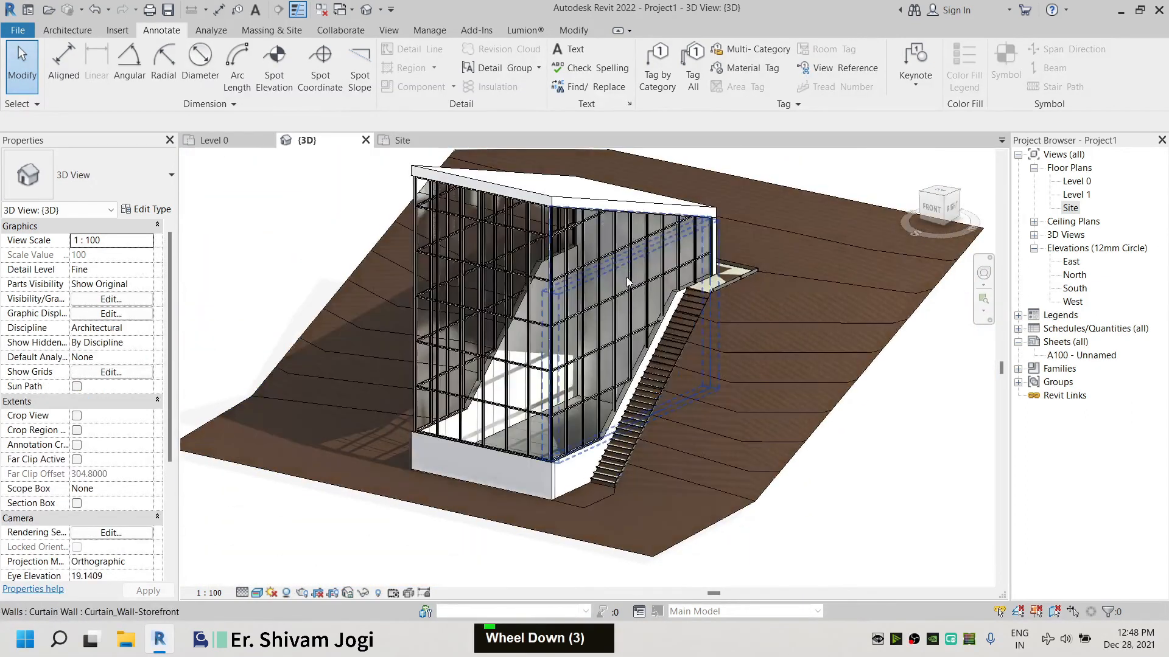
scroll(634, 321, down, 1)
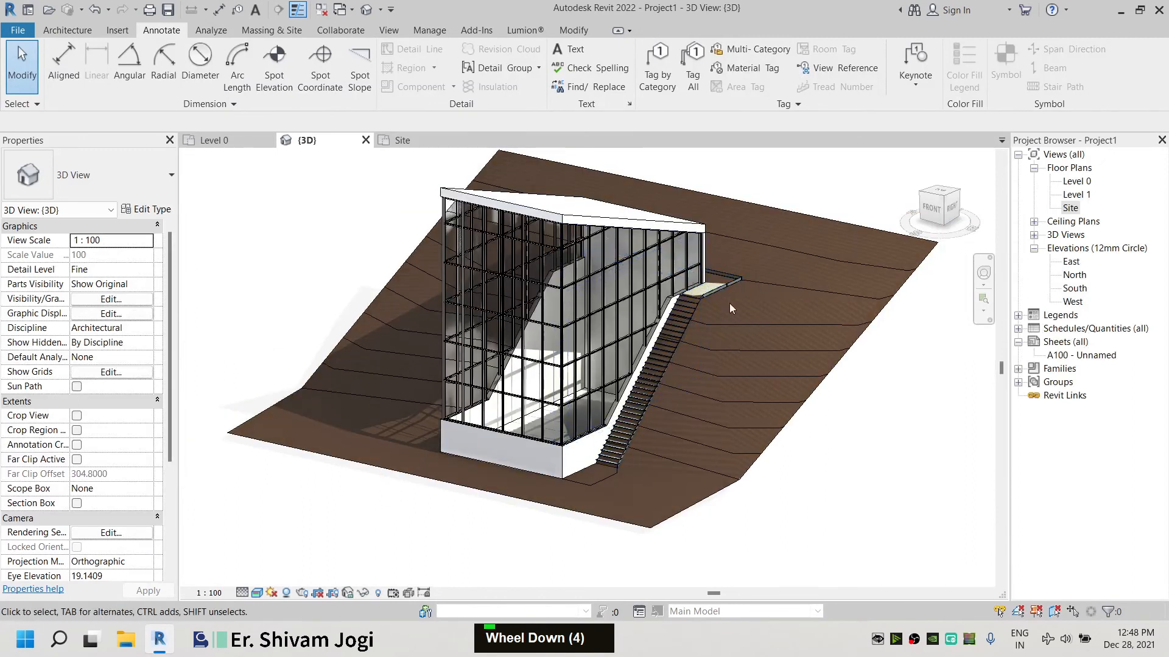
Assign the Earth material to the toposurface
click(792, 407)
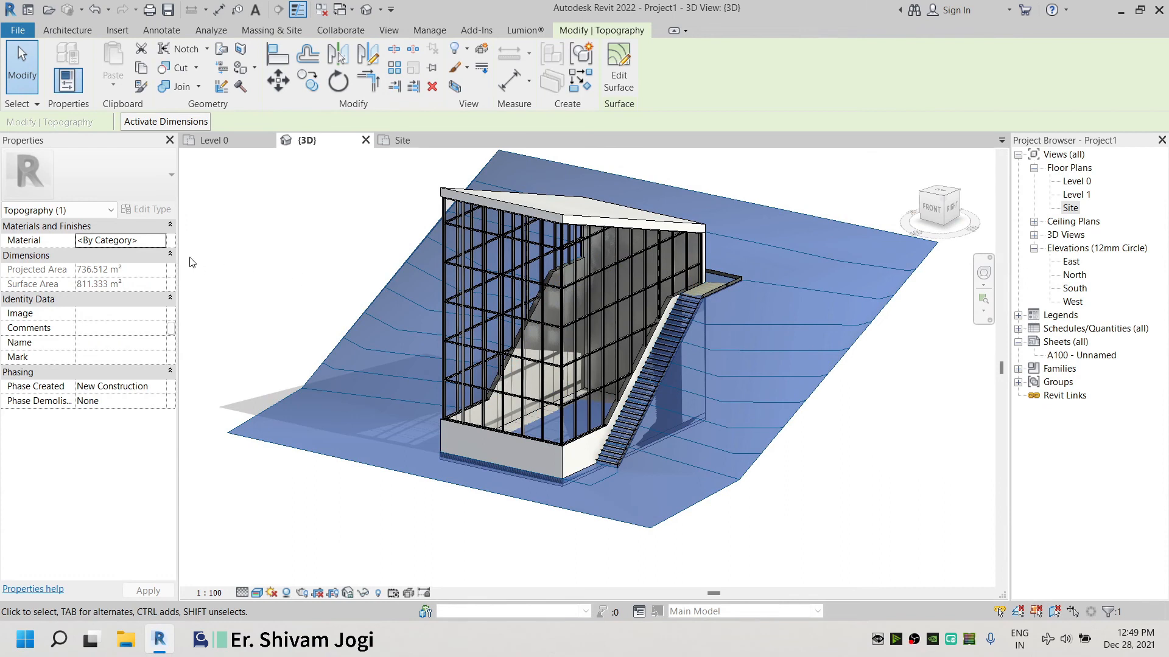
click(162, 242)
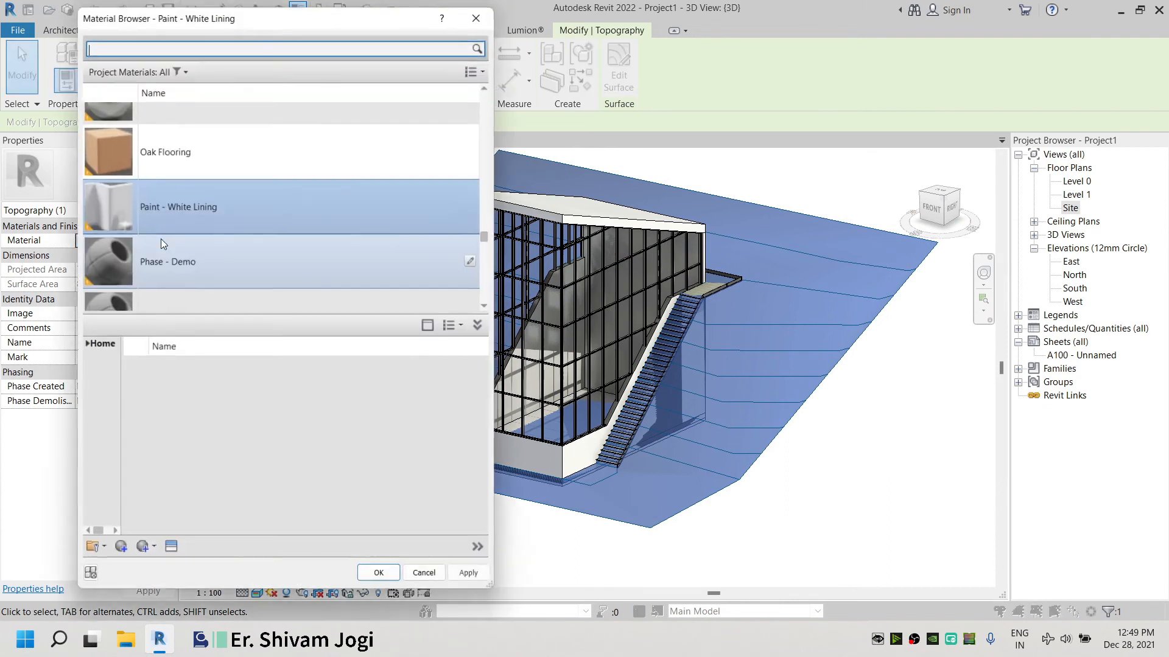
text(land)
key(Return)
double_click(266, 191)
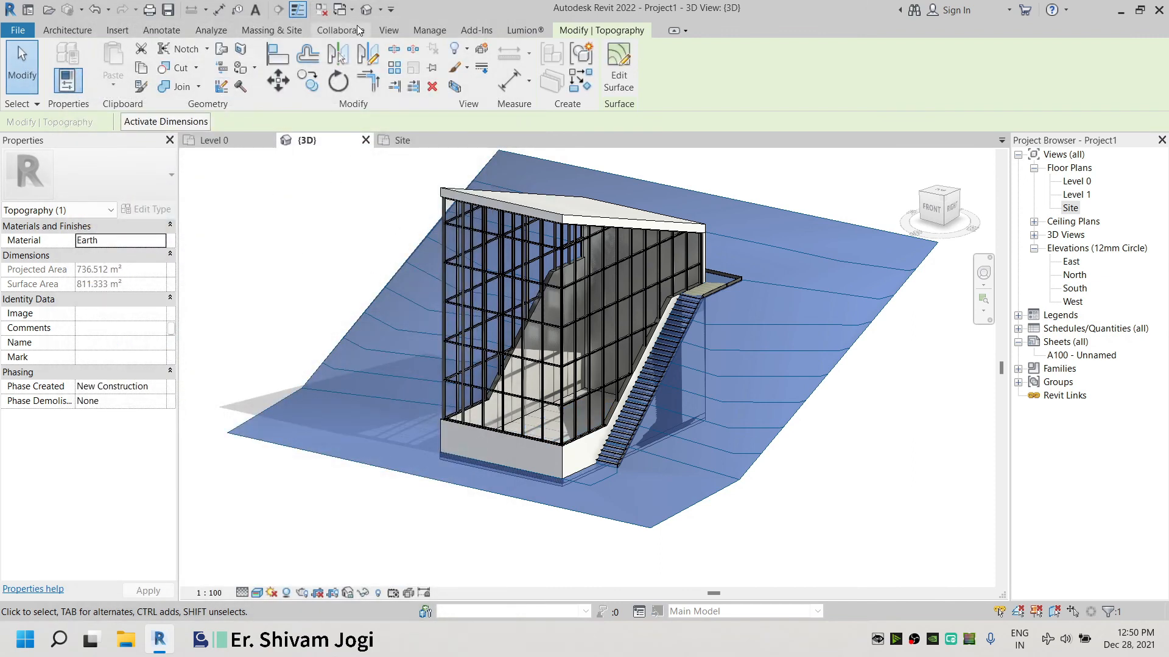
Set the Earth material's appearance colour to RGB 132 255 132 in the Material Browser
click(430, 30)
click(64, 67)
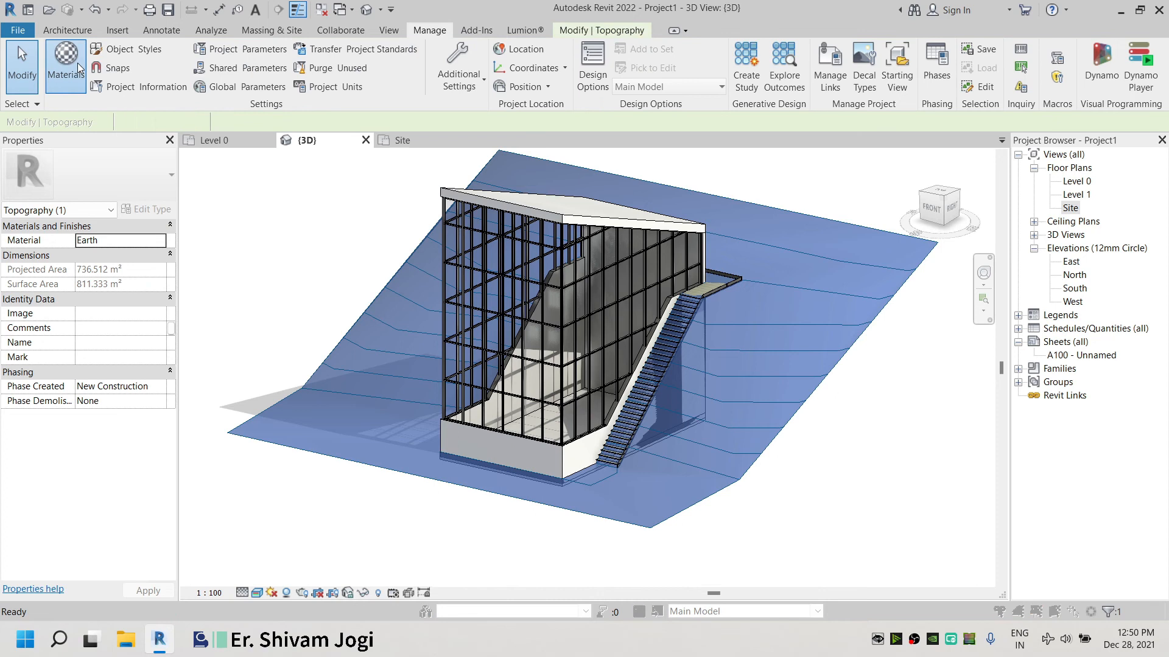
click(475, 237)
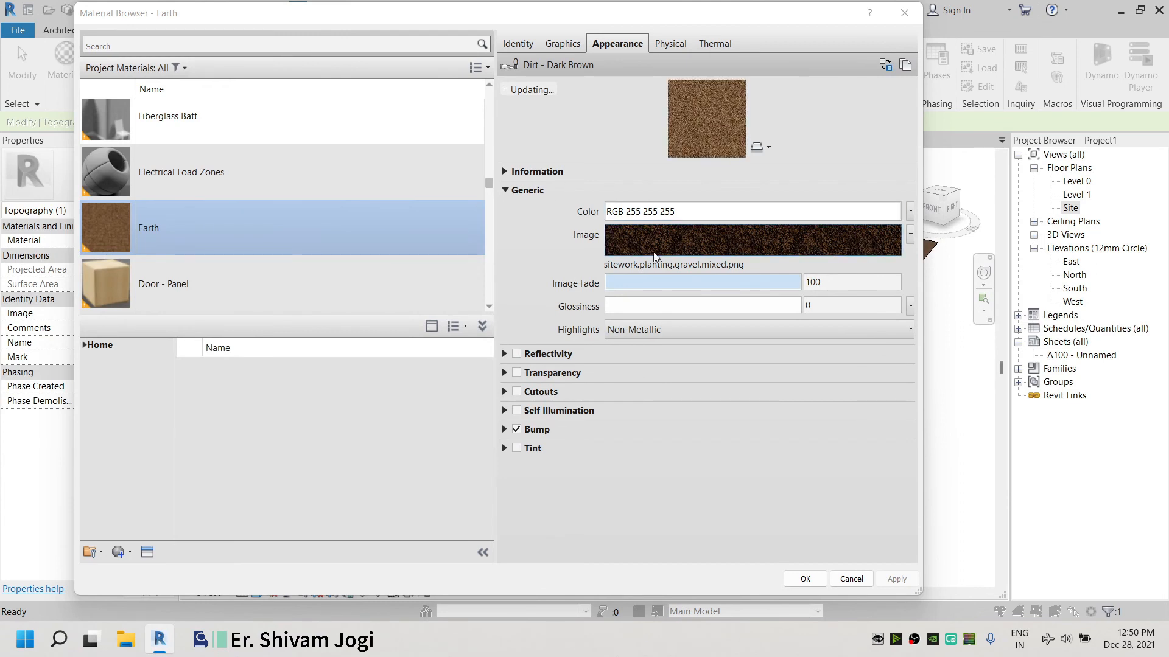
click(611, 210)
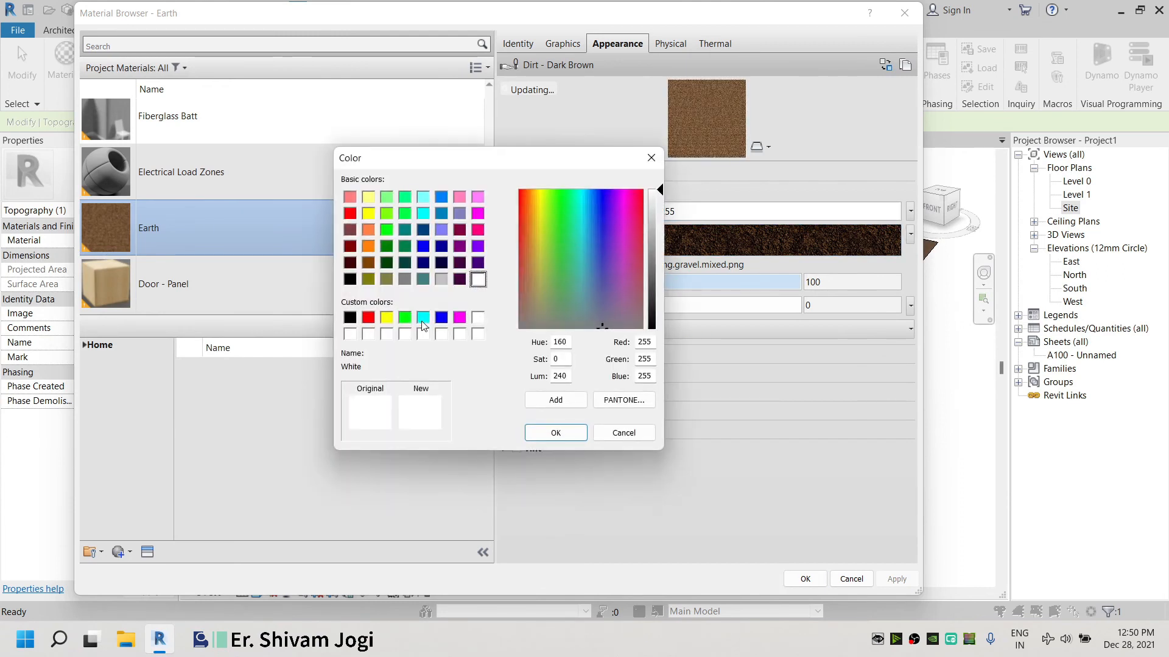
click(405, 318)
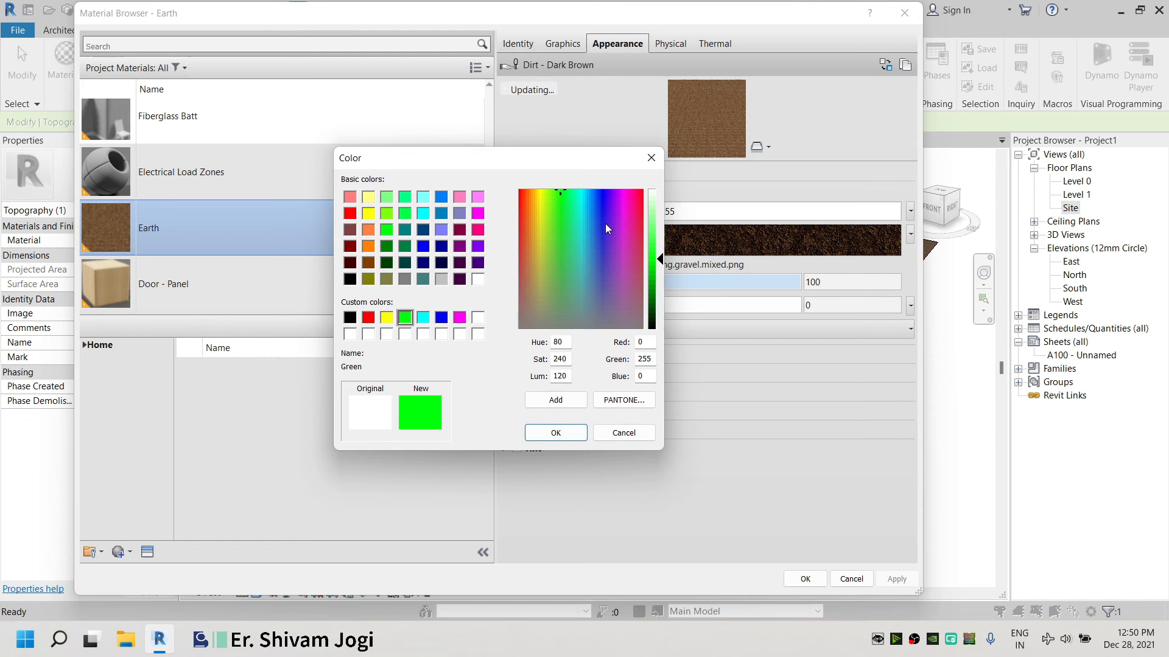
drag(662, 260, 664, 227)
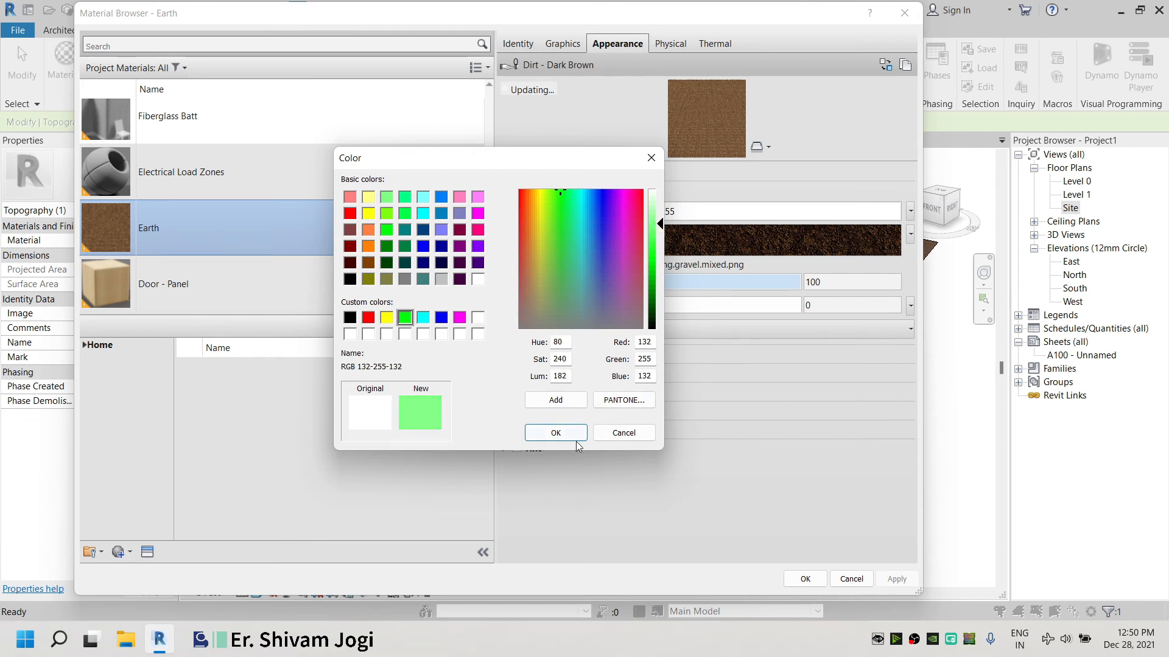
click(575, 438)
Remove the image texture from the Earth material's appearance so only the plain colour remains
drag(715, 4, 663, 59)
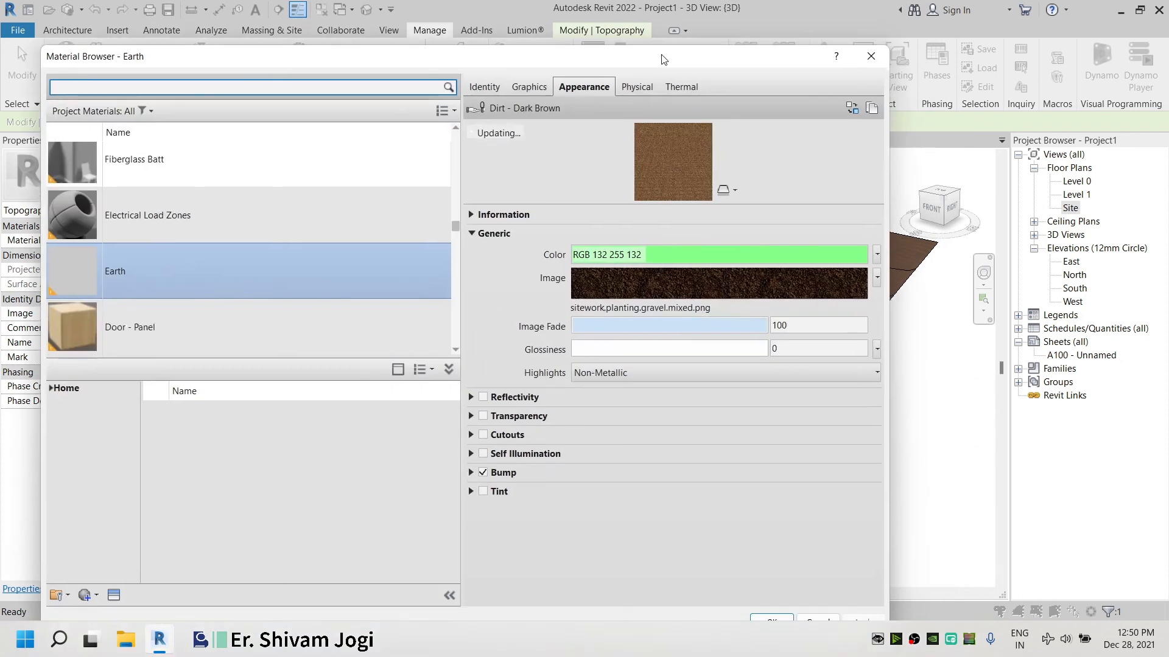
click(694, 289)
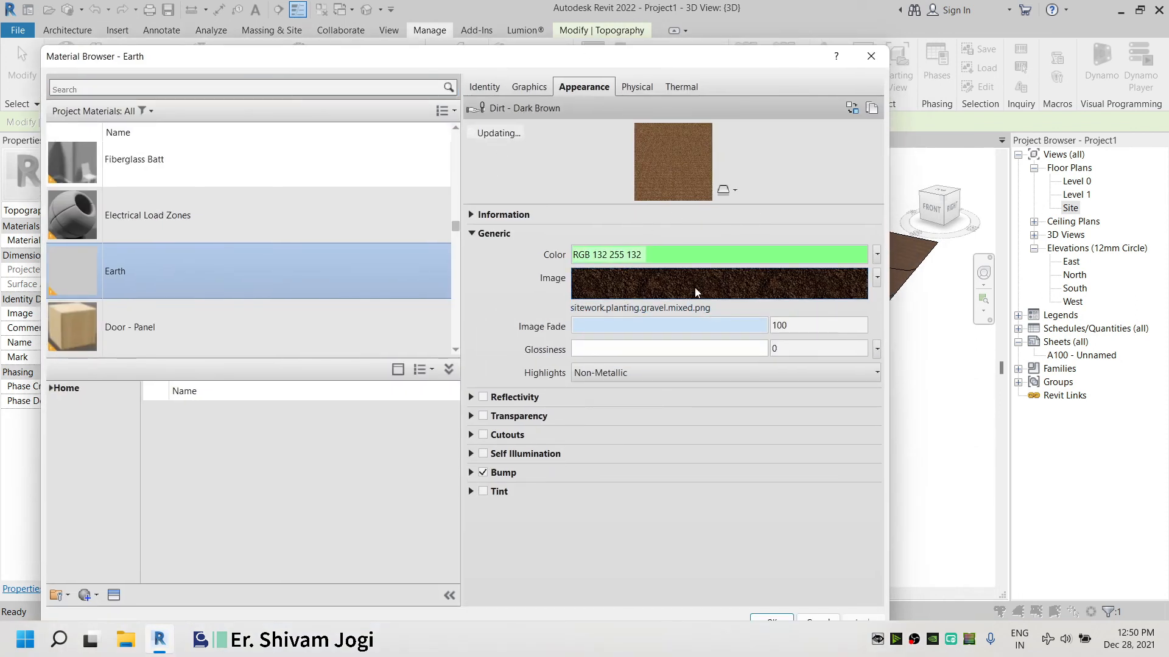
right_click(668, 289)
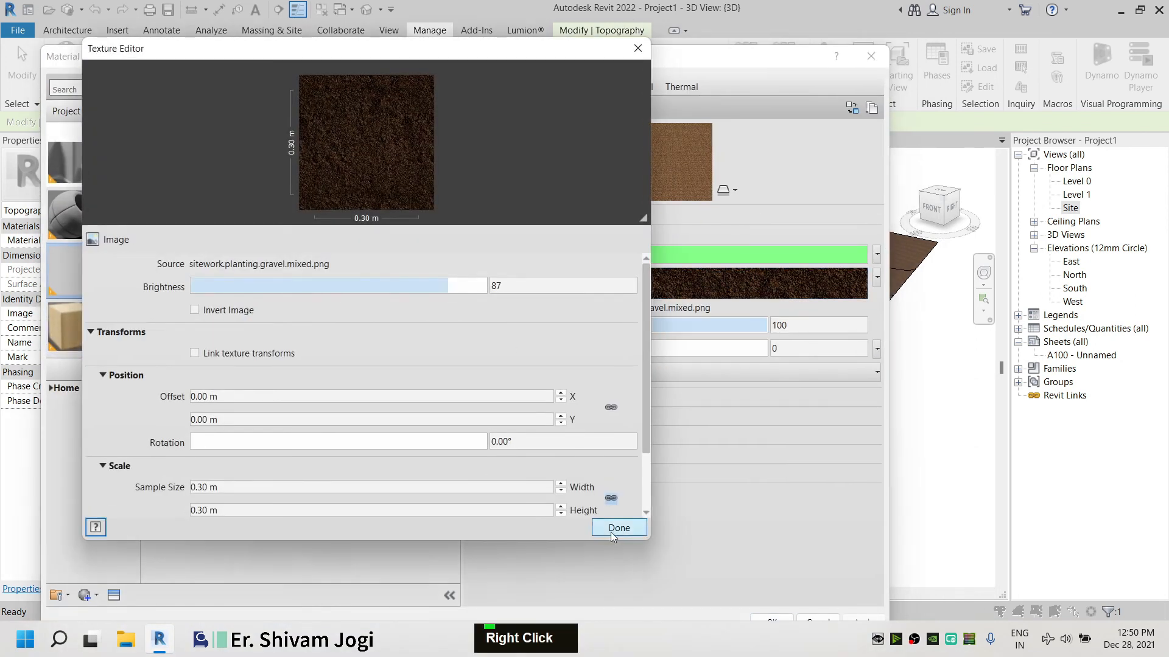
right_click(748, 293)
click(617, 56)
click(637, 49)
right_click(706, 290)
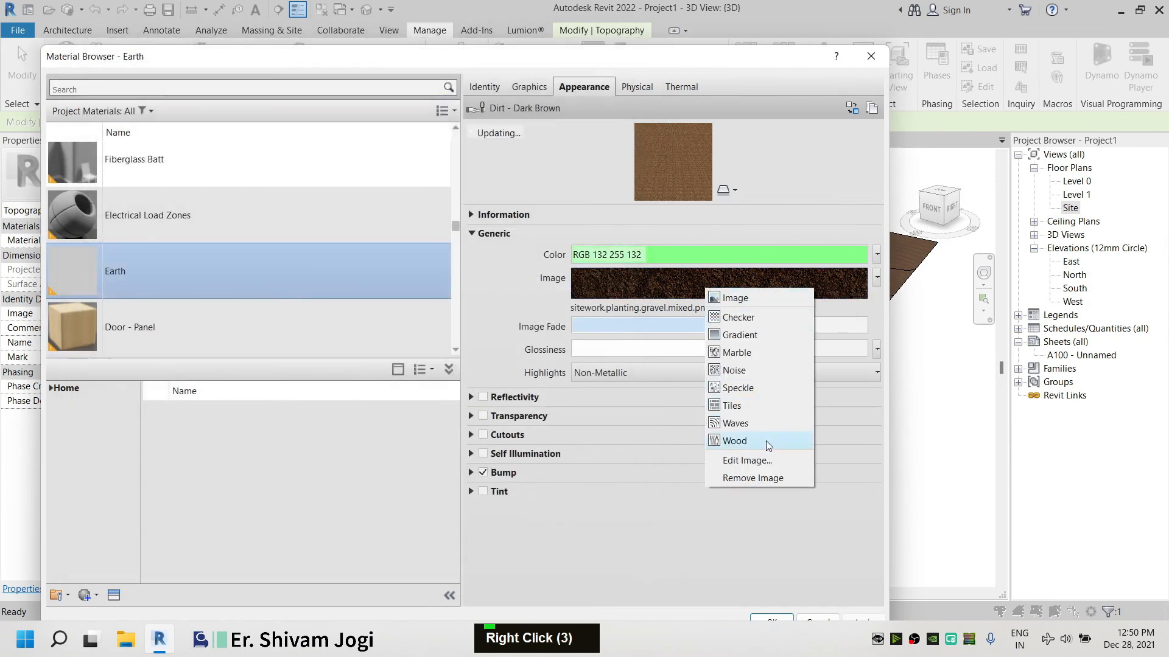
click(753, 478)
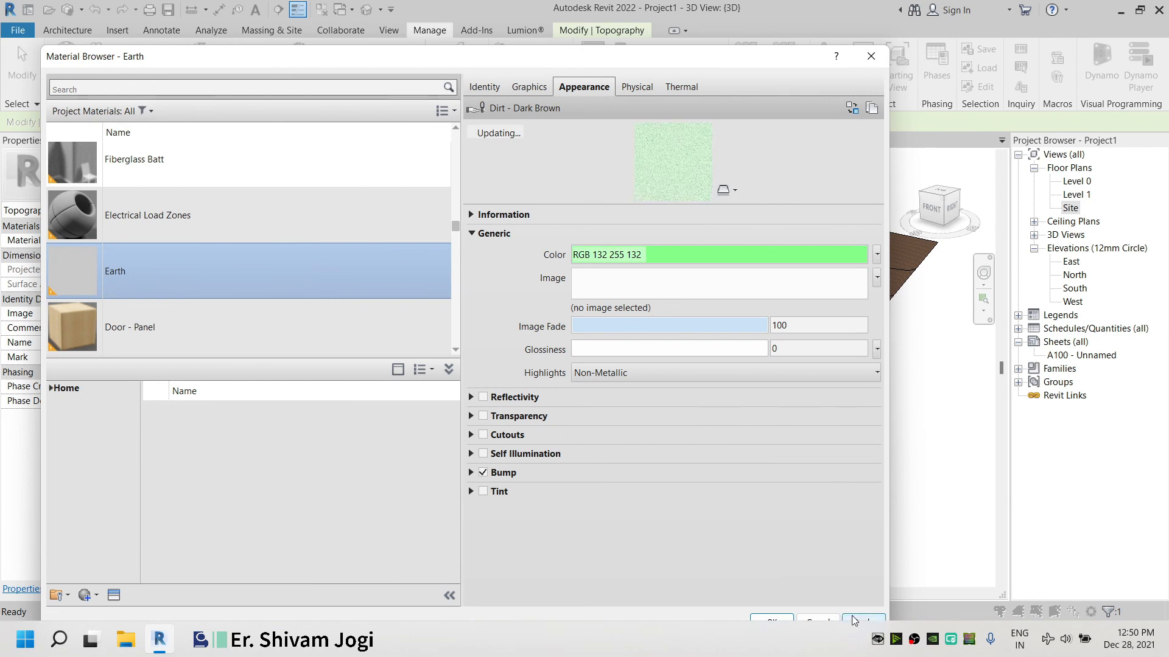
Change the Earth material's appearance colour to RGB 0 128 0 and apply it to the toposurface
drag(771, 67, 342, 114)
click(308, 302)
drag(331, 315, 332, 353)
double_click(332, 383)
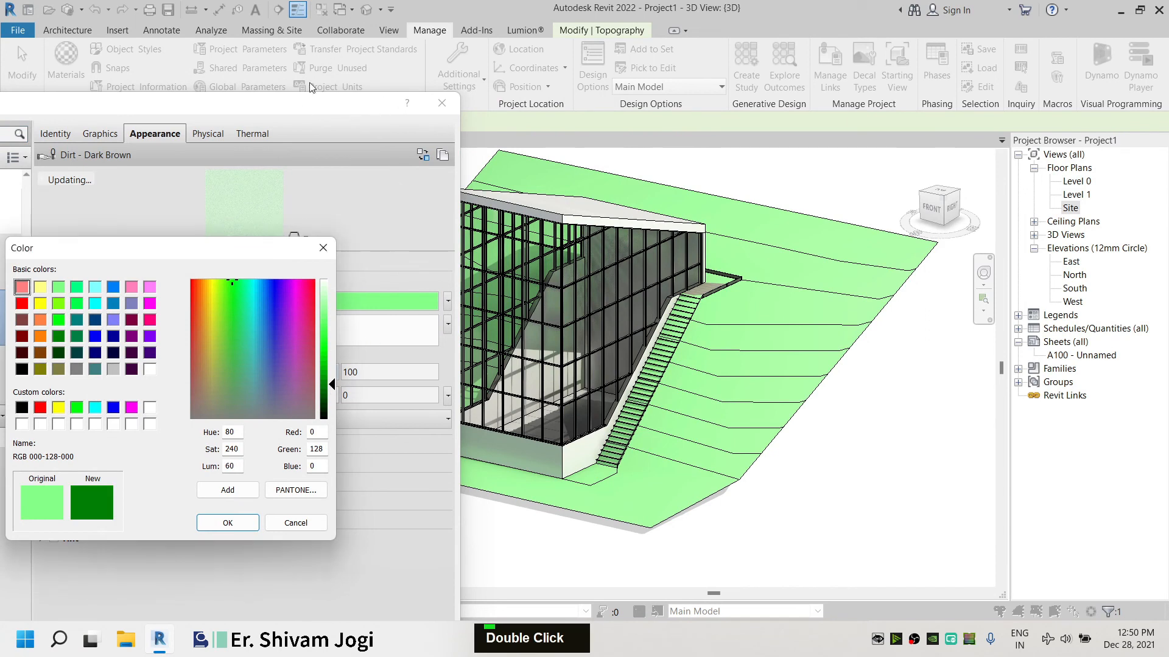
click(228, 523)
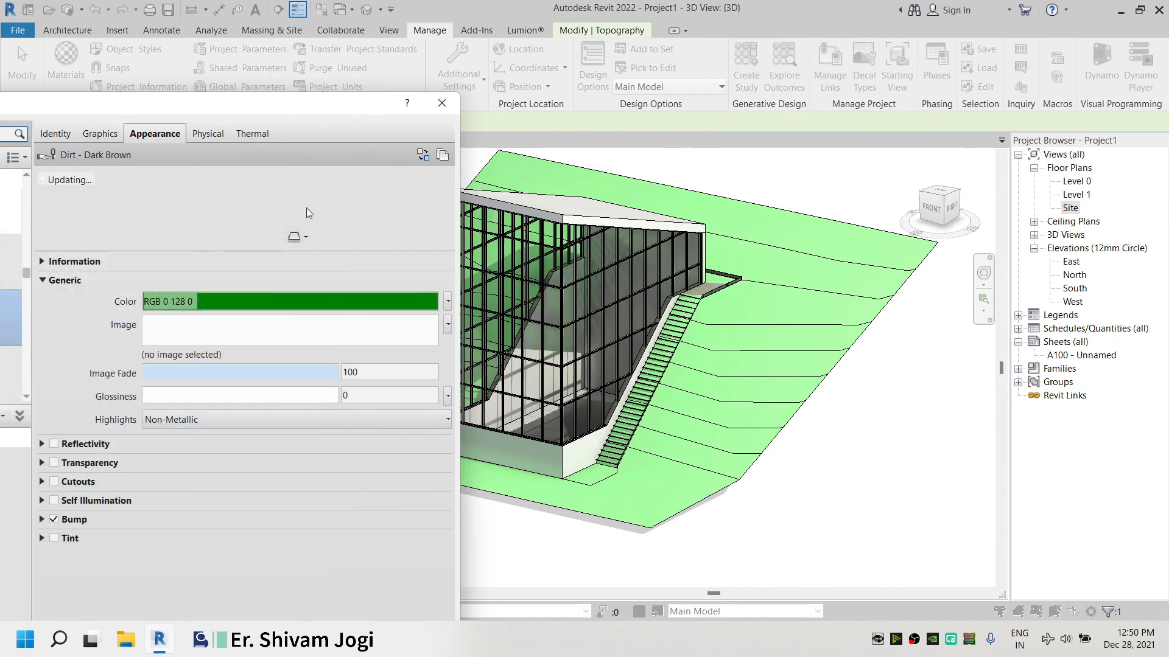
drag(299, 116, 302, 25)
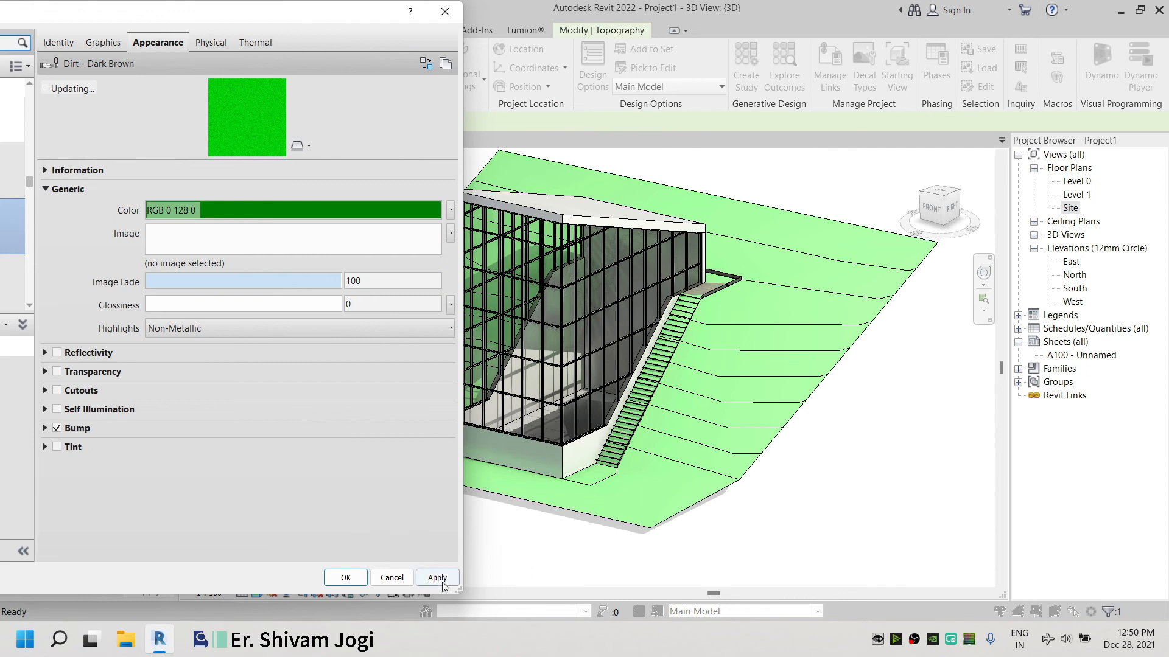
click(442, 583)
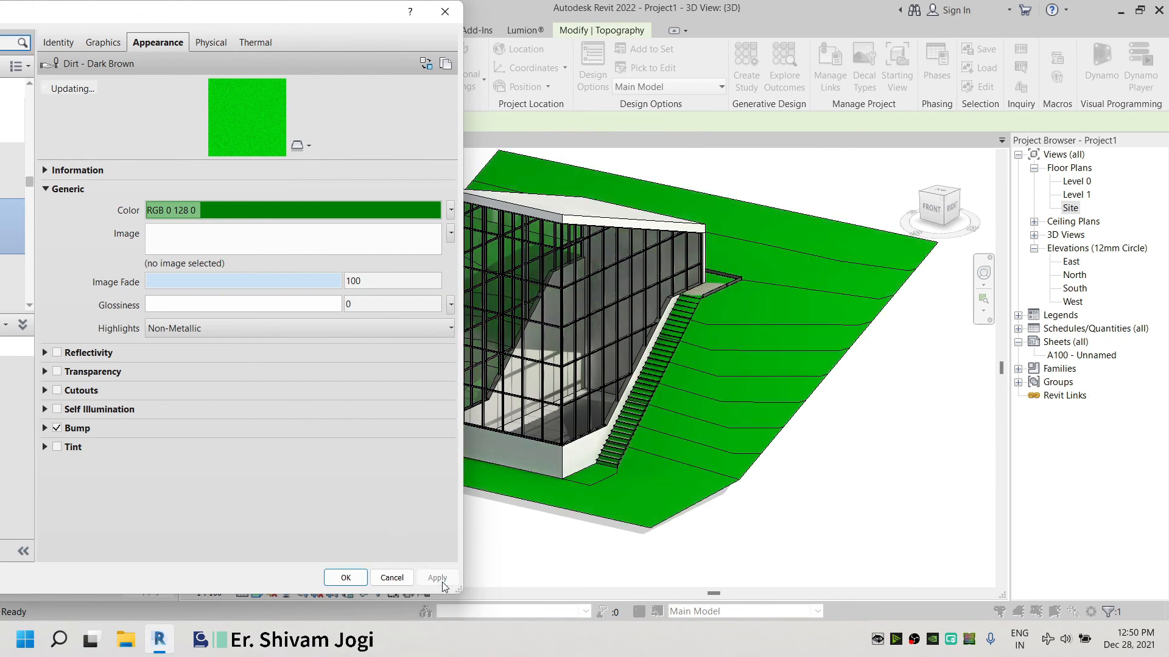
click(357, 582)
Inspect the green-coloured site and building from several angles in the 3D view
scroll(661, 364, up, 6)
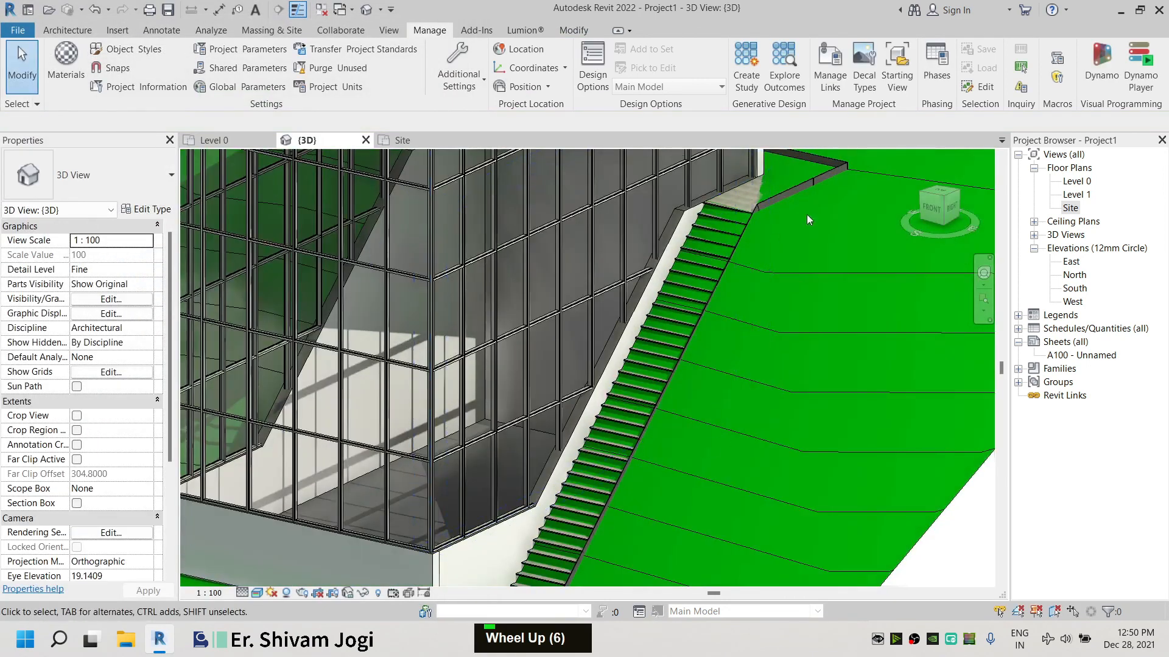
scroll(766, 297, down, 4)
scroll(656, 262, down, 1)
middle_drag(654, 239, 650, 326)
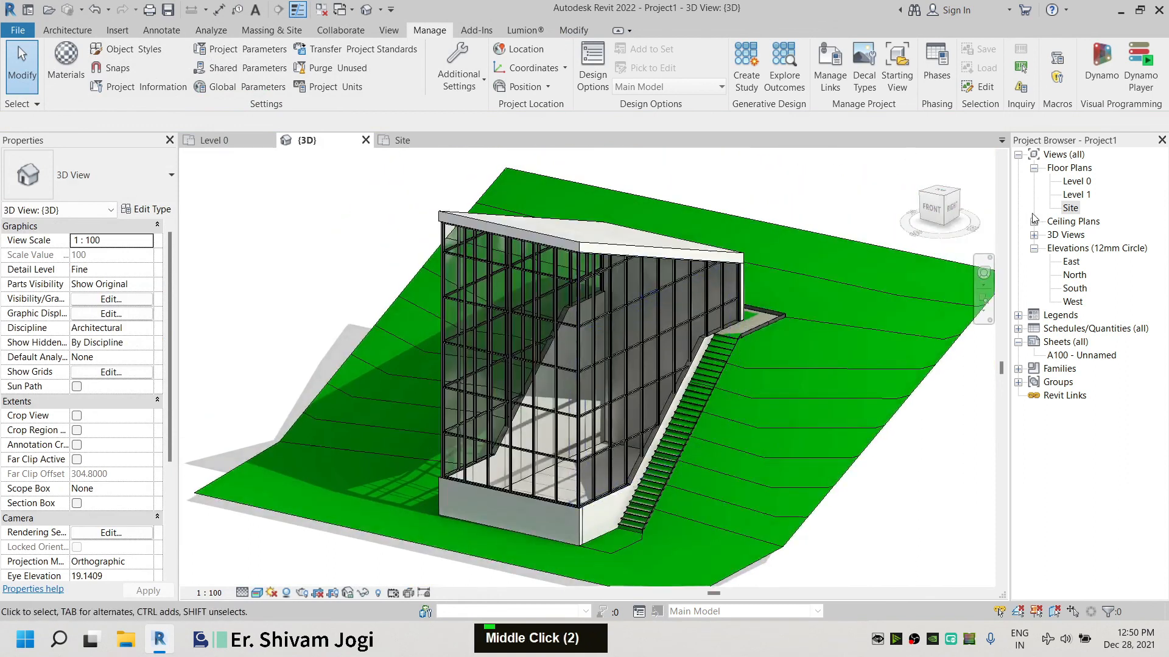
click(940, 201)
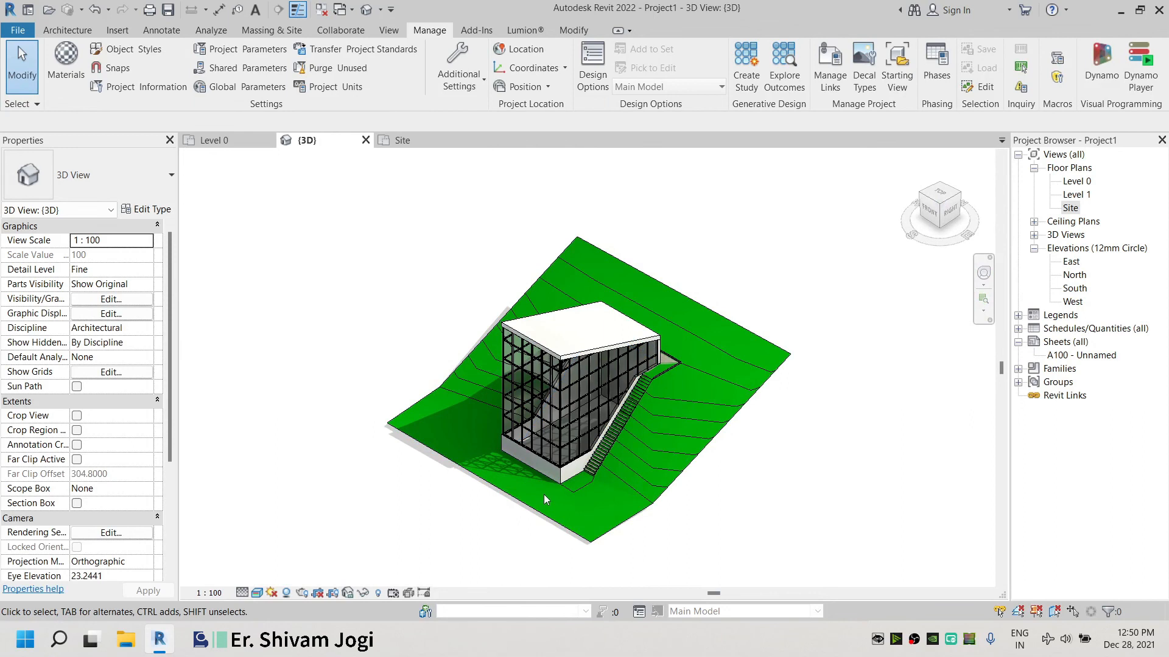
scroll(543, 491, up, 3)
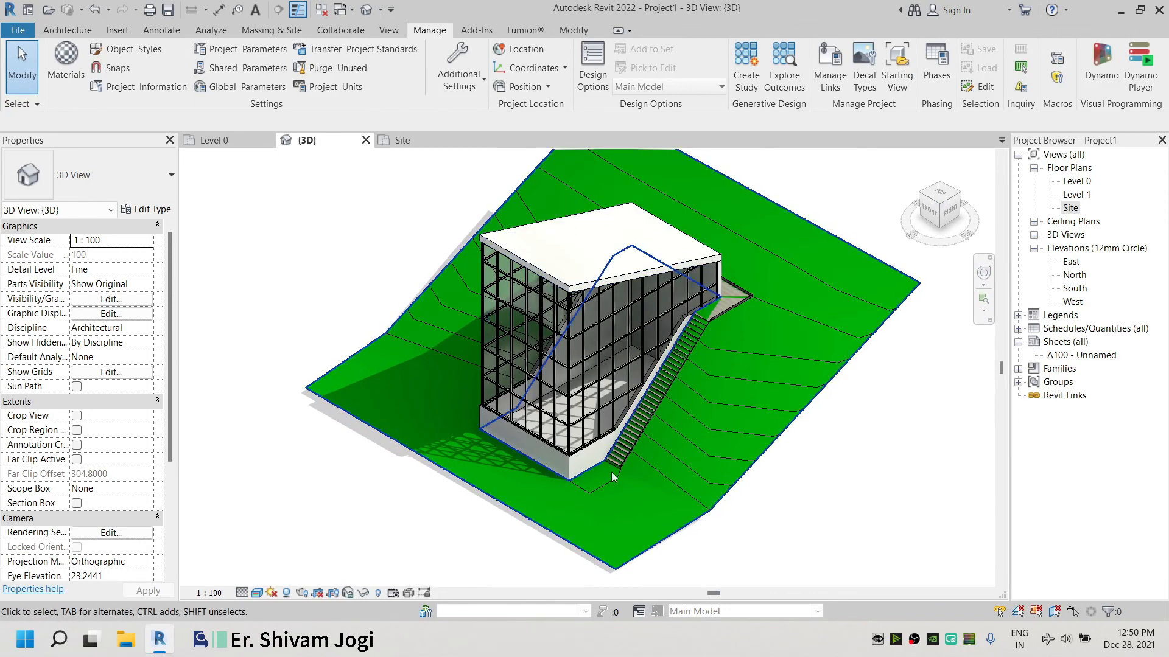
shift+middle_drag(584, 286, 658, 235)
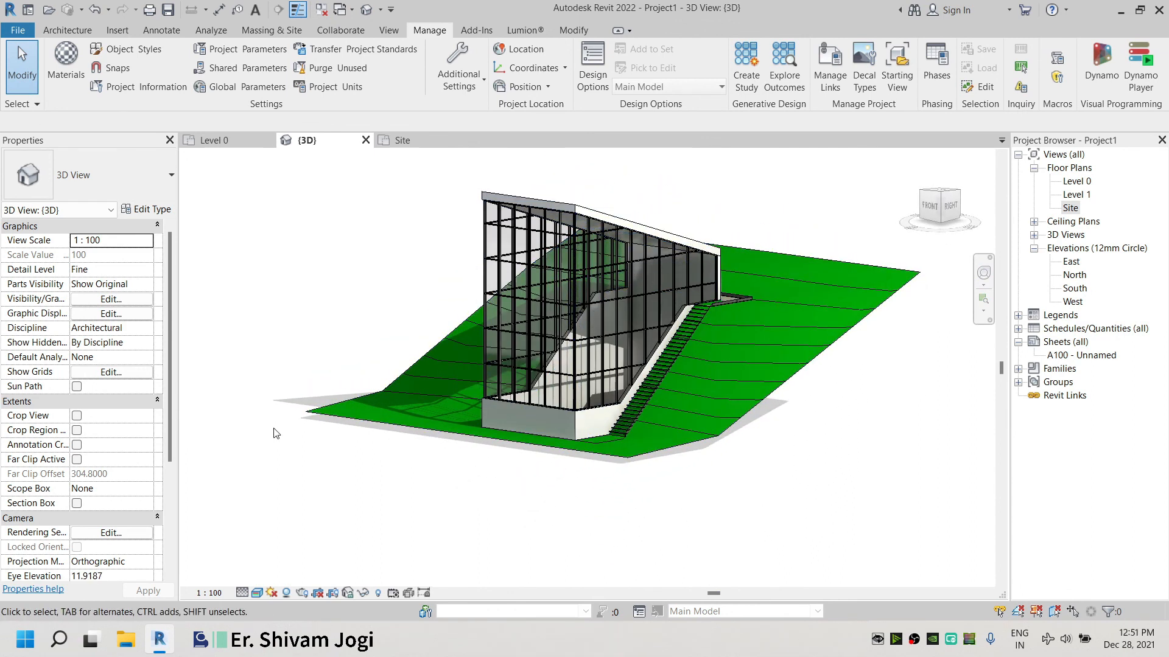
Enable the section box for the 3D view and drag its faces inward to crop the toposurface
scroll(78, 407, down, 4)
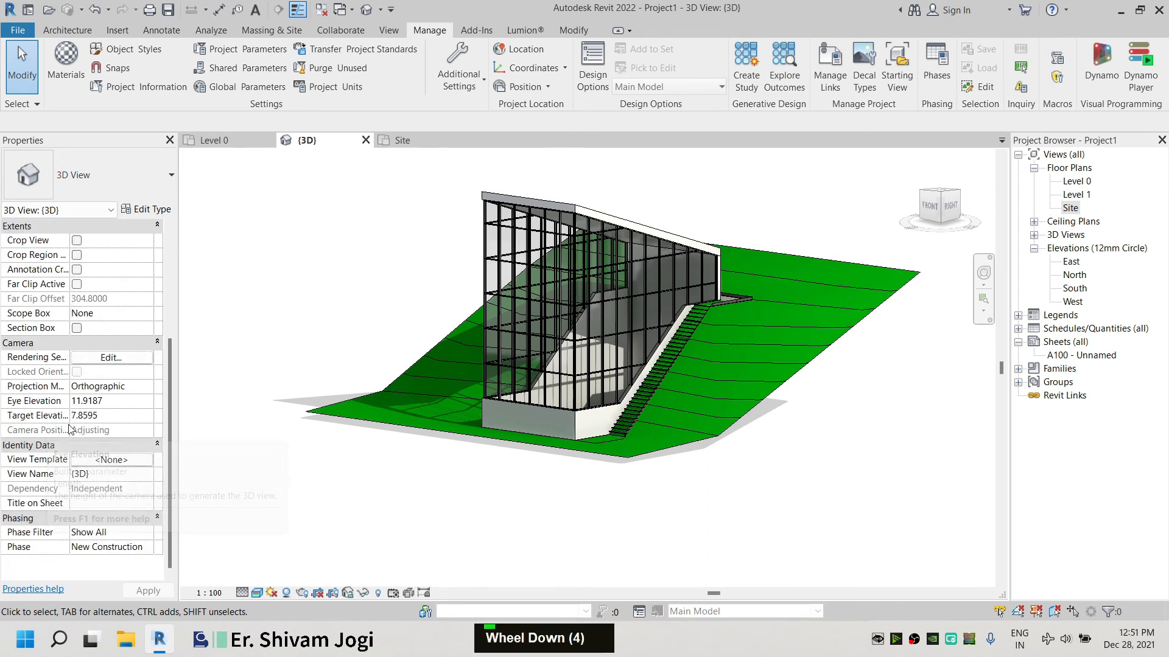
click(77, 328)
middle_drag(274, 445, 266, 510)
click(264, 484)
drag(423, 347, 451, 355)
drag(789, 394, 738, 380)
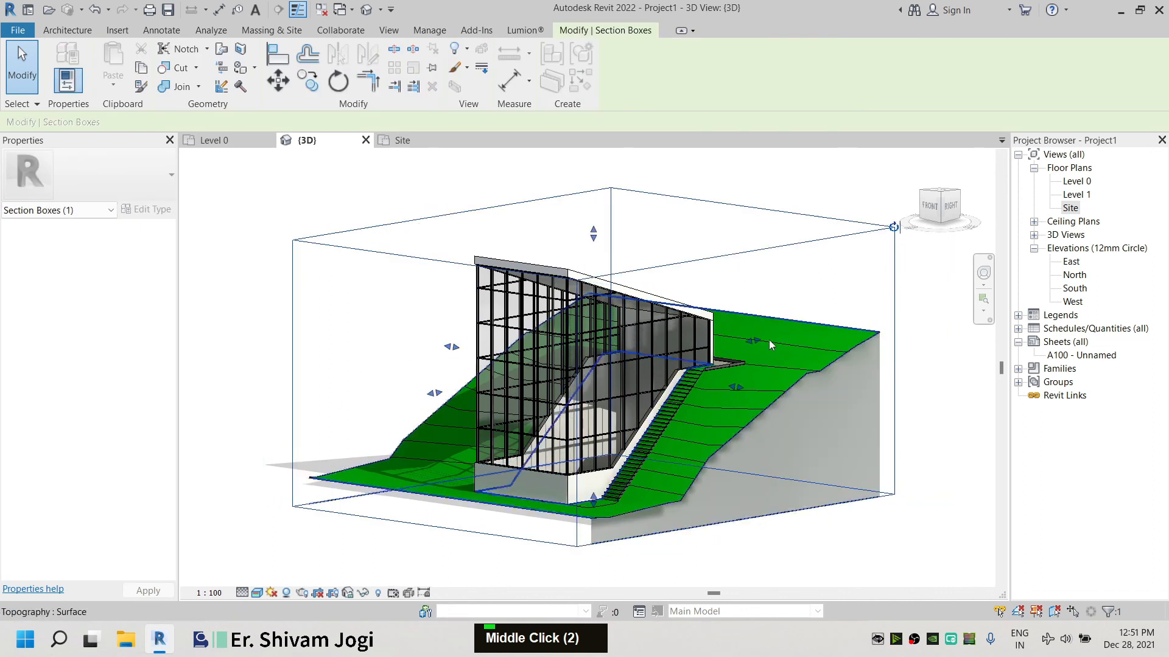
drag(748, 339, 730, 344)
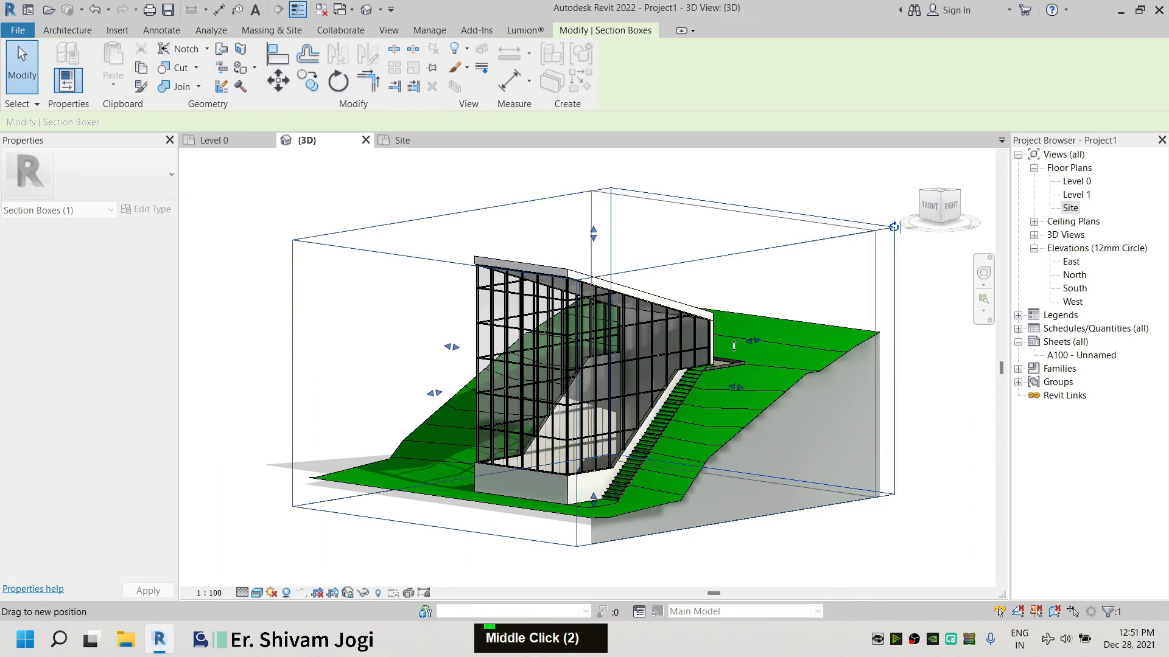
drag(442, 393, 476, 393)
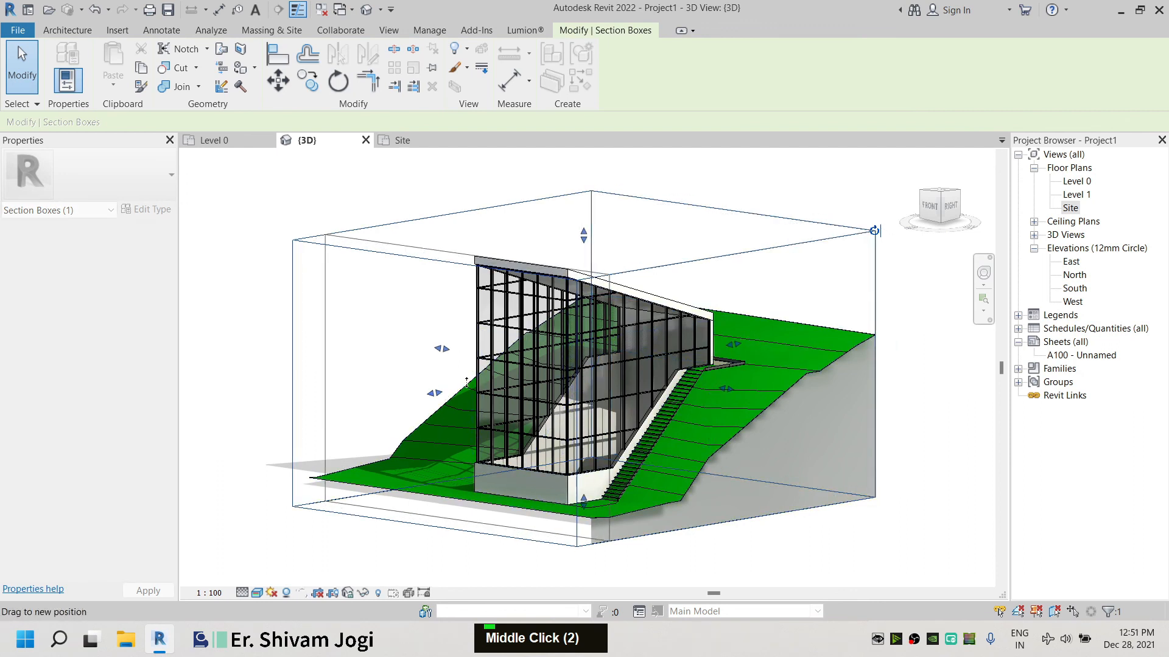
Inspect the cropped building and site cross-section in the 3D view
click(334, 542)
click(845, 240)
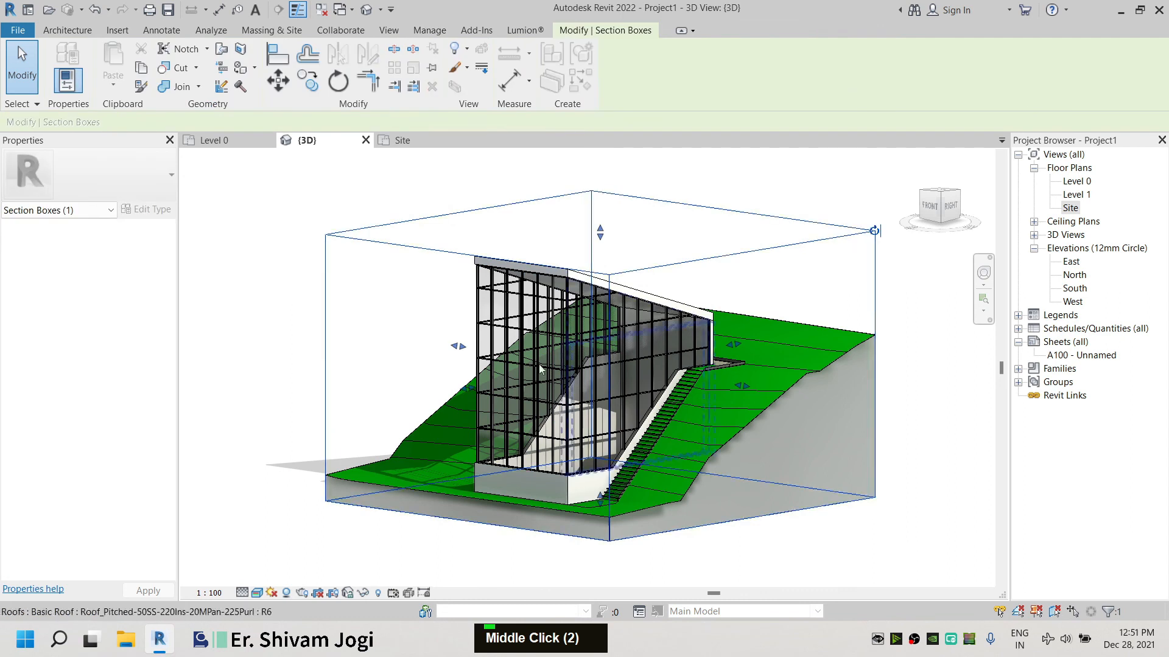
right_click(724, 255)
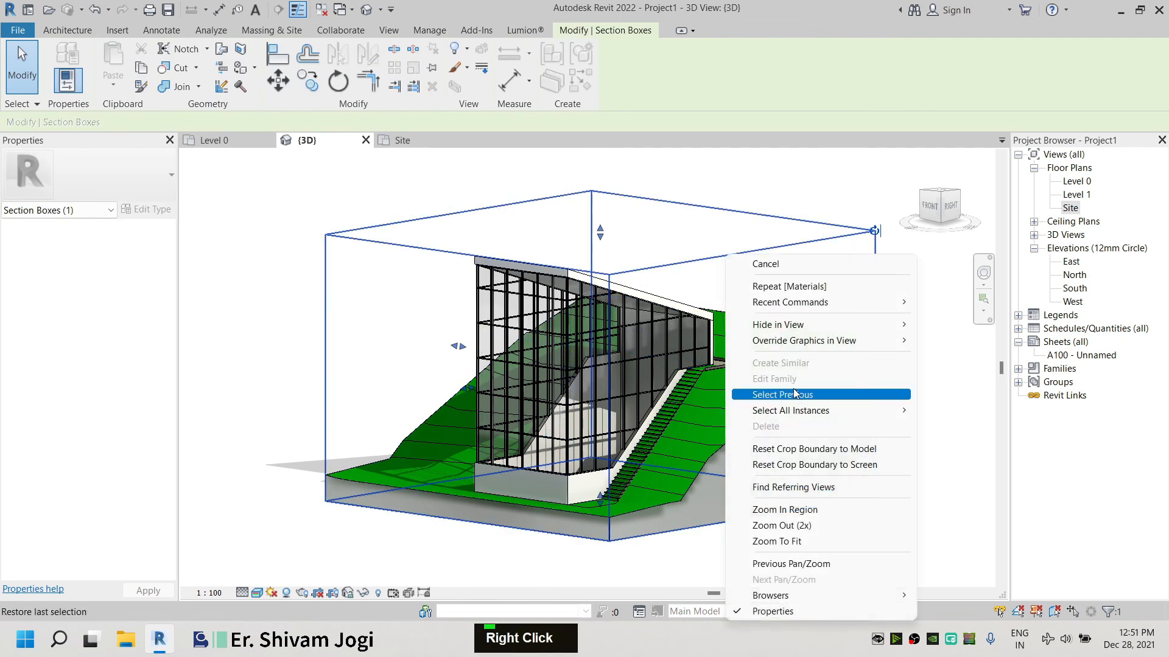
double_click(960, 341)
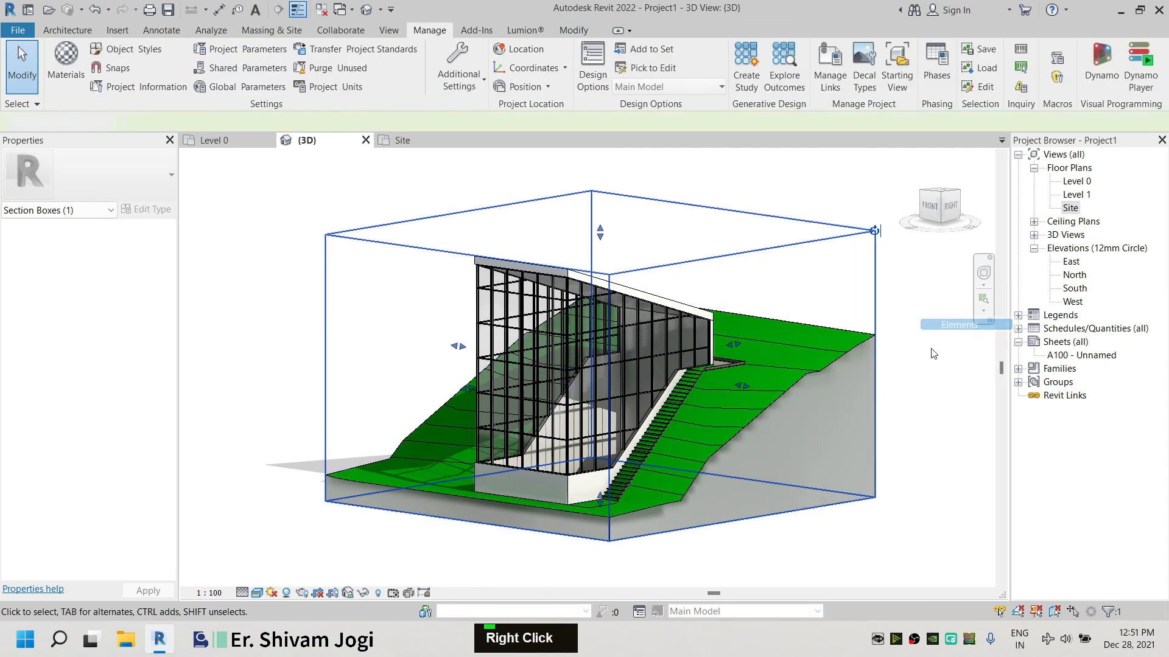
shift+middle_drag(726, 345, 749, 397)
scroll(692, 518, up, 2)
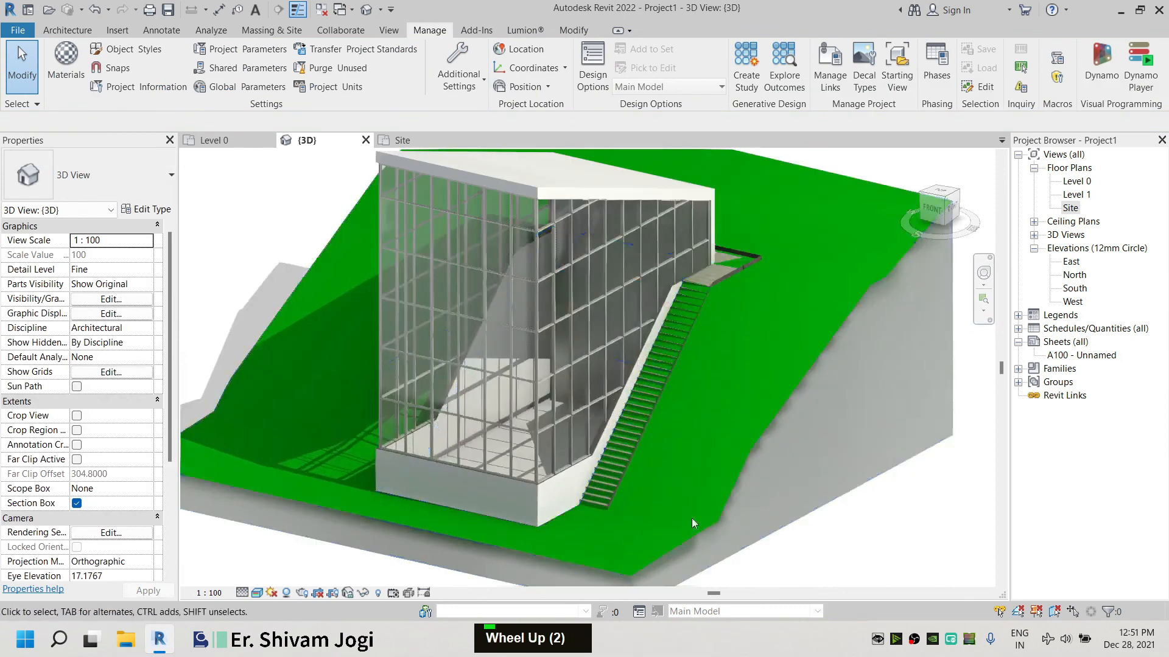
scroll(668, 442, down, 1)
shift+middle_drag(668, 442, 603, 420)
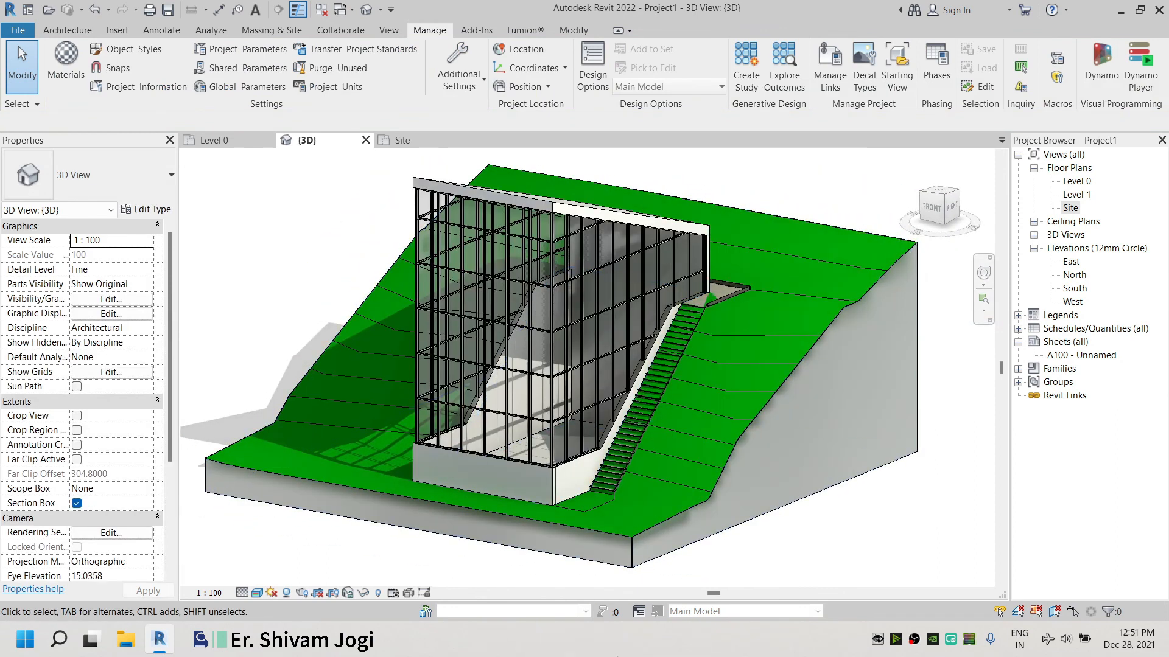